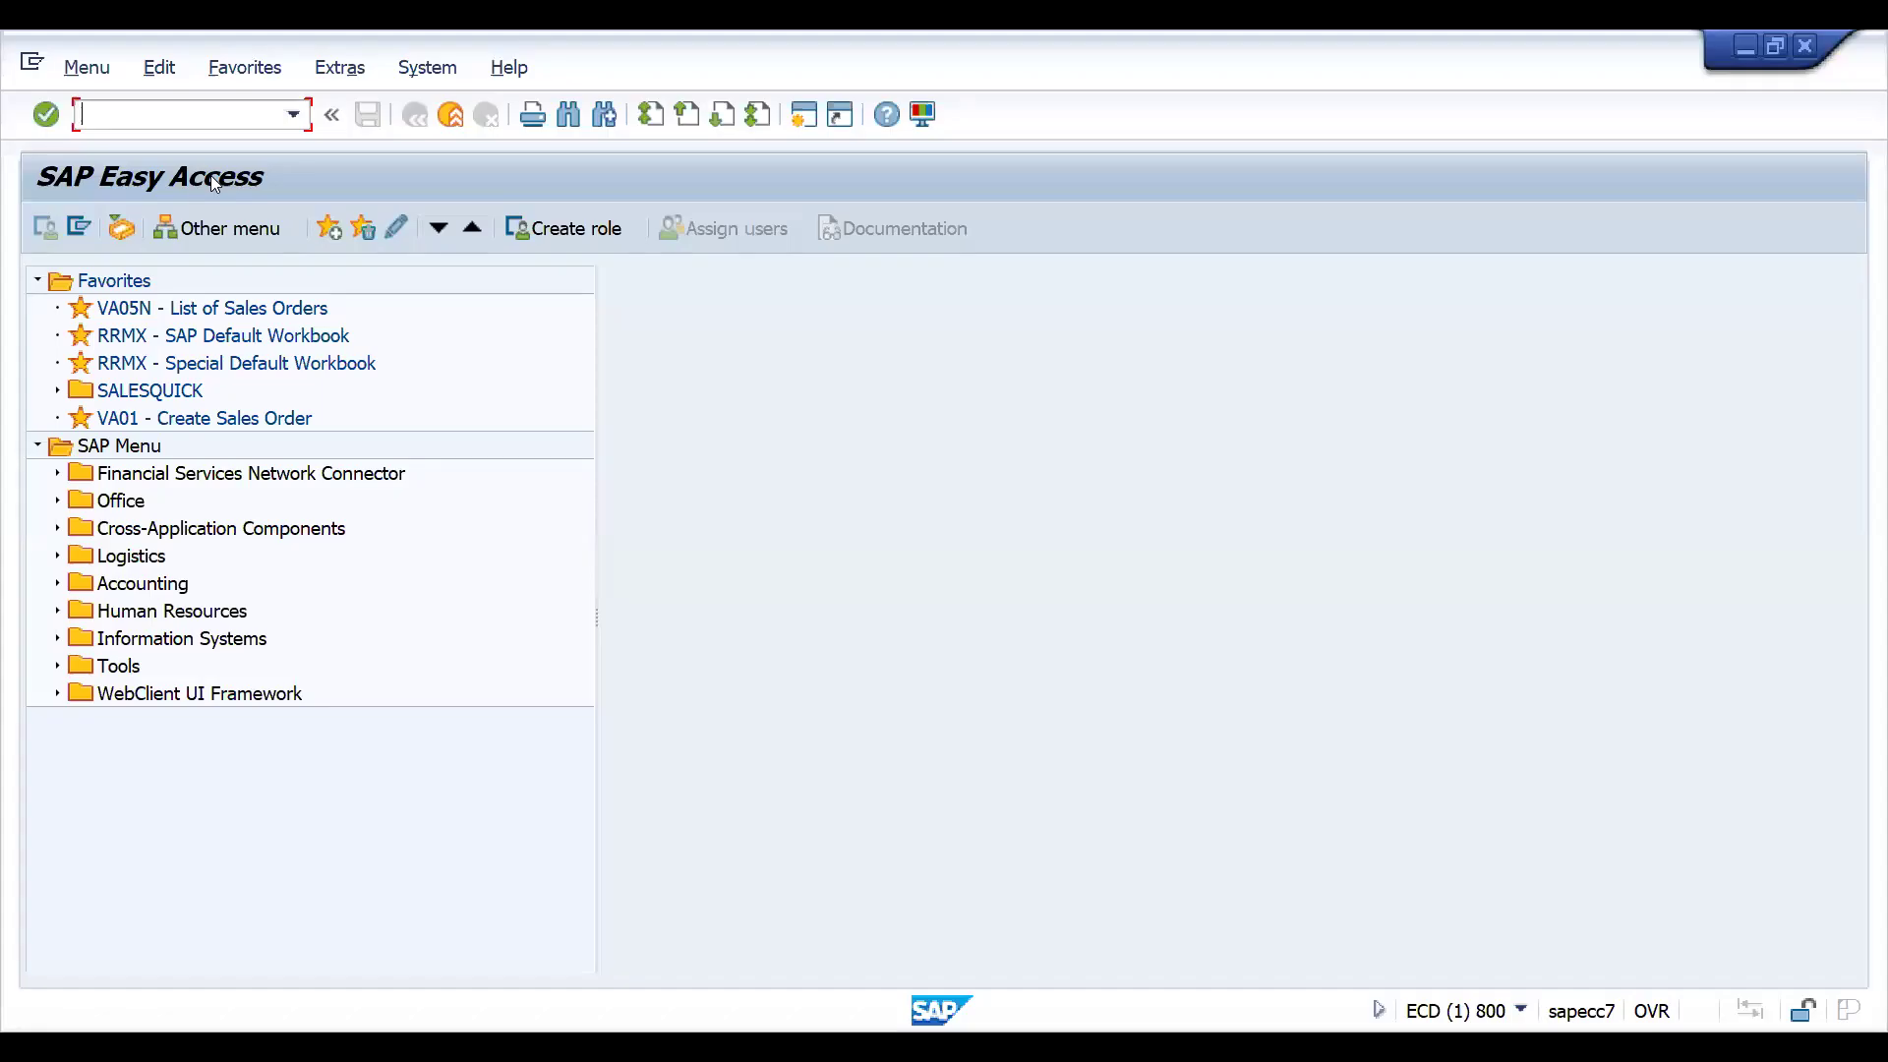
# Switch from General Table Display to VF21 and show its recently used document numbers.
pyautogui.write('se16n')
pyautogui.press('Return')
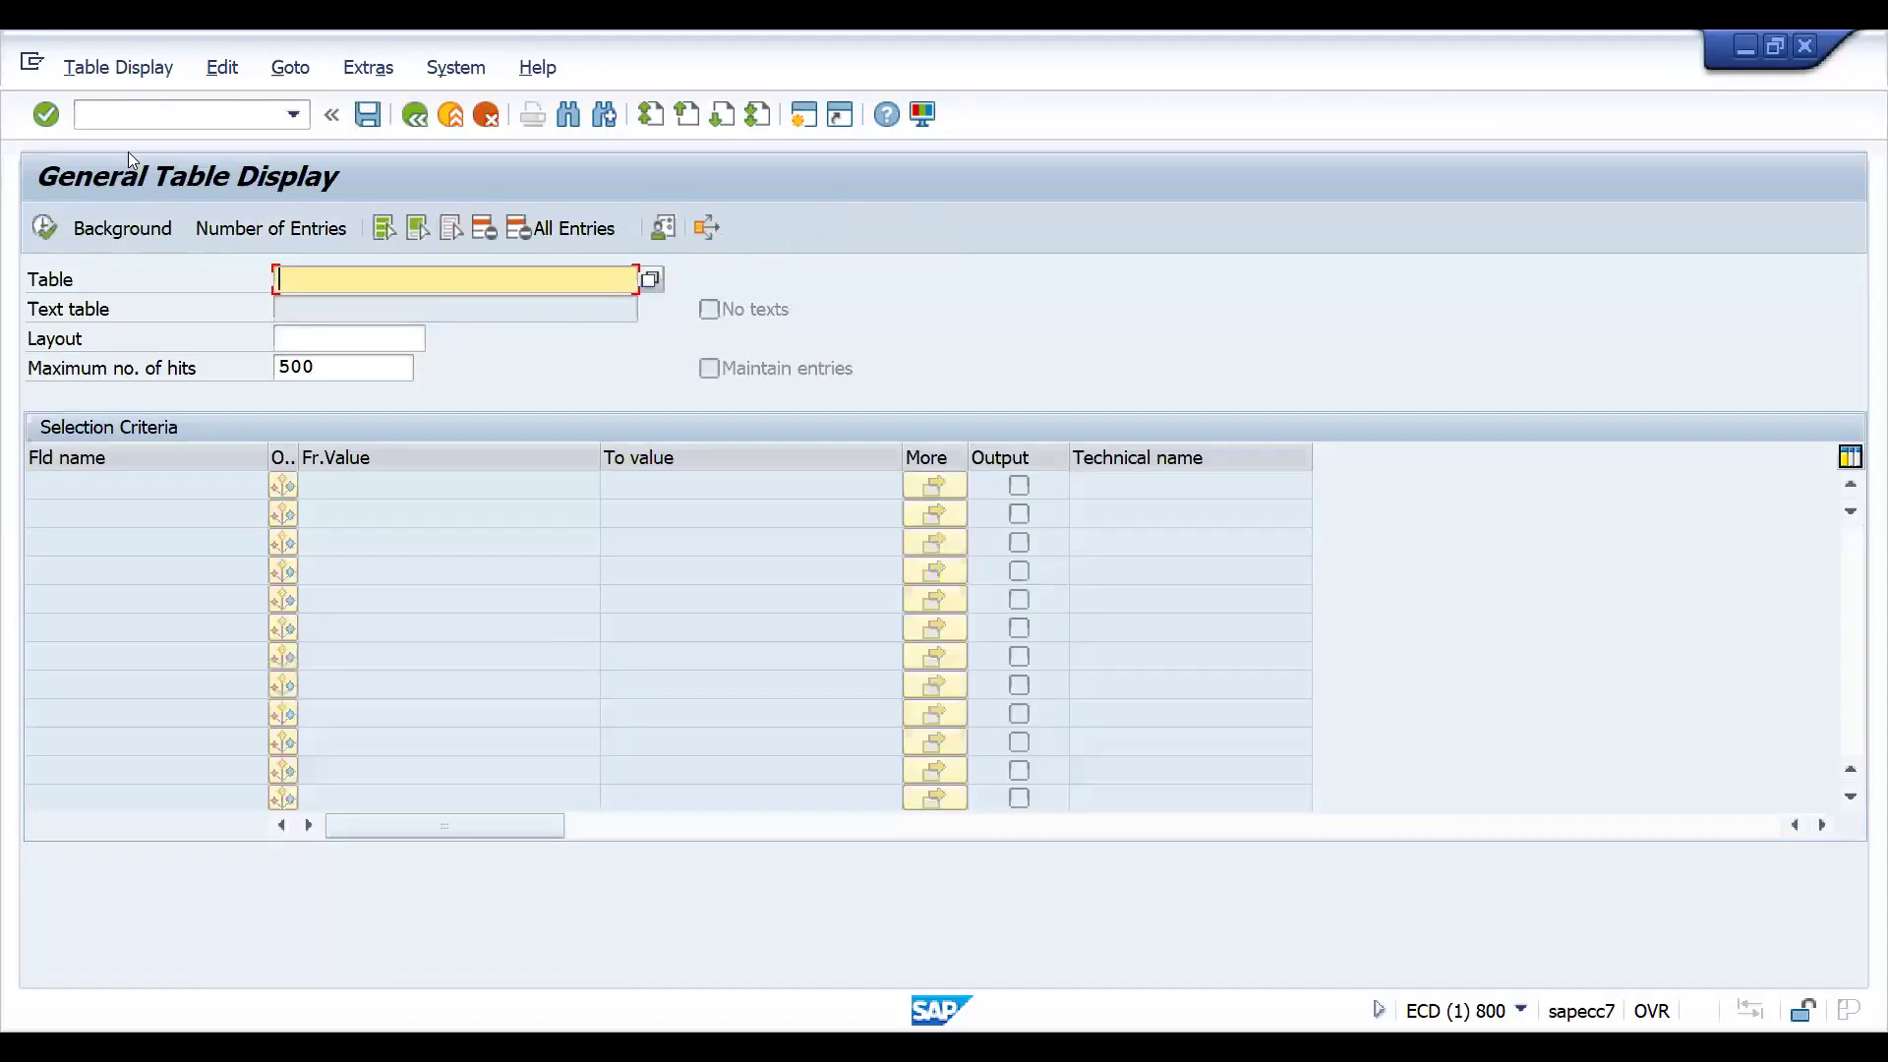
pyautogui.click(114, 114)
pyautogui.write('/nv')
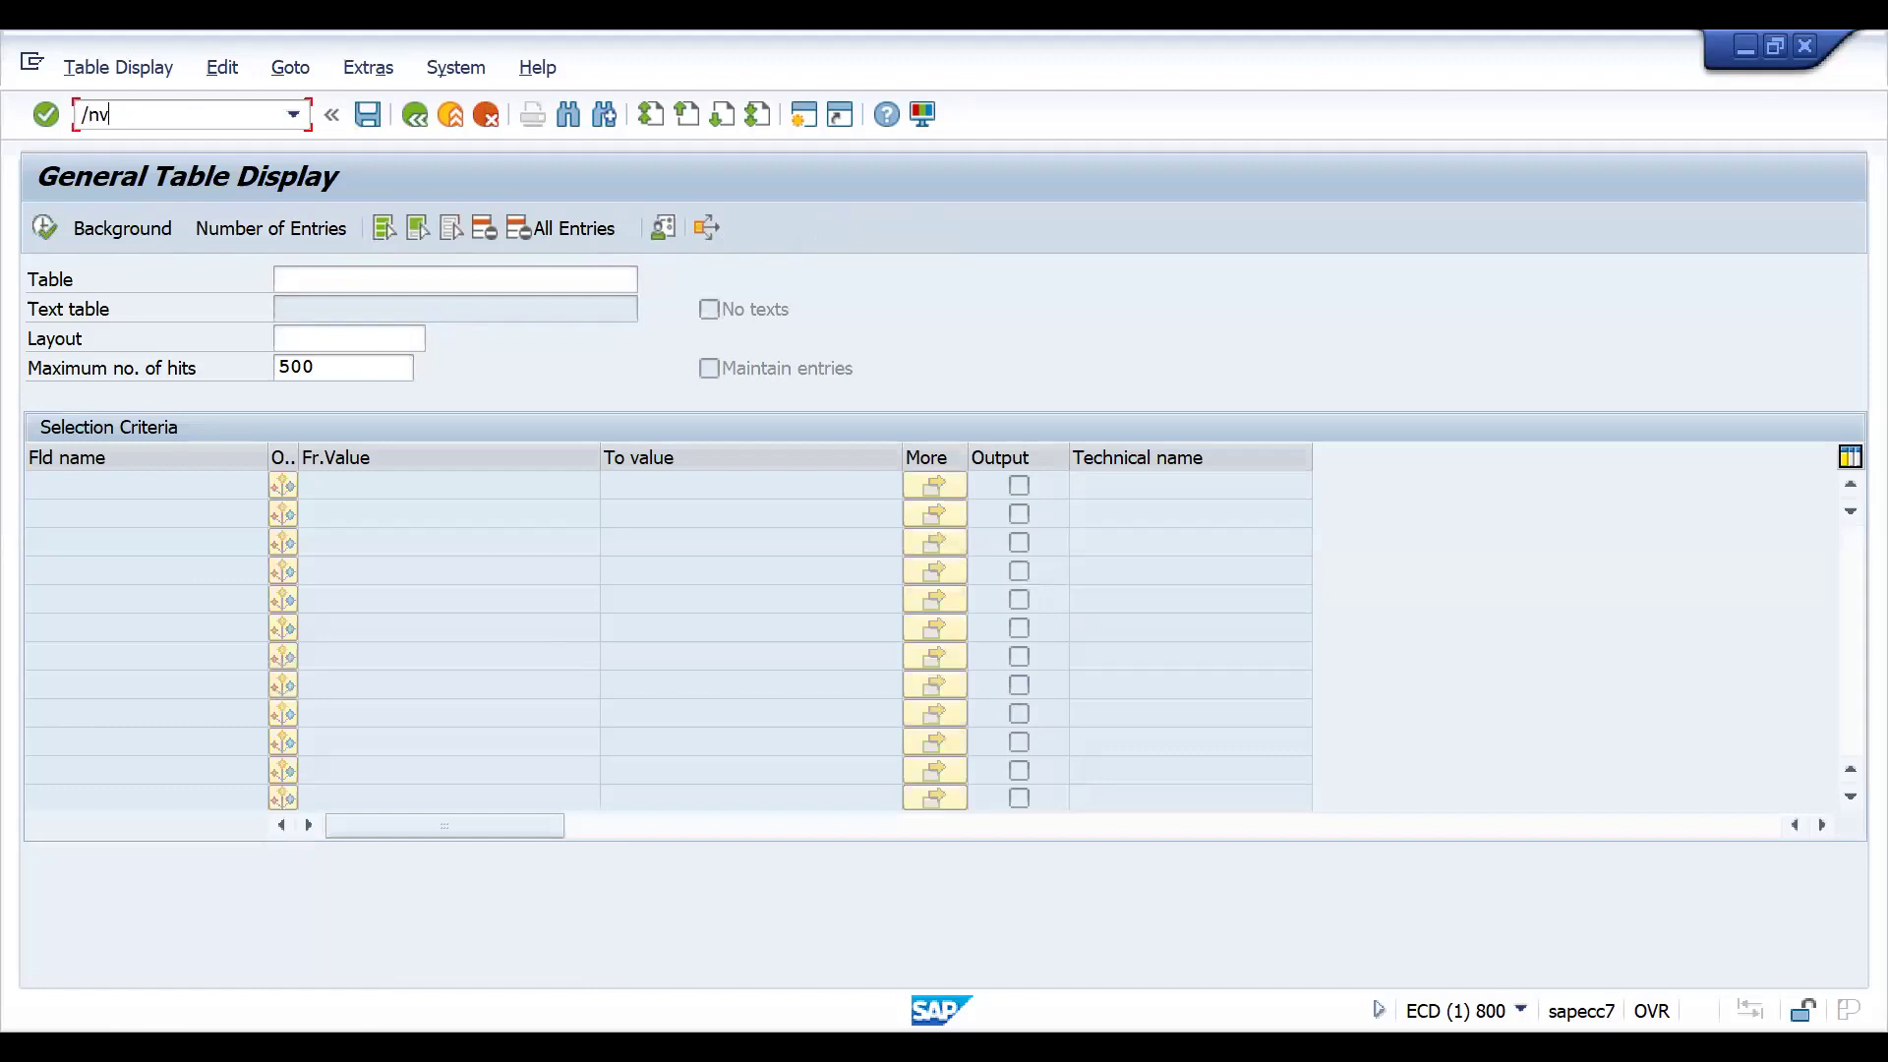
pyautogui.write('f21')
pyautogui.press('Return')
pyautogui.press('BackSpace')
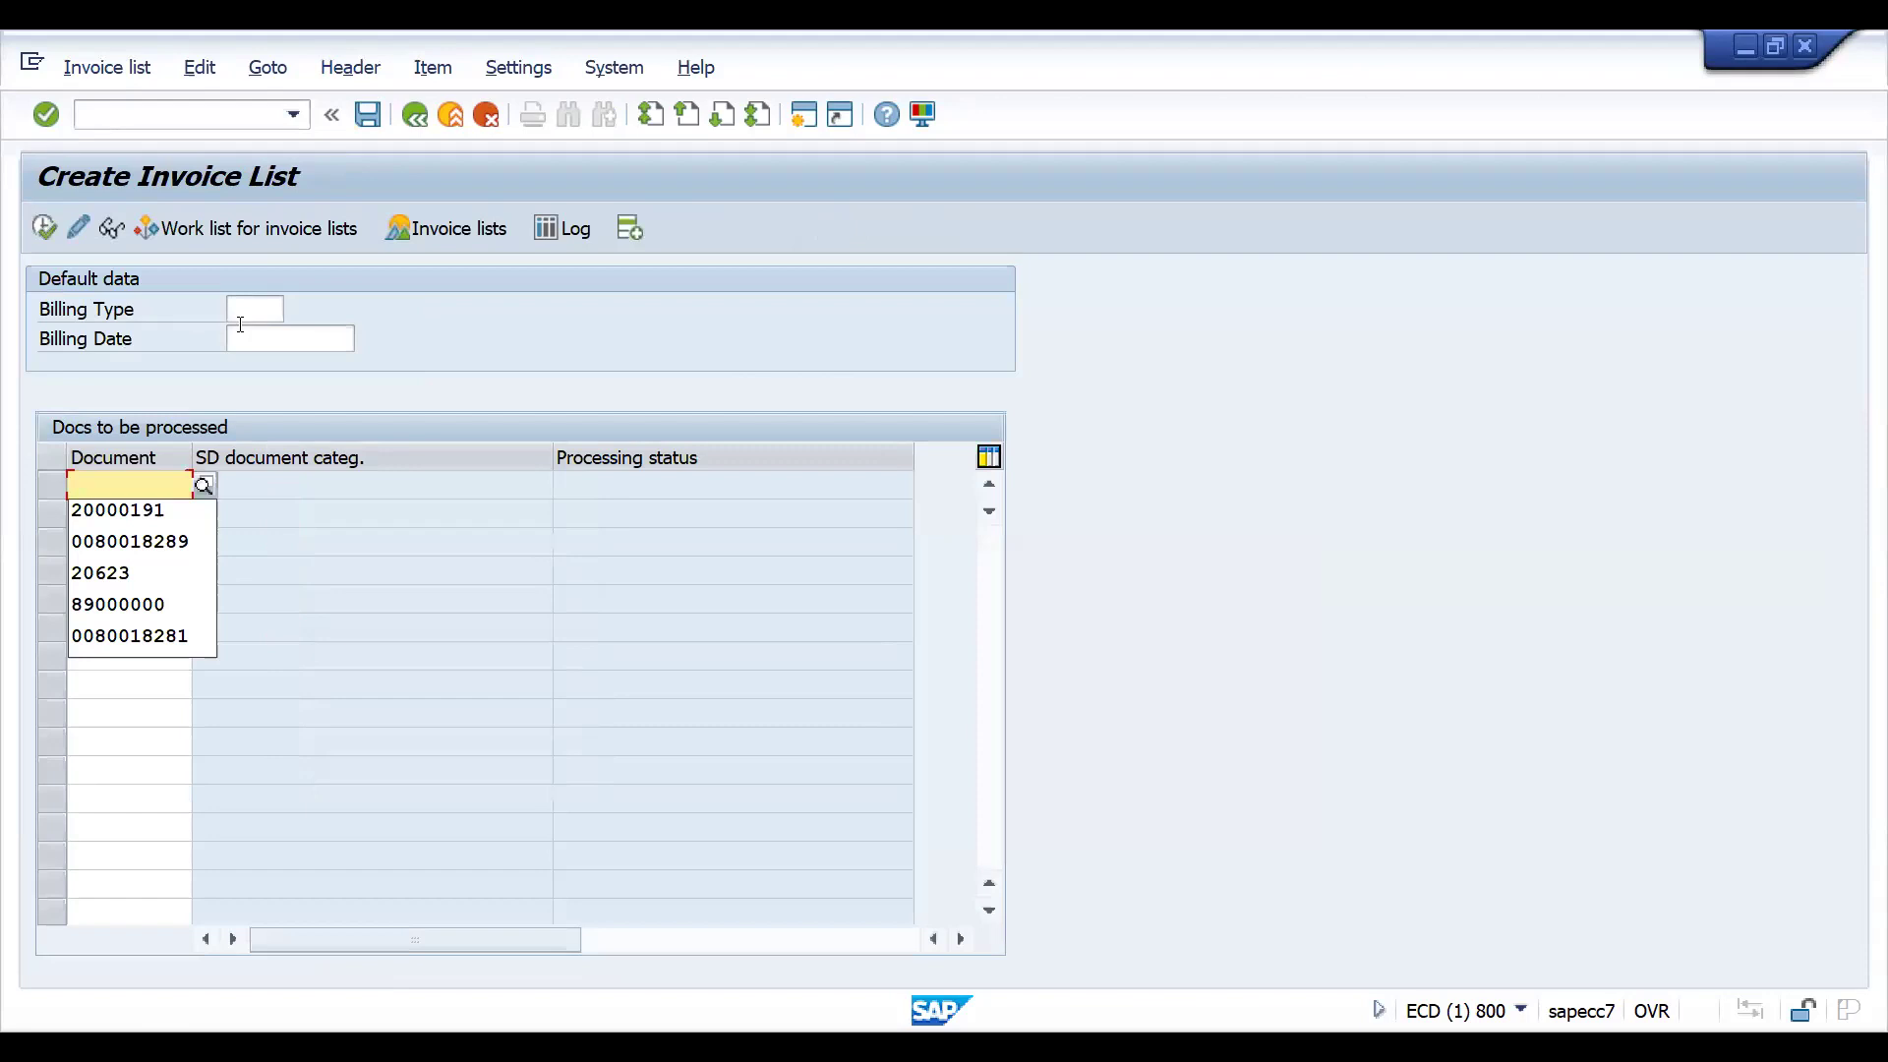
# Begin entering the transaction code to return to table display, erasing the mistyped code.
pyautogui.click(114, 117)
pyautogui.write('/nmse')
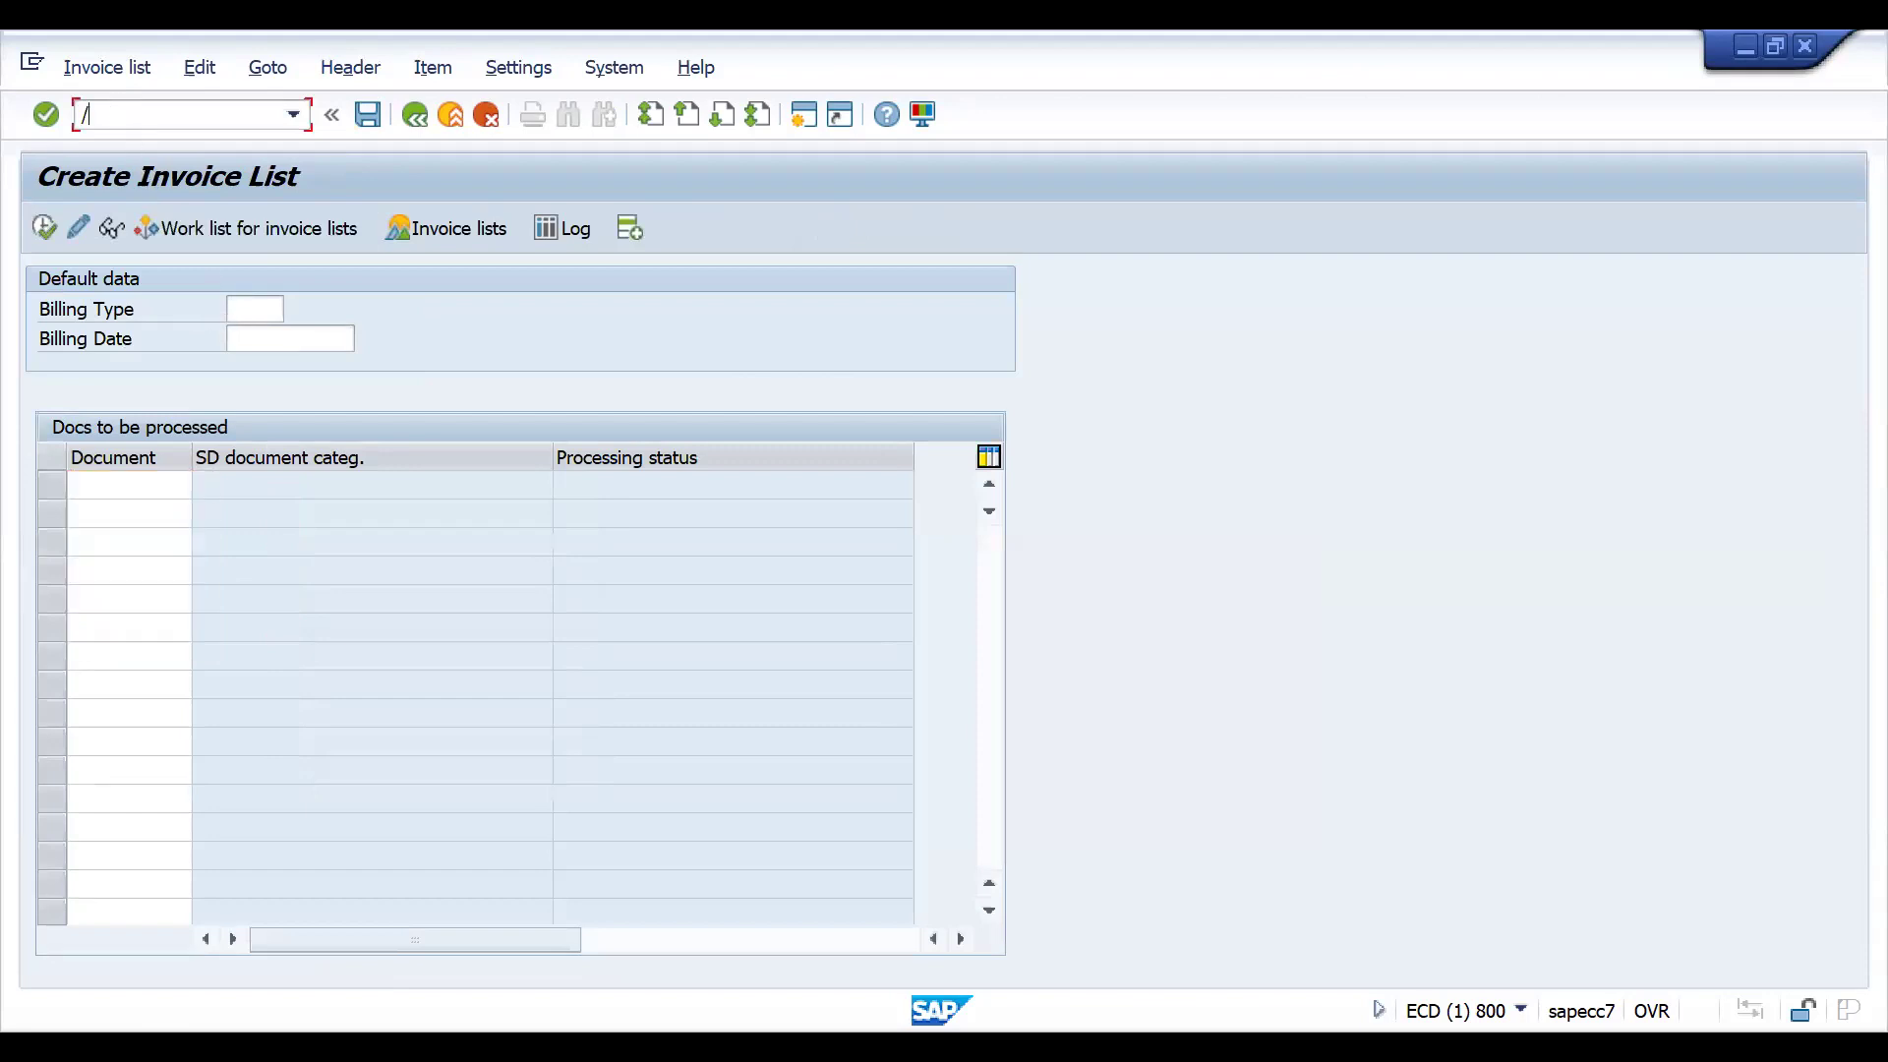
pyautogui.press('BackSpace')
pyautogui.press('BackSpace')
pyautogui.press('BackSpace')
# Return to SE16N, load table VBRK and set the Billing Type filter to F2.
pyautogui.write('se16n')
pyautogui.press('Return')
pyautogui.write('vbrk')
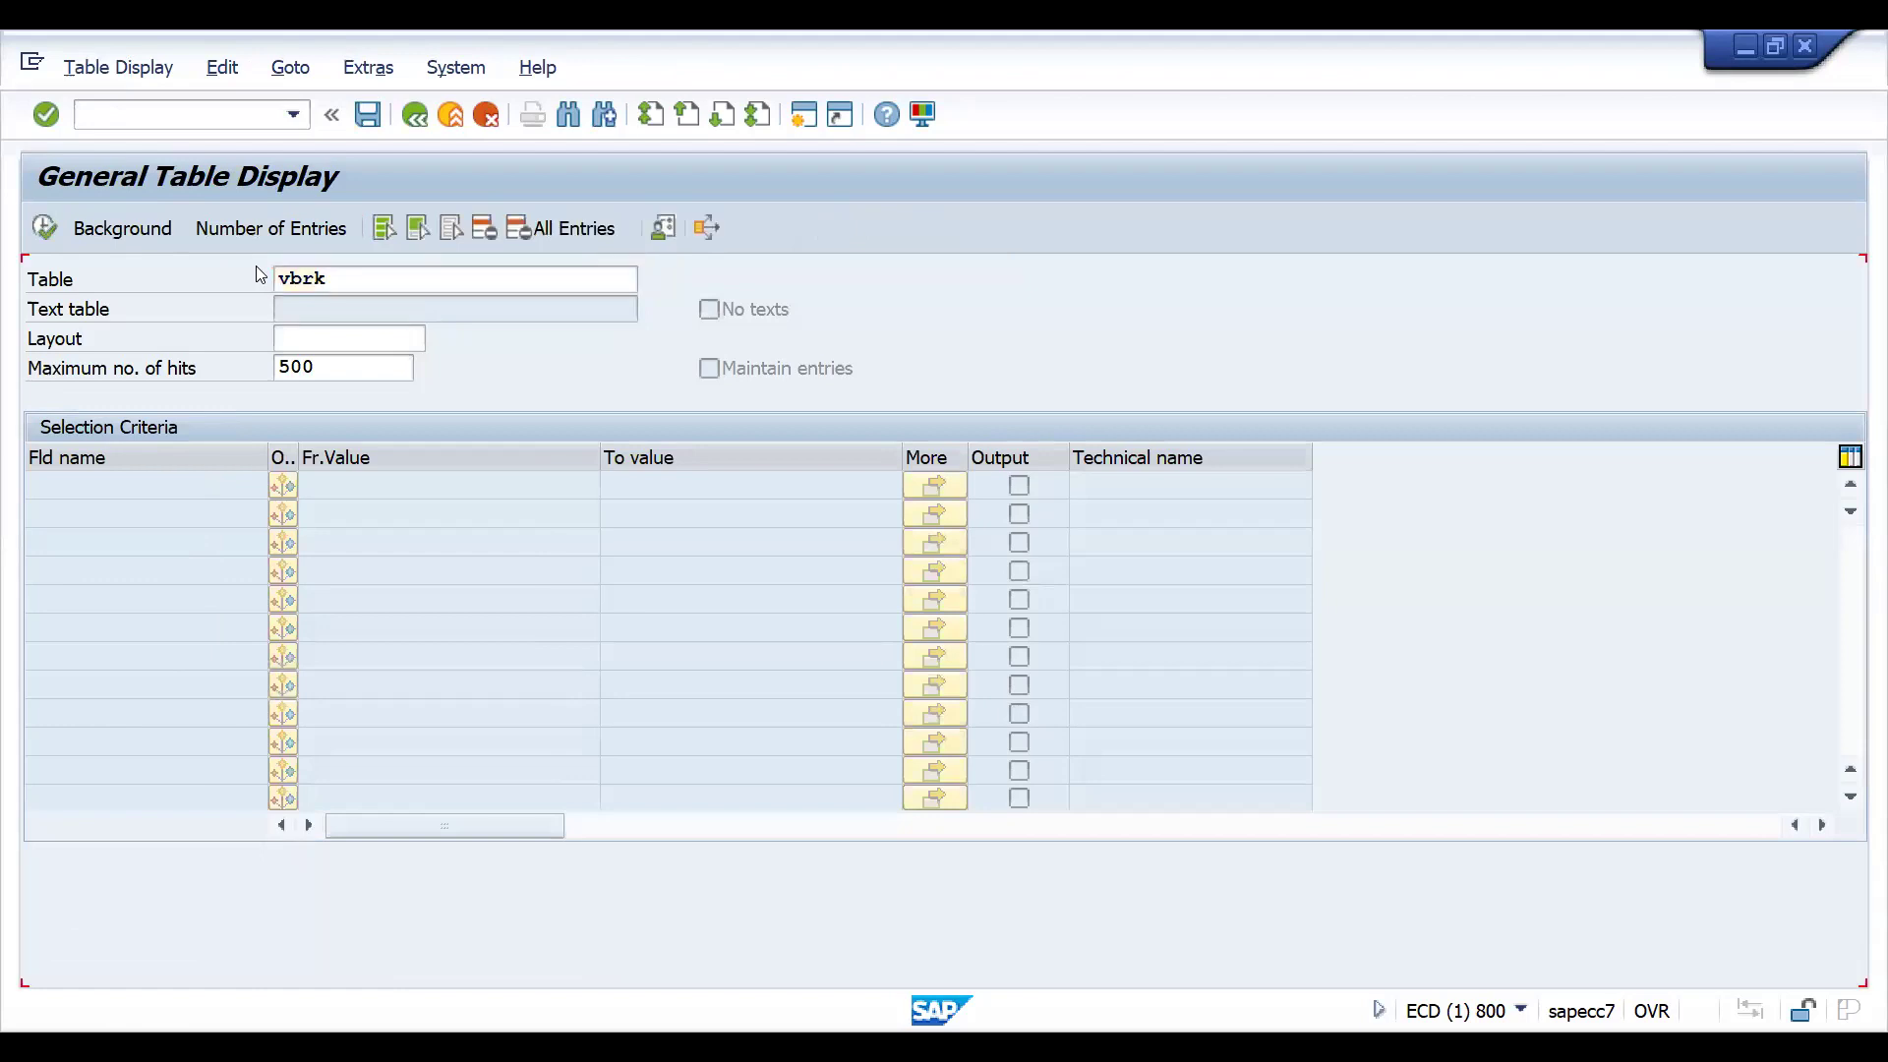
pyautogui.press('Return')
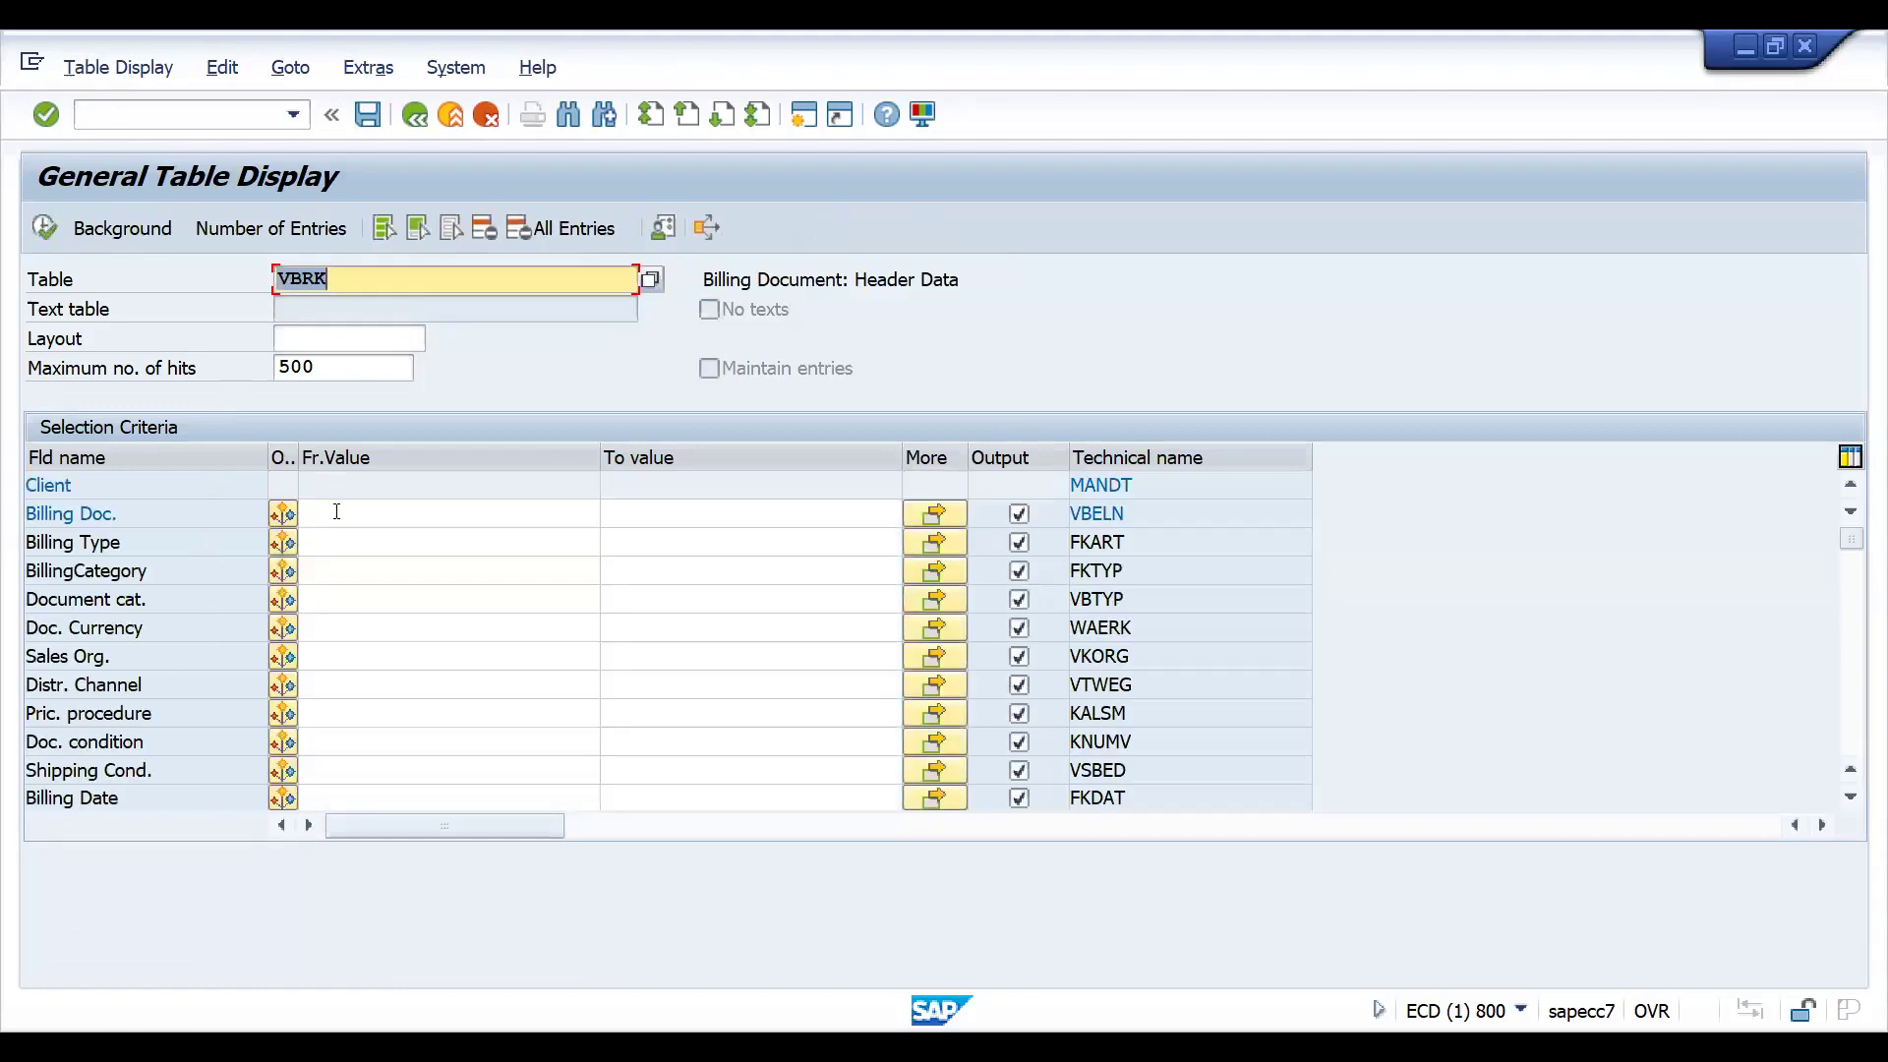
pyautogui.click(324, 541)
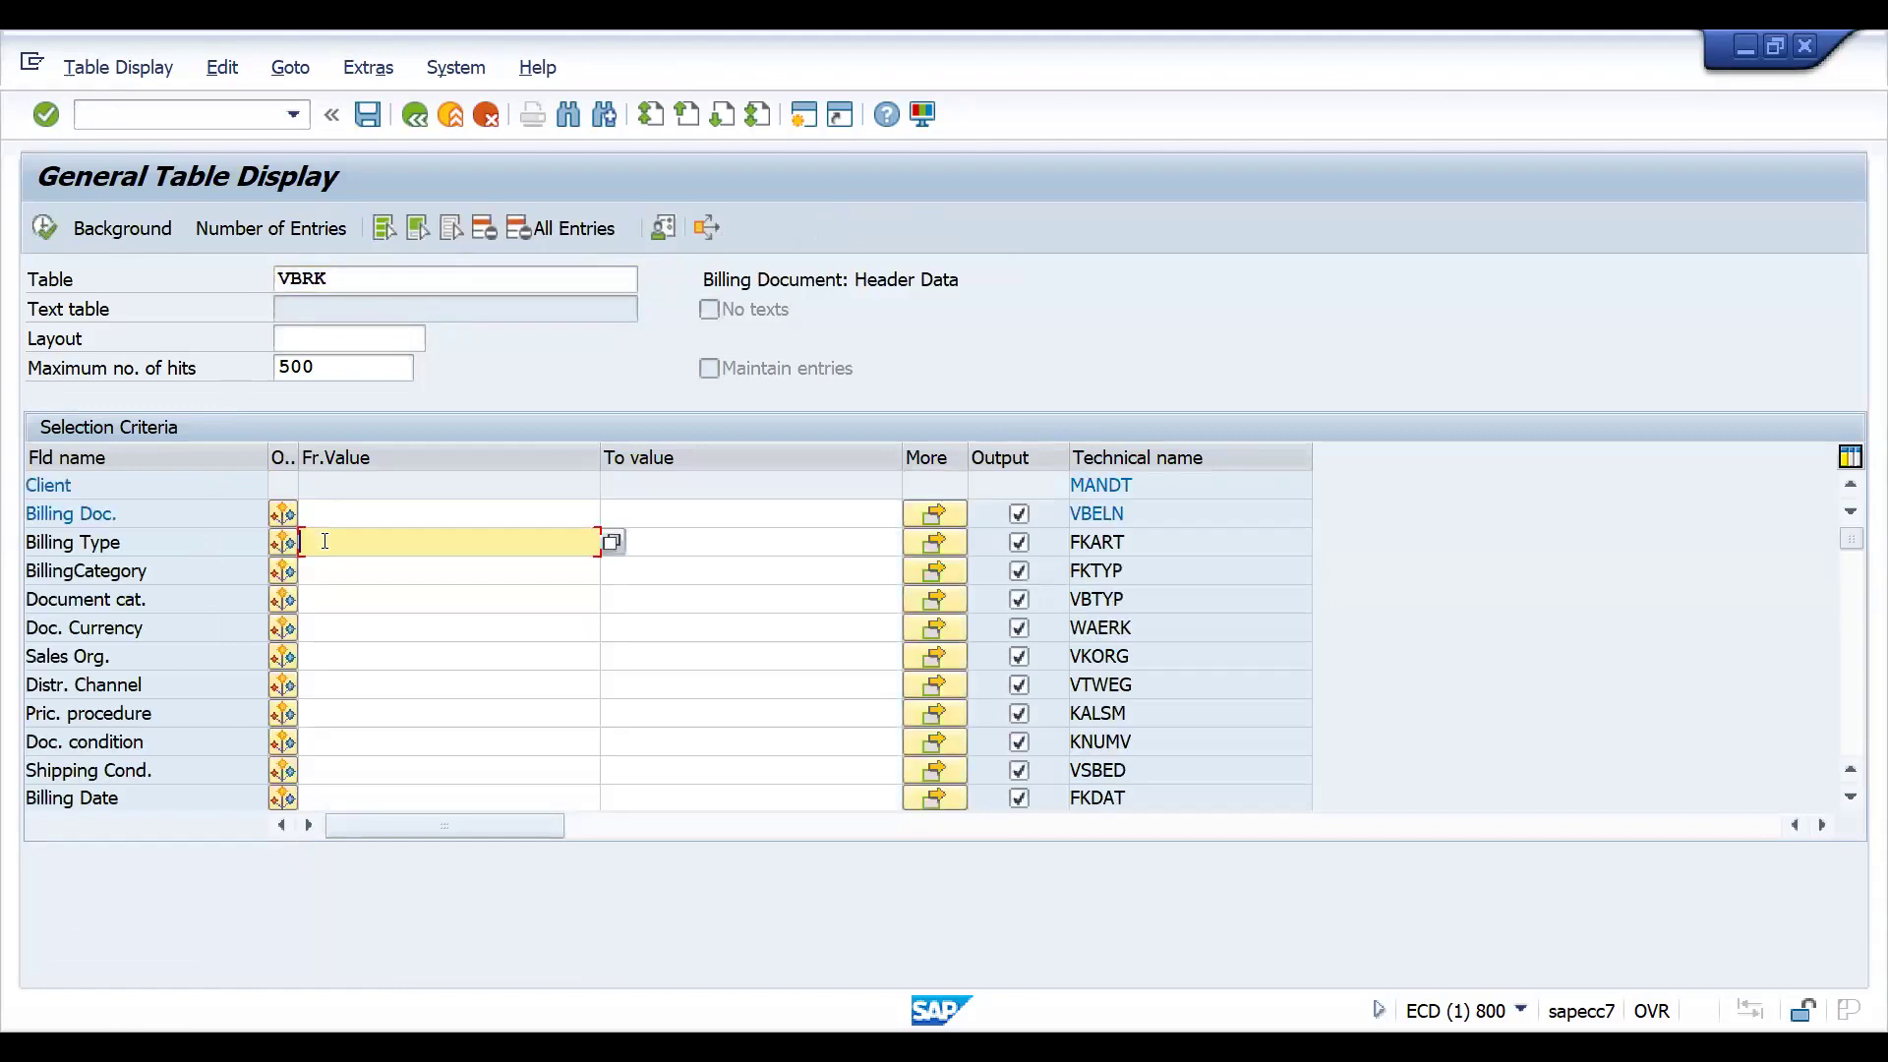
pyautogui.click(325, 541)
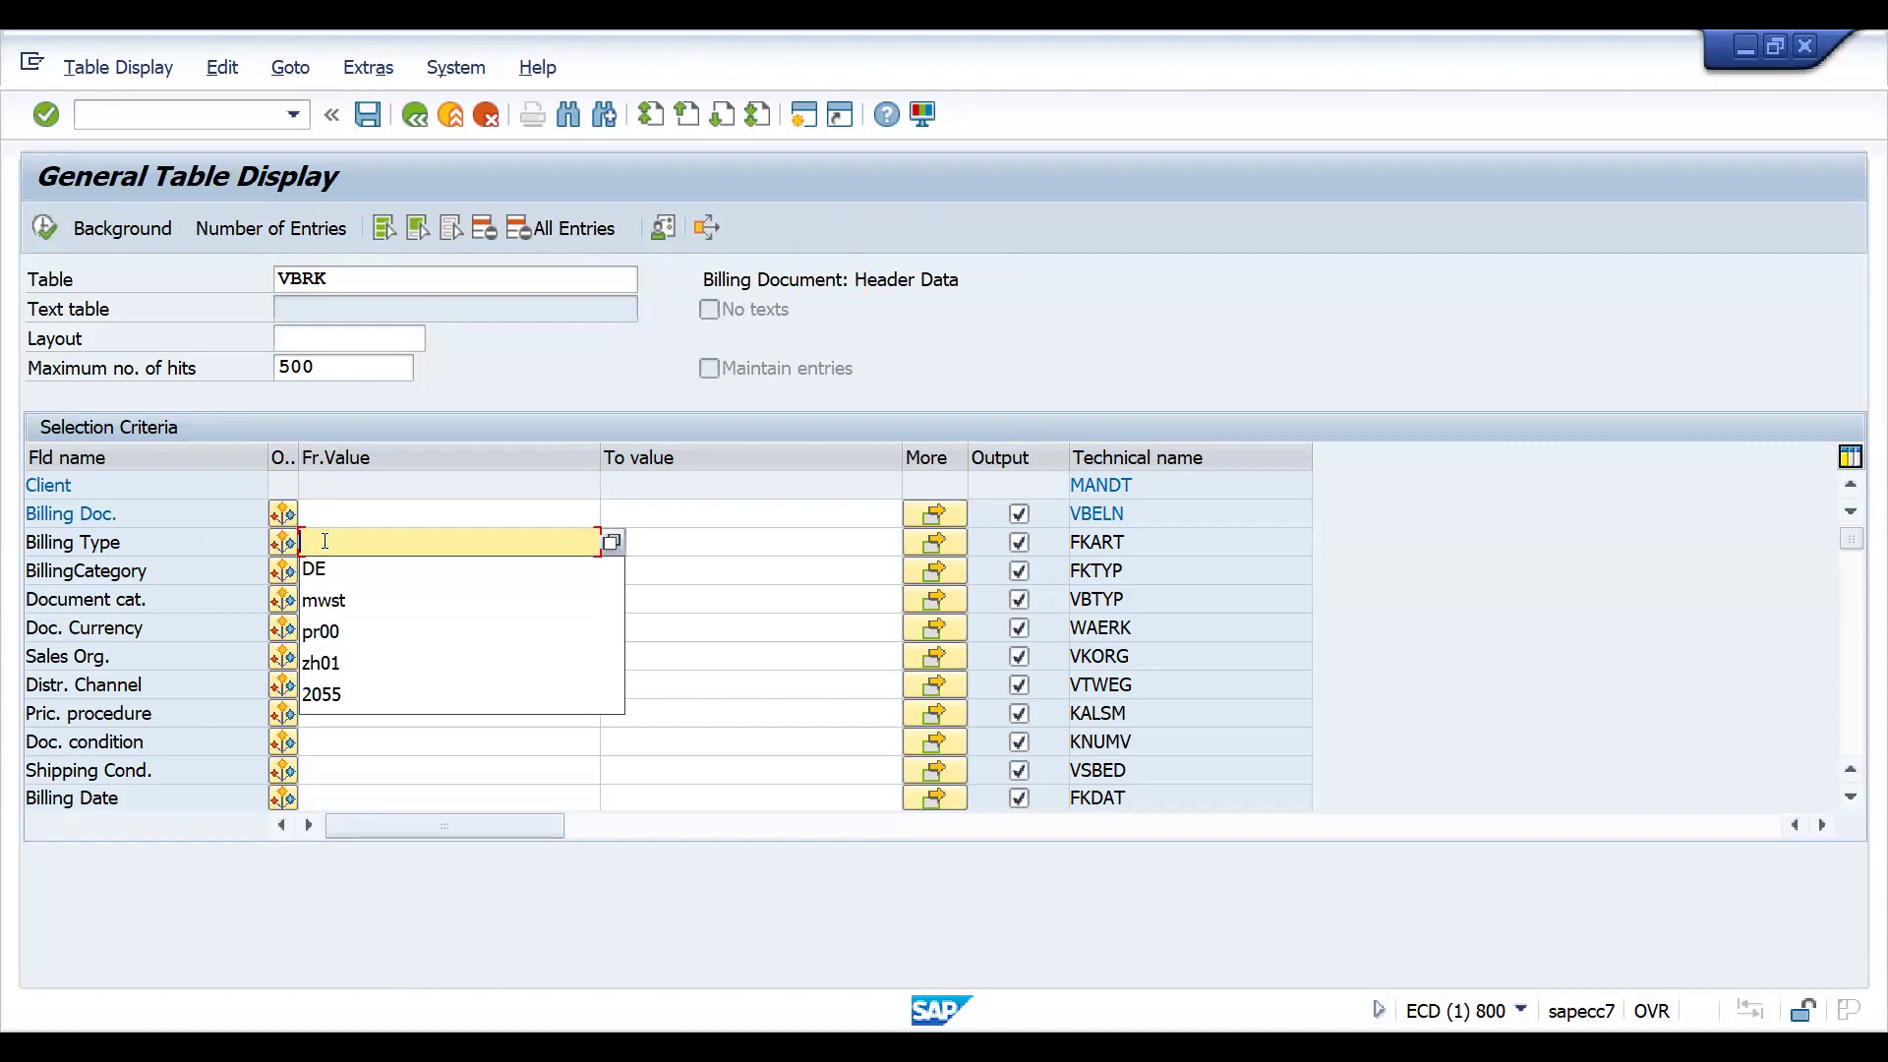
pyautogui.press('Escape')
pyautogui.write('f2')
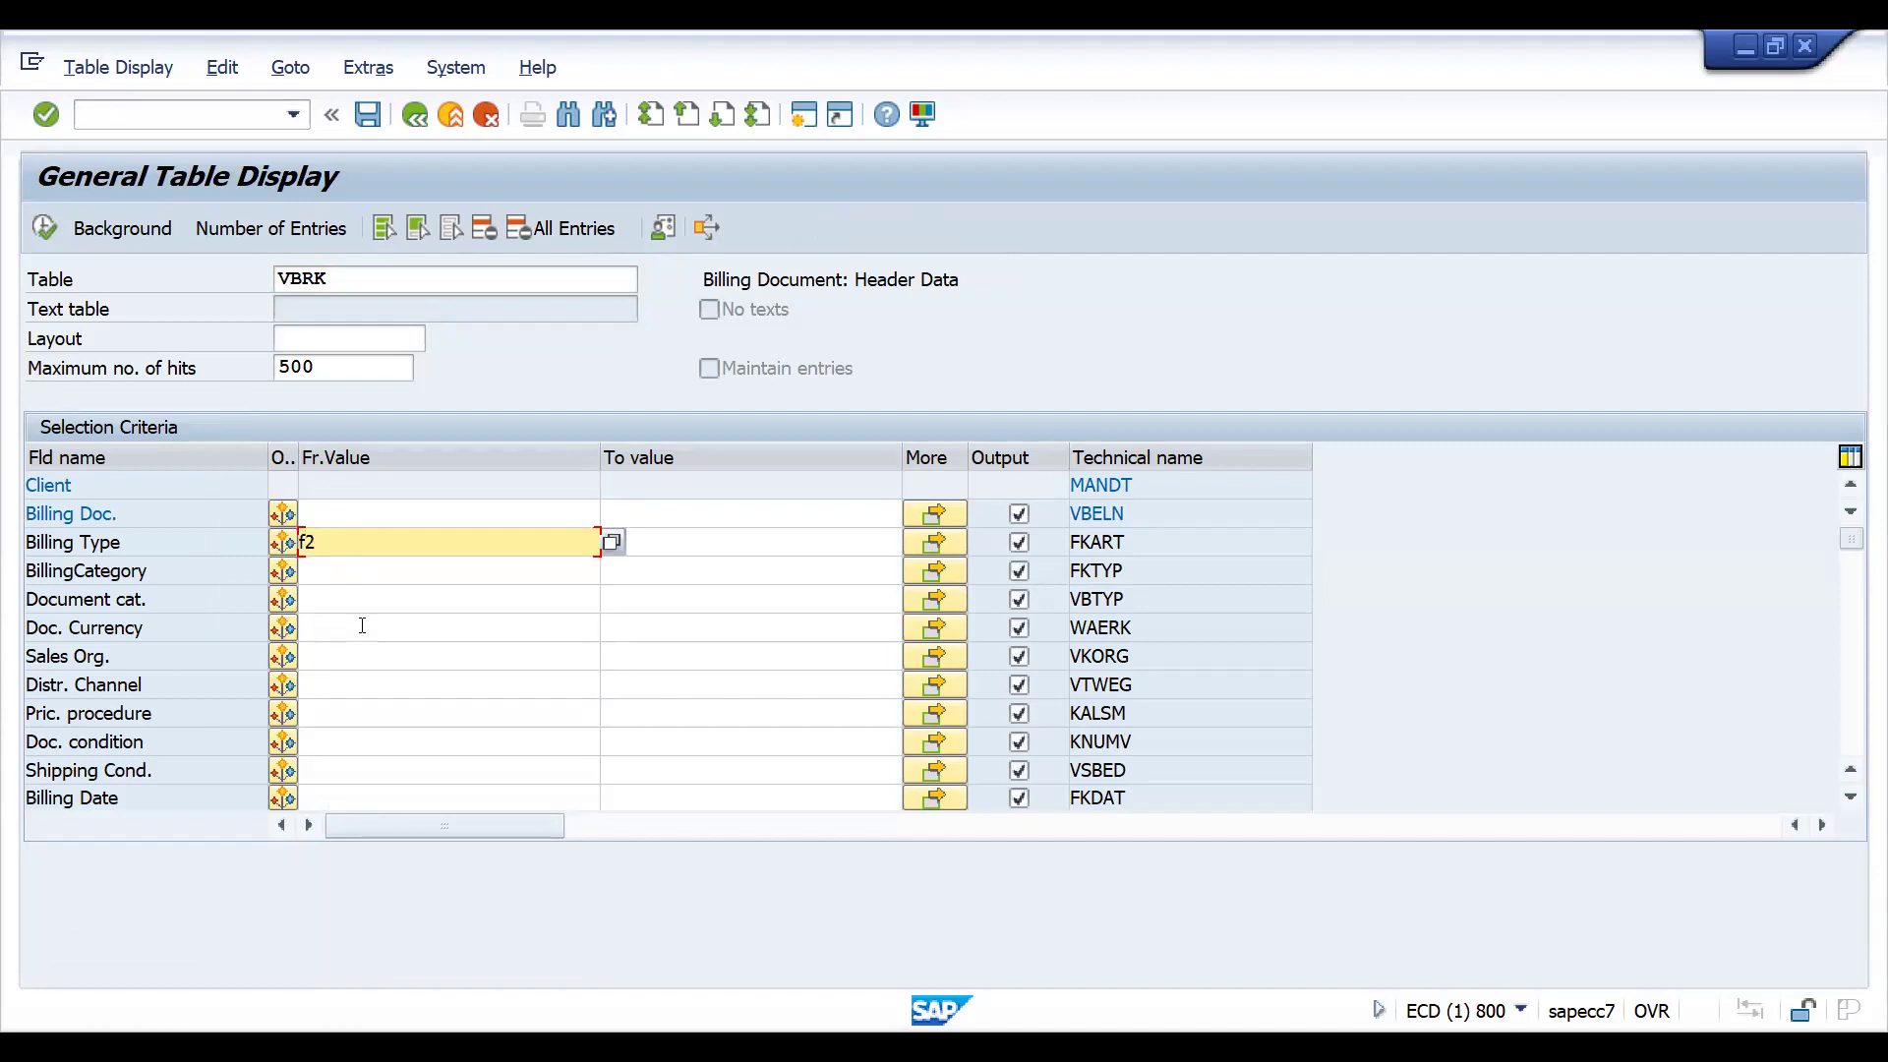
# Filter Sales Org ZH01 and Billing Date 06-17-2024, then list the two matching documents.
pyautogui.click(322, 652)
pyautogui.write('zh01')
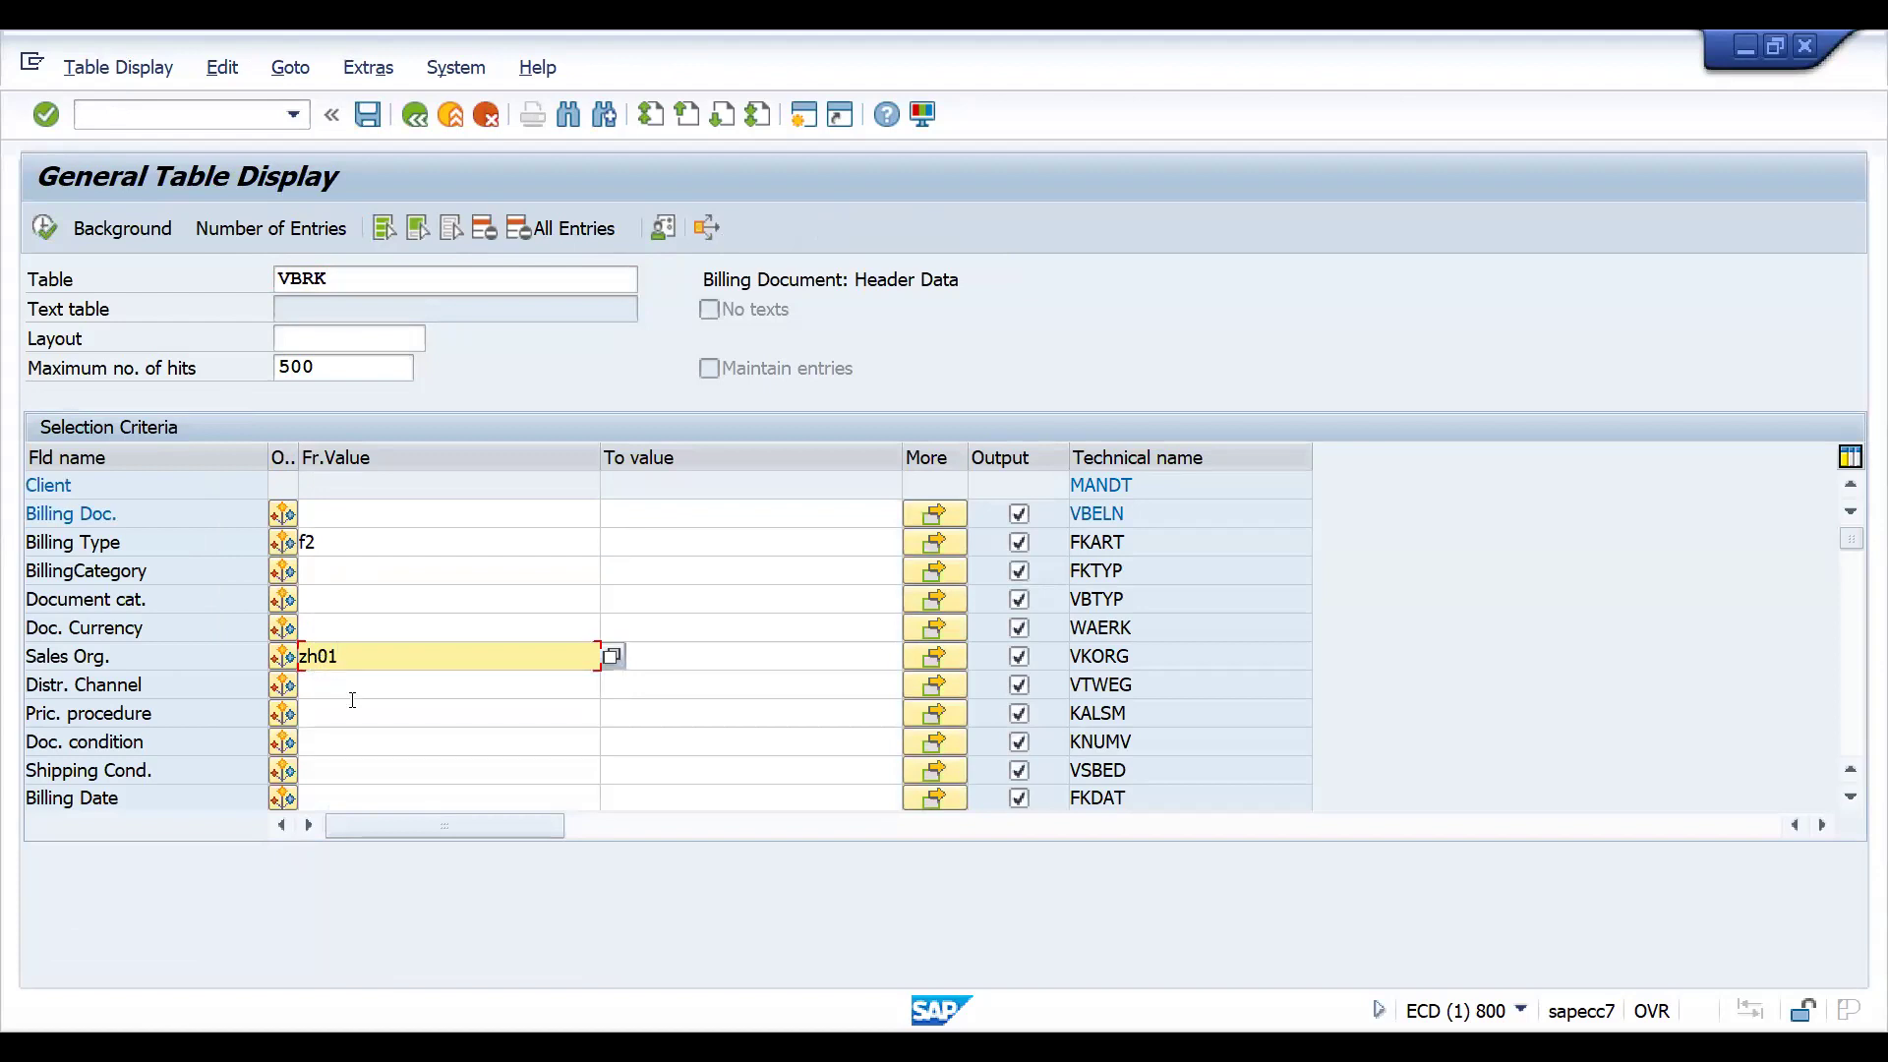
pyautogui.click(563, 798)
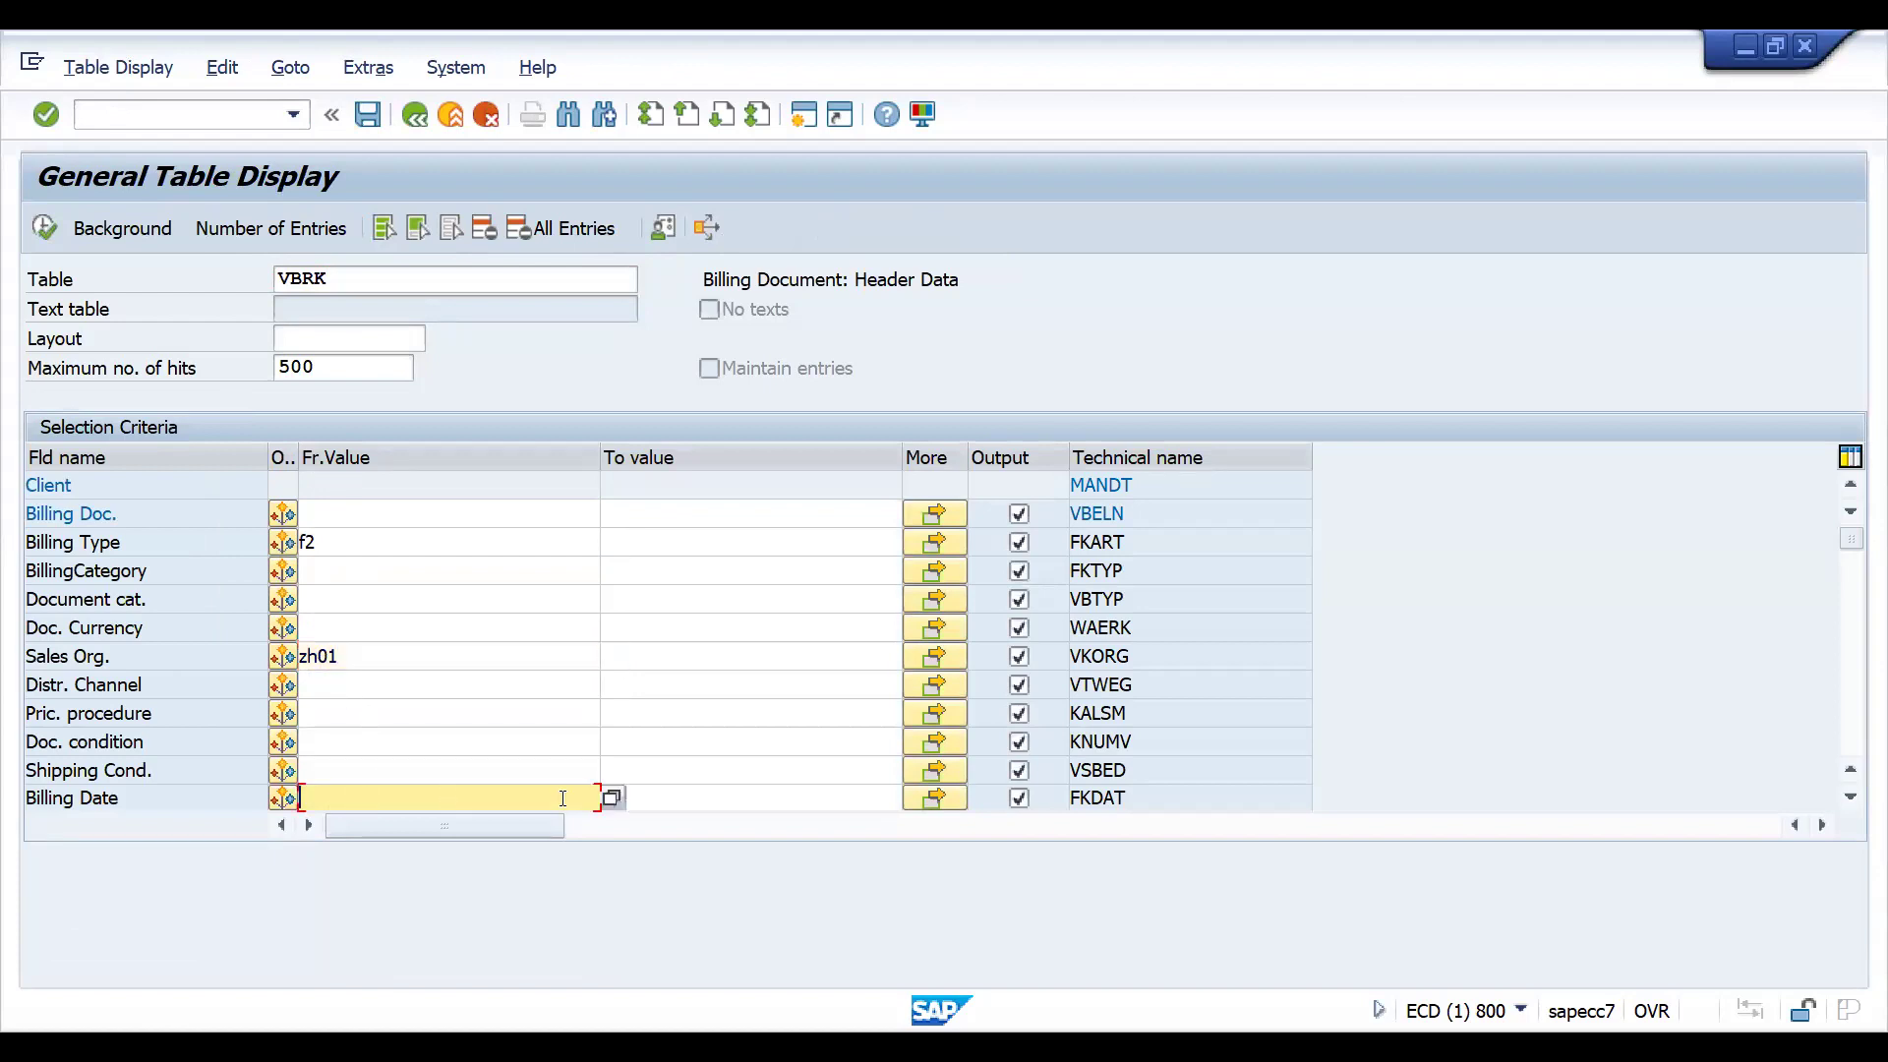
pyautogui.click(611, 798)
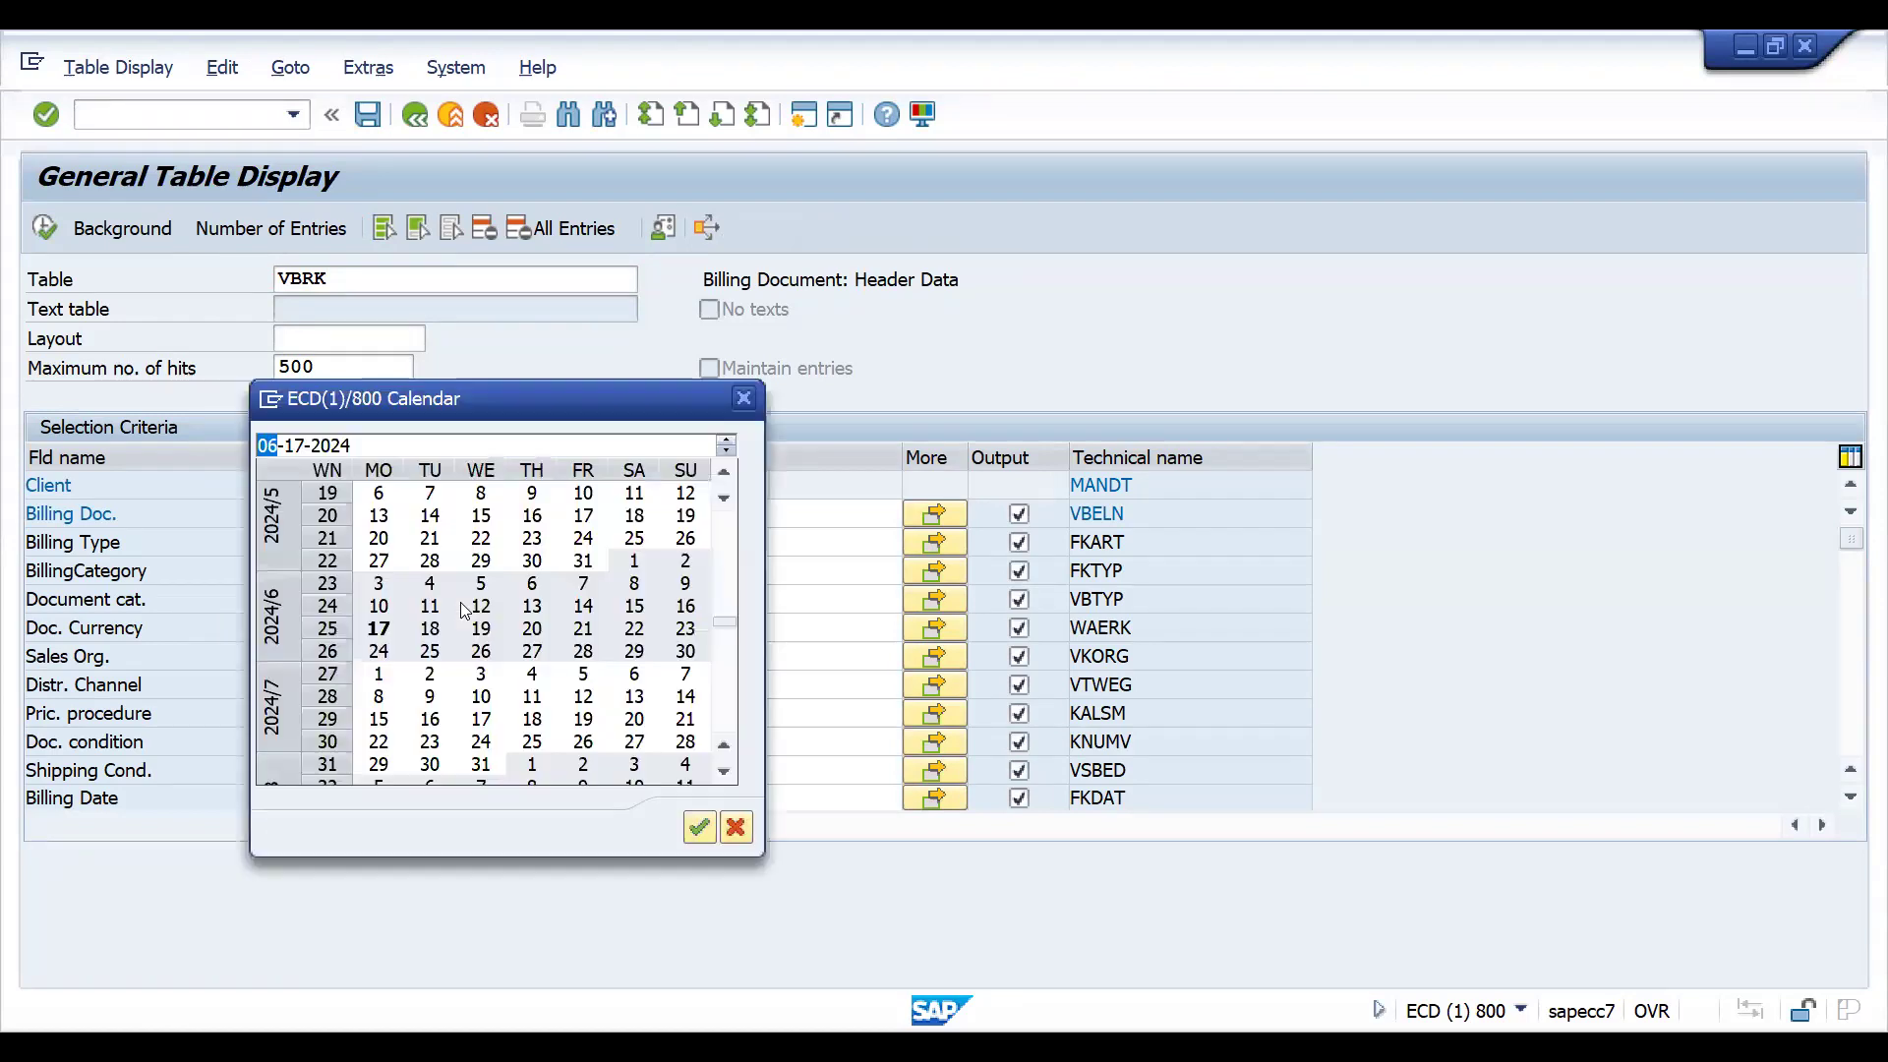
pyautogui.doubleClick(379, 629)
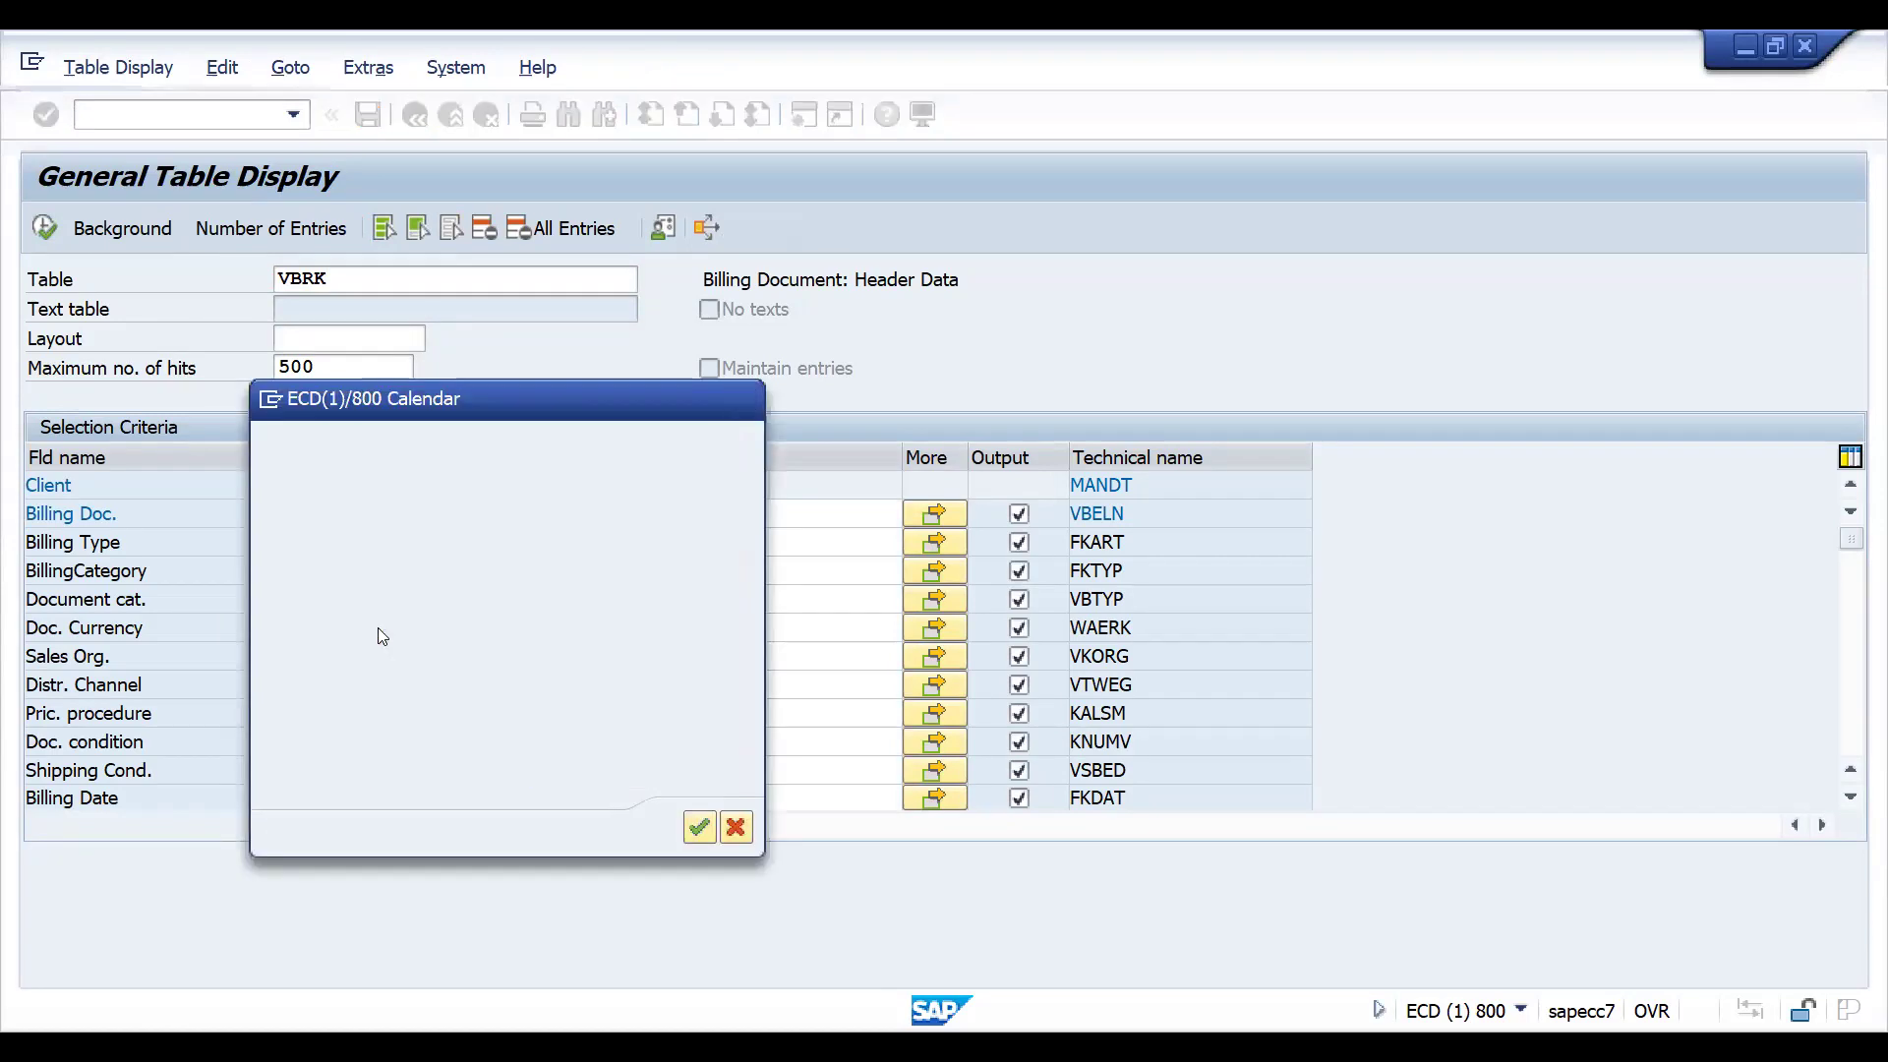
pyautogui.press('F8')
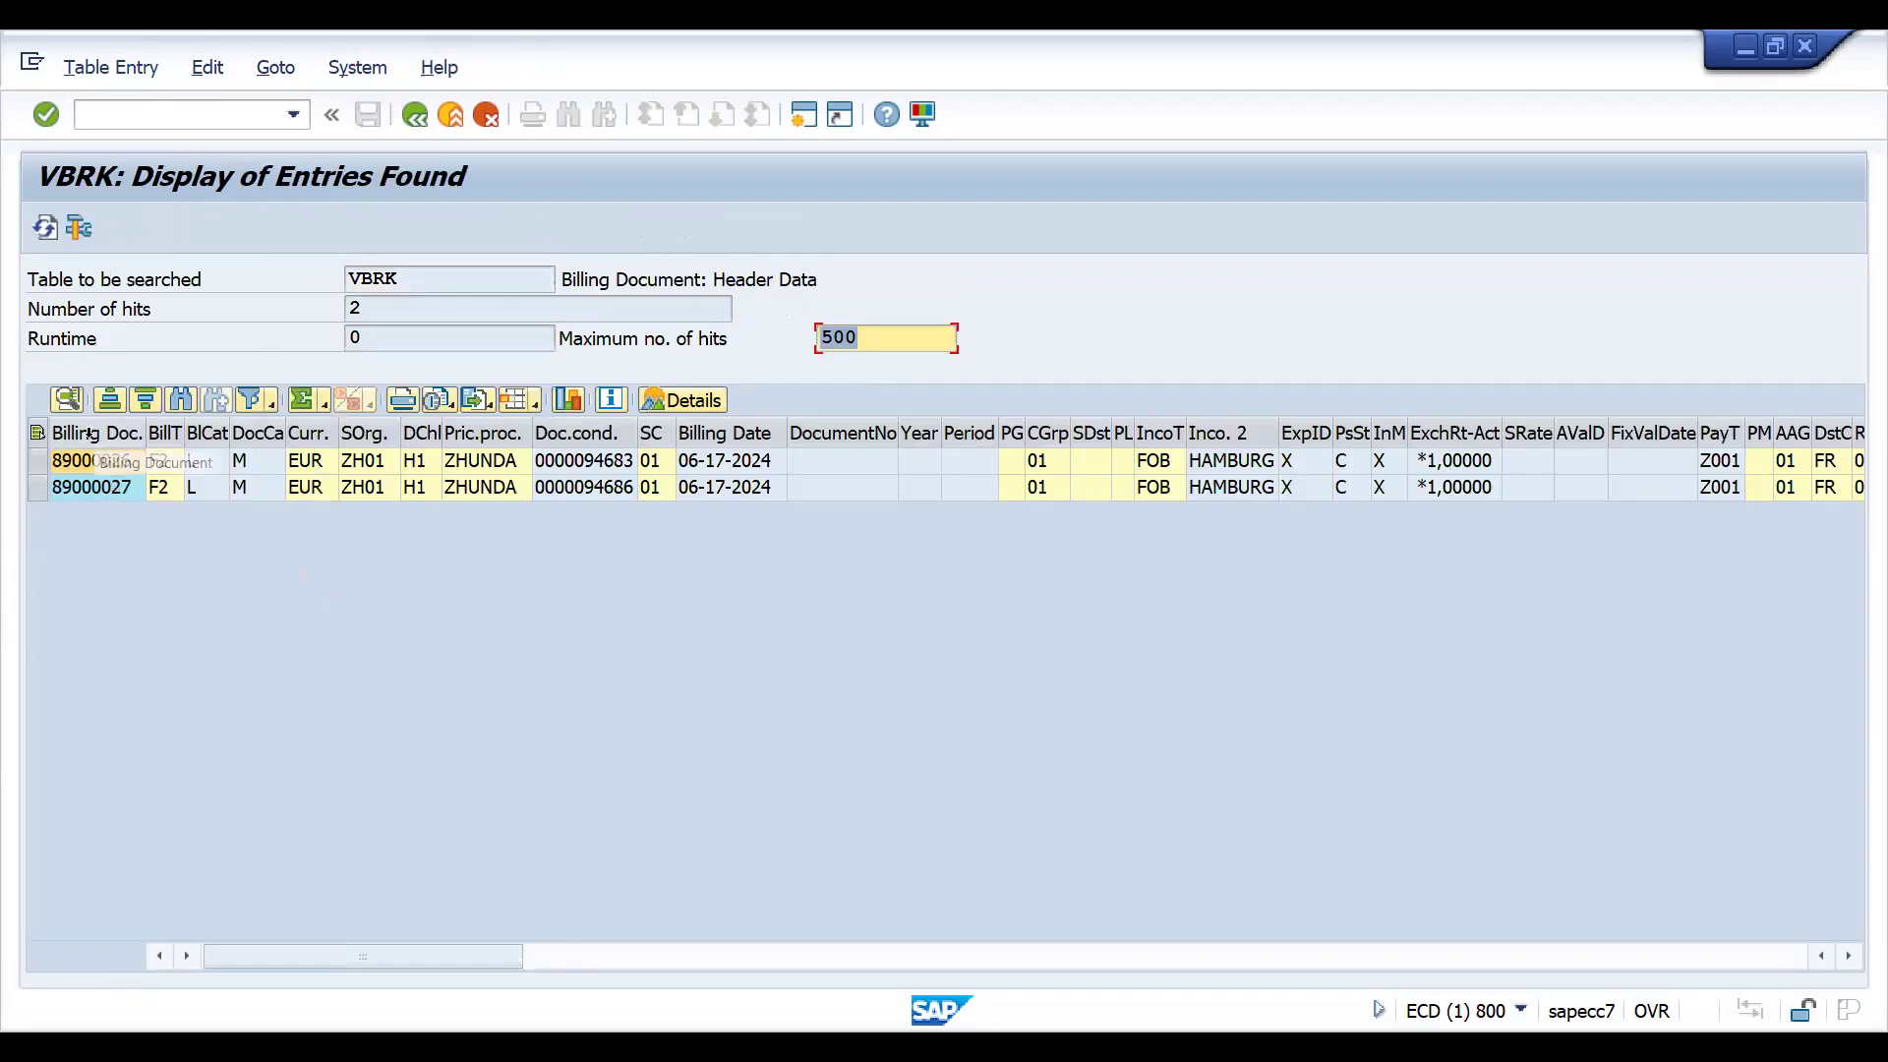
pyautogui.click(89, 433)
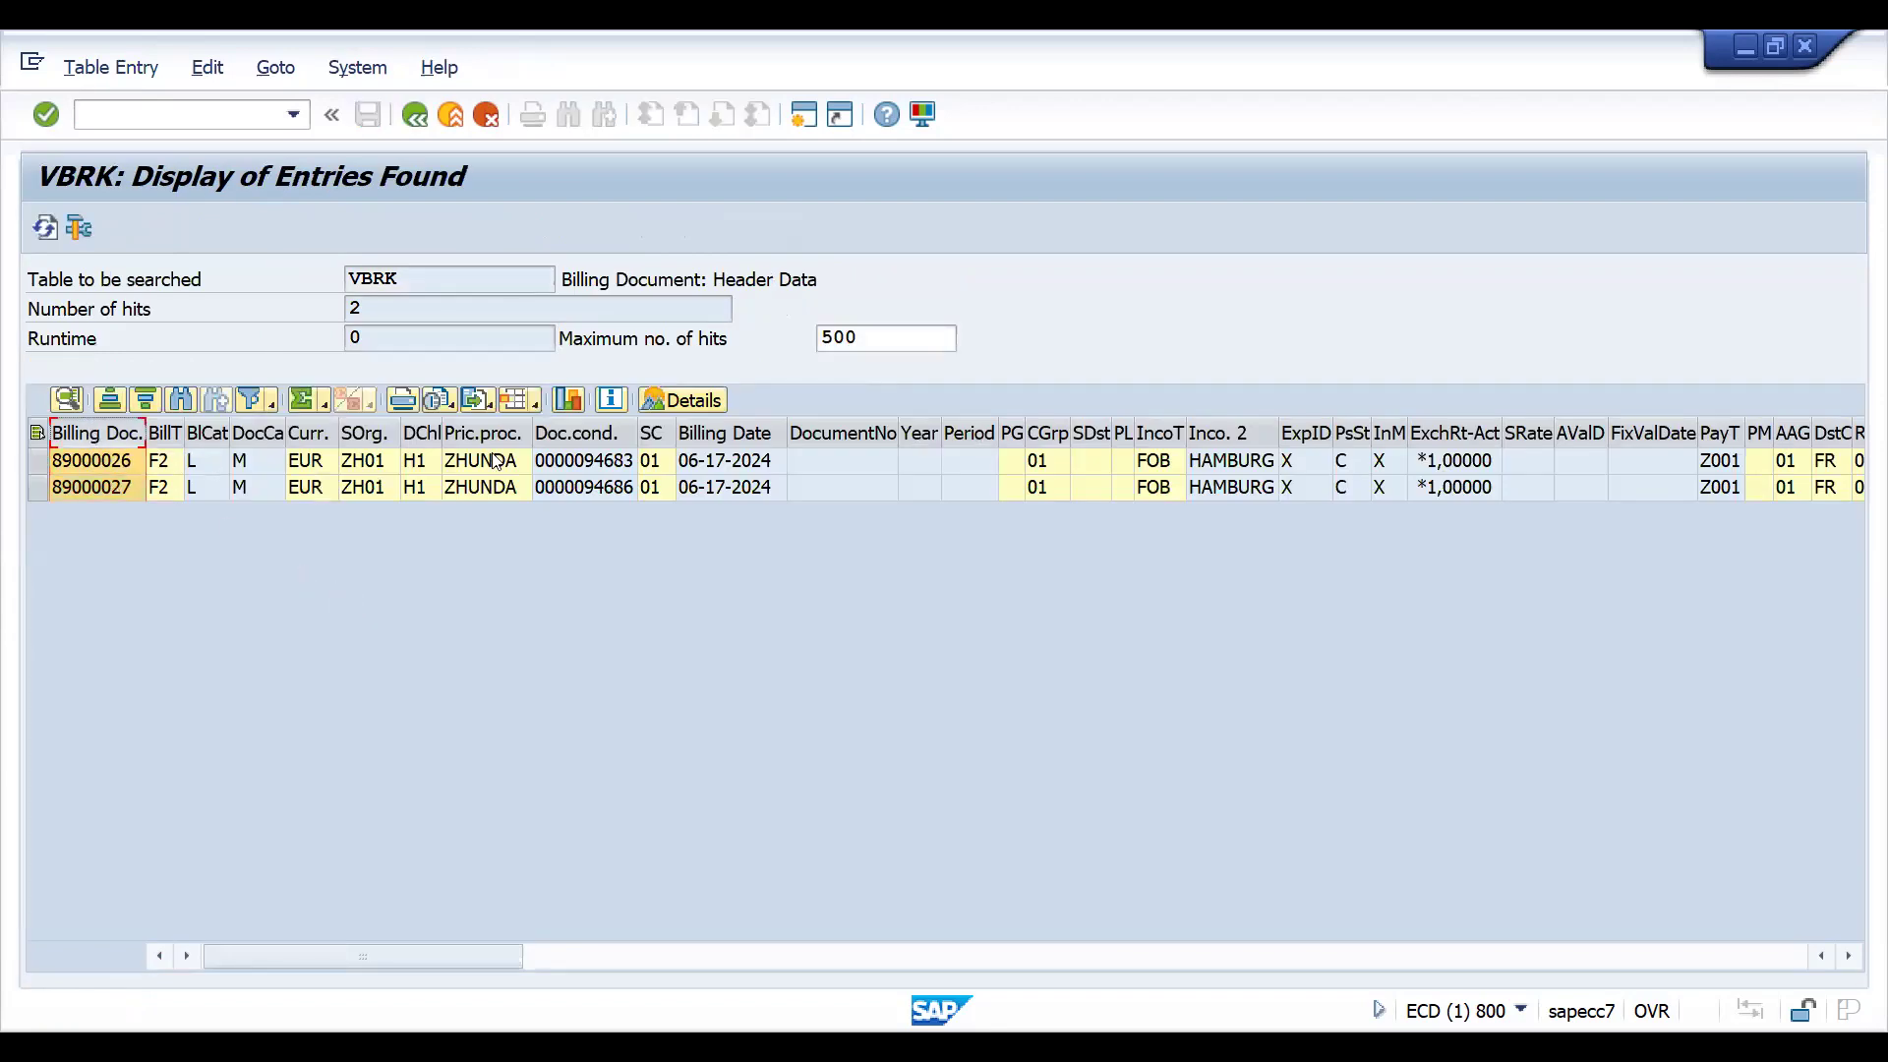
pyautogui.click(221, 117)
# Try creating an invoice list in VF21 for documents 89000026 and 89000027.
pyautogui.write('/nvf21')
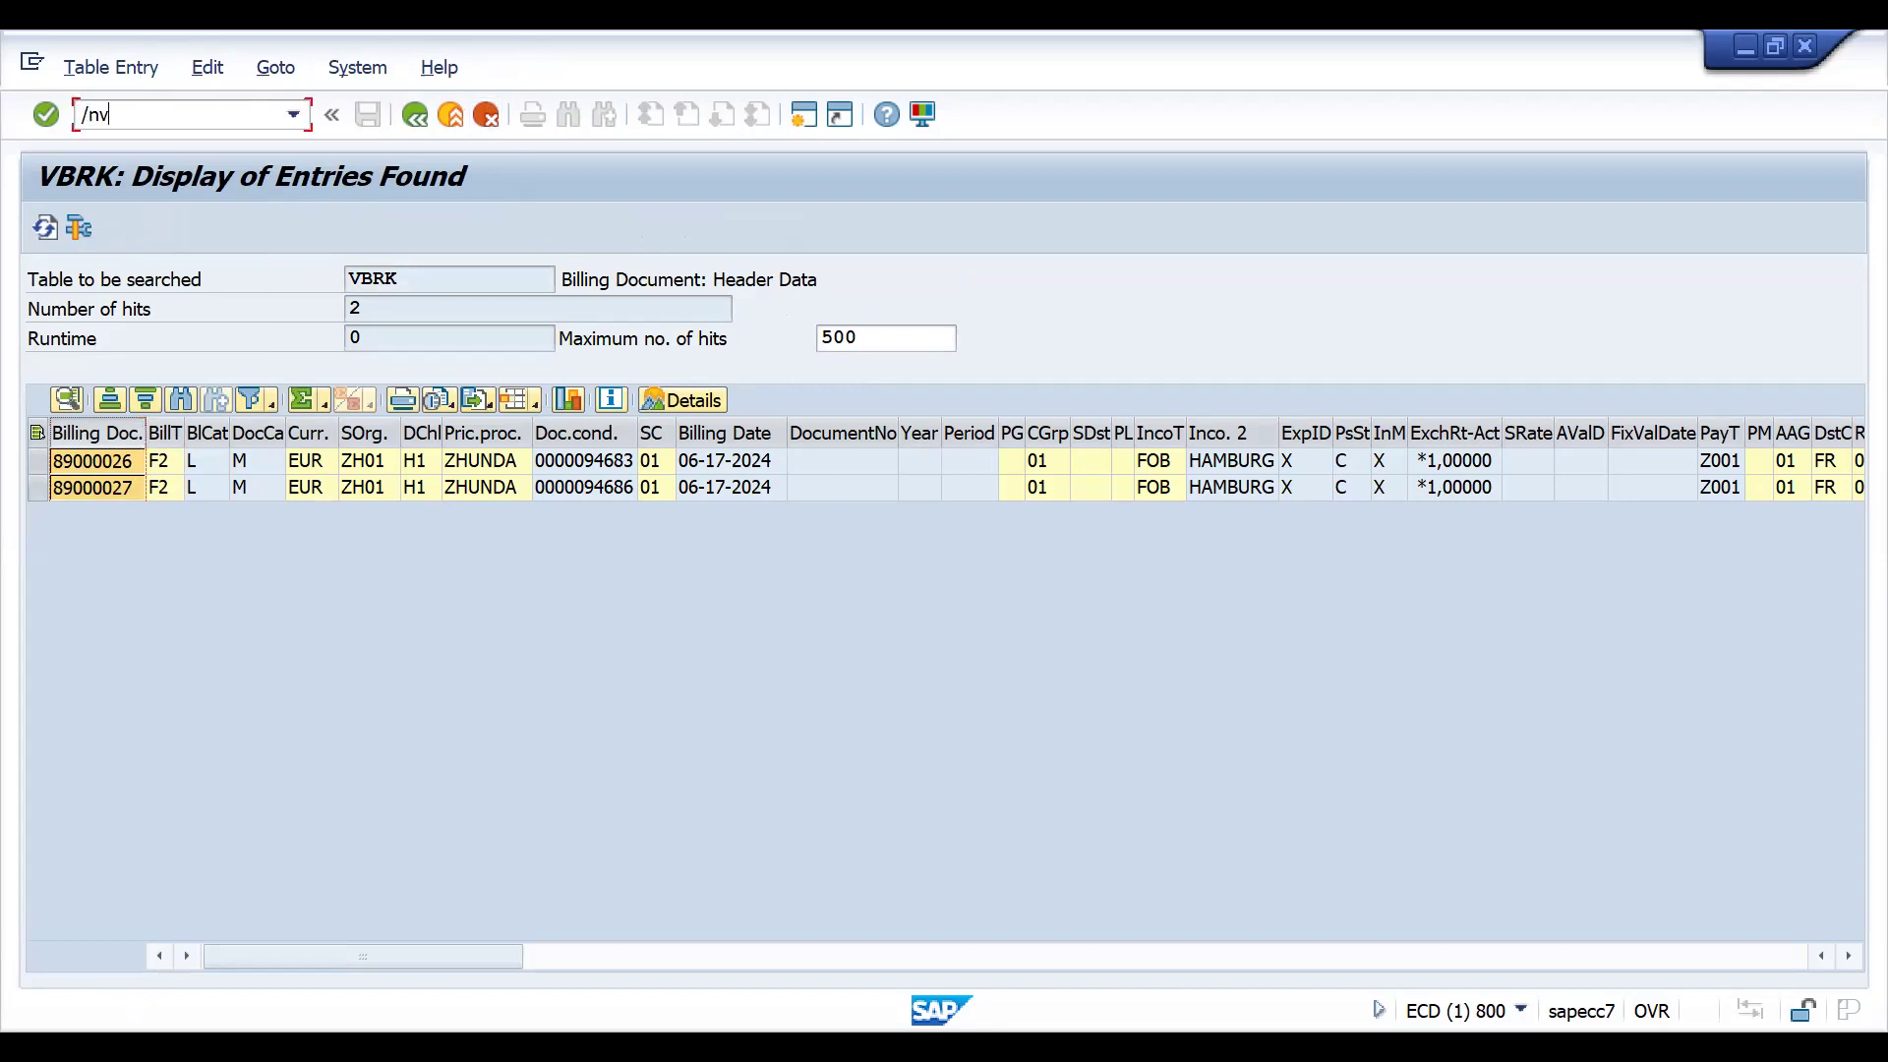
pyautogui.press('Return')
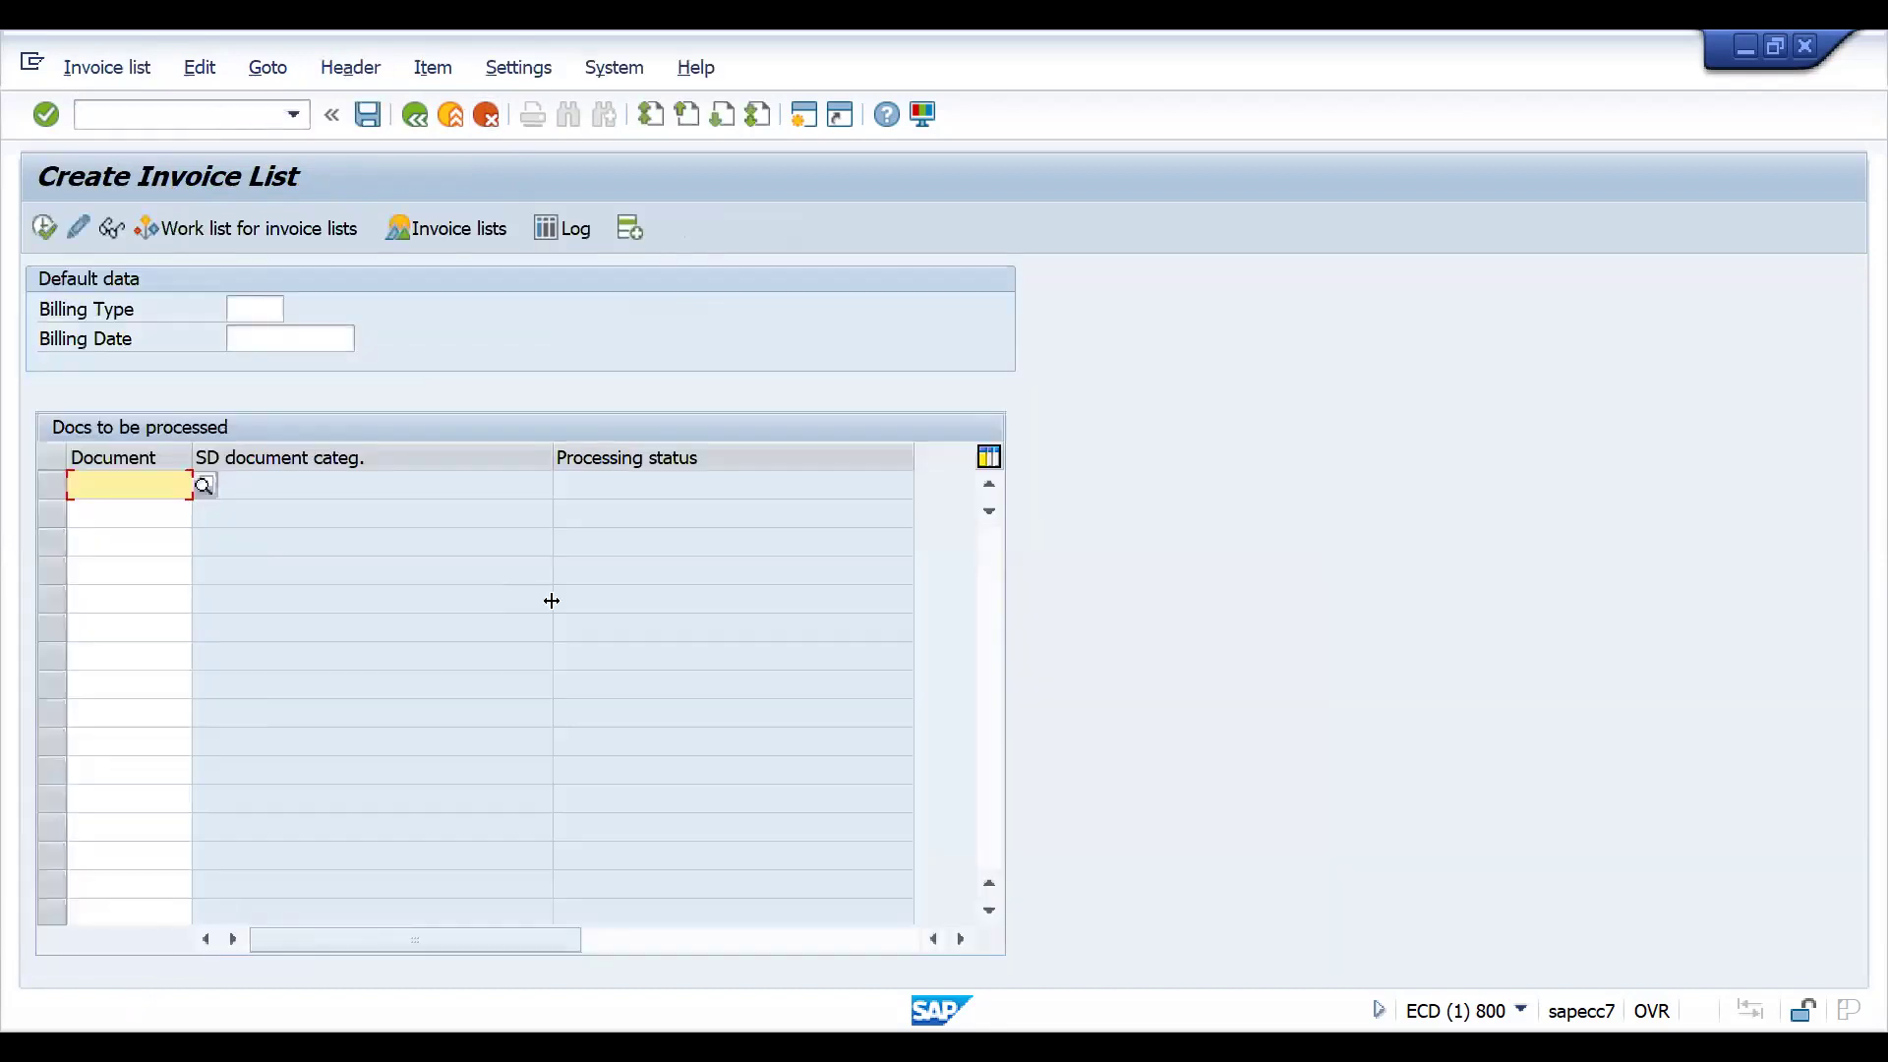
pyautogui.hotkey('ctrl', 'v')
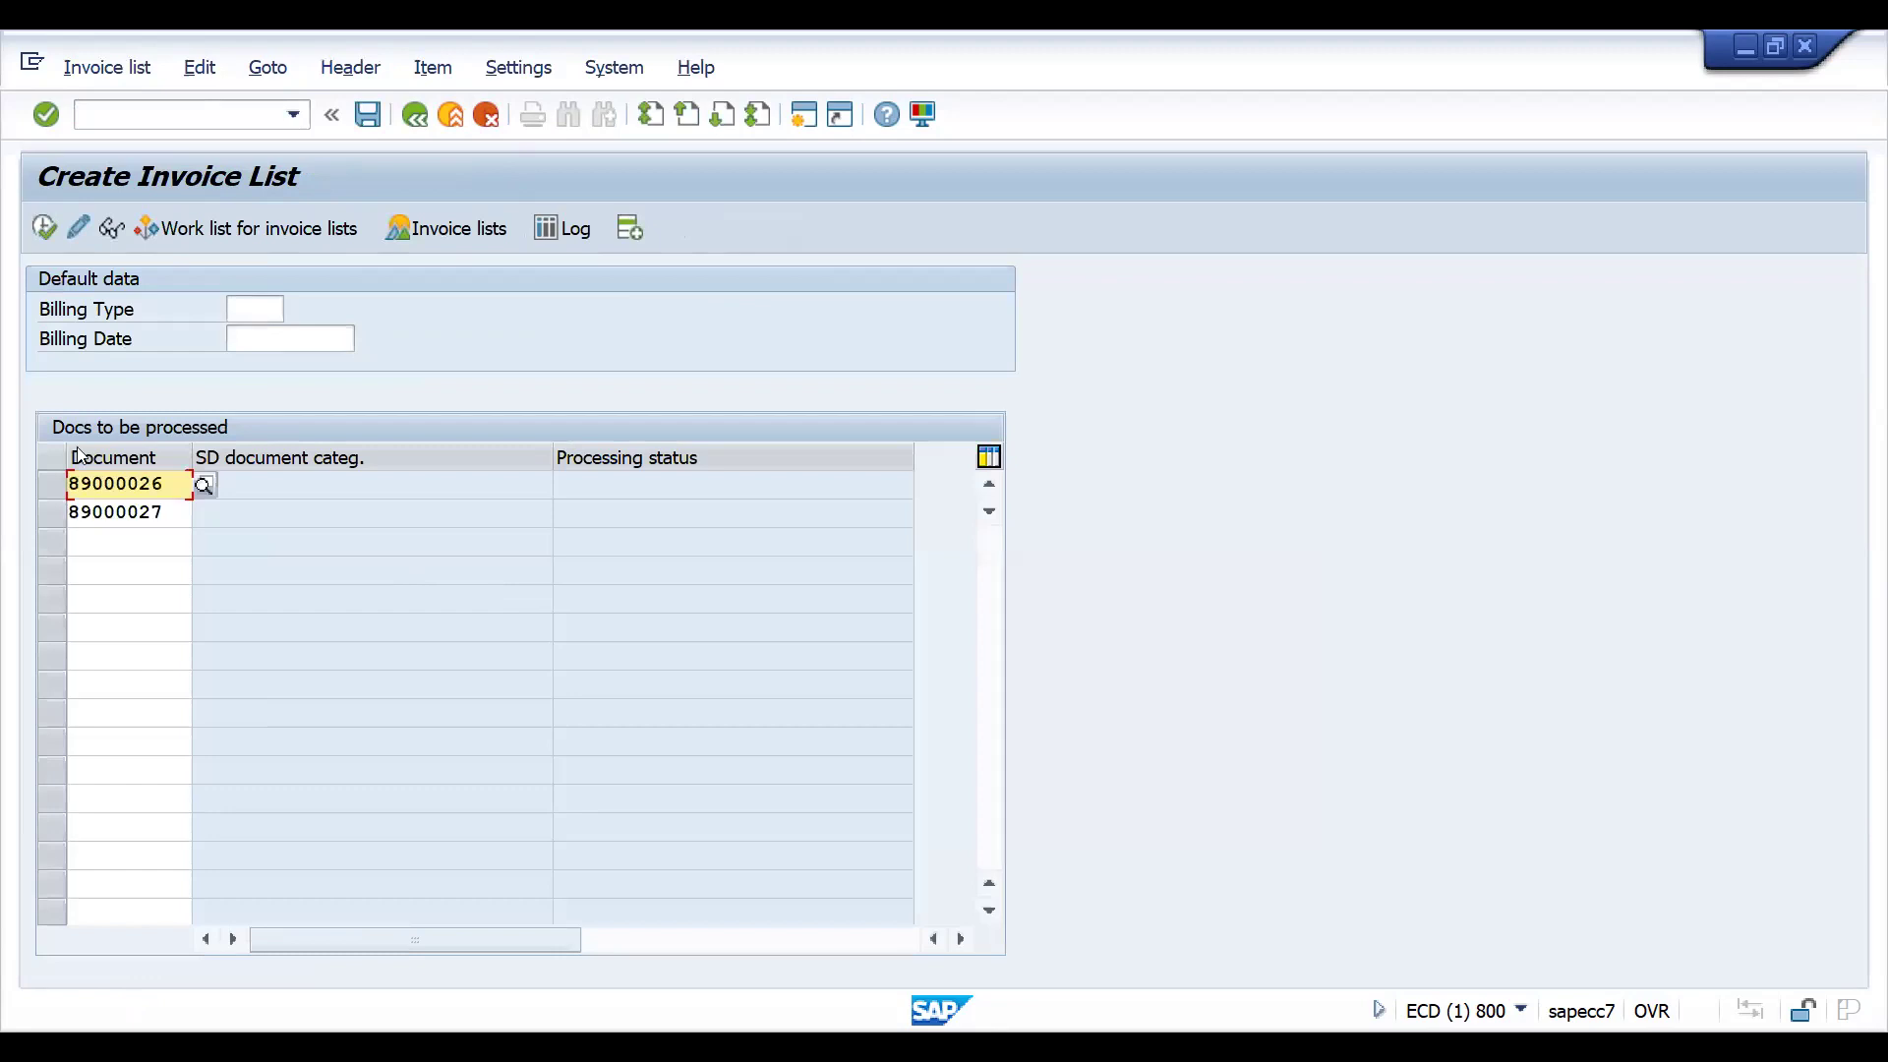
pyautogui.click(37, 230)
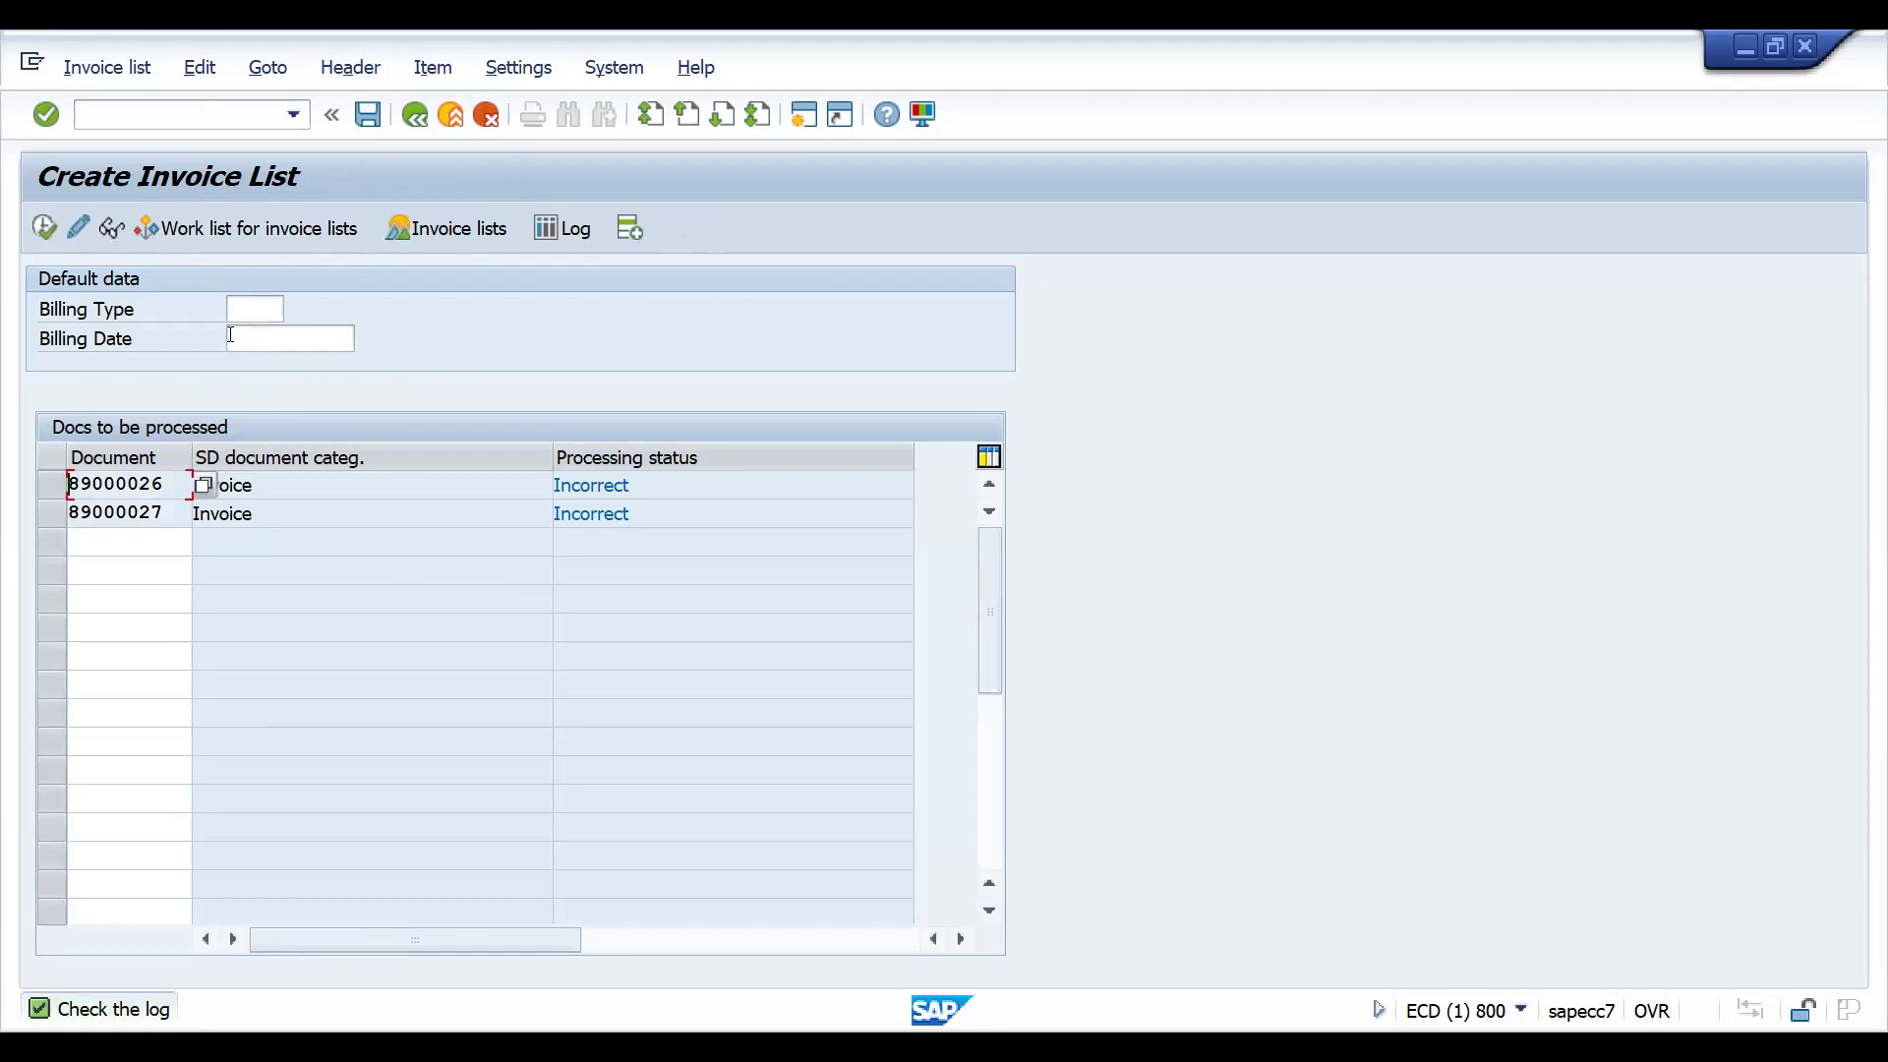
# Open the error log showing both documents are currently being processed.
pyautogui.click(160, 114)
pyautogui.click(106, 67)
pyautogui.click(199, 67)
pyautogui.click(215, 179)
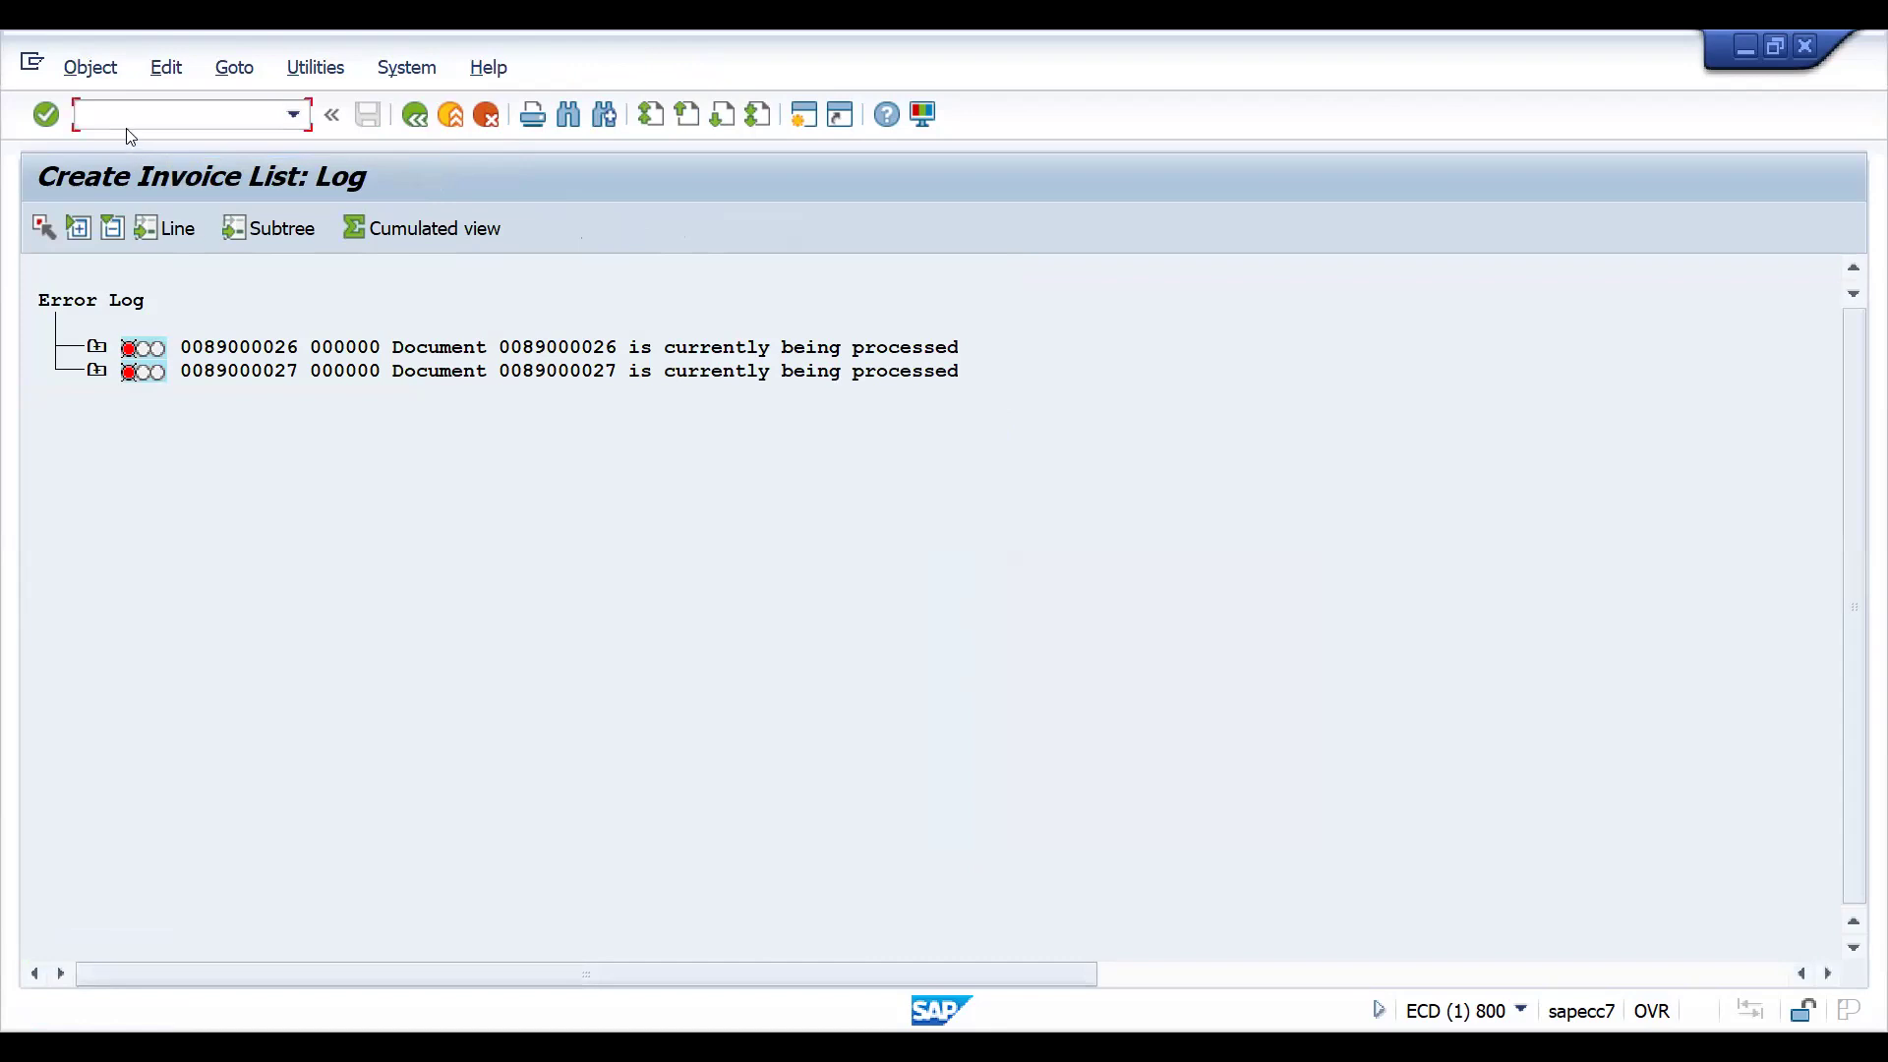
# Delete both VBRK lock entries in SM12, then reopen VF21 empty.
pyautogui.write('/nsm12')
pyautogui.press('Return')
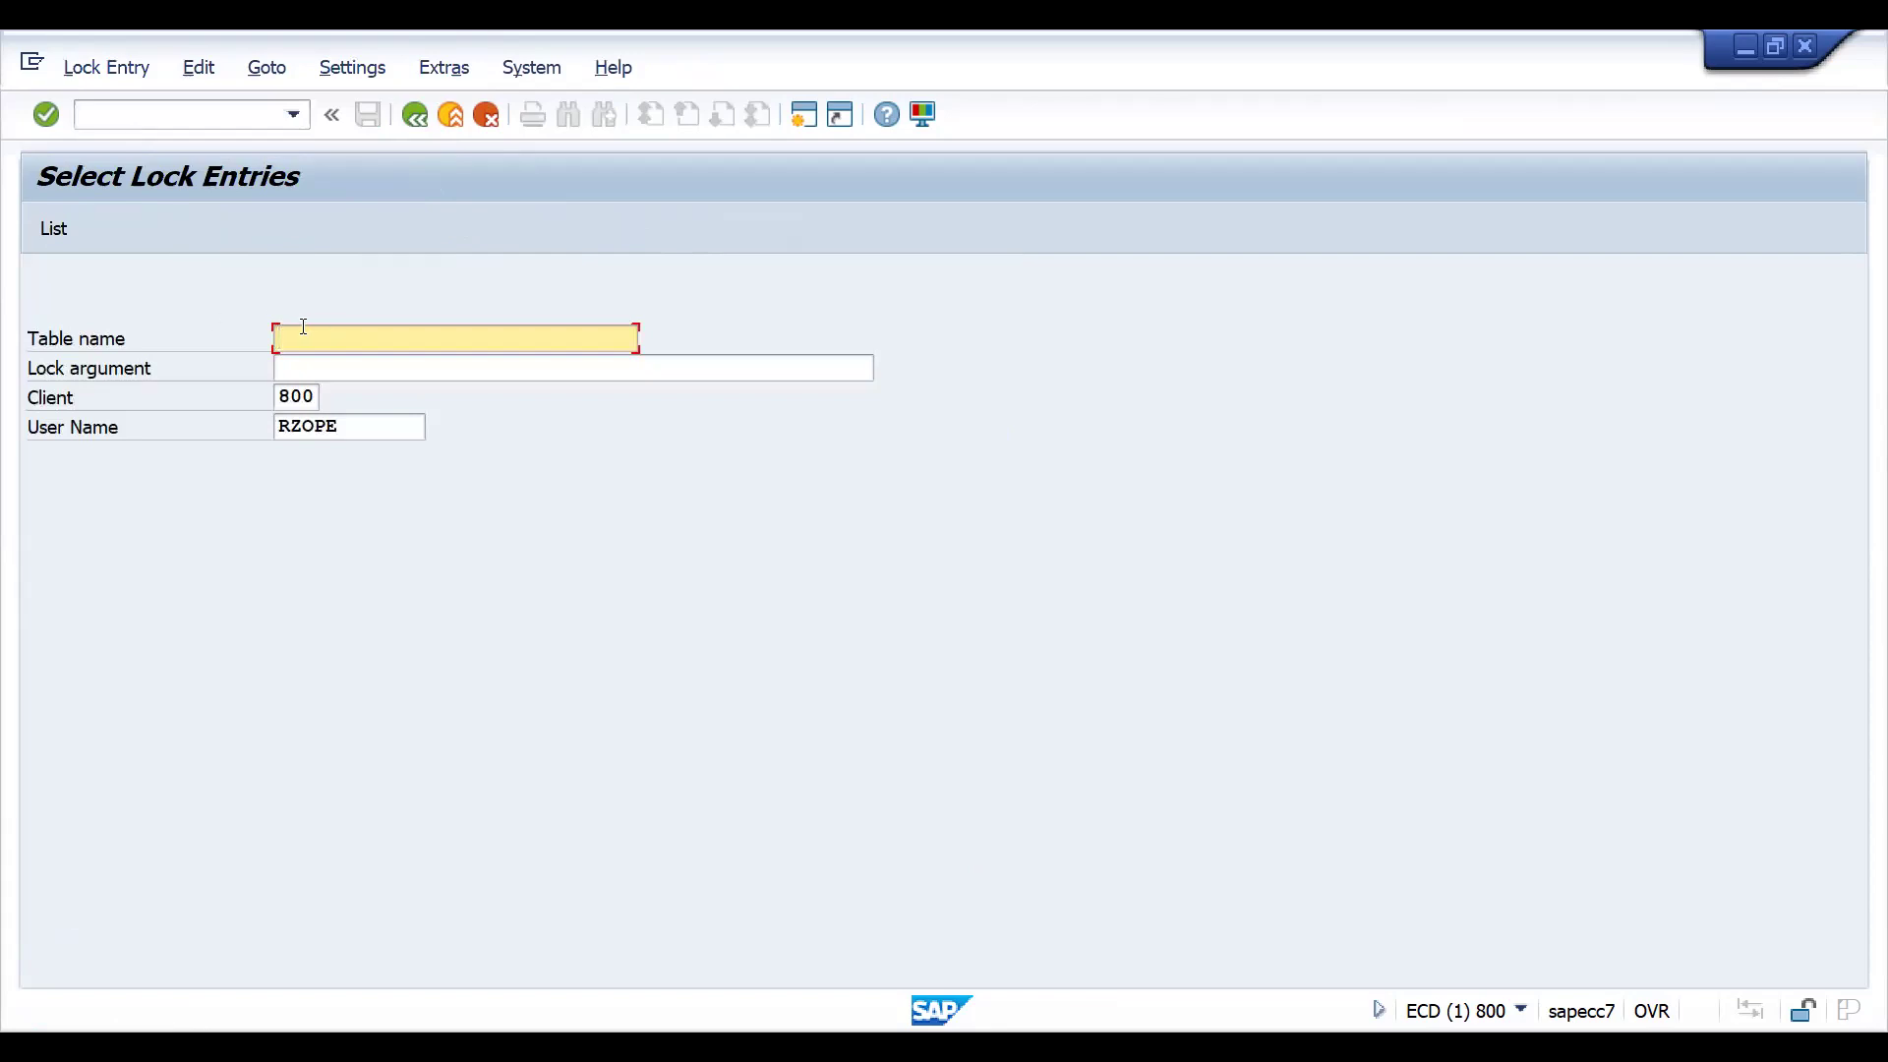
pyautogui.click(55, 232)
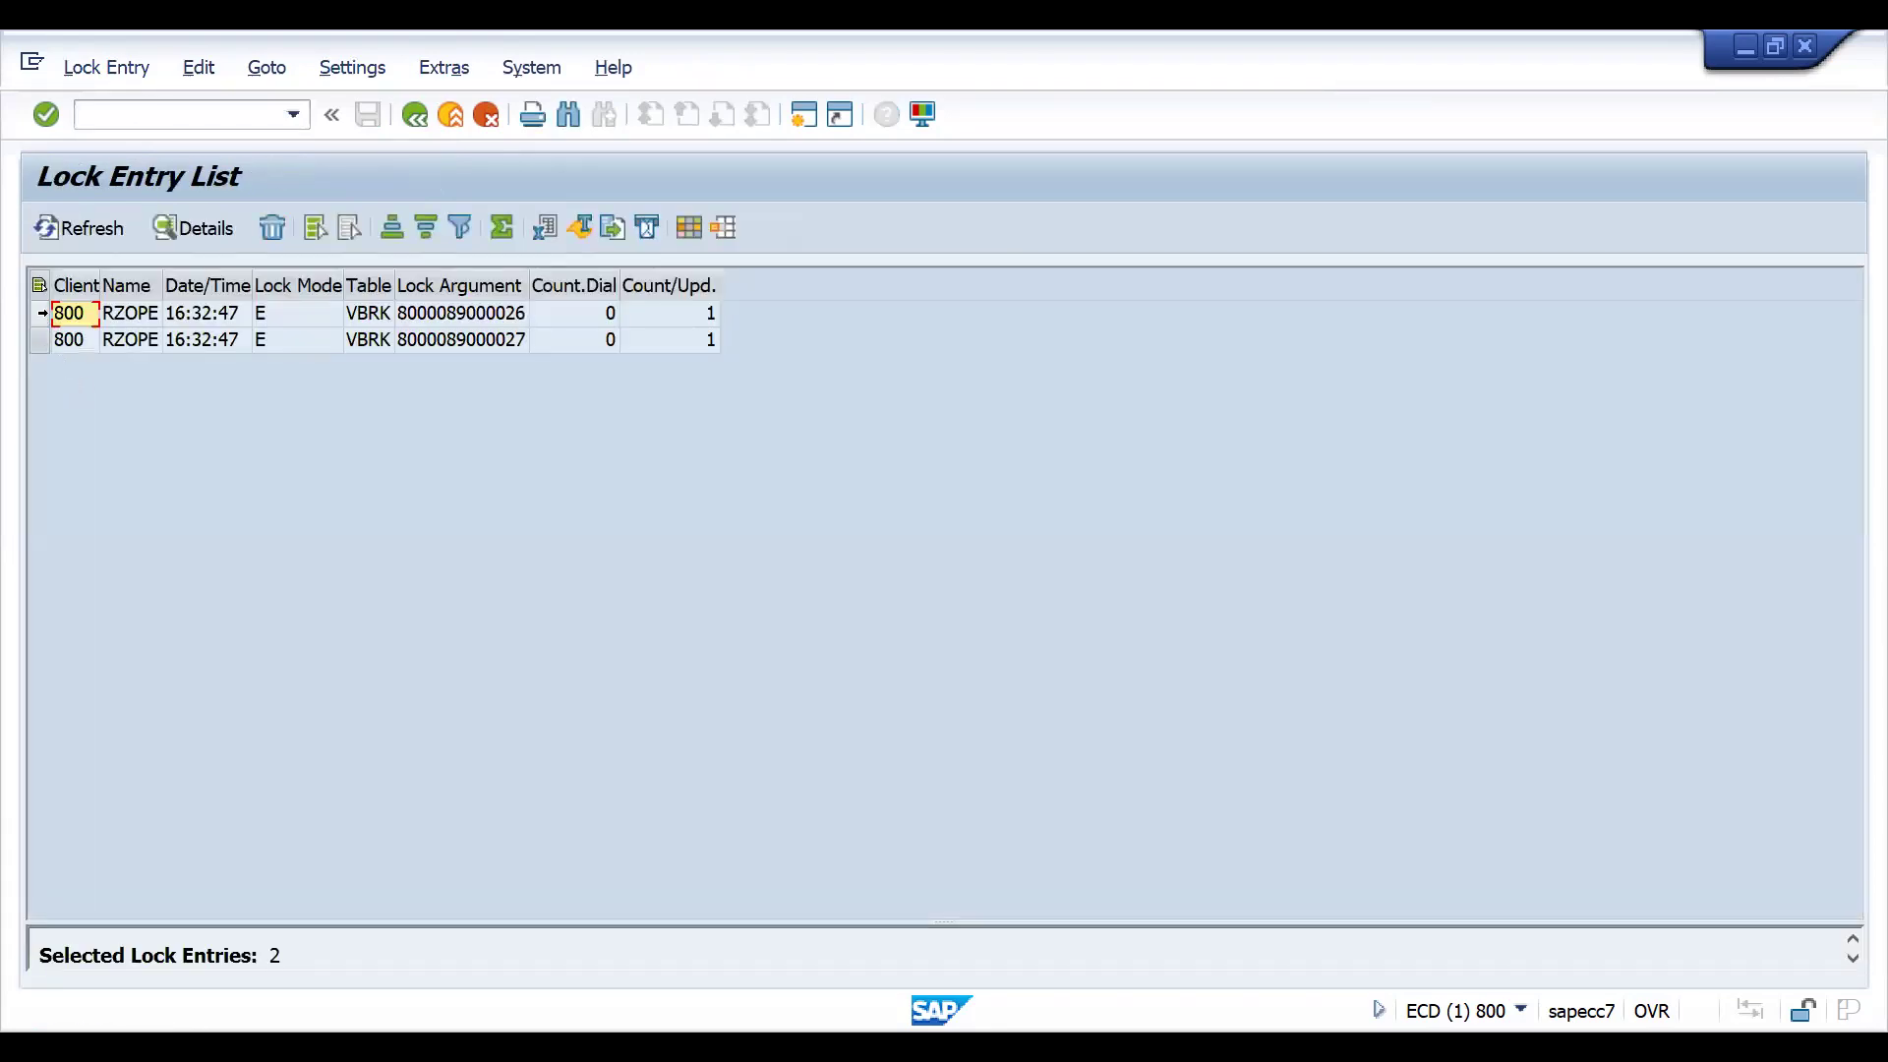
pyautogui.click(38, 286)
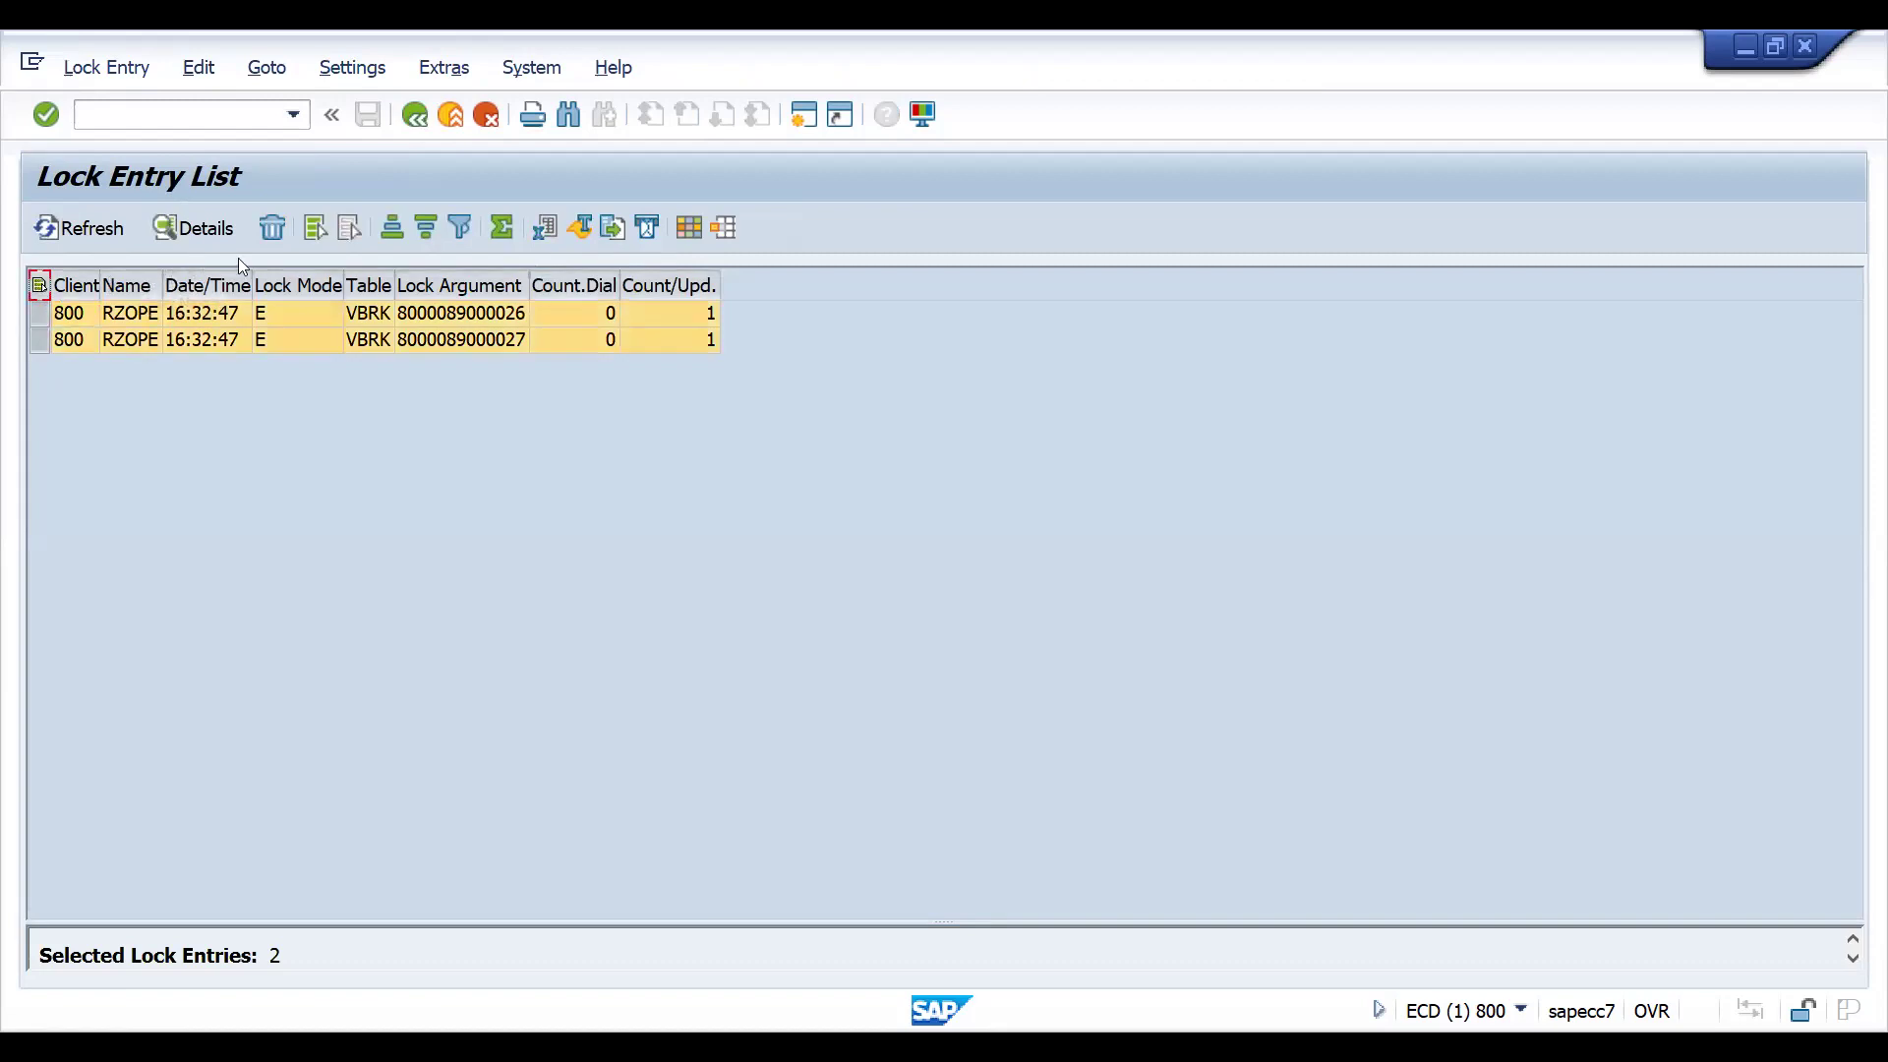
pyautogui.click(274, 233)
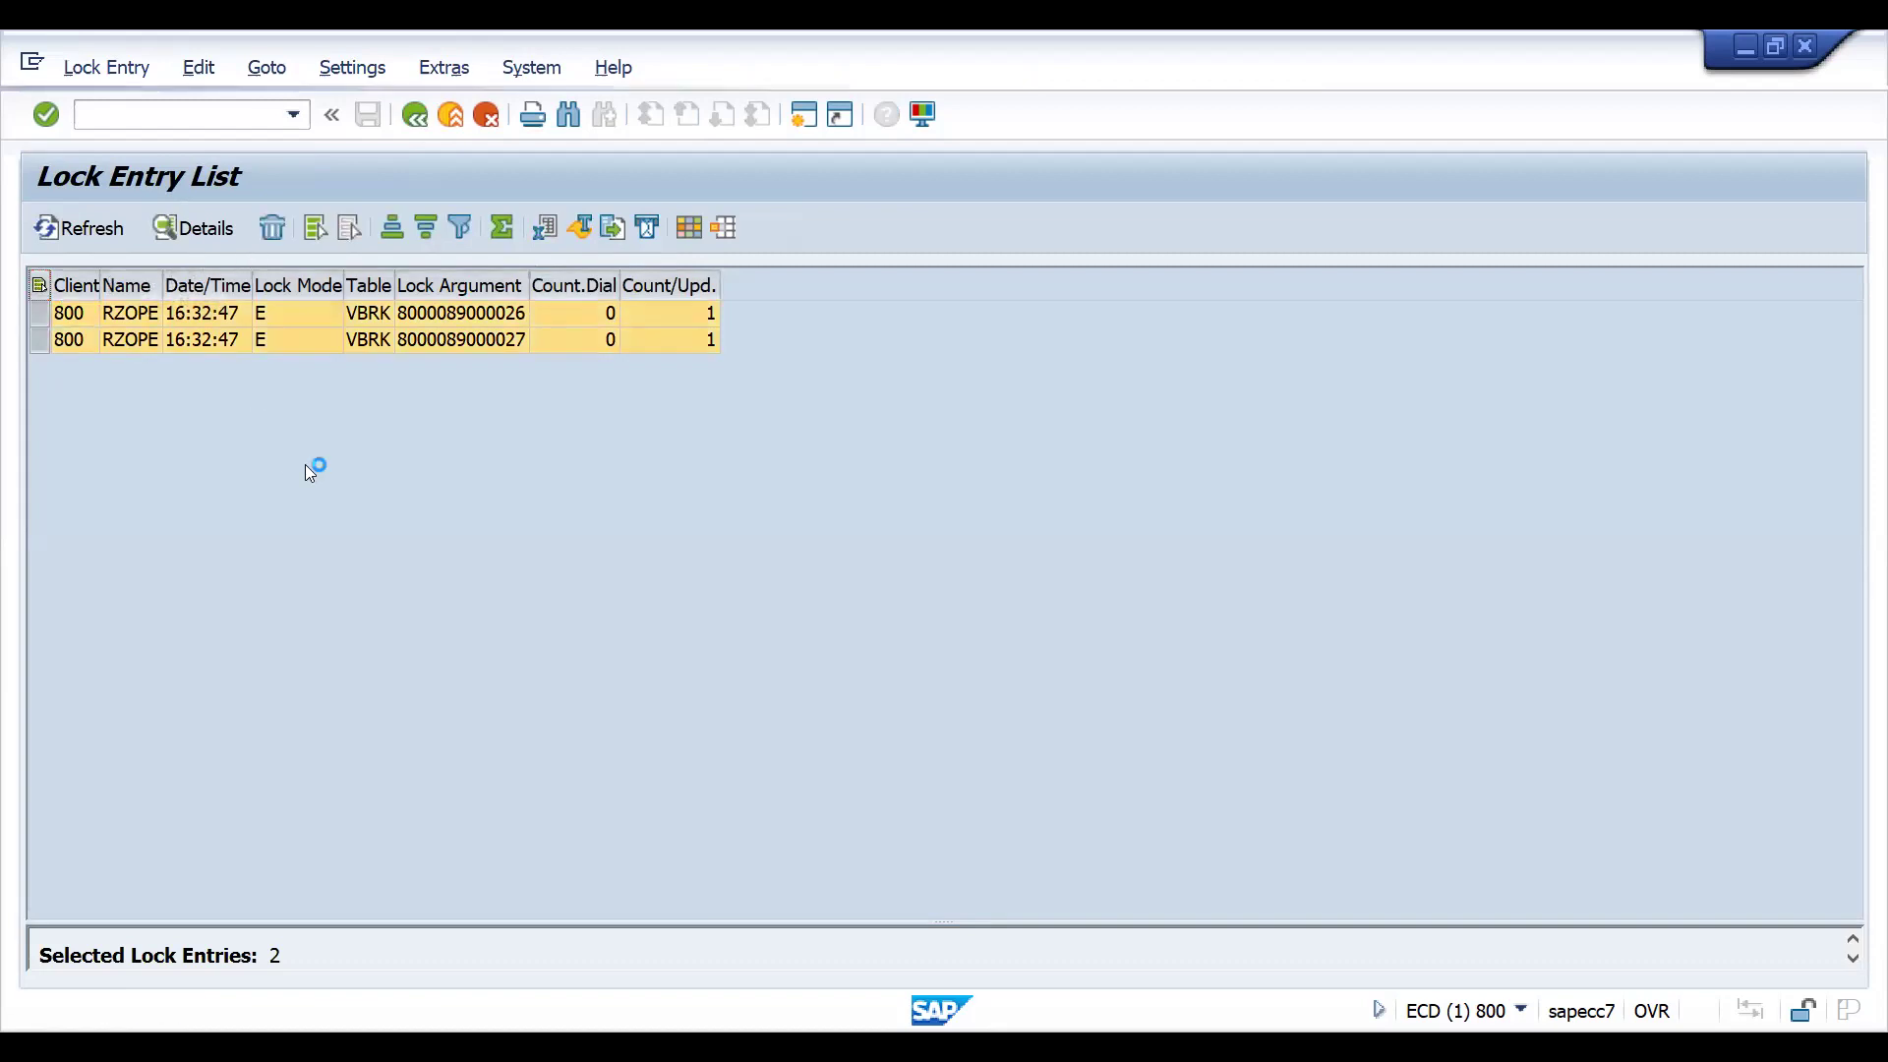
pyautogui.click(429, 560)
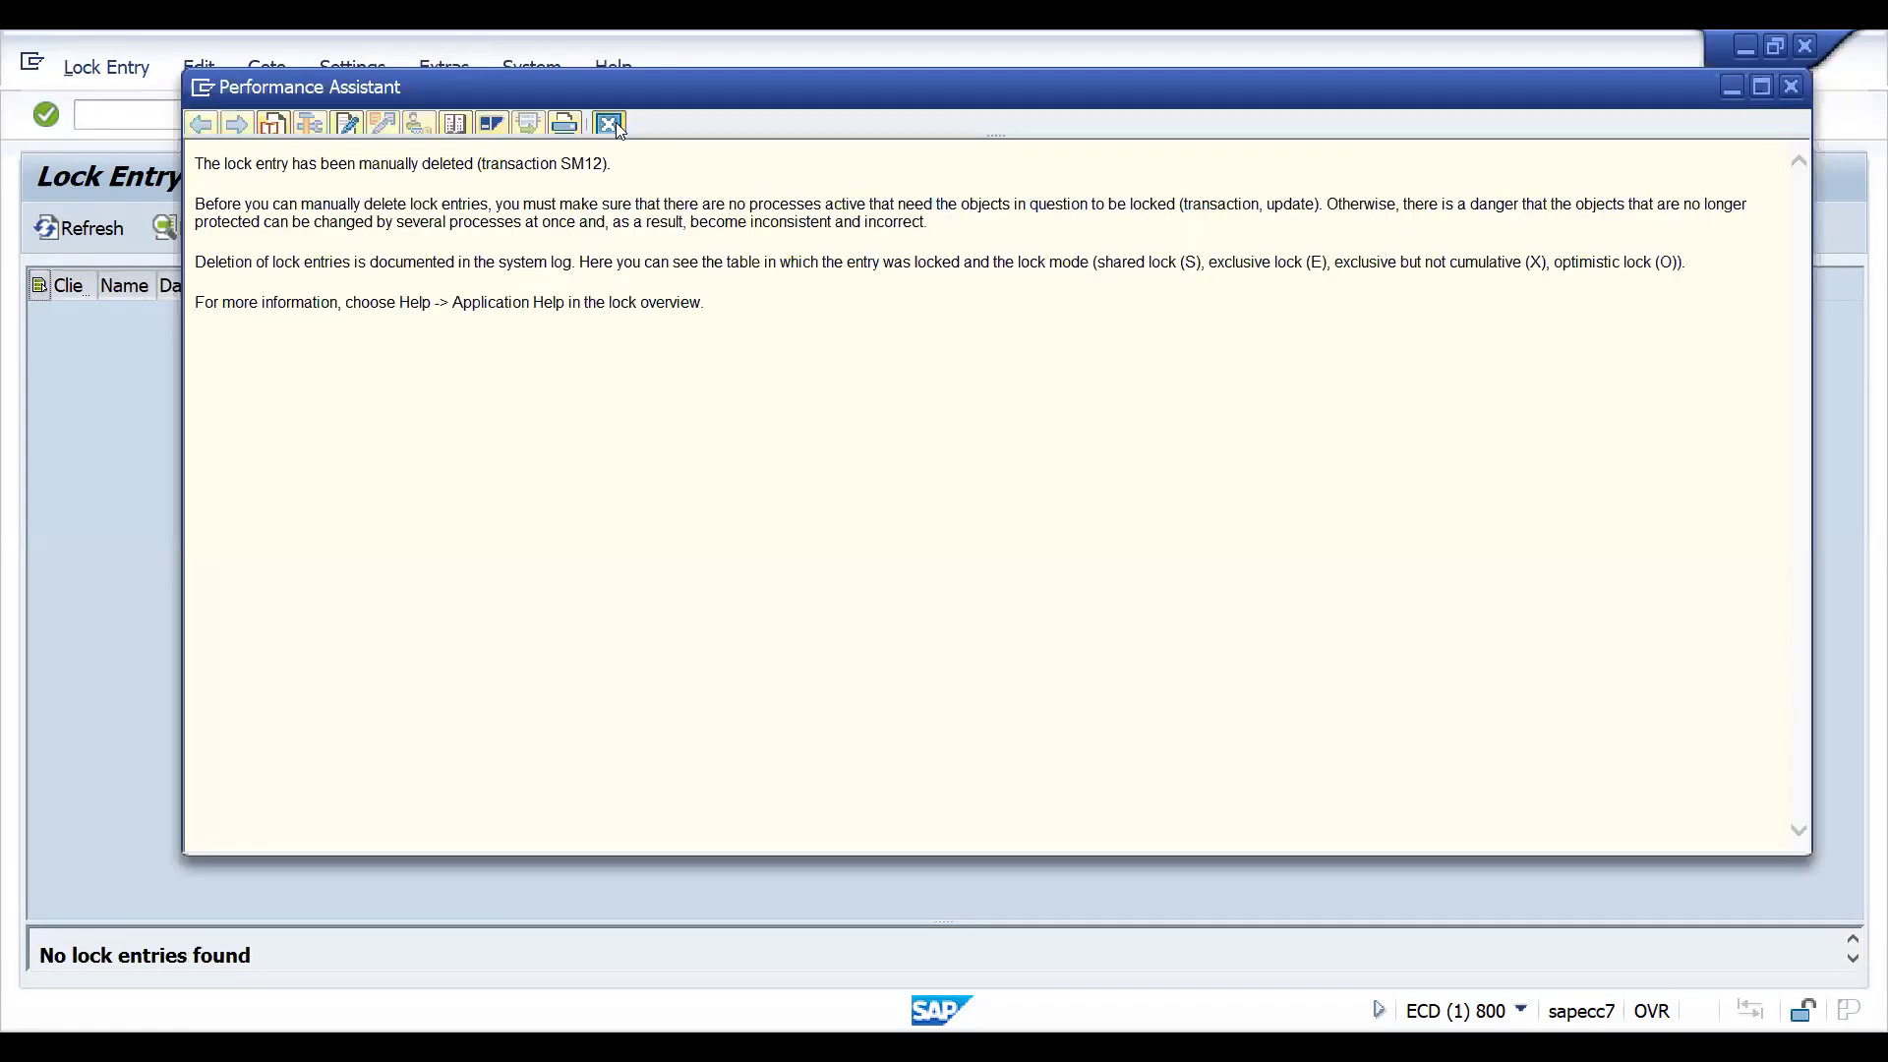
pyautogui.click(154, 115)
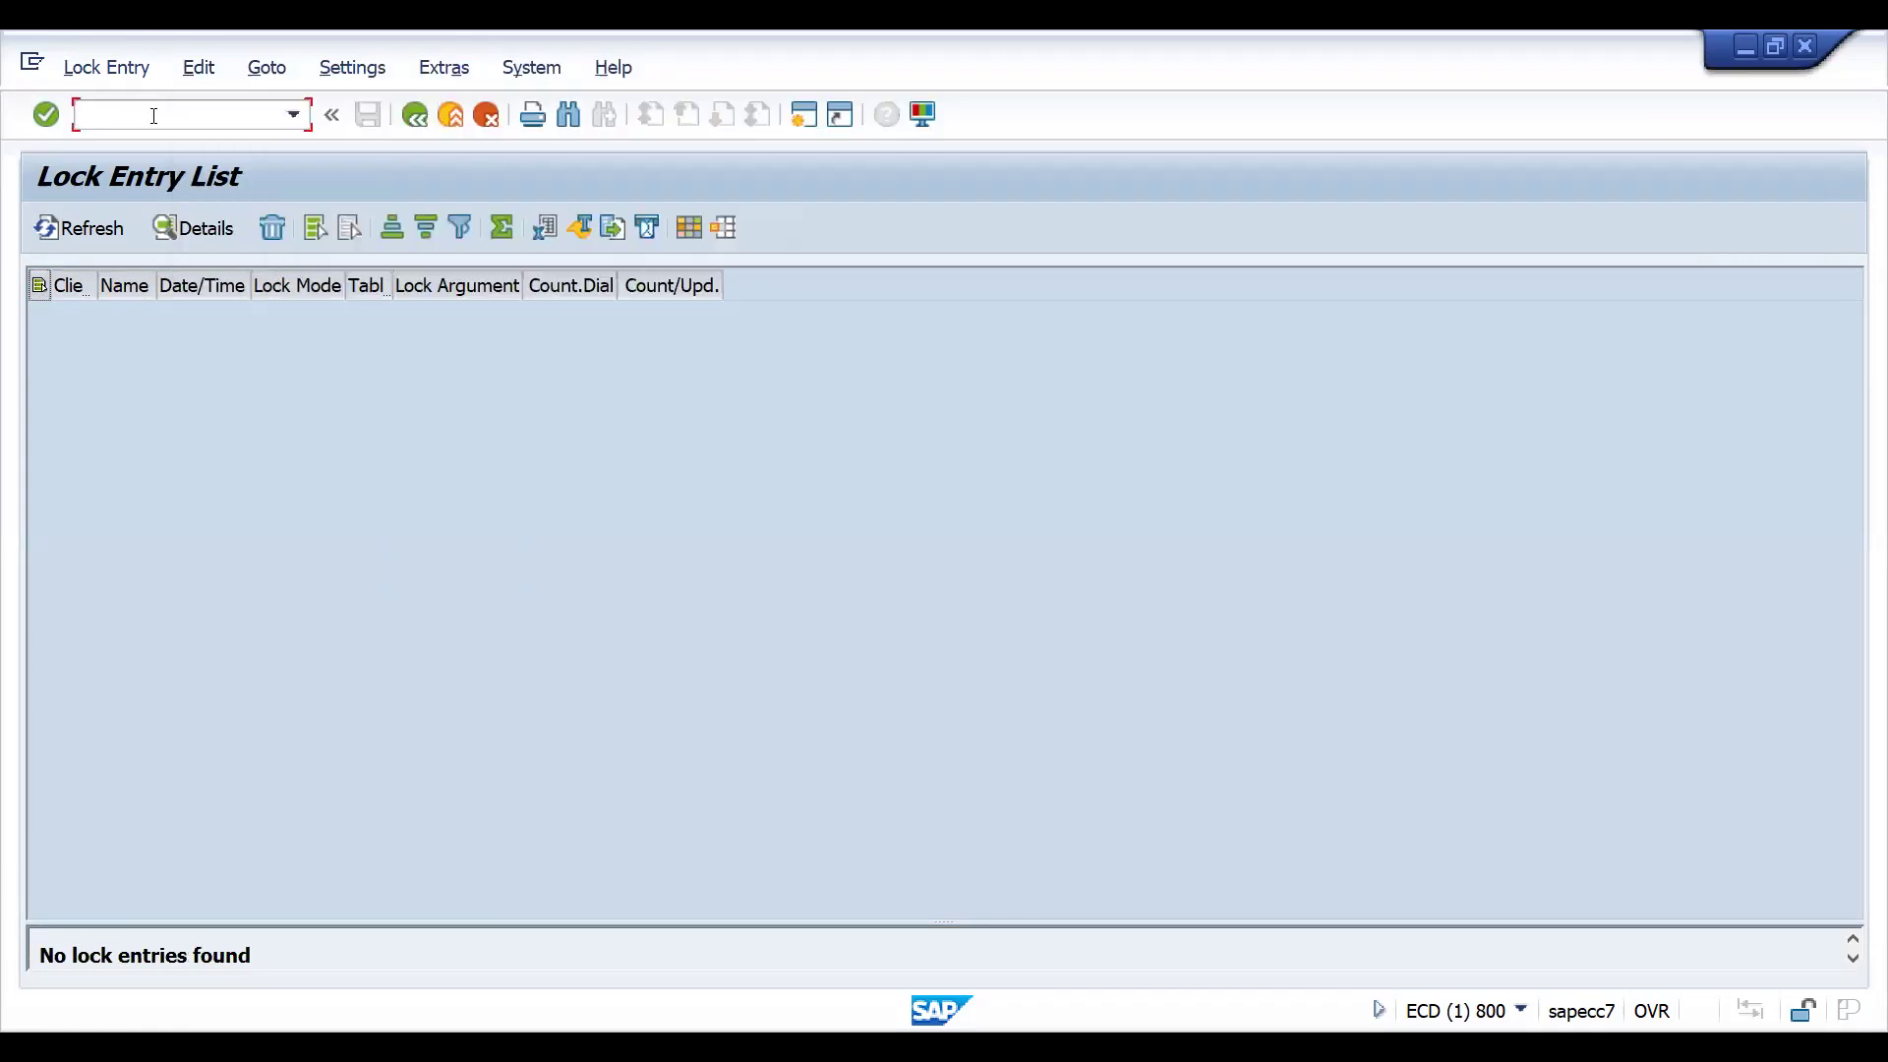
pyautogui.write('/nvf21')
pyautogui.press('Return')
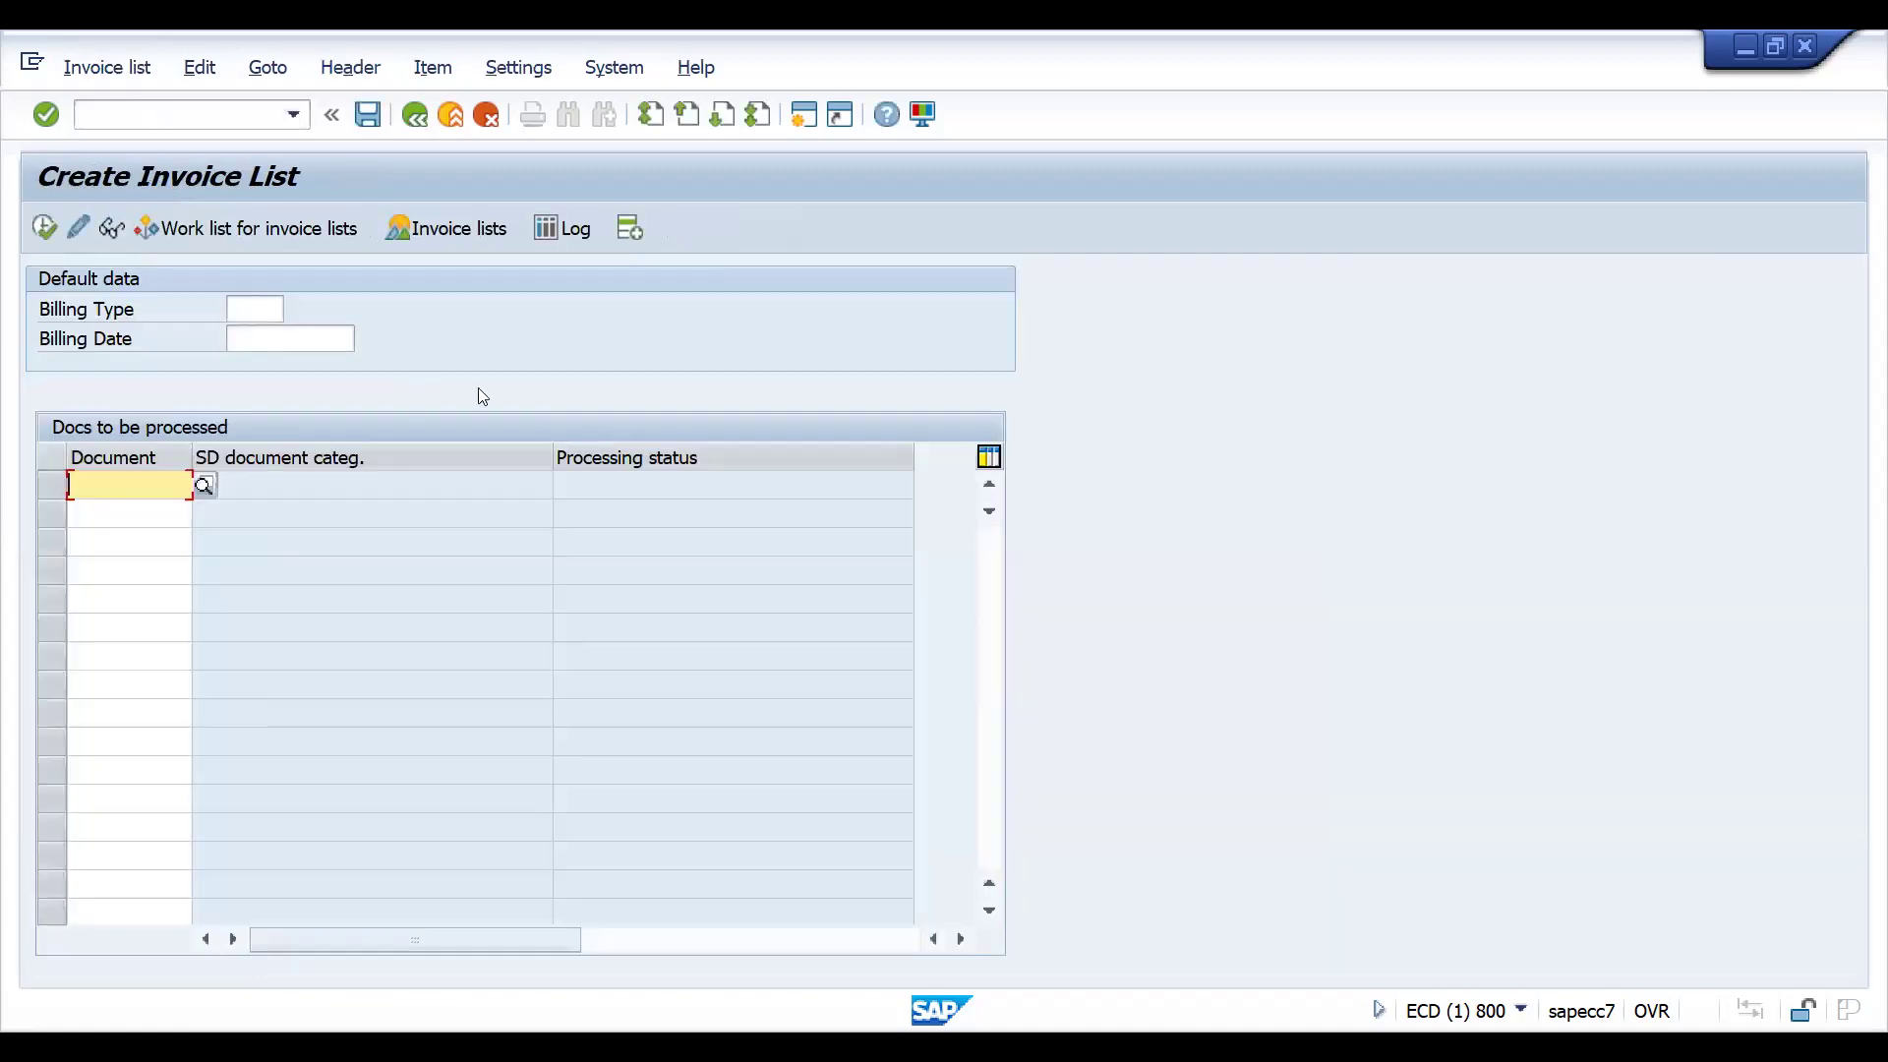
# Create the invoice list from 89000026 and 89000027 and highlight its 1.200,00 EUR net value.
pyautogui.hotkey('ctrl', 'v')
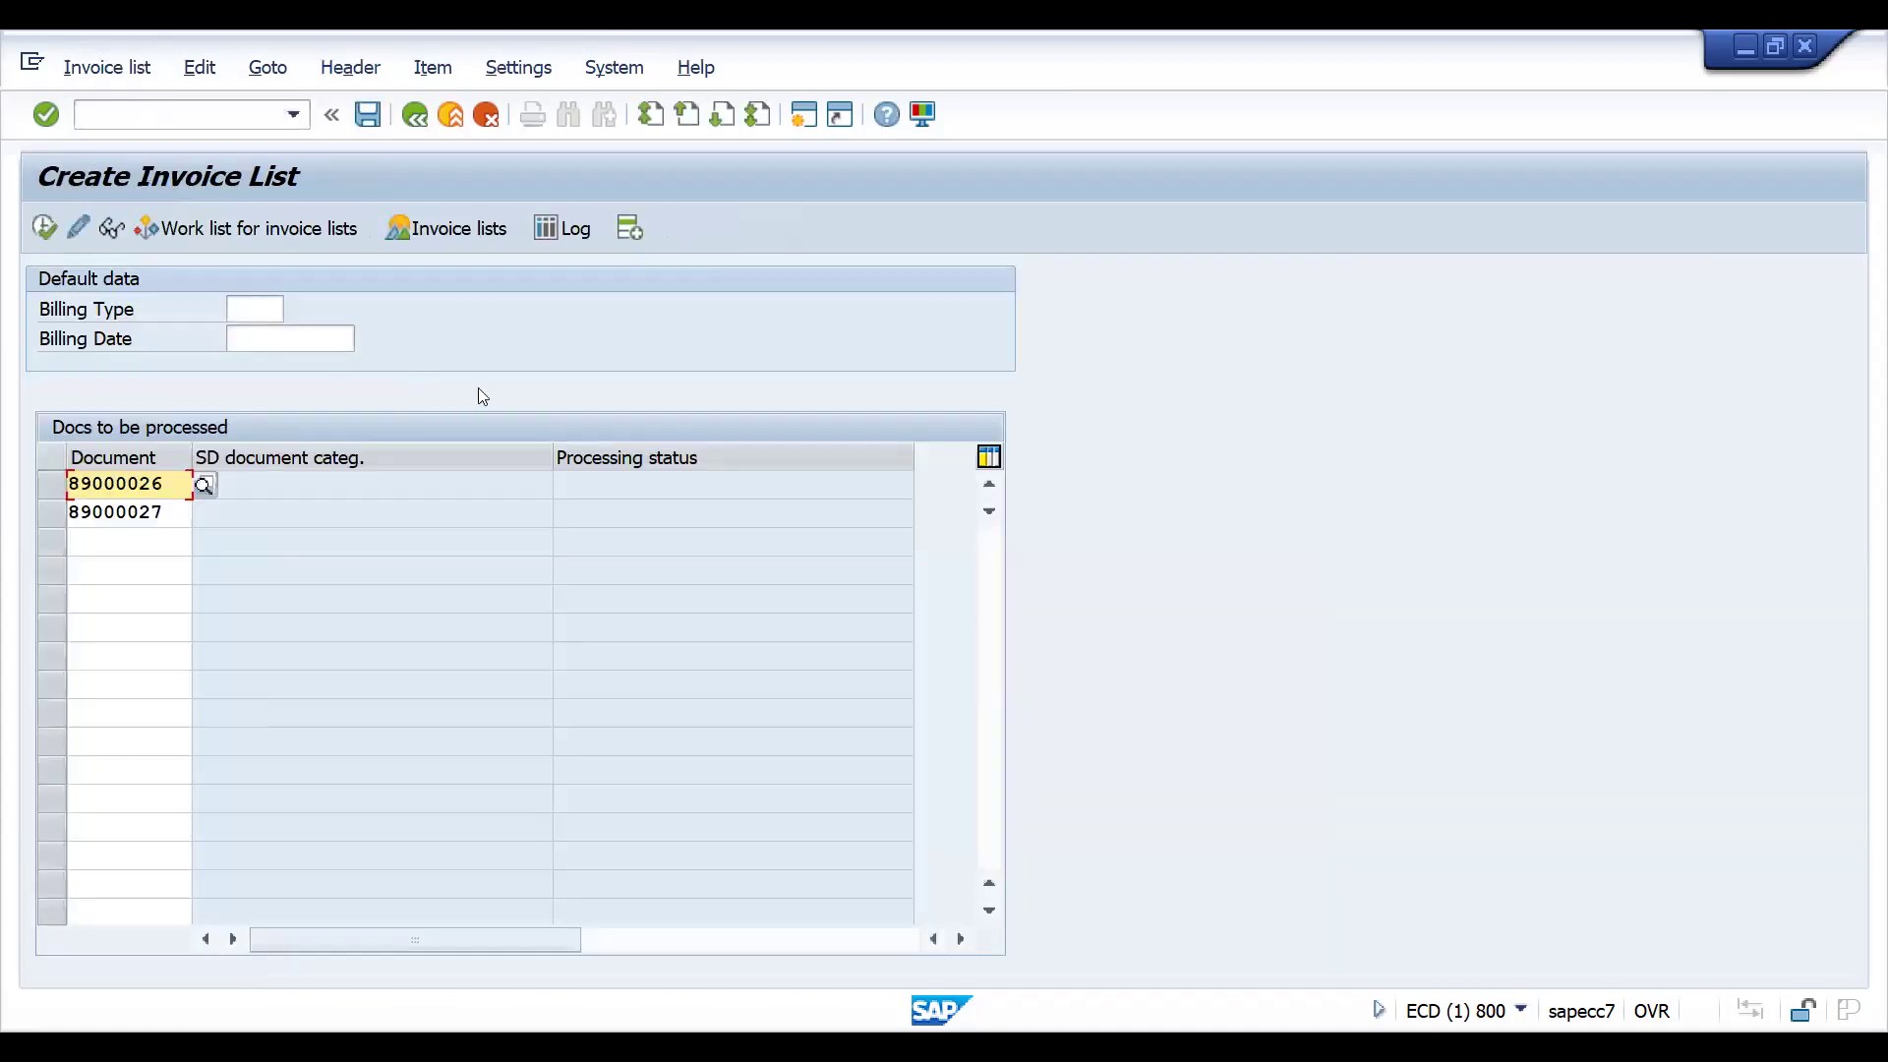
pyautogui.click(47, 227)
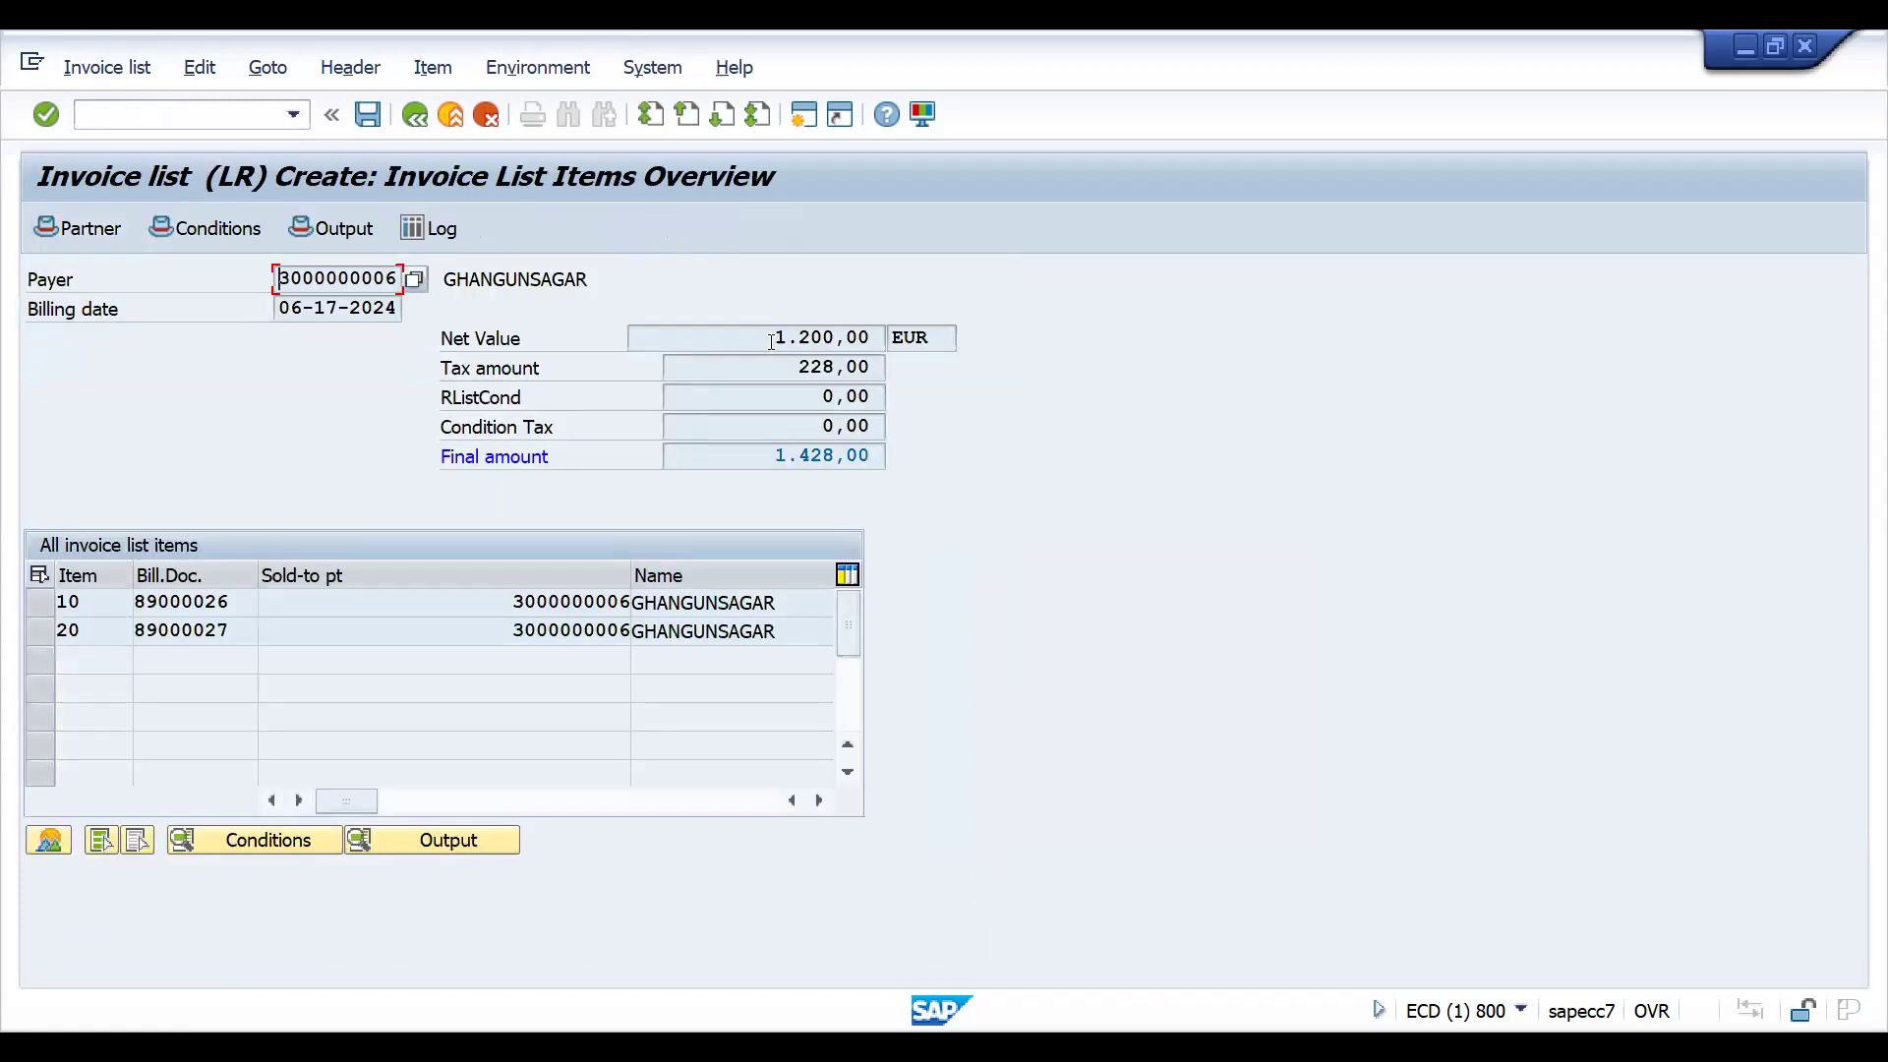
pyautogui.moveTo(767, 341); pyautogui.dragTo(863, 338)
pyautogui.moveTo(772, 338); pyautogui.dragTo(925, 311)
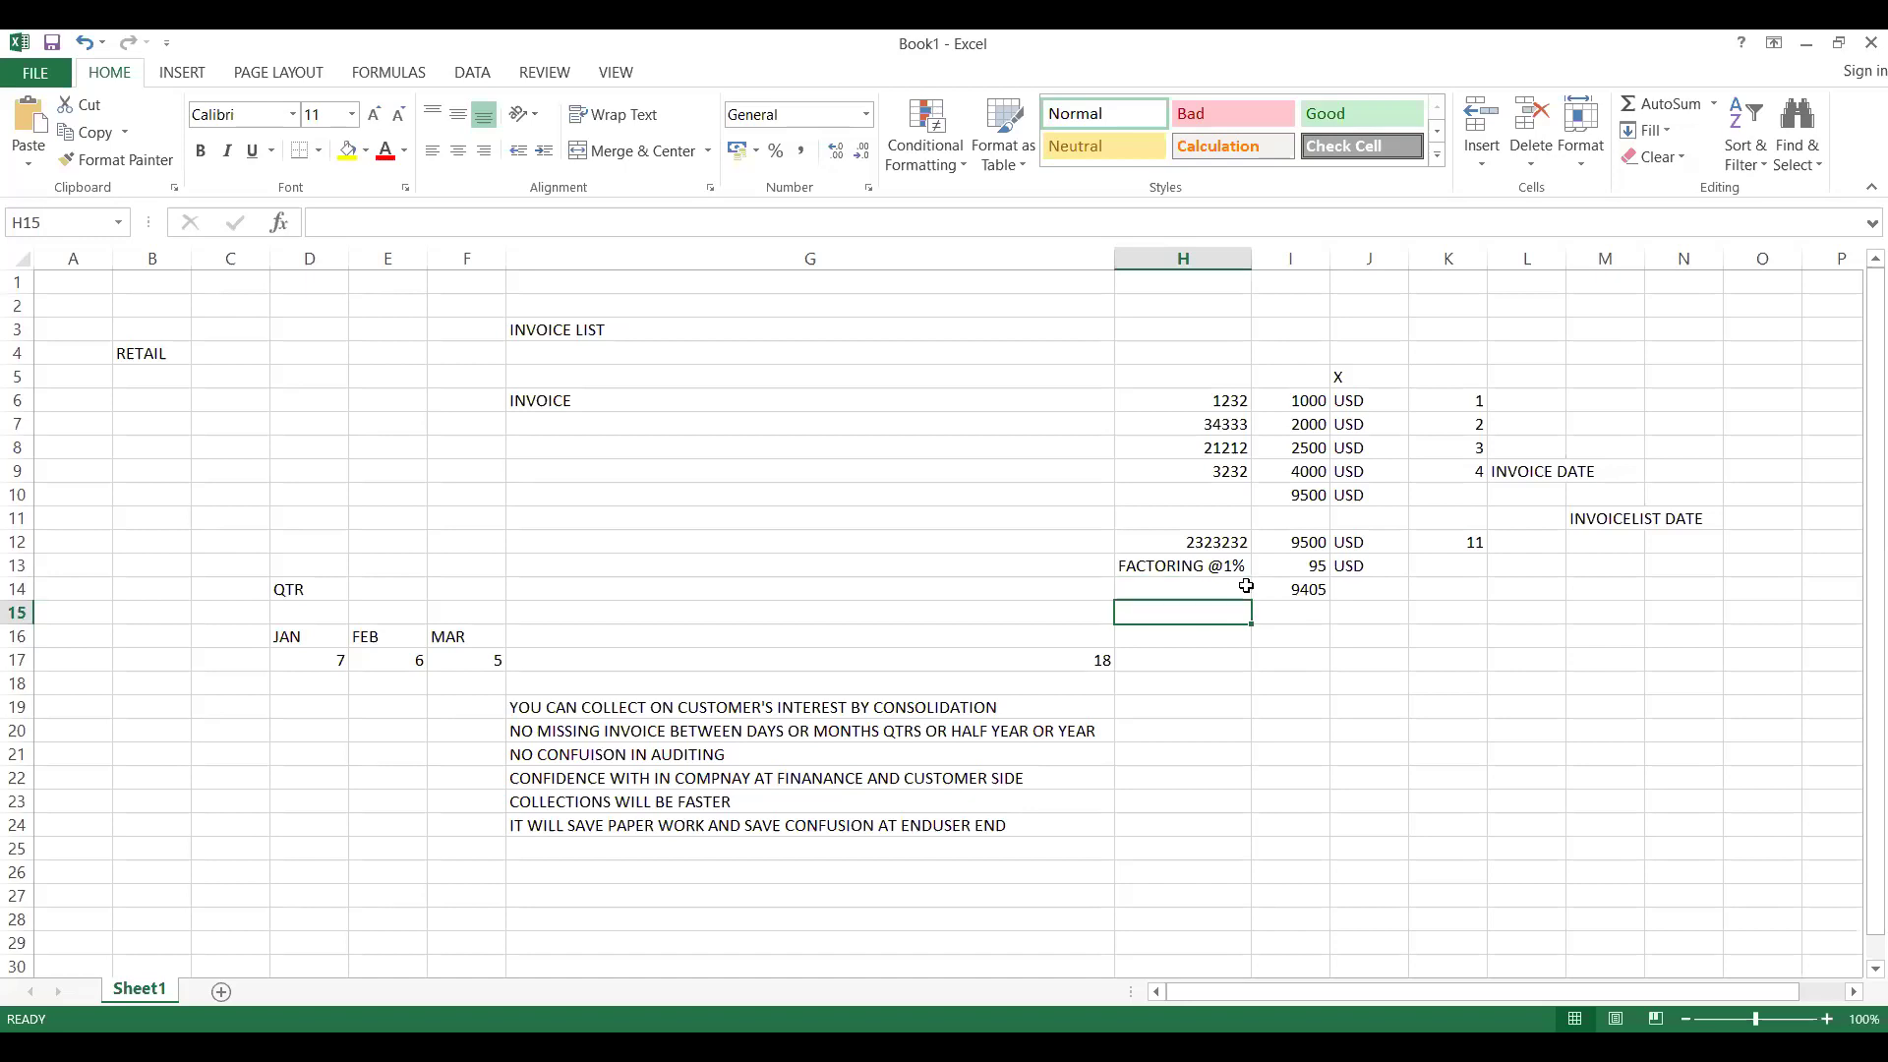
# Enter the label 'INVOICE NET TOTAL' in H31 with 1200 in I31.
pyautogui.press('Down')
pyautogui.press('Down')
pyautogui.press('Down')
pyautogui.press('Down')
pyautogui.press('Down')
pyautogui.press('Down')
pyautogui.press('Down')
pyautogui.press('Down')
pyautogui.press('Down')
pyautogui.press('Down')
pyautogui.press('Down')
pyautogui.press('Down')
pyautogui.press('Down')
pyautogui.press('Down')
pyautogui.press('Down')
pyautogui.press('Down')
pyautogui.press('Down')
pyautogui.press('Down')
pyautogui.press('Down')
pyautogui.press('Down')
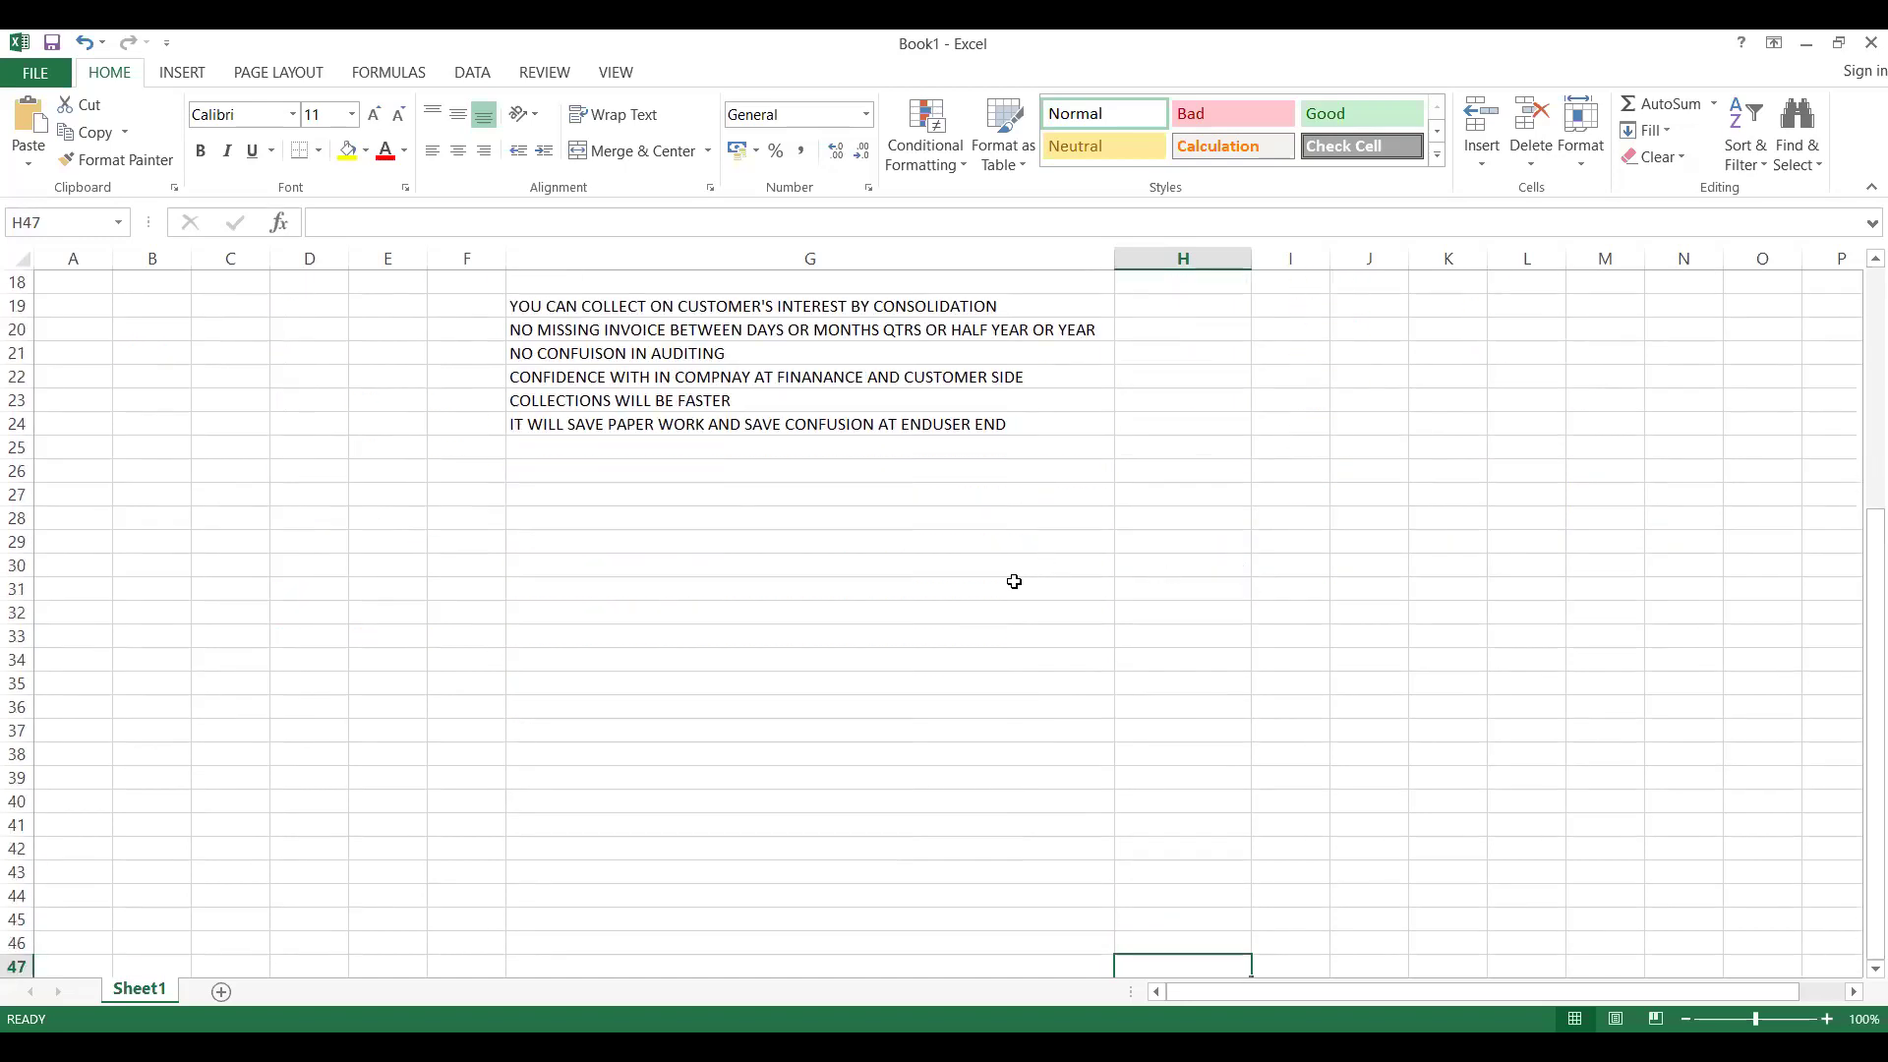
pyautogui.click(1167, 593)
pyautogui.write('i')
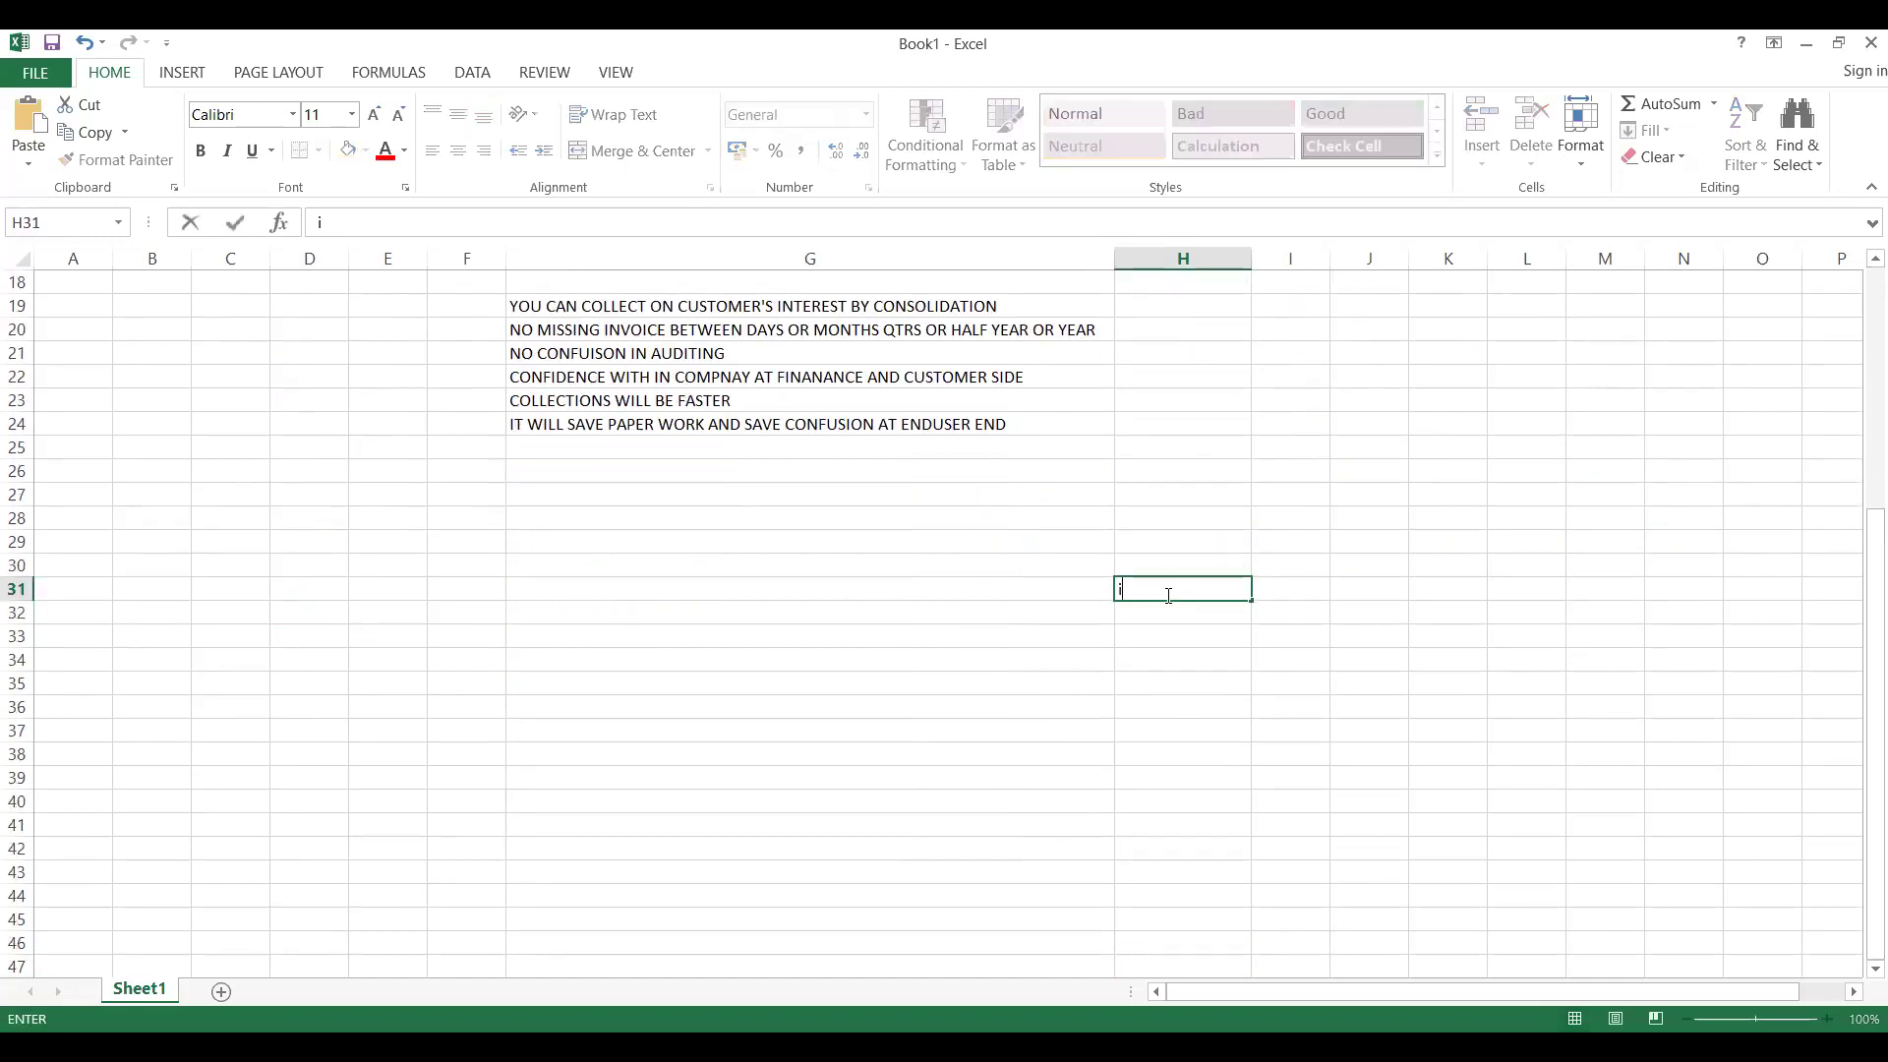
pyautogui.press('BackSpace')
pyautogui.write('INVVOCE')
pyautogui.press('BackSpace')
pyautogui.press('BackSpace')
pyautogui.press('BackSpace')
pyautogui.press('BackSpace')
pyautogui.write('OICE NET TOTLA')
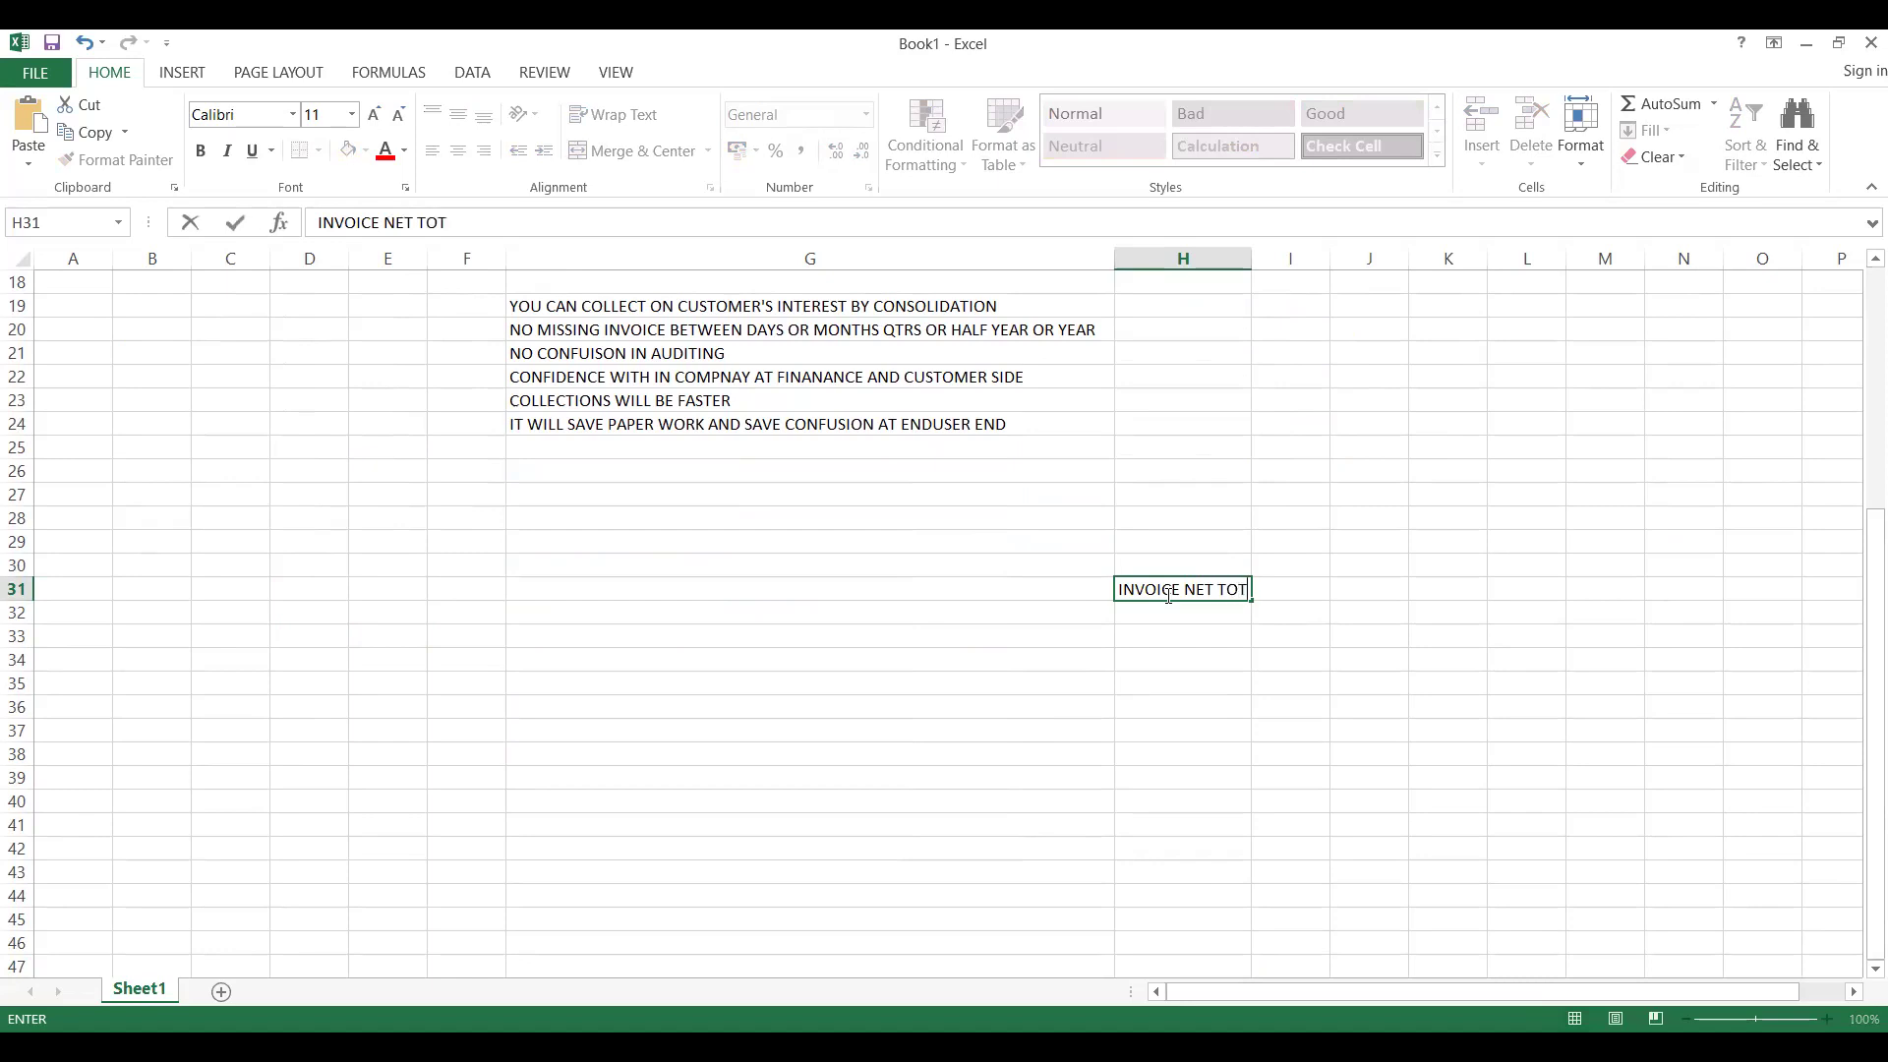
pyautogui.press('BackSpace')
pyautogui.press('BackSpace')
pyautogui.write('AL')
pyautogui.press('Tab')
pyautogui.write('1200')
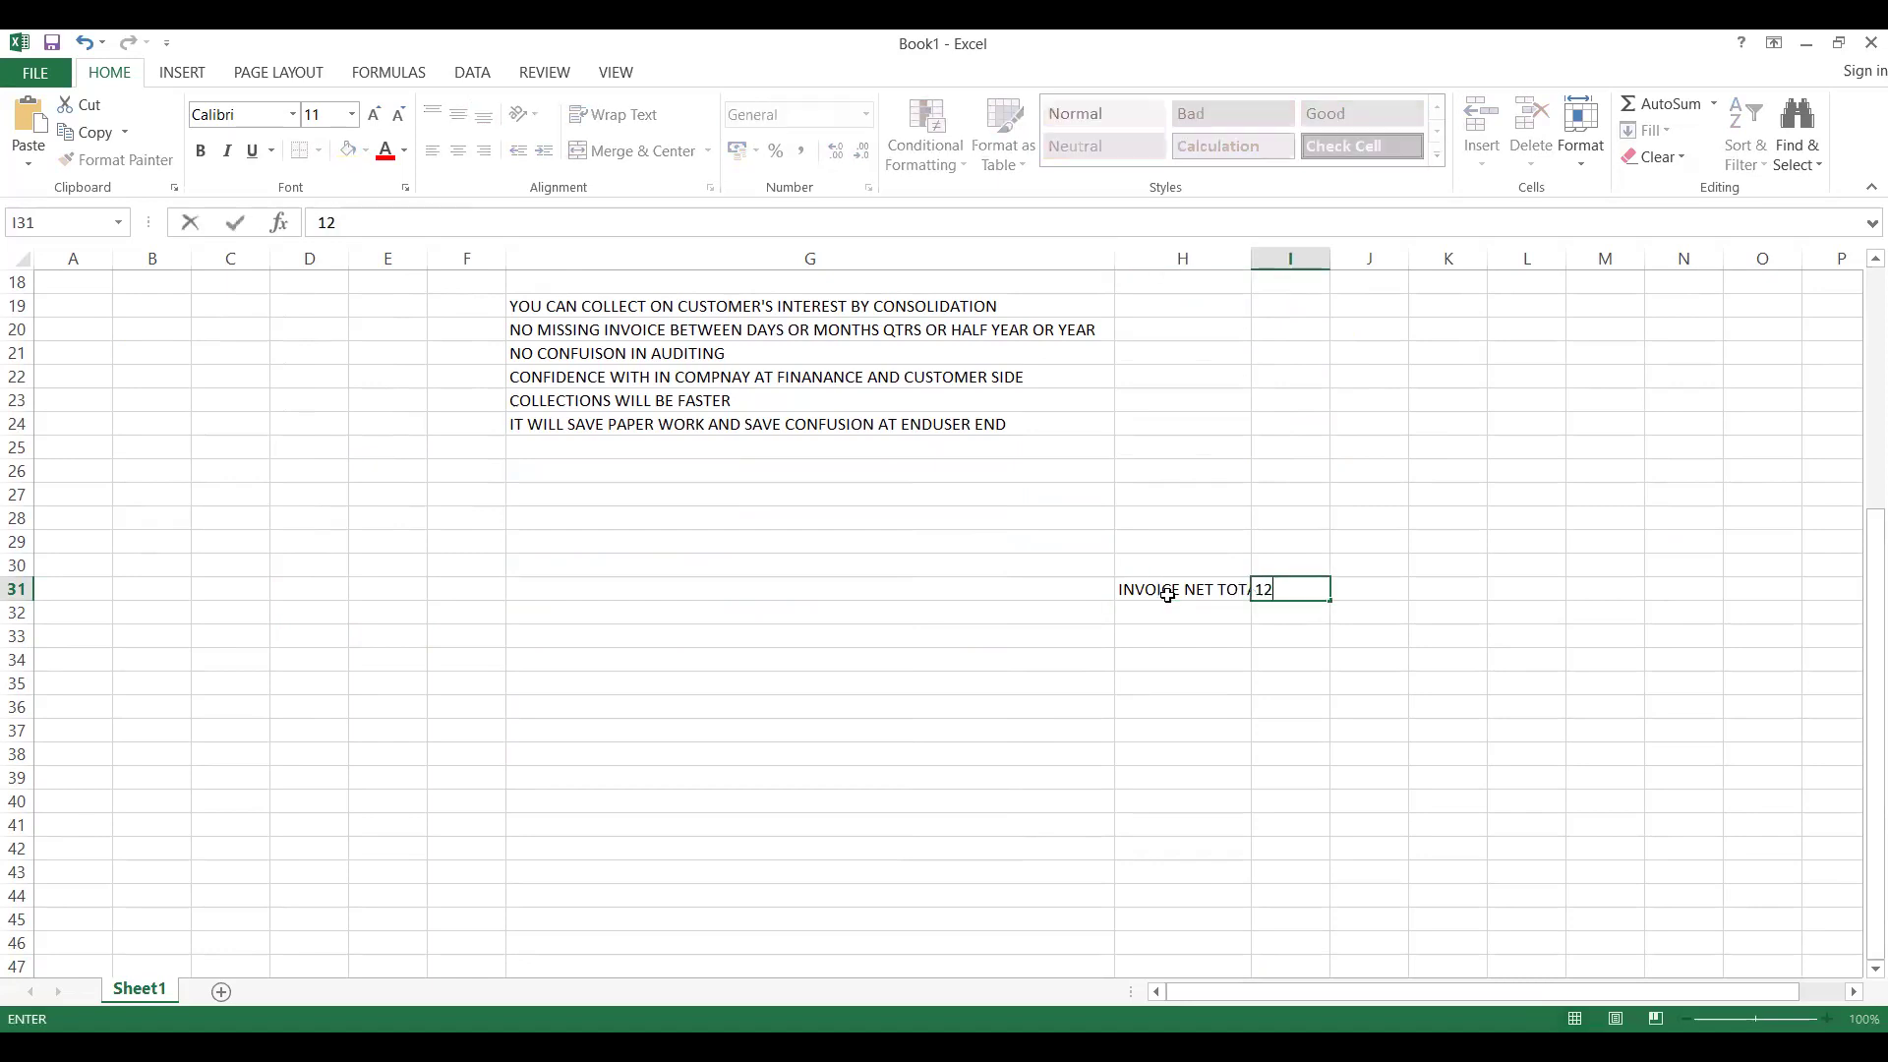
pyautogui.click(1139, 615)
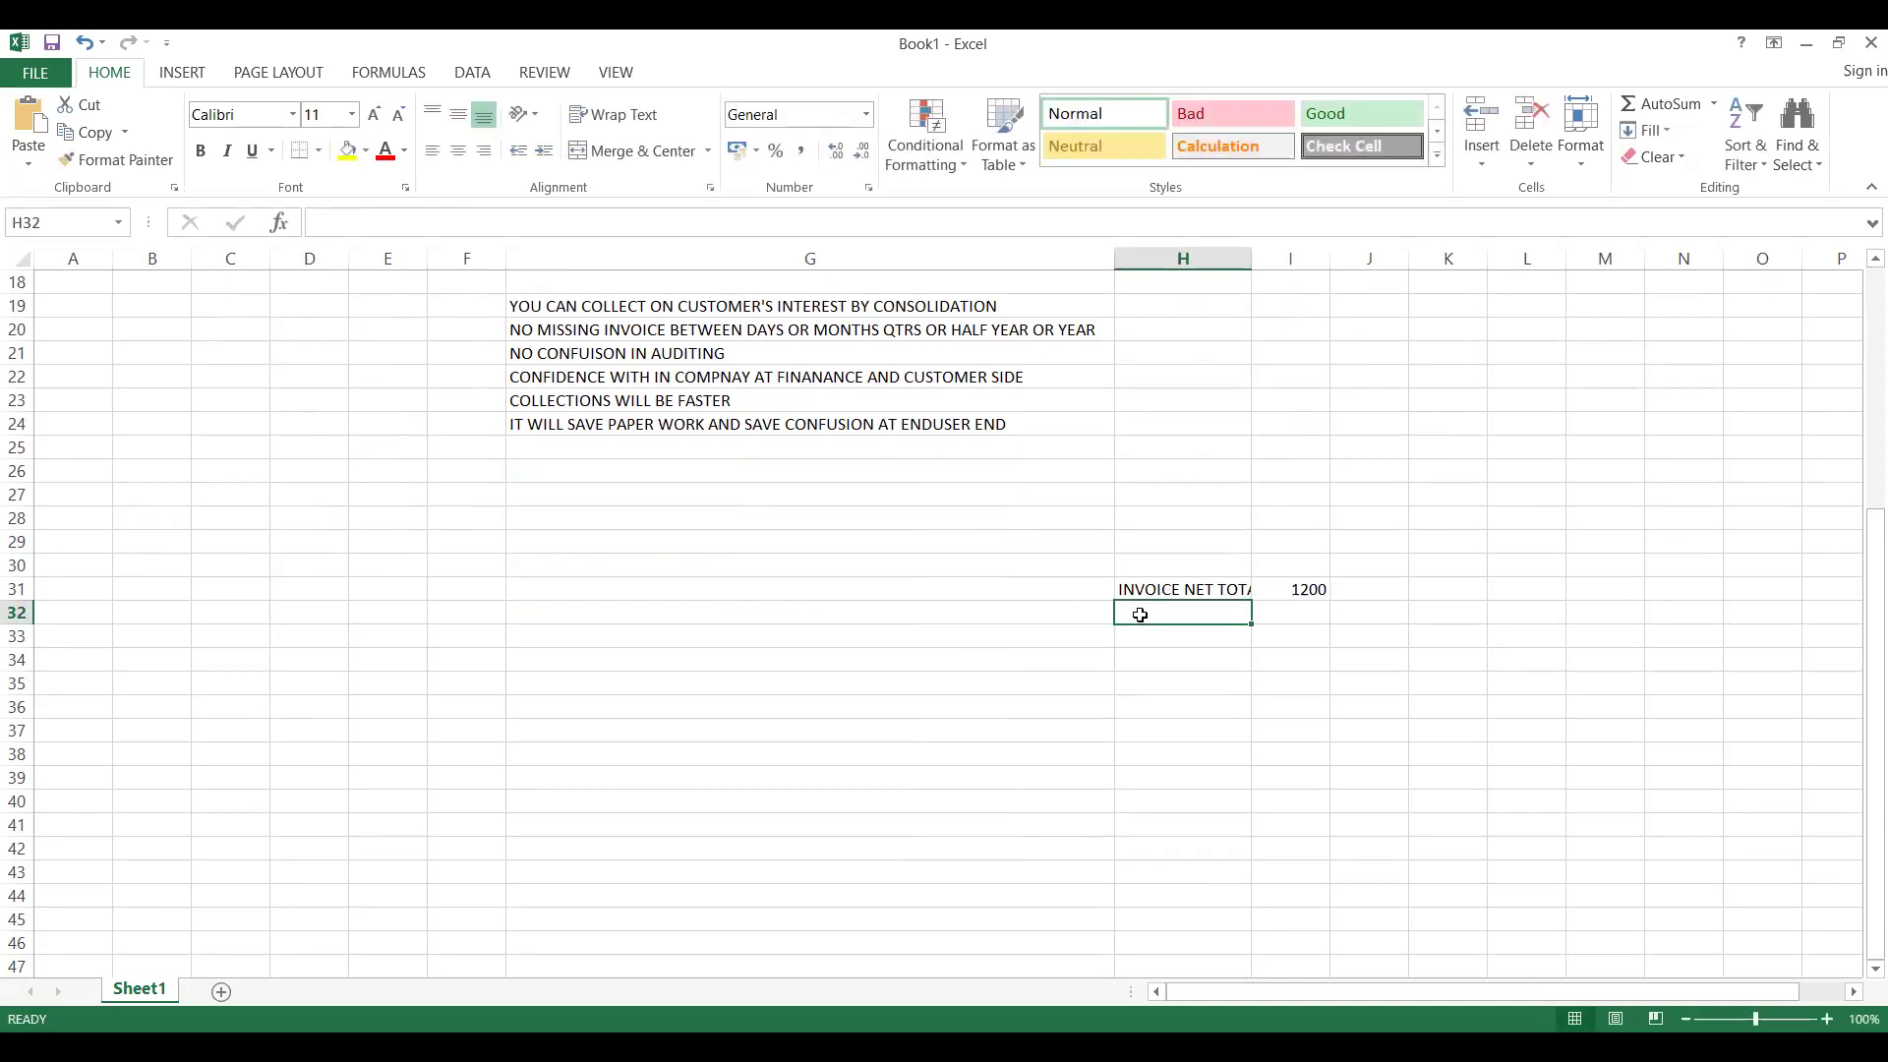
# Add tax 228 labelled MWST and a FACTORING DIS@1 label, then autofit column H.
pyautogui.hotkey('alt', 'Tab')
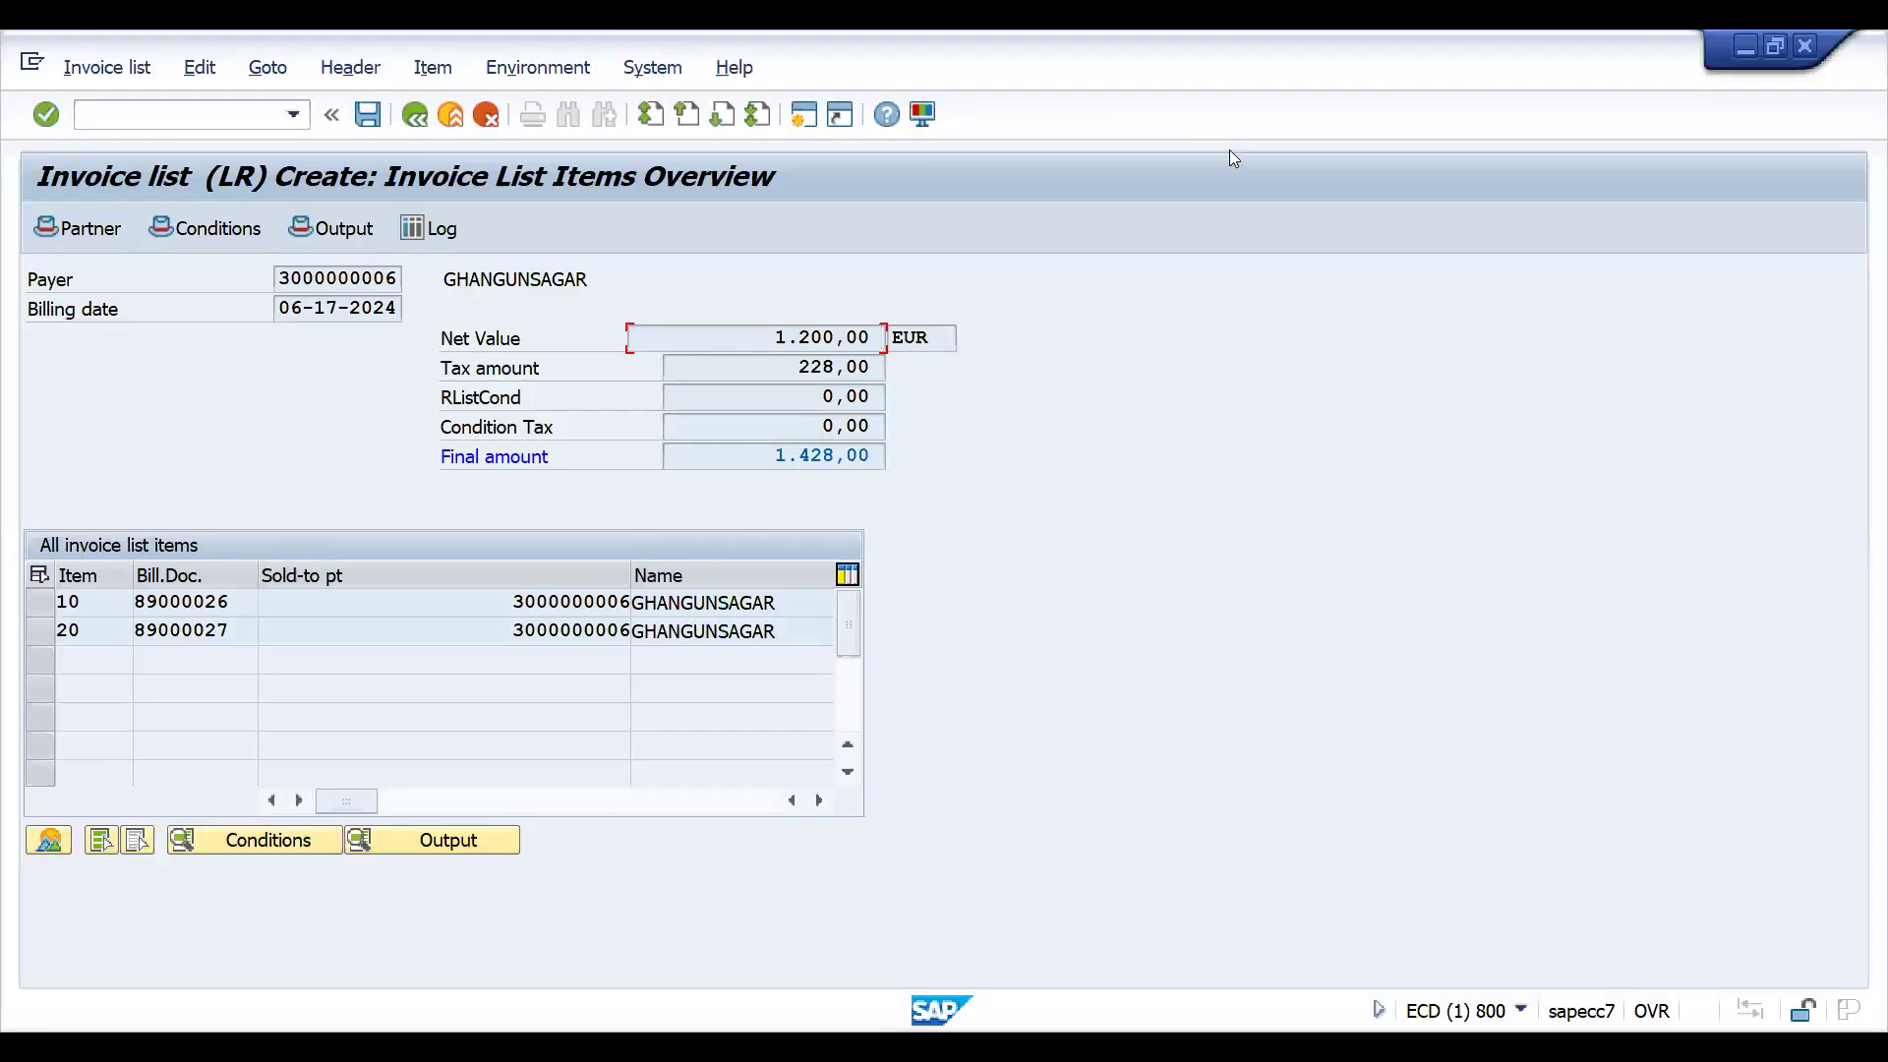
pyautogui.hotkey('alt', 'Tab')
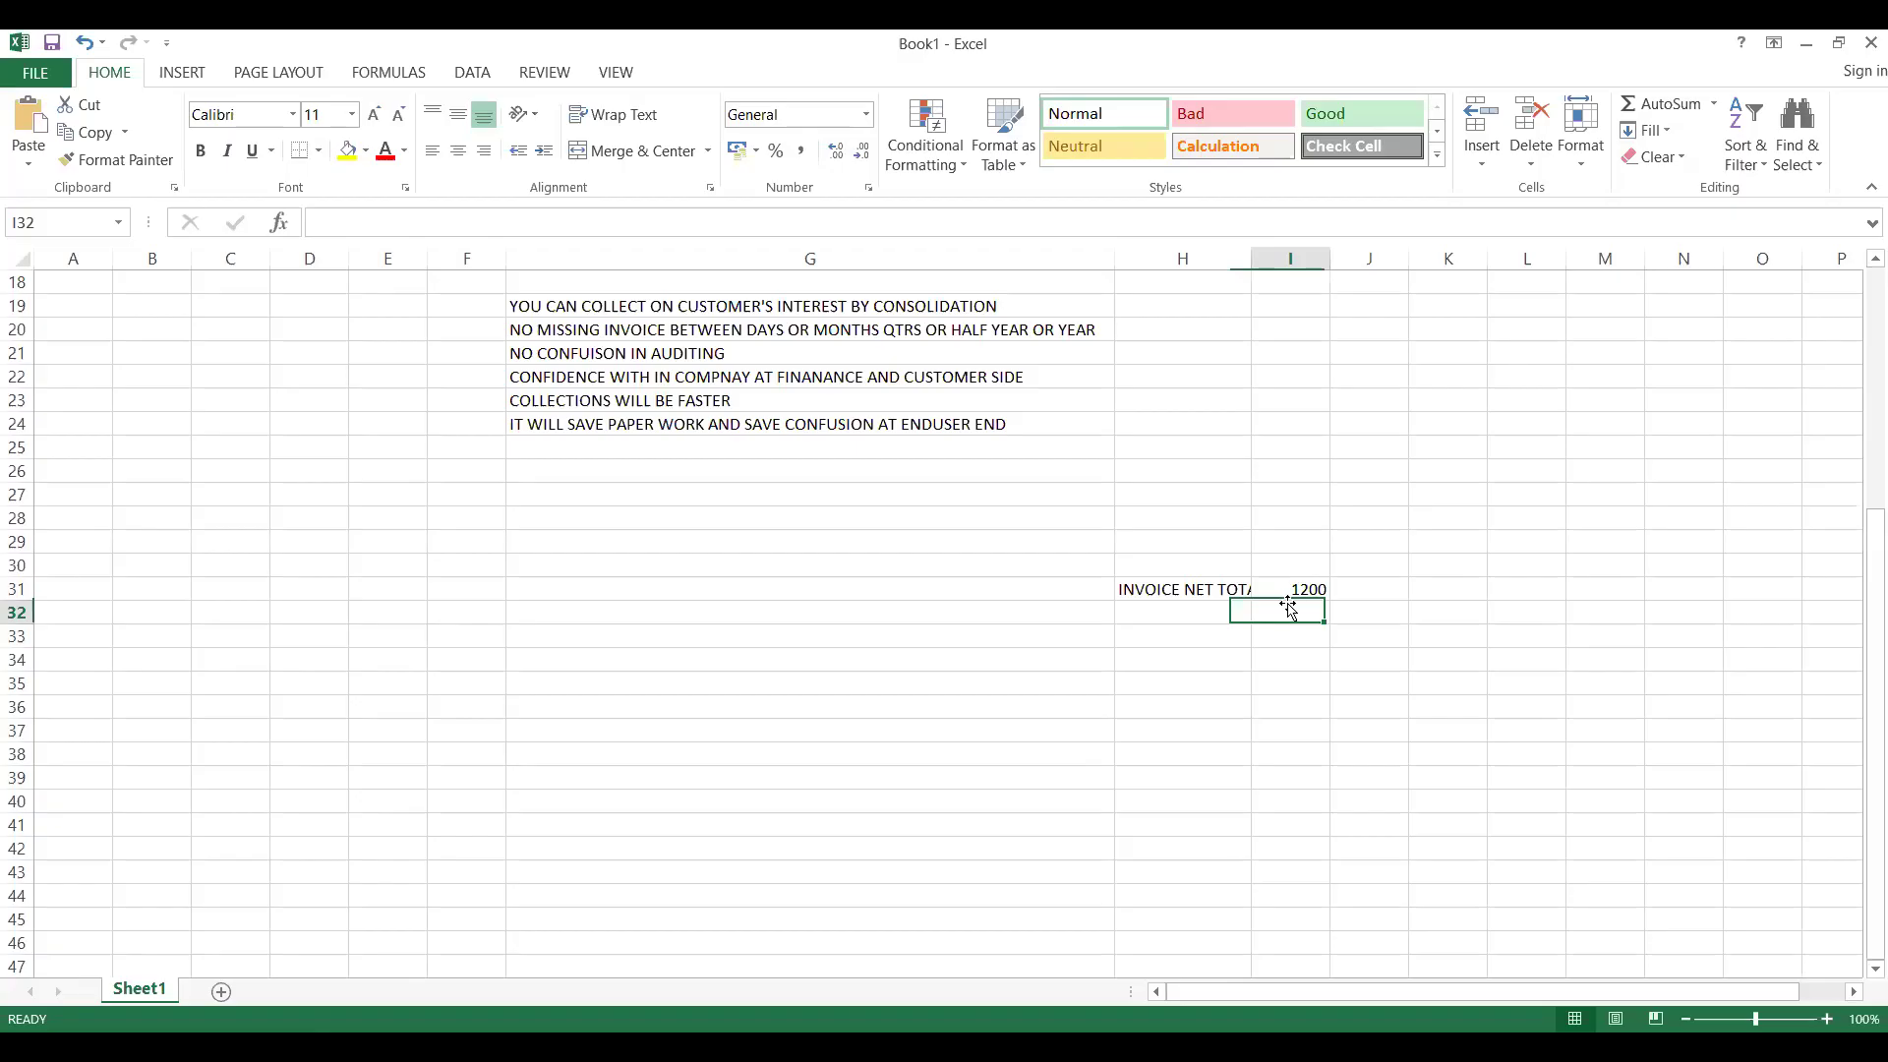
pyautogui.write('22')
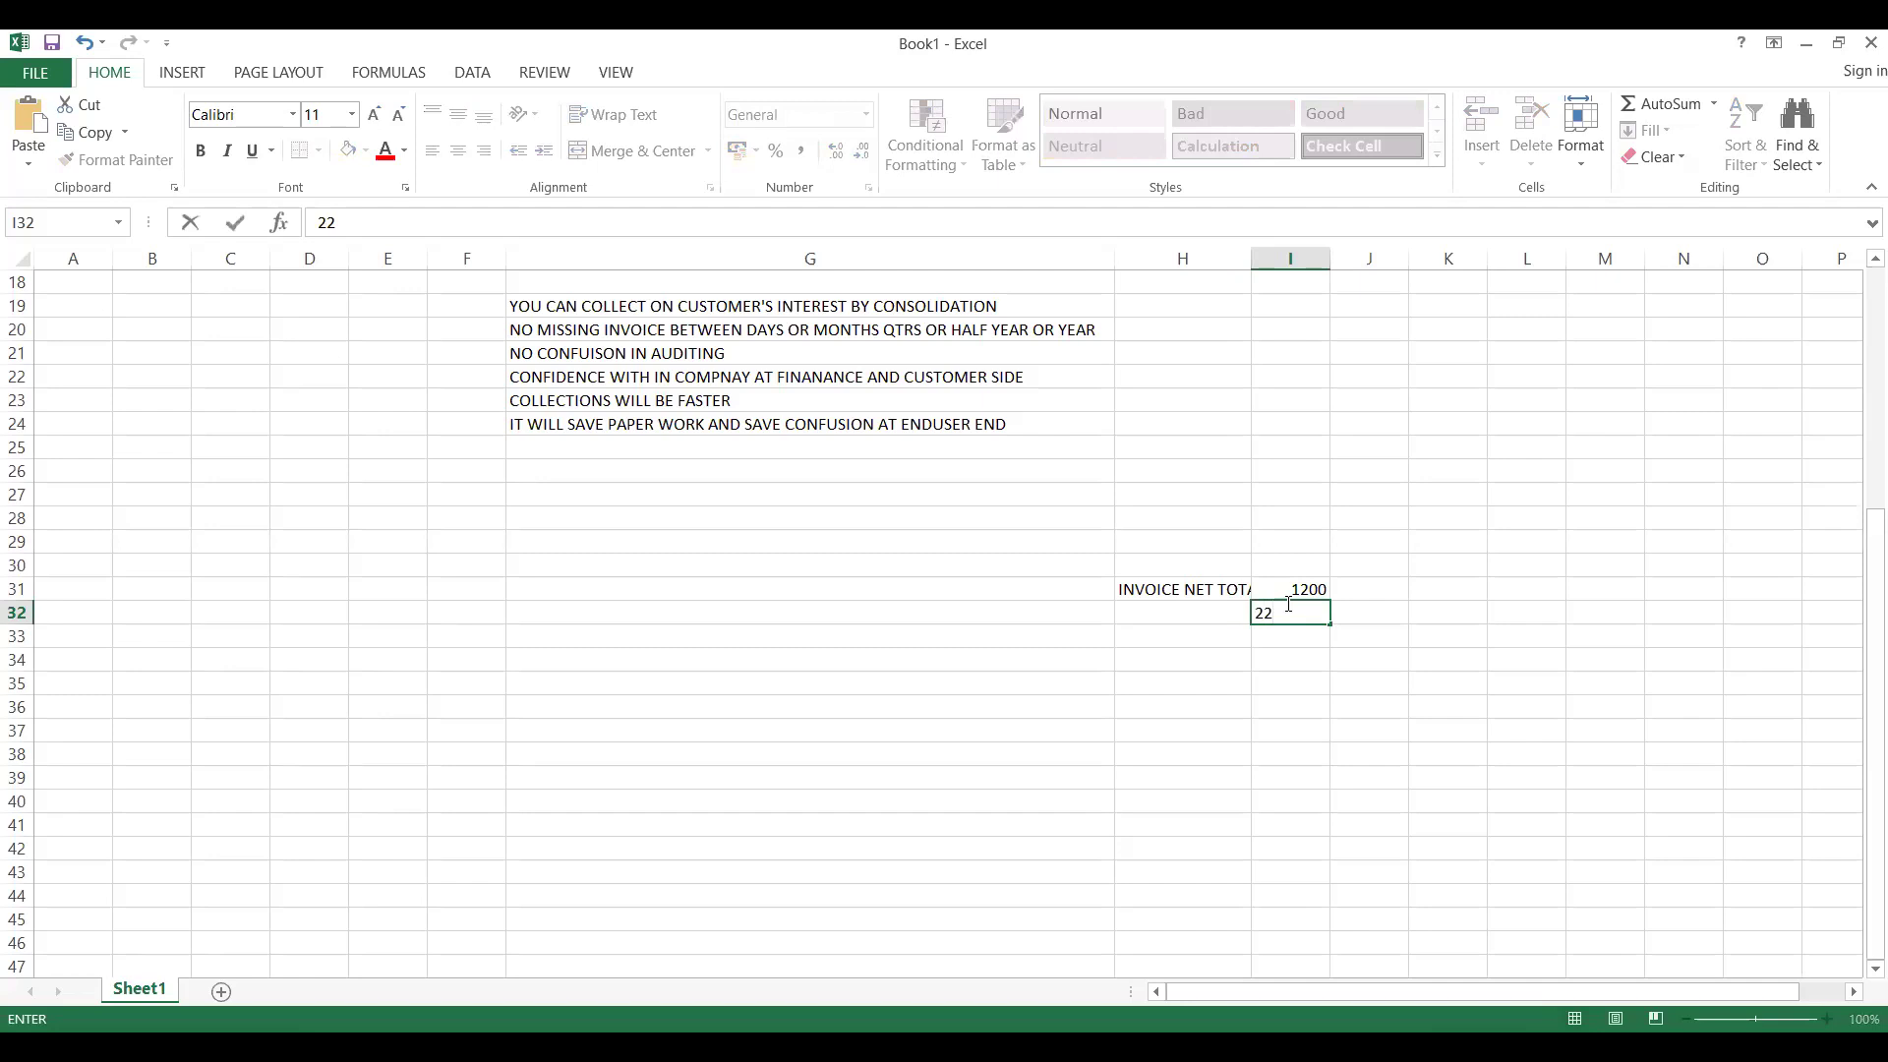
pyautogui.write('8')
pyautogui.click(1173, 612)
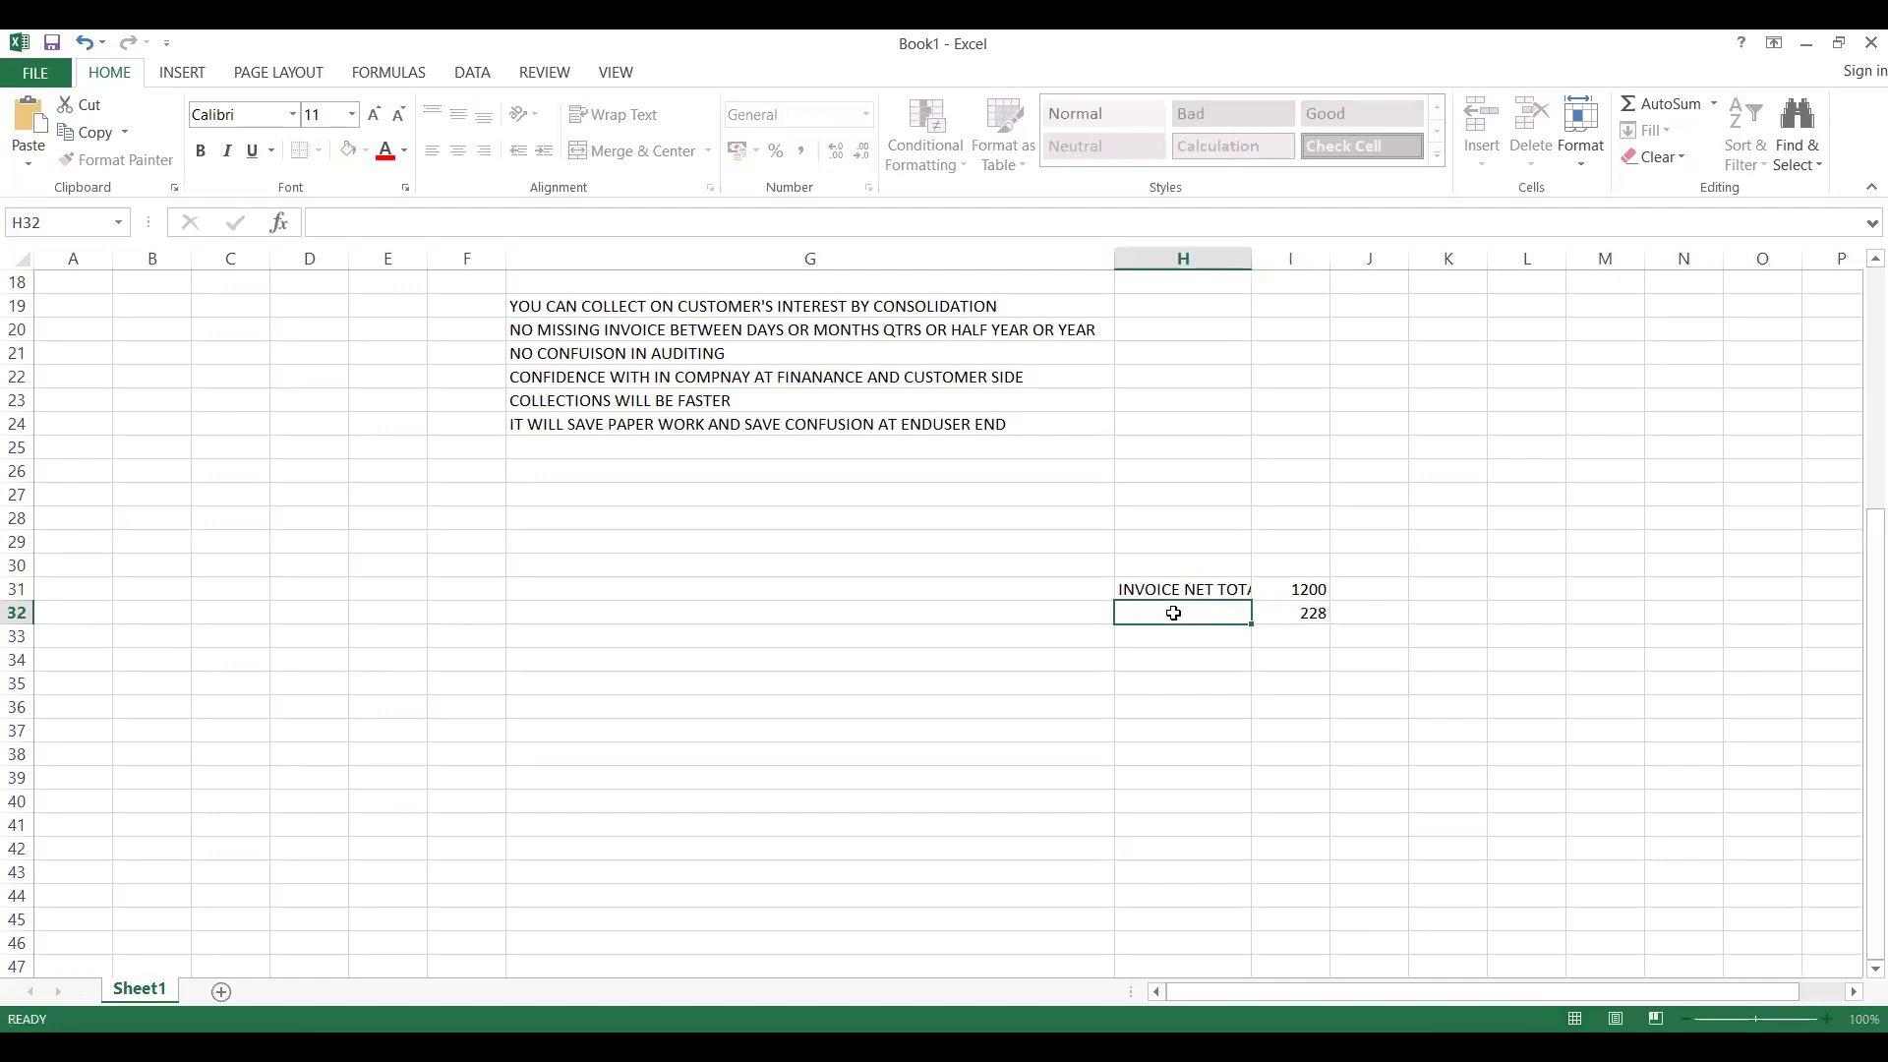
pyautogui.write('MWST')
pyautogui.click(1138, 635)
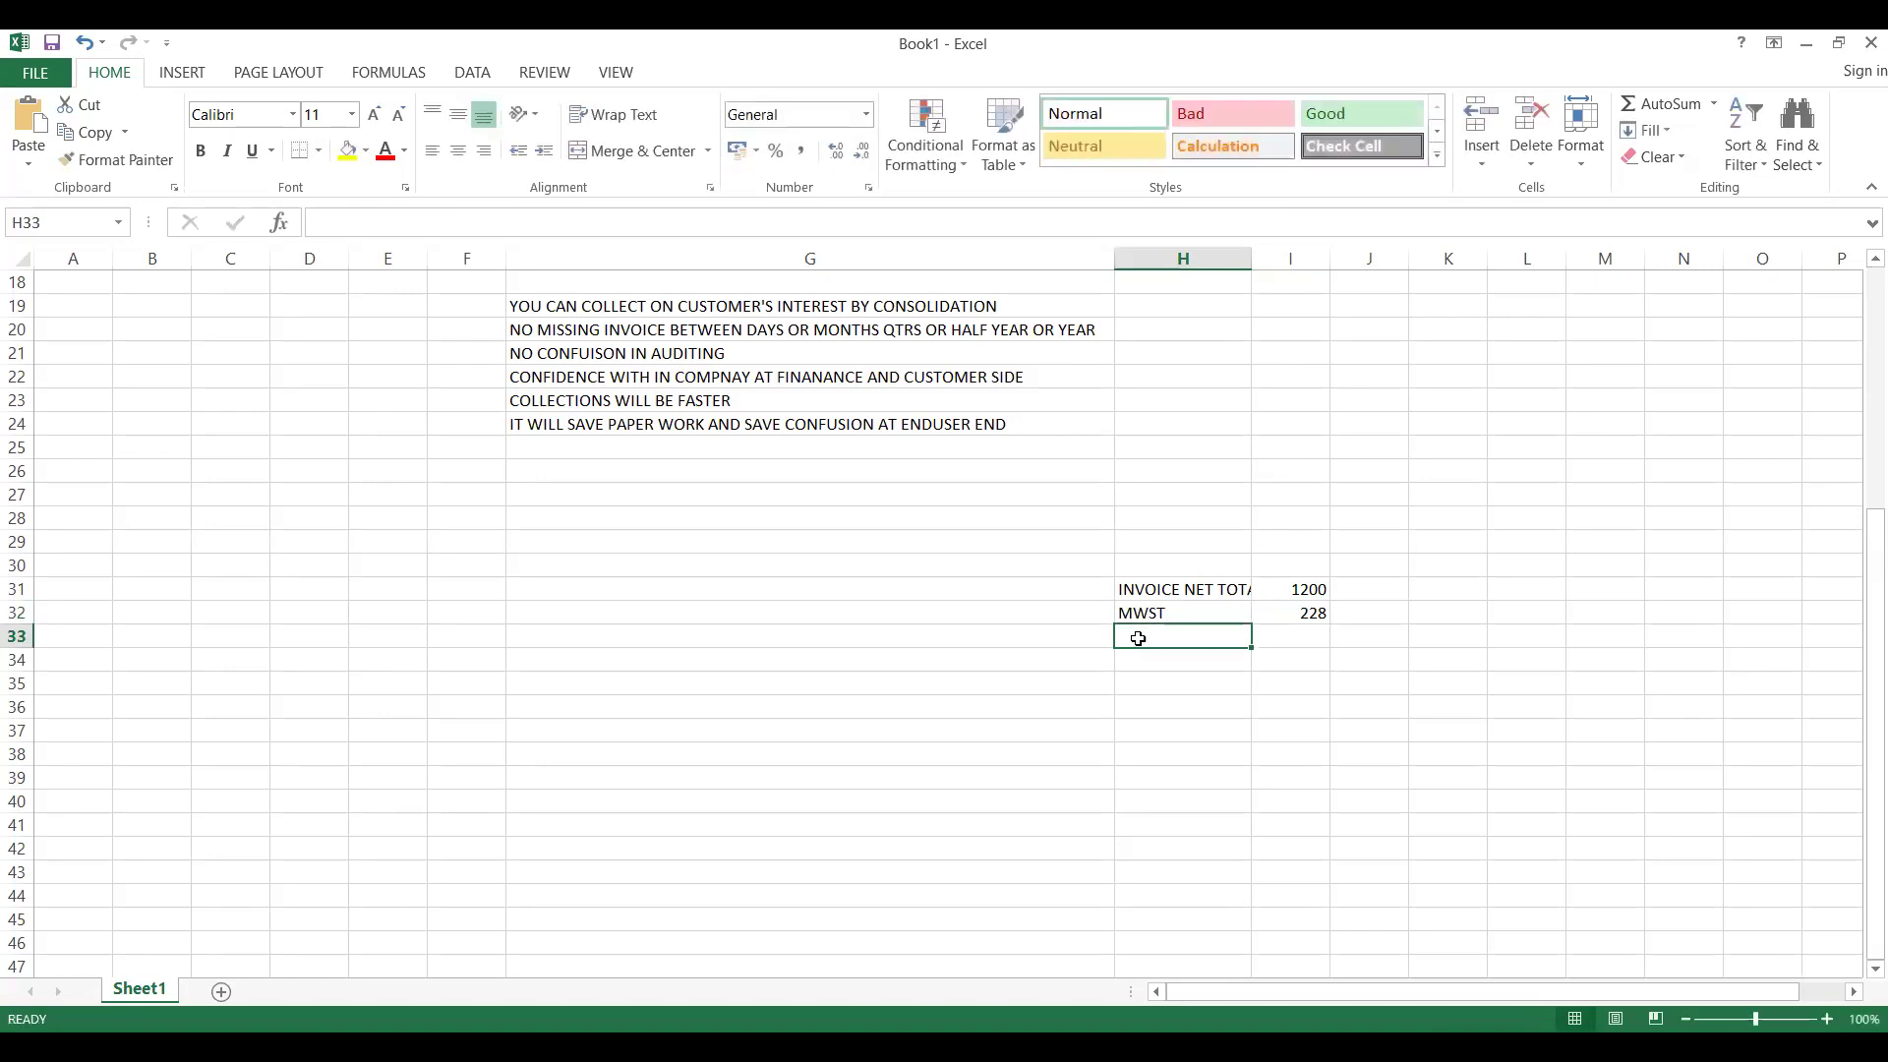
pyautogui.write('FACT')
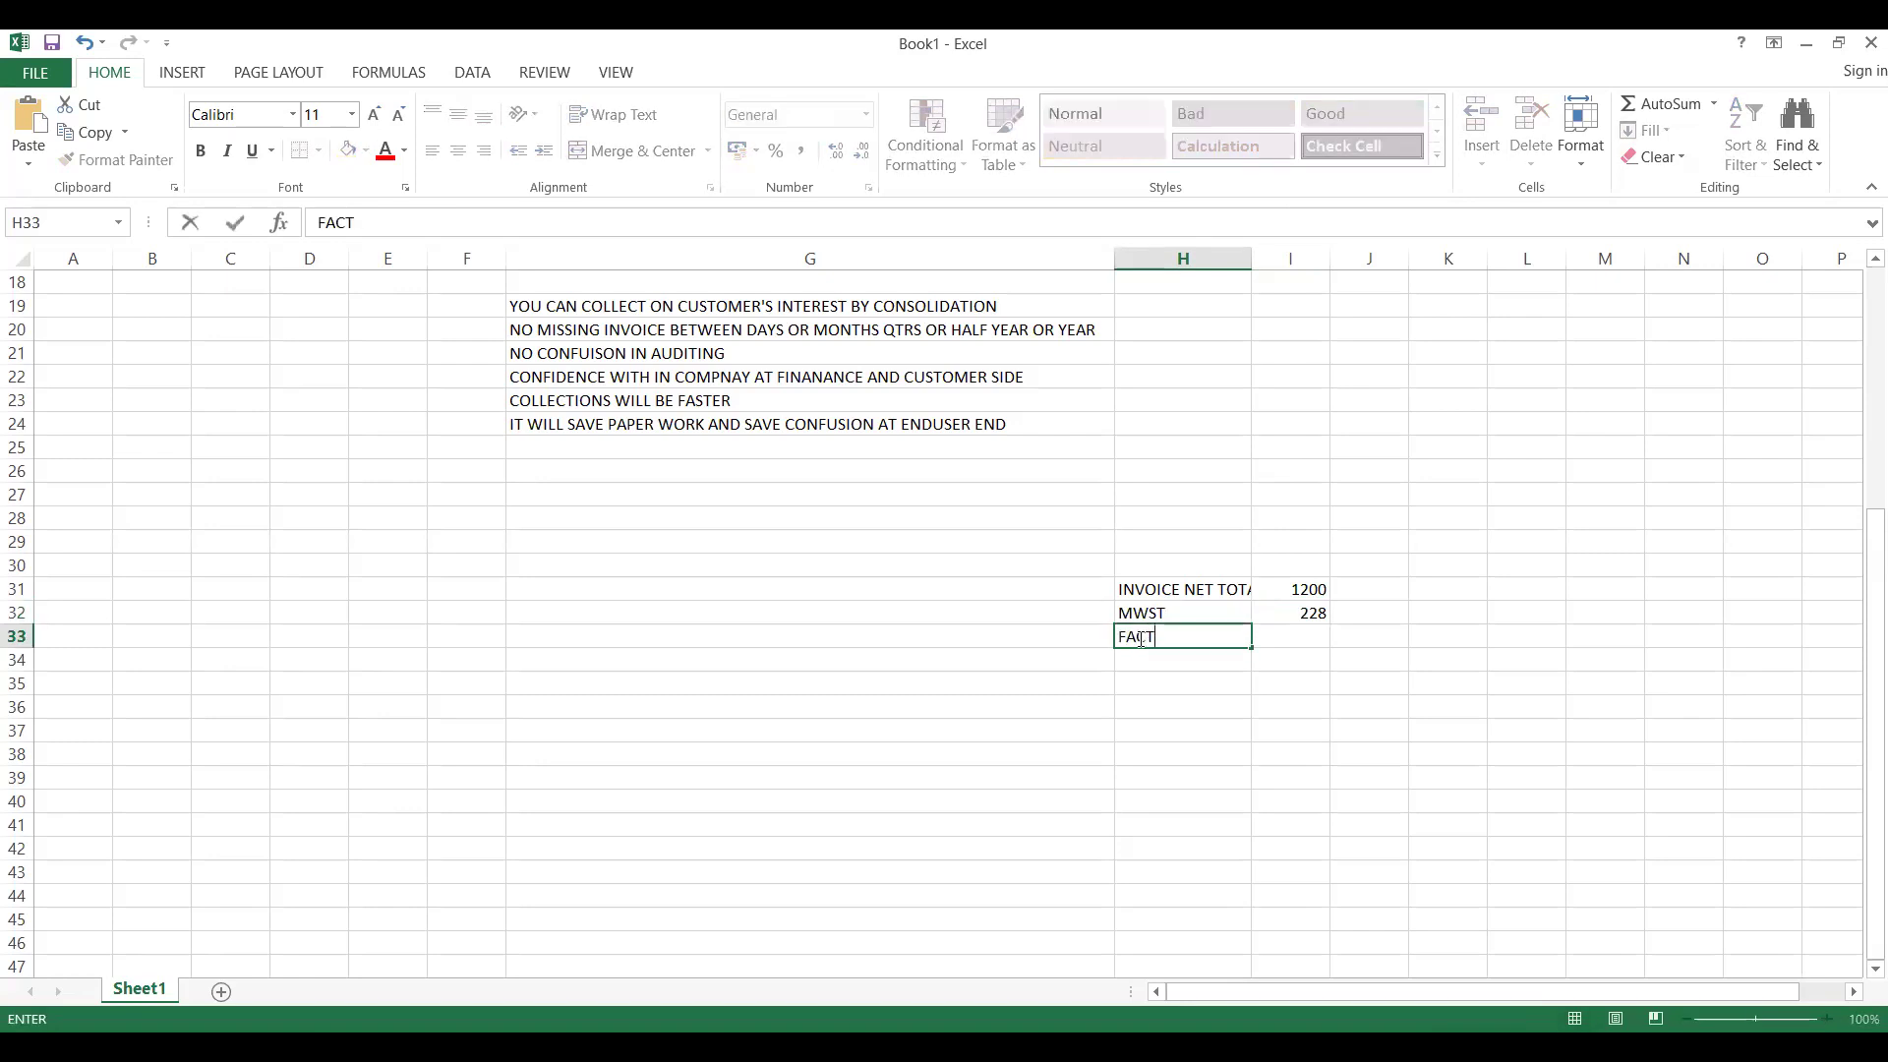
pyautogui.write('ORING DIS')
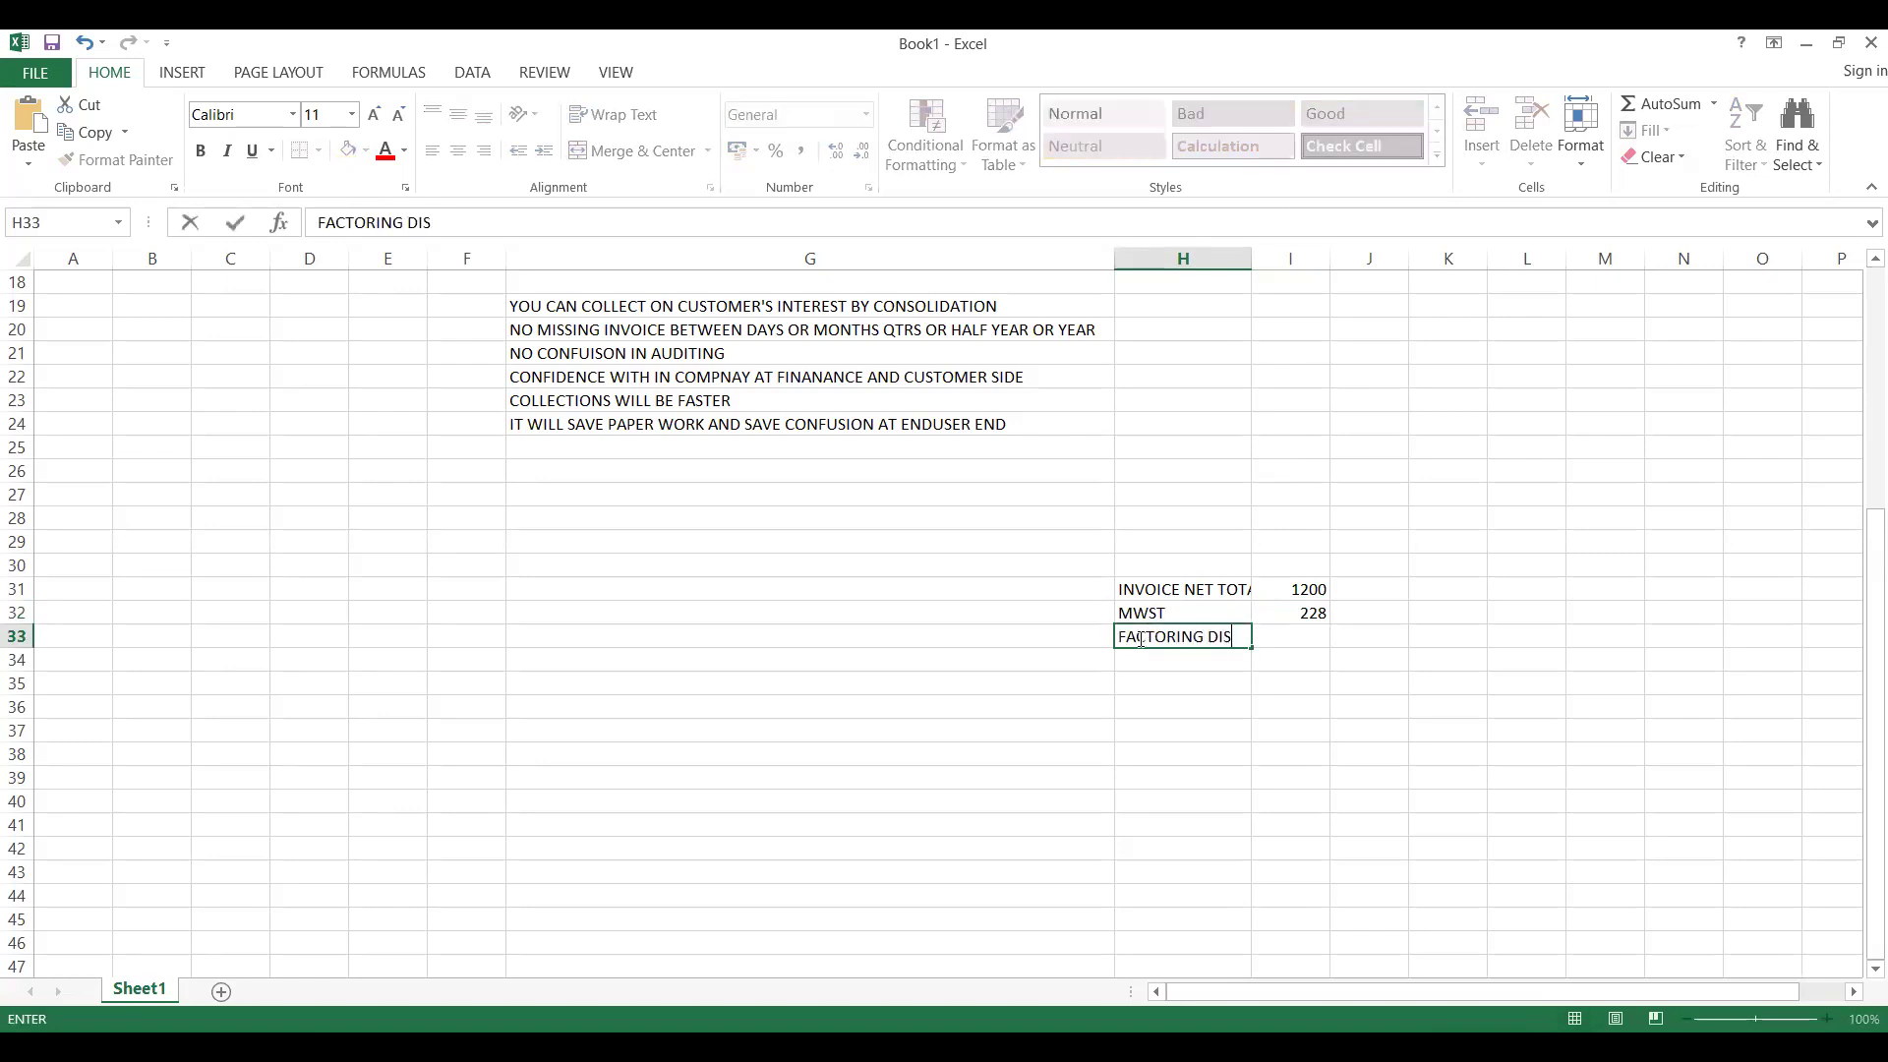
pyautogui.write('@1')
pyautogui.click(1164, 685)
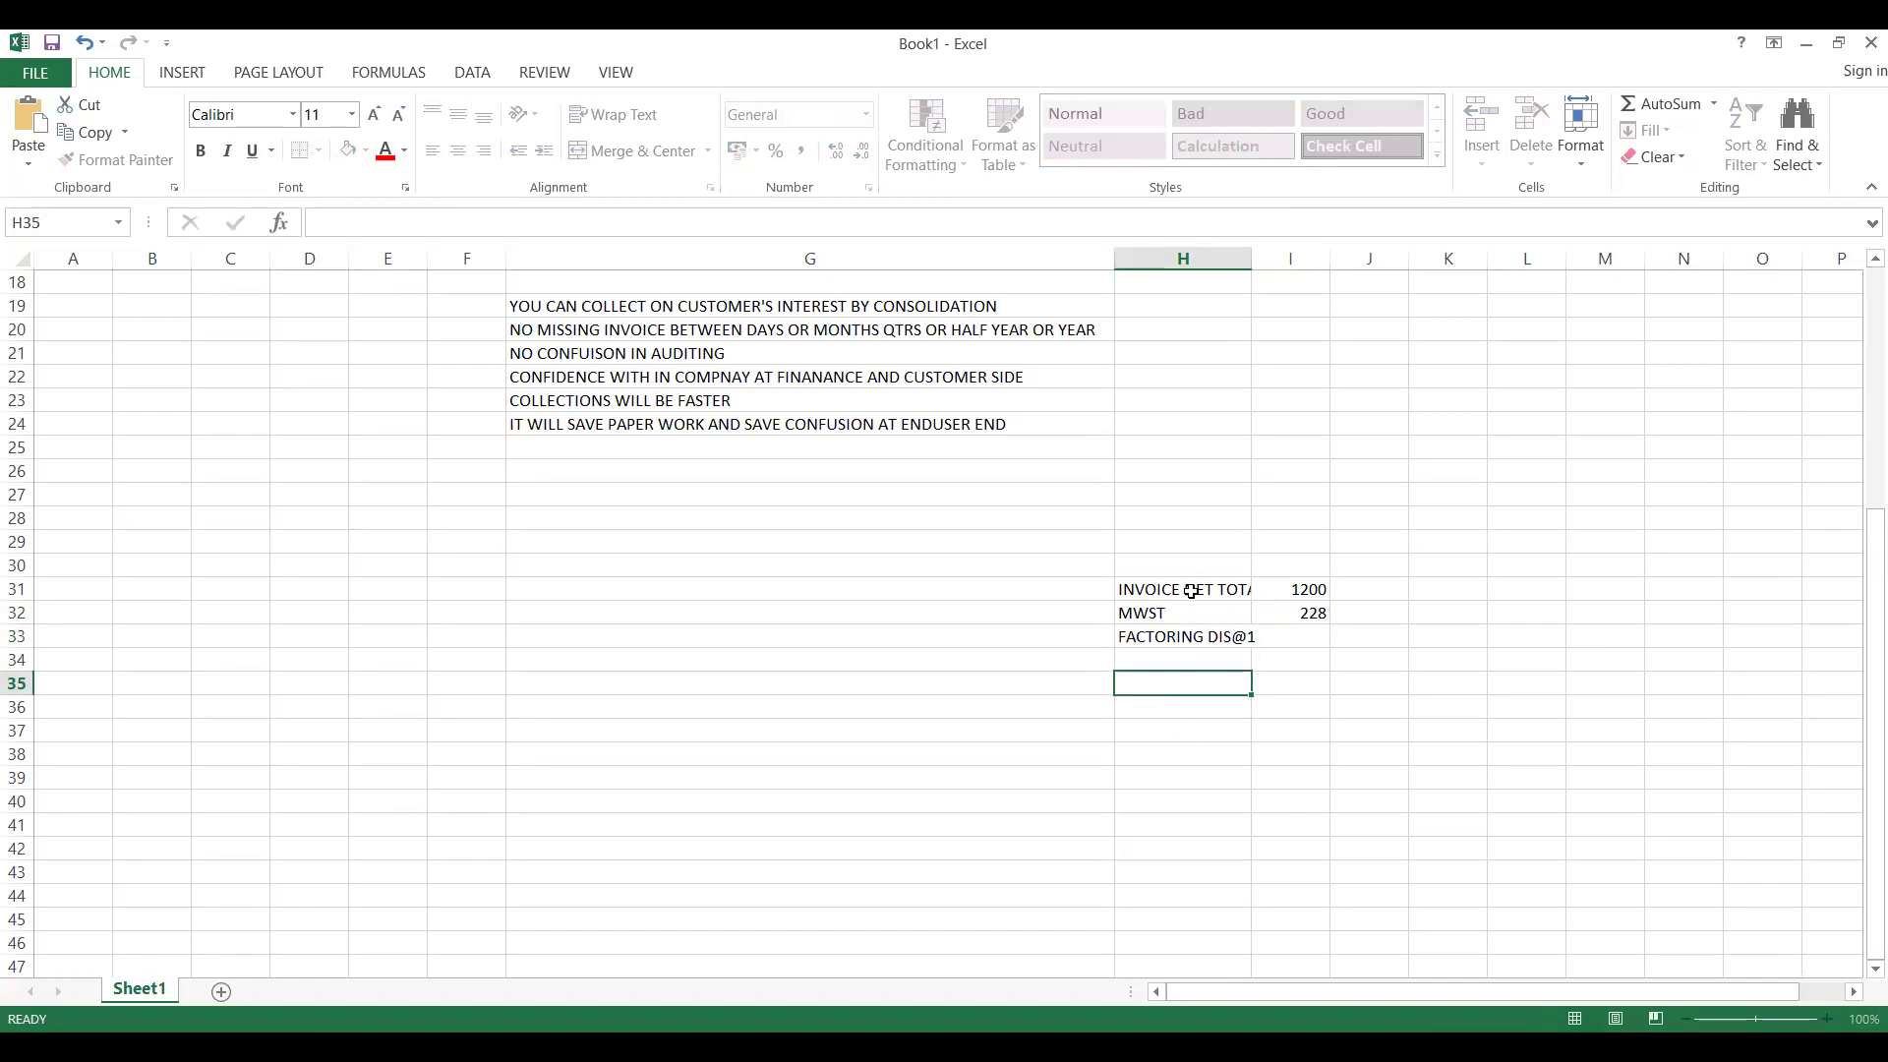
pyautogui.doubleClick(1250, 262)
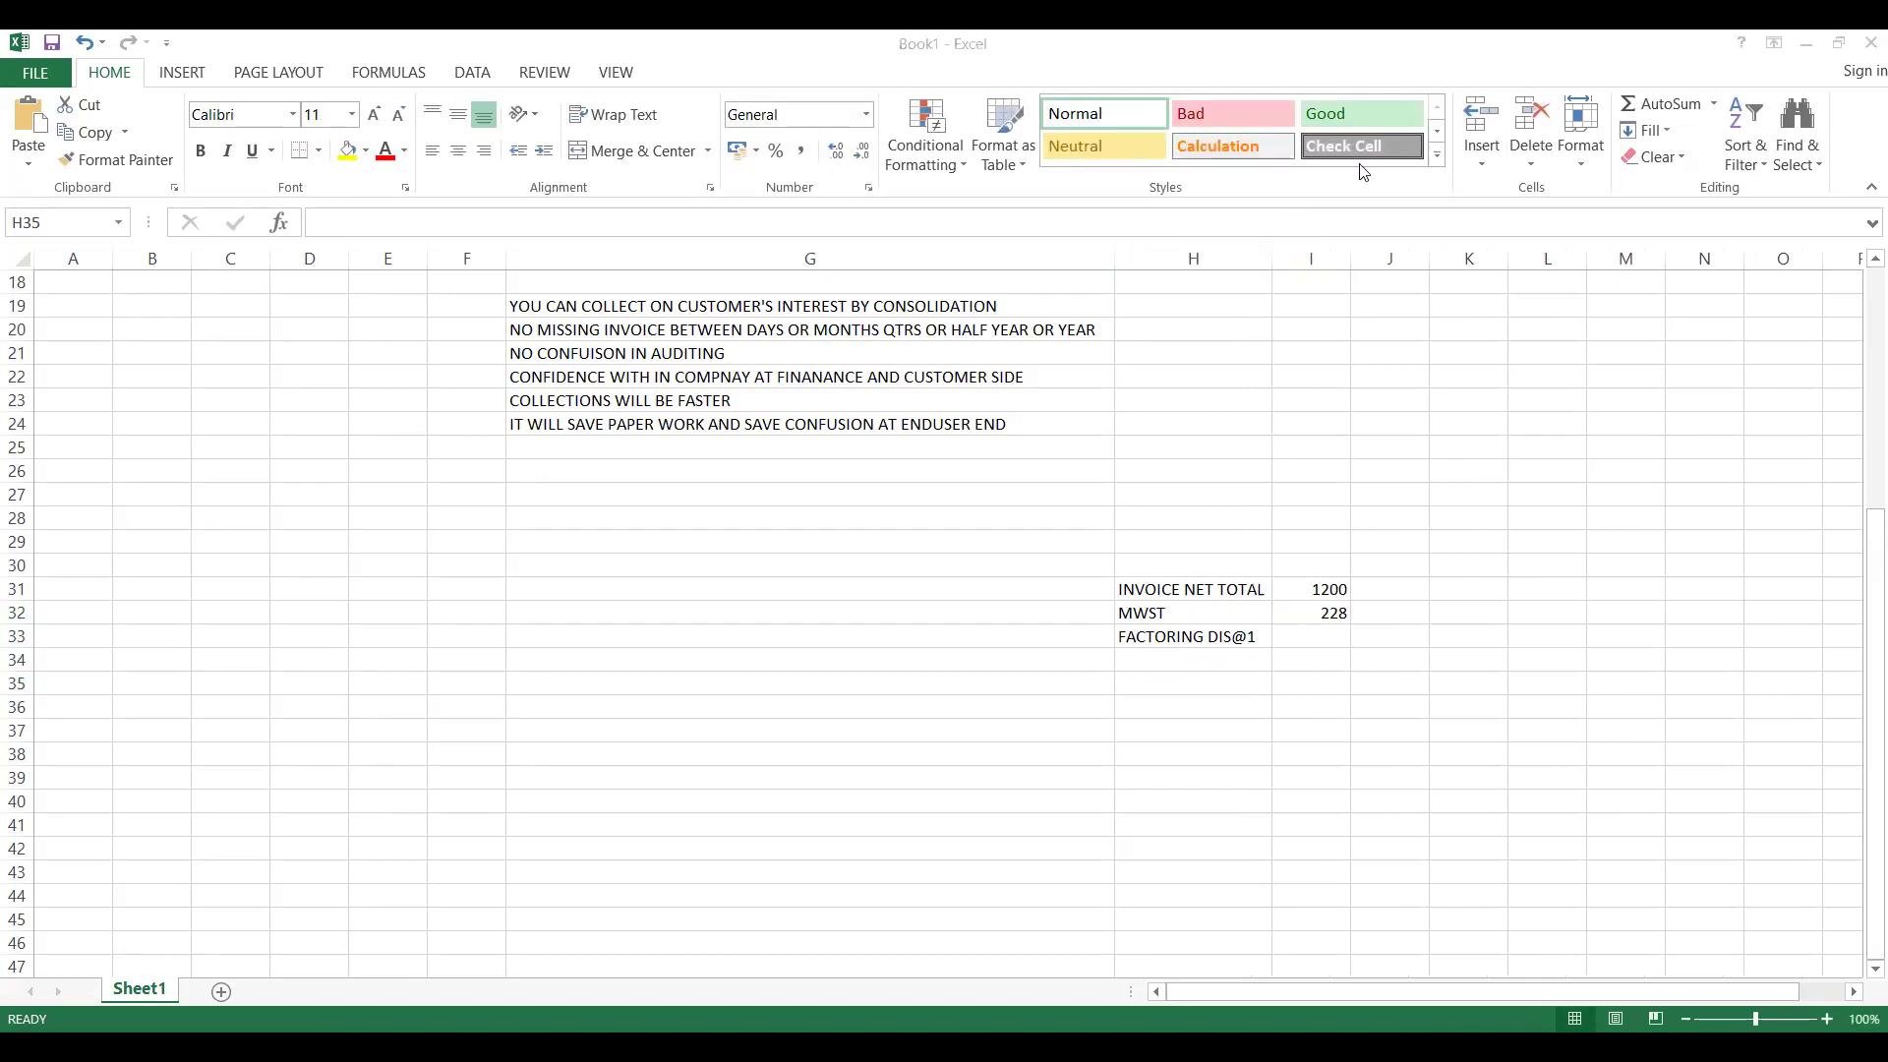
pyautogui.hotkey('alt', 'Tab')
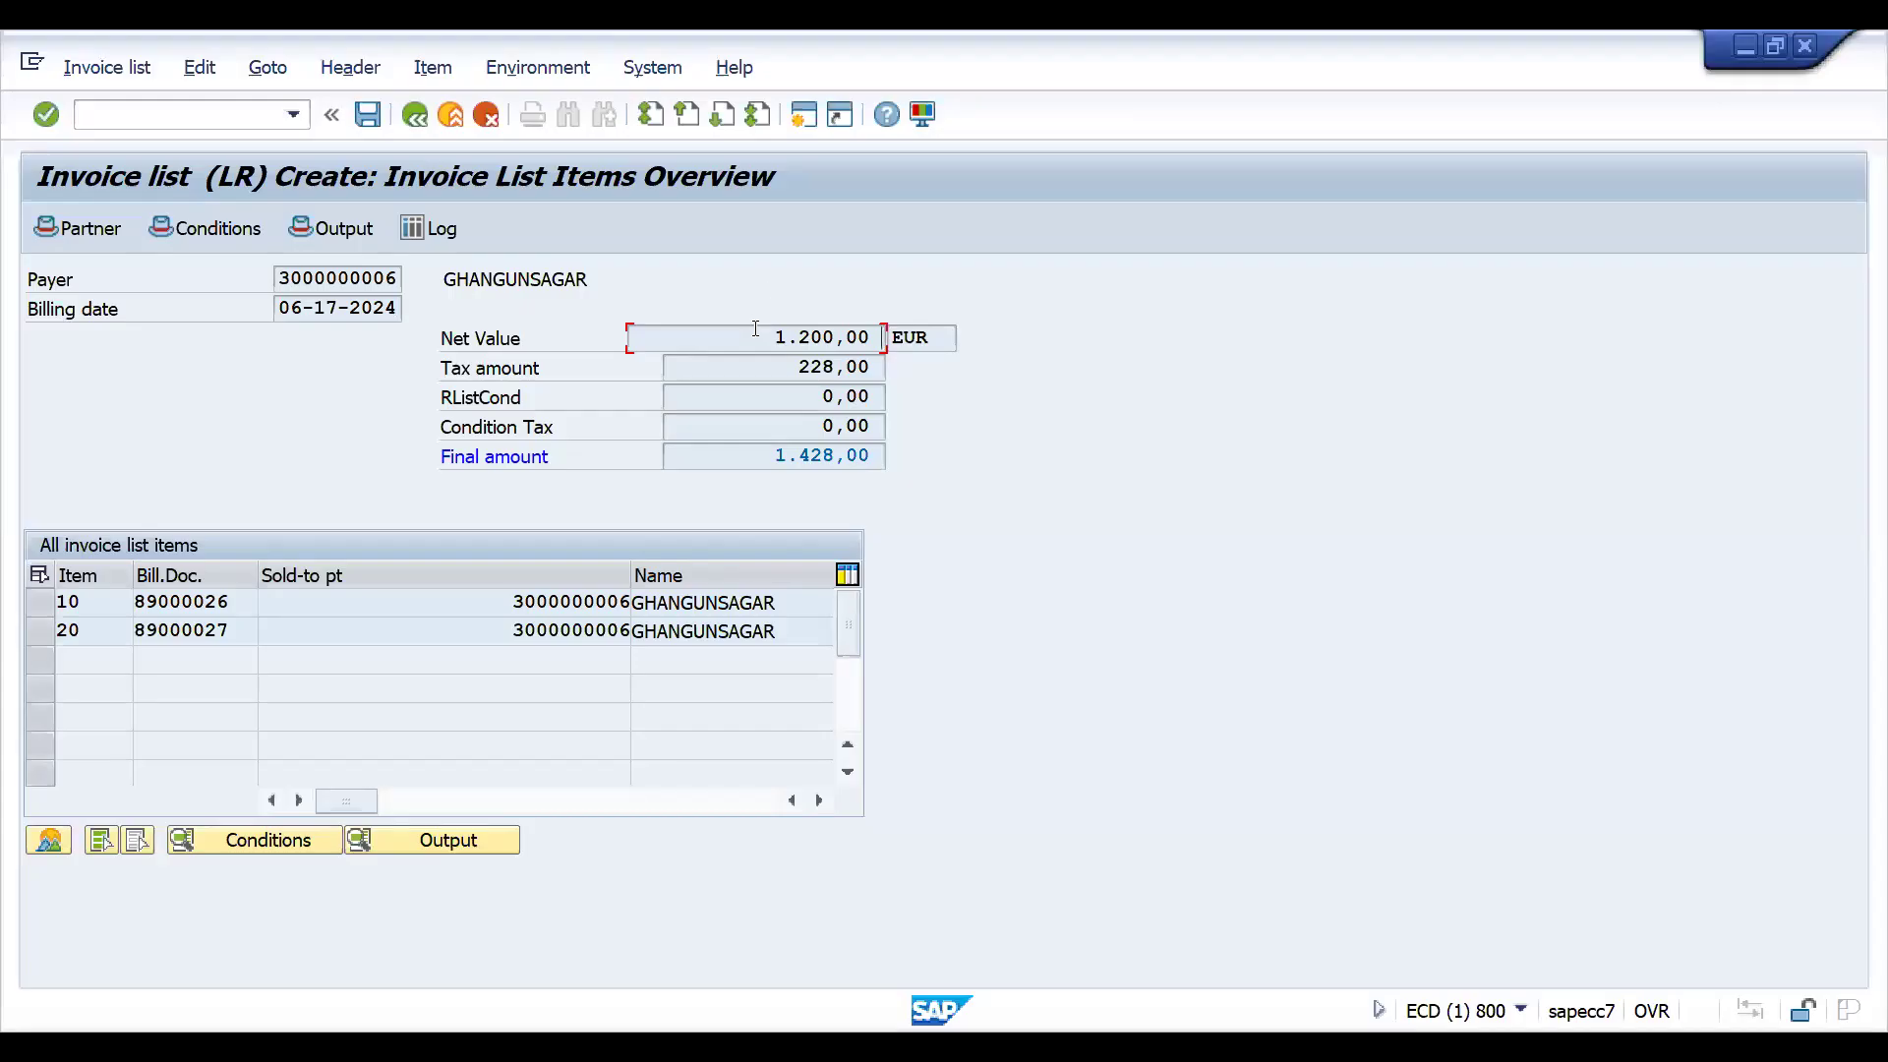
pyautogui.click(849, 338)
# Open SE16N in a new session and filter VBRK by Sales Org ZH01, date 06-17-2024, type F2.
pyautogui.click(102, 115)
pyautogui.write('/OSE16N')
pyautogui.press('Return')
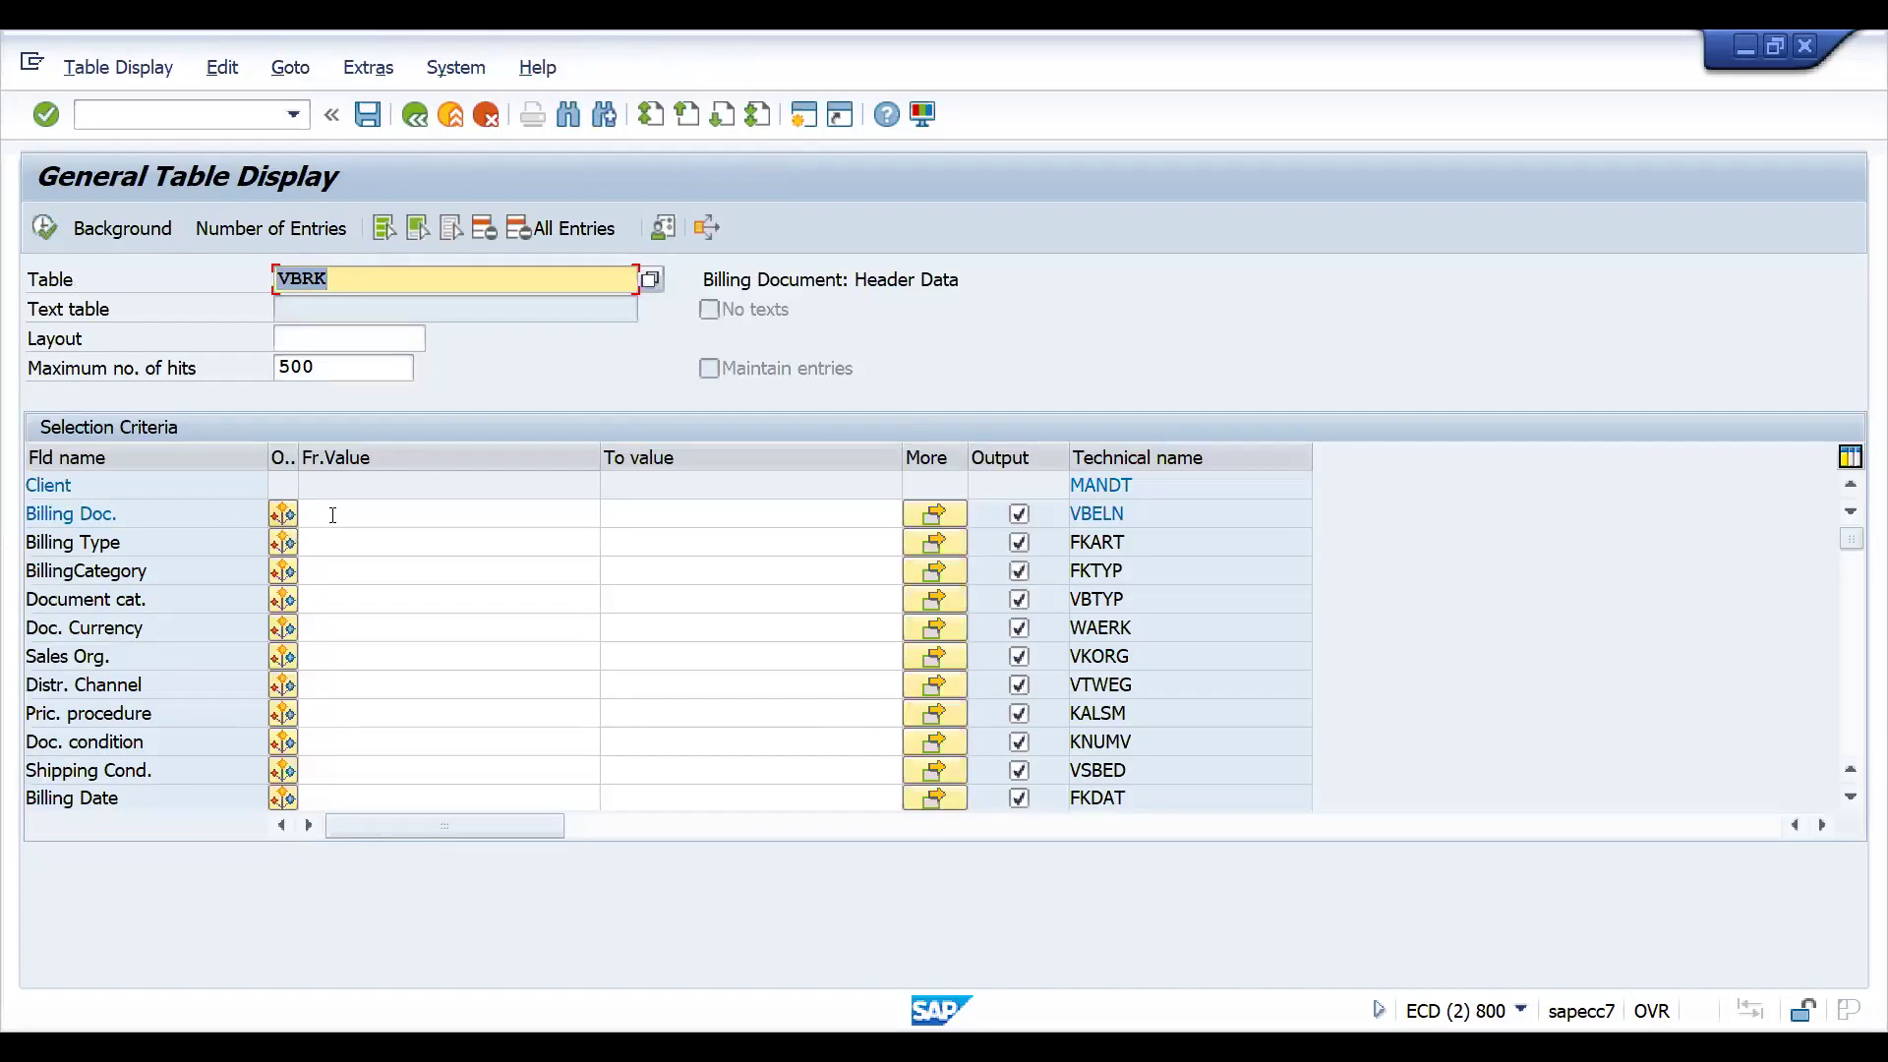
pyautogui.click(320, 656)
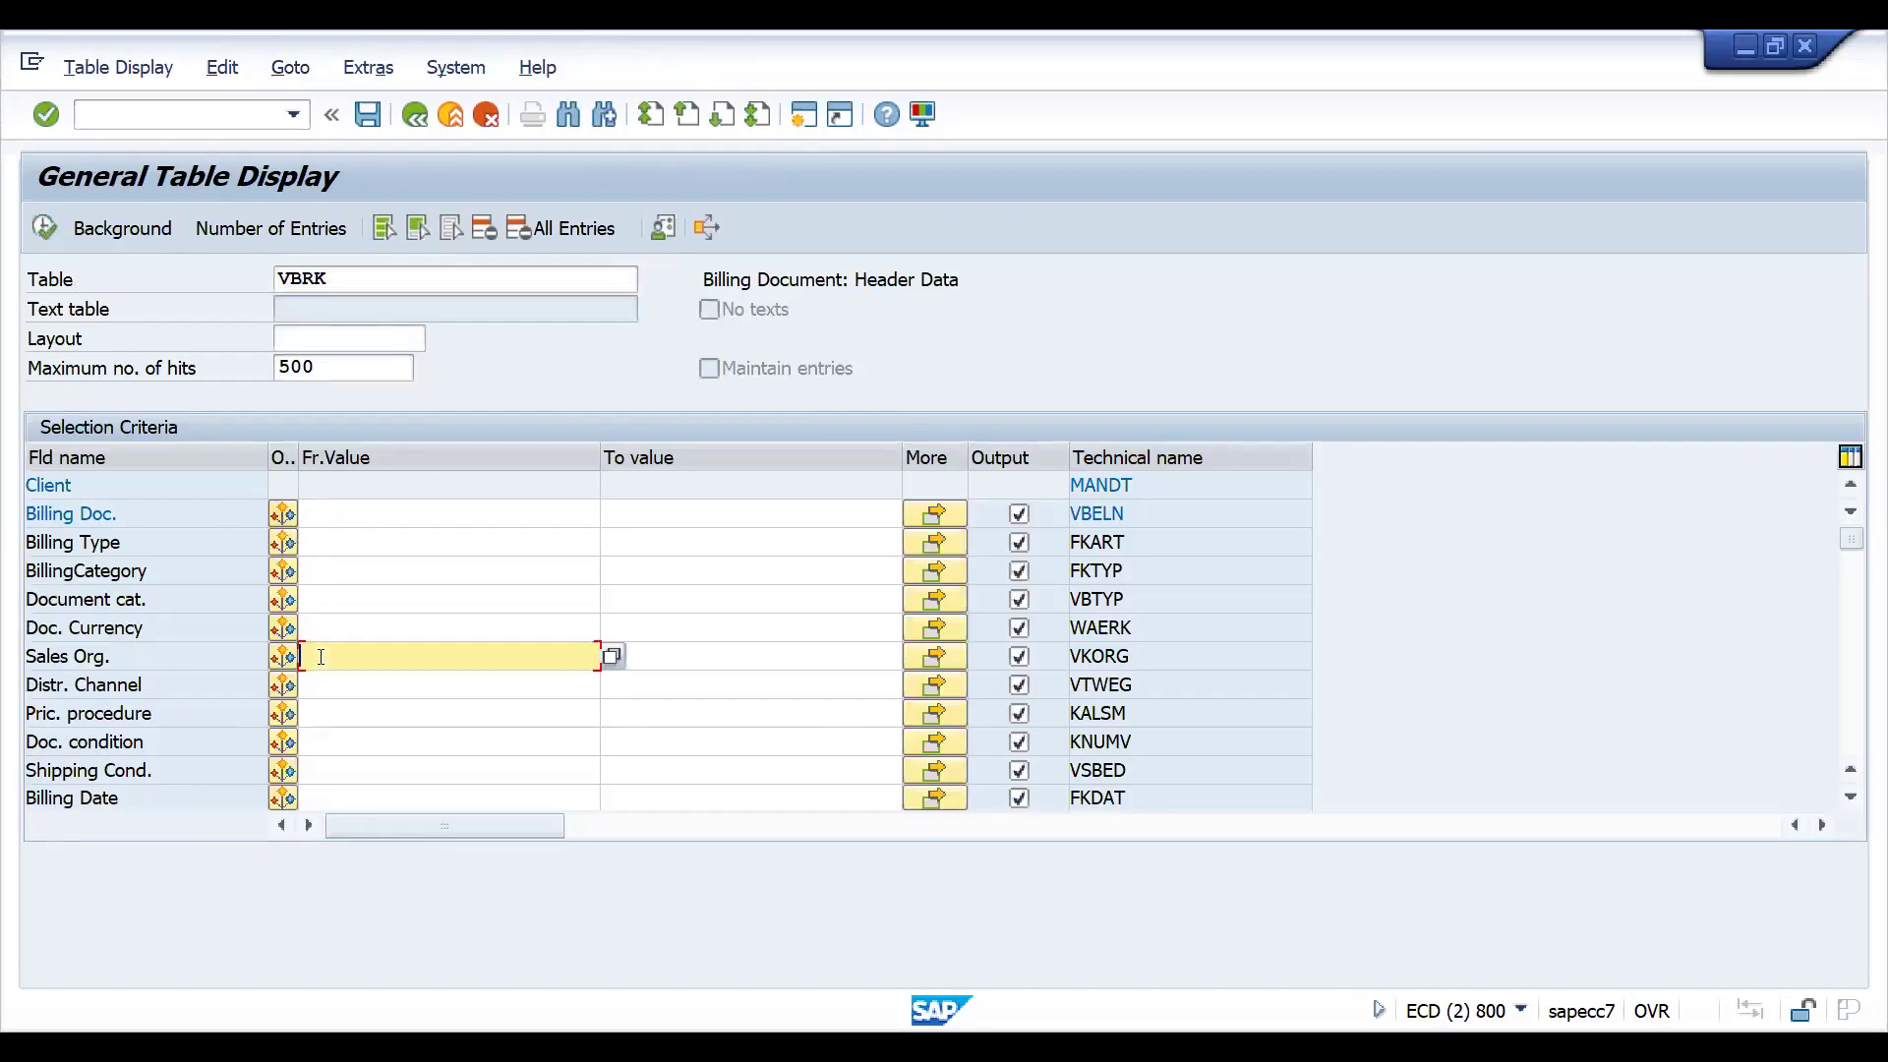
pyautogui.write('ZH01')
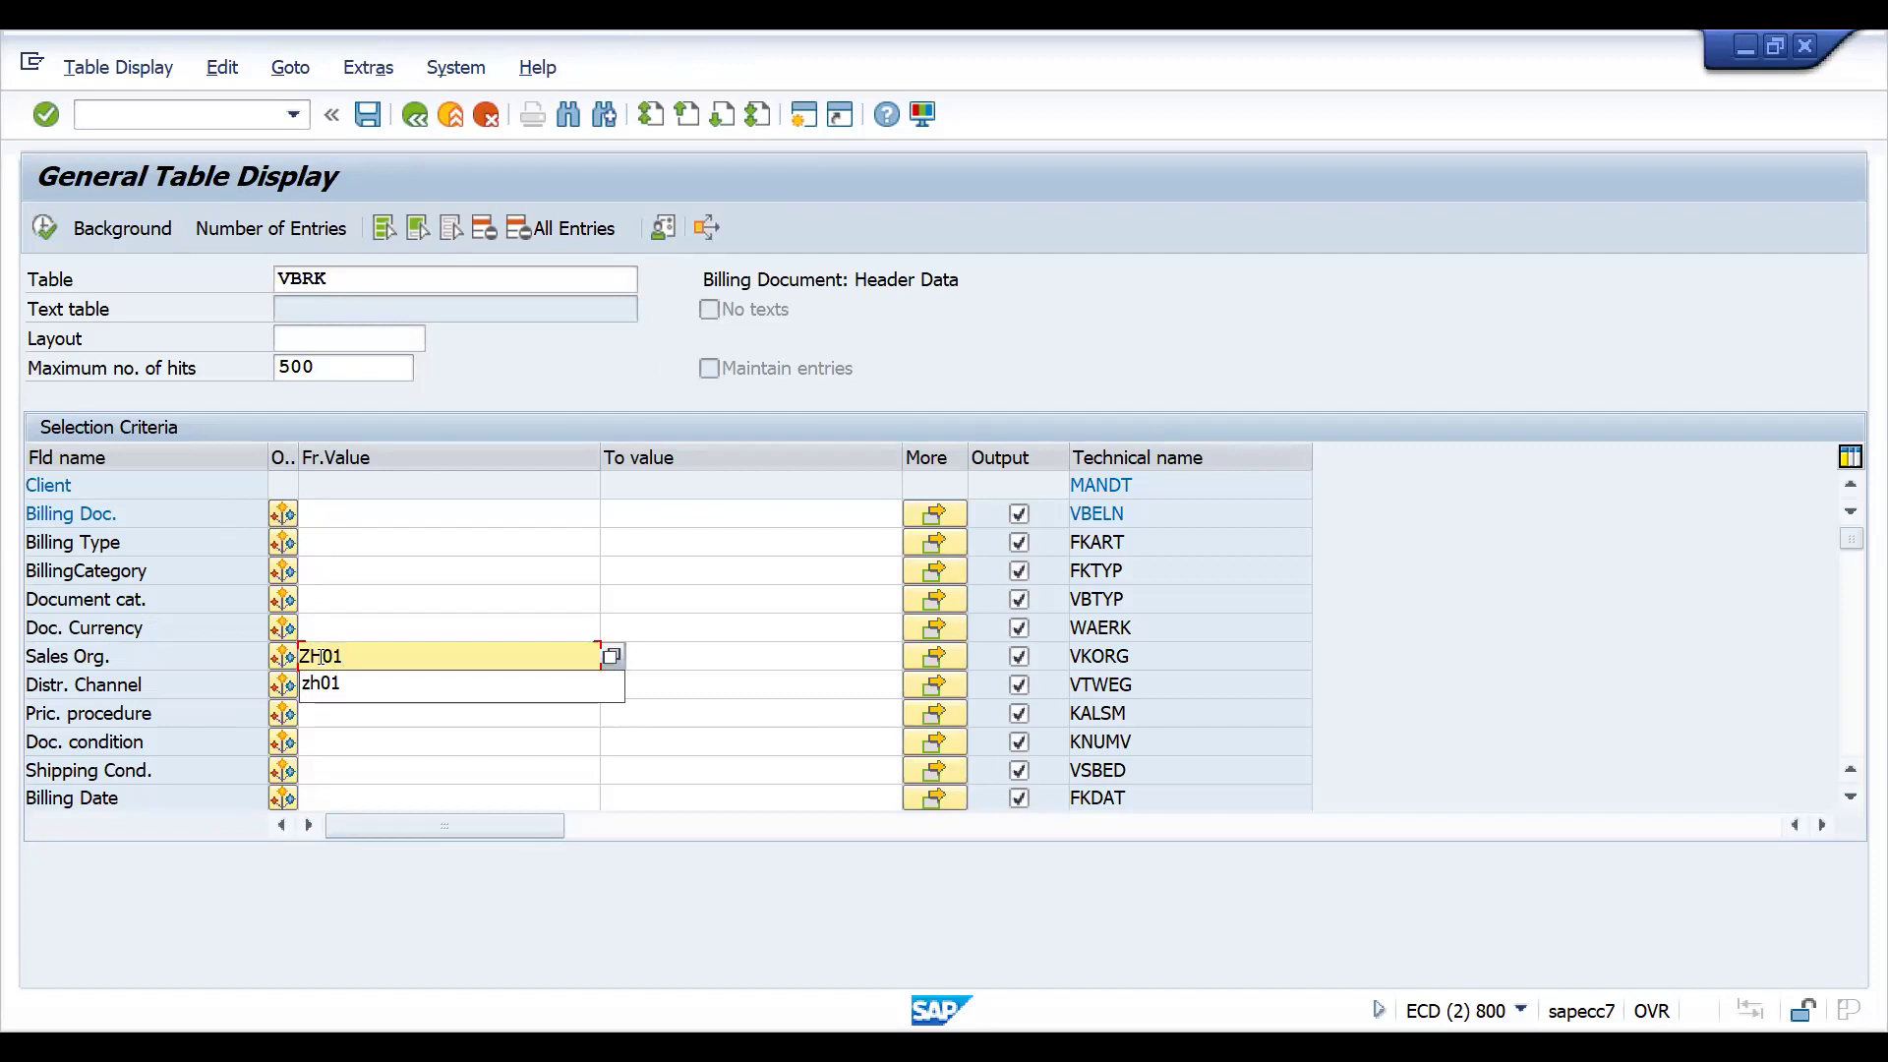
pyautogui.press('Return')
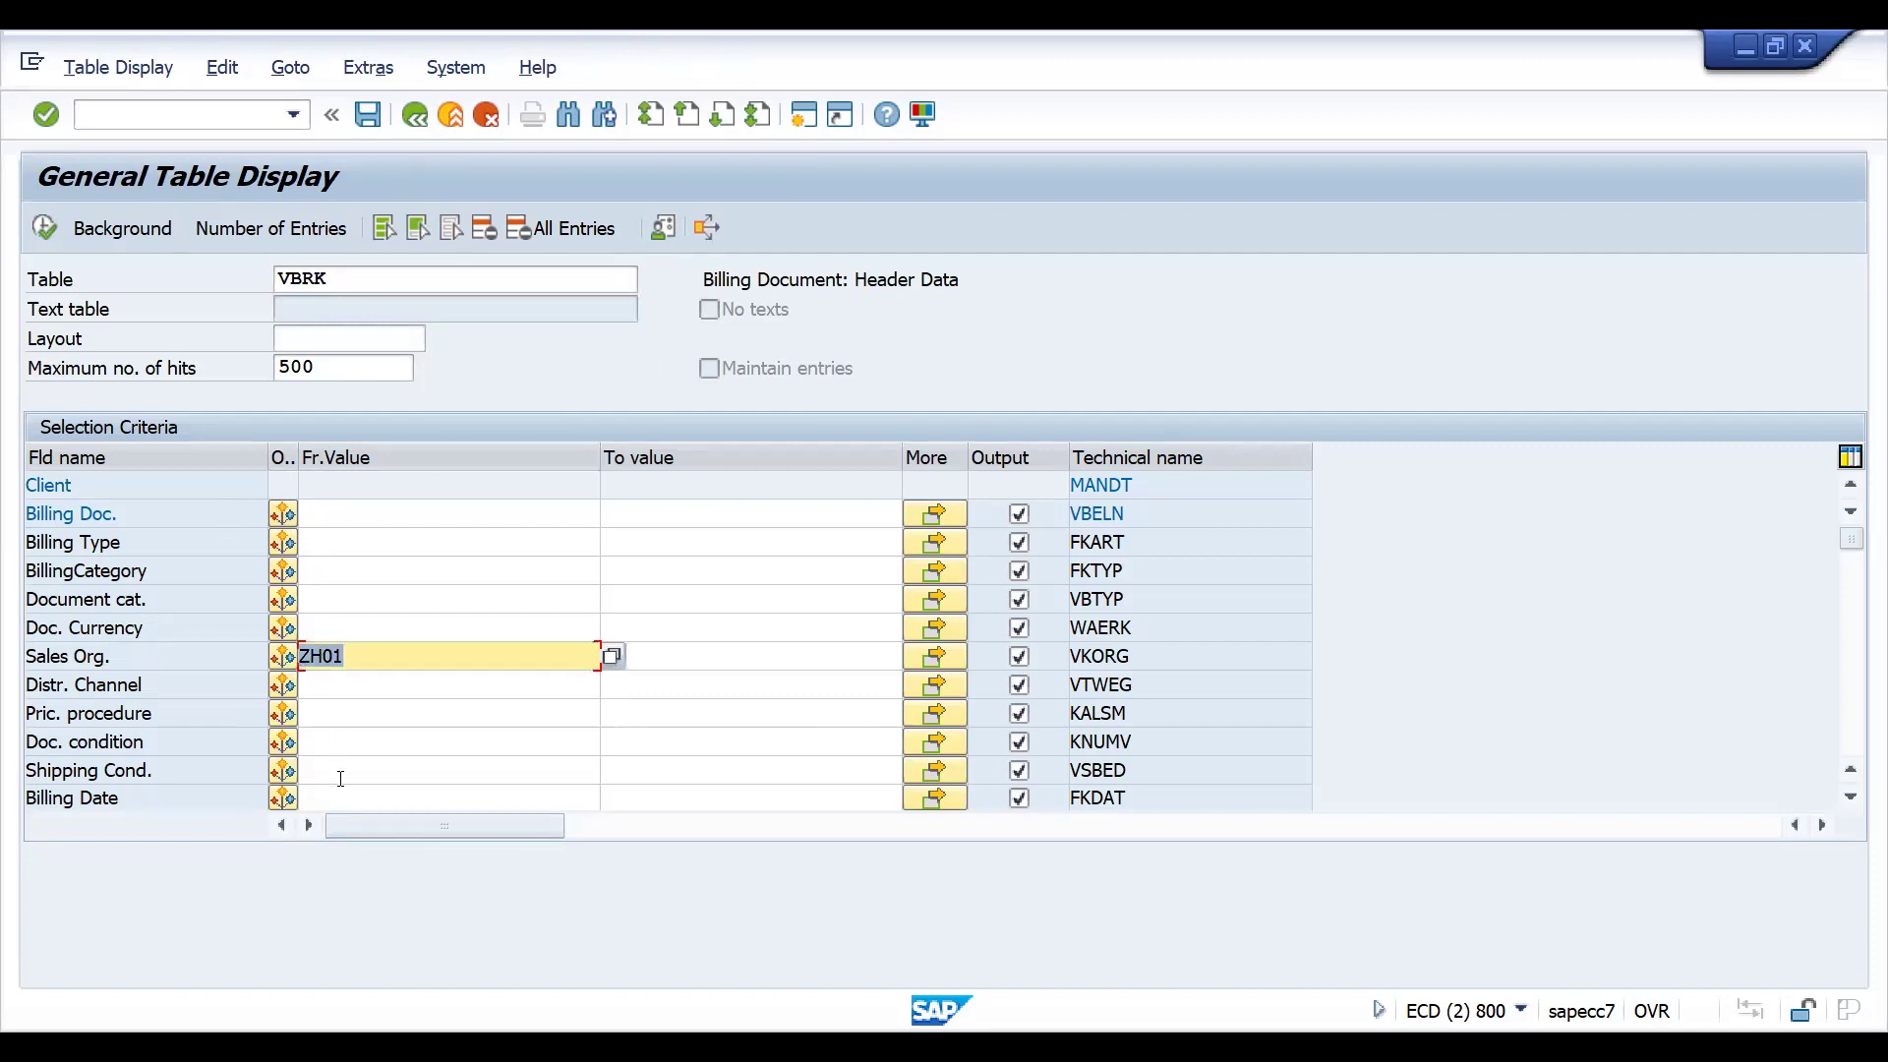
pyautogui.click(337, 798)
pyautogui.press('Down')
pyautogui.press('Down')
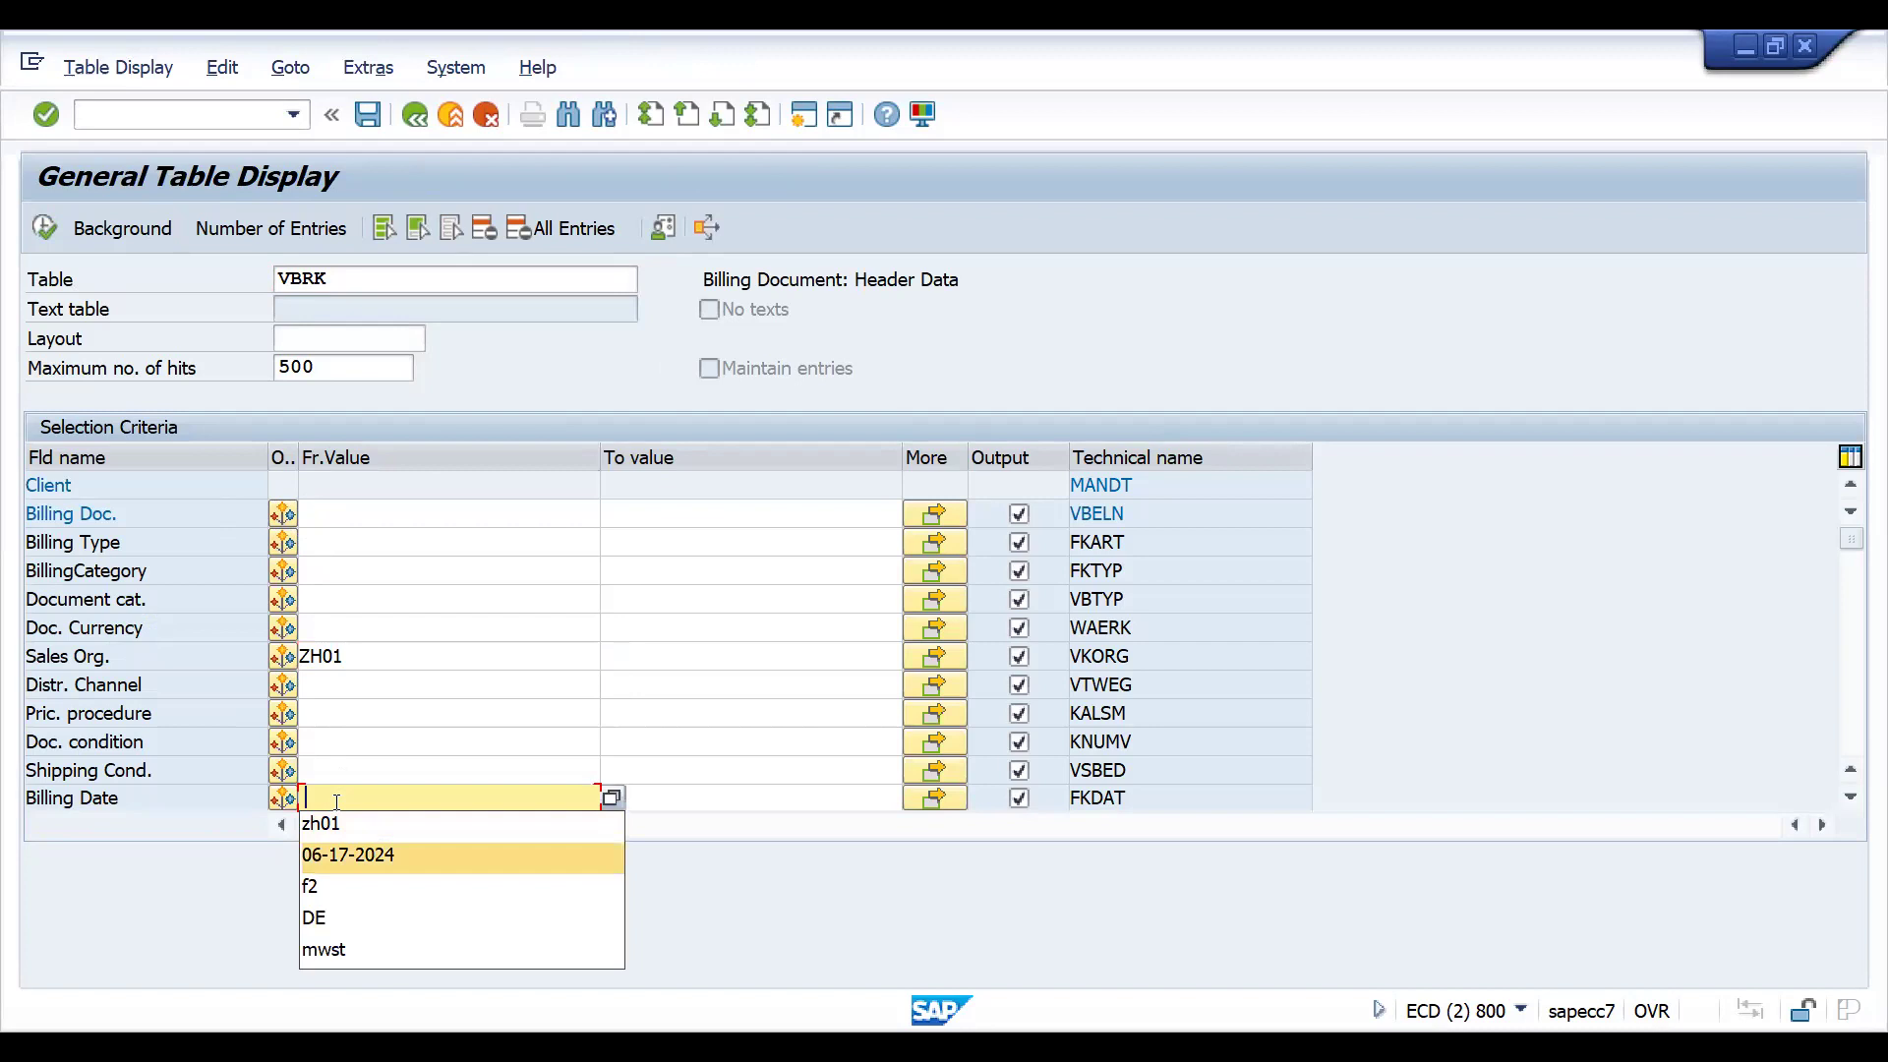
pyautogui.press('Return')
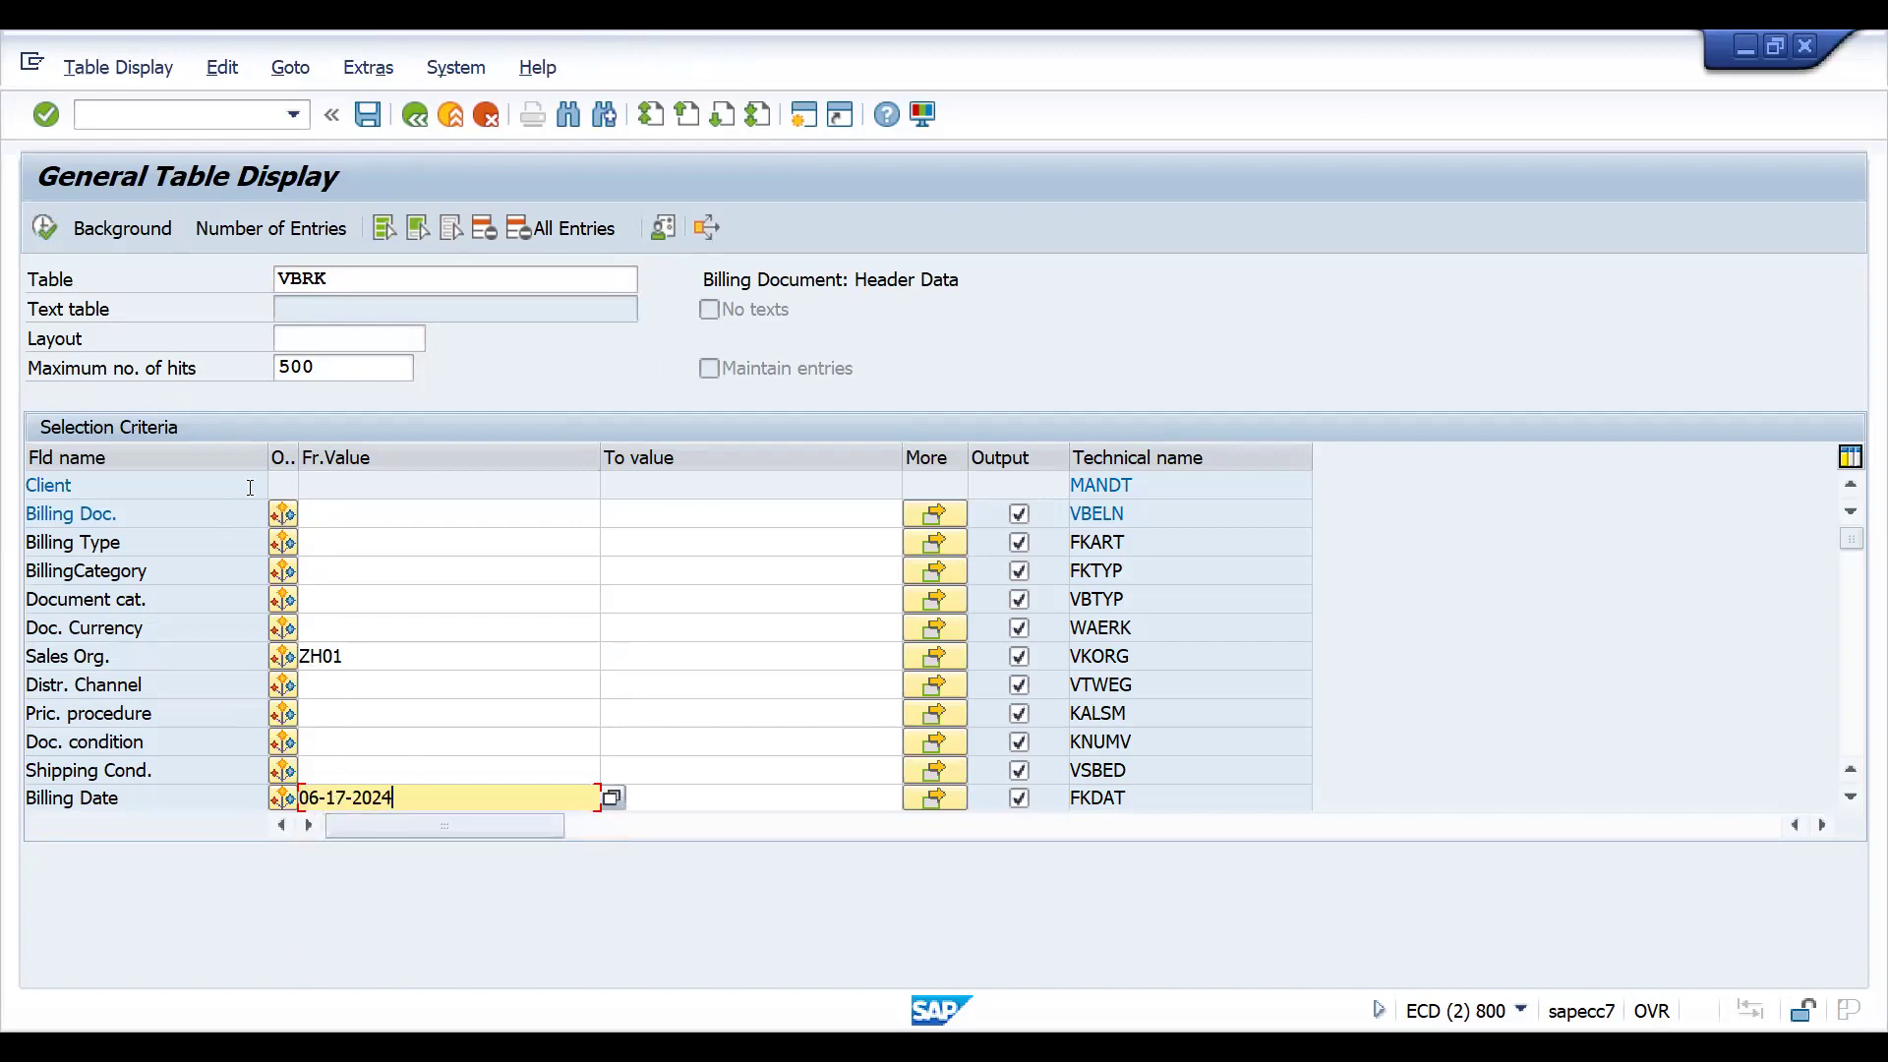
pyautogui.click(319, 537)
pyautogui.write('F2')
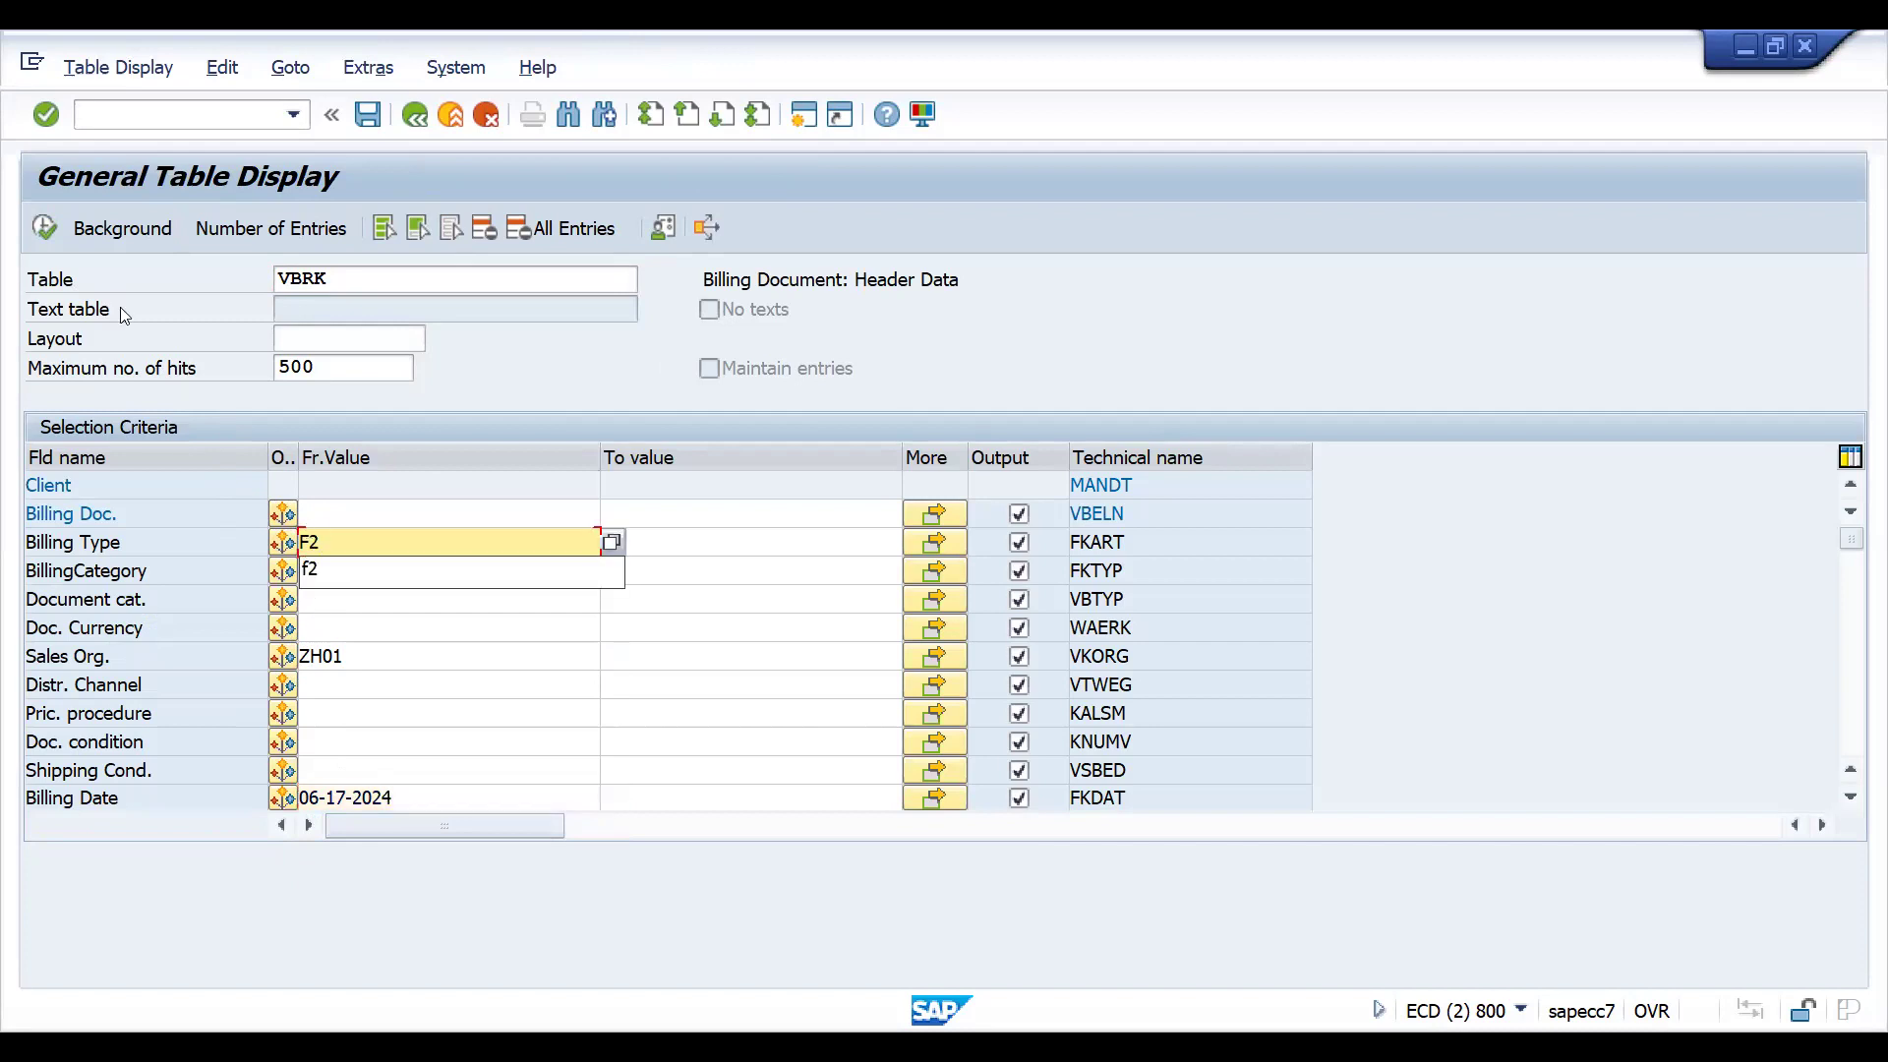
# Run the VBRK selection and total the Net Value column to 1.200,00.
pyautogui.click(42, 232)
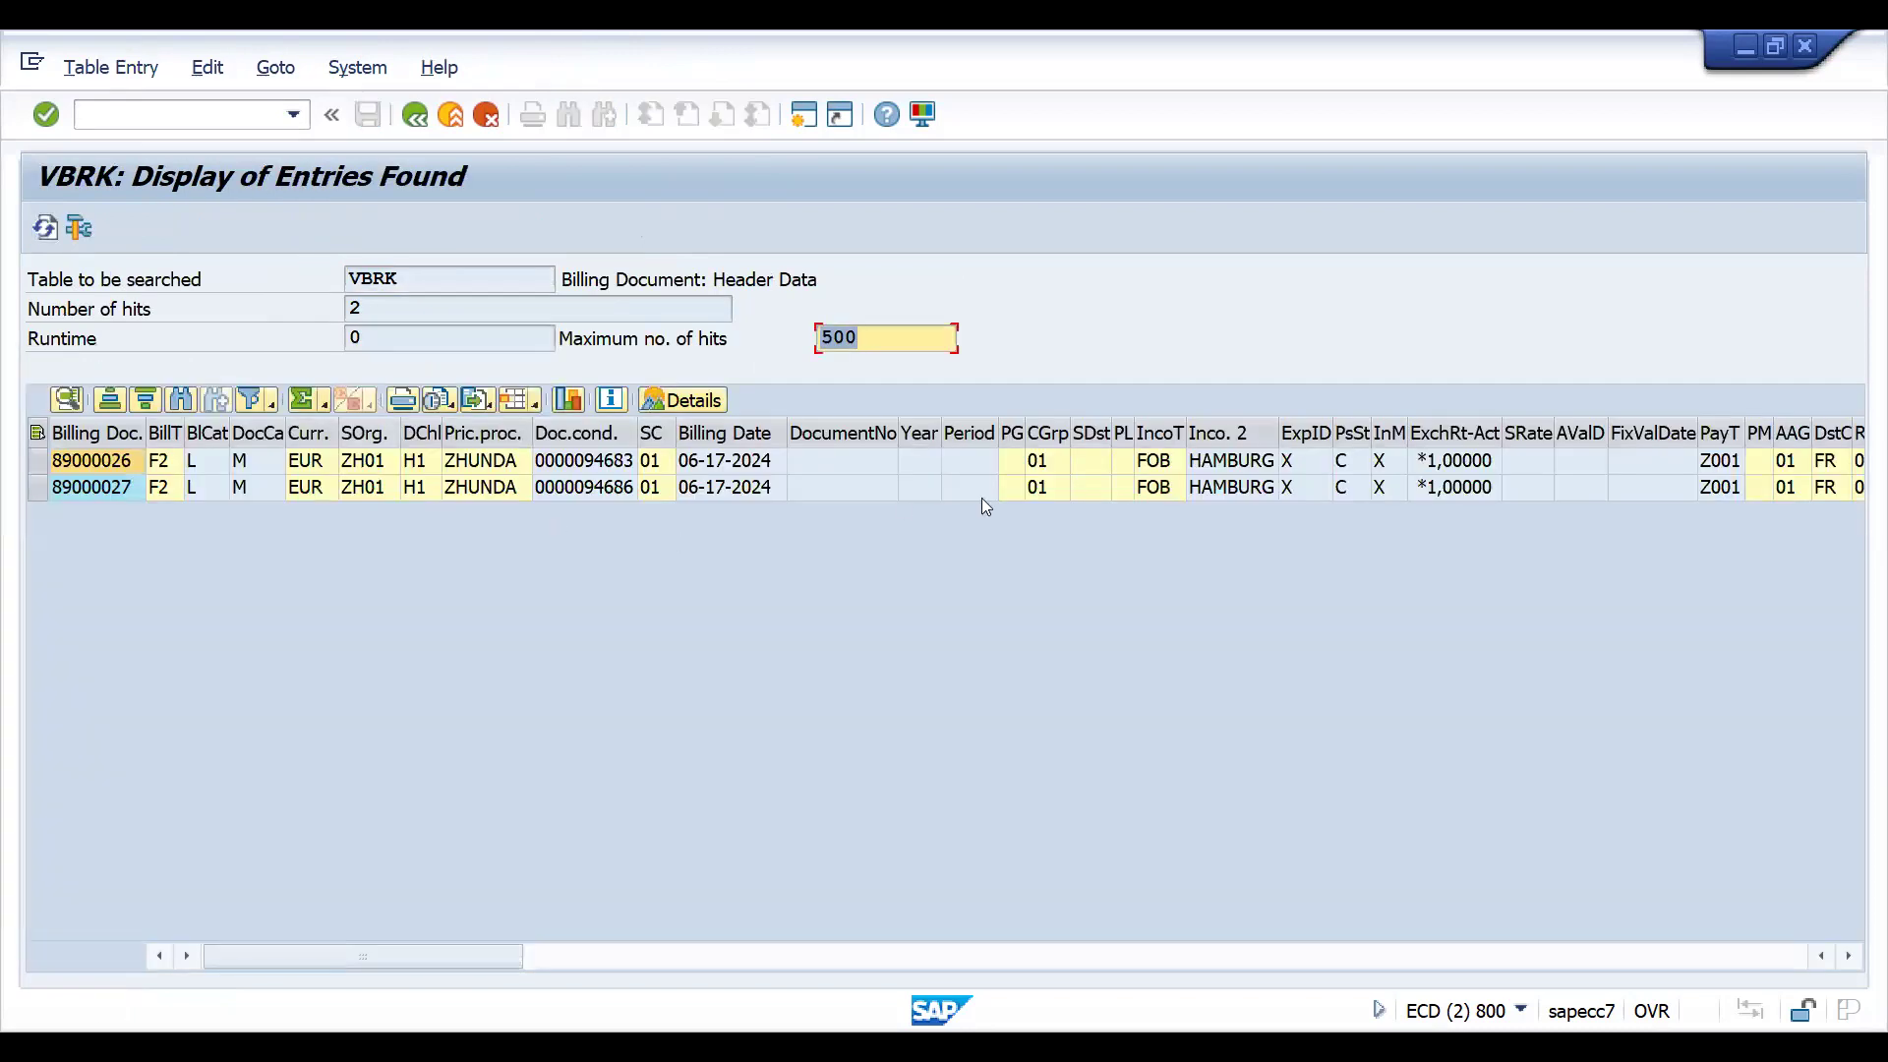
pyautogui.click(810, 959)
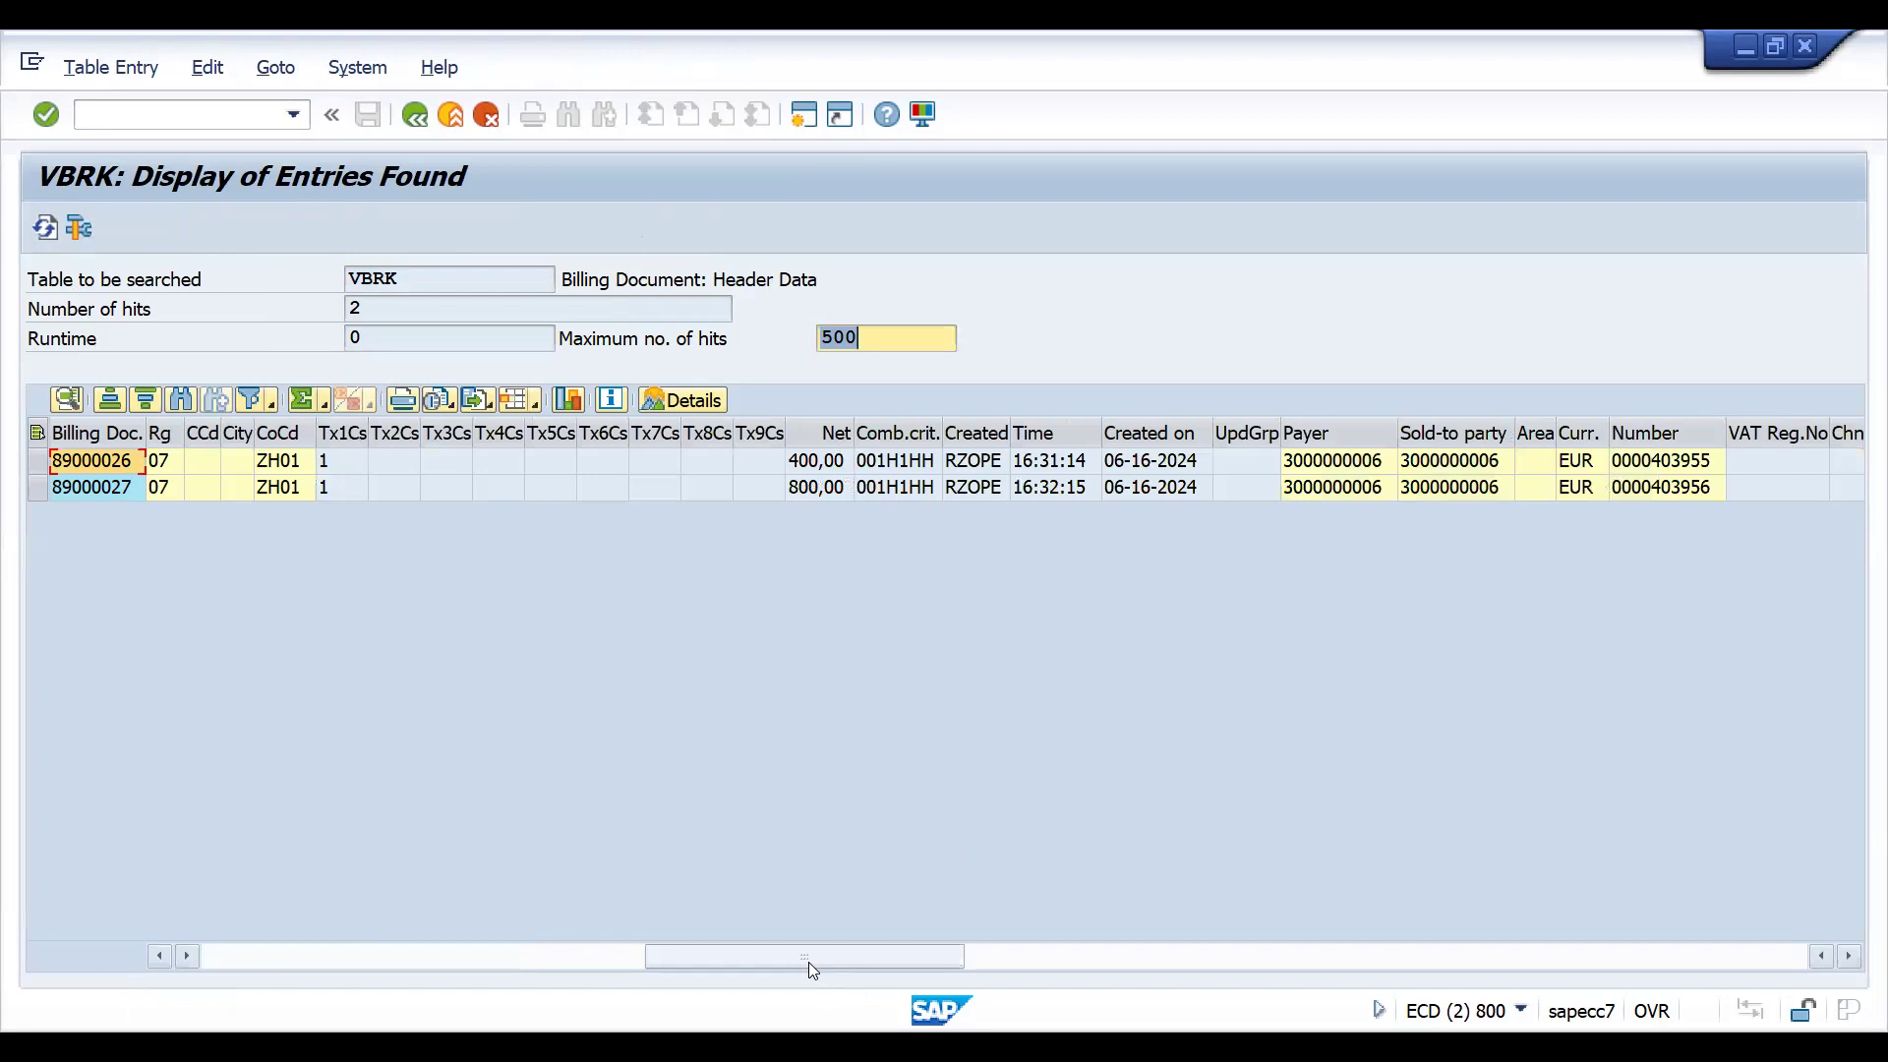
pyautogui.click(830, 433)
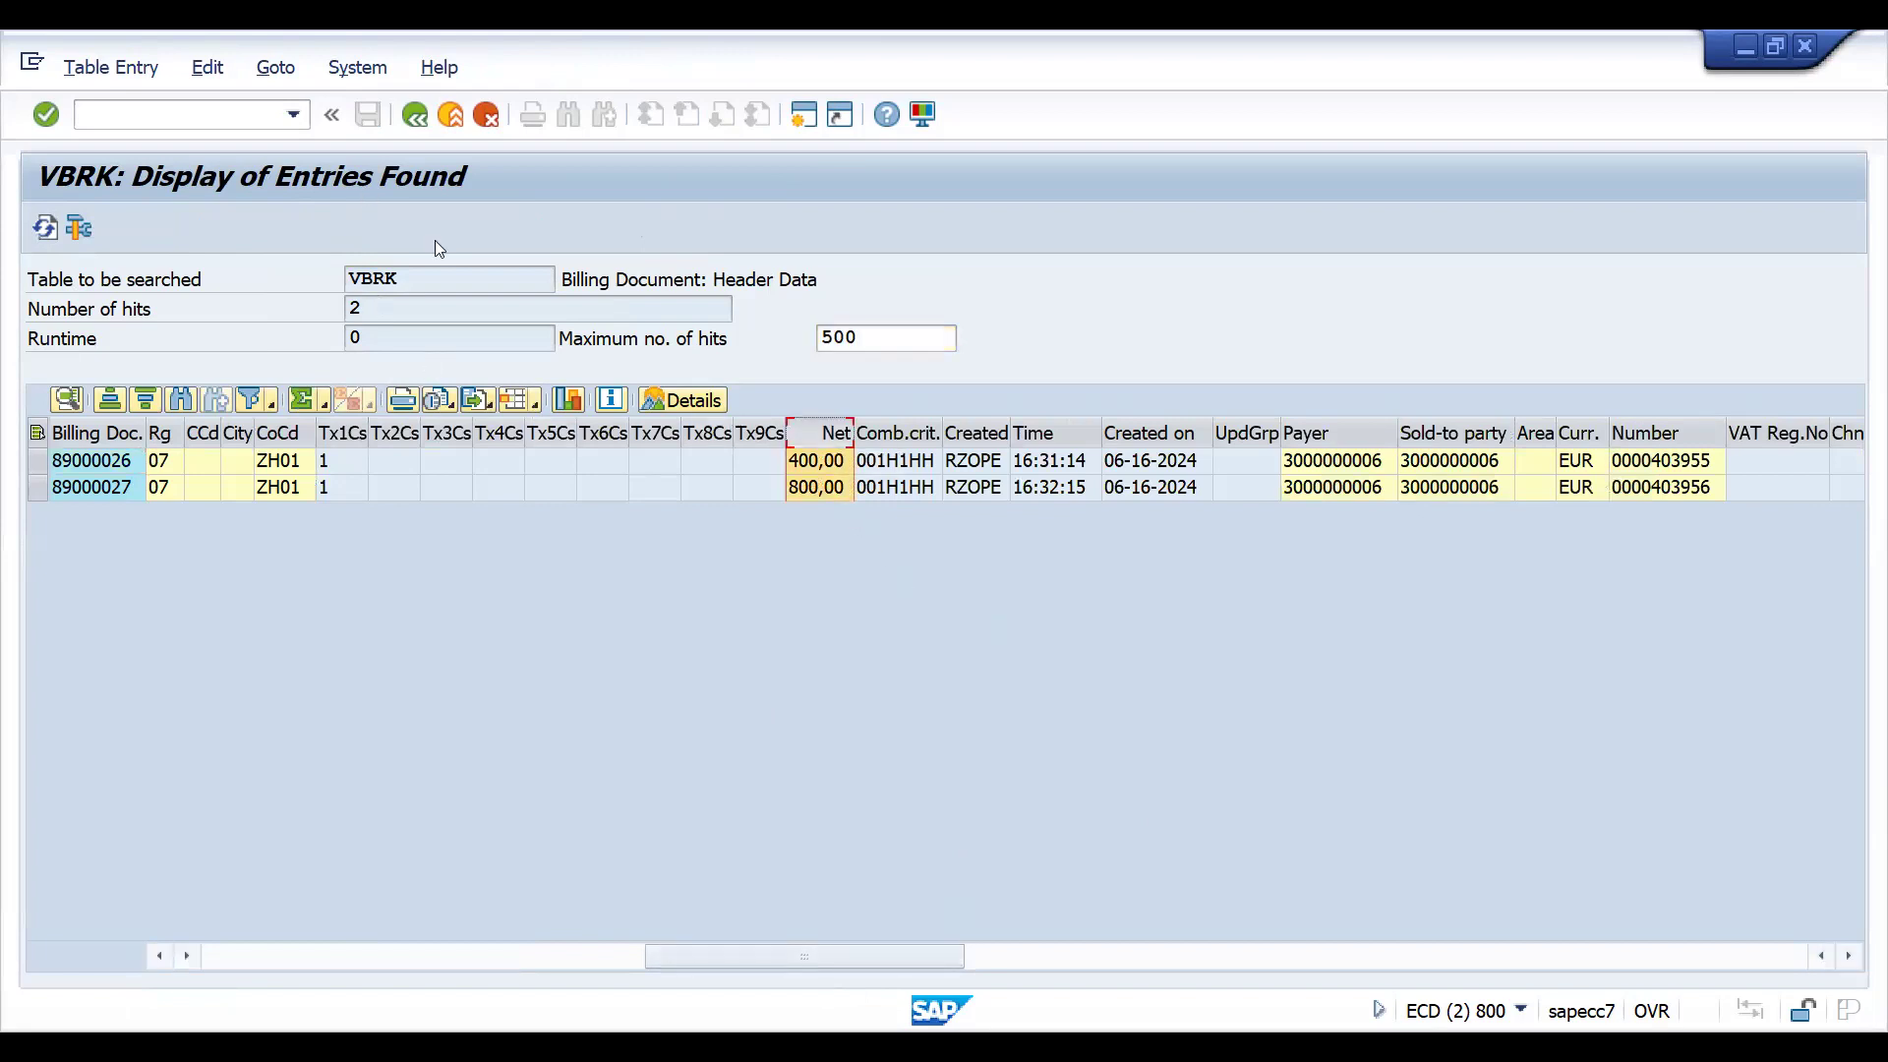
pyautogui.click(299, 400)
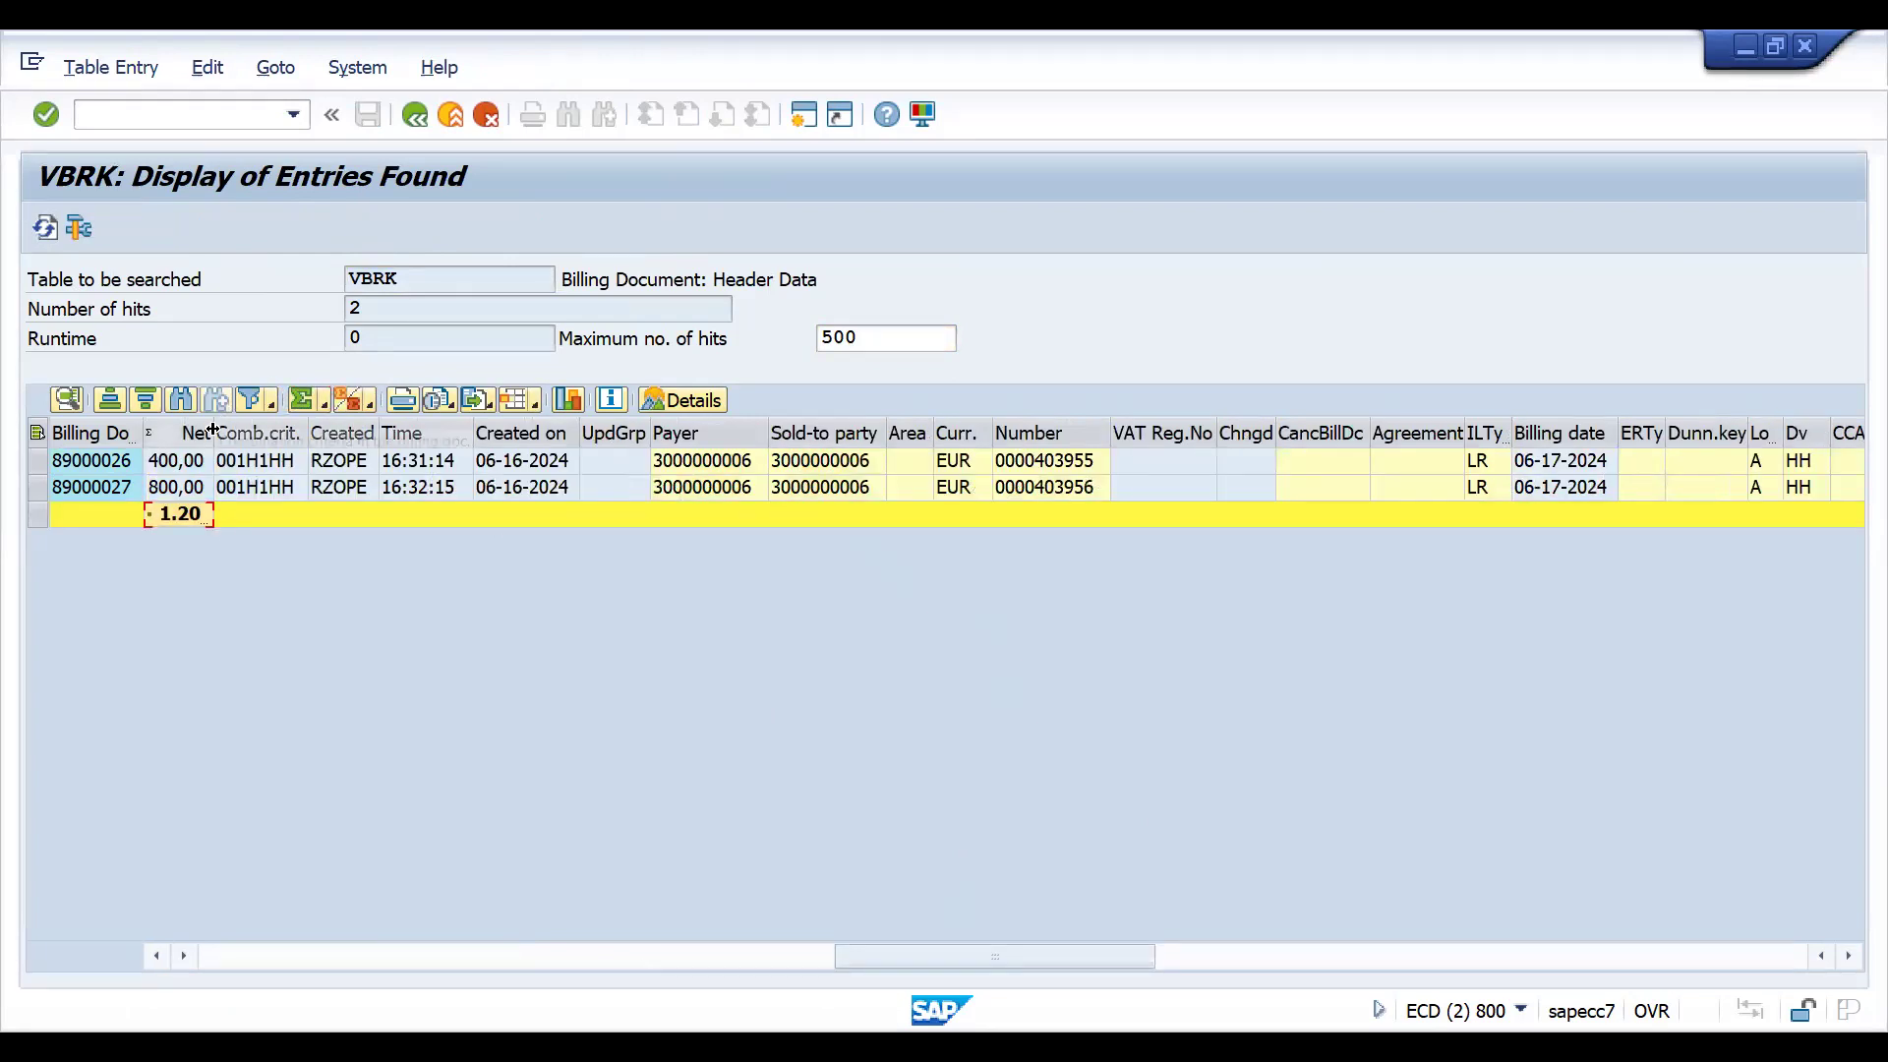
pyautogui.doubleClick(210, 434)
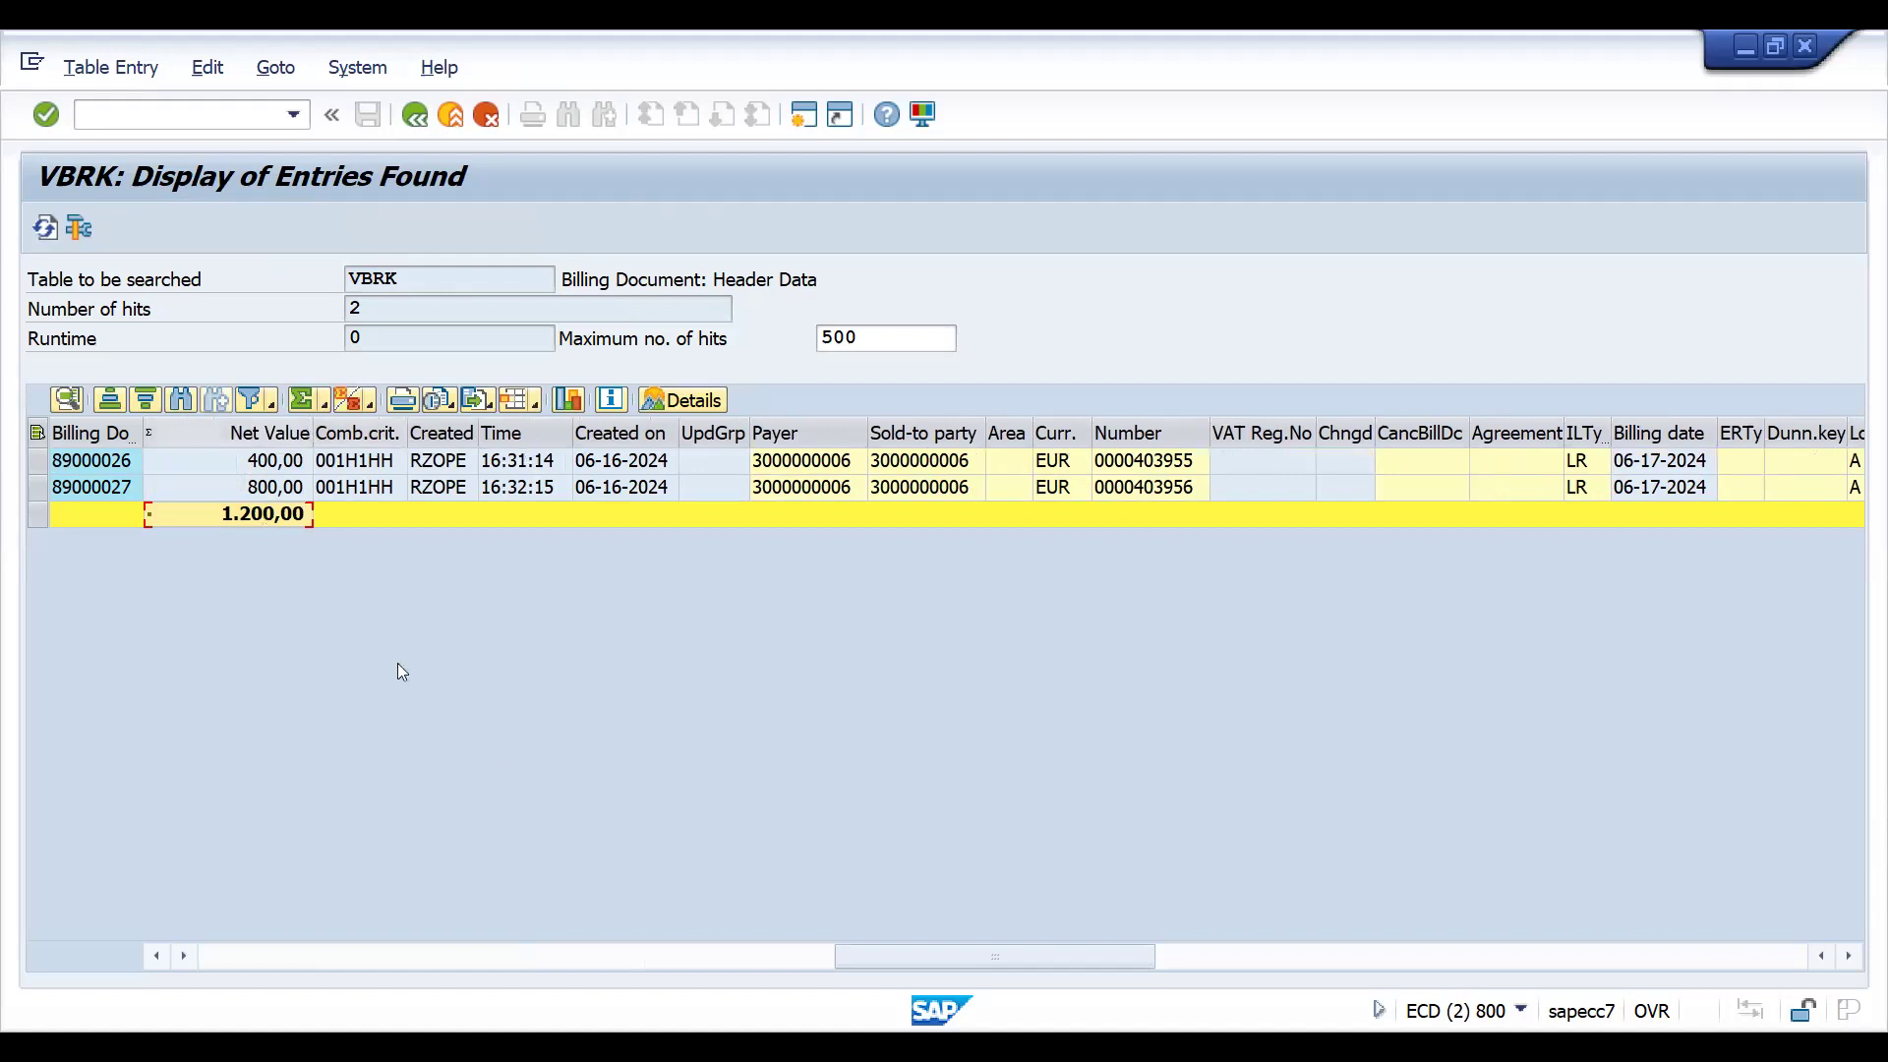
# Total the Tax column of both billing documents to 228,00.
pyautogui.click(1556, 954)
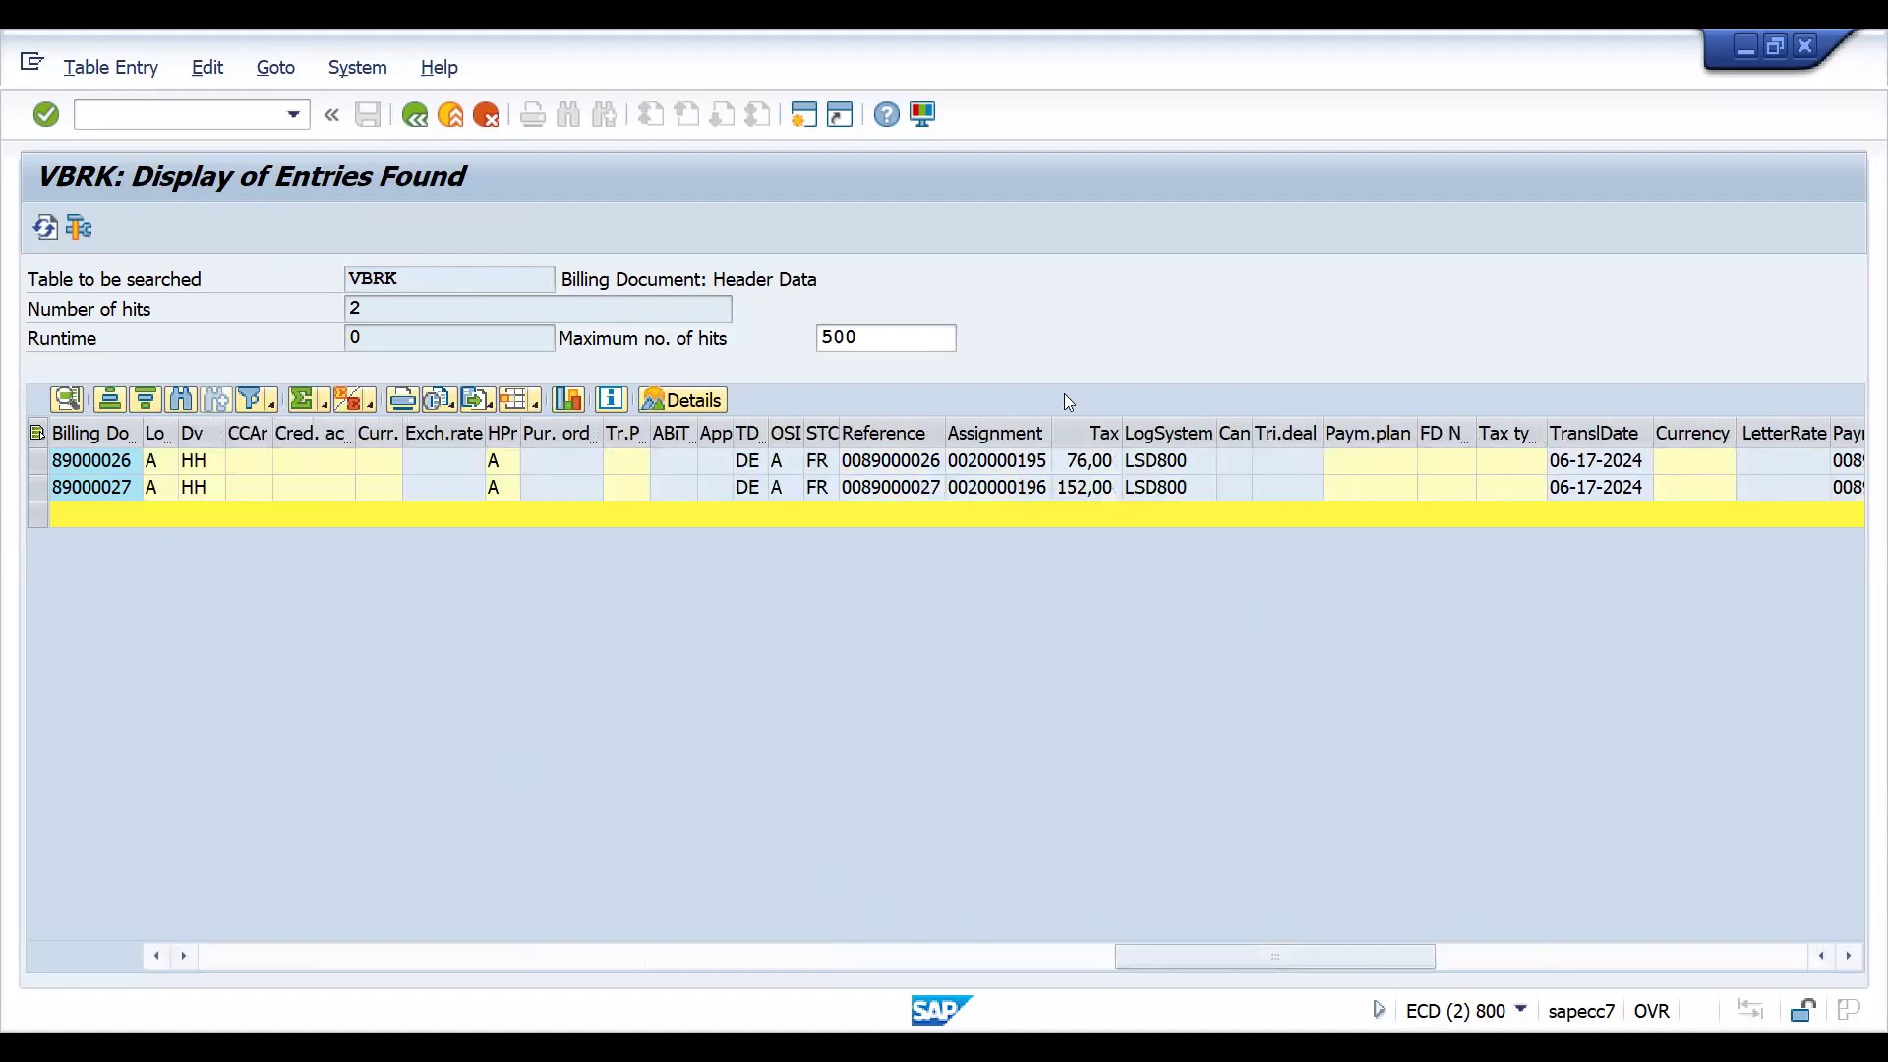
pyautogui.click(1086, 433)
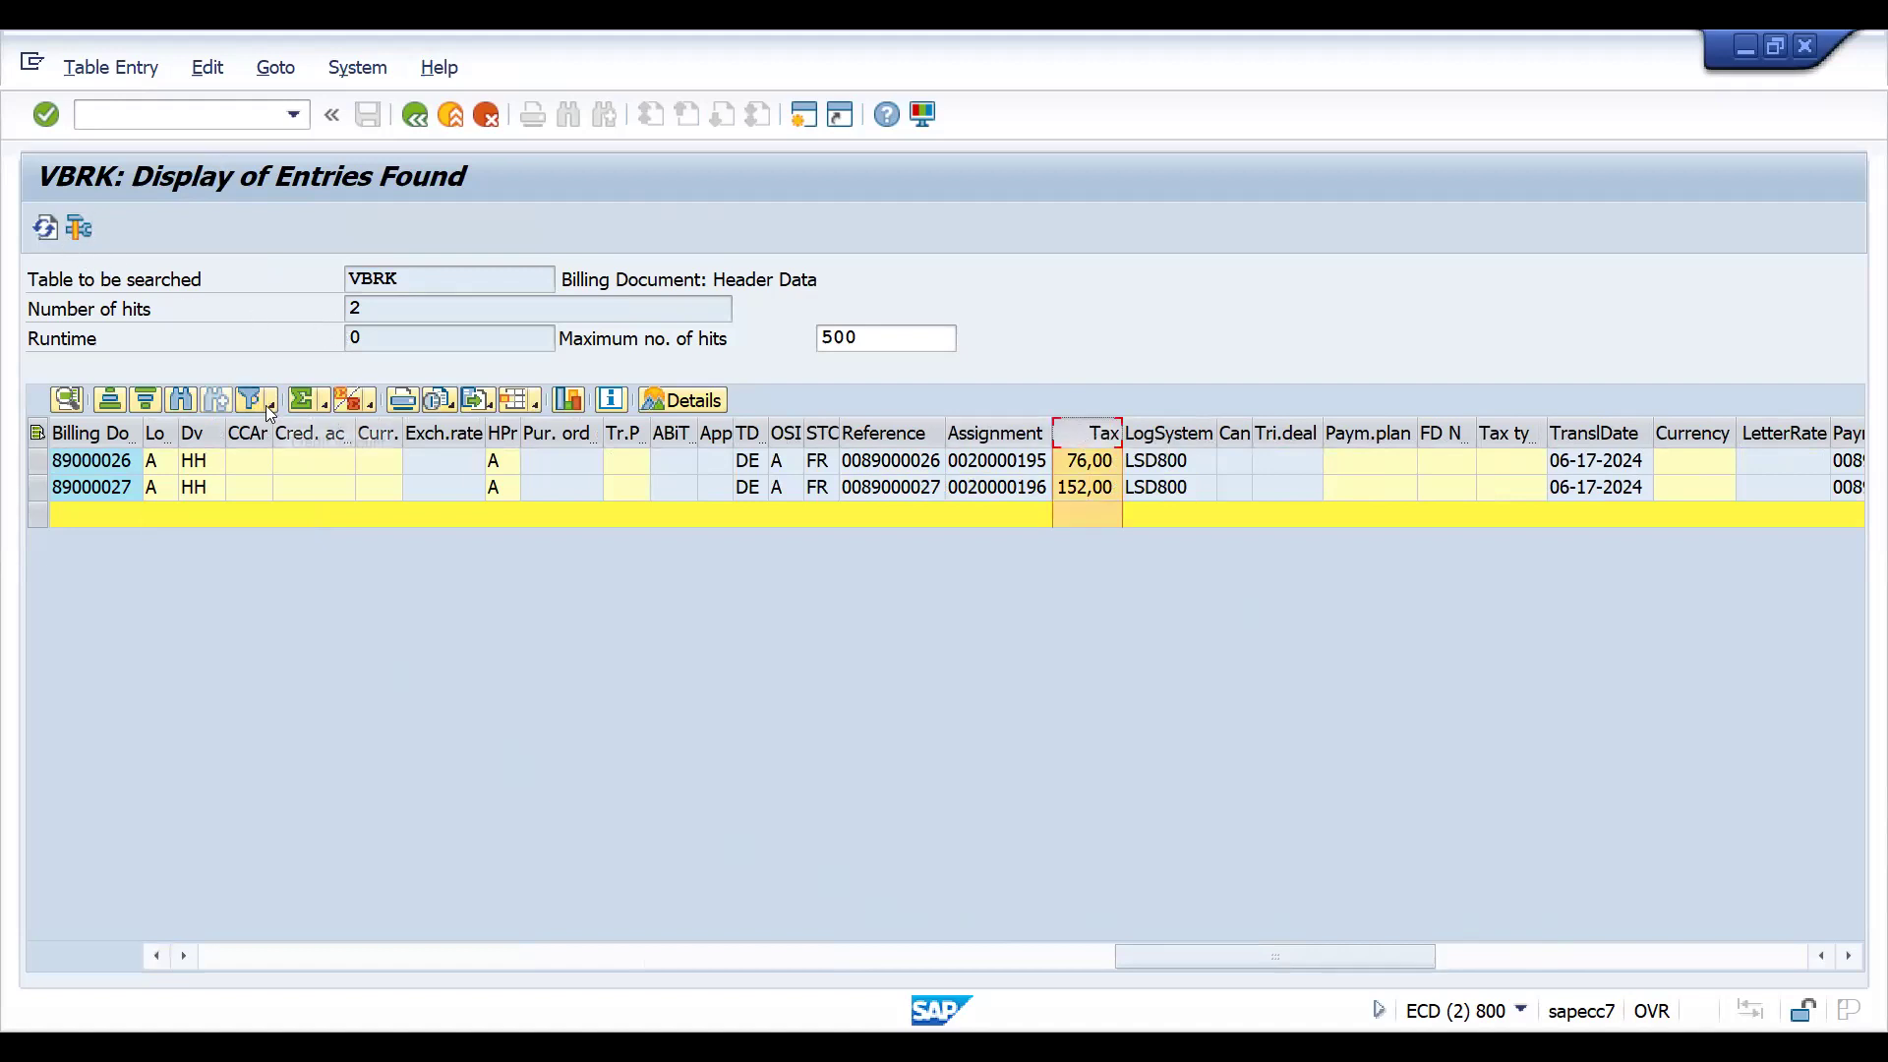
pyautogui.click(301, 401)
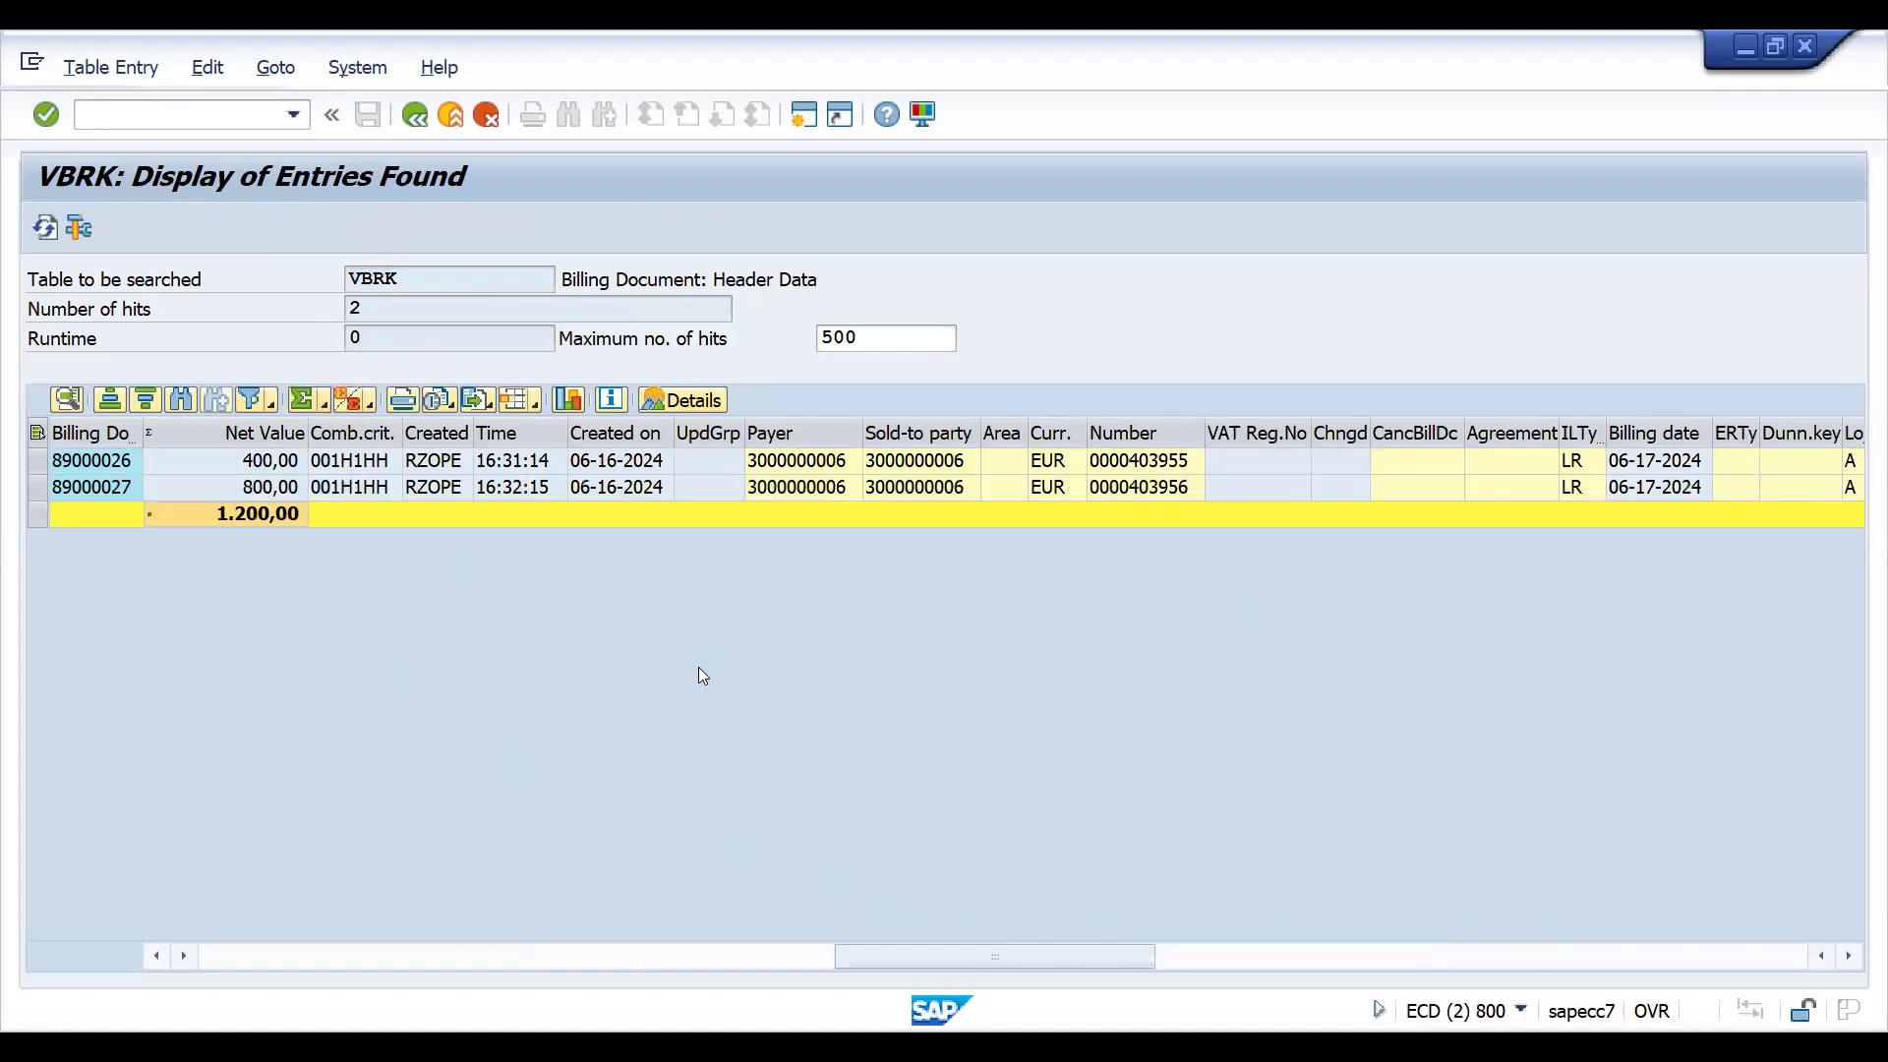
pyautogui.click(561, 518)
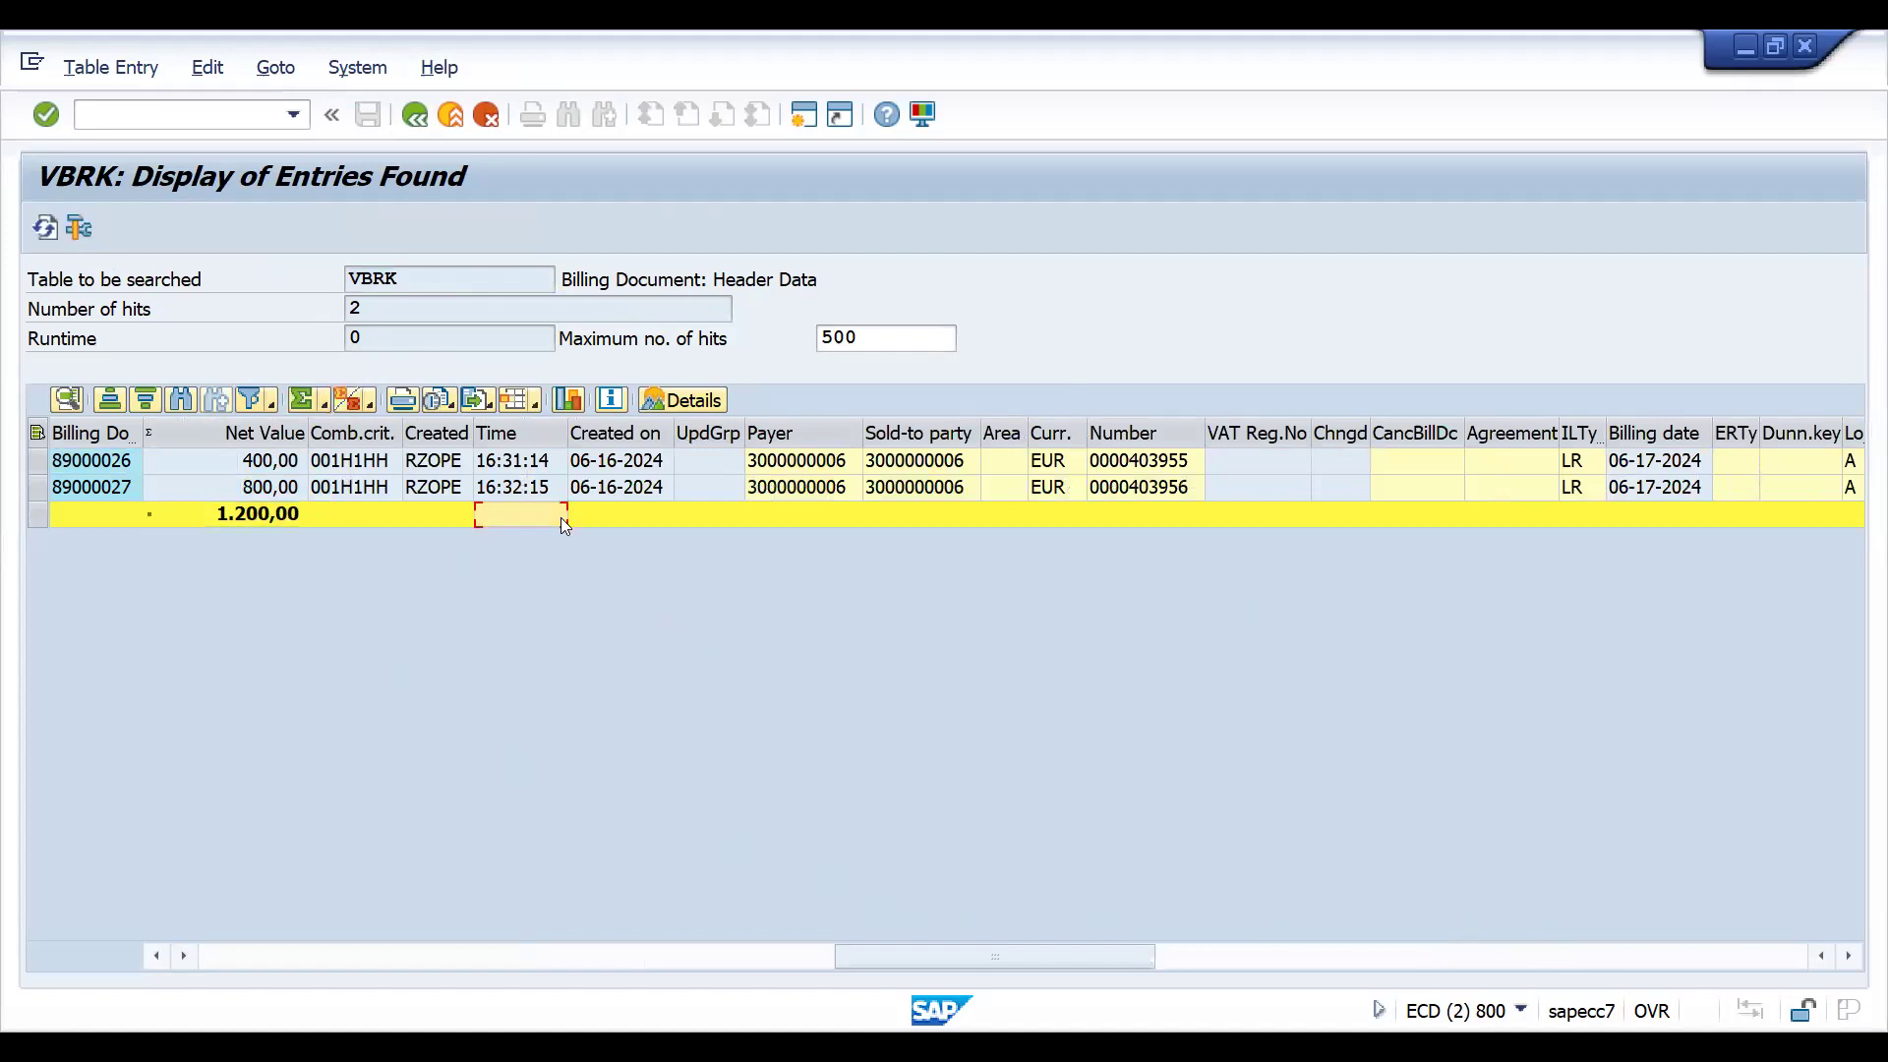
pyautogui.press('Right')
pyautogui.press('Right')
pyautogui.press('Right')
pyautogui.press('Right')
pyautogui.press('Right')
pyautogui.press('Right')
pyautogui.press('Right')
pyautogui.press('Right')
pyautogui.press('Right')
pyautogui.press('Right')
pyautogui.press('Right')
pyautogui.press('Right')
pyautogui.press('Right')
pyautogui.press('Right')
pyautogui.press('Right')
pyautogui.press('Right')
pyautogui.press('Right')
pyautogui.press('Right')
pyautogui.press('Right')
pyautogui.press('Right')
pyautogui.press('Right')
pyautogui.press('Right')
pyautogui.press('Right')
pyautogui.press('Right')
pyautogui.press('Right')
pyautogui.press('Right')
pyautogui.press('Right')
pyautogui.press('Right')
pyautogui.press('Right')
pyautogui.press('Right')
pyautogui.press('Right')
pyautogui.press('Right')
pyautogui.press('Right')
pyautogui.press('Right')
pyautogui.press('Right')
pyautogui.press('Right')
pyautogui.press('Right')
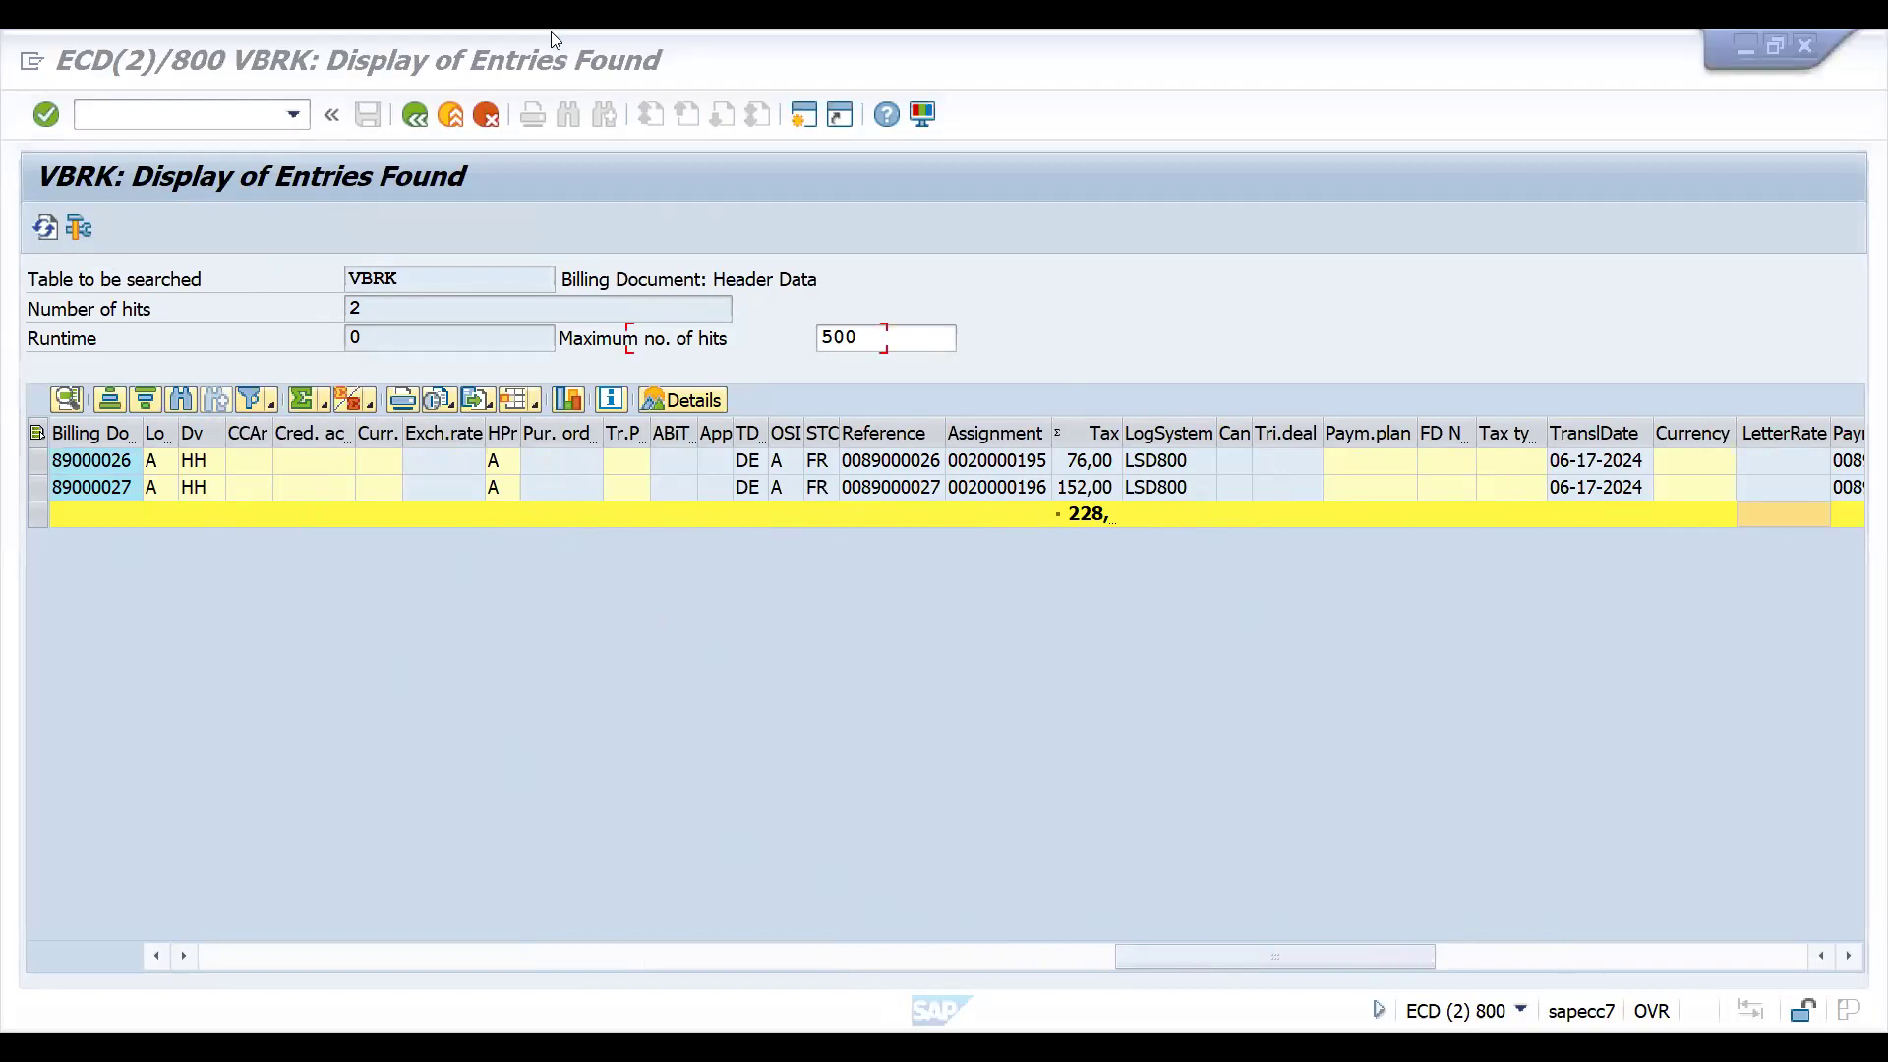
pyautogui.hotkey('alt', 'Tab')
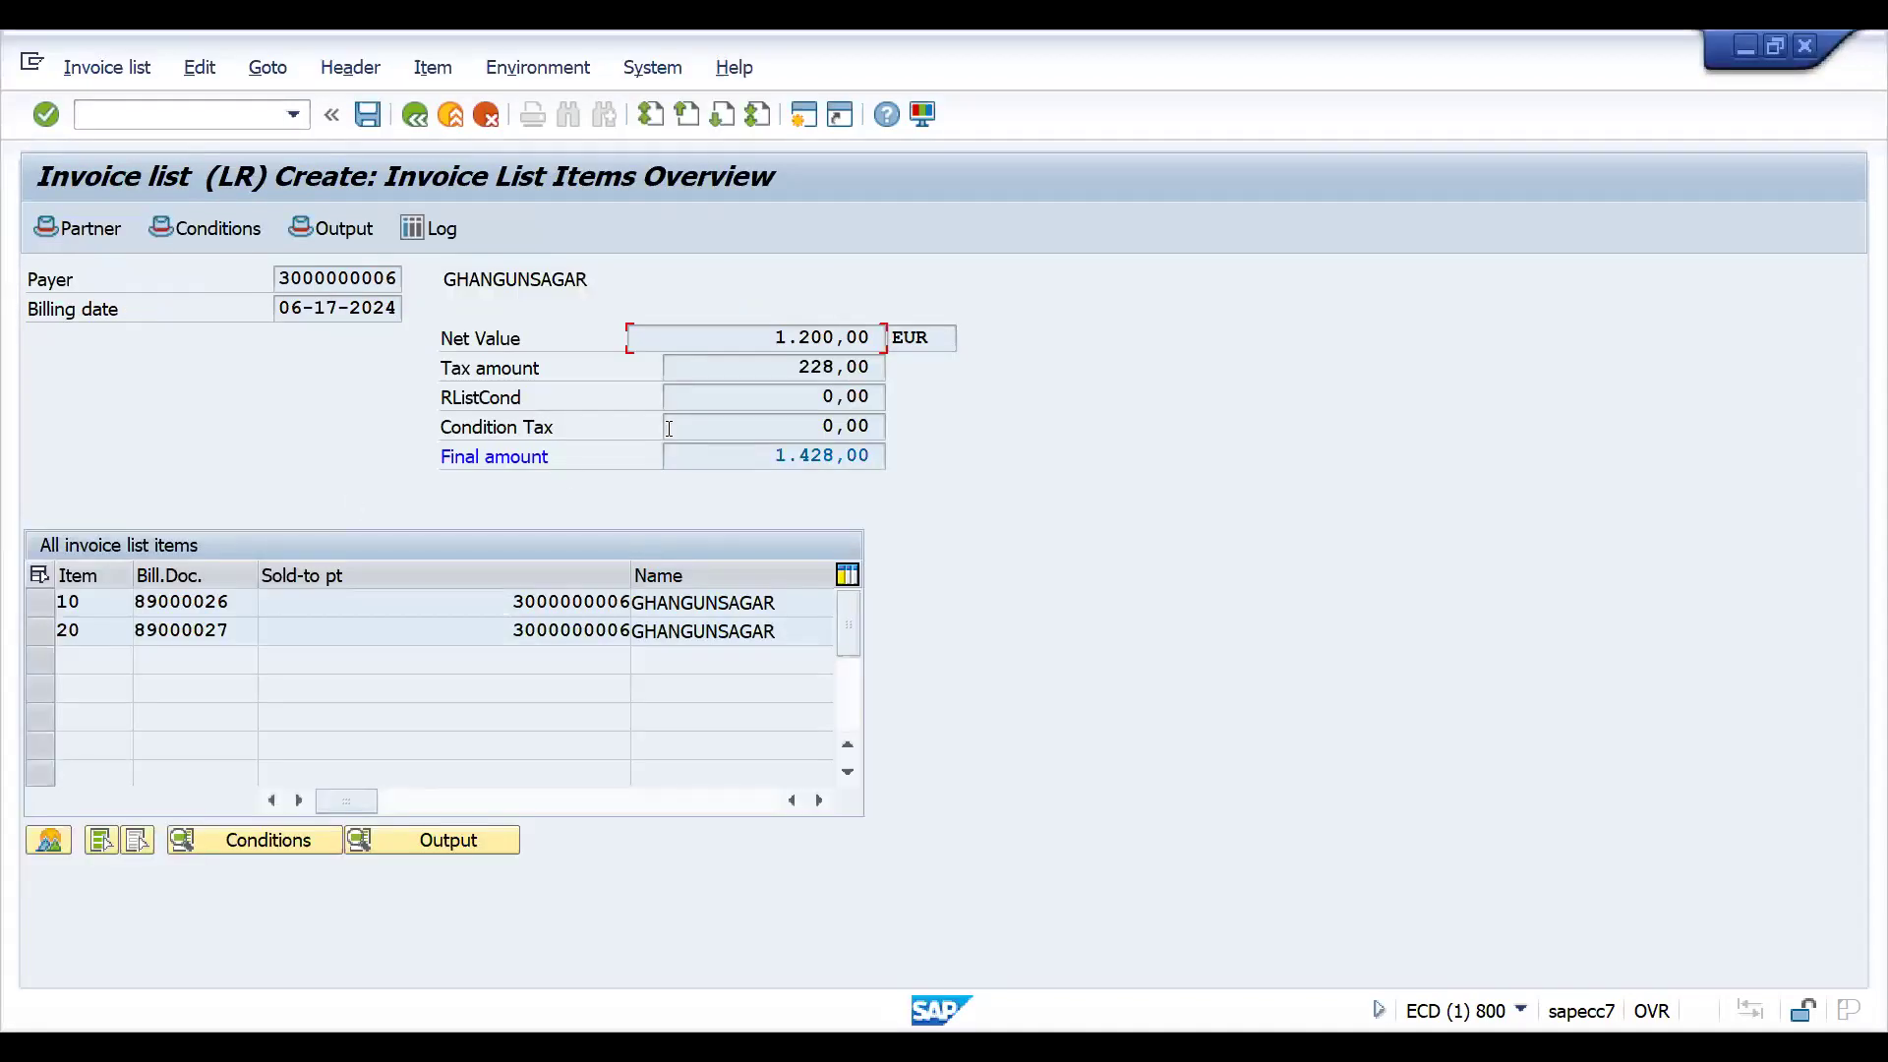
# Open pricing procedures via V/08, jump to ZHUNDA and display its Control steps.
pyautogui.click(175, 111)
pyautogui.write('/NV/08')
pyautogui.press('Return')
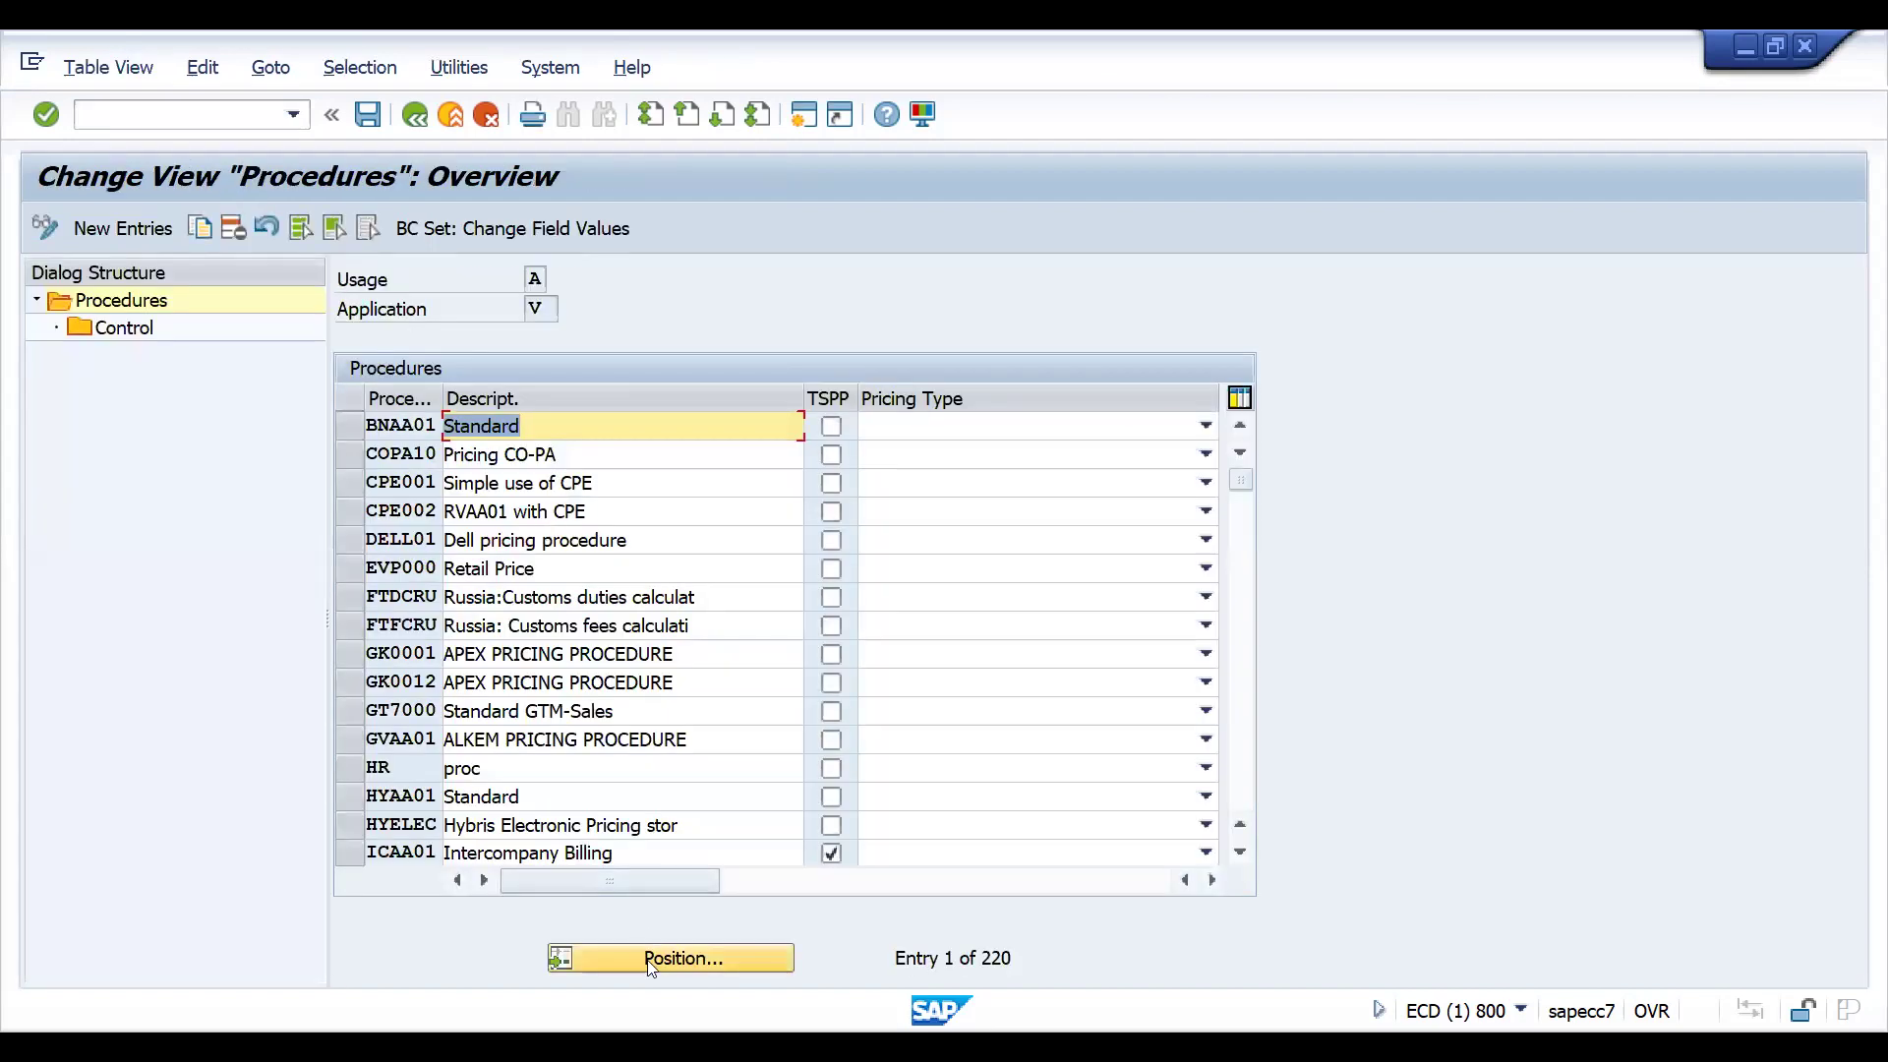
pyautogui.click(651, 960)
pyautogui.write('ZHU')
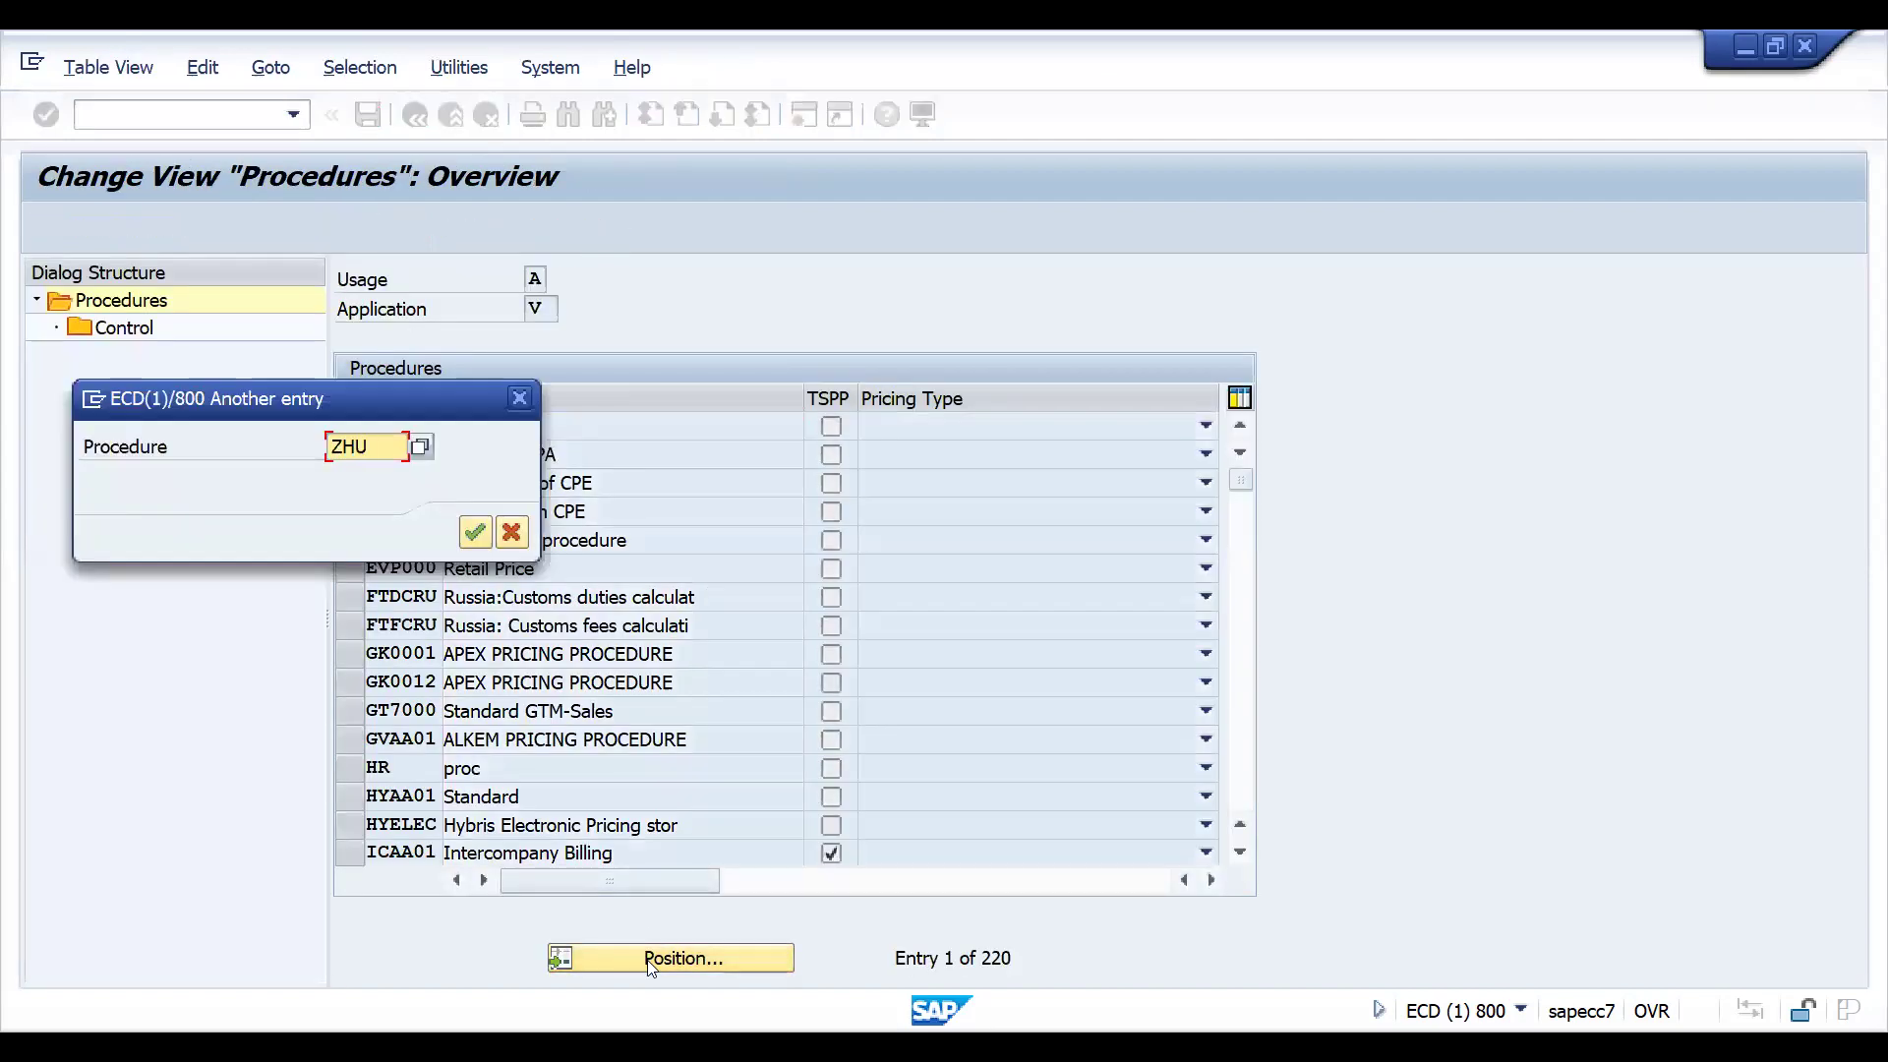
pyautogui.press('Return')
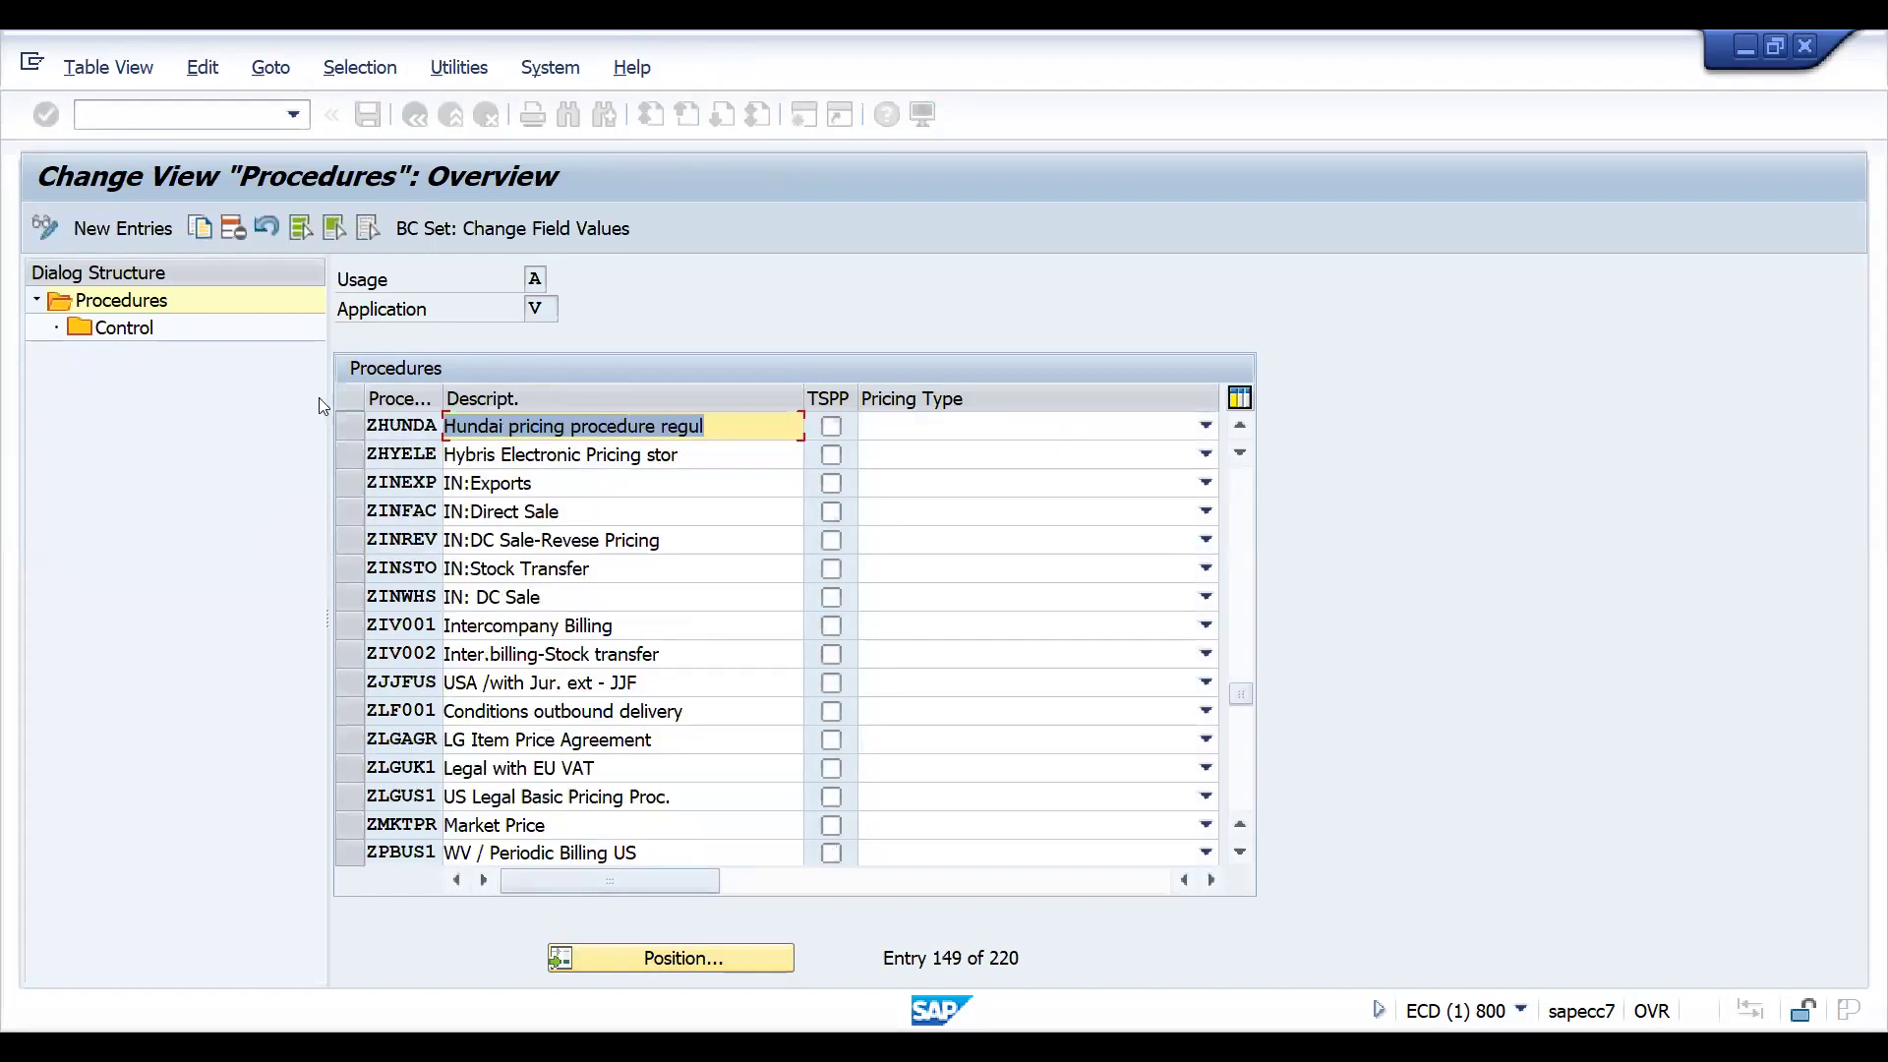
pyautogui.click(350, 422)
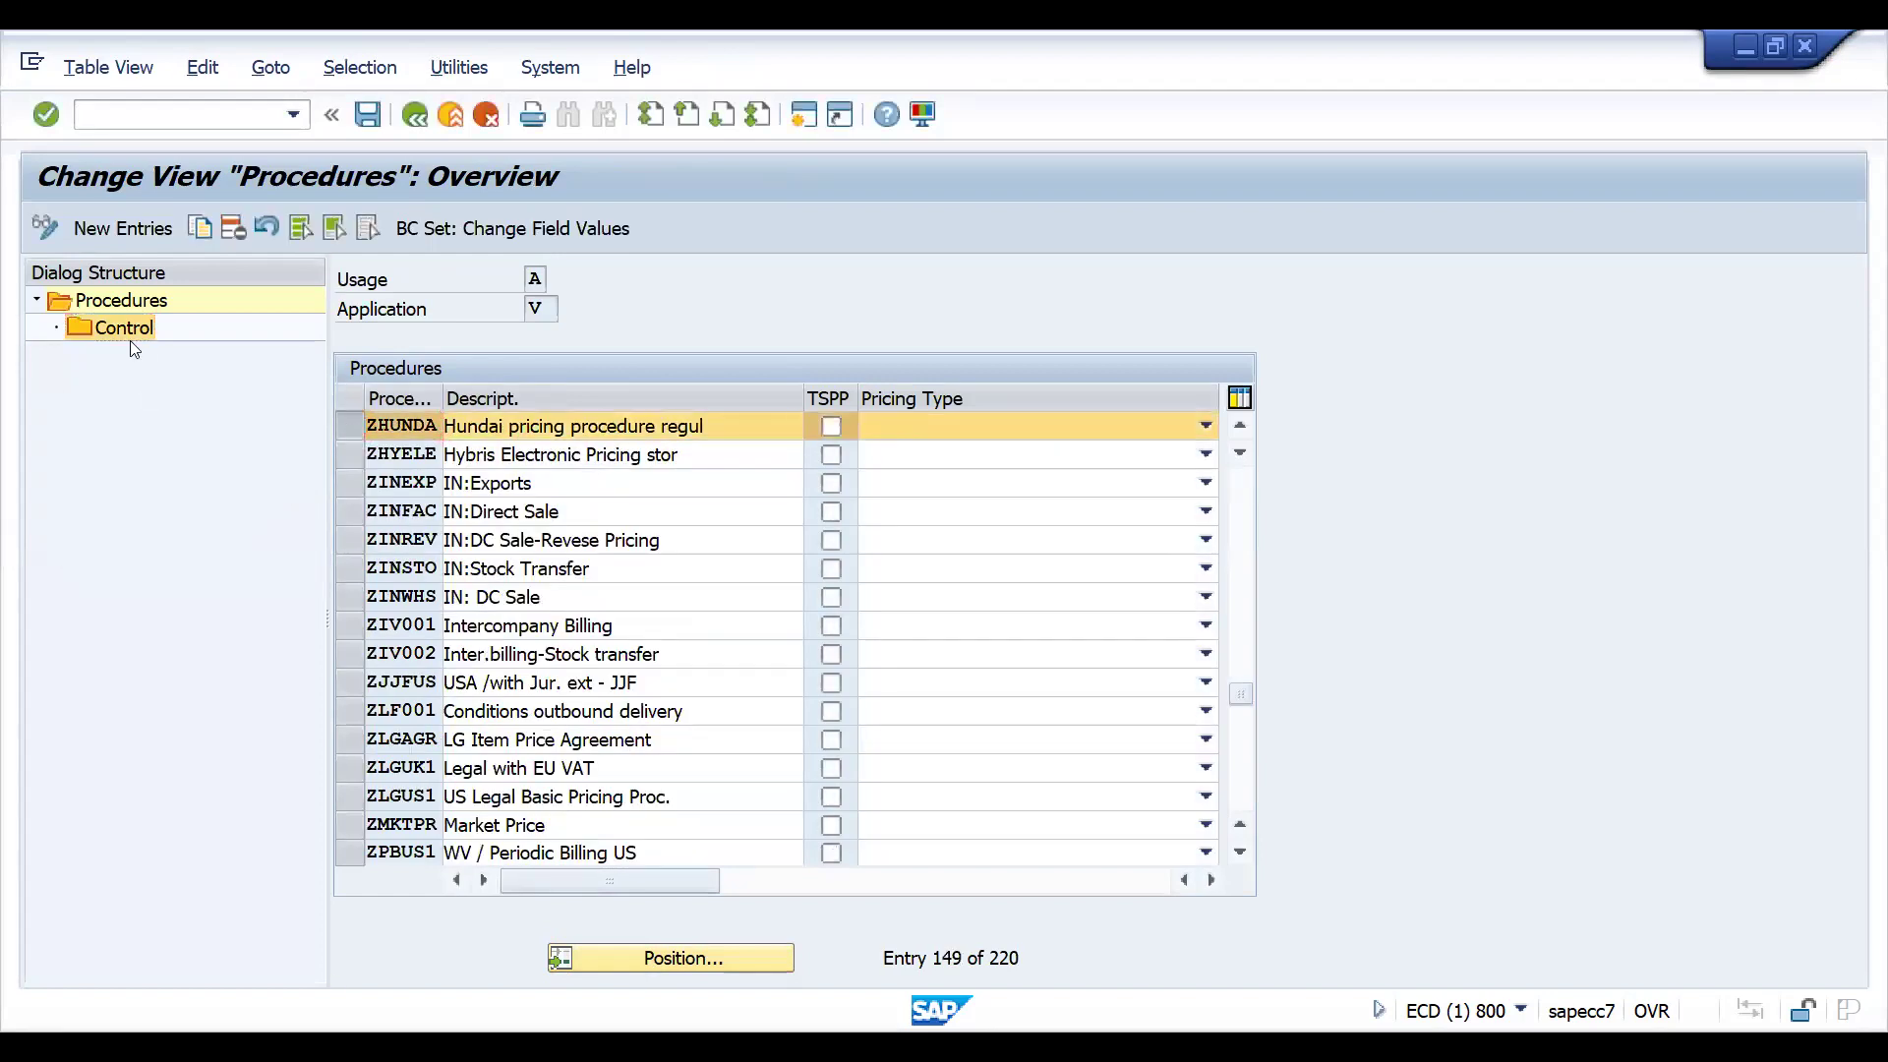
pyautogui.doubleClick(129, 341)
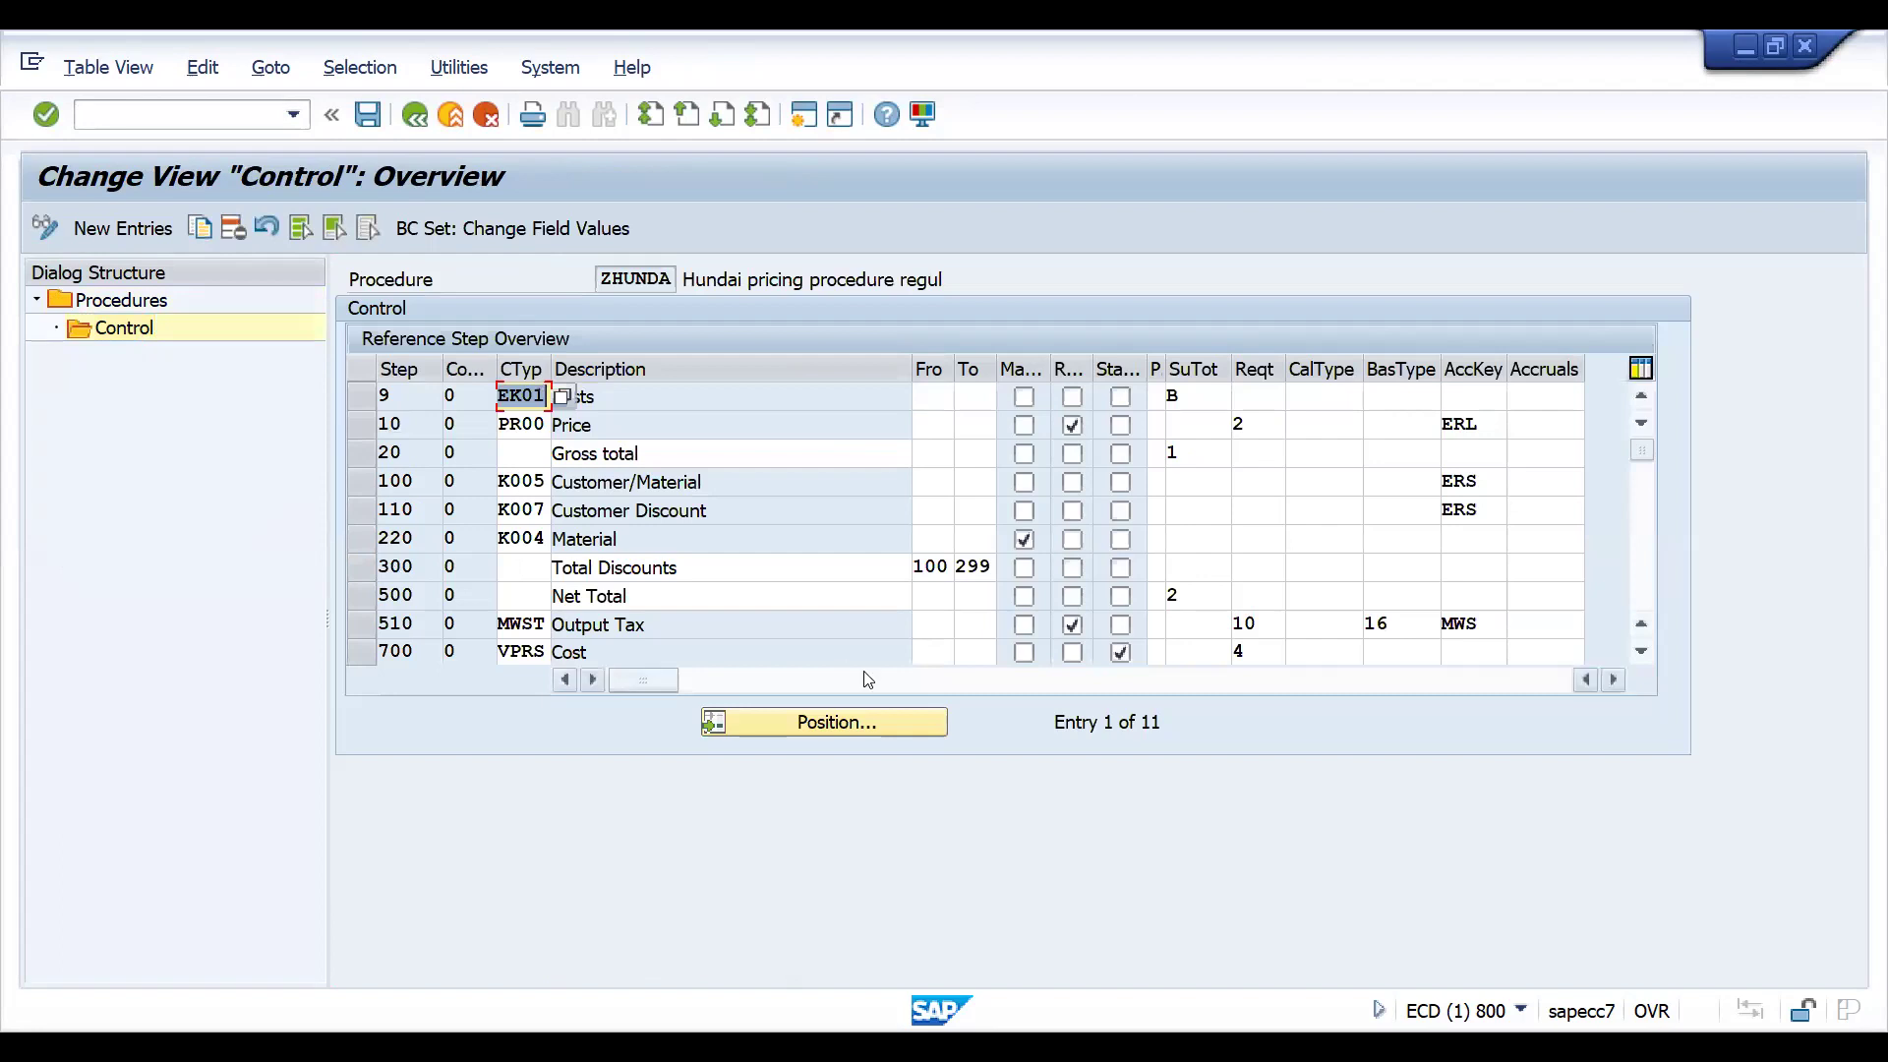
pyautogui.click(1642, 657)
pyautogui.click(1642, 653)
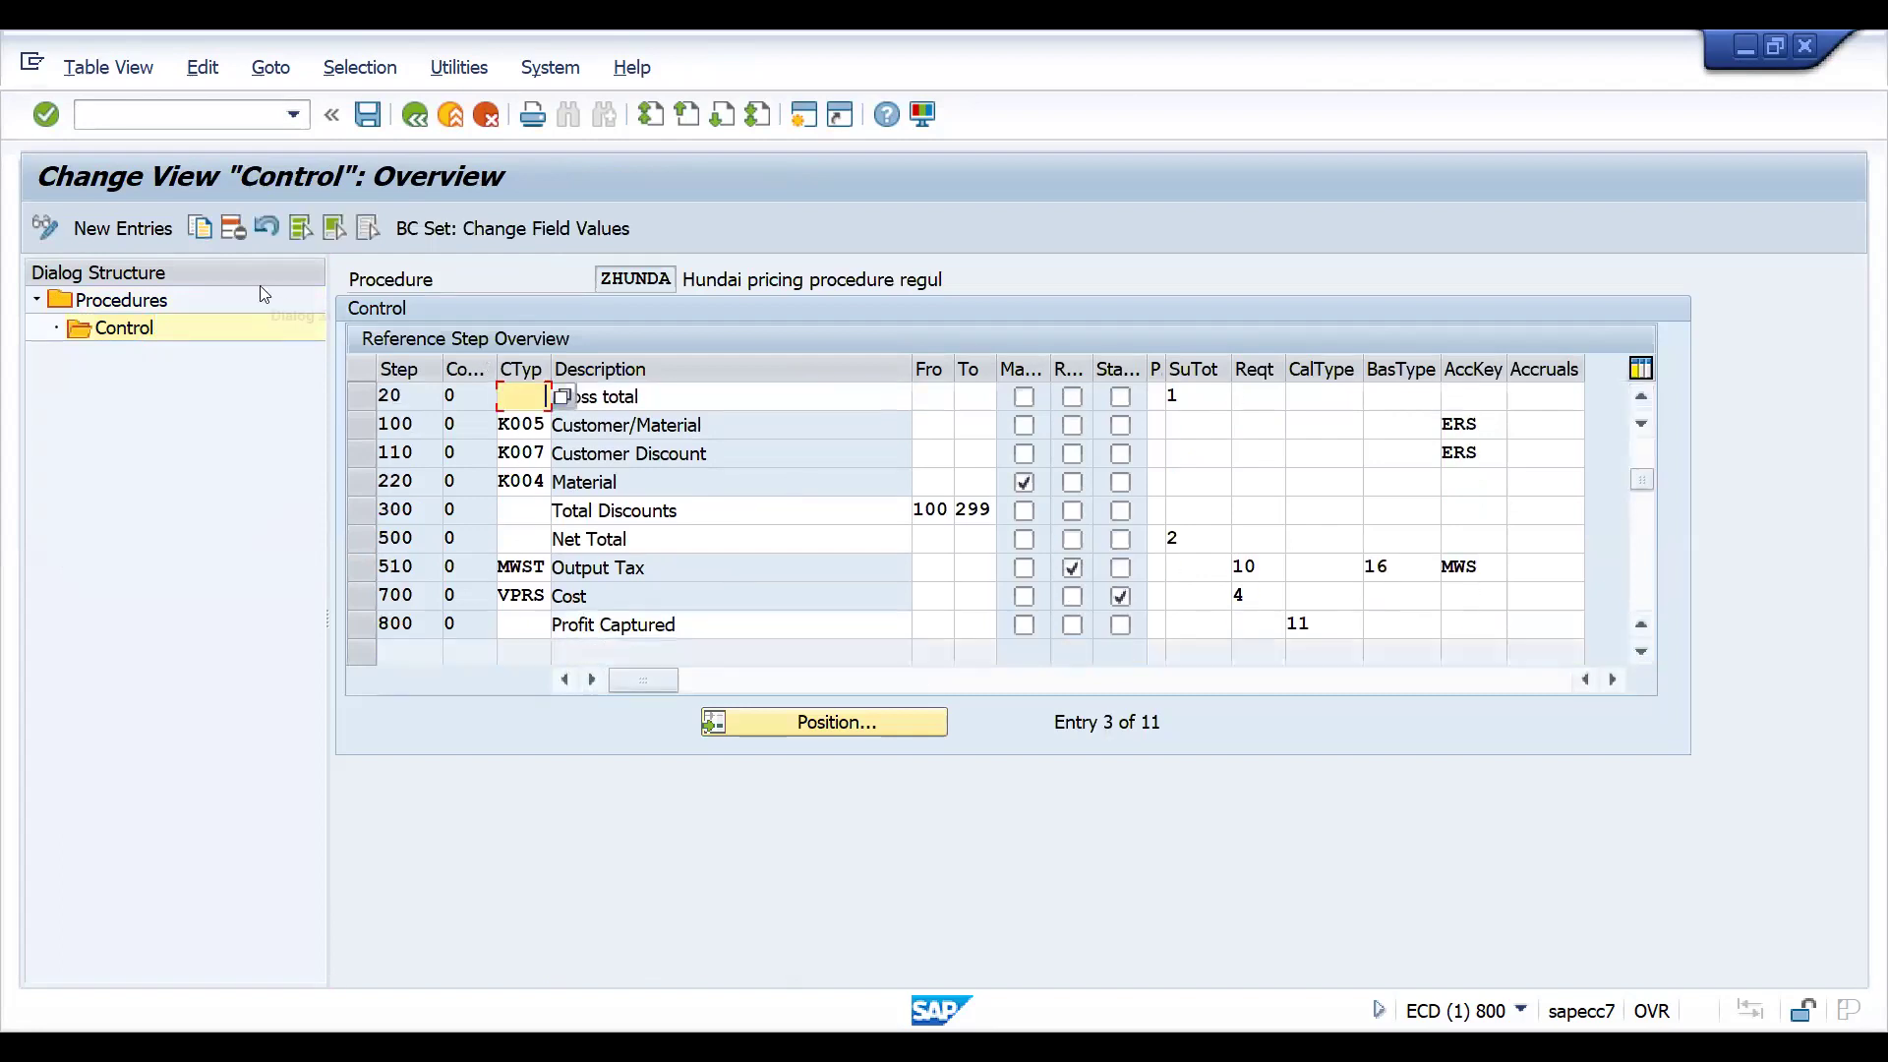
# Add new step 600 with condition type RL00 and accept its standard proposal.
pyautogui.click(137, 232)
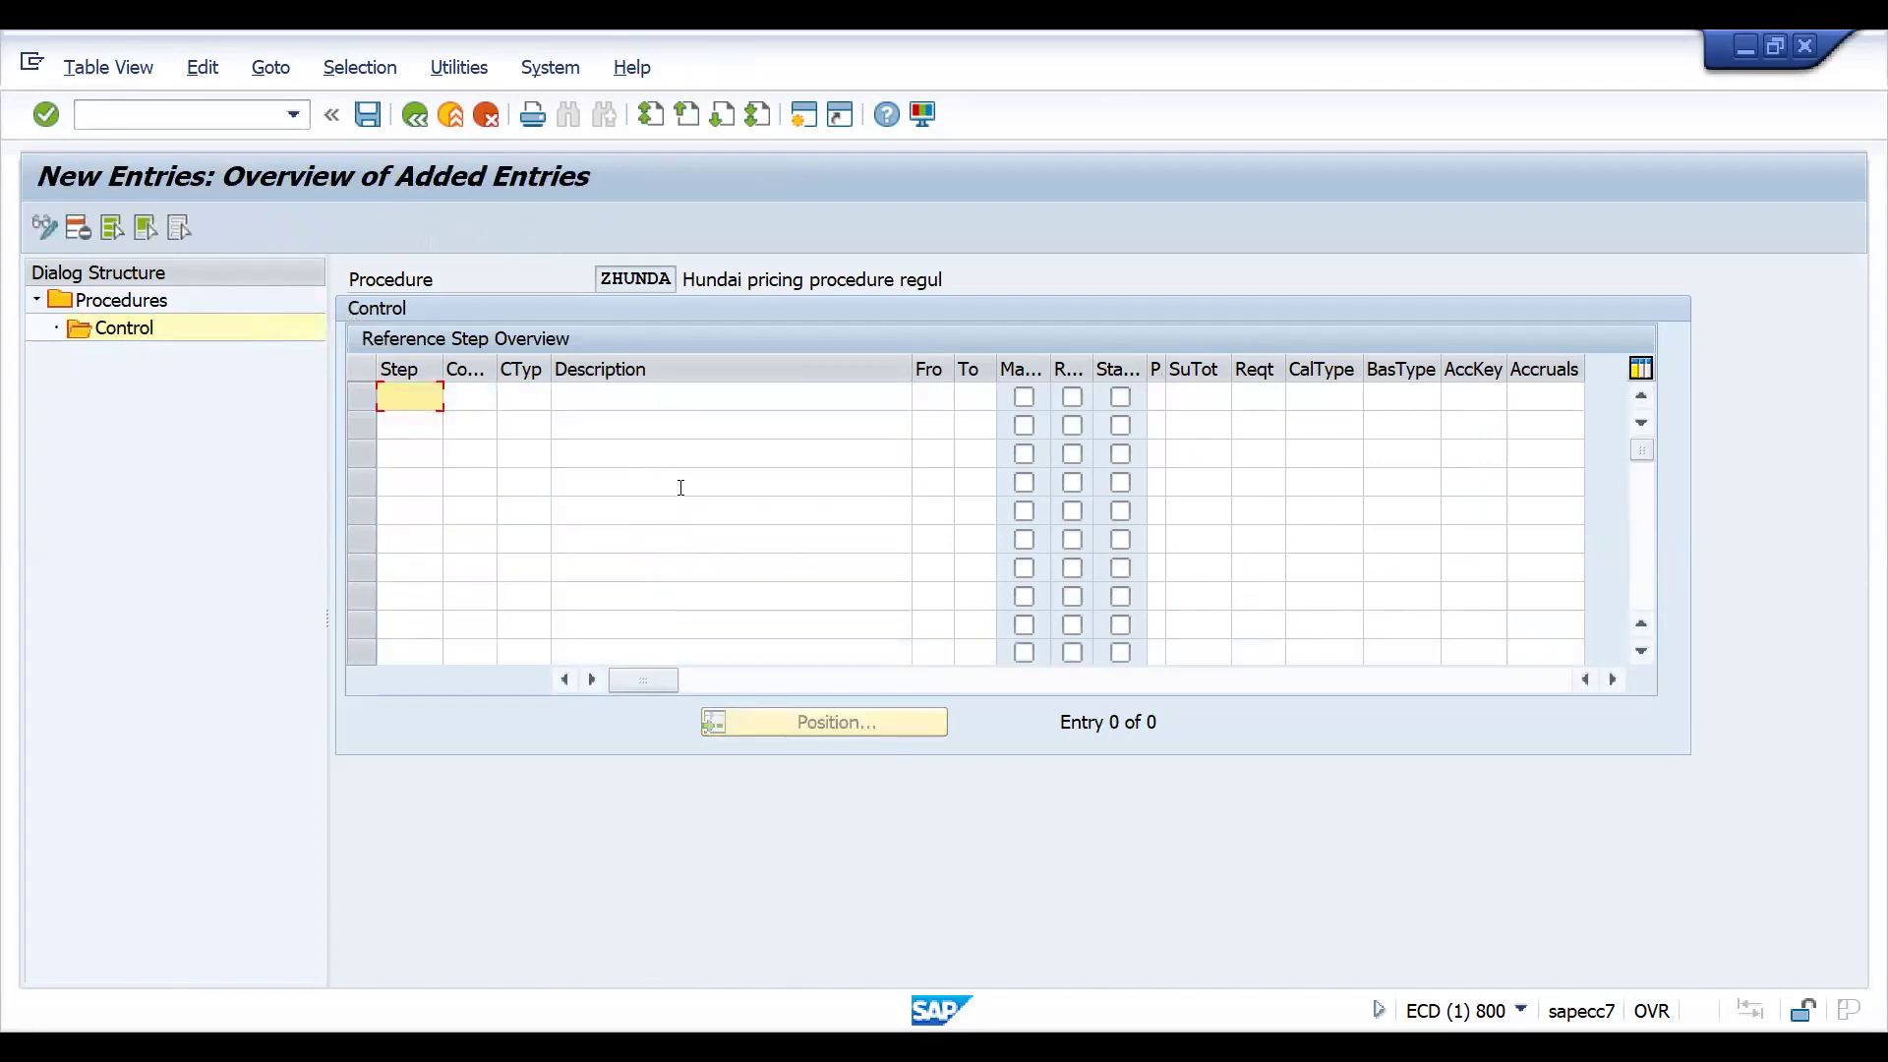
pyautogui.write('600')
pyautogui.press('Tab')
pyautogui.press('Tab')
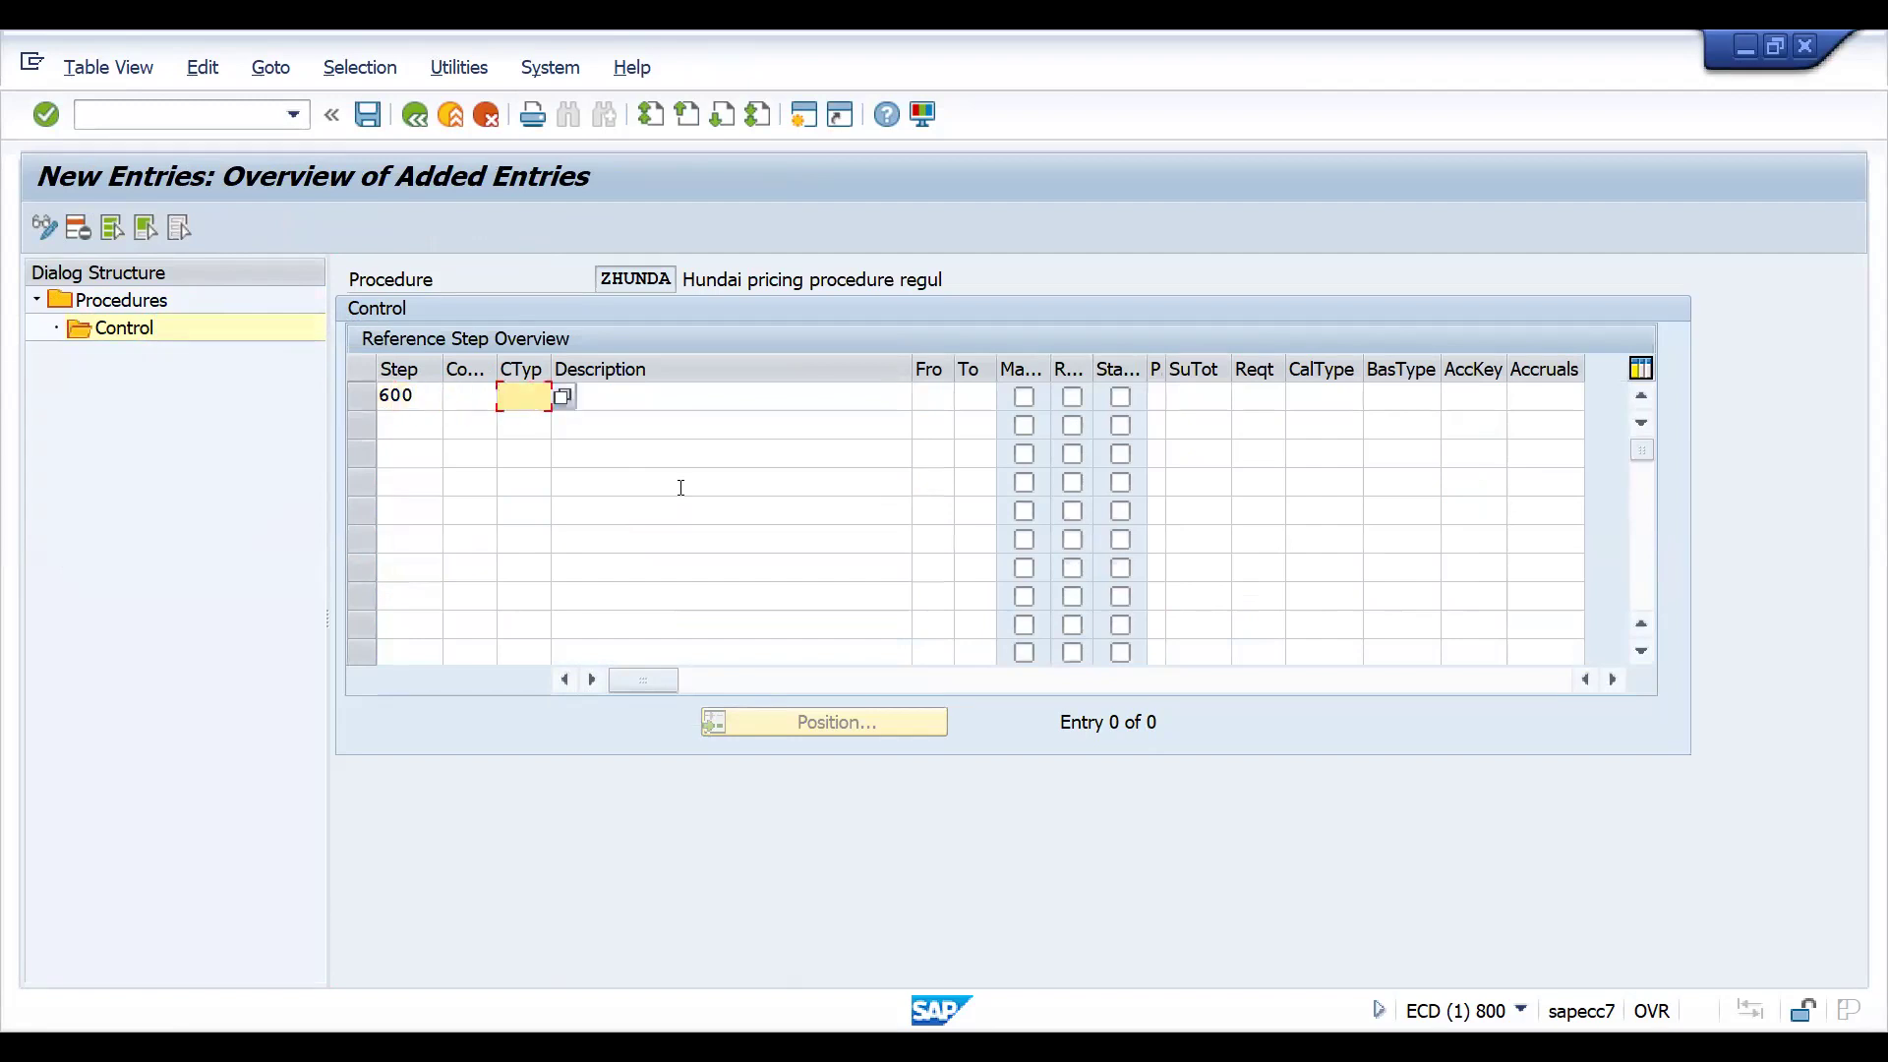
pyautogui.press('BackSpace')
pyautogui.press('Down')
pyautogui.press('Down')
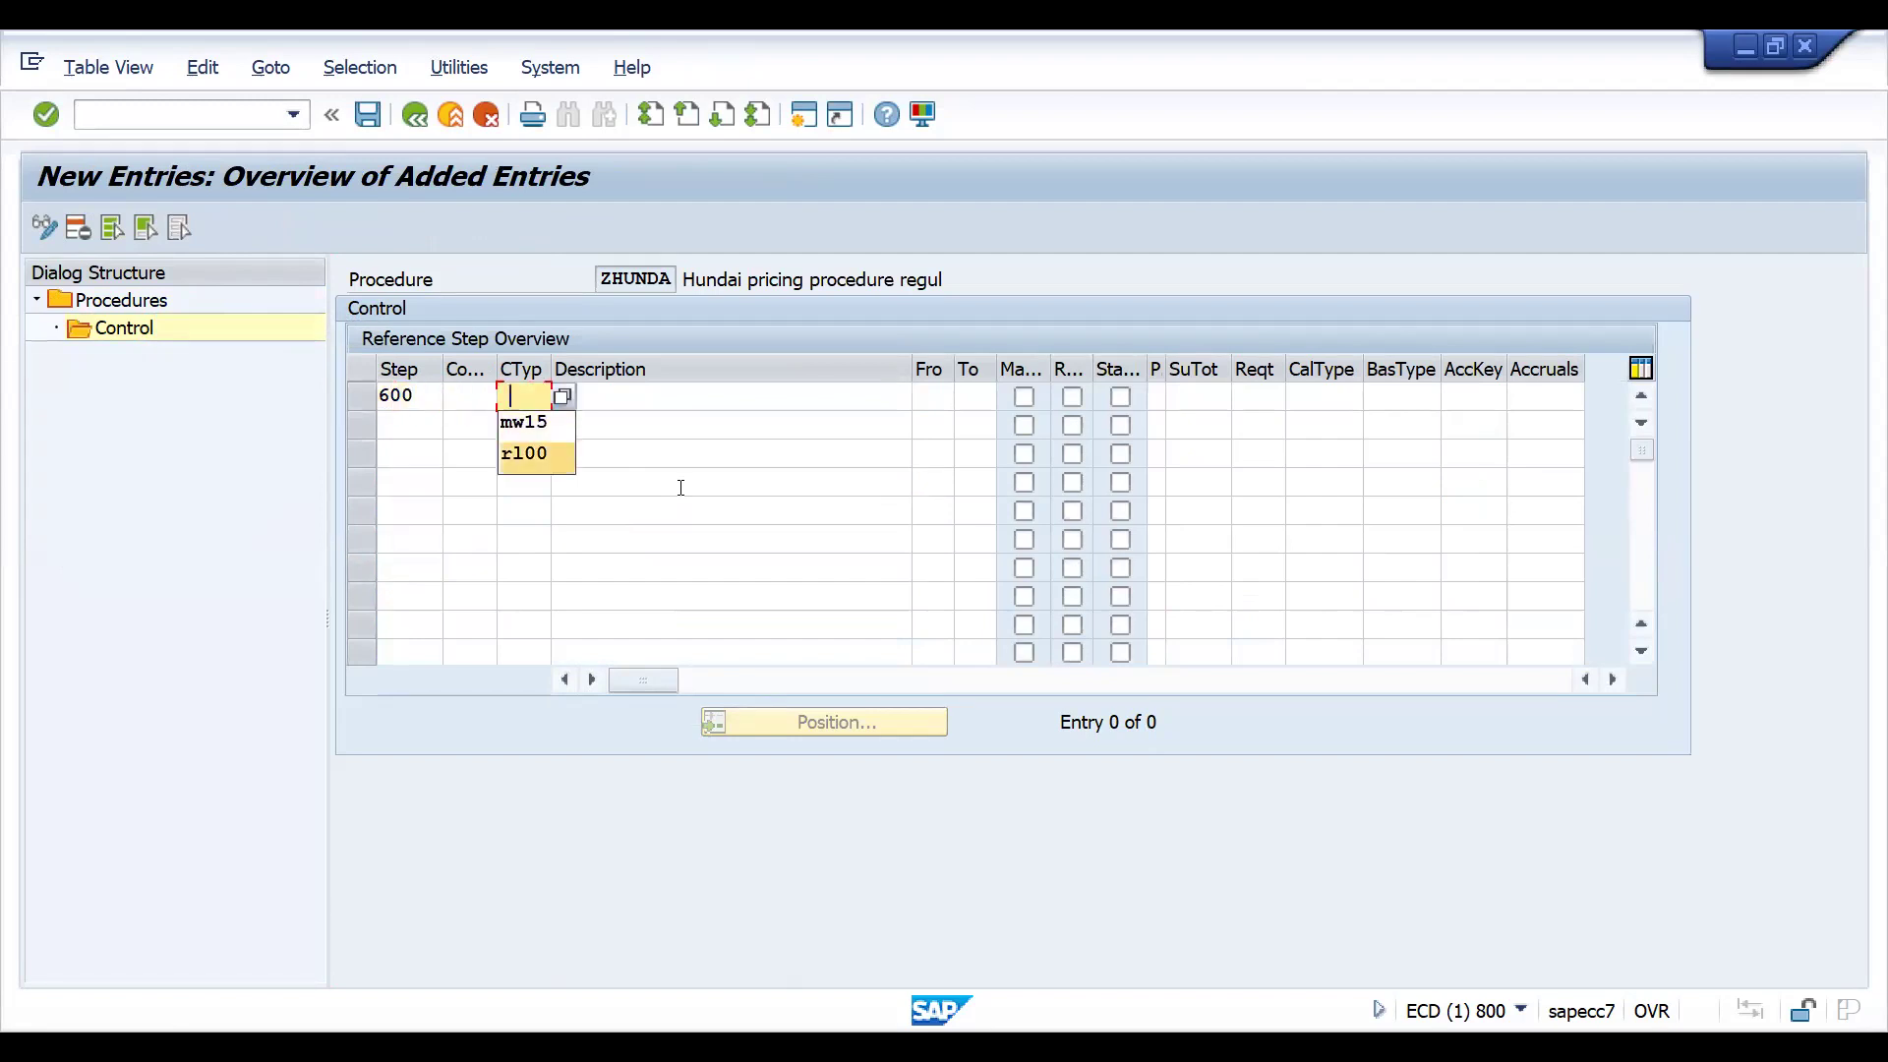
pyautogui.press('Return')
pyautogui.press('Return')
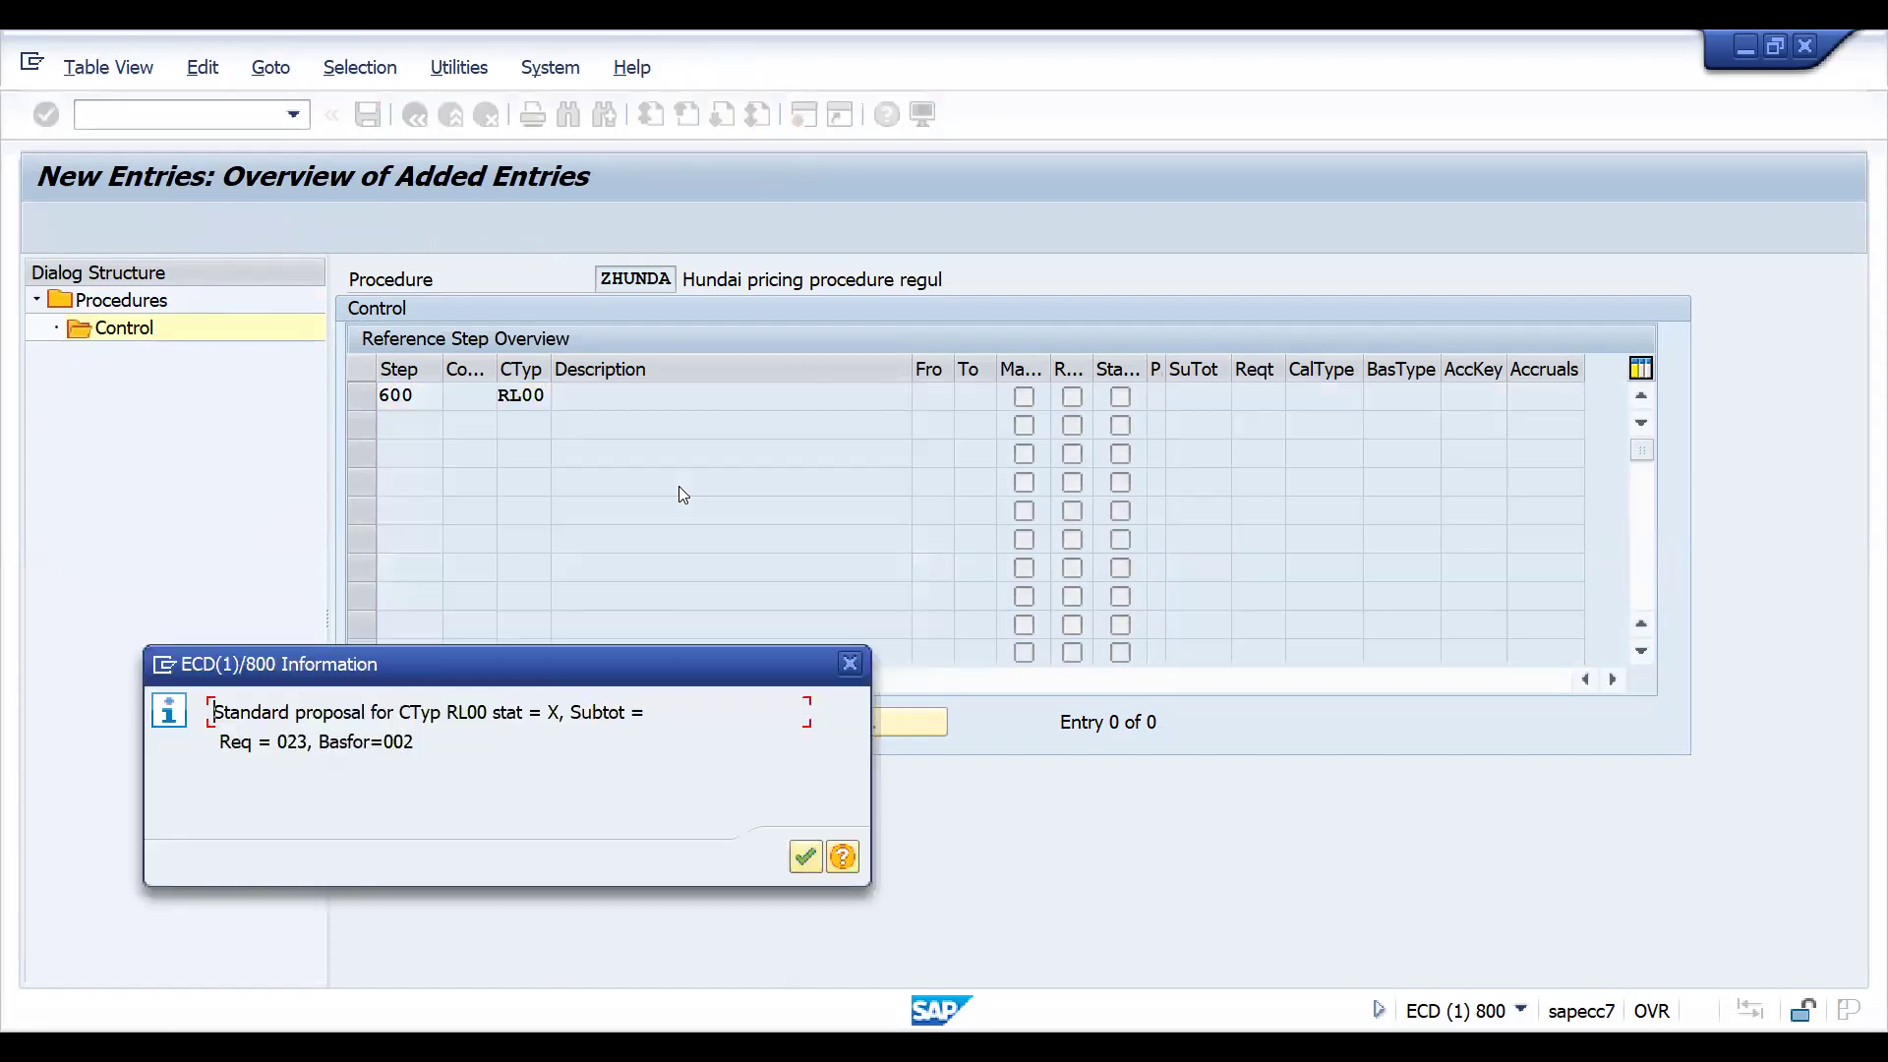
pyautogui.moveTo(277, 745)
pyautogui.mouseDown()
pyautogui.moveTo(332, 744)
pyautogui.moveTo(311, 745)
pyautogui.mouseUp()
pyautogui.click(311, 745)
pyautogui.click(464, 734)
pyautogui.press('Return')
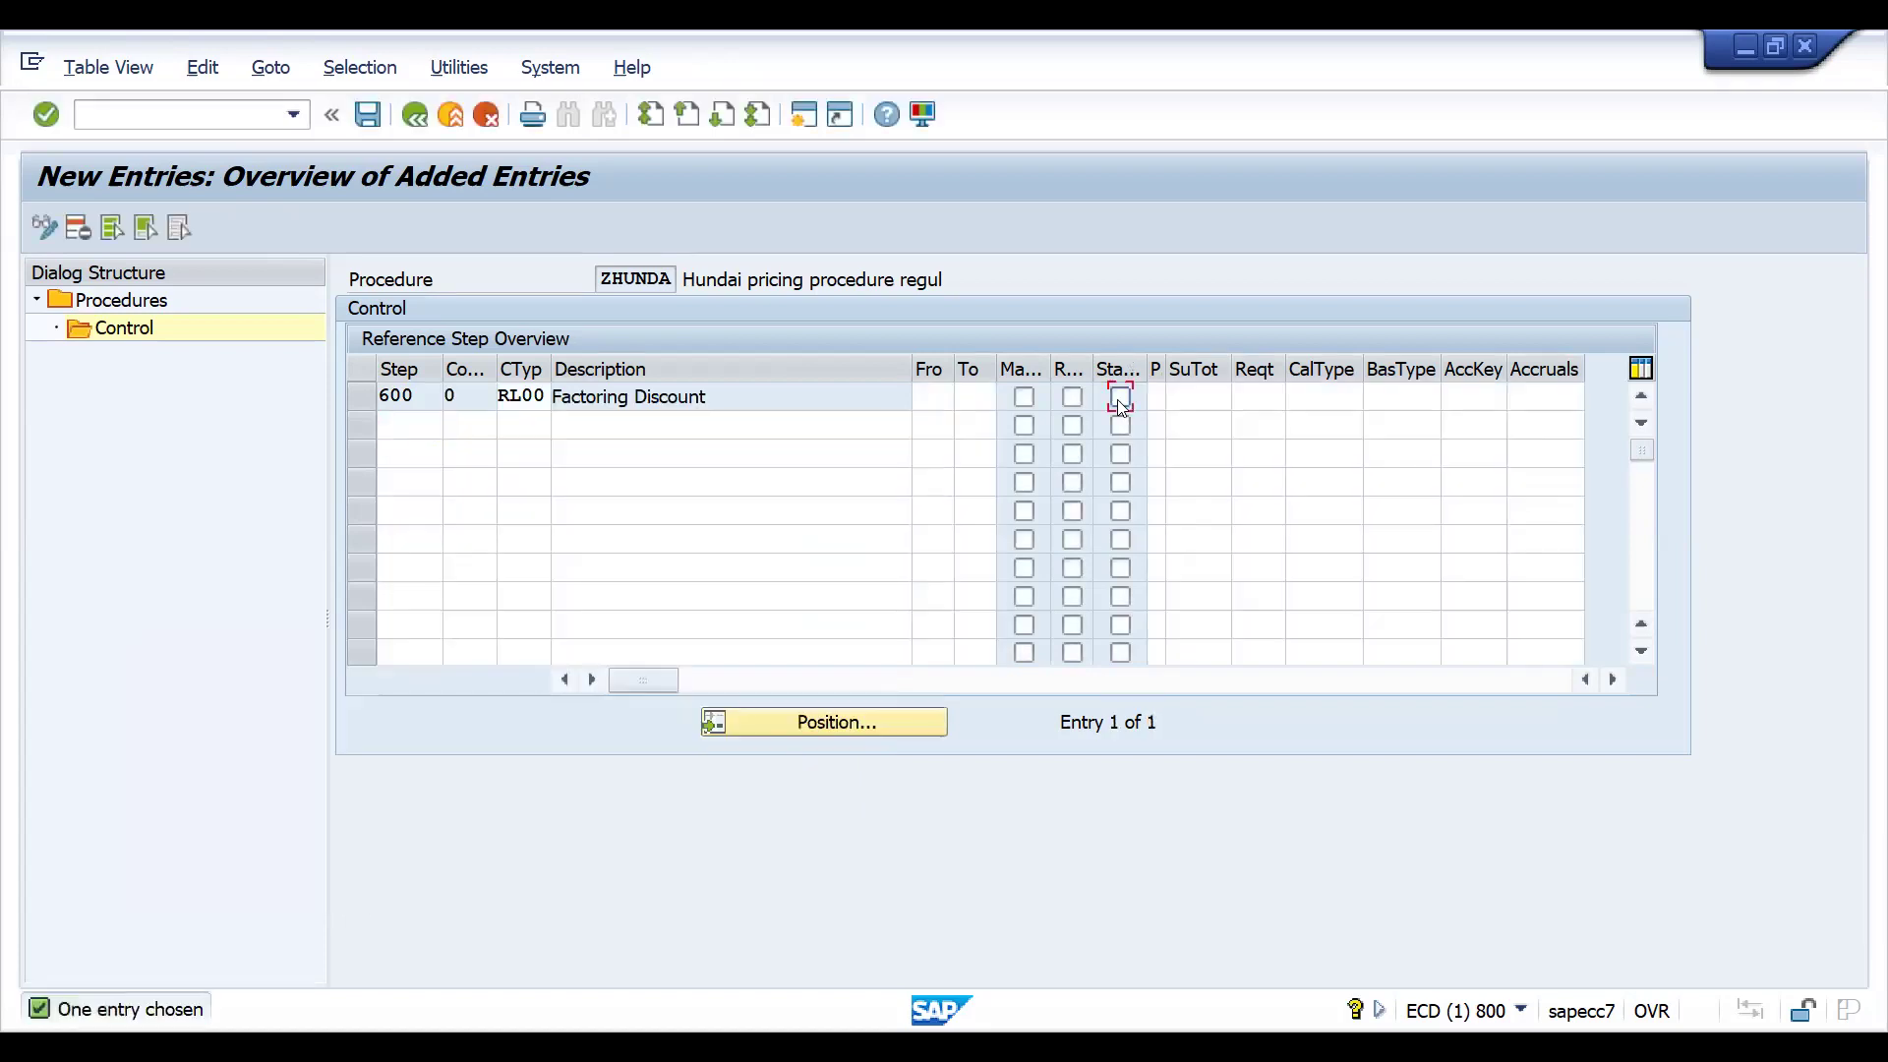
# Give step 600 requirement 23, base type 2 and account key ERS, and save it to the customizing request.
pyautogui.click(1243, 398)
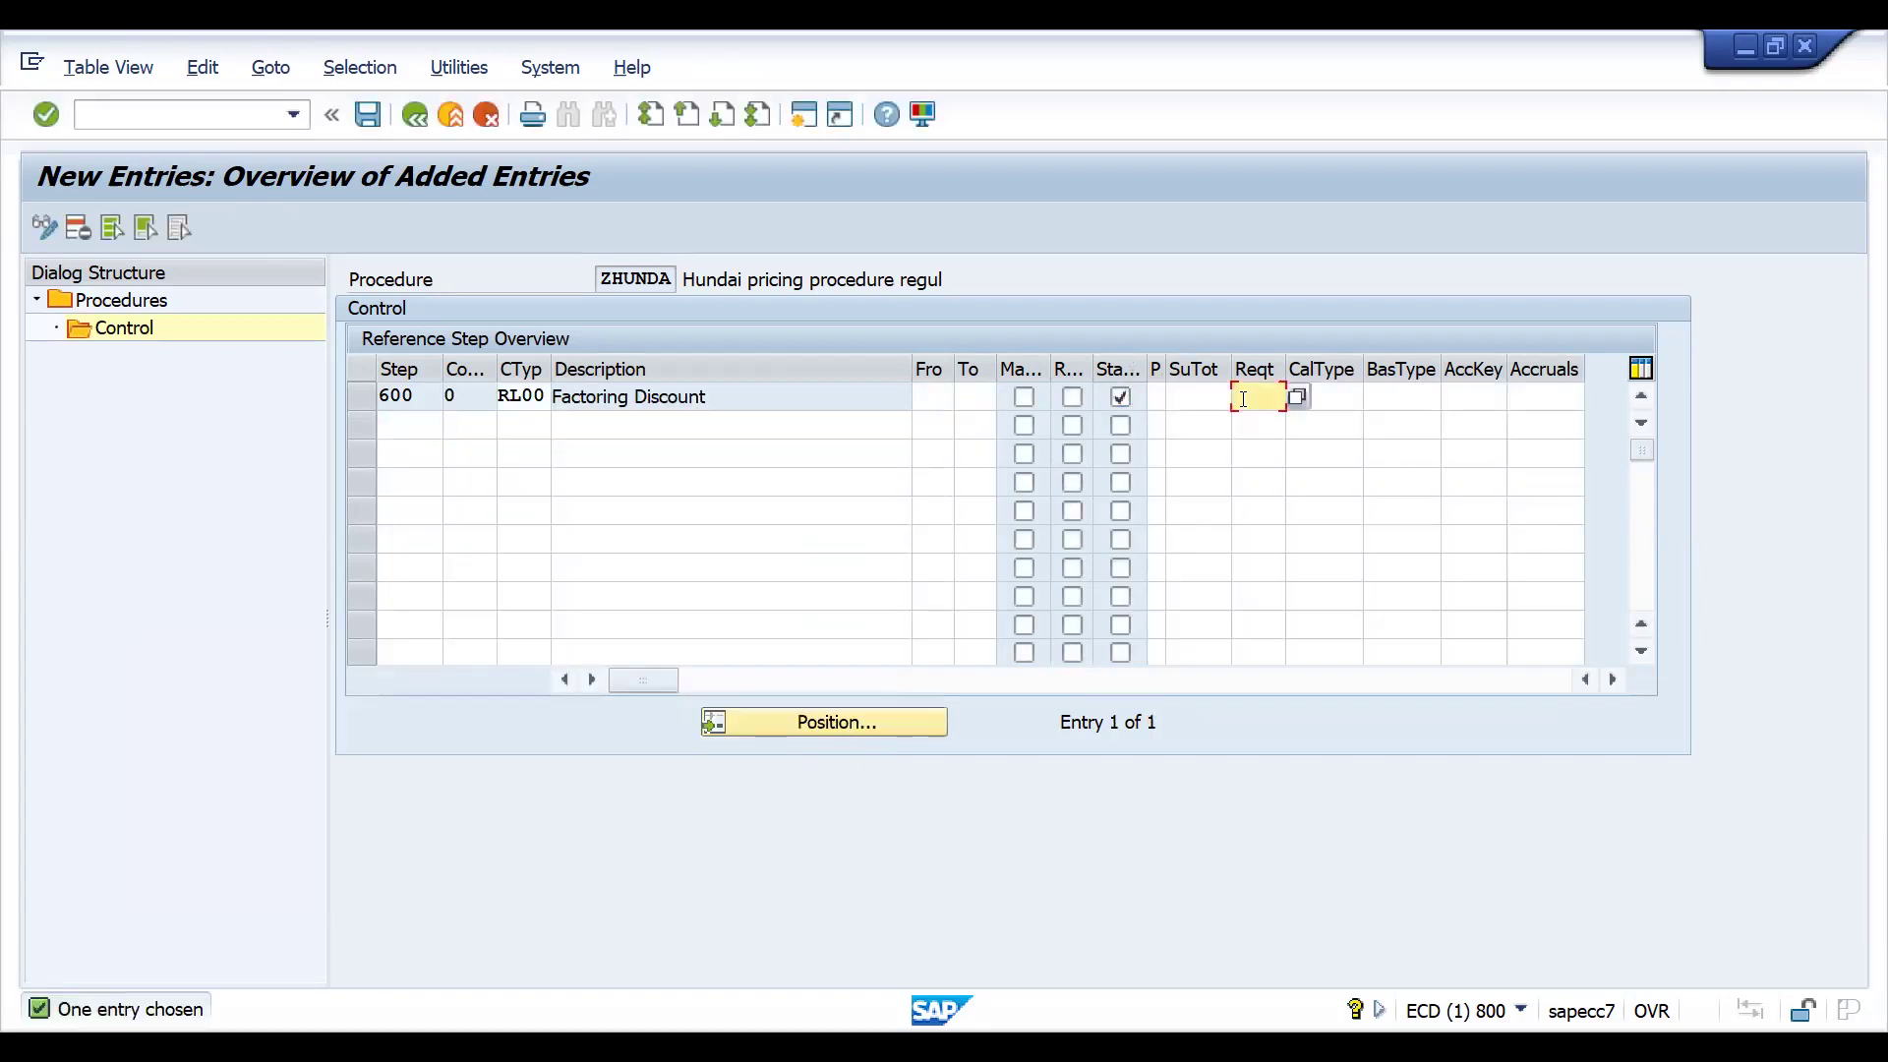
pyautogui.write('23')
pyautogui.click(1402, 398)
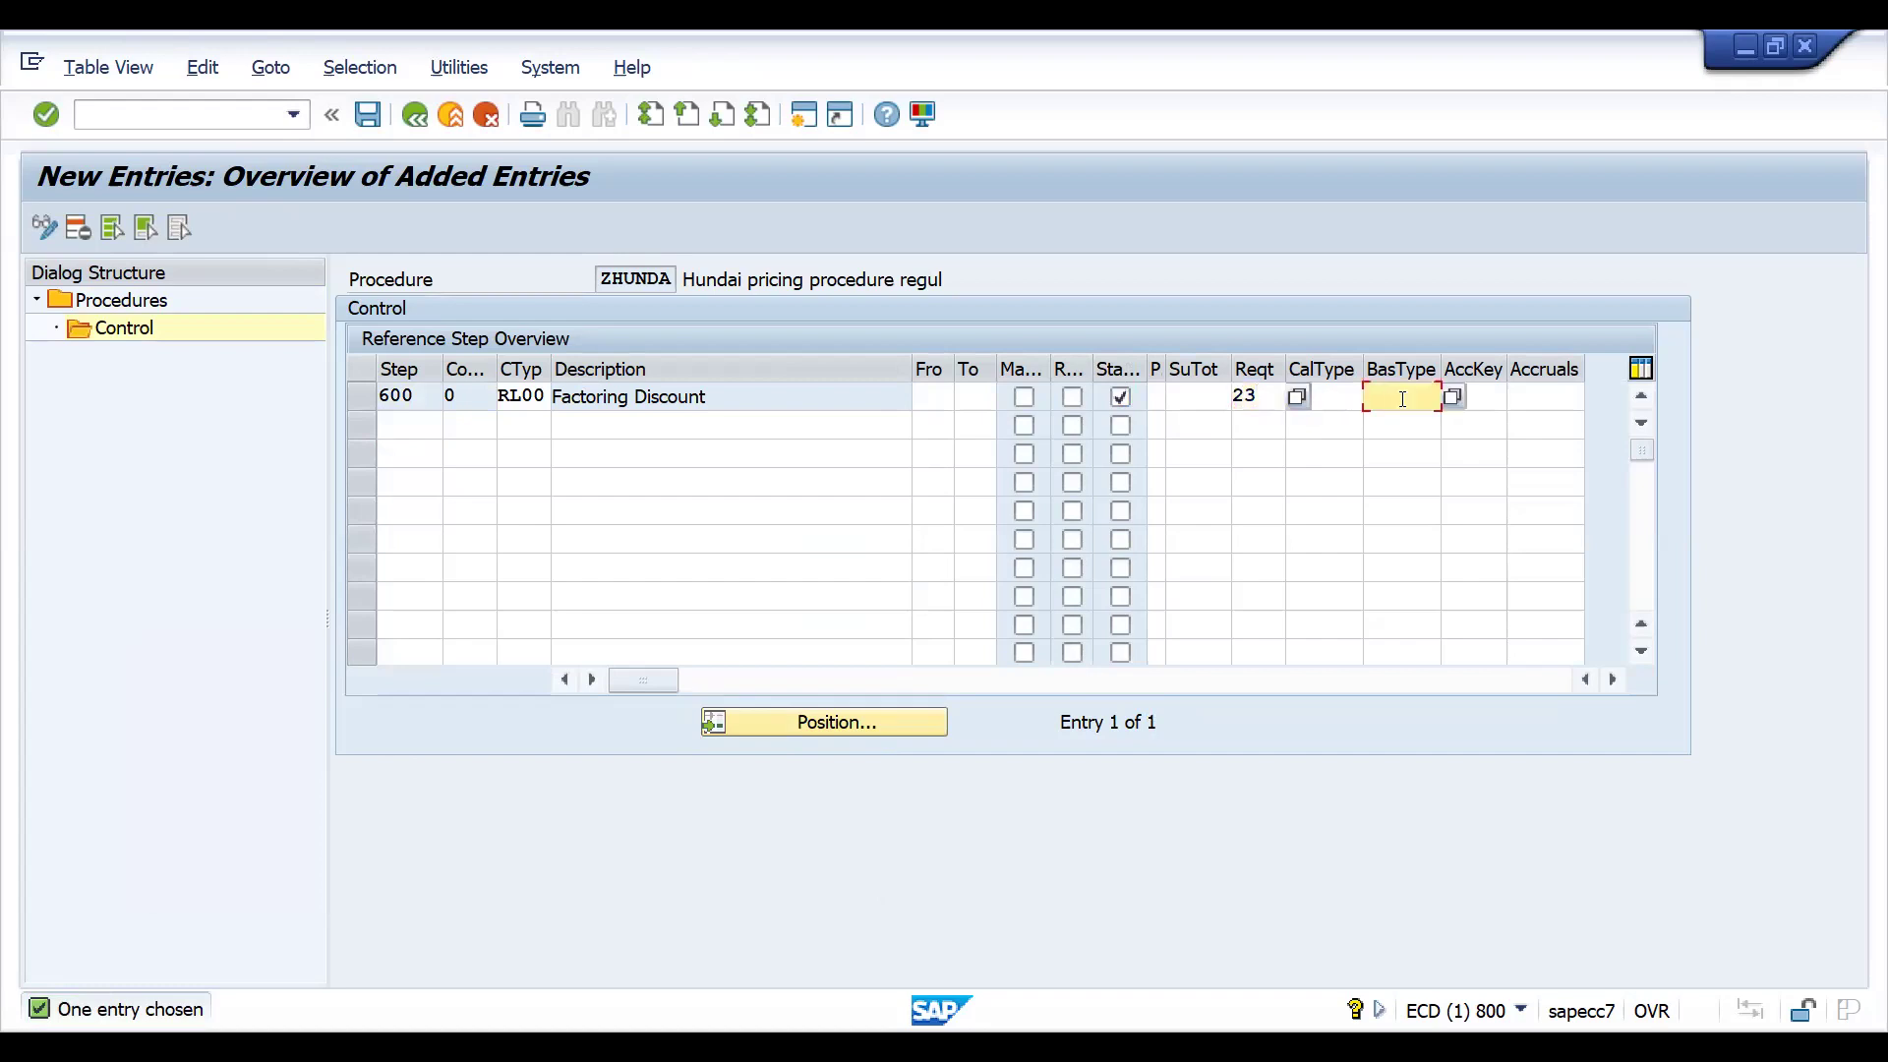
pyautogui.write('2')
pyautogui.click(1481, 397)
pyautogui.write('EWR')
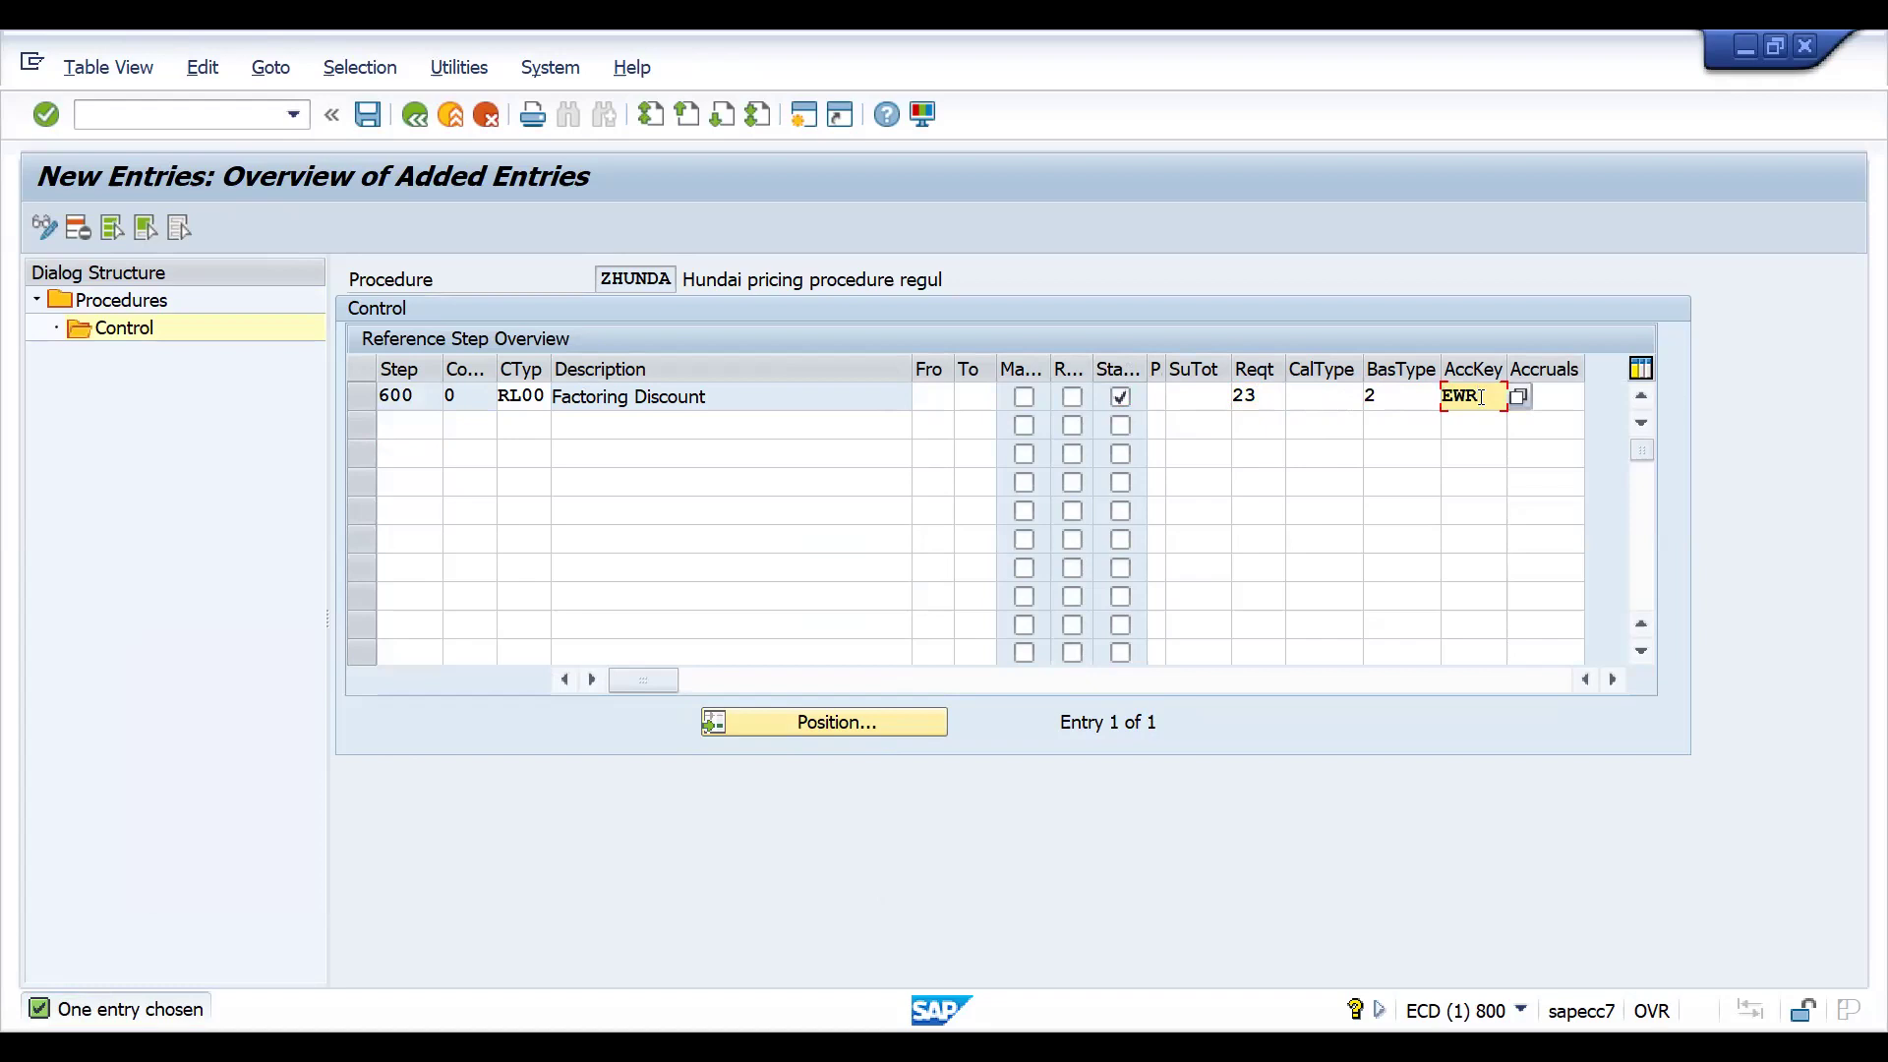
pyautogui.press('BackSpace')
pyautogui.press('BackSpace')
pyautogui.write('RS')
pyautogui.press('Return')
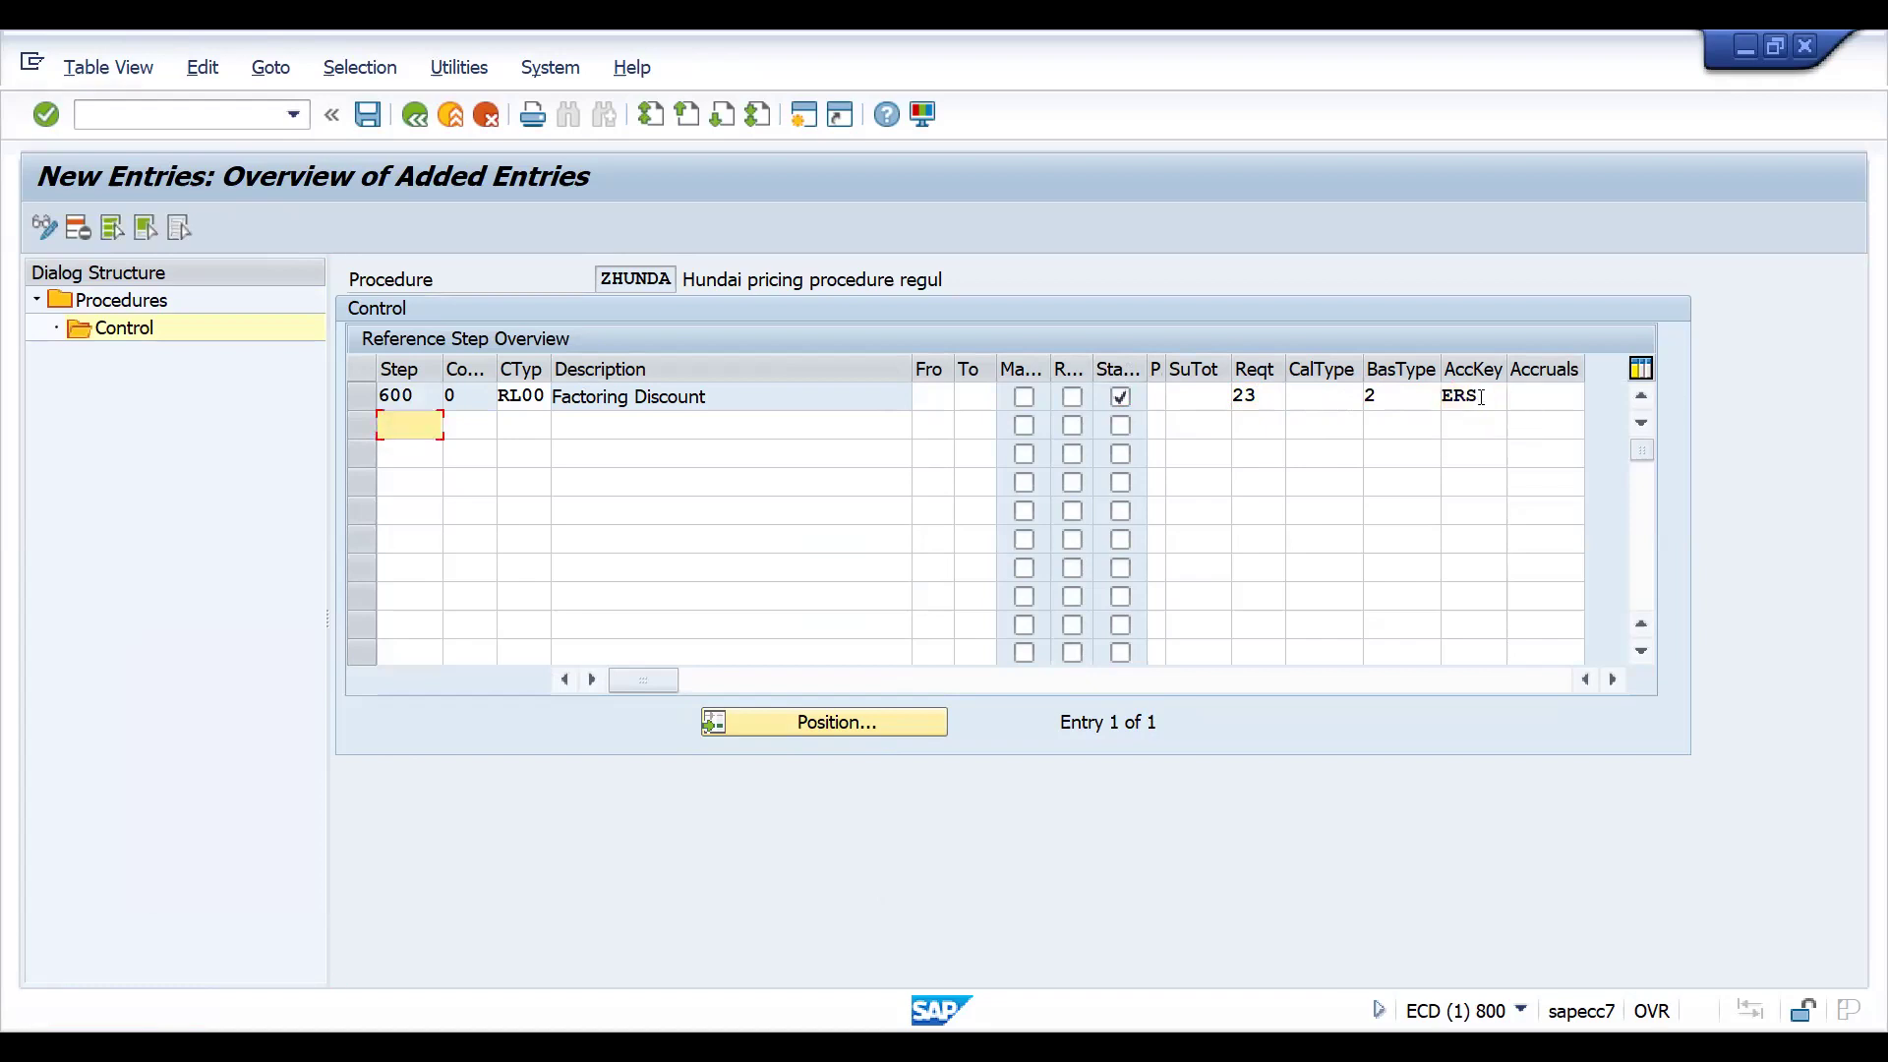
pyautogui.hotkey('ctrl', 's')
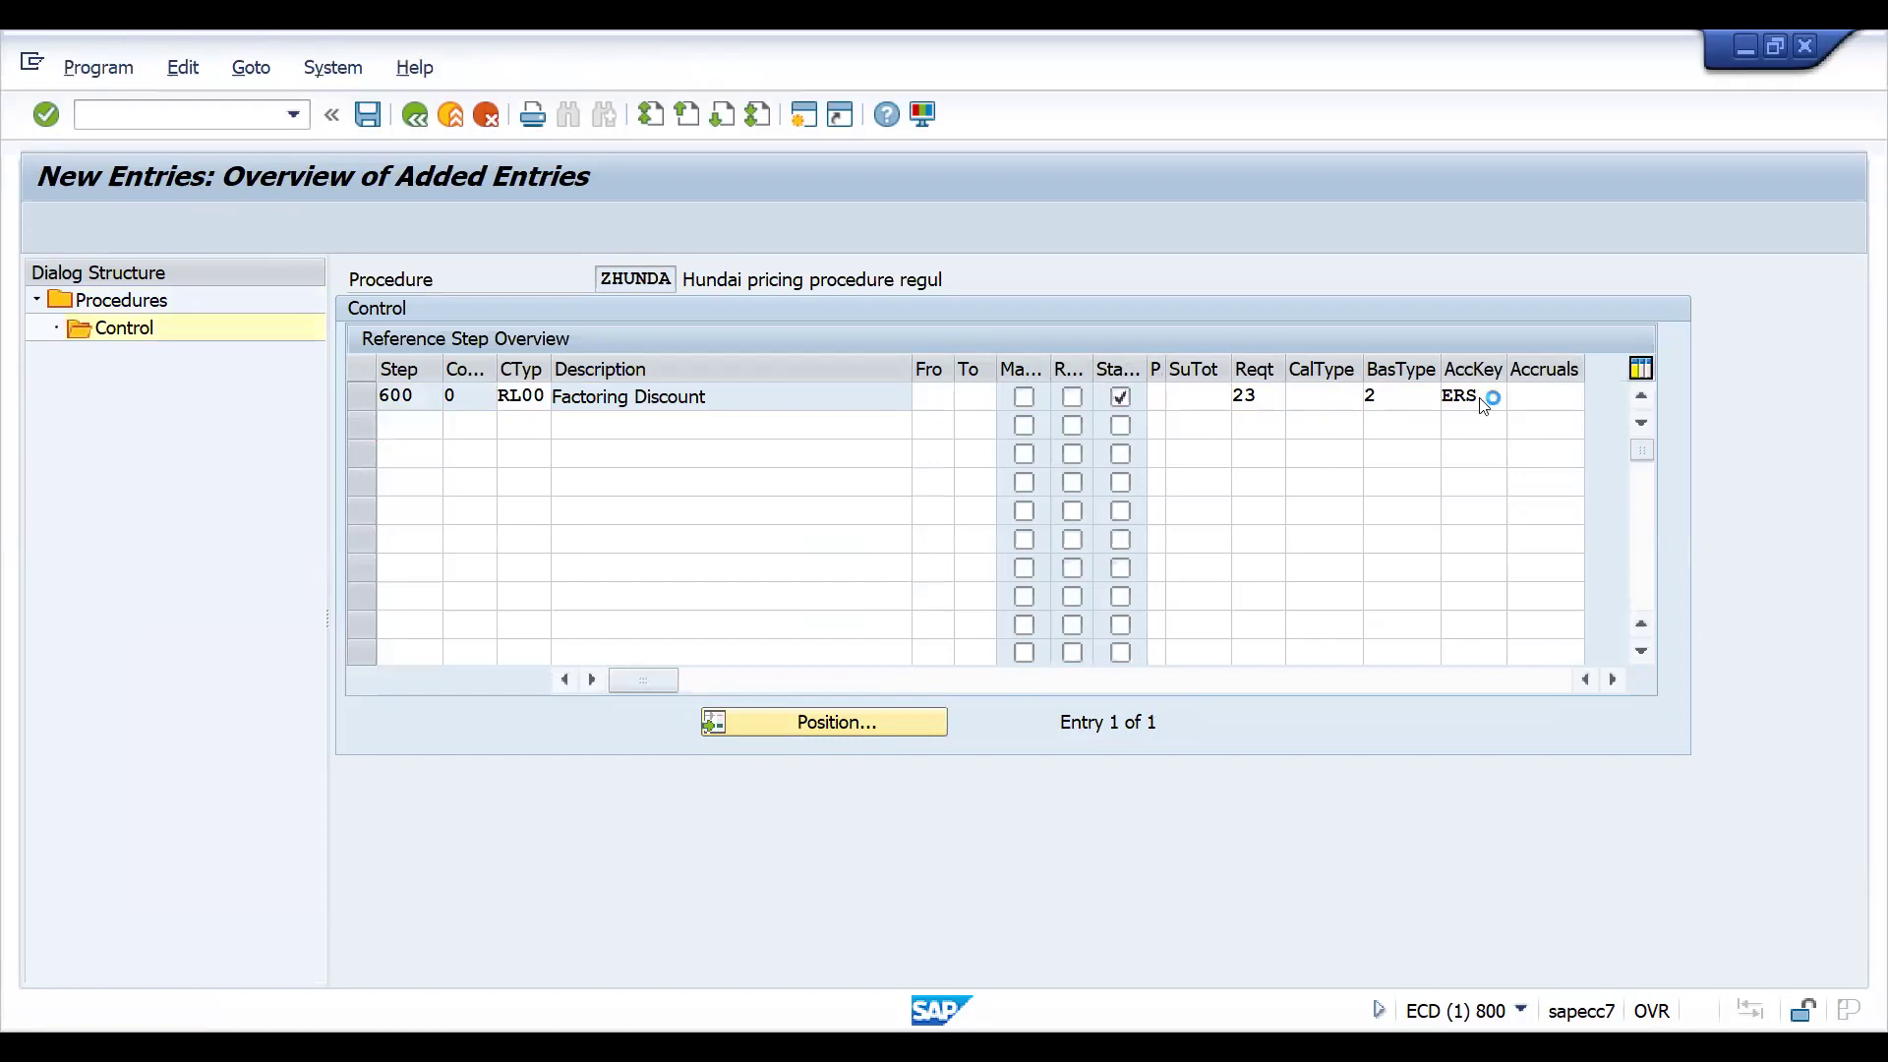
pyautogui.press('Return')
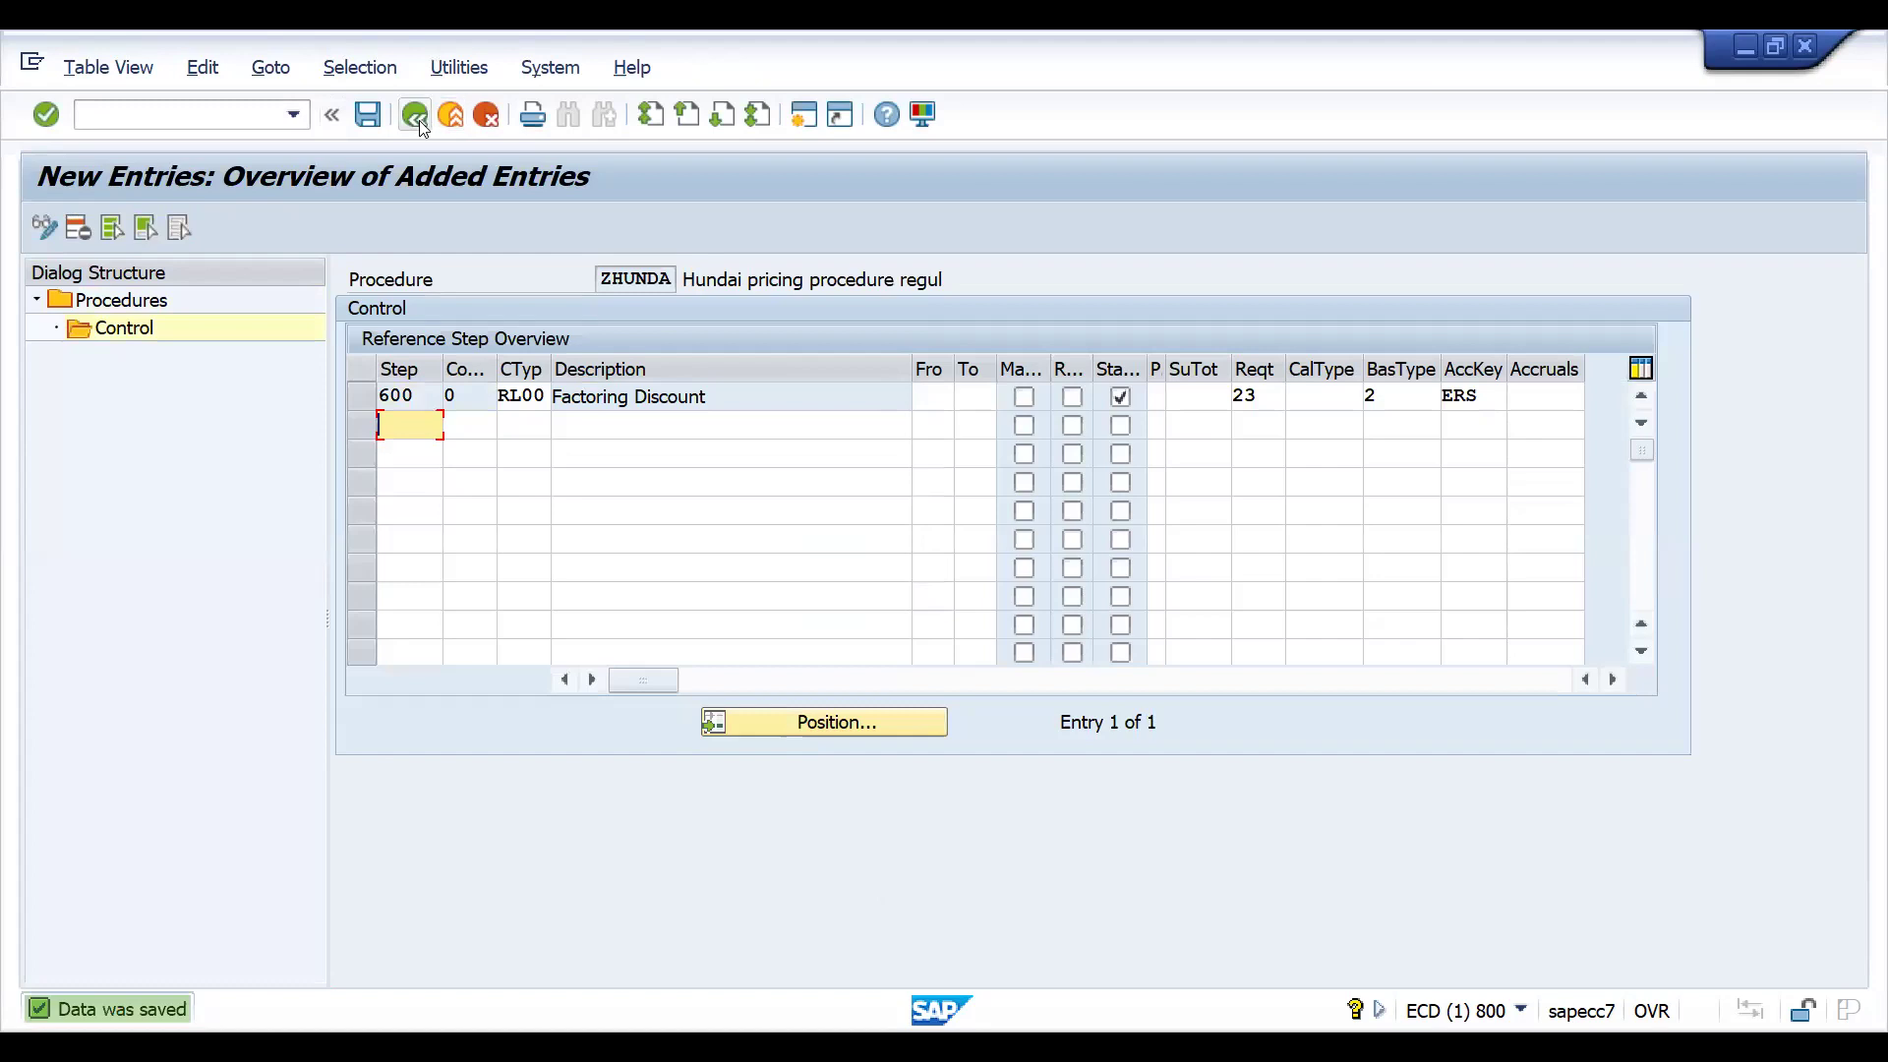
pyautogui.click(418, 119)
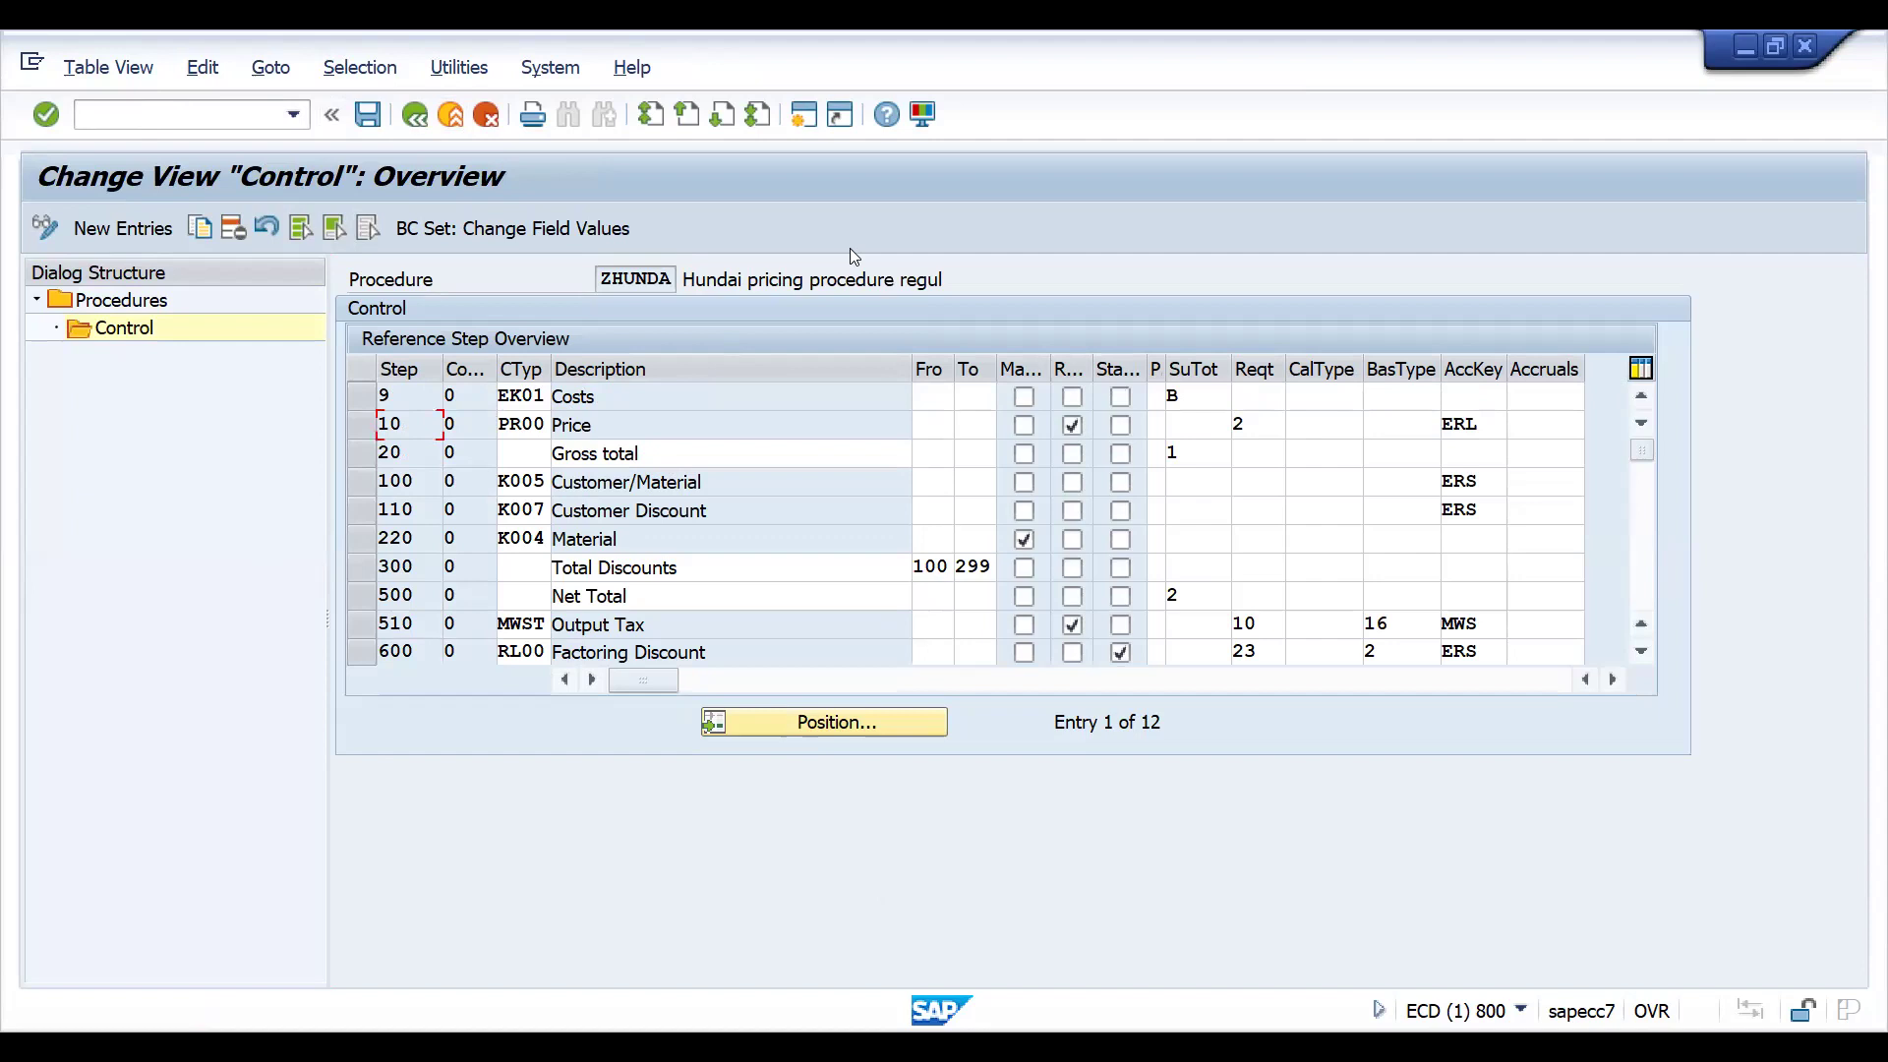
pyautogui.press('Down')
pyautogui.press('Down')
pyautogui.press('Down')
pyautogui.press('Down')
# Open a new SAP session and start invoice list creation with /NVF21.
pyautogui.click(283, 114)
pyautogui.click(807, 128)
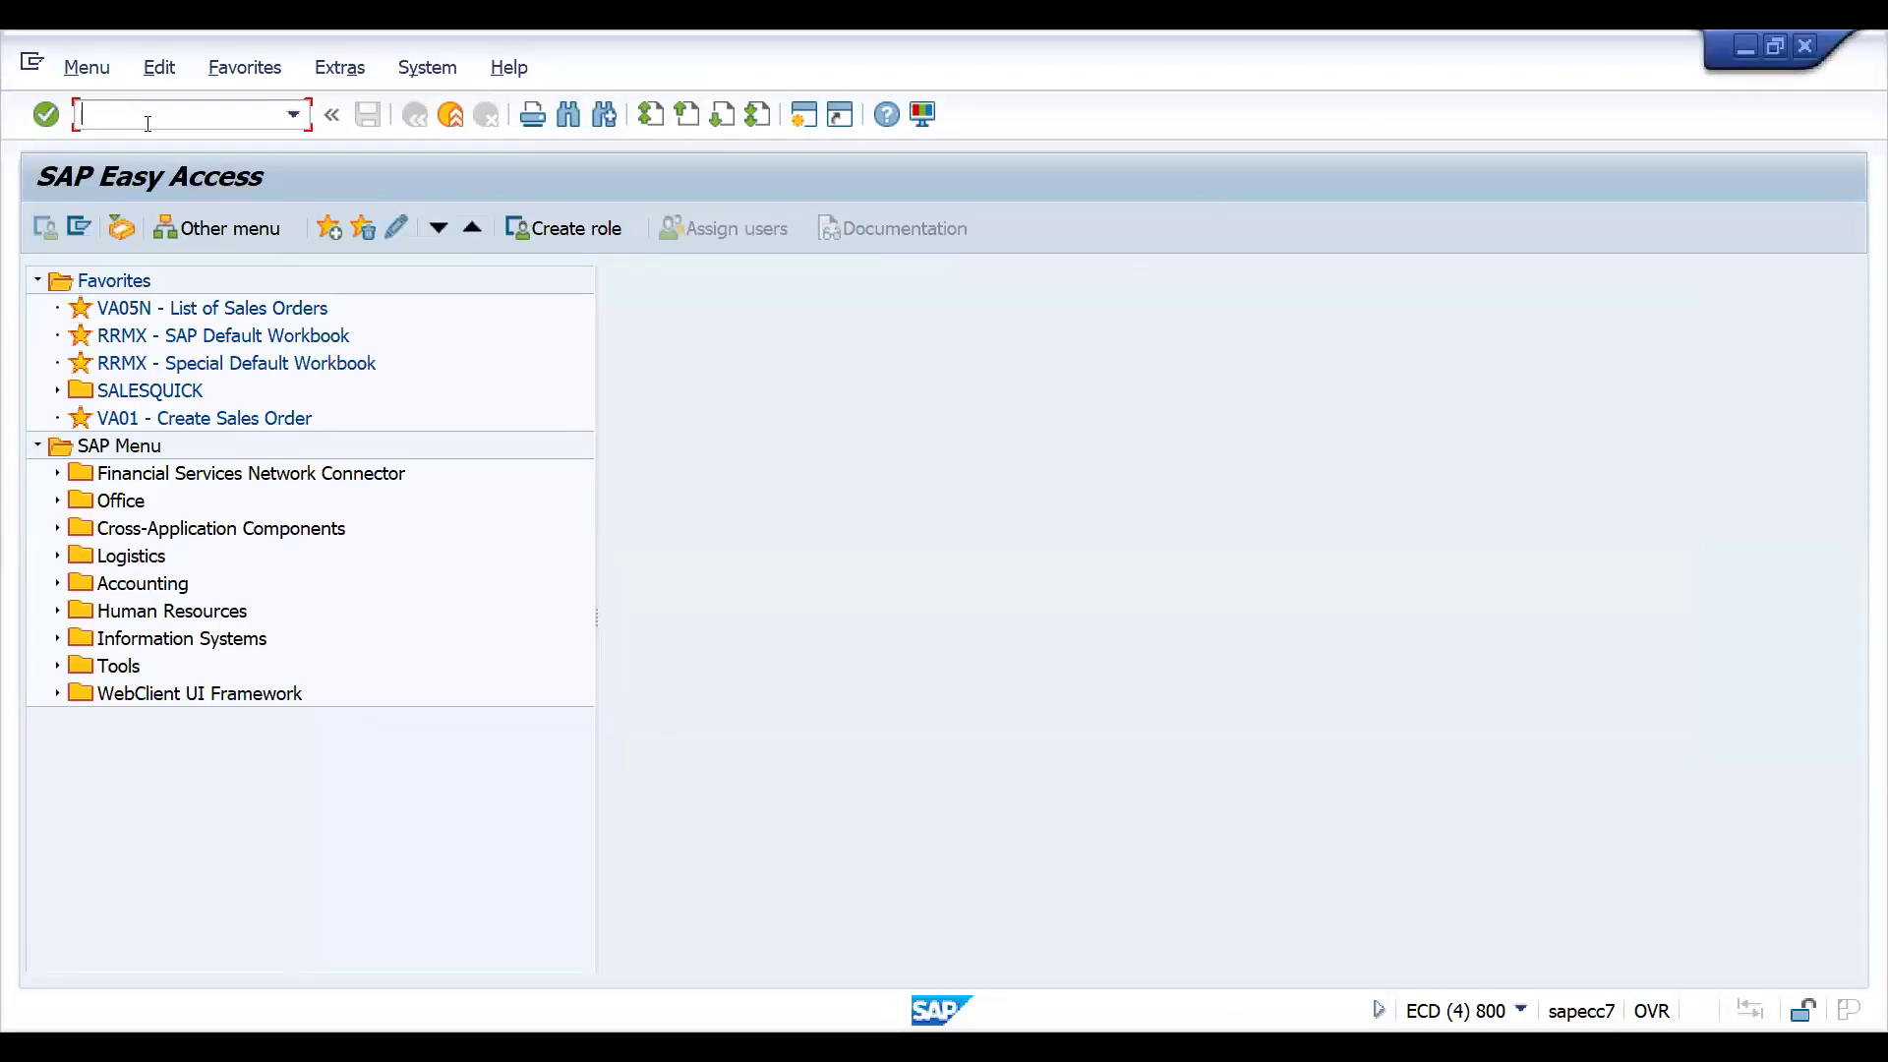
pyautogui.write('/NVF21')
pyautogui.press('Return')
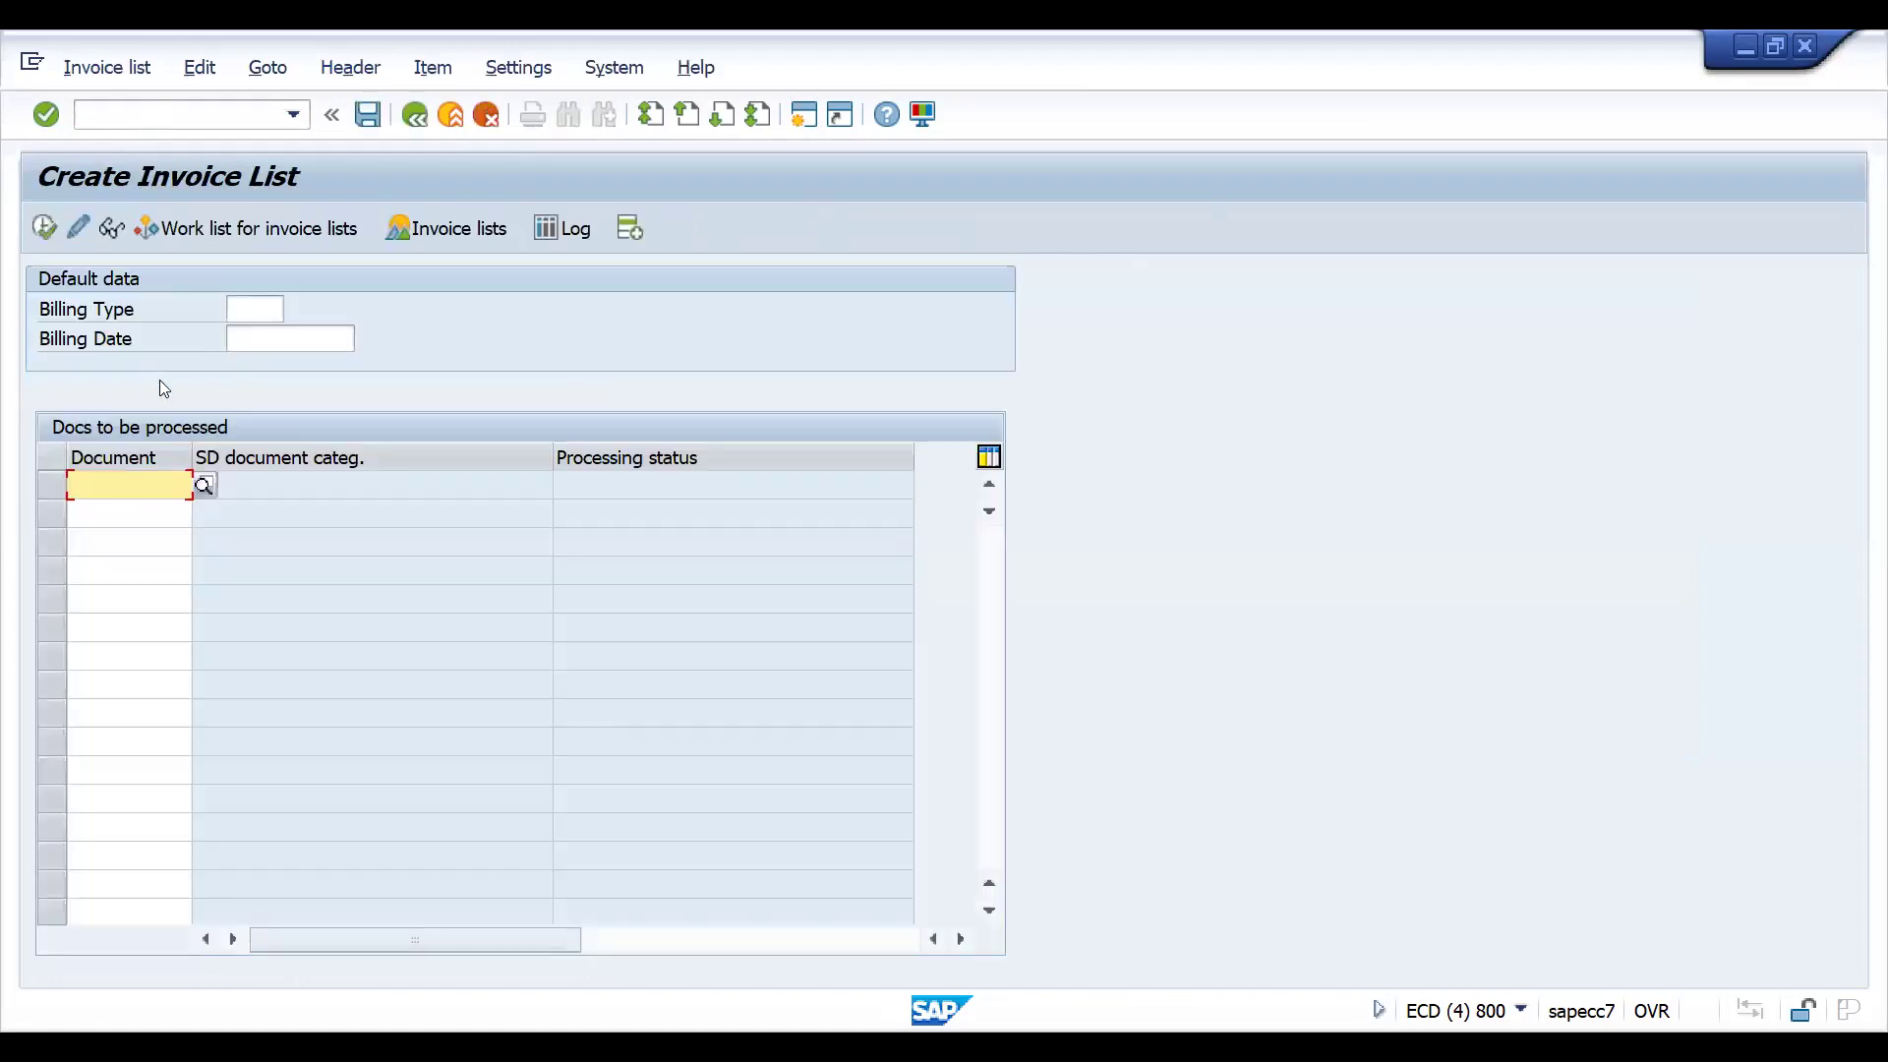
# Enter billing documents 89000026 and 89000027 and create the invoice list totalling 1.428,00 EUR.
pyautogui.press('BackSpace')
pyautogui.press('Down')
pyautogui.press('Return')
pyautogui.press('Down')
pyautogui.press('BackSpace')
pyautogui.press('Down')
pyautogui.press('Down')
pyautogui.press('Return')
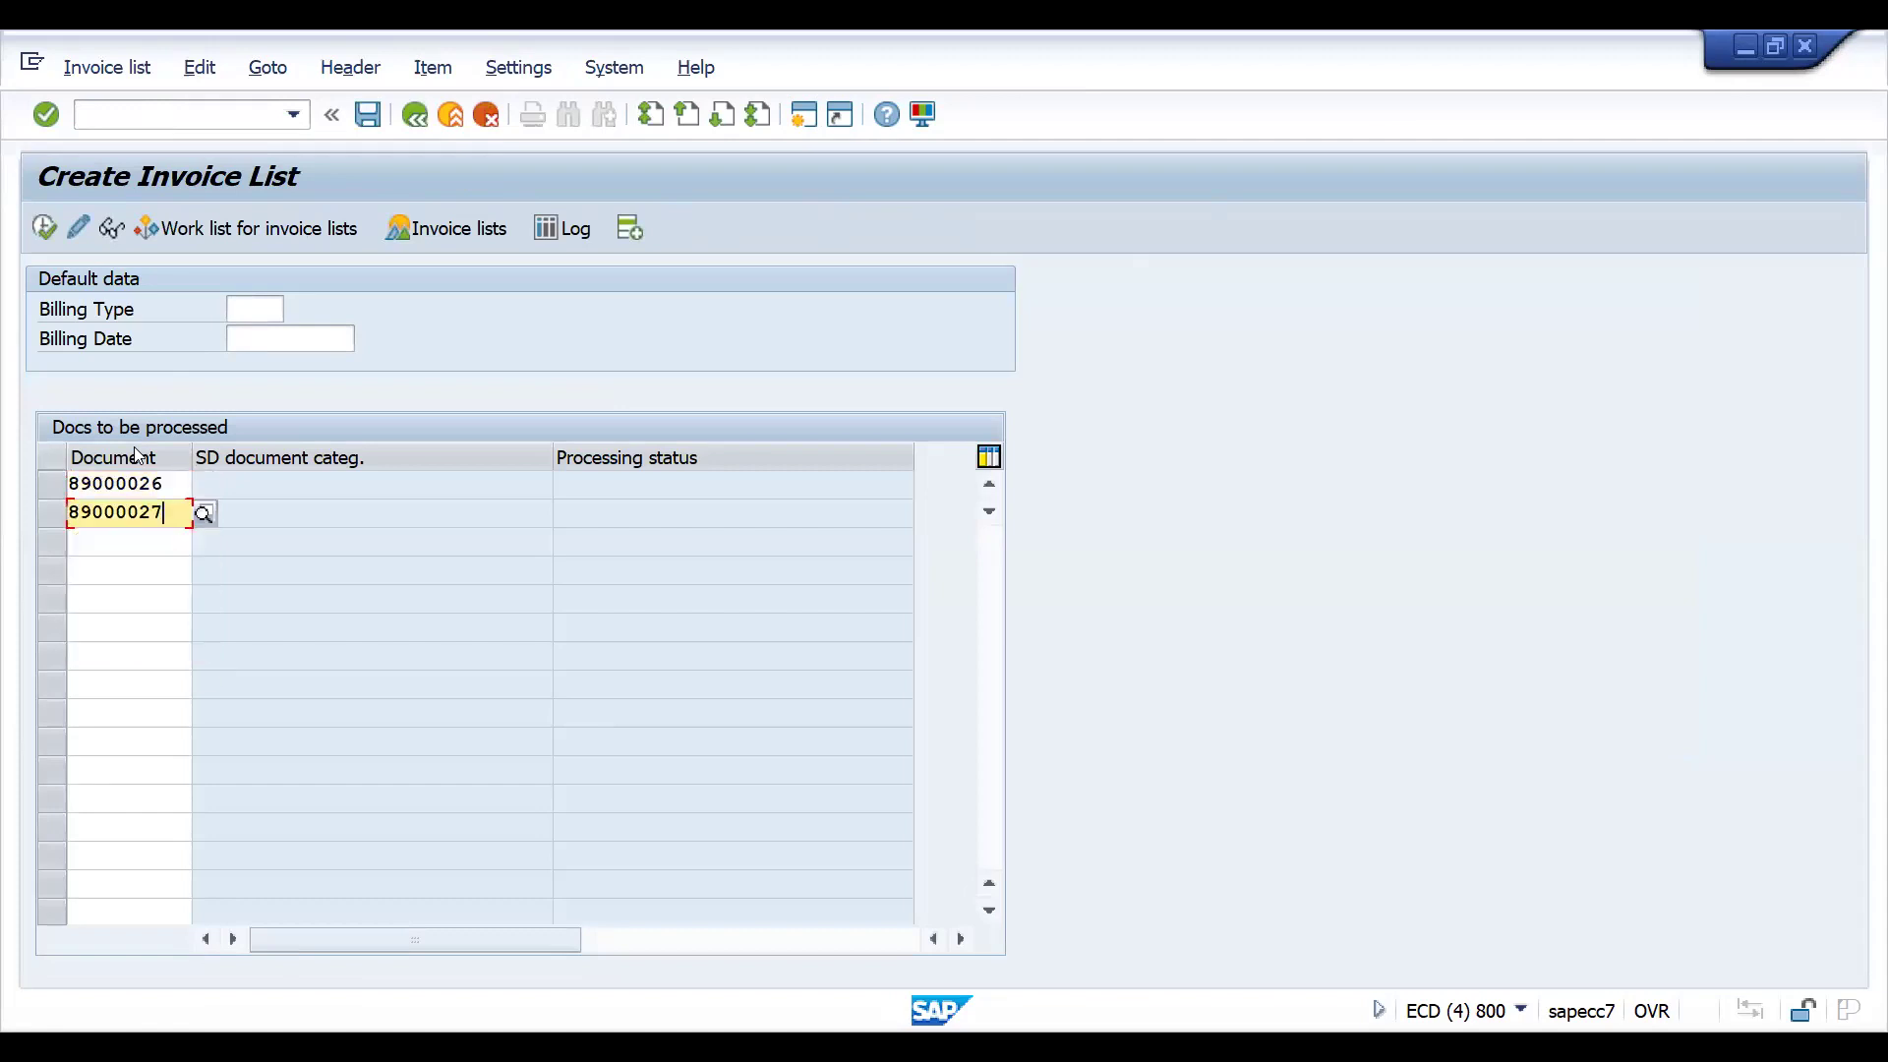
pyautogui.click(43, 225)
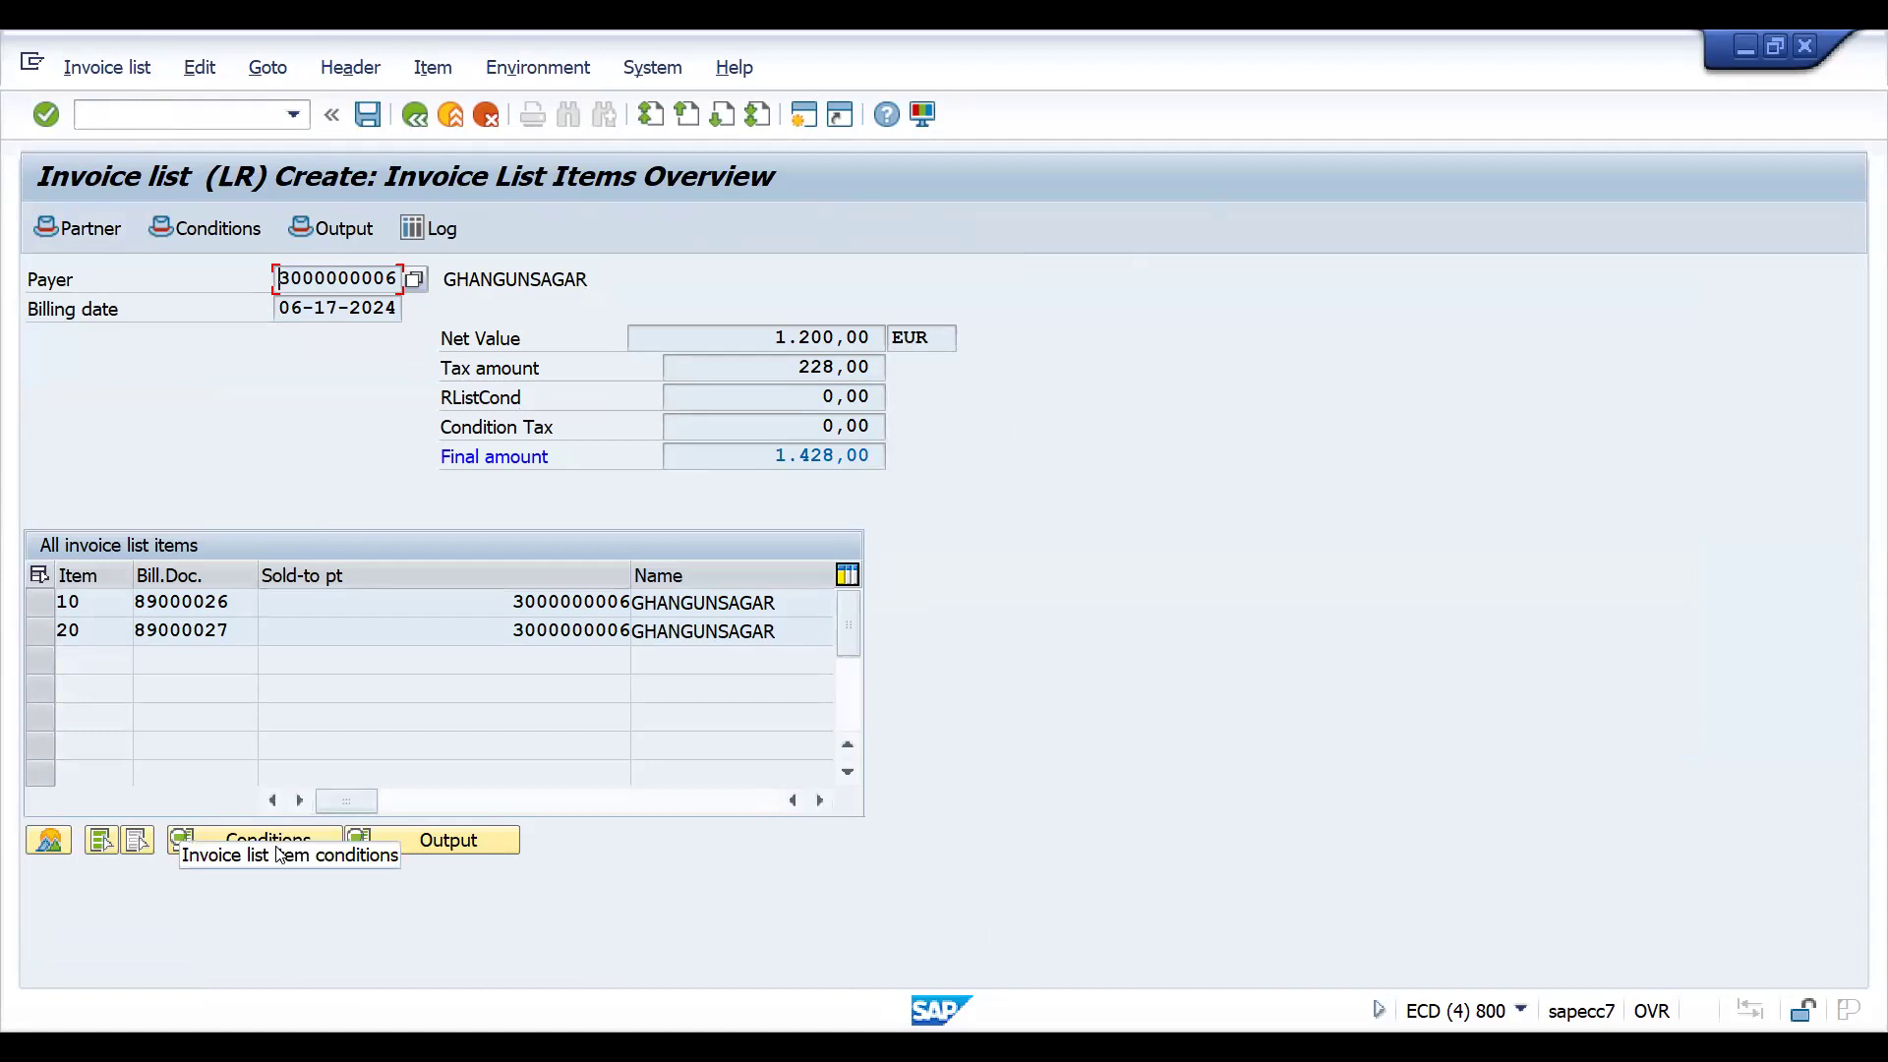
pyautogui.click(146, 116)
pyautogui.write('/N')
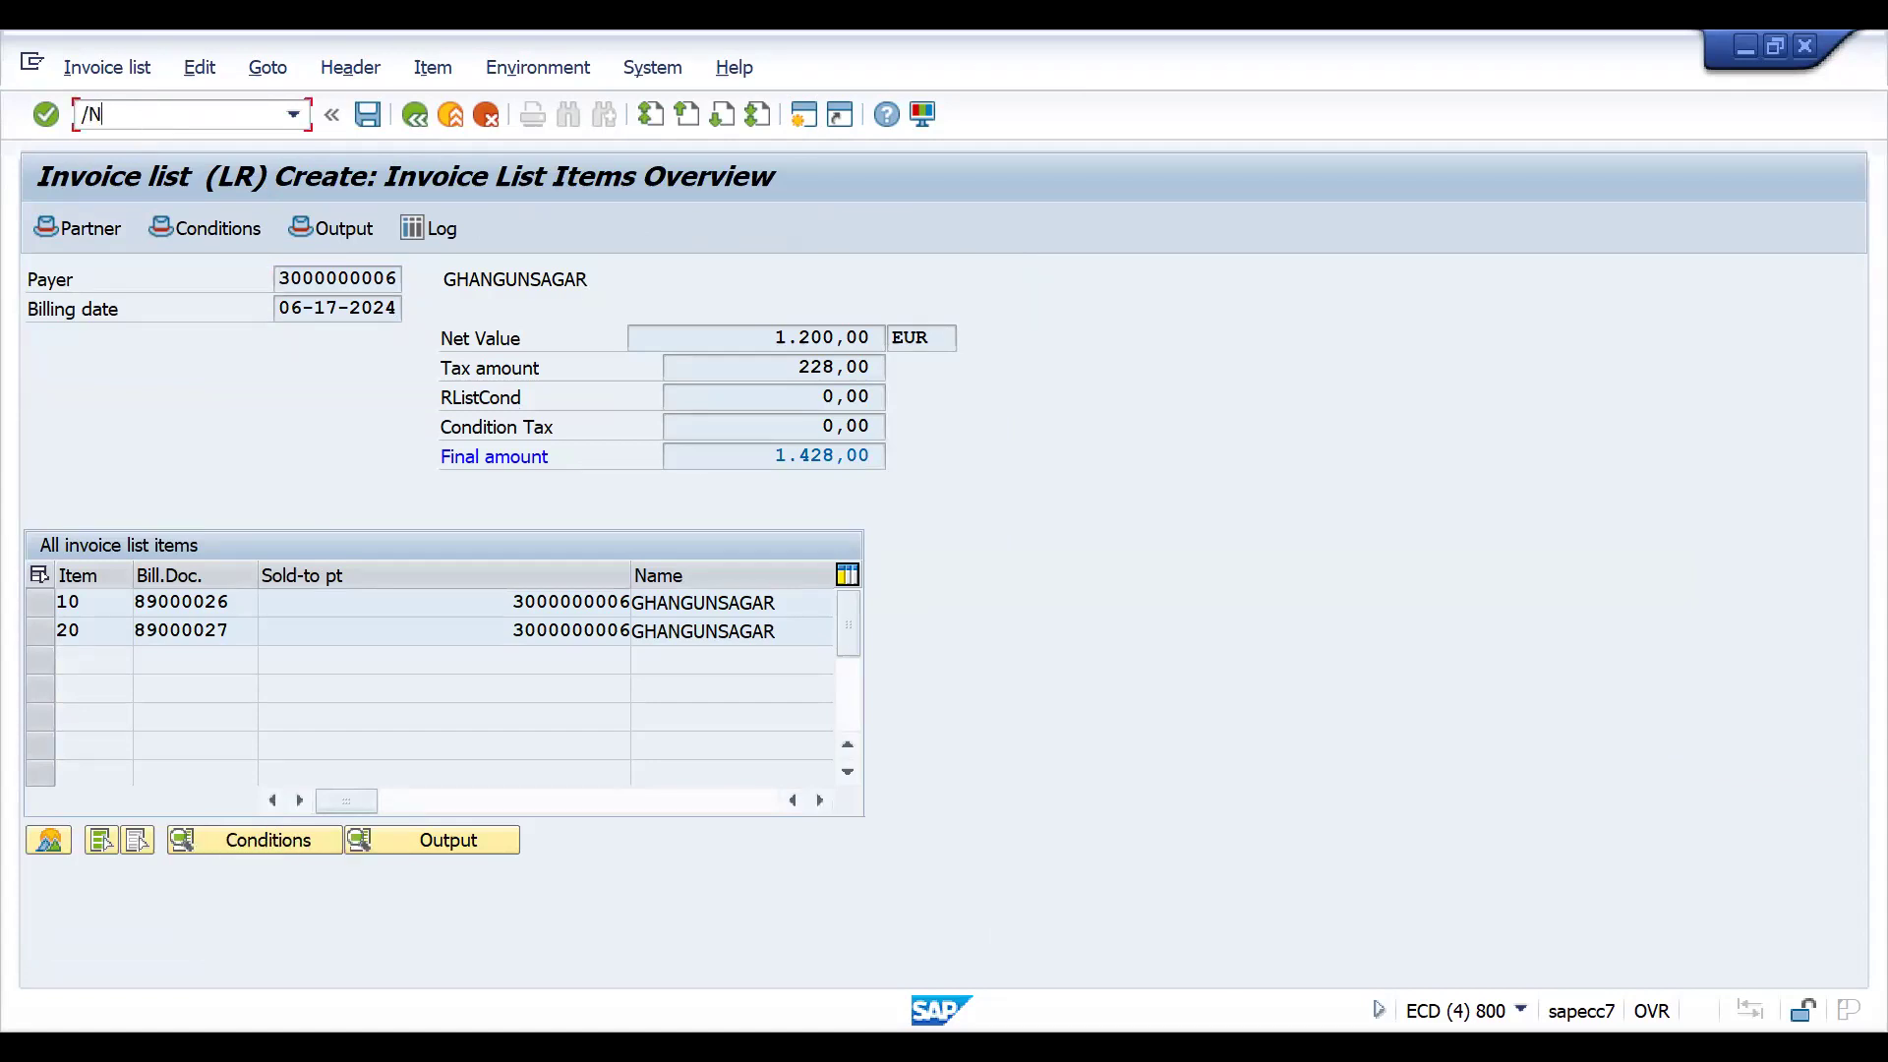
pyautogui.write('VK11')
# Start condition record entry for RL00 with sales org ZH01, channel H1, division HH.
pyautogui.press('Return')
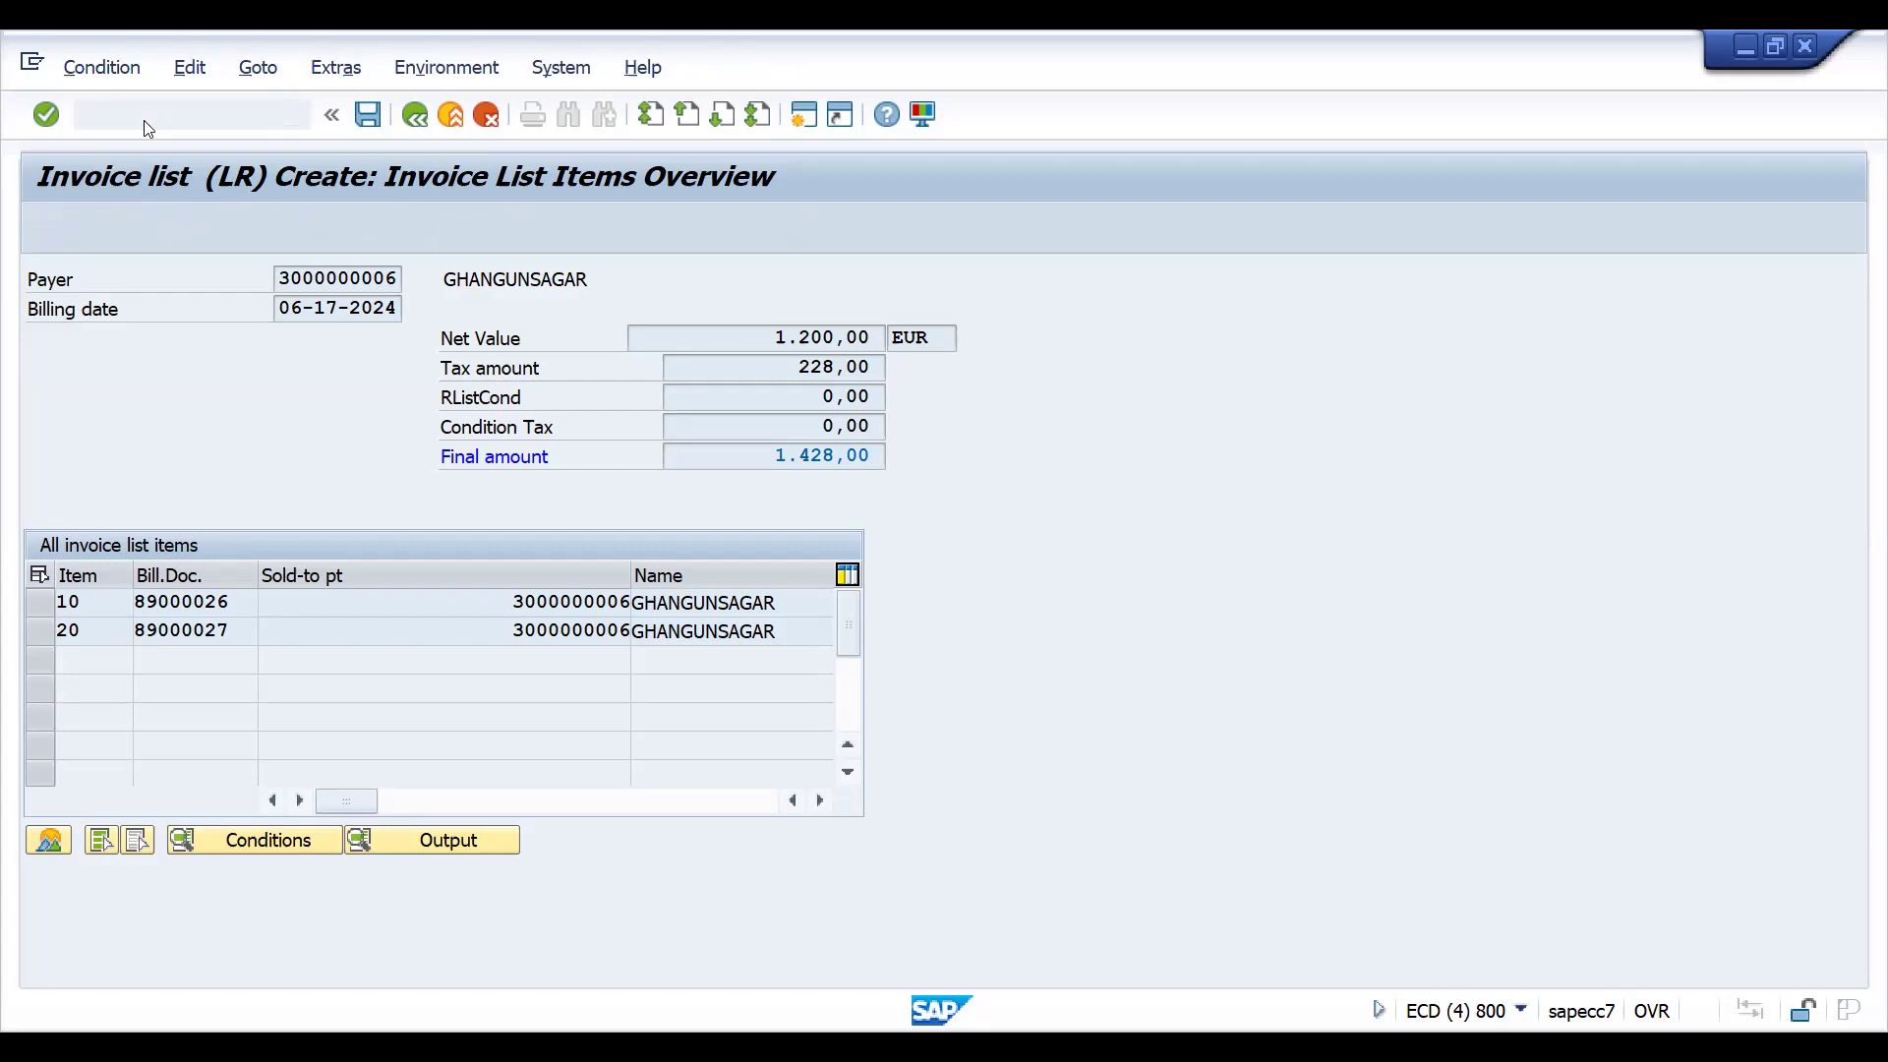
pyautogui.write('RL00')
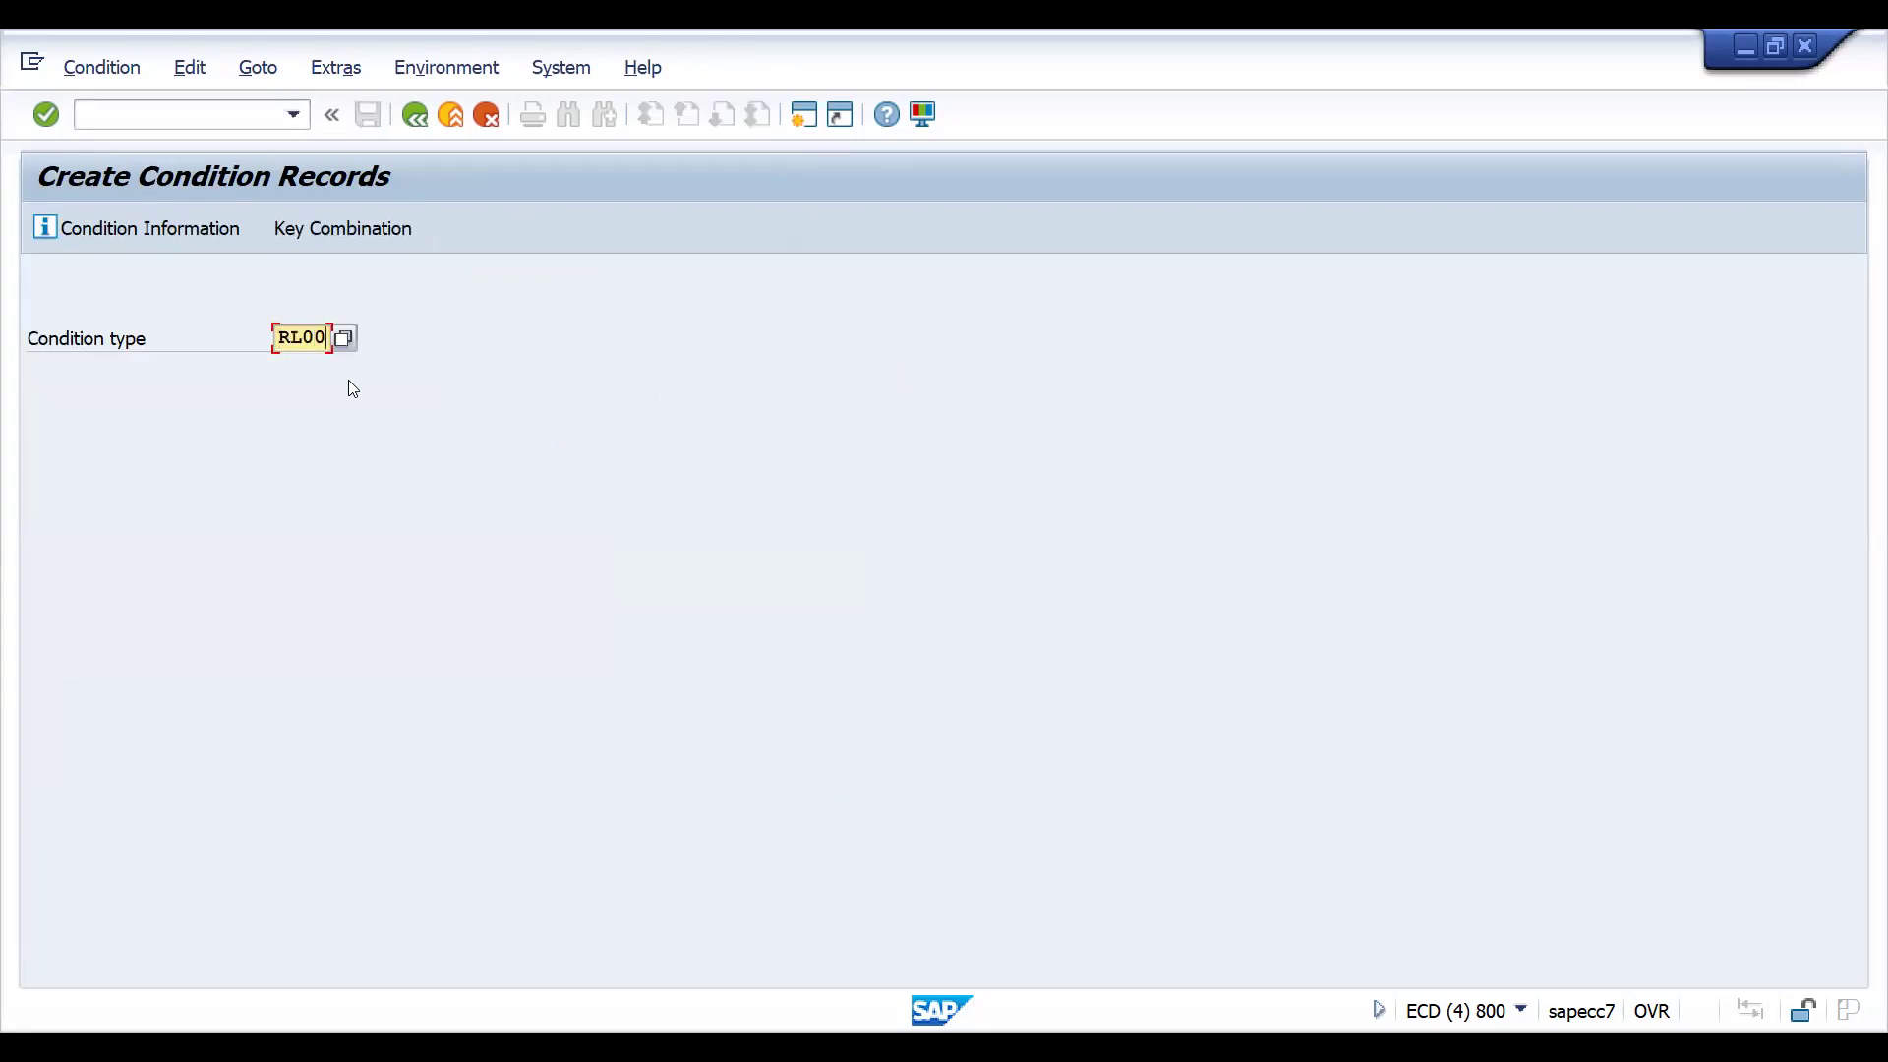
pyautogui.press('Return')
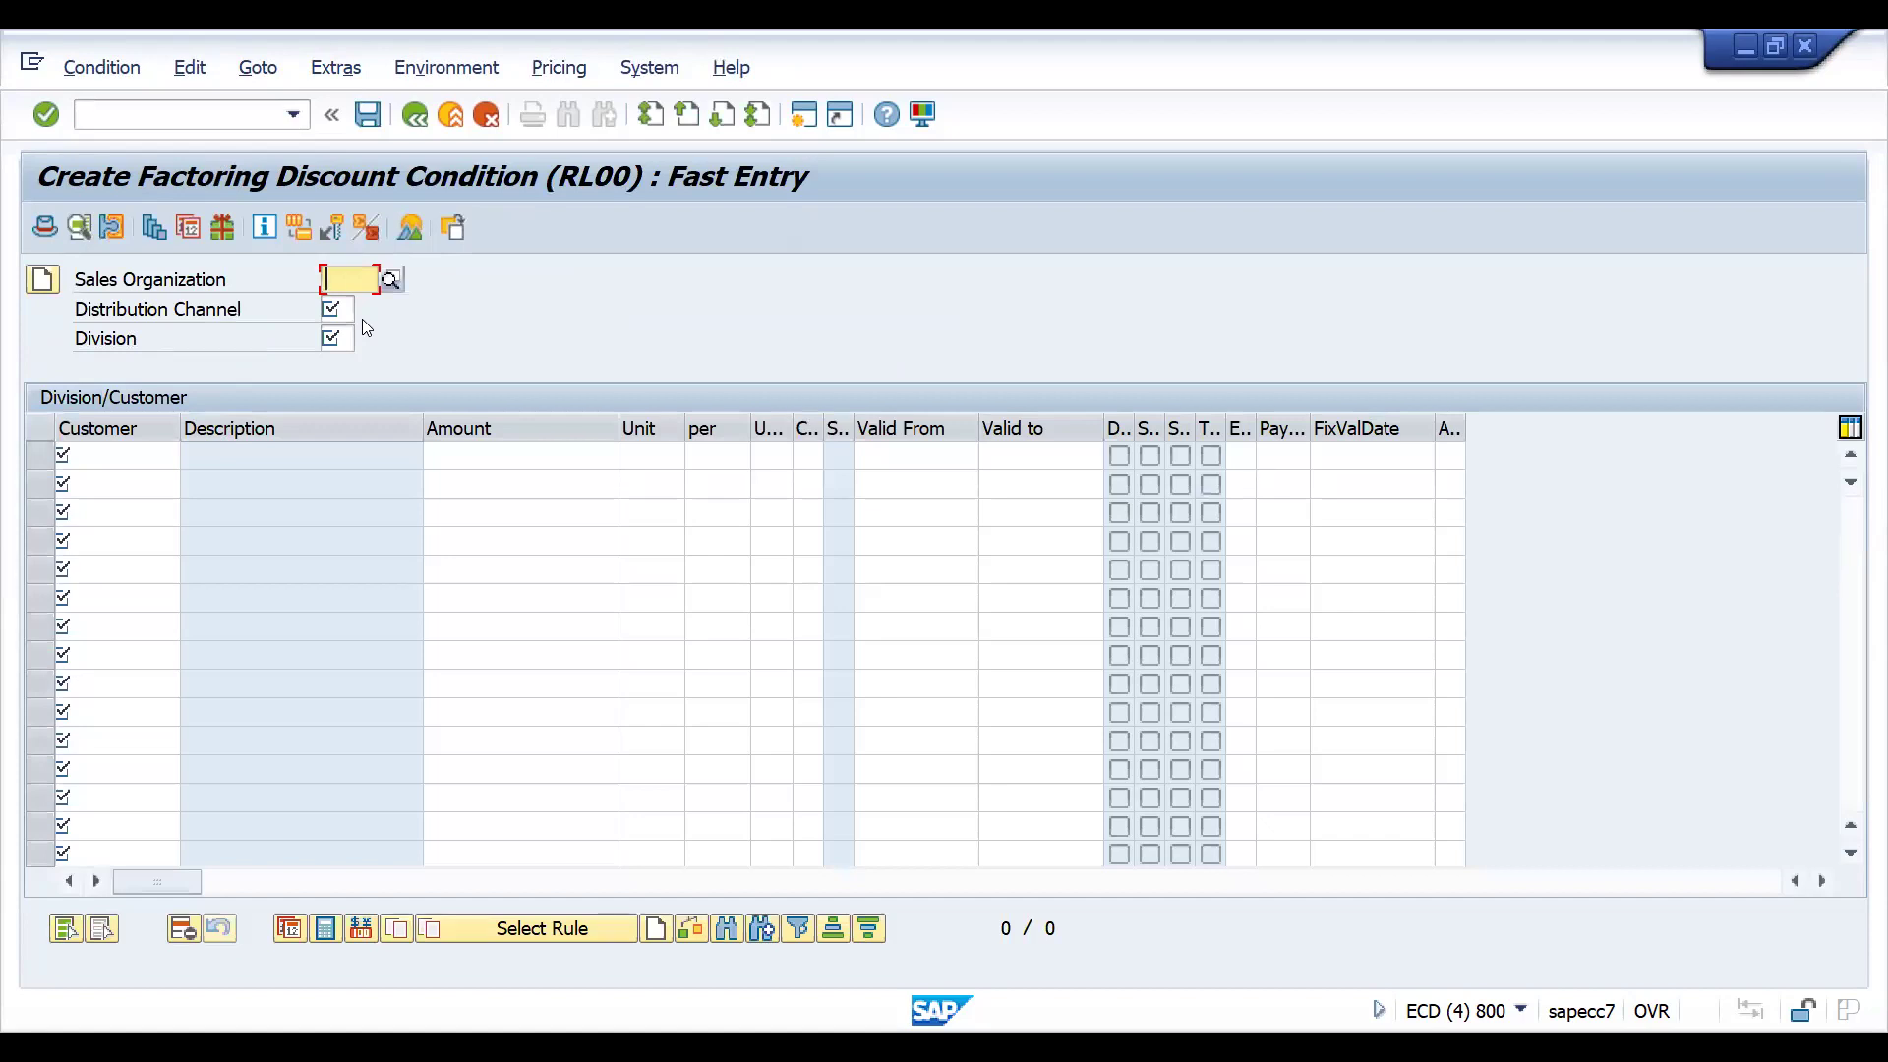
pyautogui.write('ZH01')
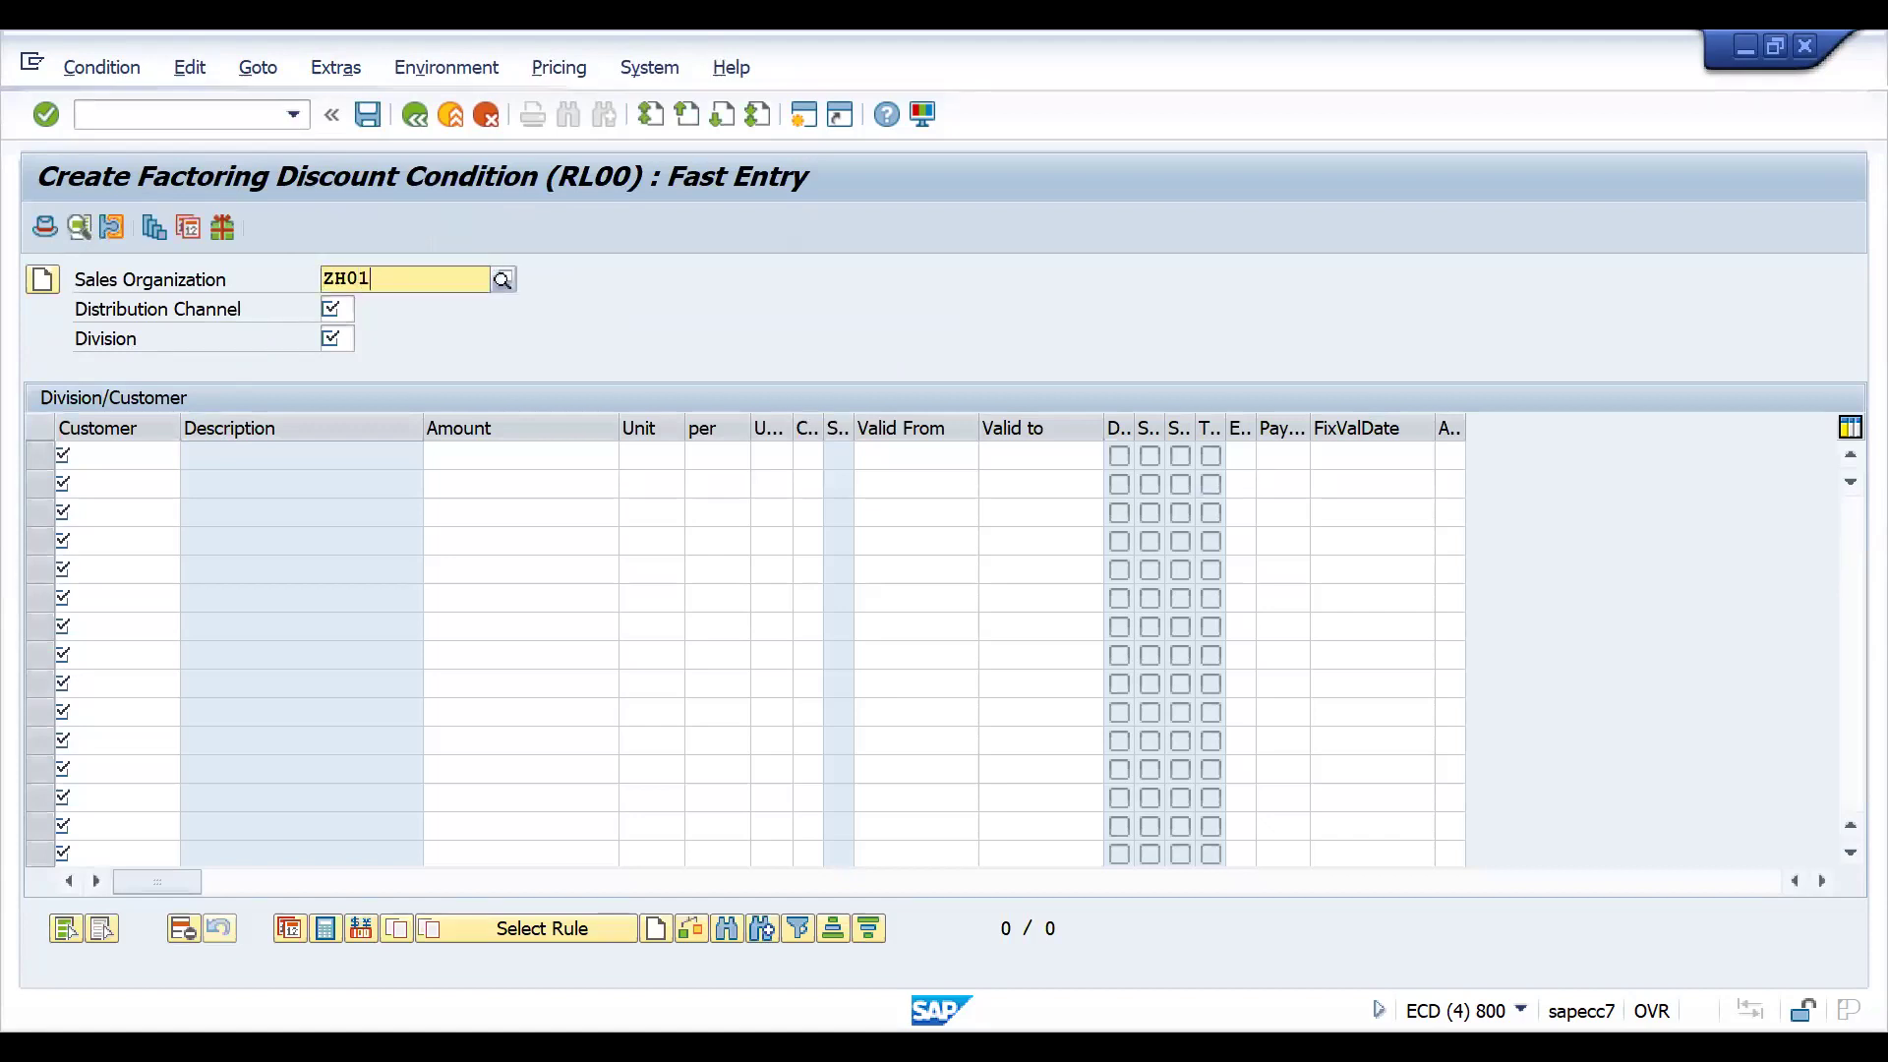
pyautogui.press('Return')
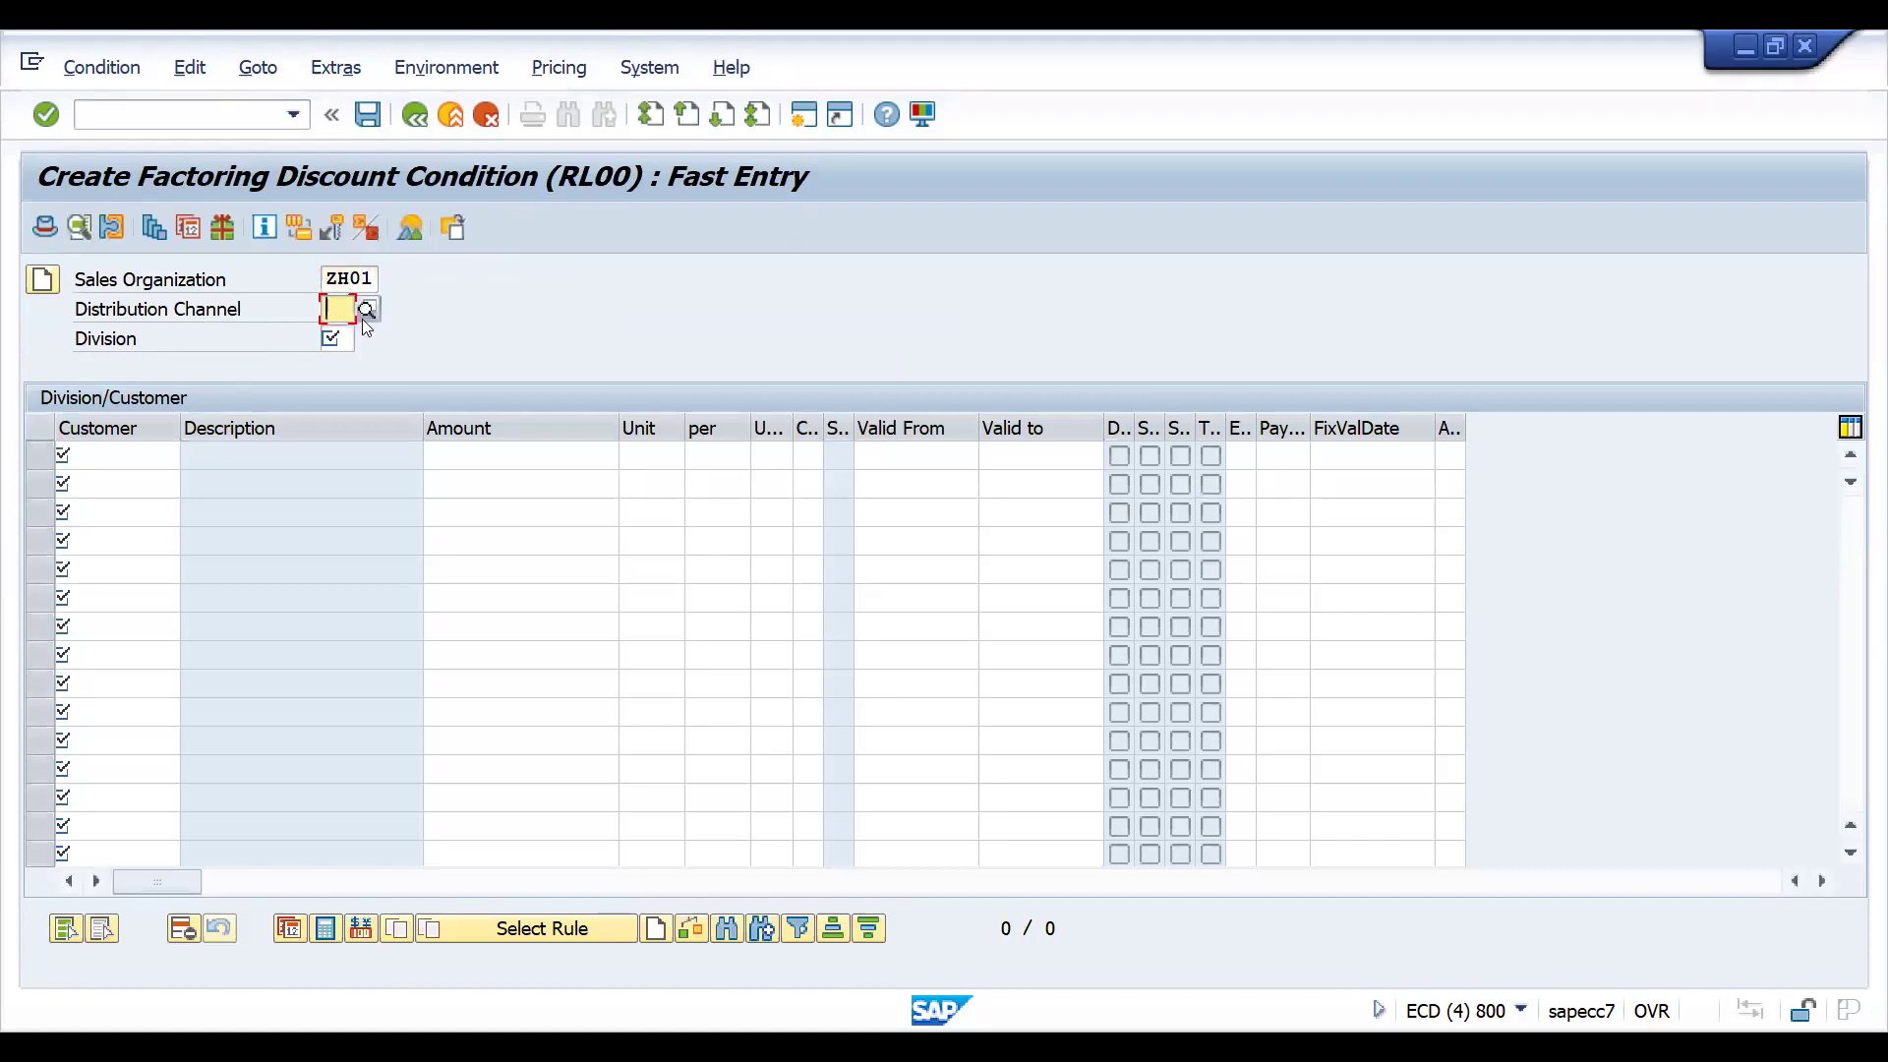
pyautogui.write('H1')
pyautogui.press('Tab')
pyautogui.write('HH')
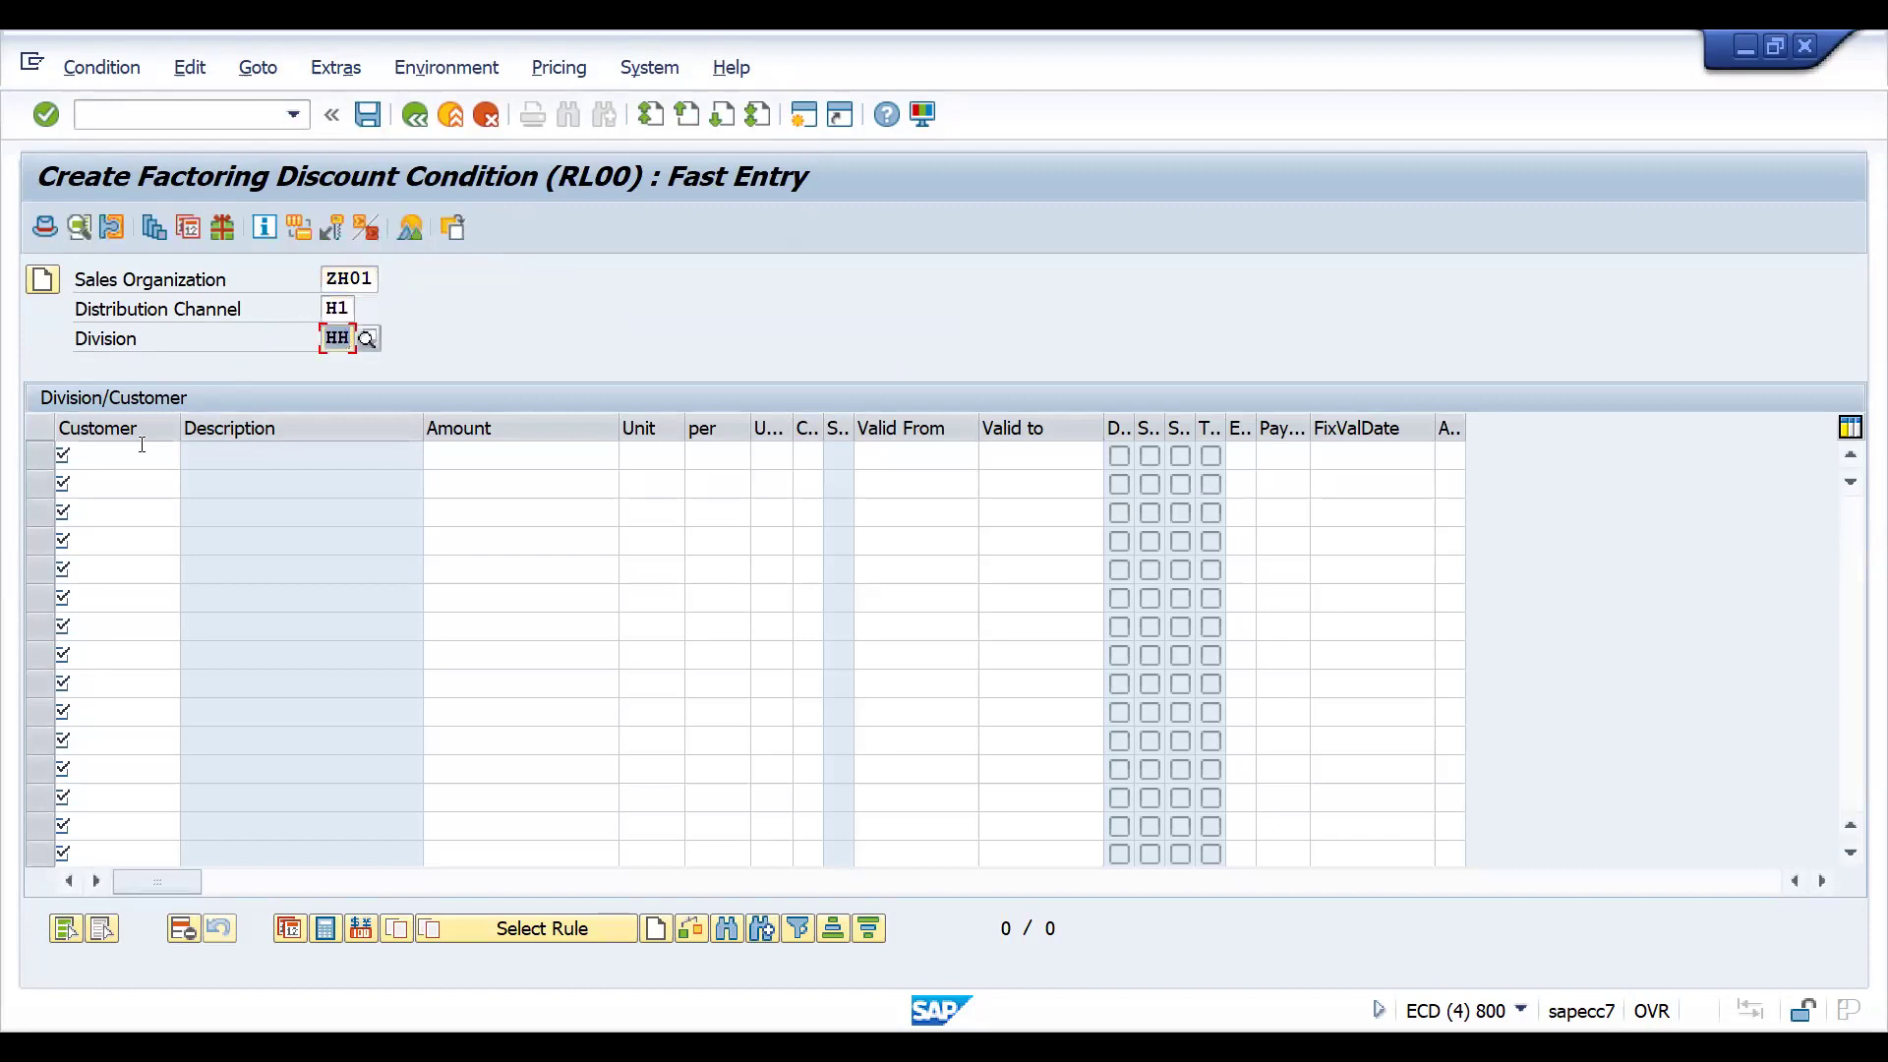
# Enter a 1% factoring discount for the customer and save the condition record.
pyautogui.click(109, 455)
pyautogui.press('Down')
pyautogui.press('Return')
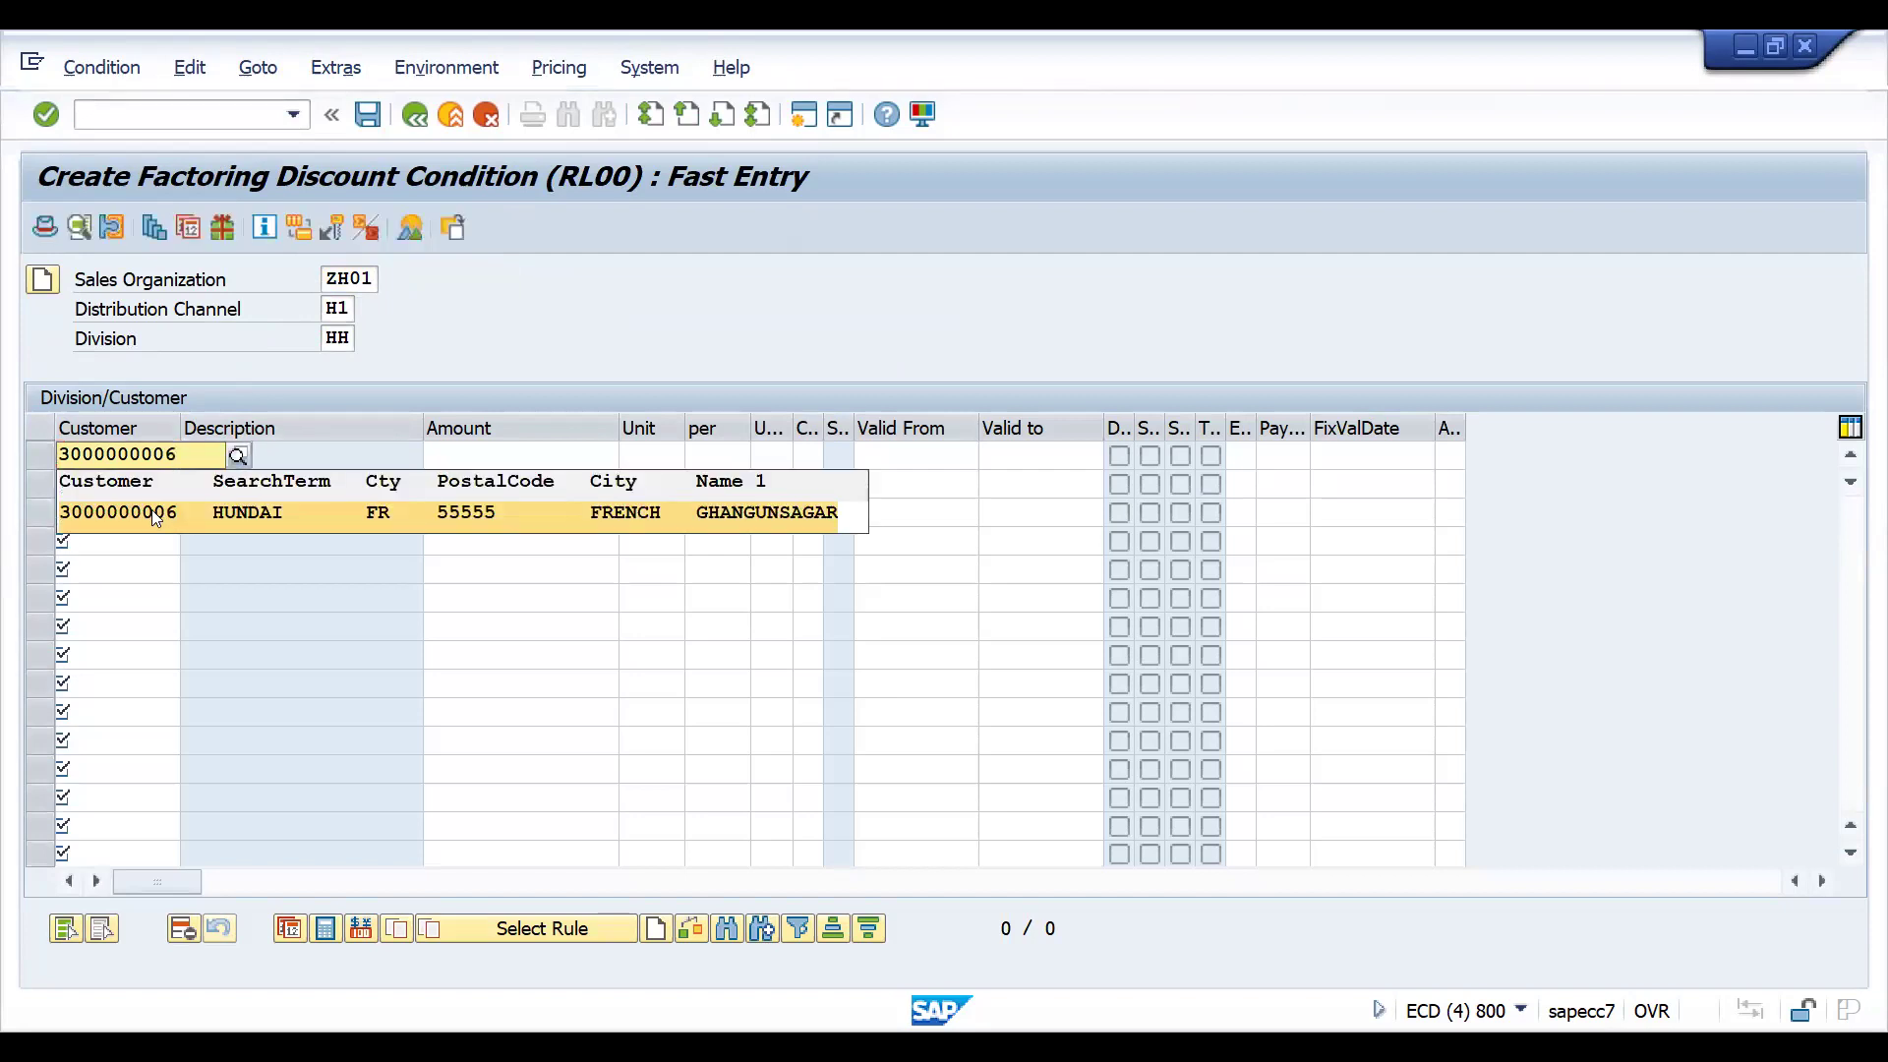
pyautogui.click(155, 518)
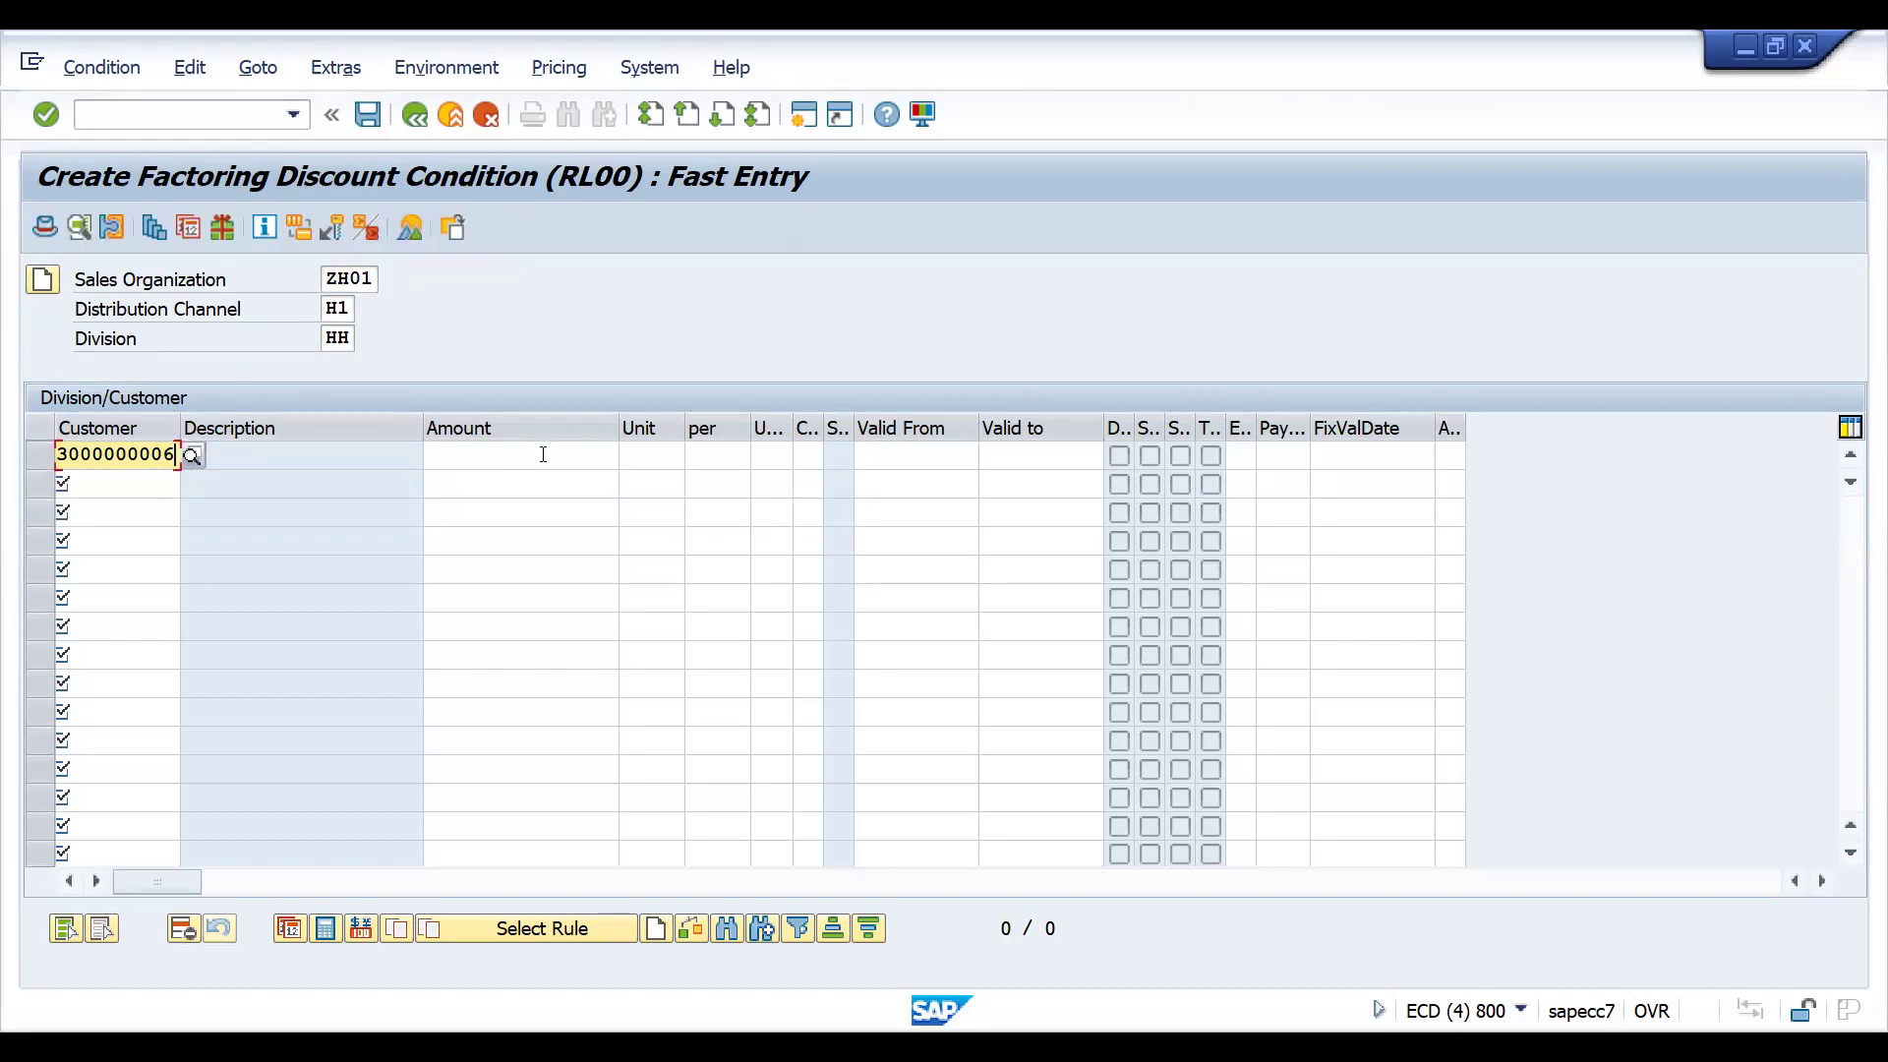
pyautogui.click(543, 454)
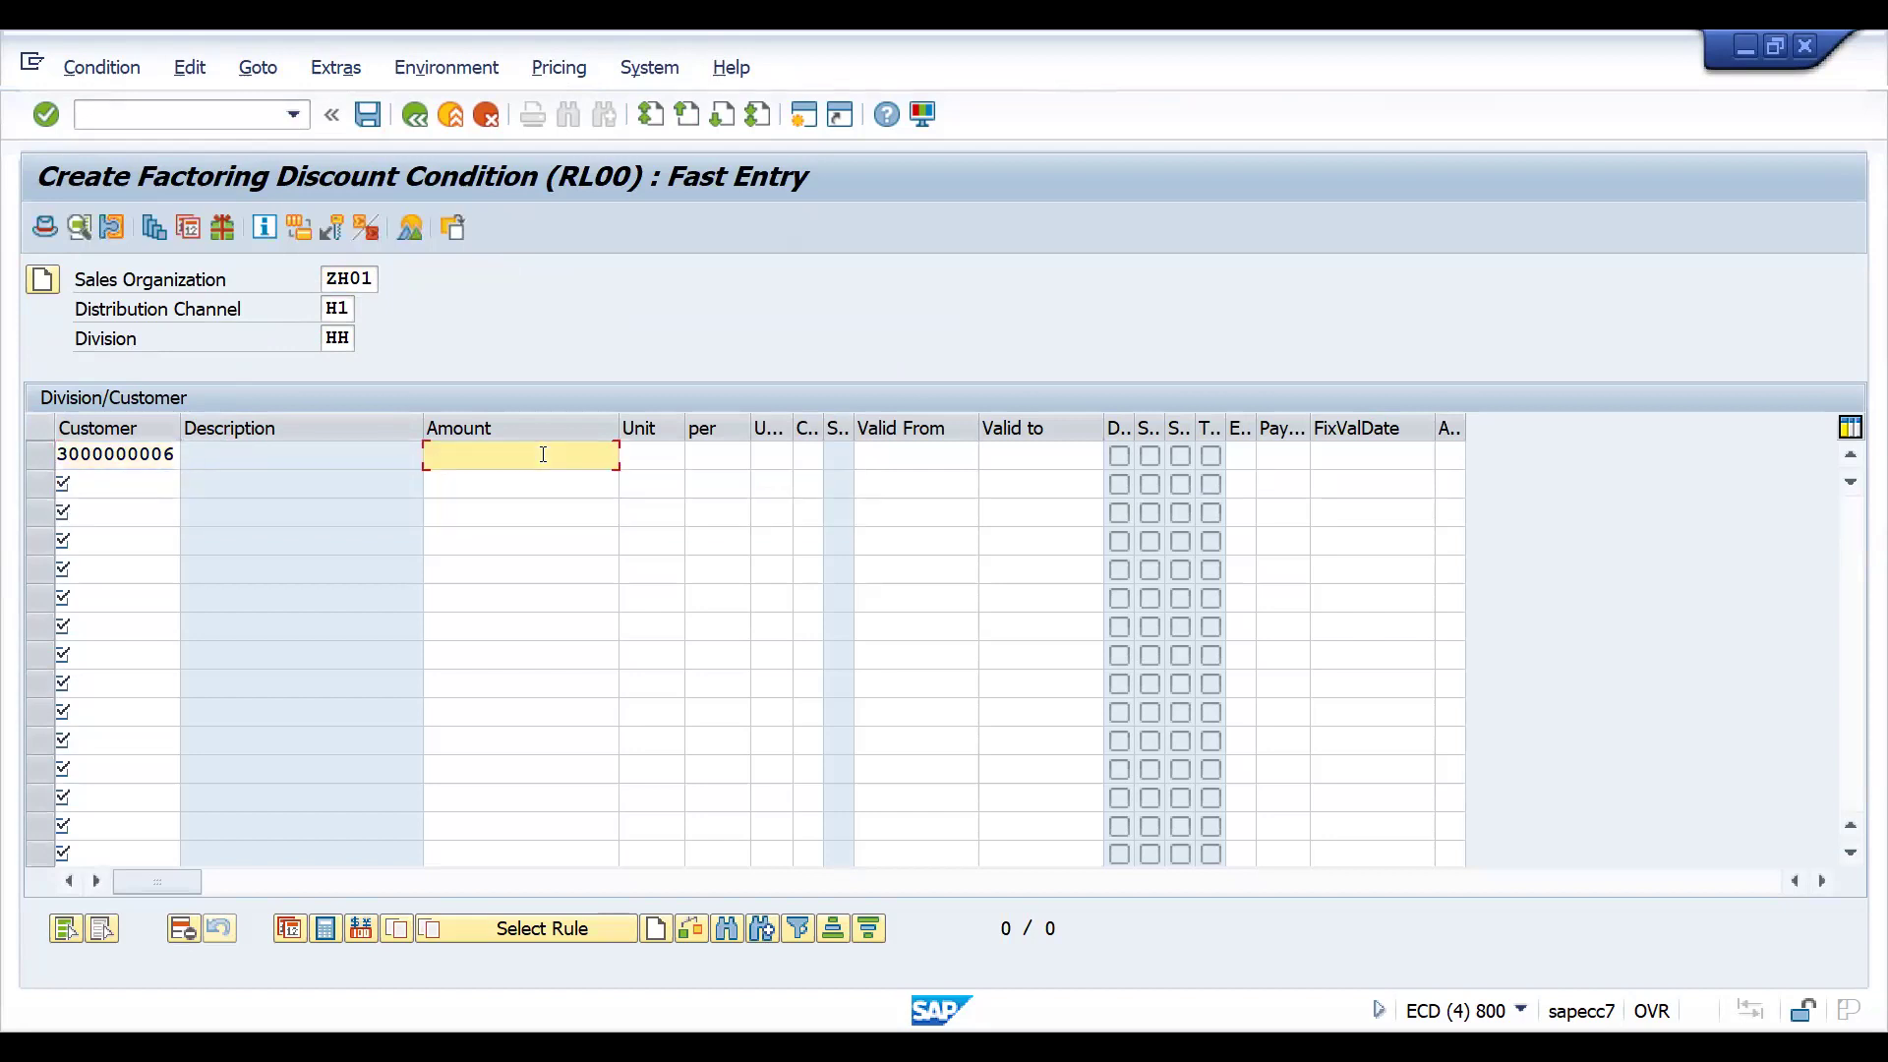
pyautogui.write('1')
pyautogui.press('Return')
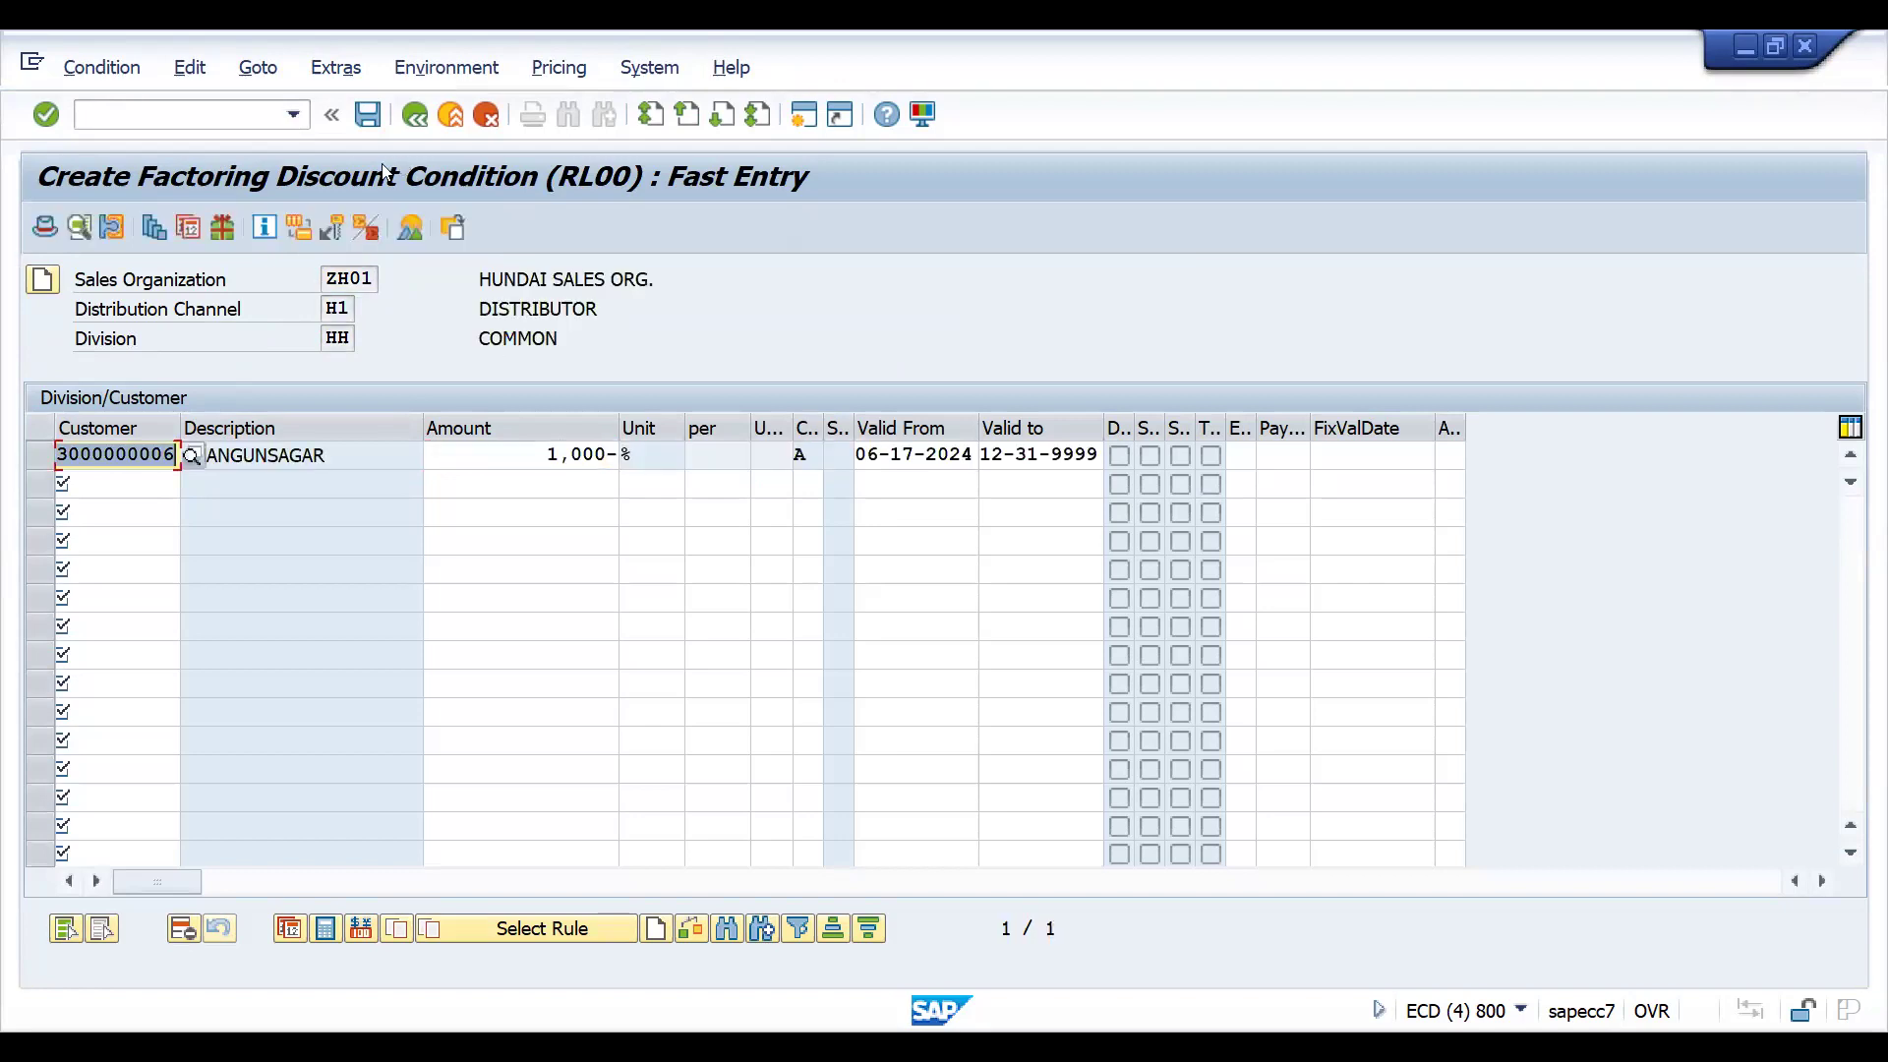
pyautogui.click(368, 115)
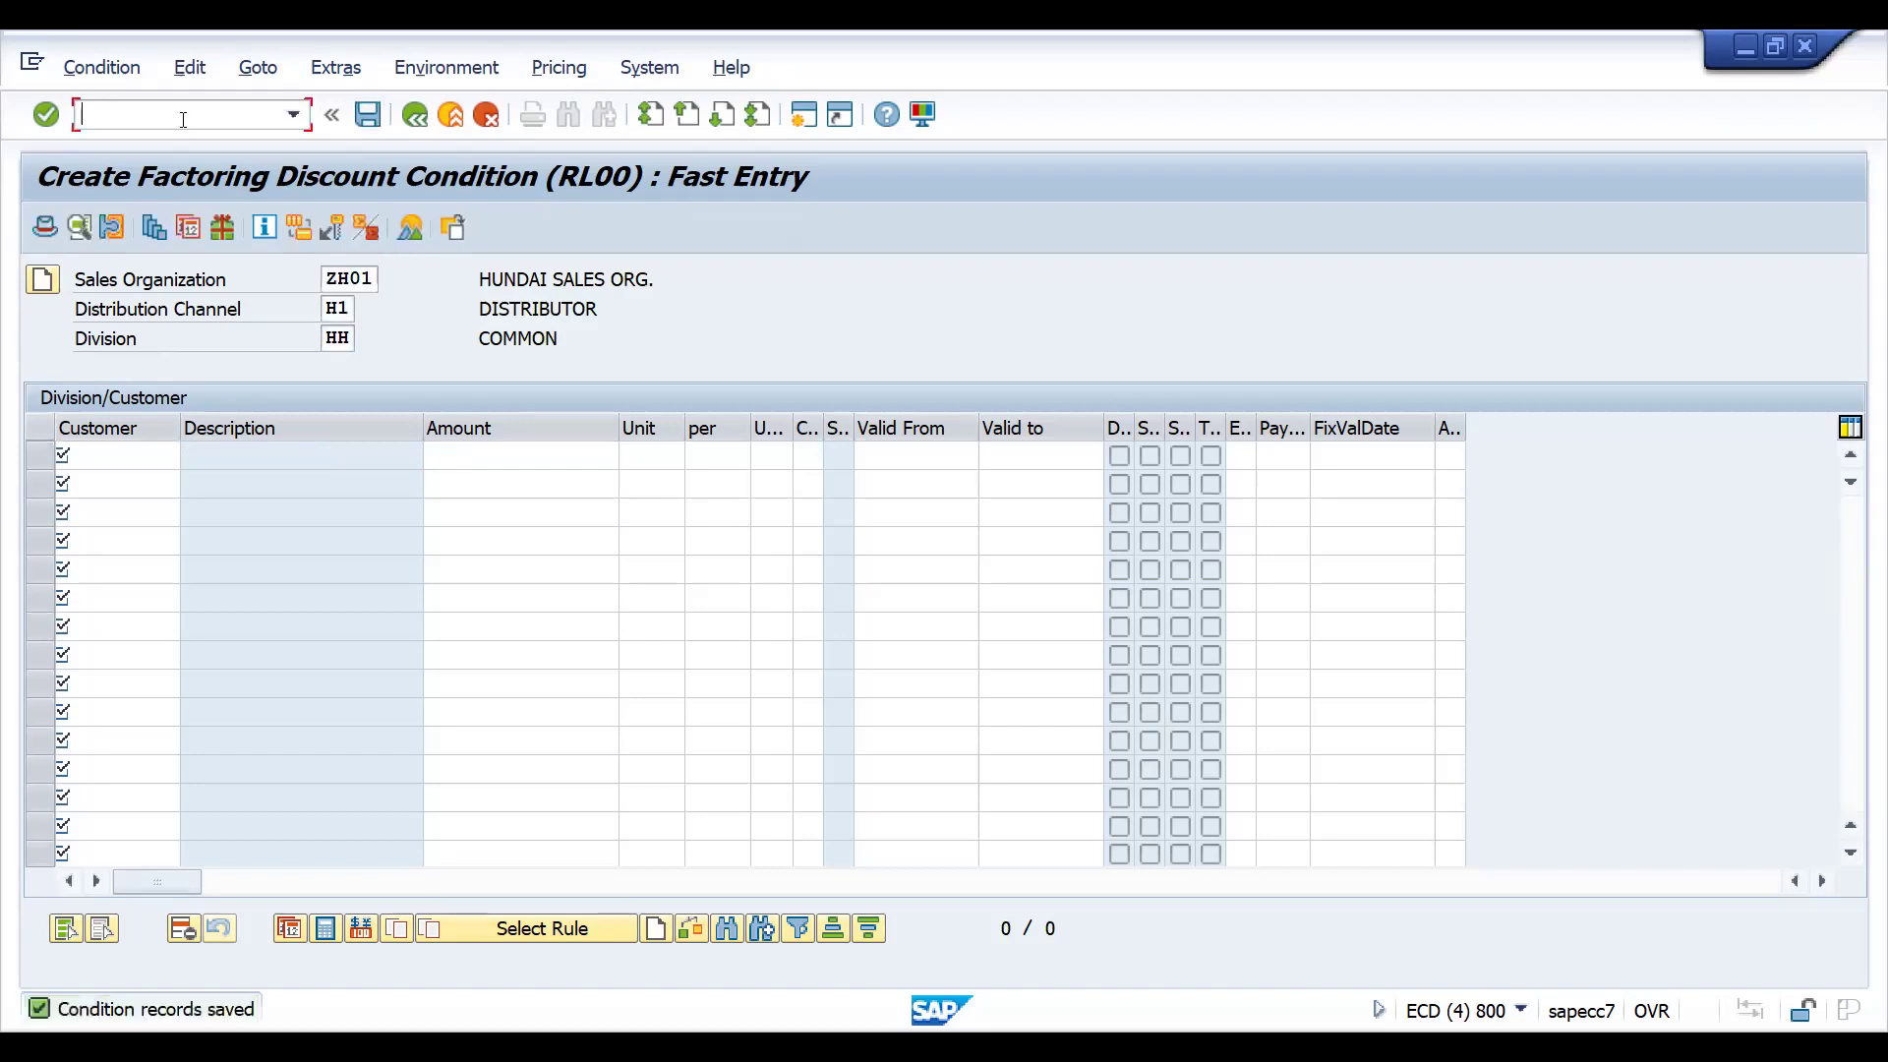
# Run invoice list creation for documents 89000026 and 89000027 and execute it.
pyautogui.write('/nvk11')
pyautogui.press('Return')
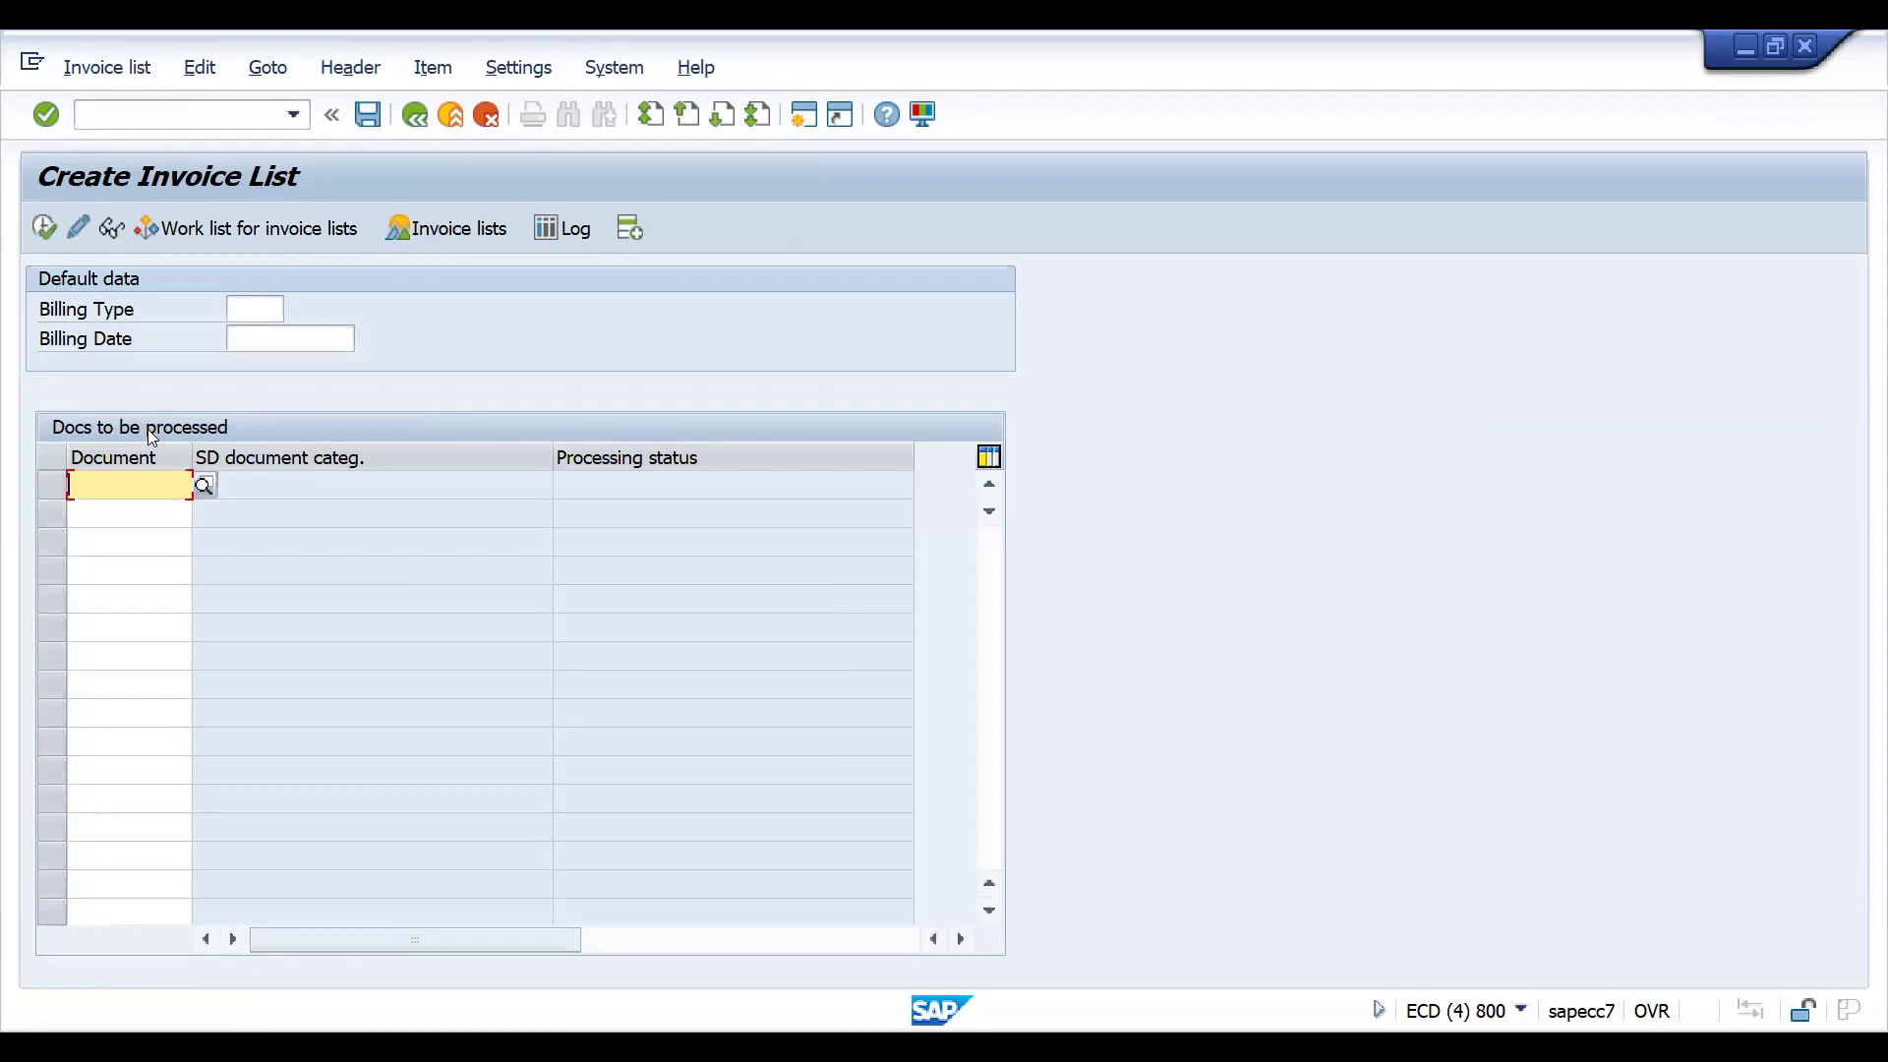
pyautogui.press('BackSpace')
pyautogui.press('Down')
pyautogui.press('Return')
pyautogui.press('Return')
pyautogui.press('BackSpace')
pyautogui.press('Down')
pyautogui.press('Down')
pyautogui.press('Return')
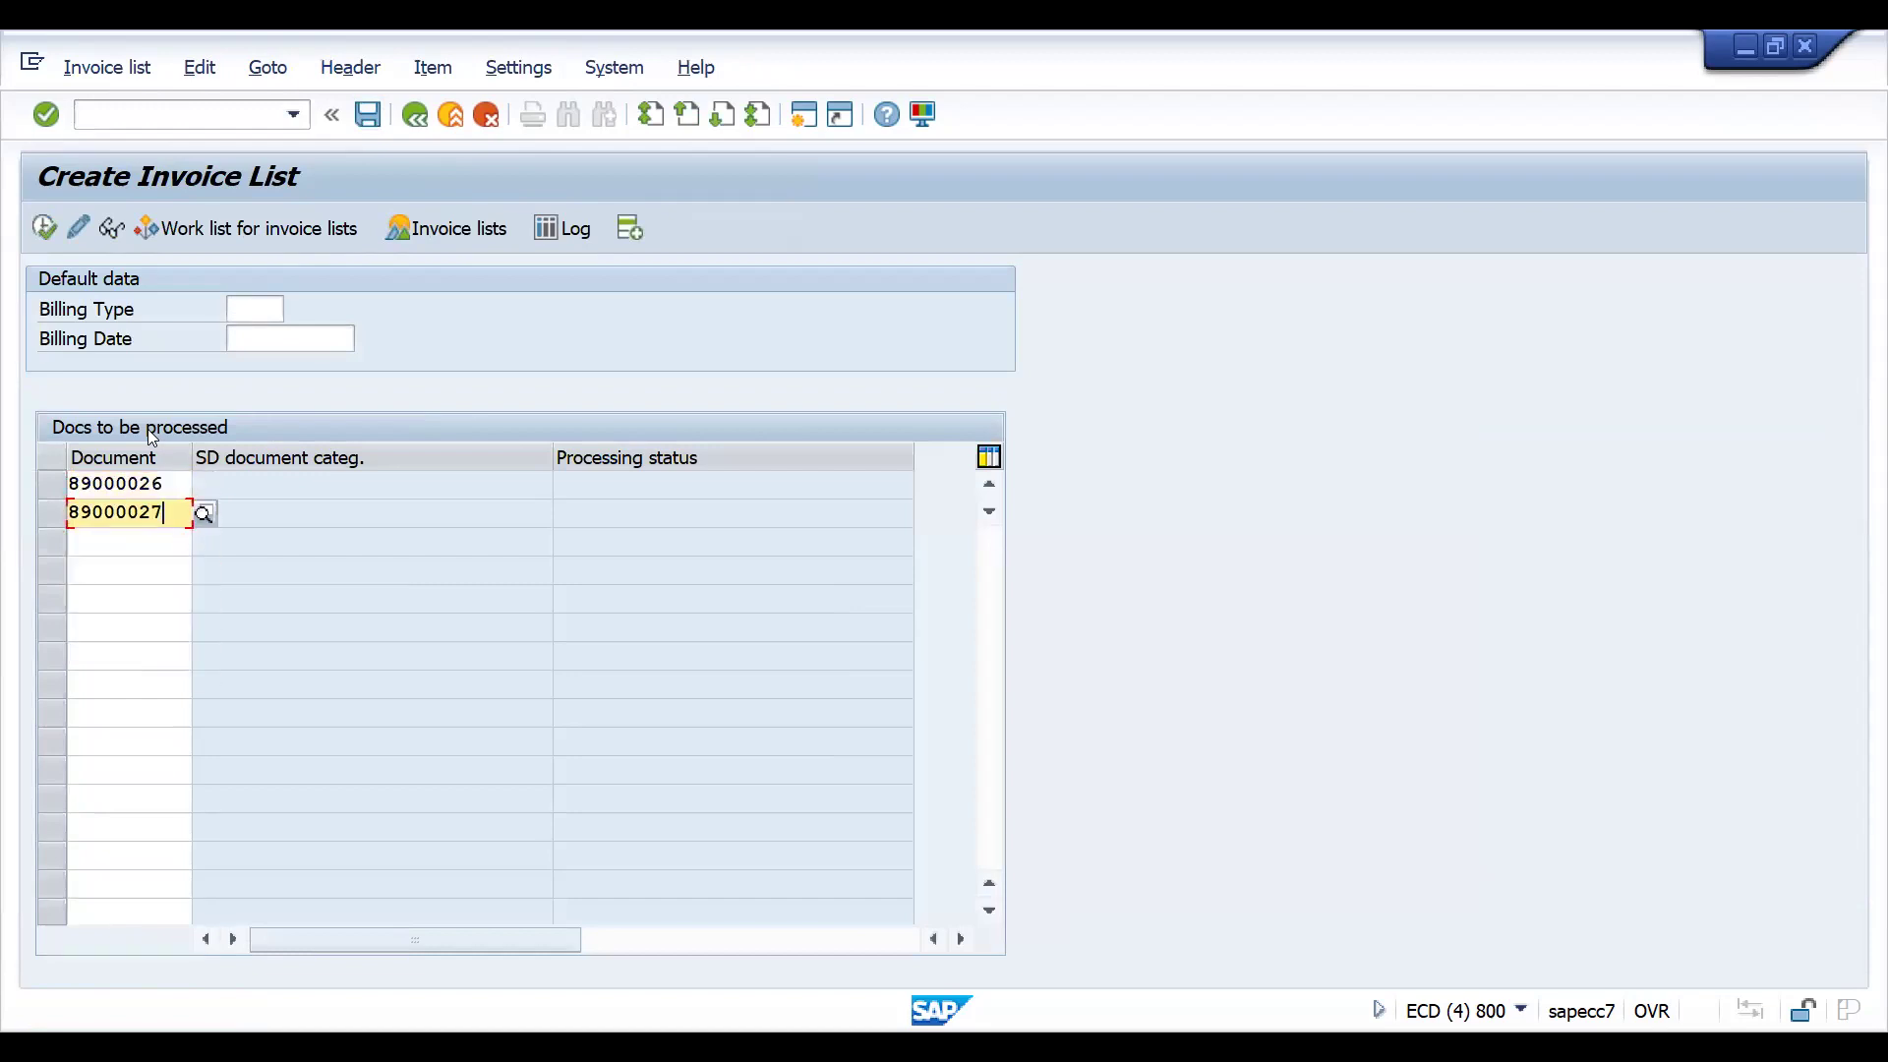
pyautogui.click(51, 226)
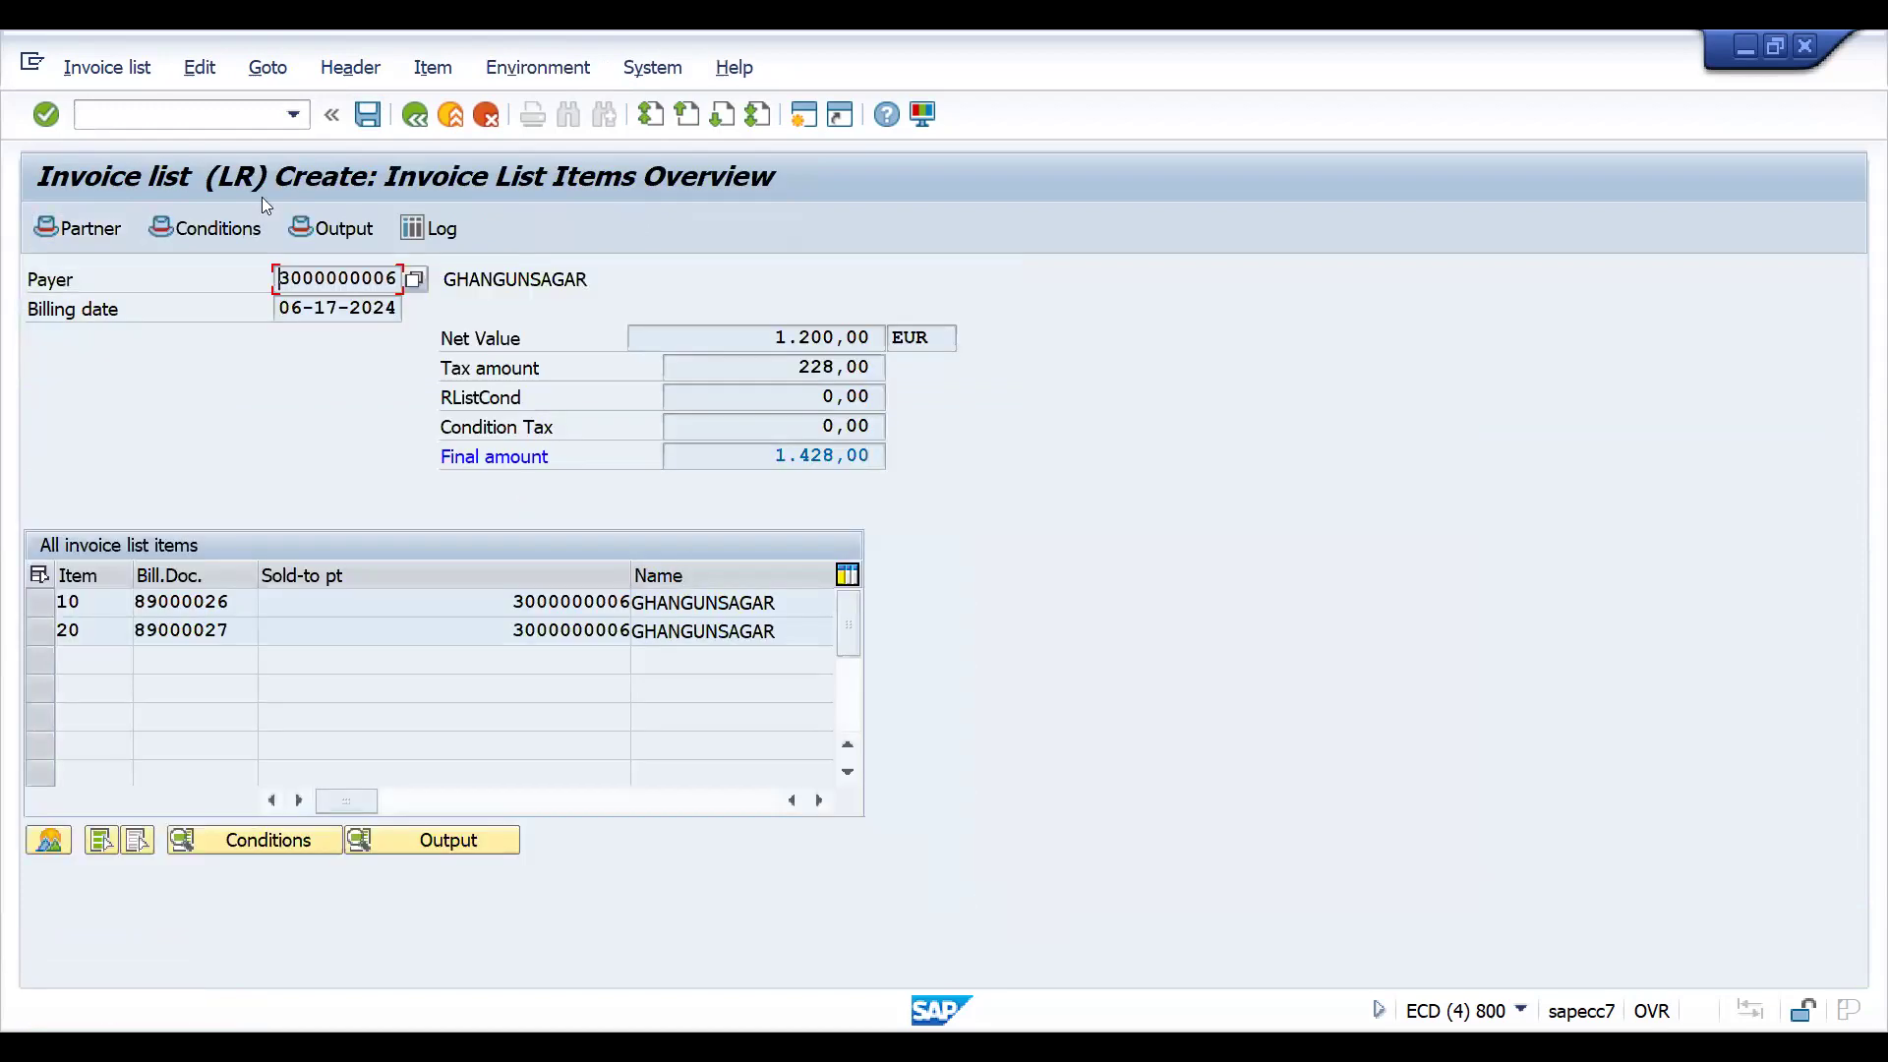
pyautogui.click(155, 115)
pyautogui.write('/NVA')
# Open billing document 89000026 in Change Billing Document (VF02).
pyautogui.press('BackSpace')
pyautogui.write('F02')
pyautogui.press('Return')
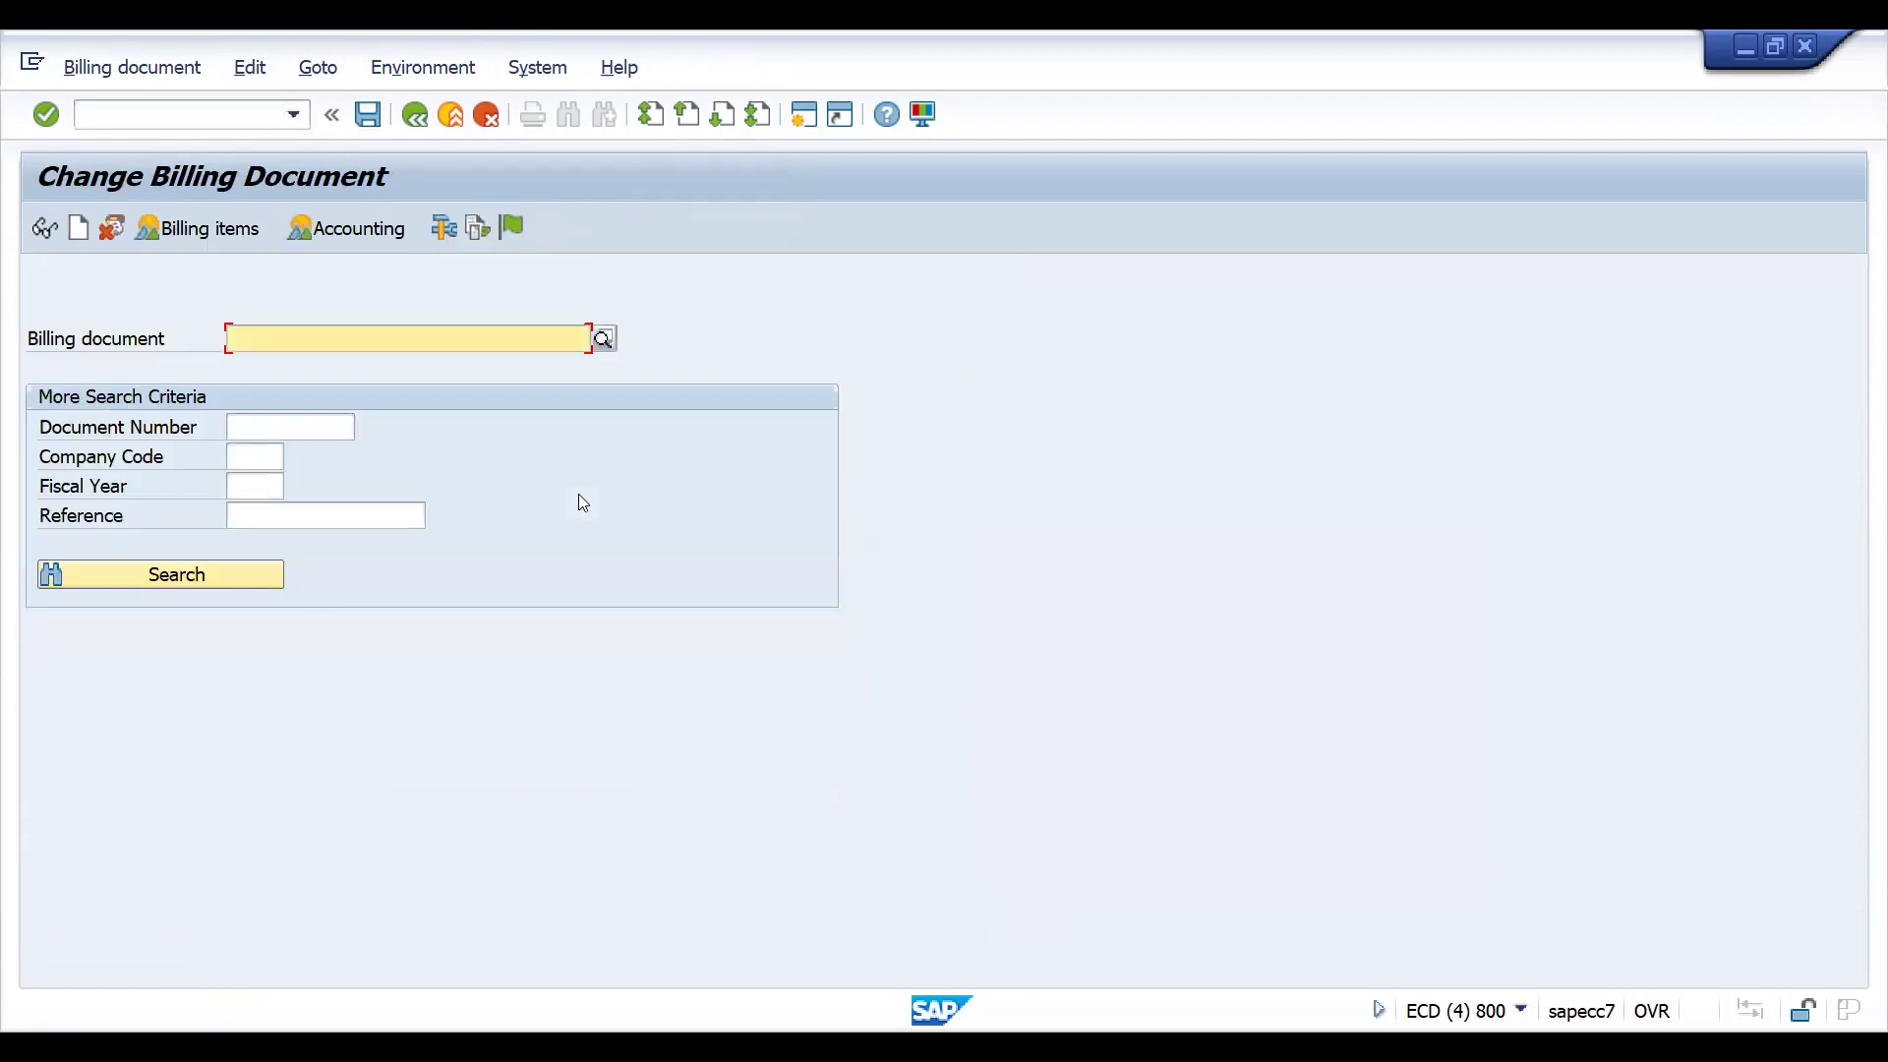
pyautogui.press('BackSpace')
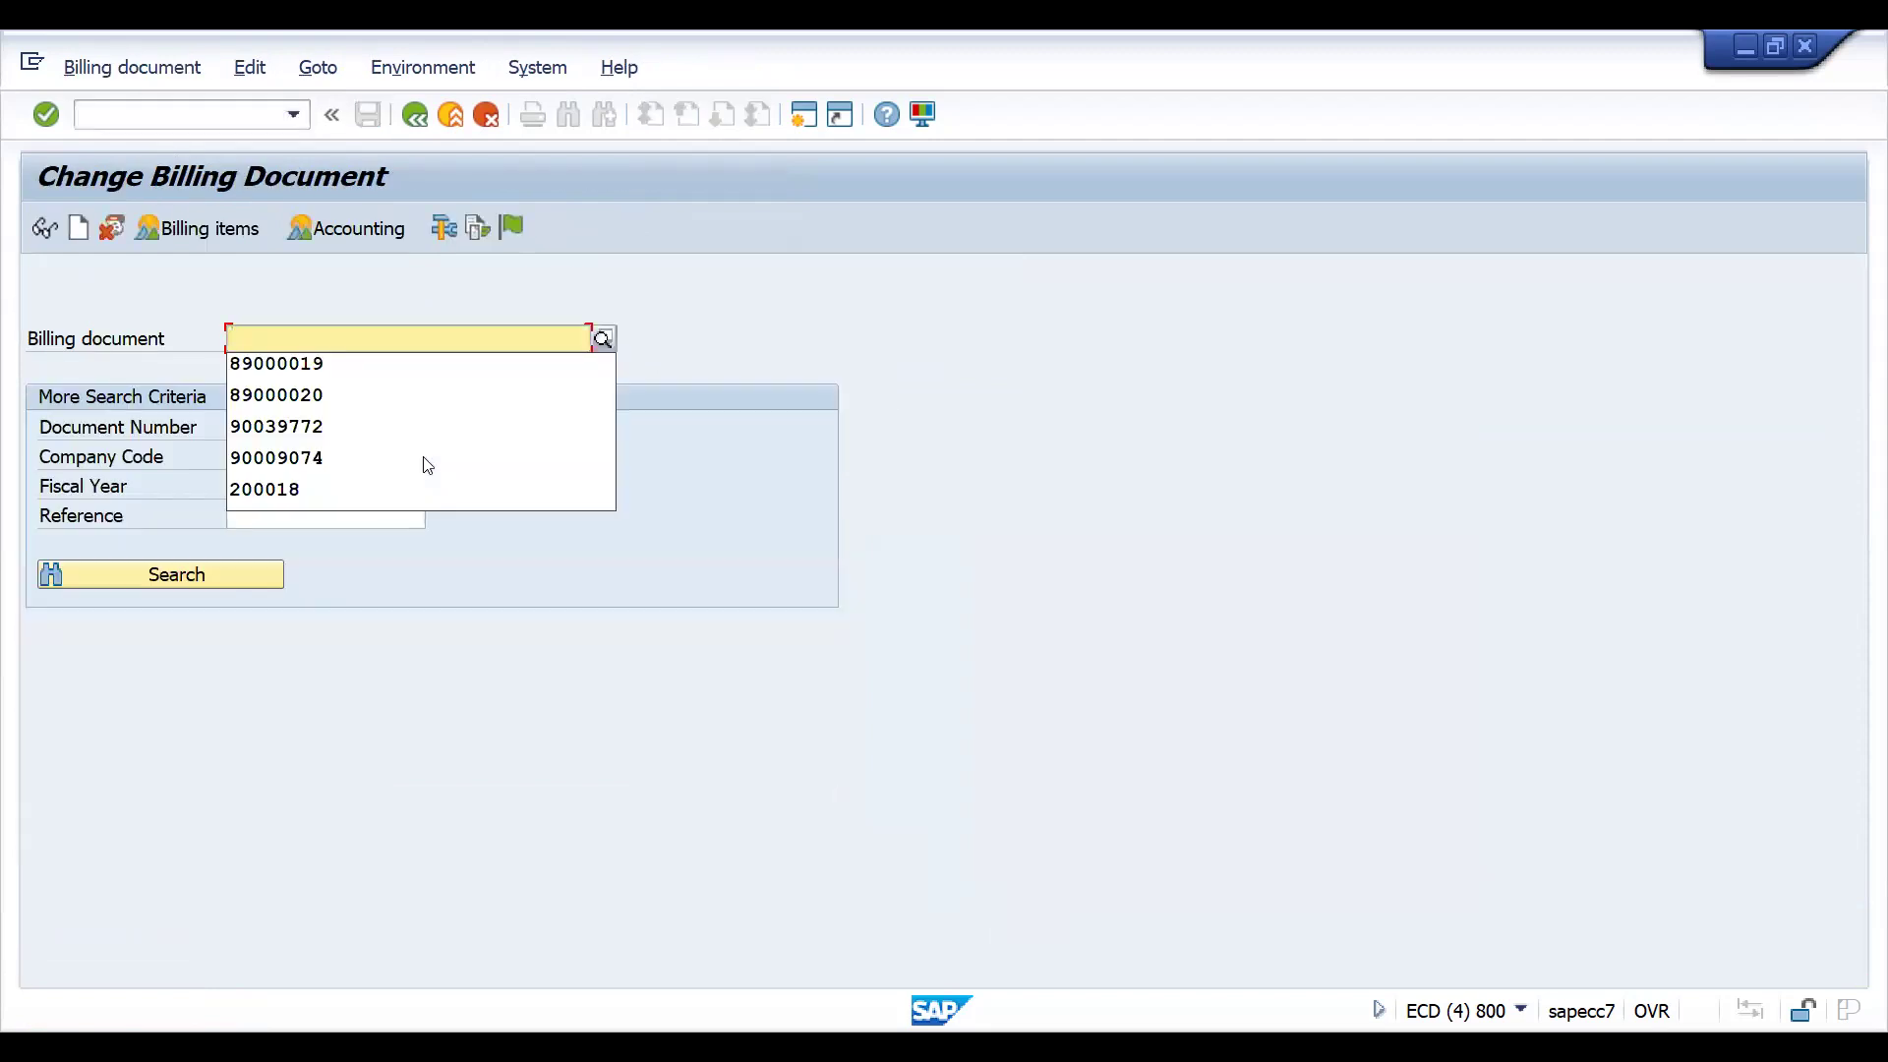
pyautogui.write('002')
pyautogui.press('BackSpace')
pyautogui.press('BackSpace')
pyautogui.press('BackSpace')
pyautogui.press('Down')
pyautogui.press('Down')
pyautogui.press('Return')
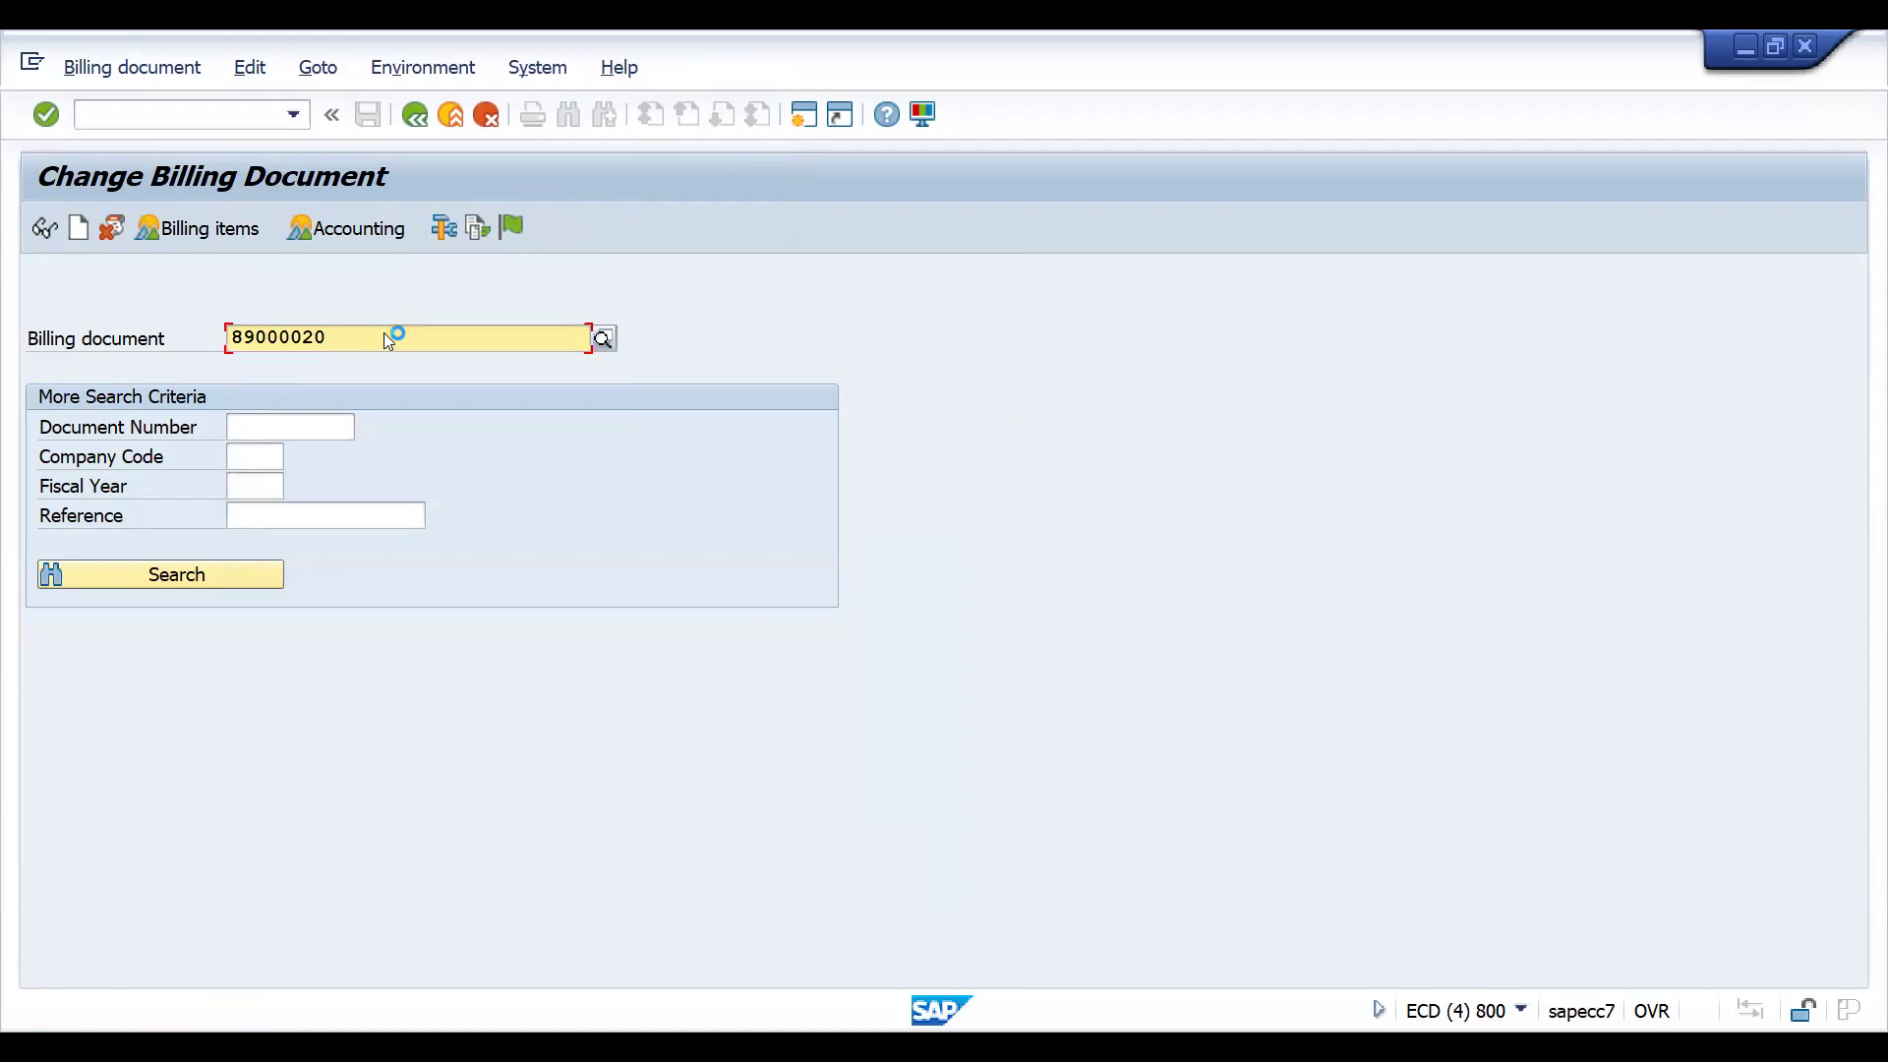
pyautogui.press('BackSpace')
pyautogui.write('6')
pyautogui.press('Return')
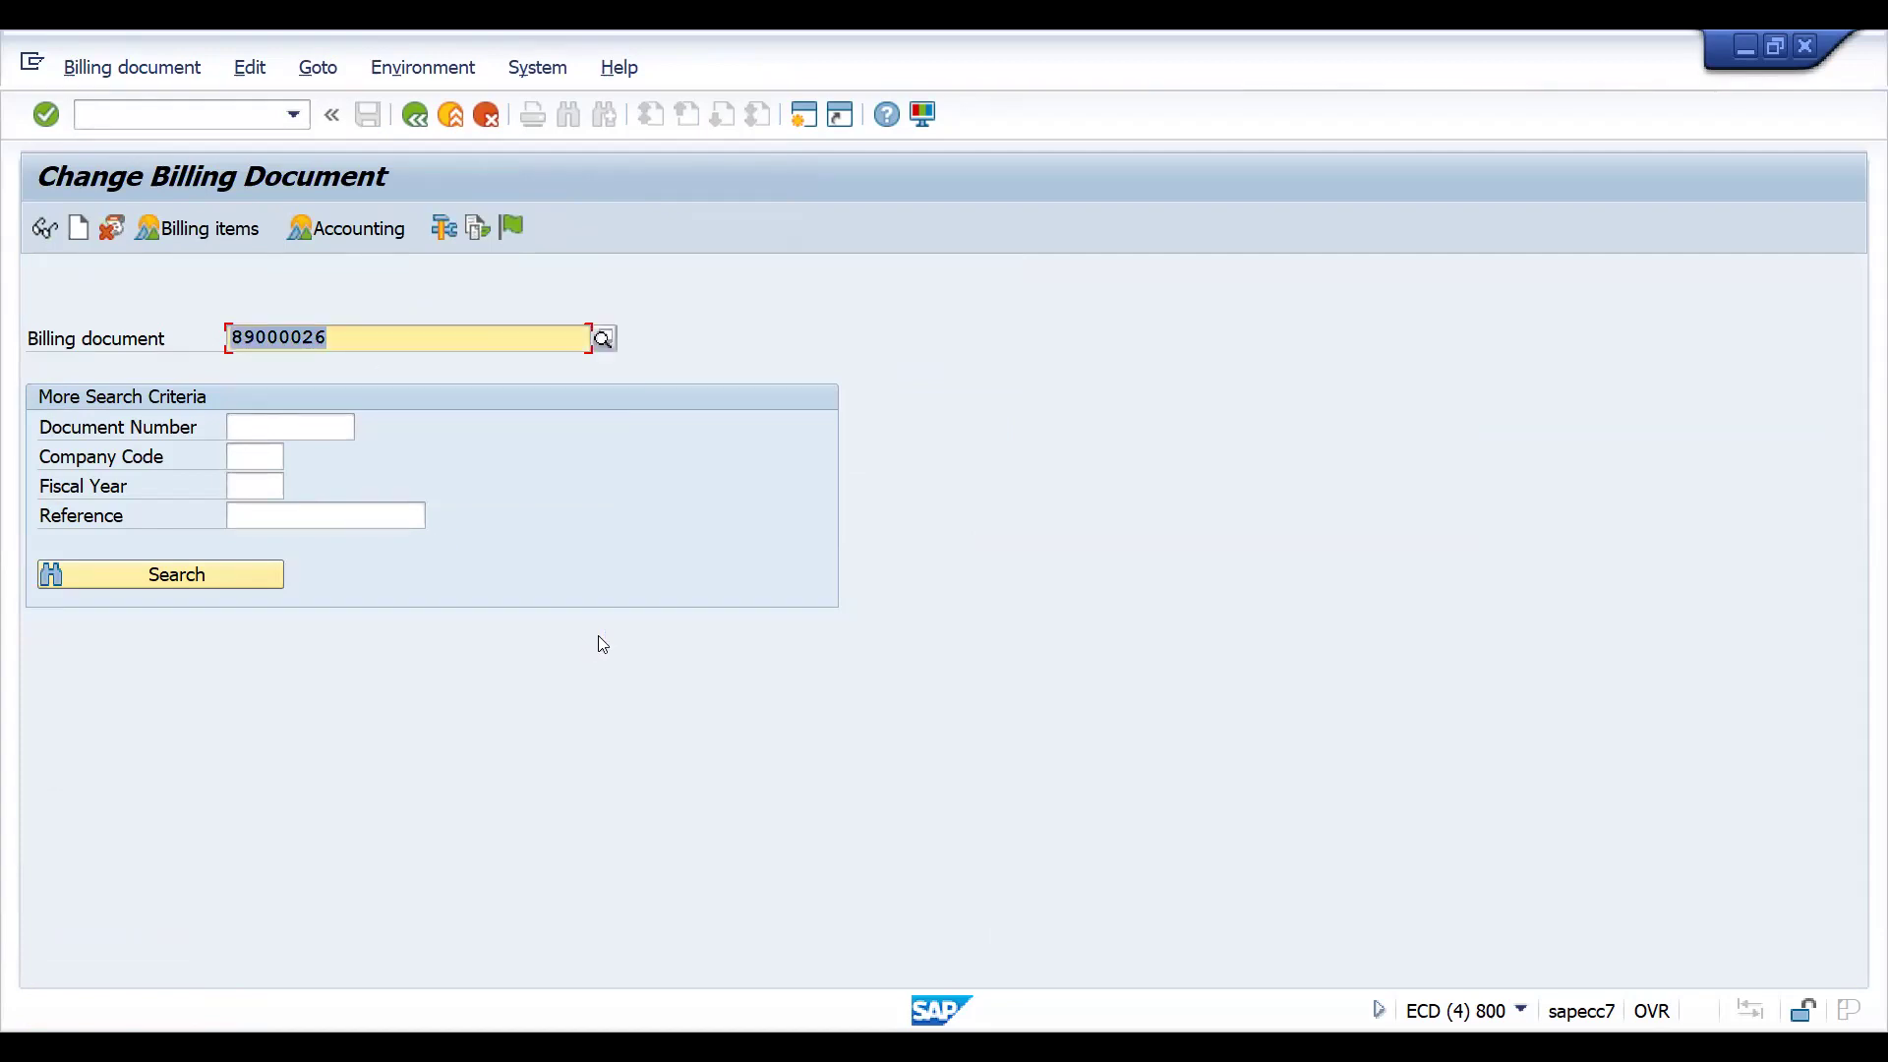
pyautogui.press('Return')
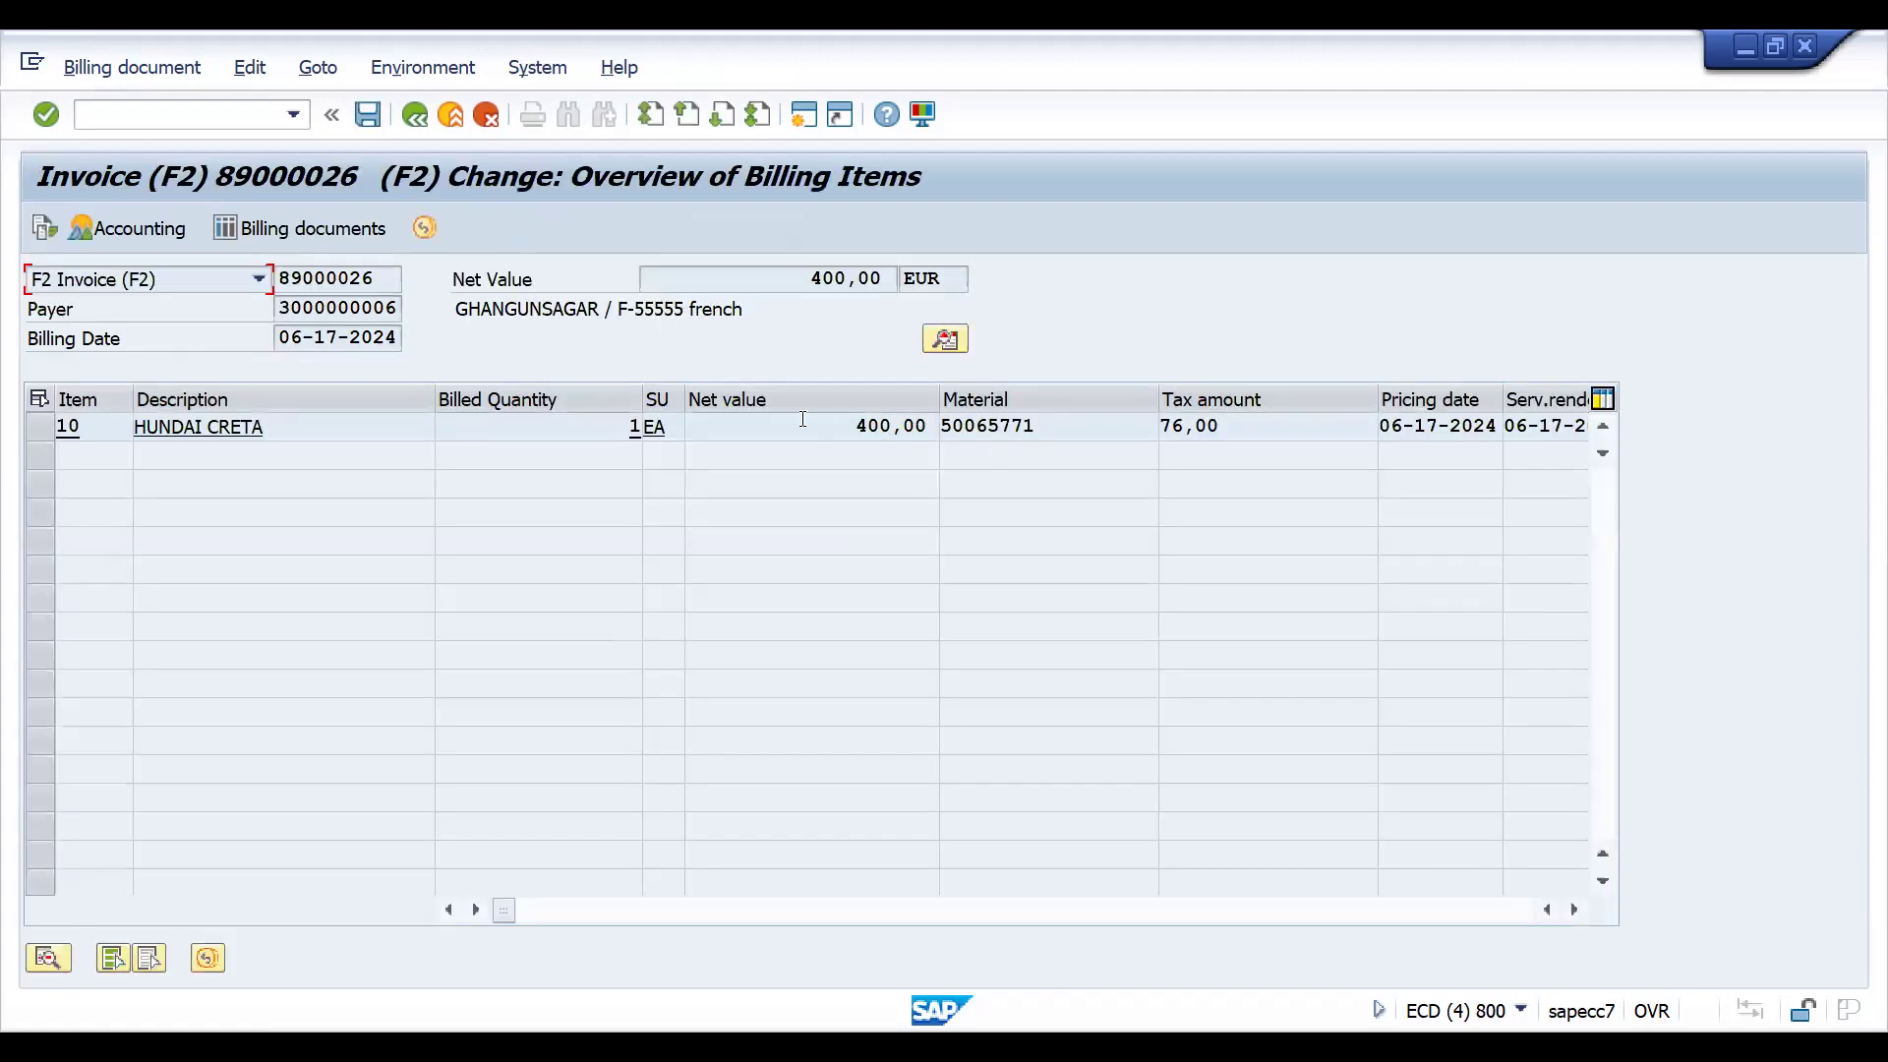
# Review item 10 and header pricing conditions: 400,00 net and 76,00 tax.
pyautogui.doubleClick(793, 426)
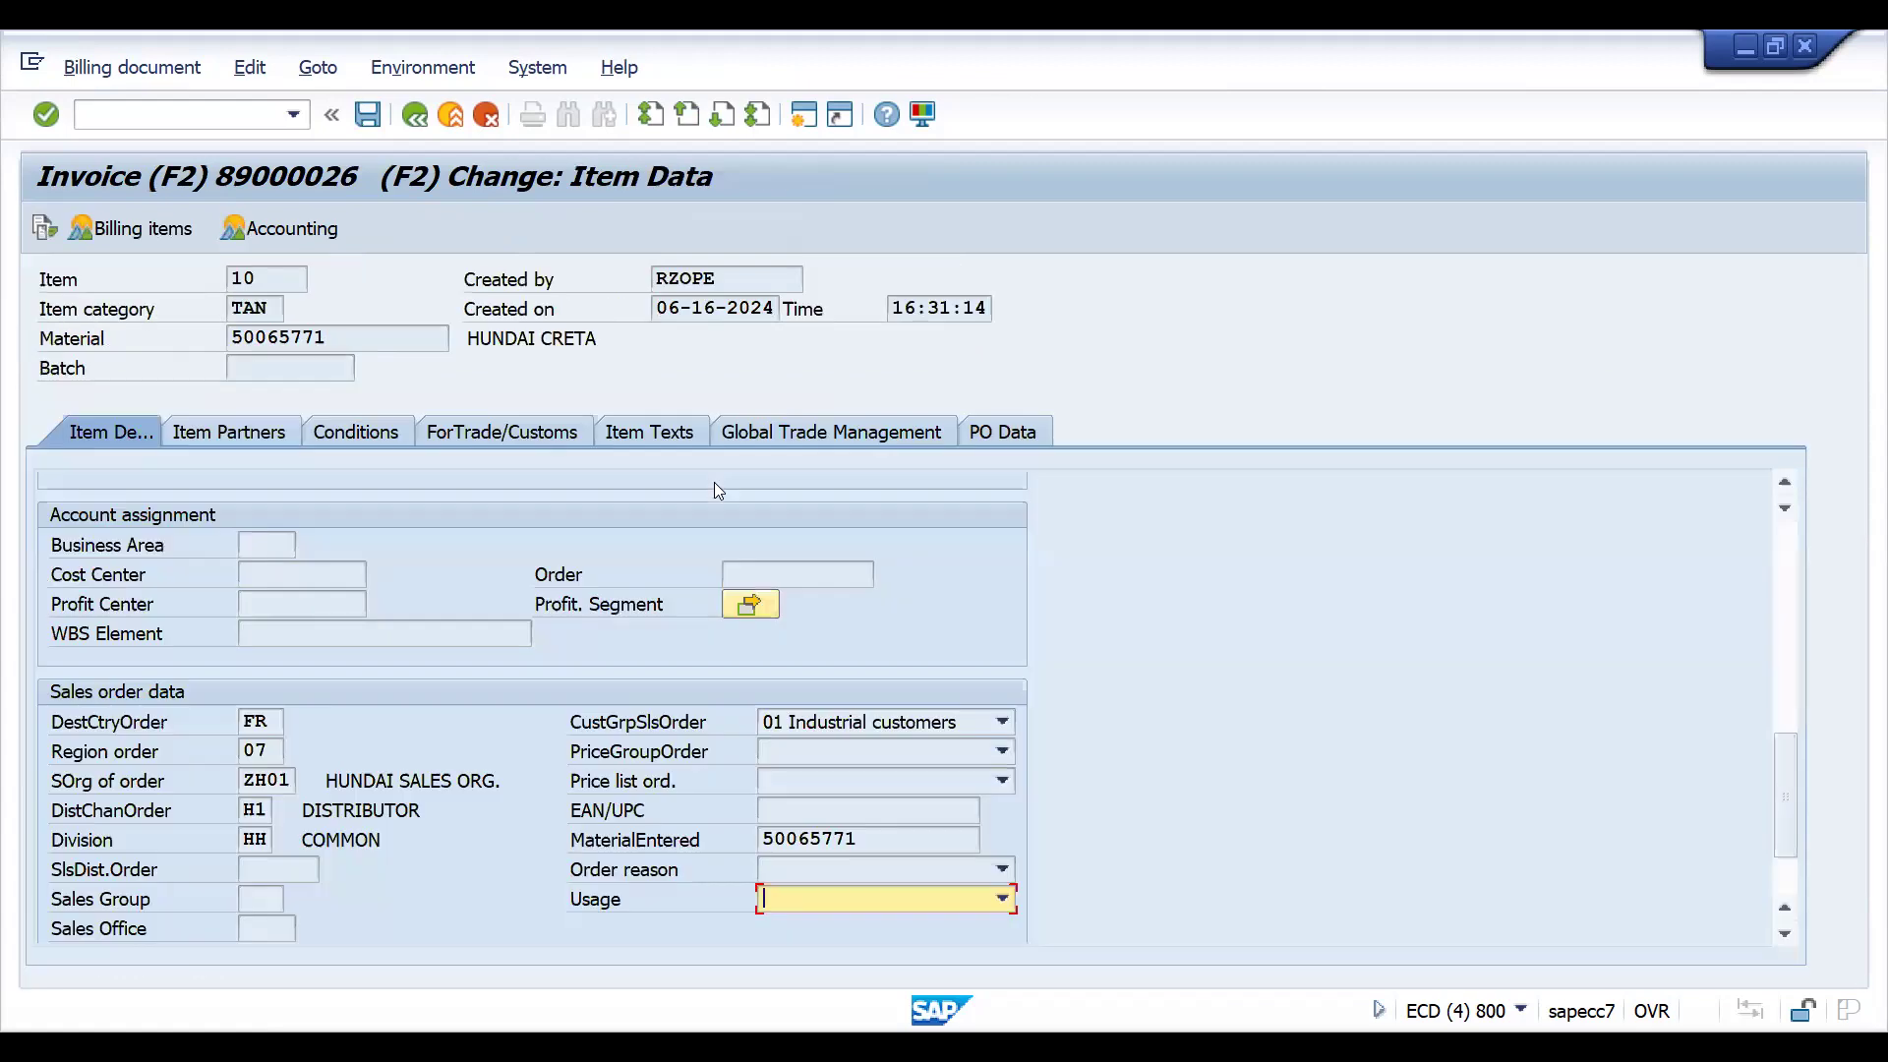
pyautogui.click(366, 433)
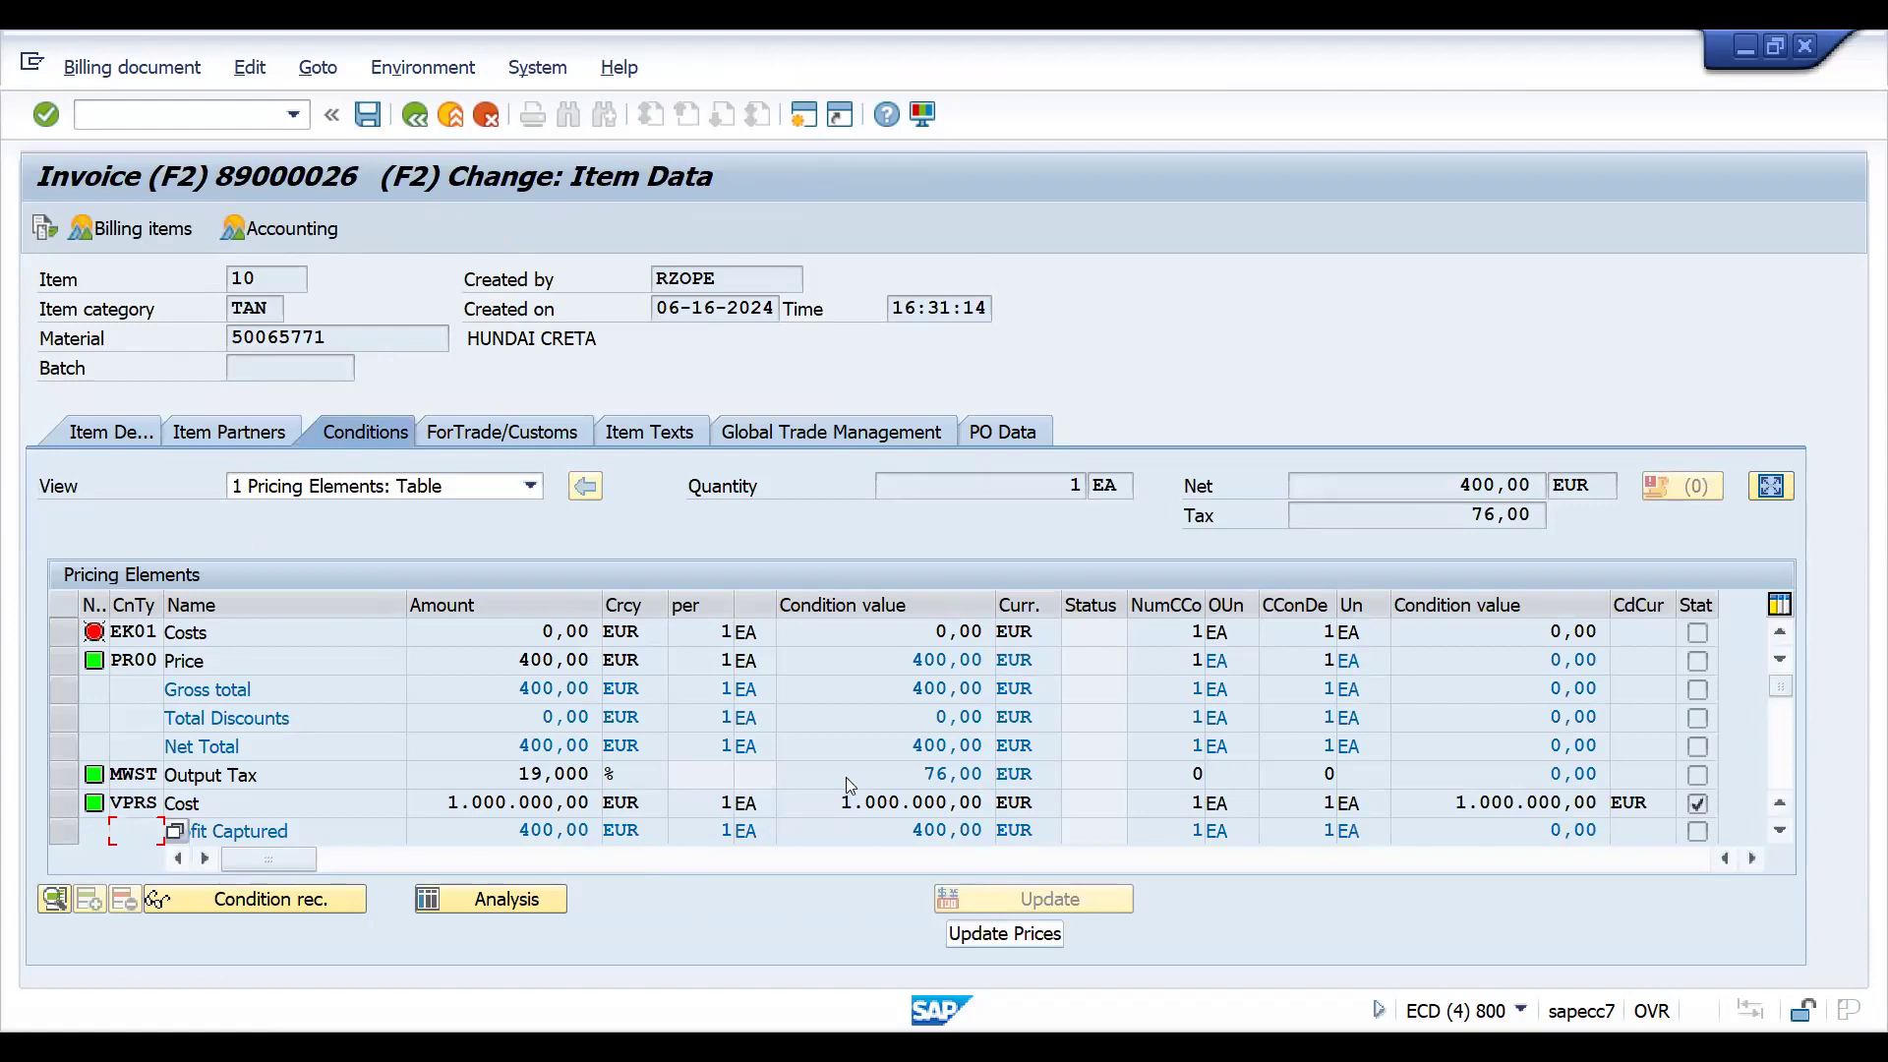
pyautogui.click(416, 116)
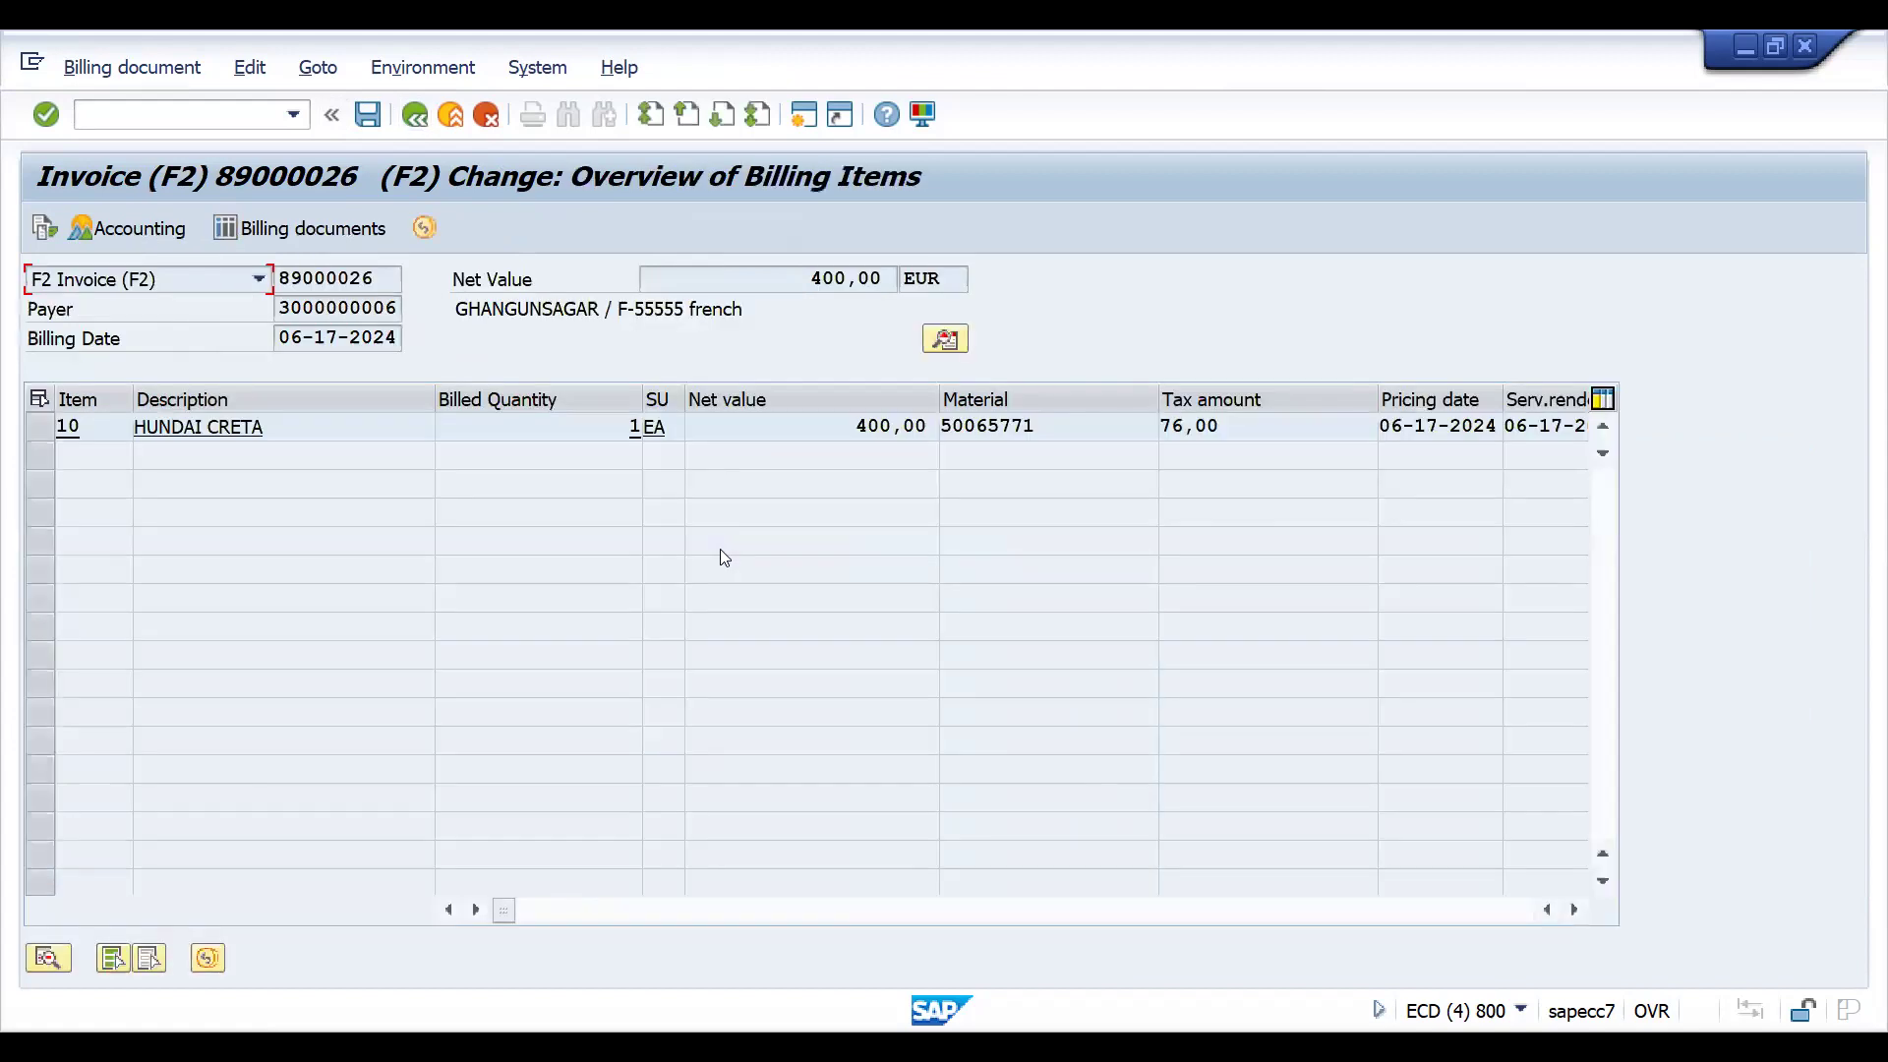
pyautogui.click(944, 342)
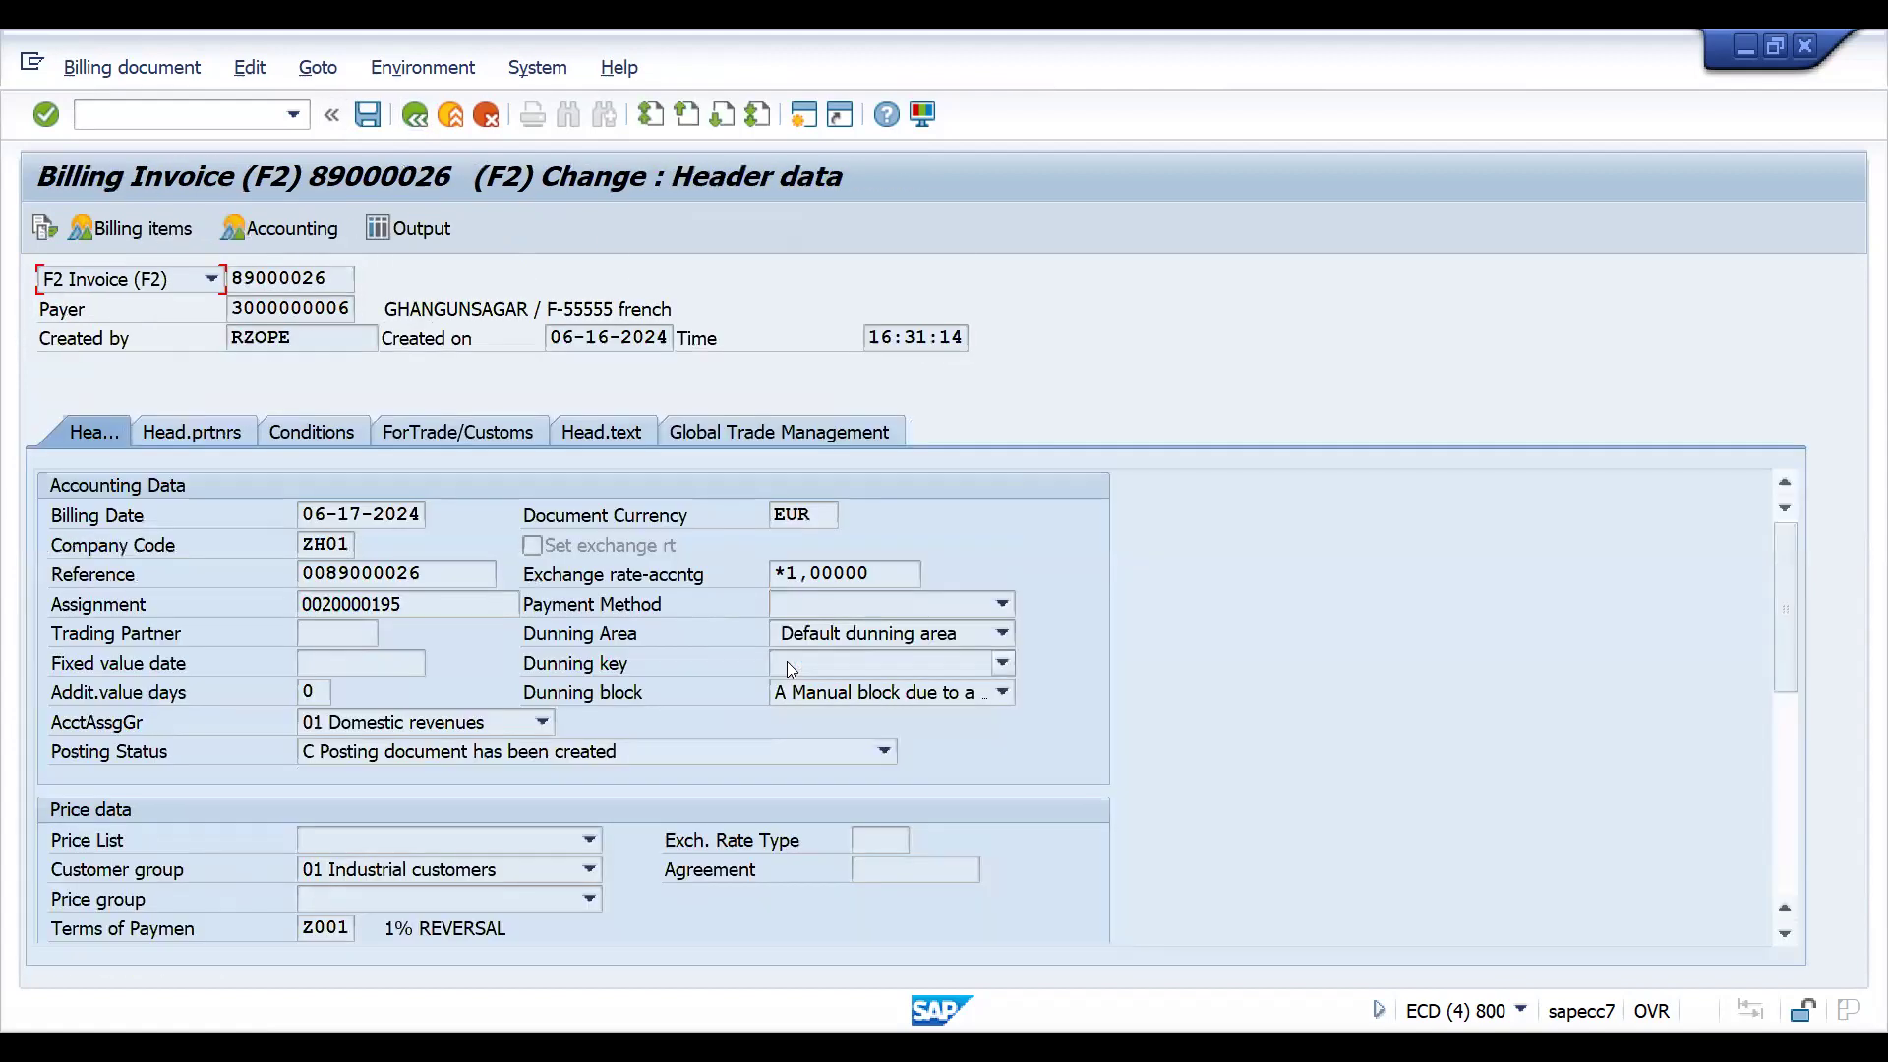
pyautogui.click(287, 429)
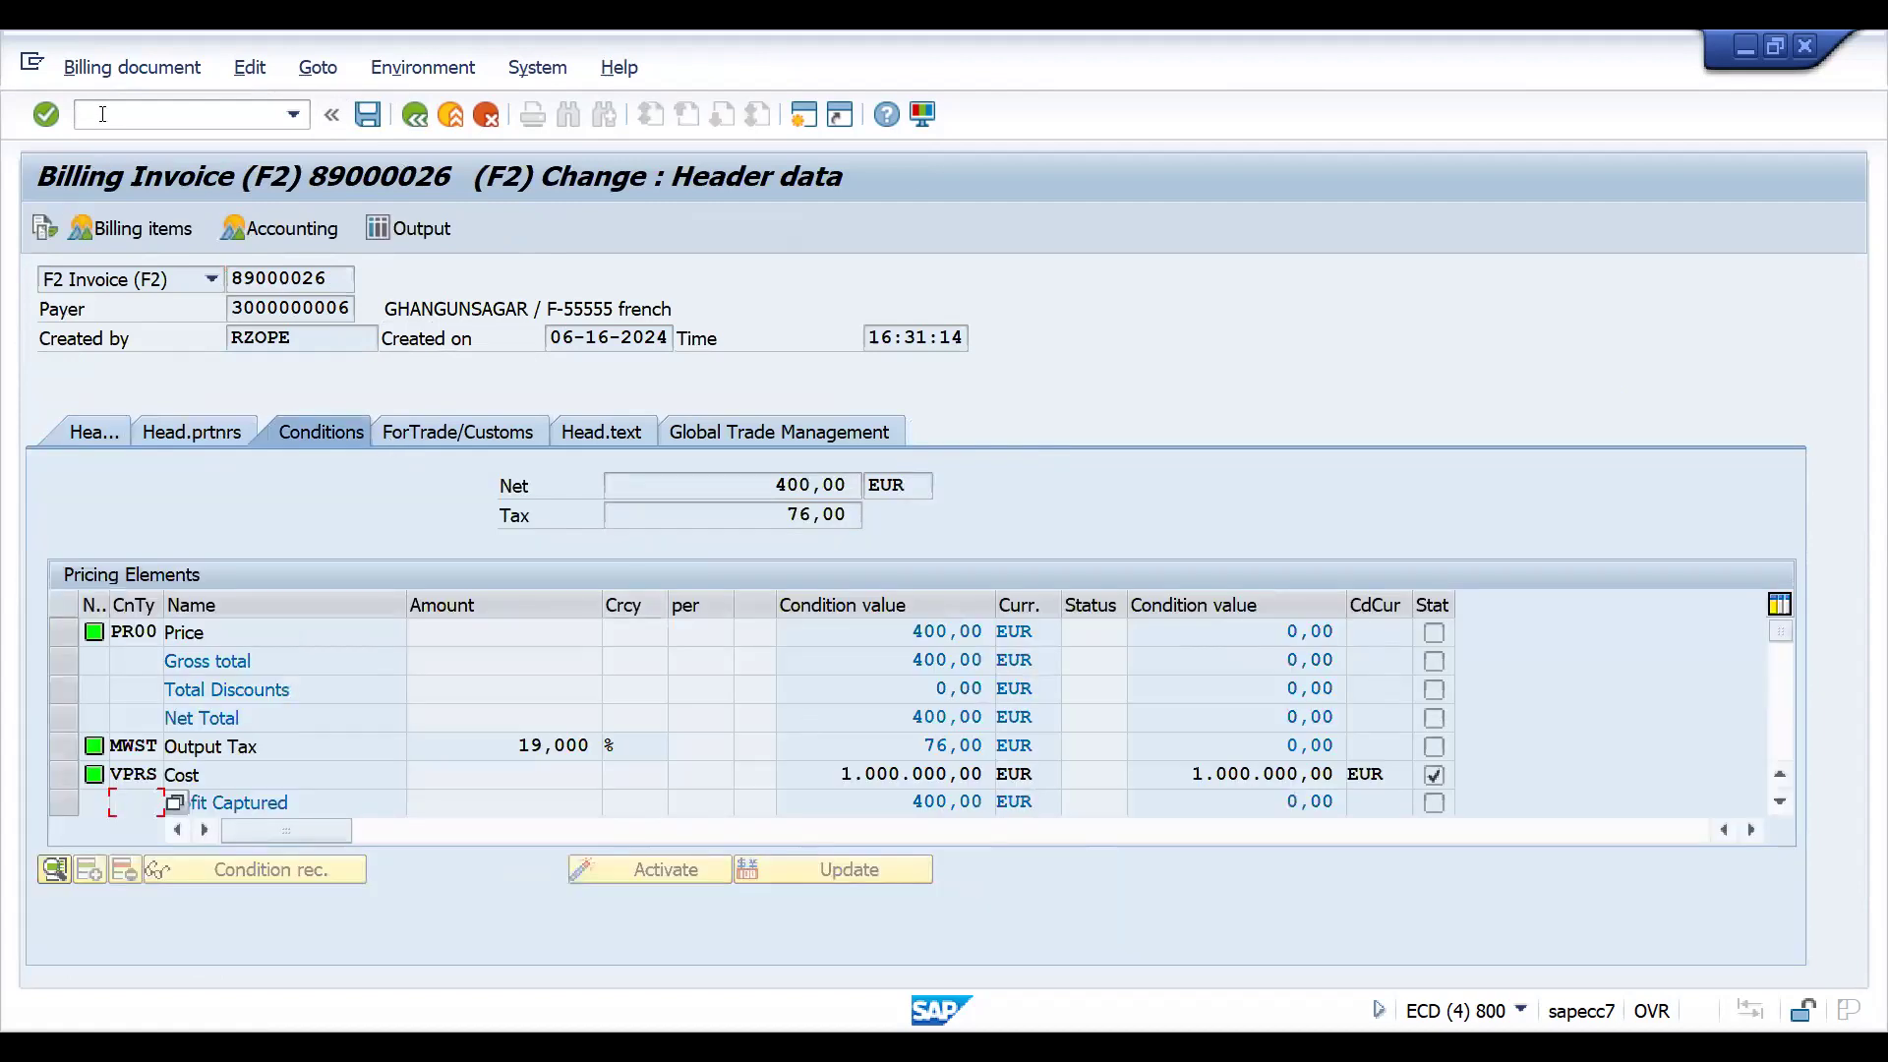
pyautogui.click(118, 117)
# Start a new VA01 sales order with order type ZOR1.
pyautogui.write('/NVA01')
pyautogui.press('Return')
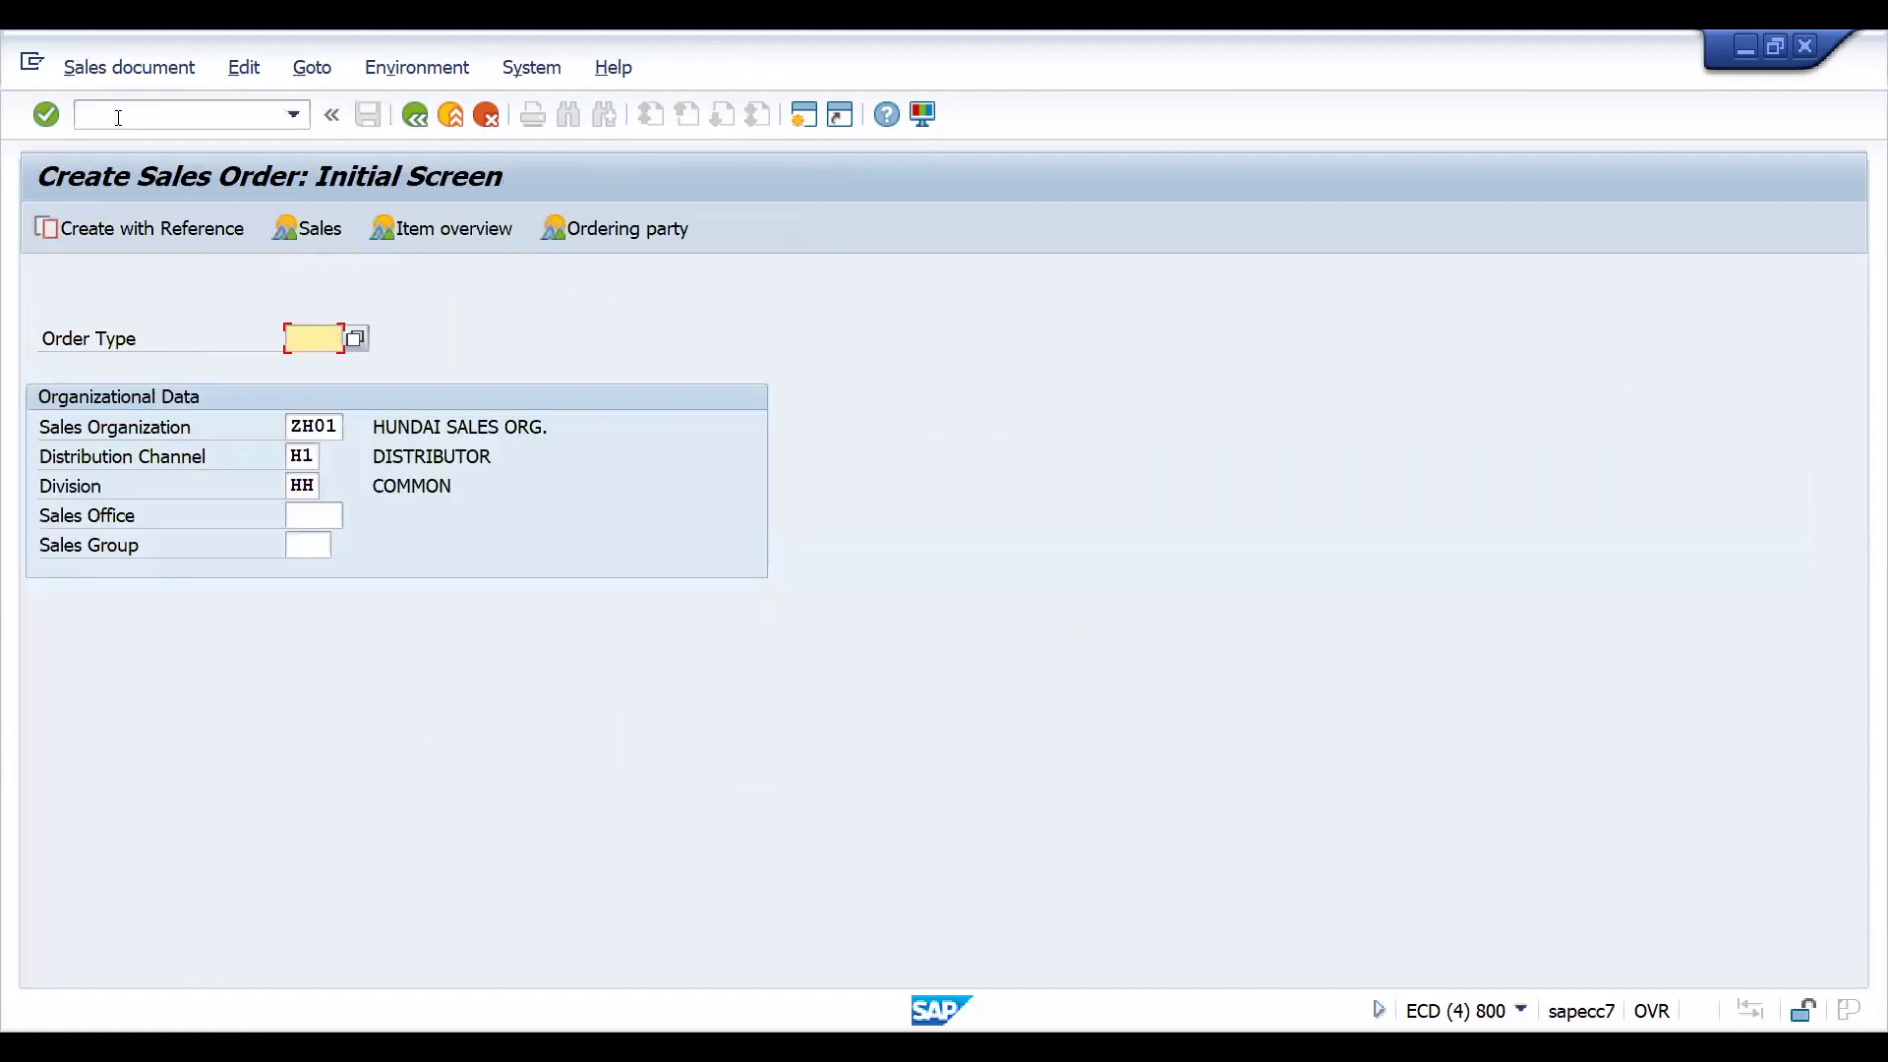
pyautogui.write('z')
pyautogui.press('Down')
pyautogui.press('Return')
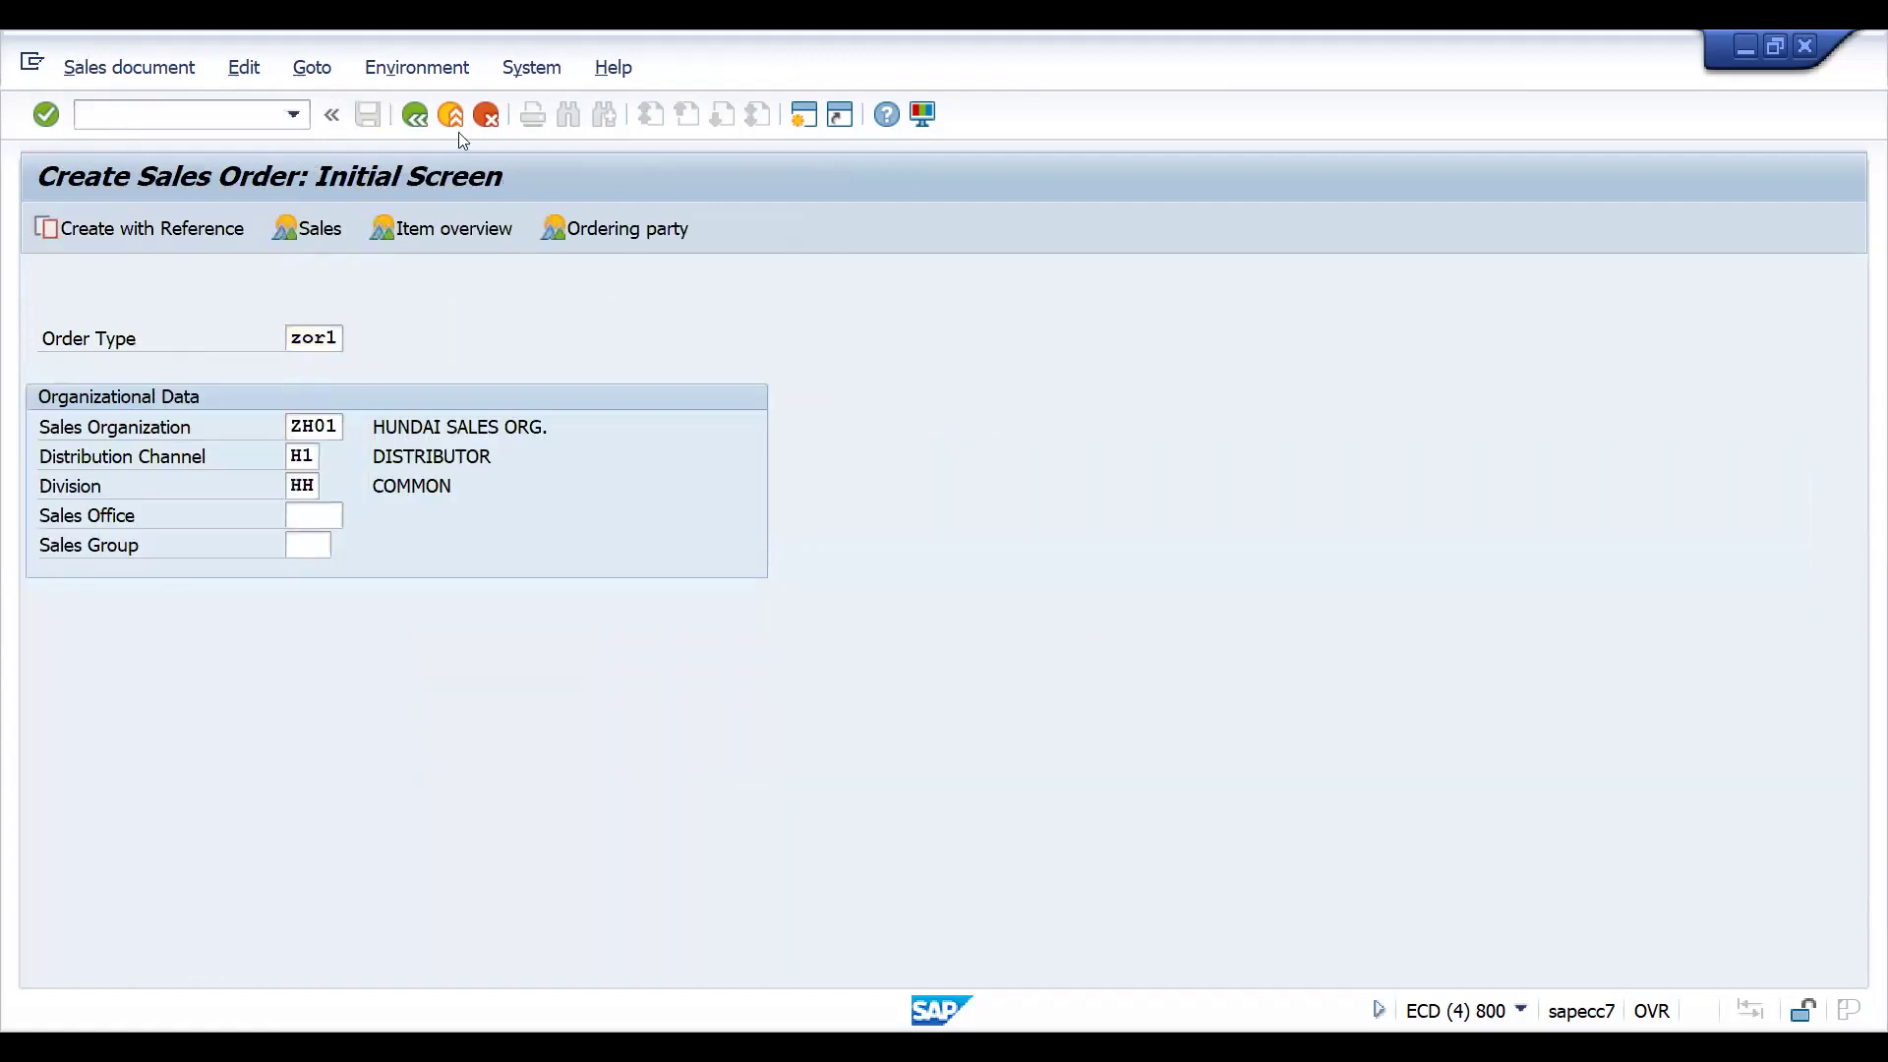
pyautogui.press('Return')
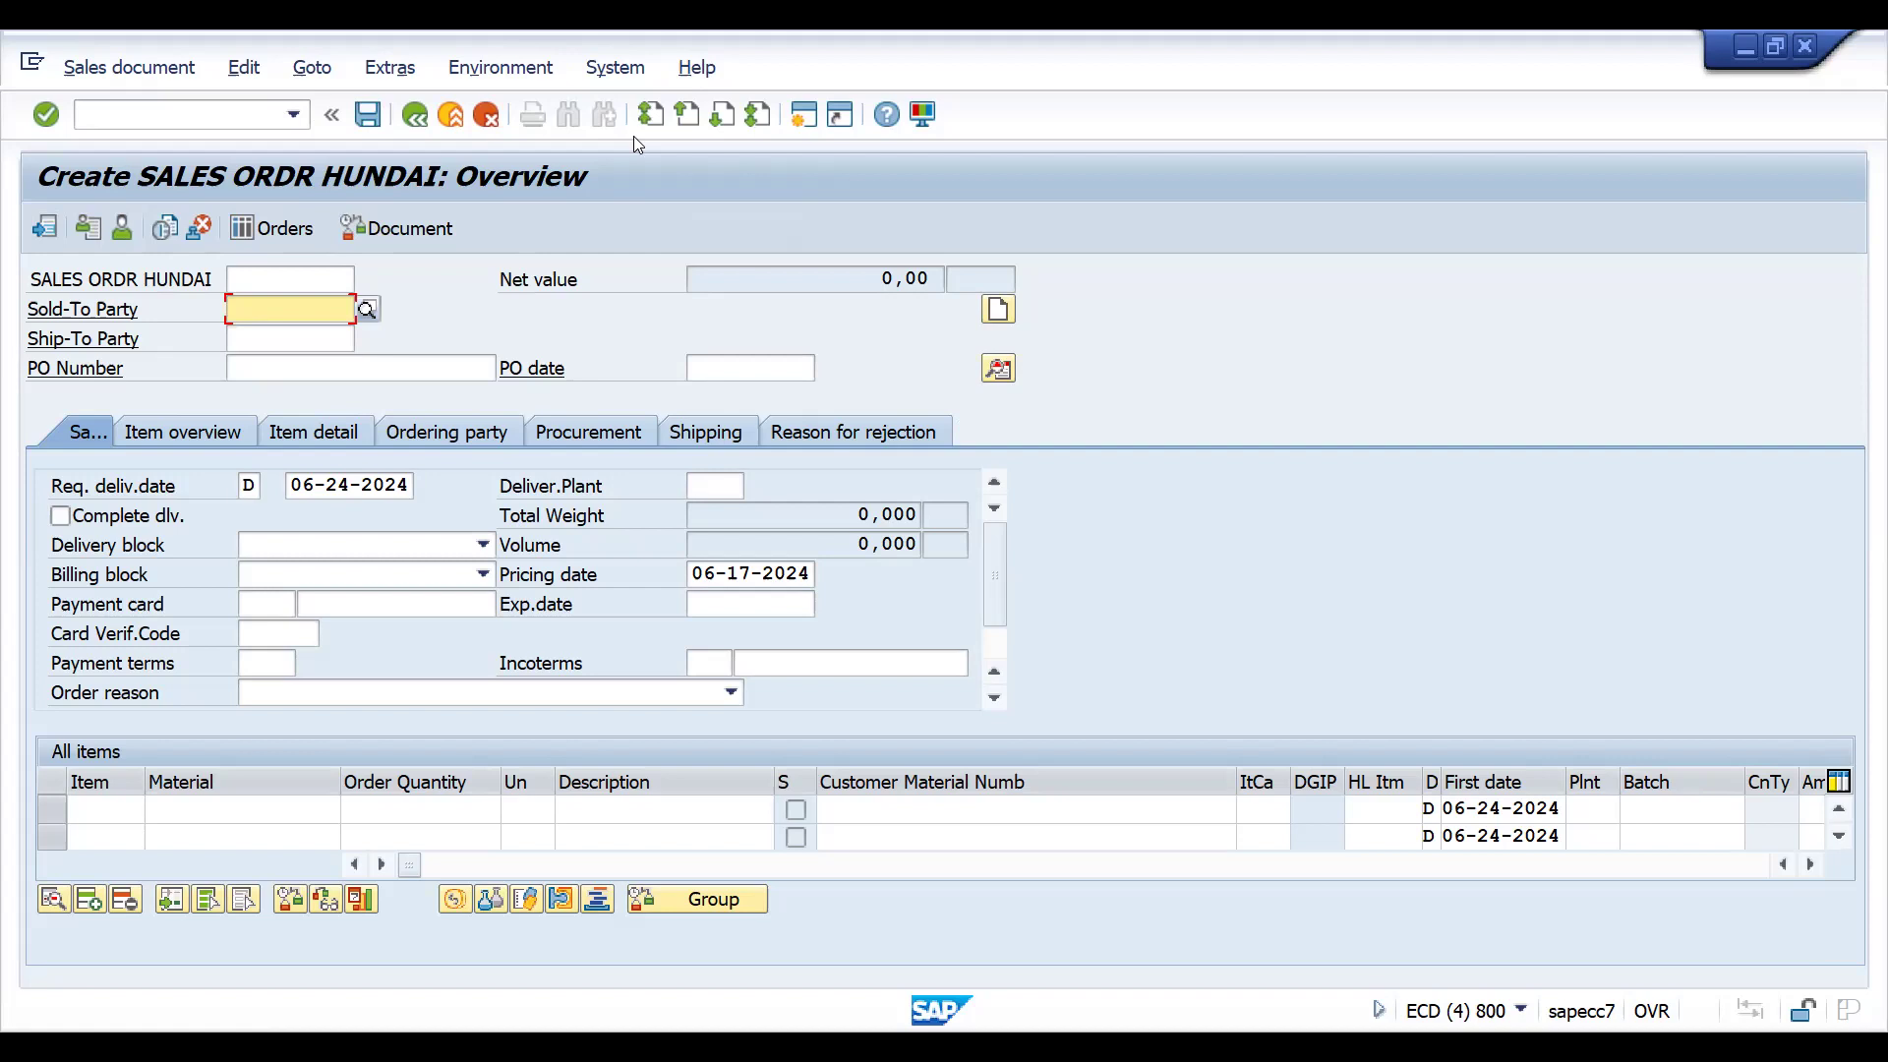
# Add new step 601 with condition type MW15 to pricing procedure ZHUNDA.
pyautogui.hotkey('alt', 'Tab')
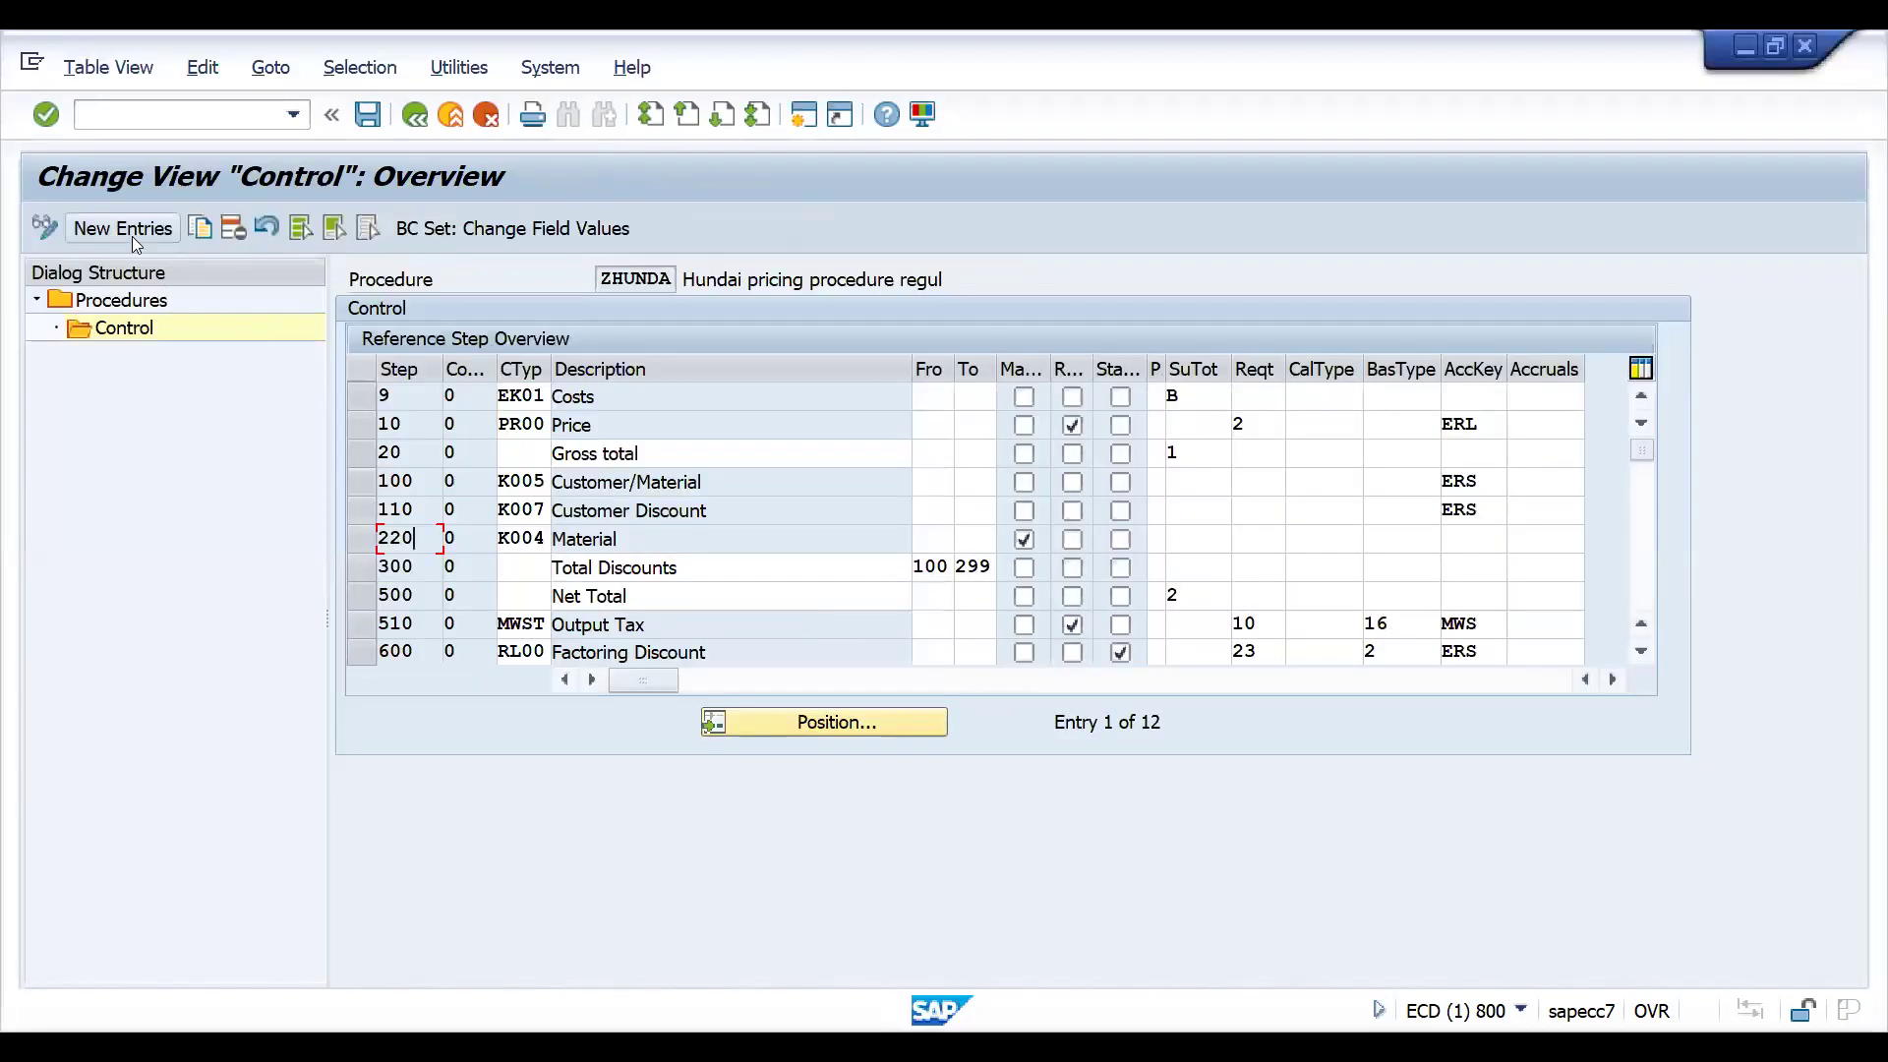
pyautogui.click(136, 236)
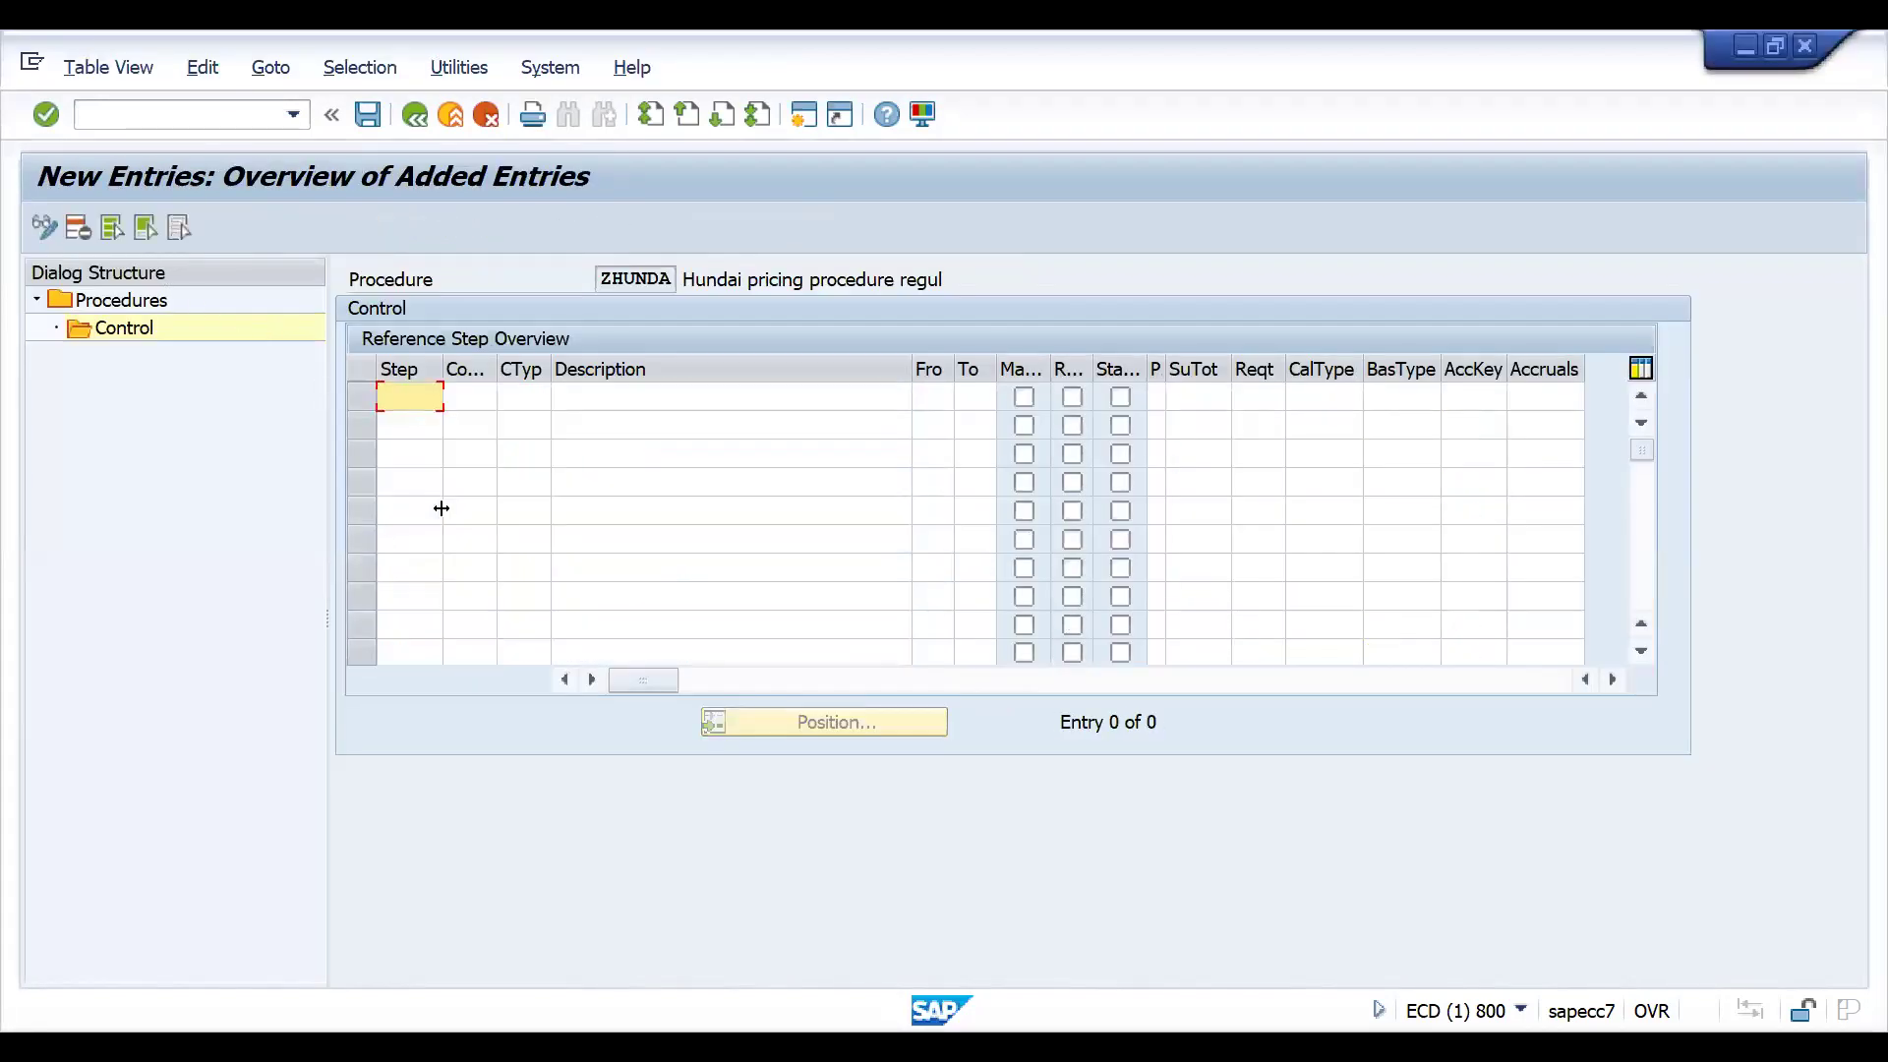
pyautogui.write('601')
pyautogui.press('Tab')
pyautogui.press('Tab')
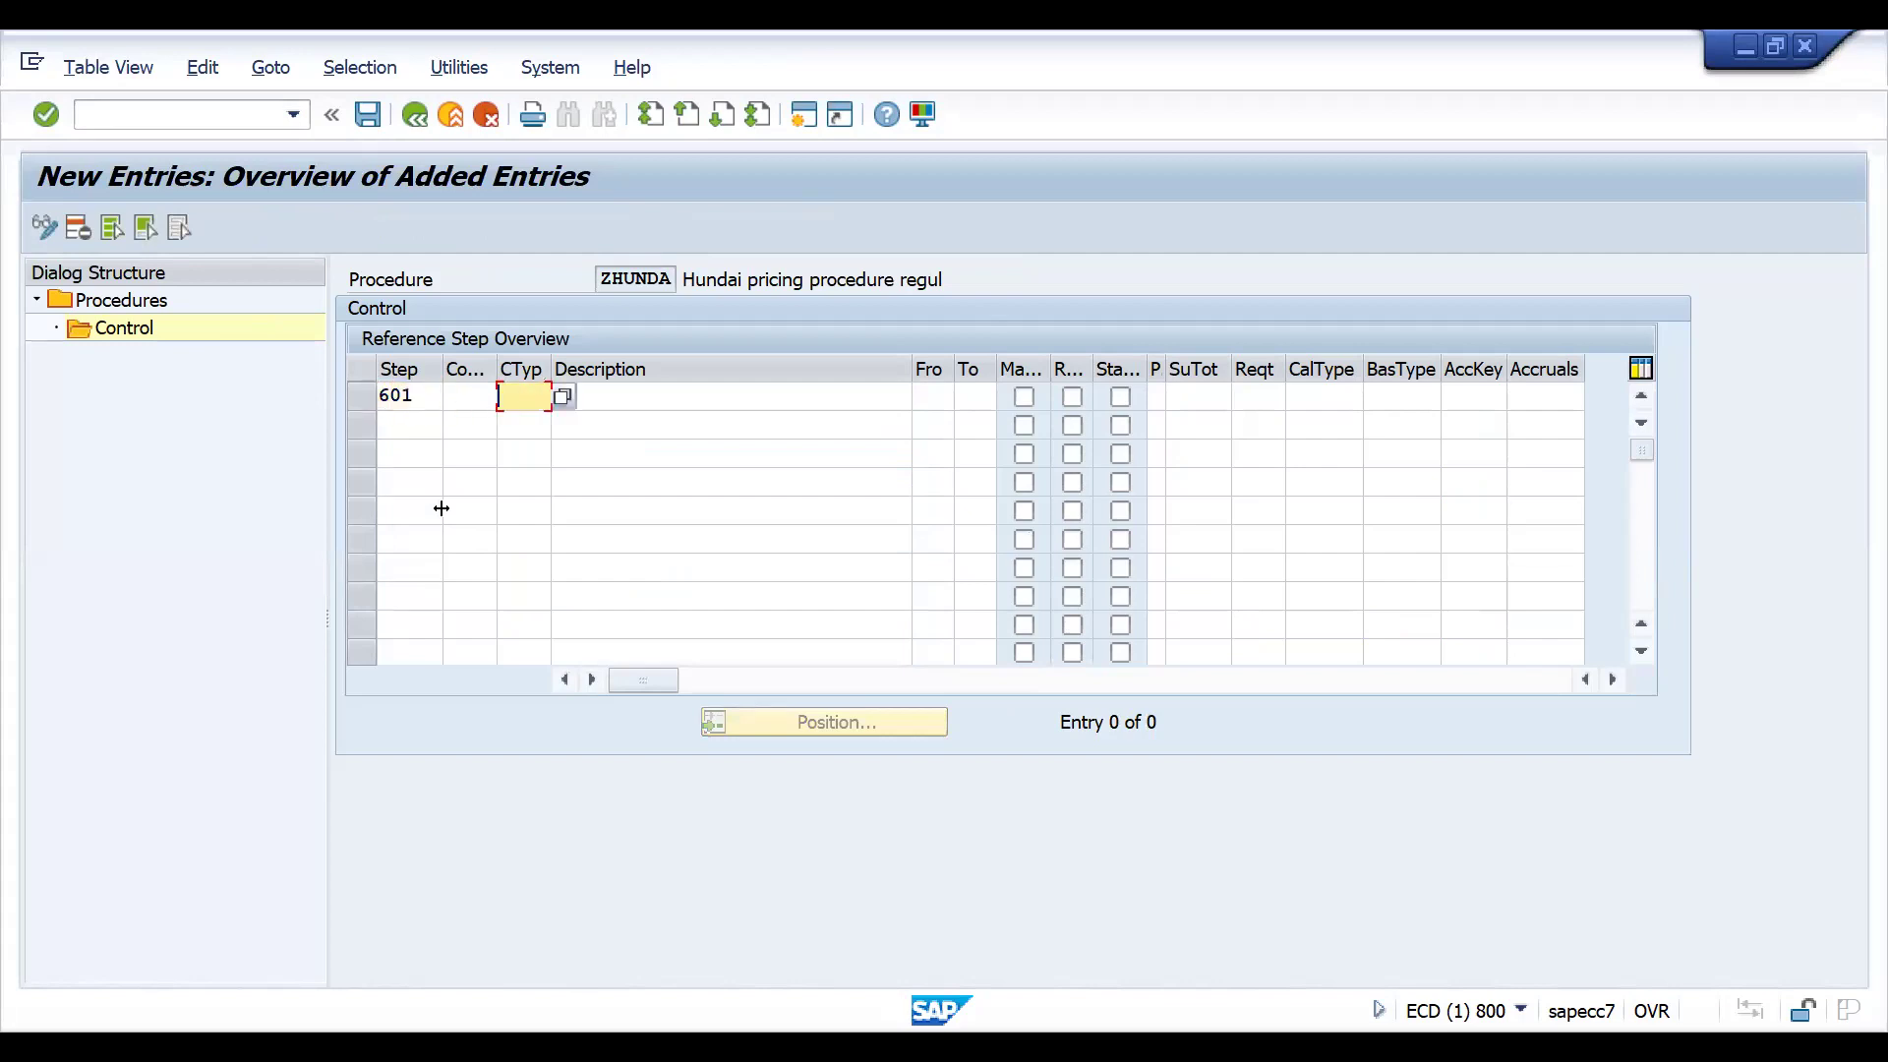
pyautogui.write('M')
pyautogui.press('Down')
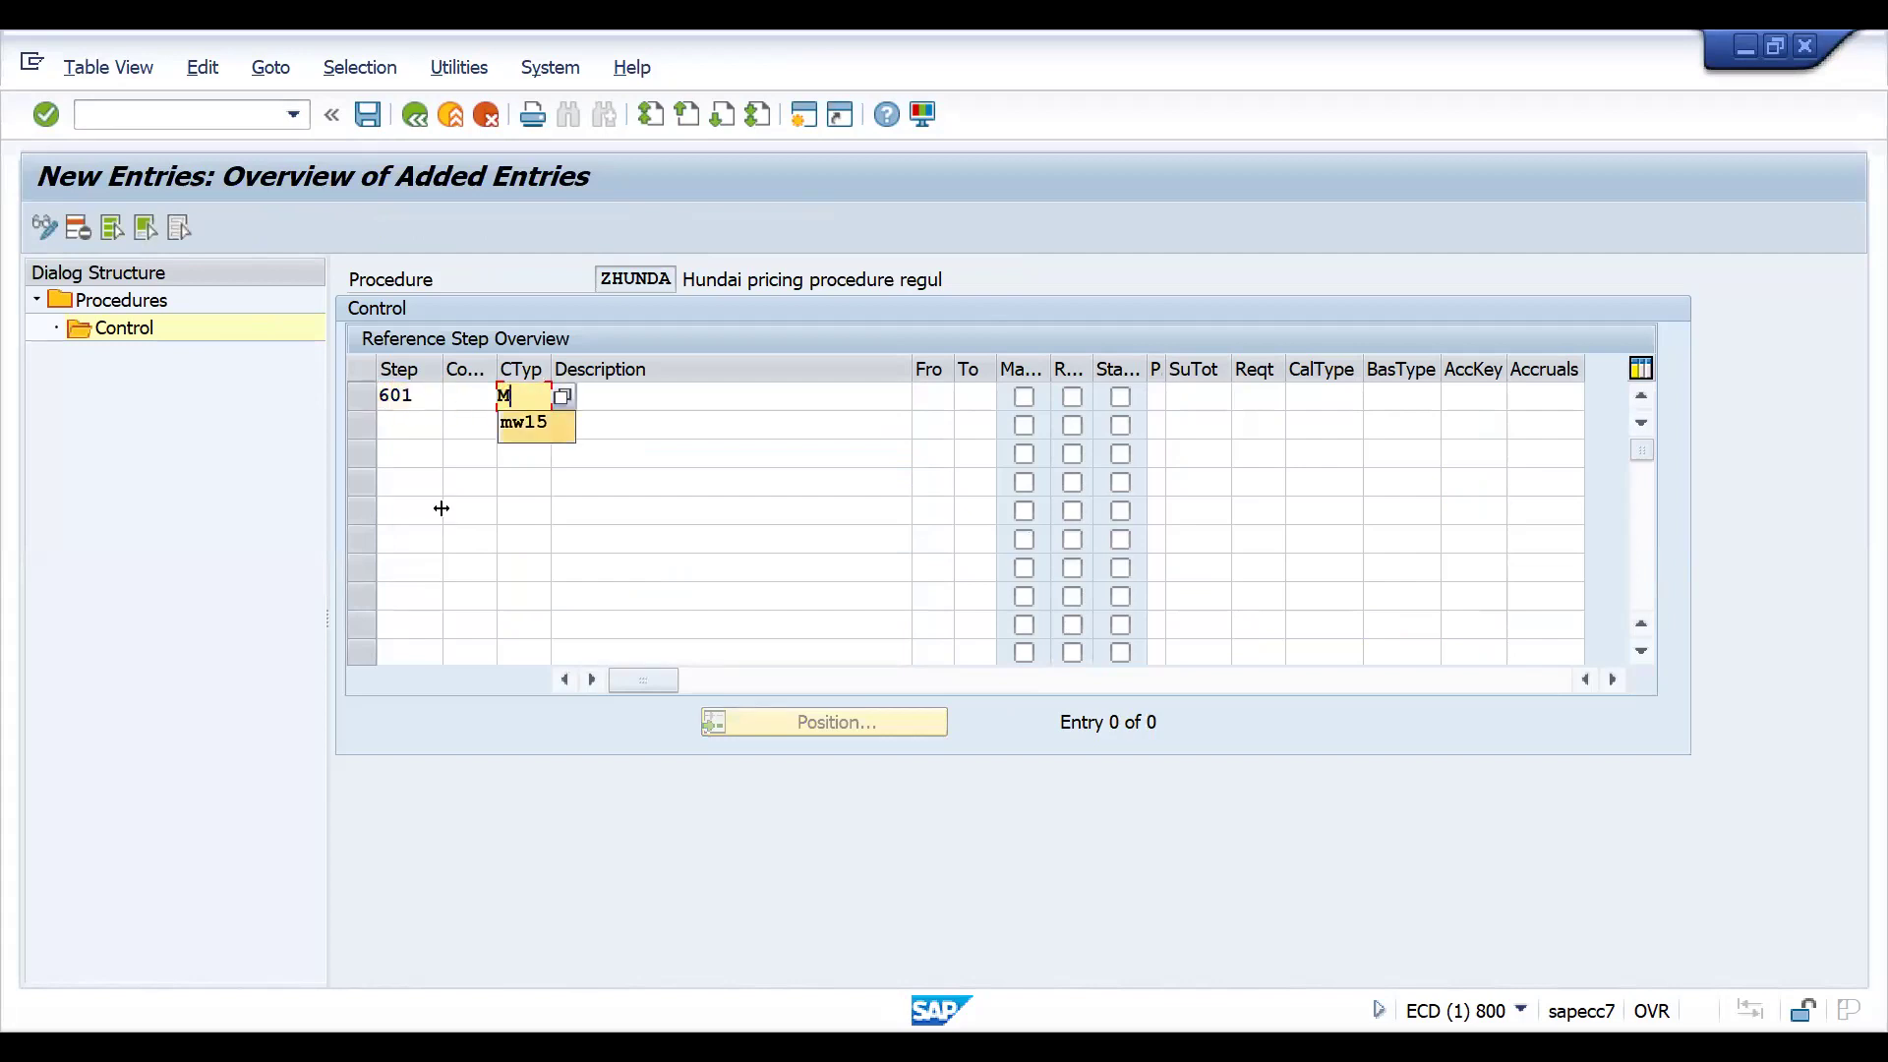
pyautogui.press('Return')
pyautogui.press('Return')
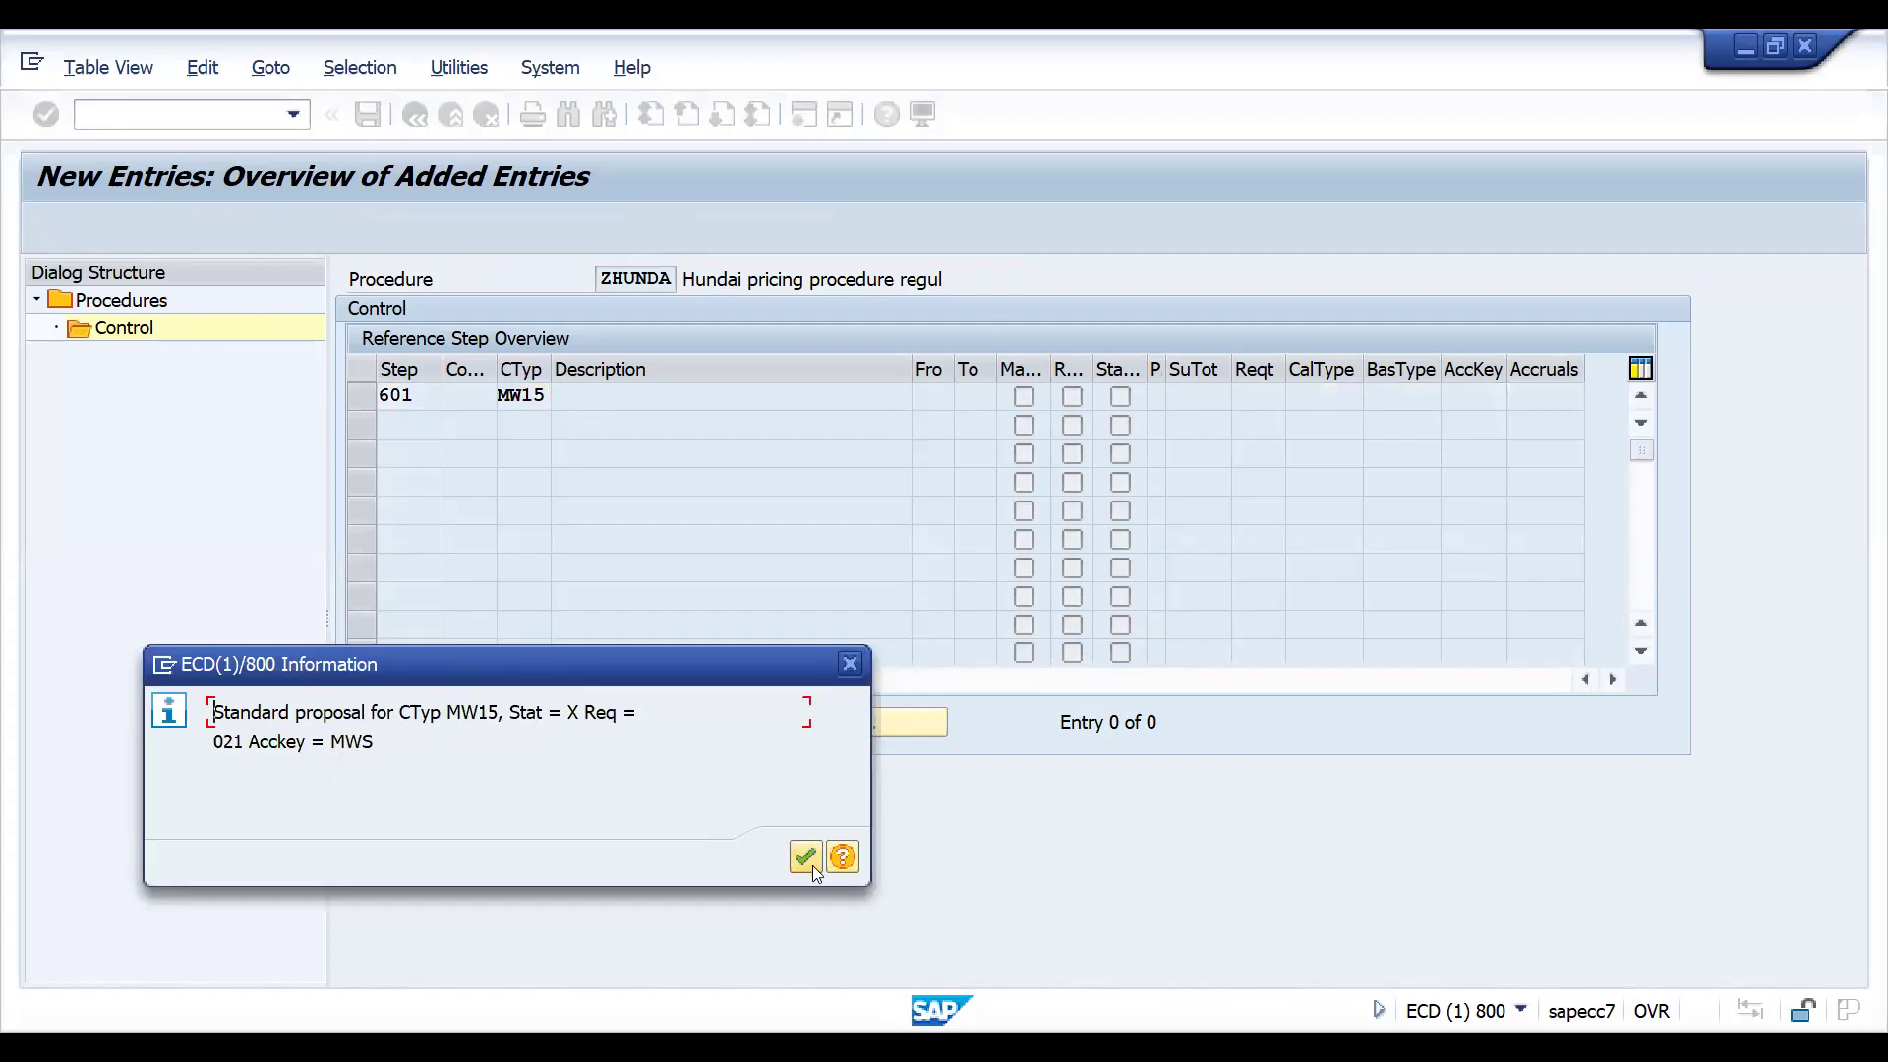
pyautogui.press('Return')
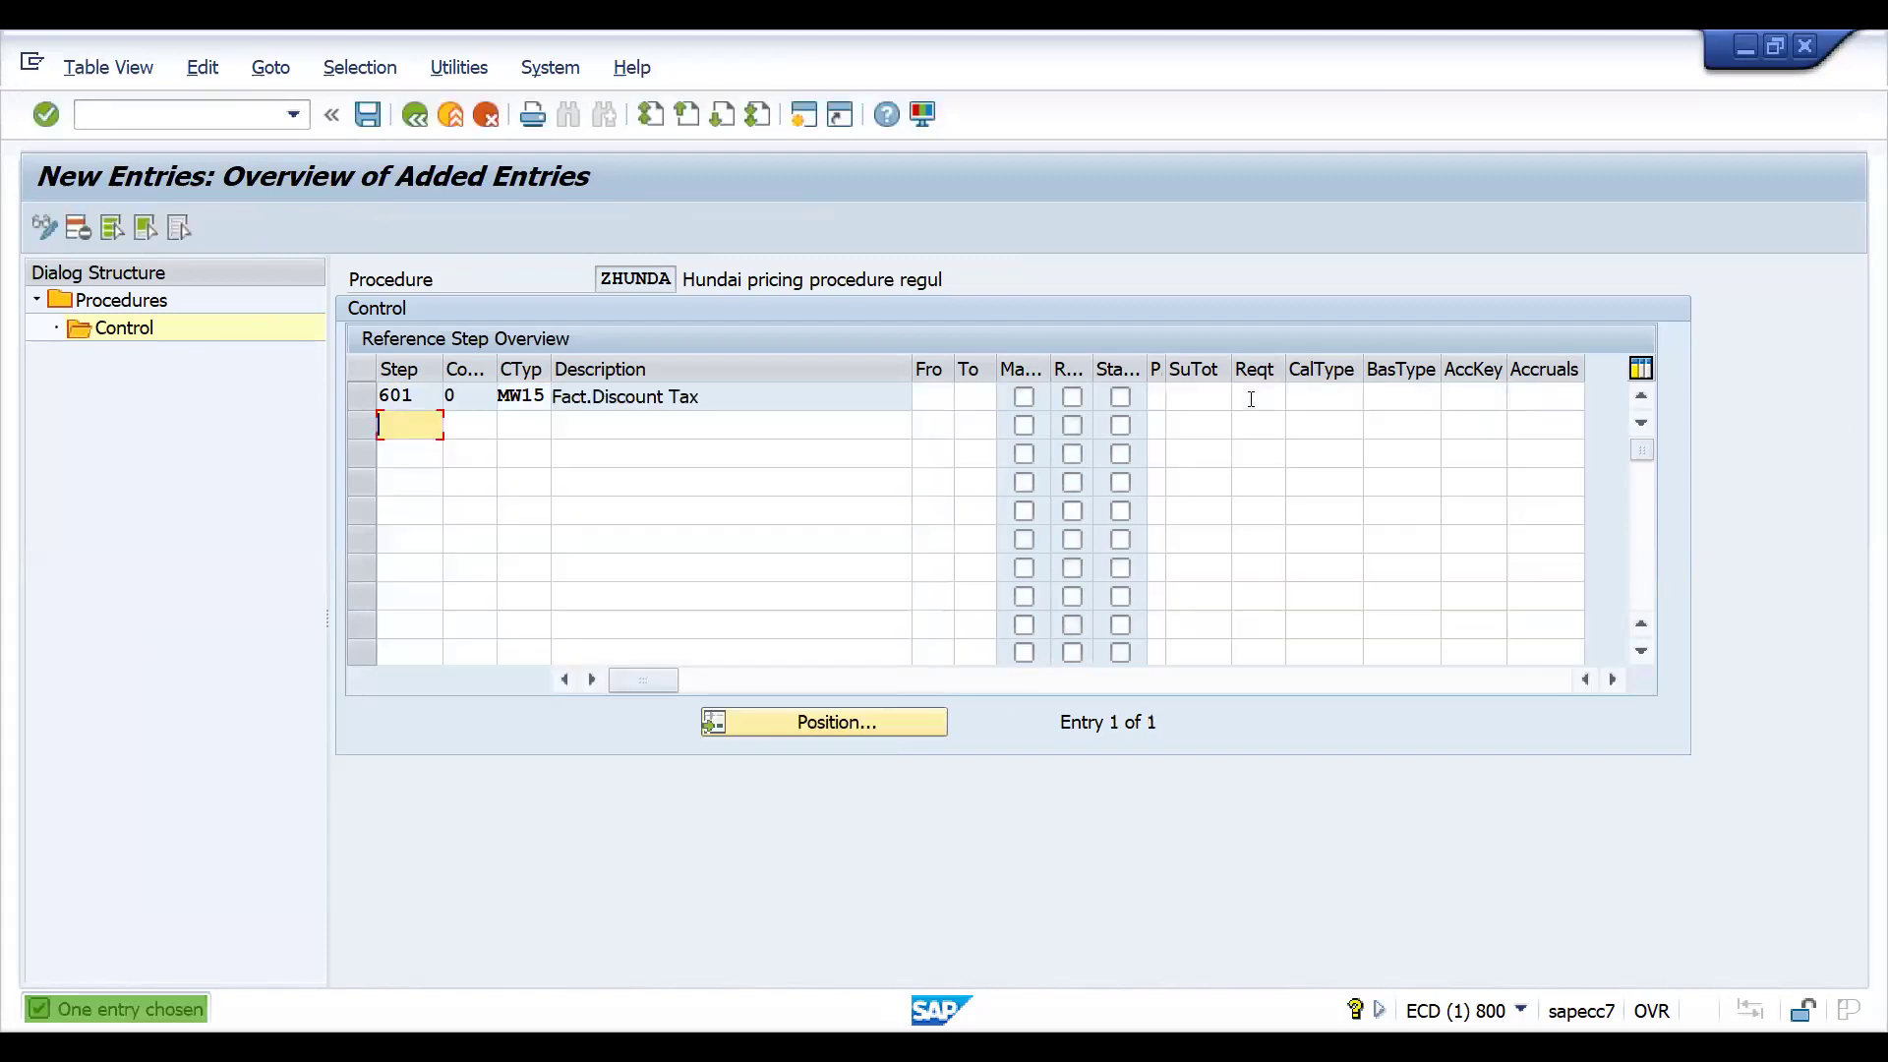
# Give step 601 requirement 21, statistical, account key MWS, from step 600, and save.
pyautogui.click(1251, 398)
pyautogui.write('21')
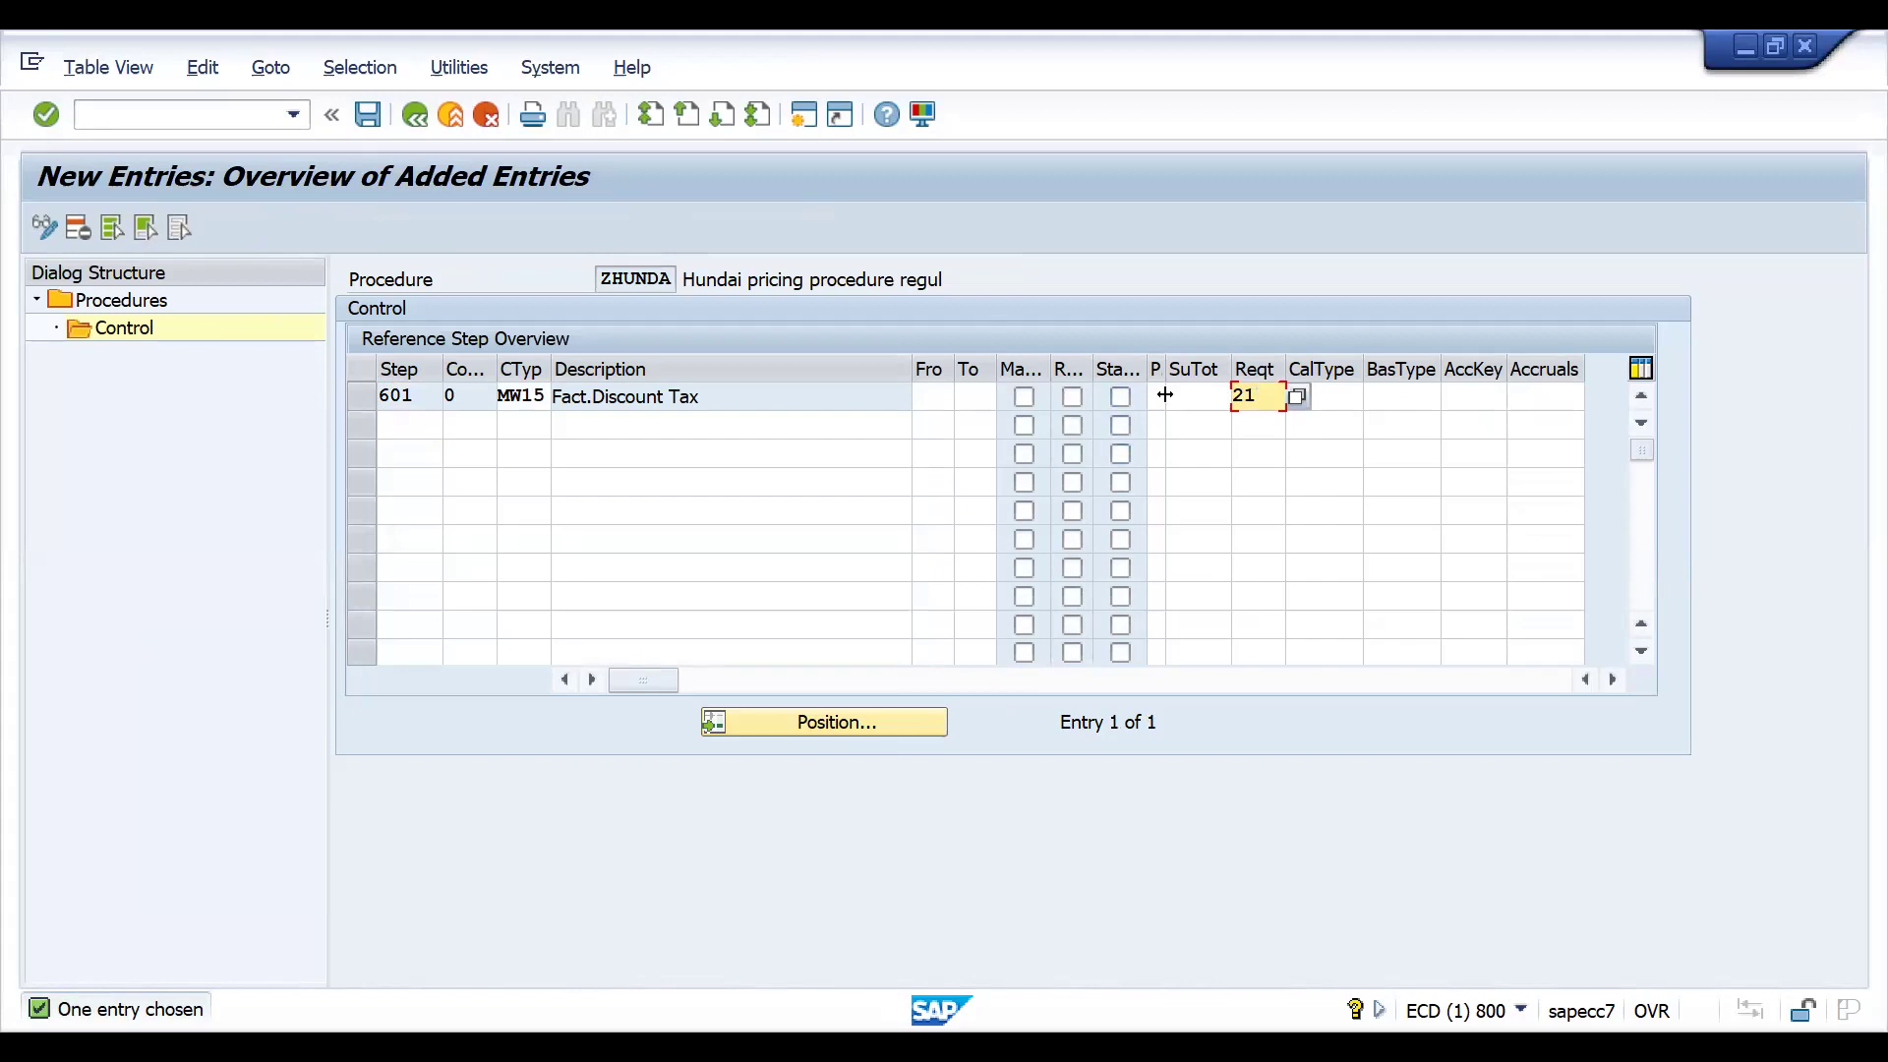
pyautogui.click(1121, 397)
pyautogui.click(1483, 393)
pyautogui.write('MWS')
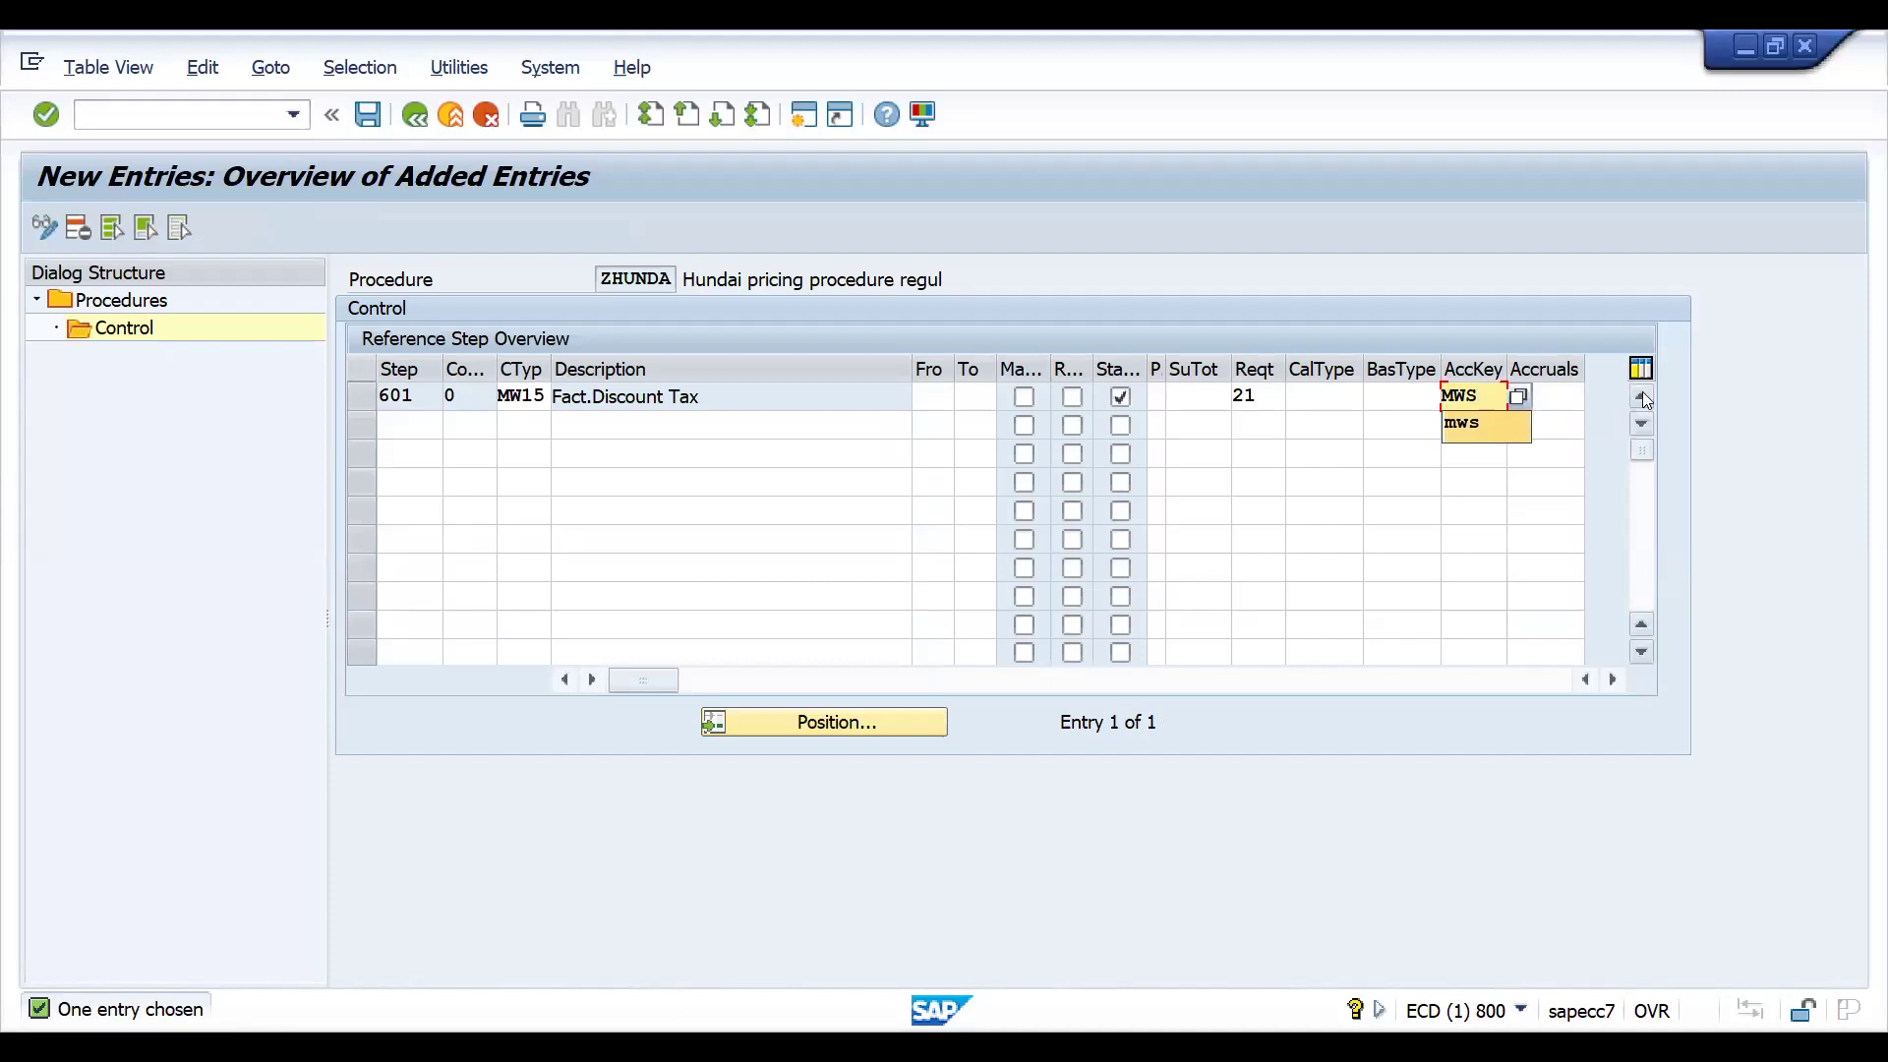
pyautogui.click(932, 395)
pyautogui.write('600')
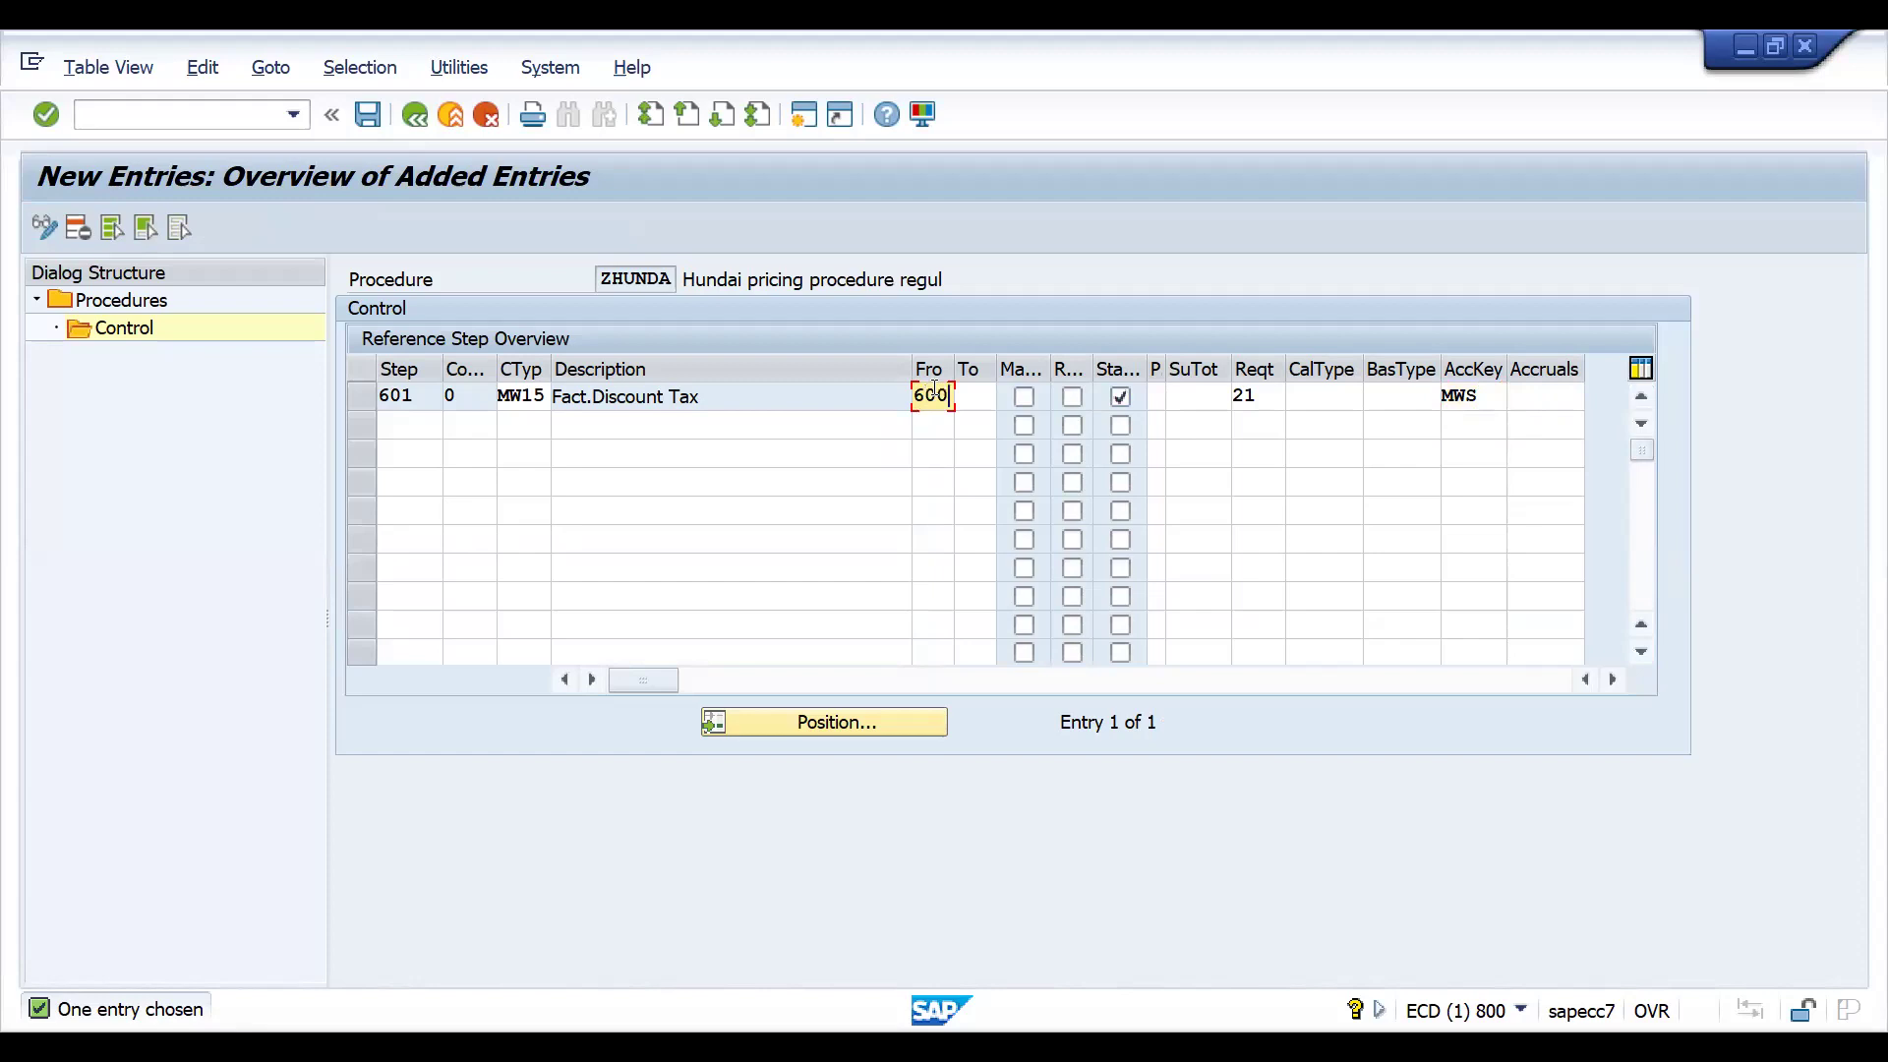
pyautogui.click(373, 124)
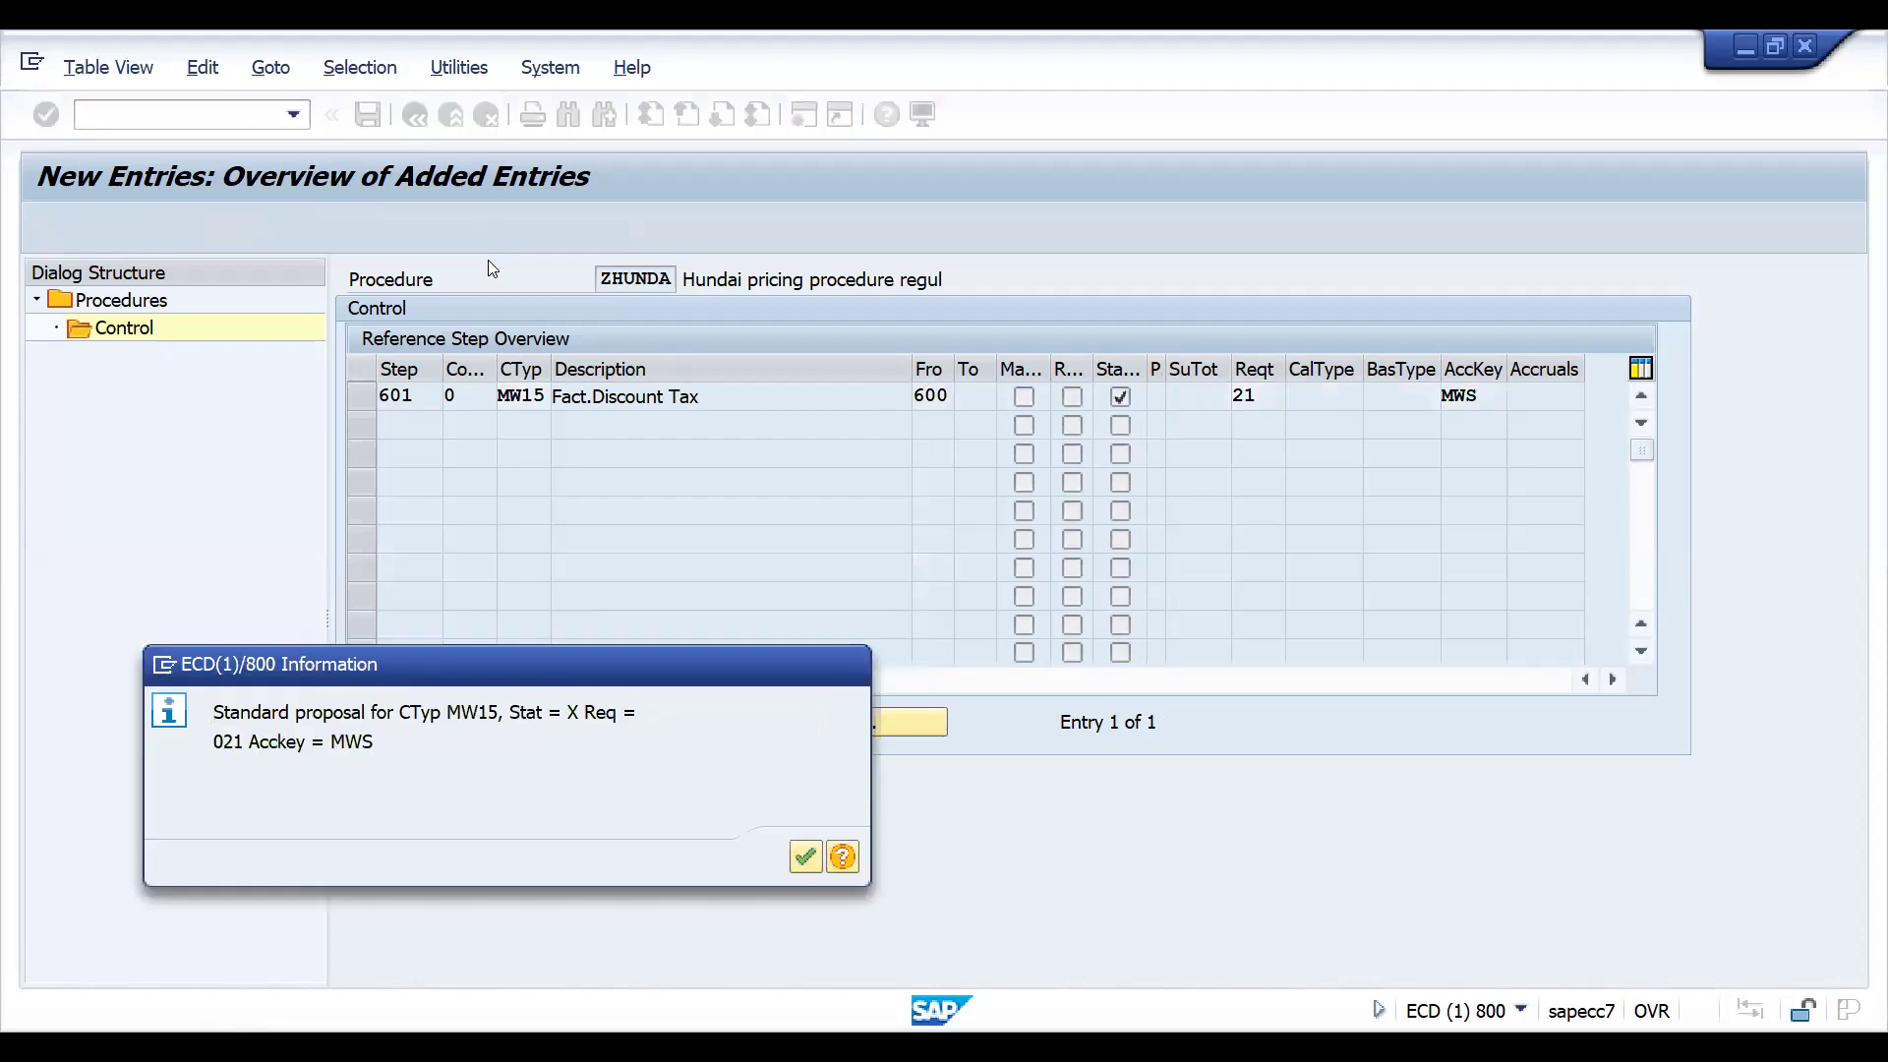
pyautogui.press('Return')
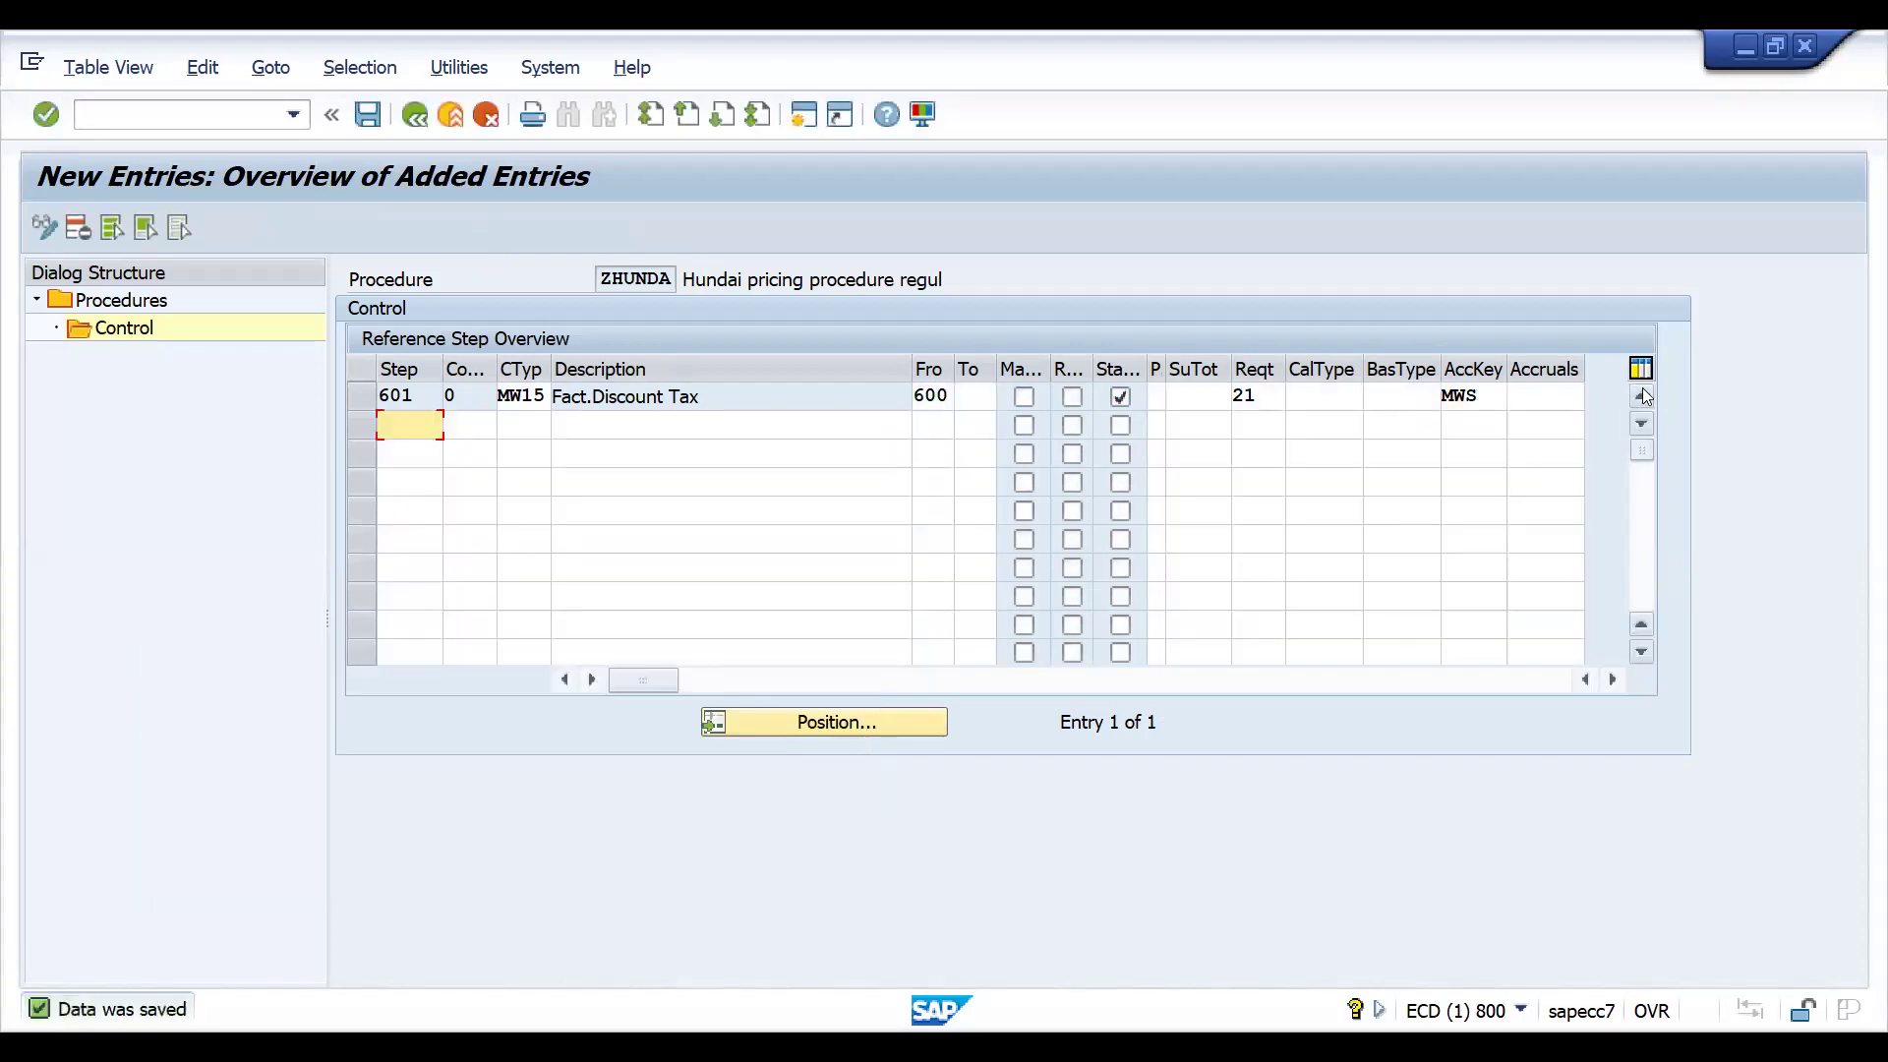
pyautogui.click(406, 119)
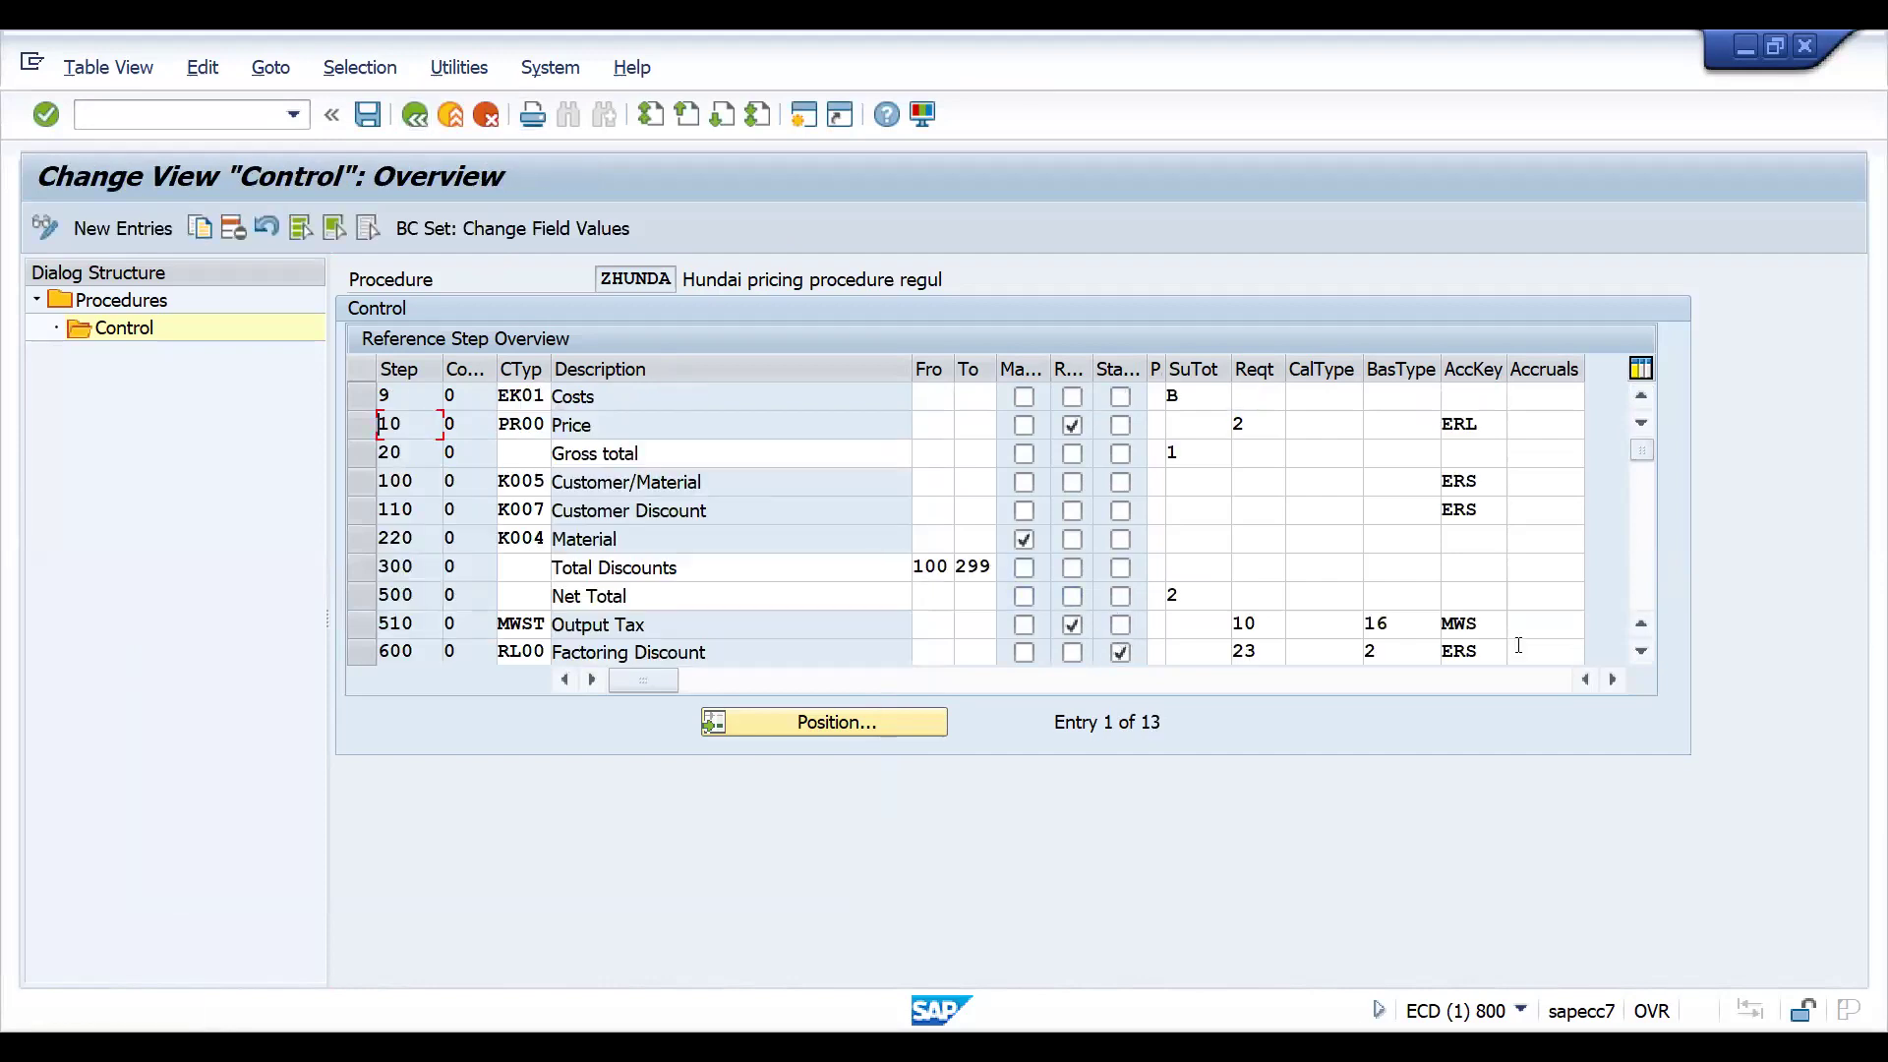
pyautogui.click(1640, 651)
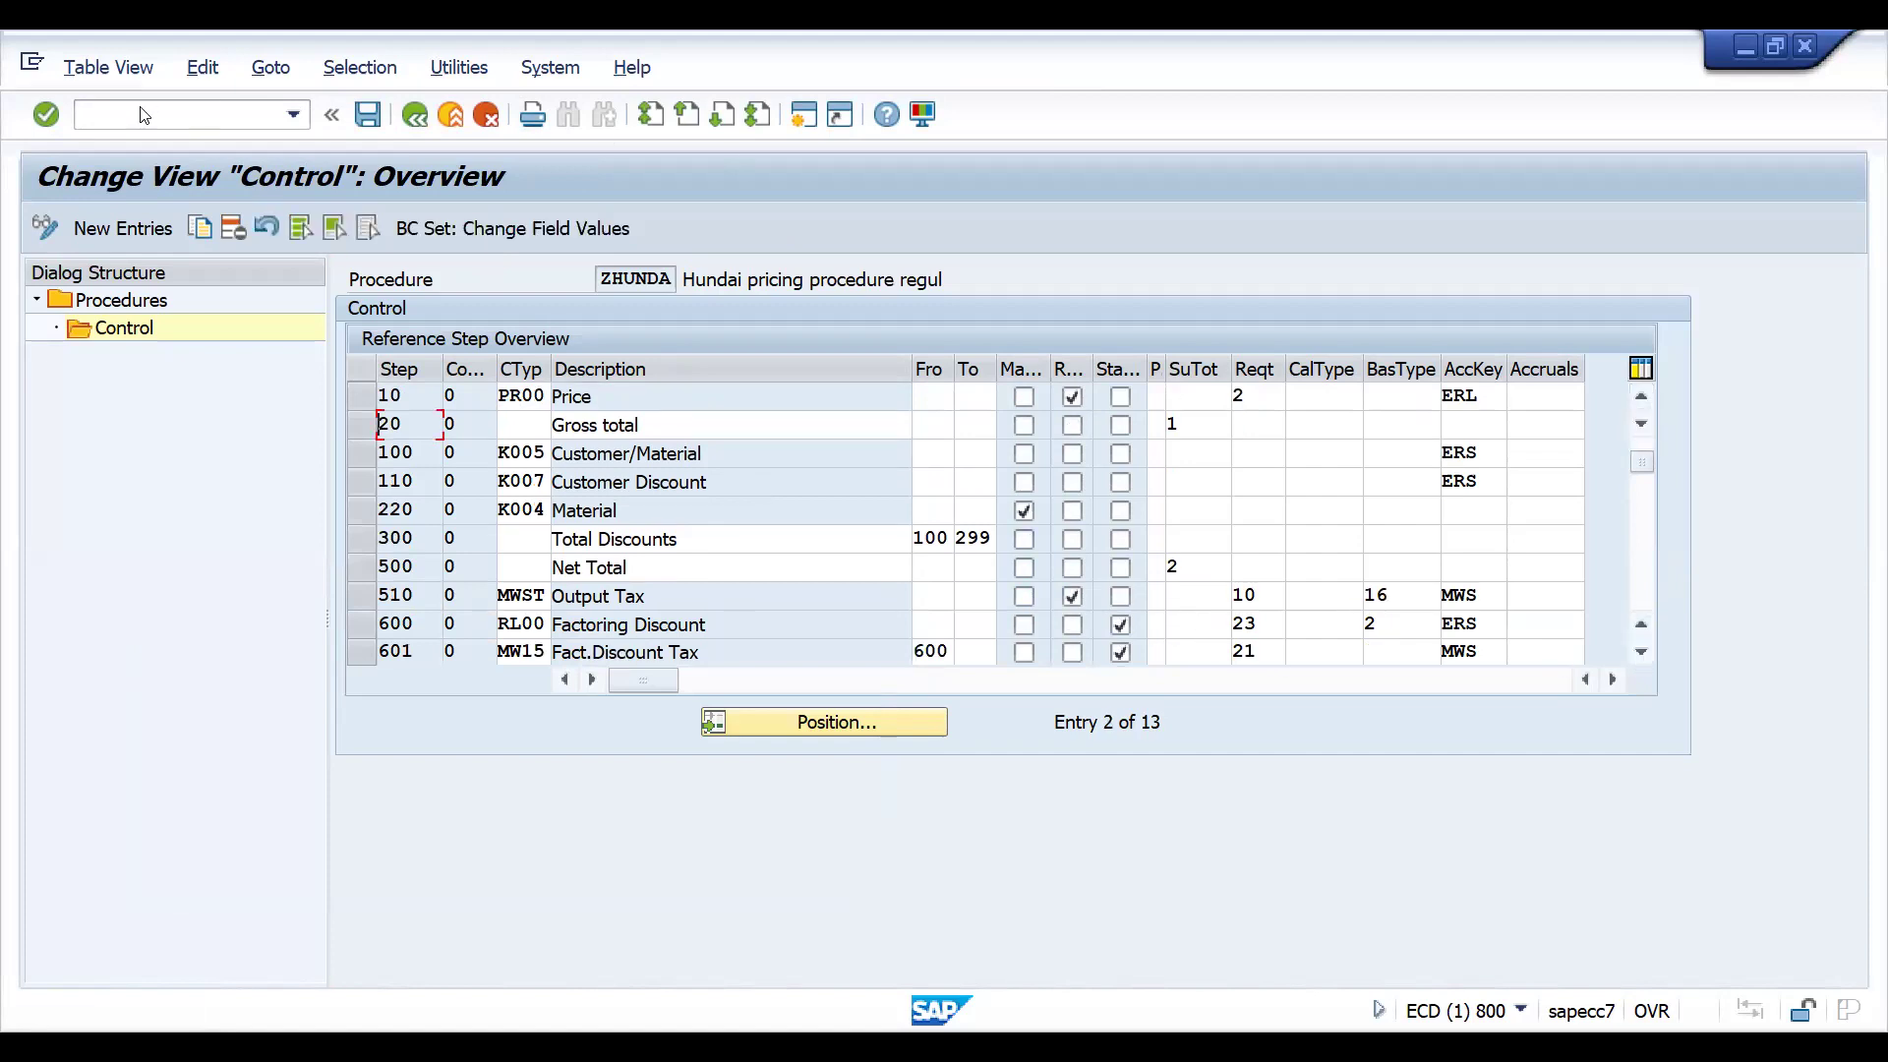
pyautogui.click(102, 115)
pyautogui.write('/NVA01')
# Start a ZOR1 sales order with the sold-to party and PO number INV1.
pyautogui.press('Return')
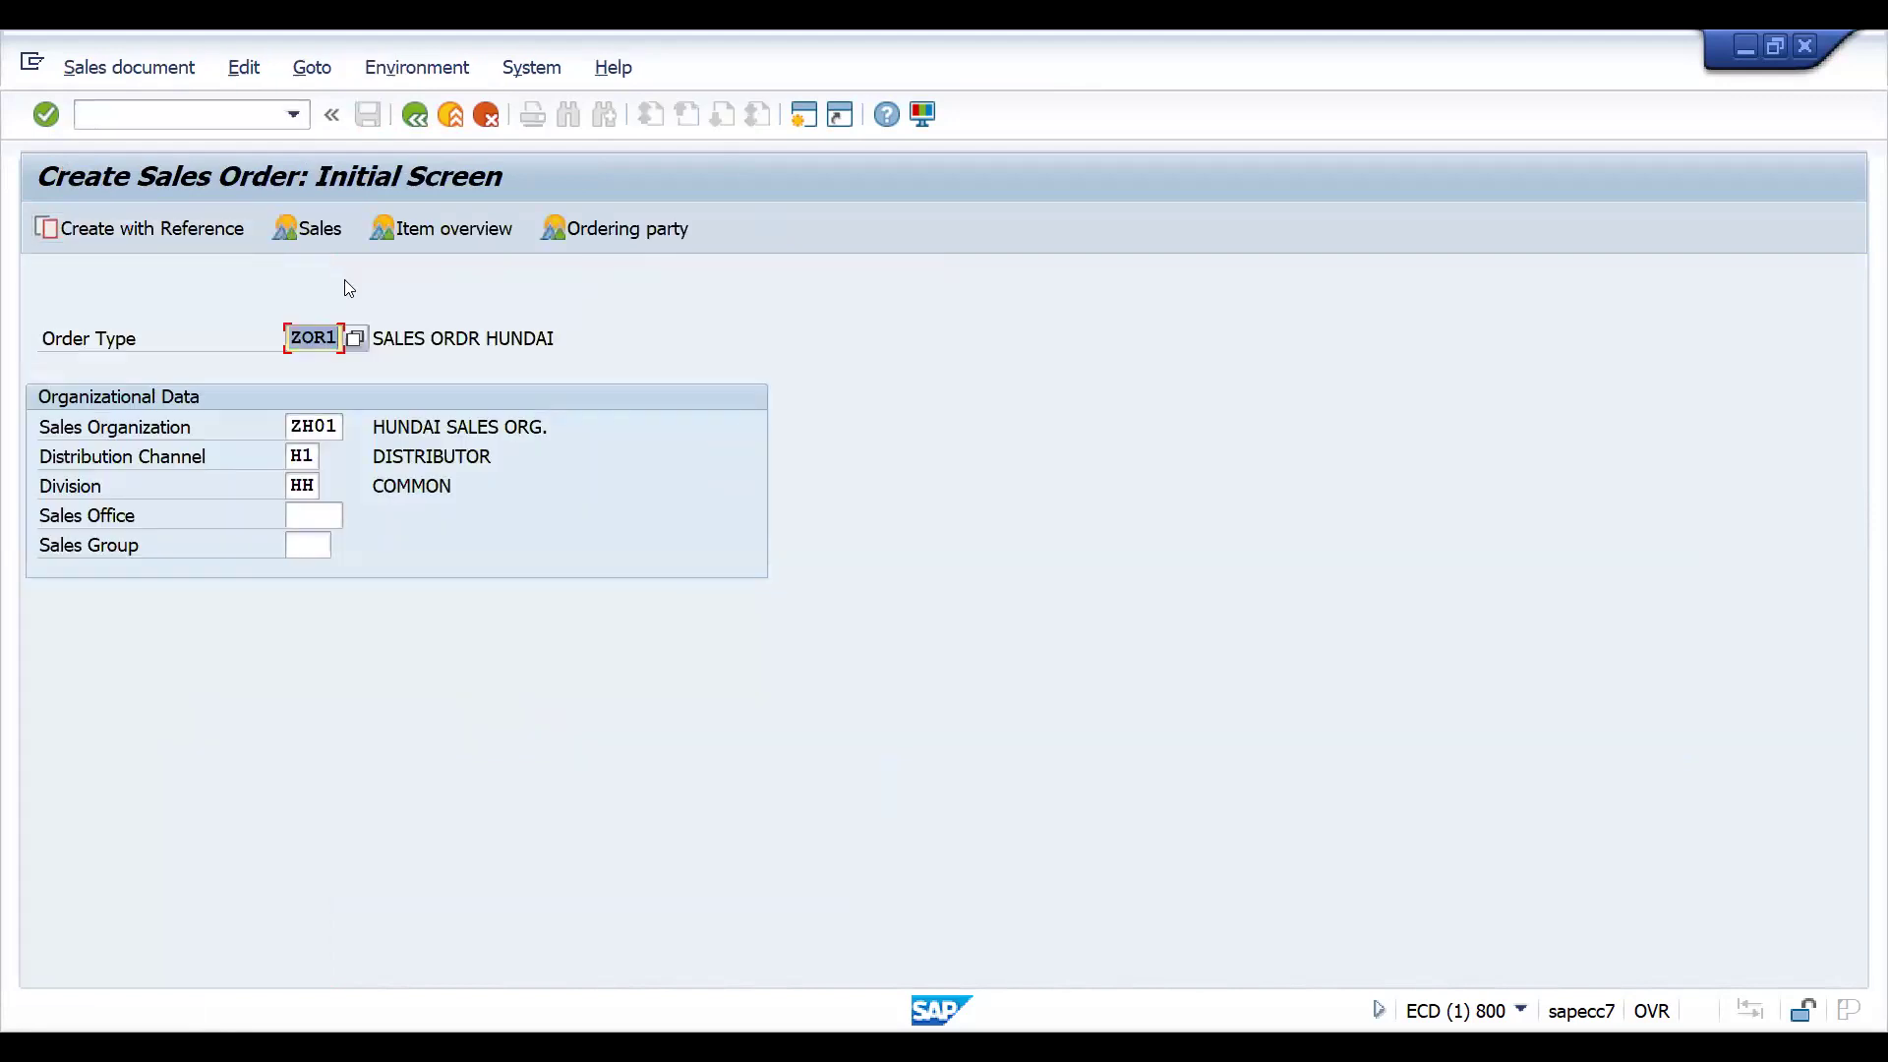
pyautogui.press('Return')
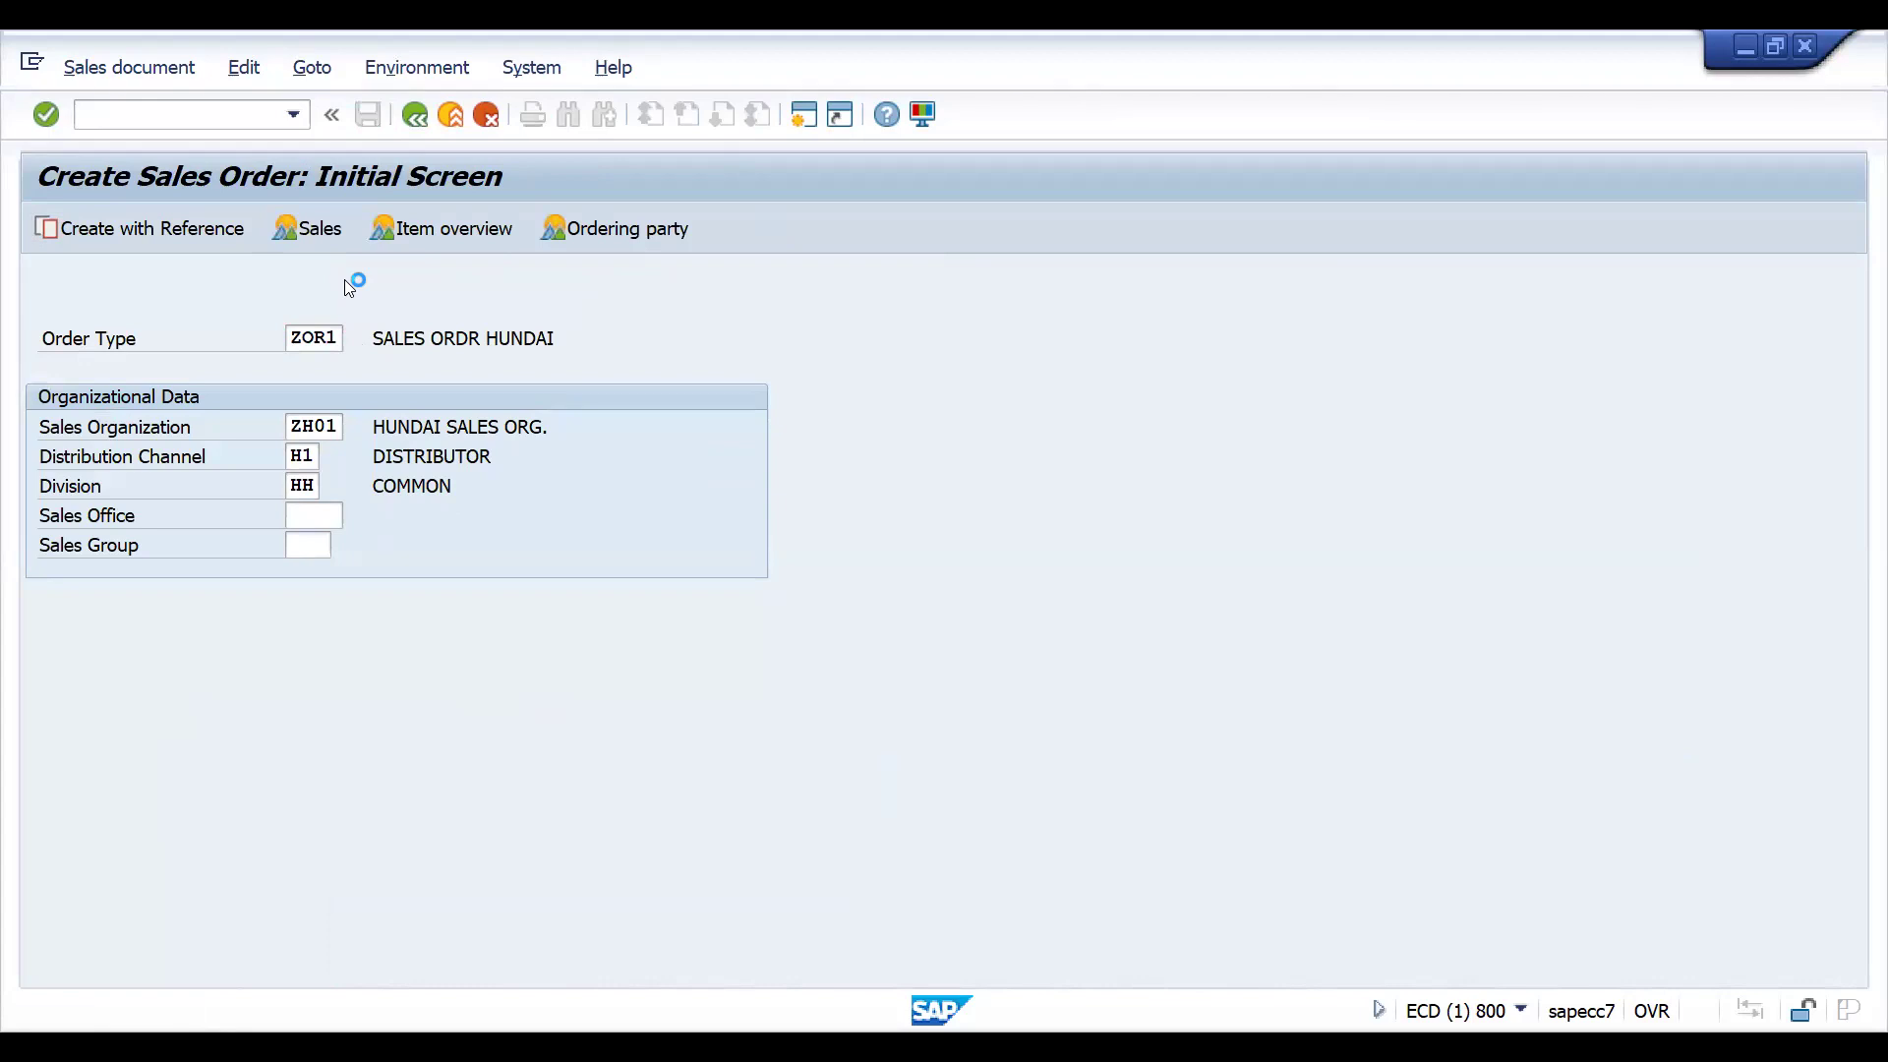
pyautogui.write('3')
pyautogui.press('Down')
pyautogui.press('Return')
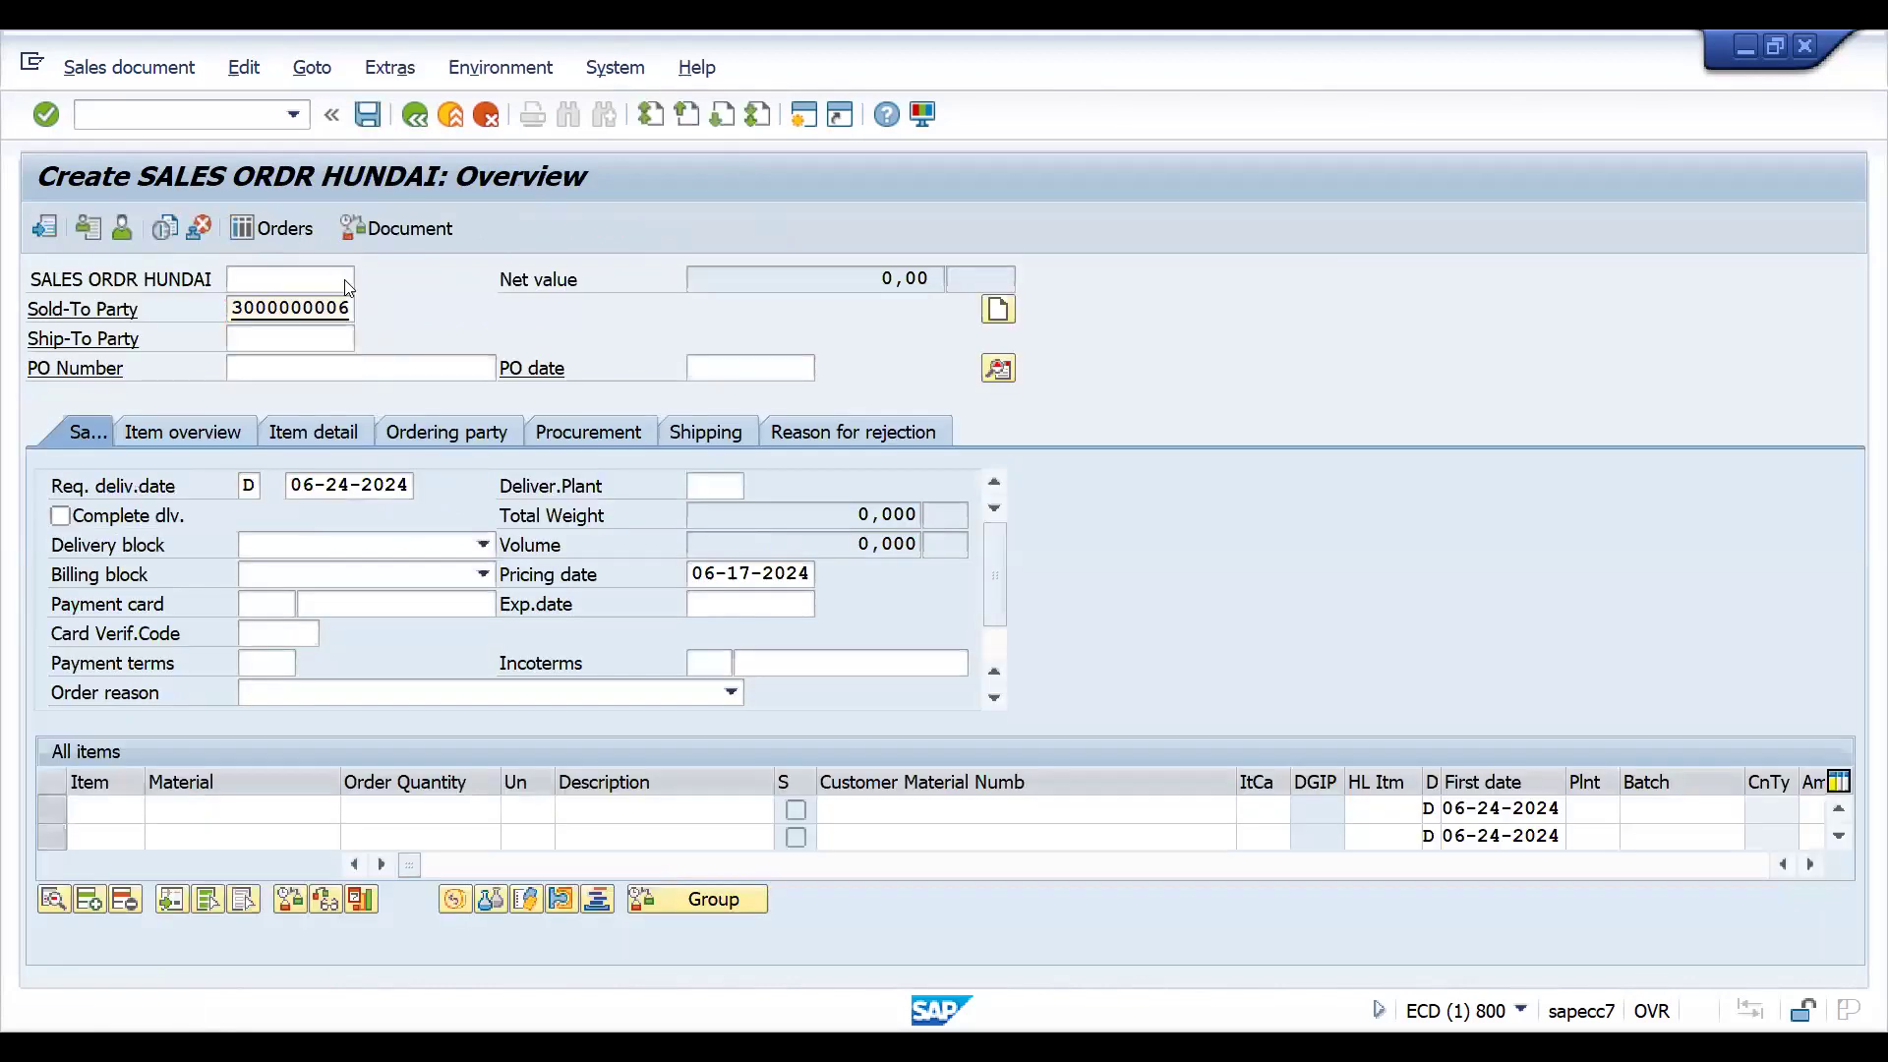
pyautogui.press('Return')
pyautogui.press('Down')
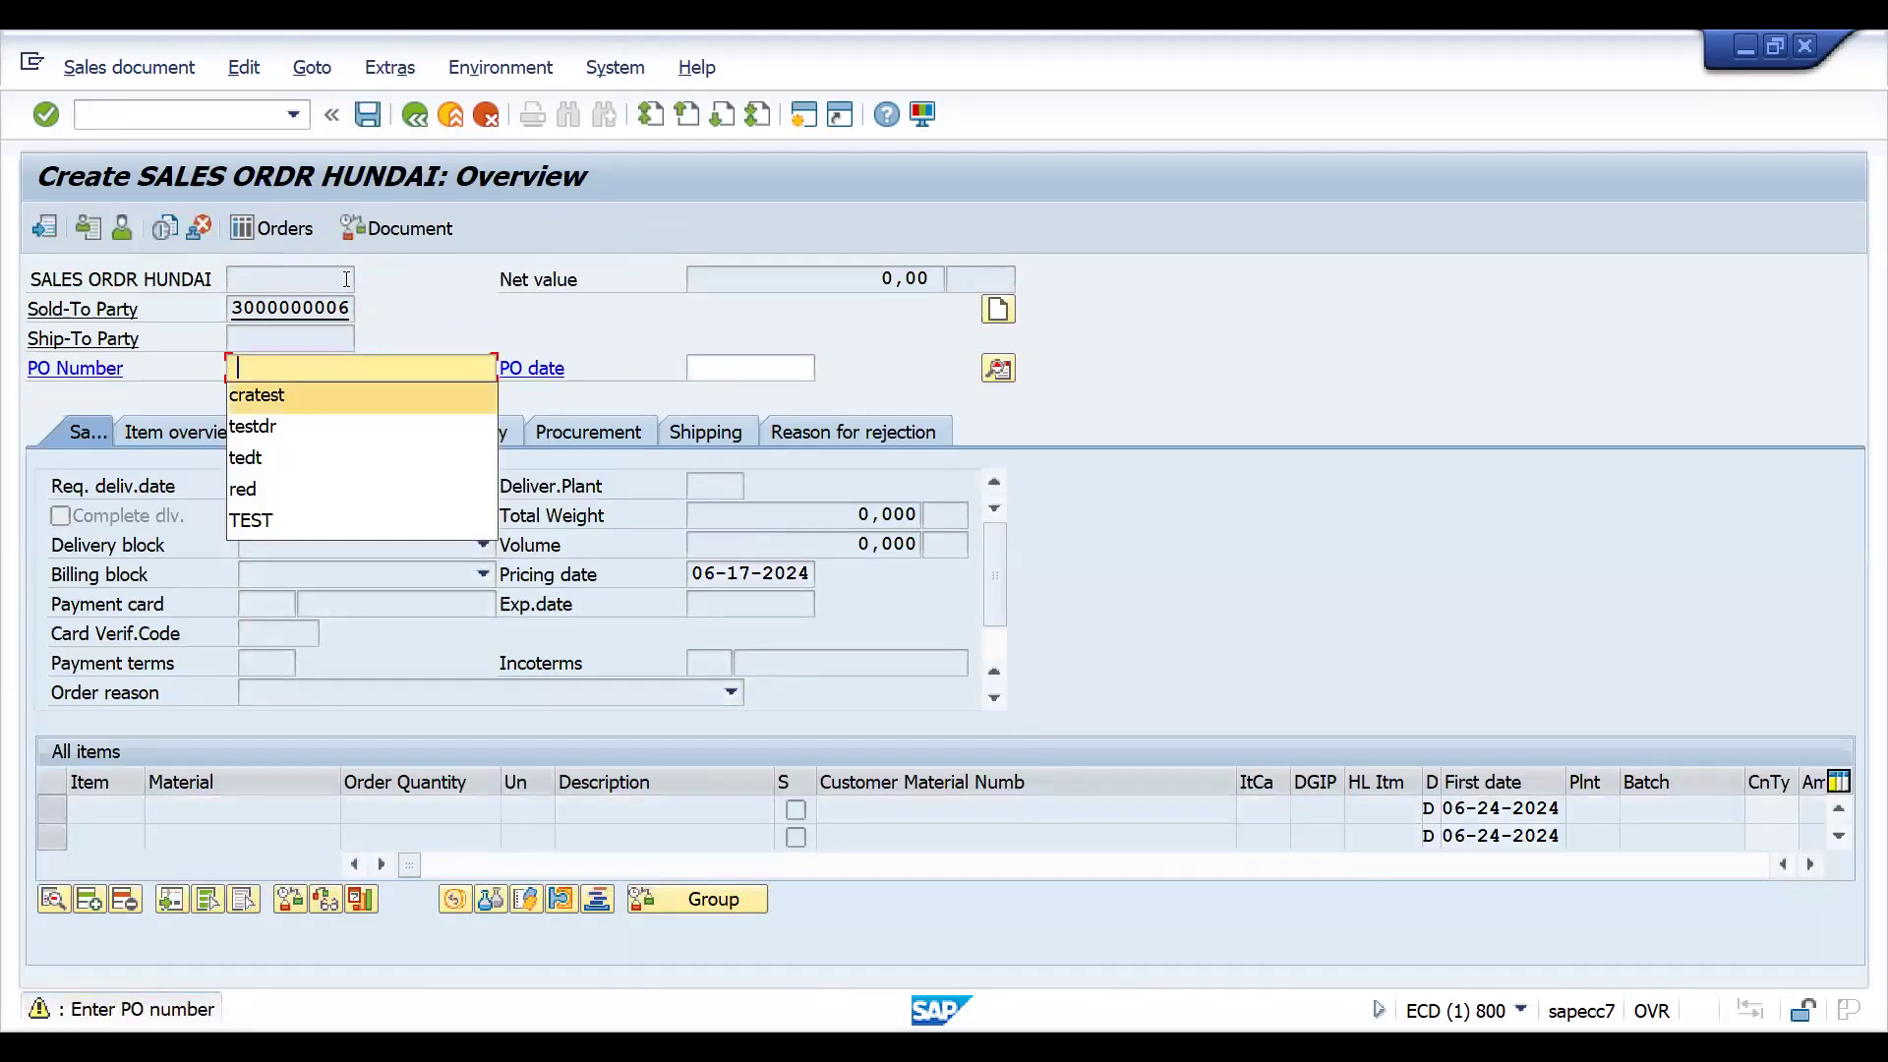
pyautogui.write('INV1')
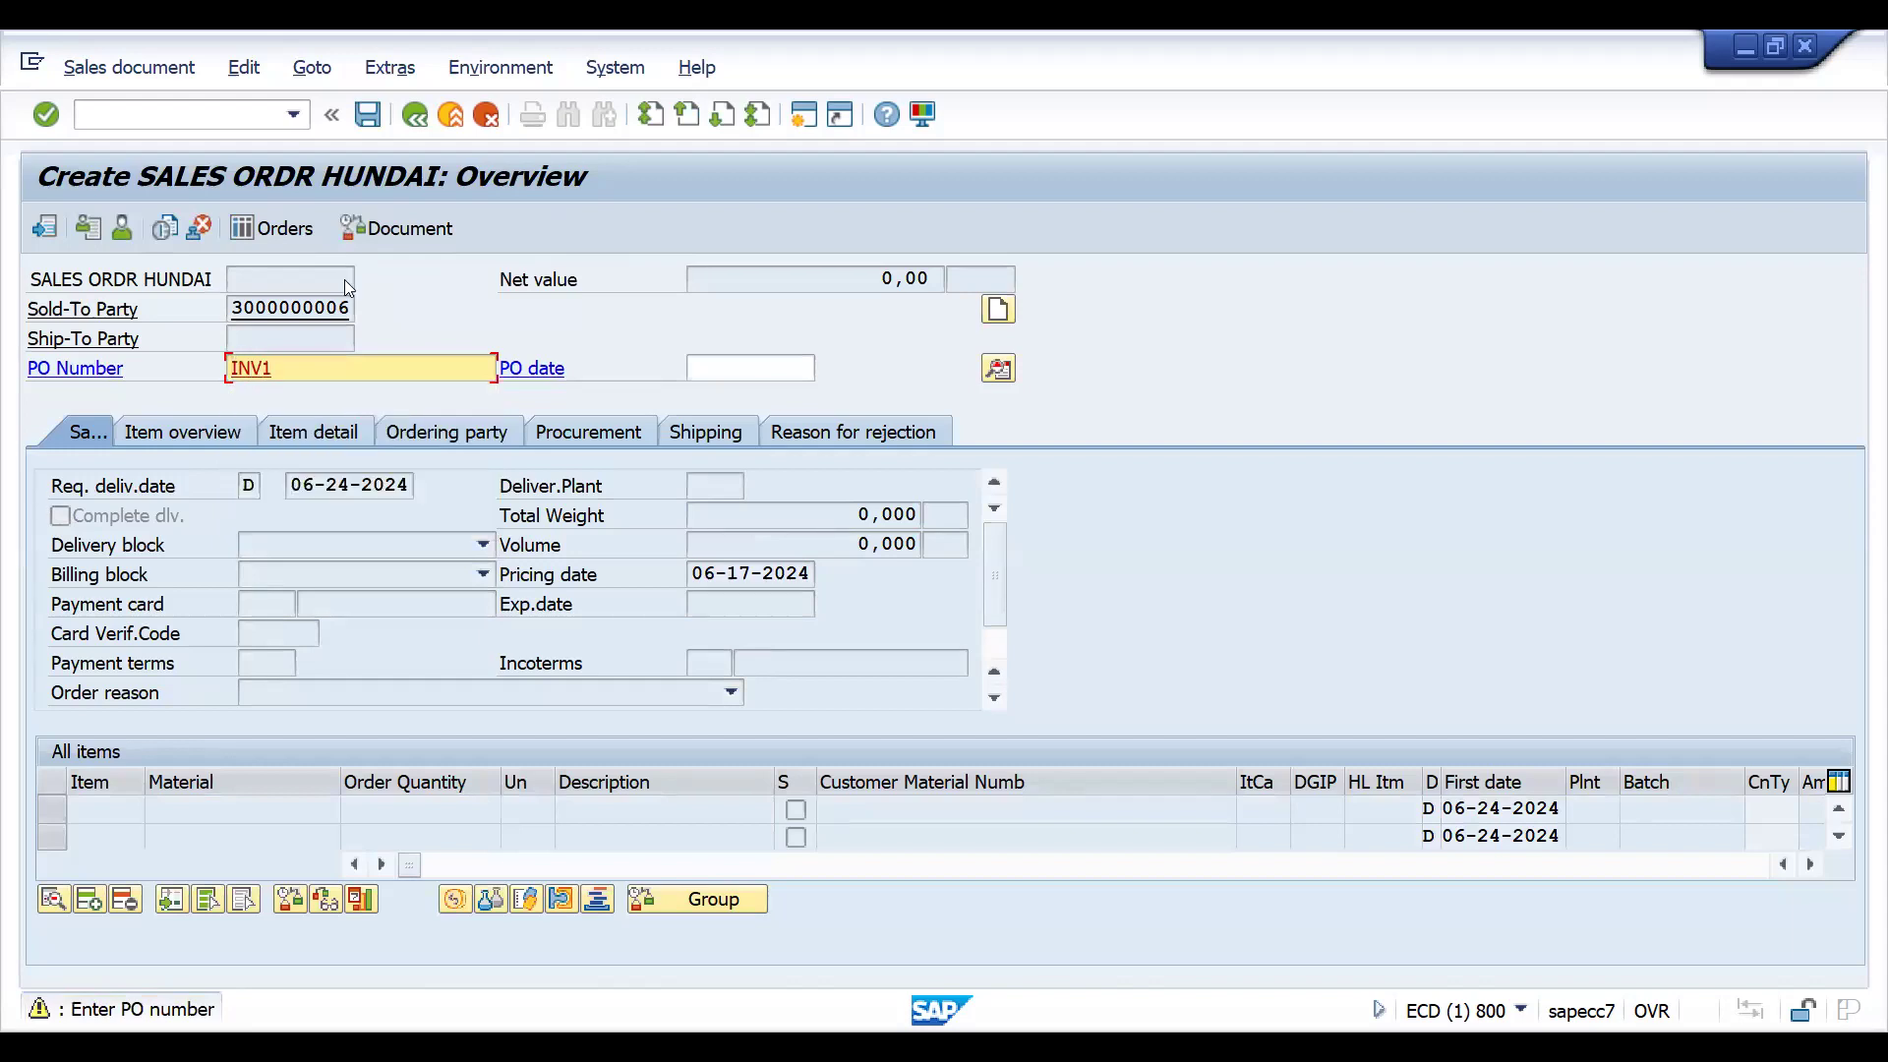
pyautogui.press('Return')
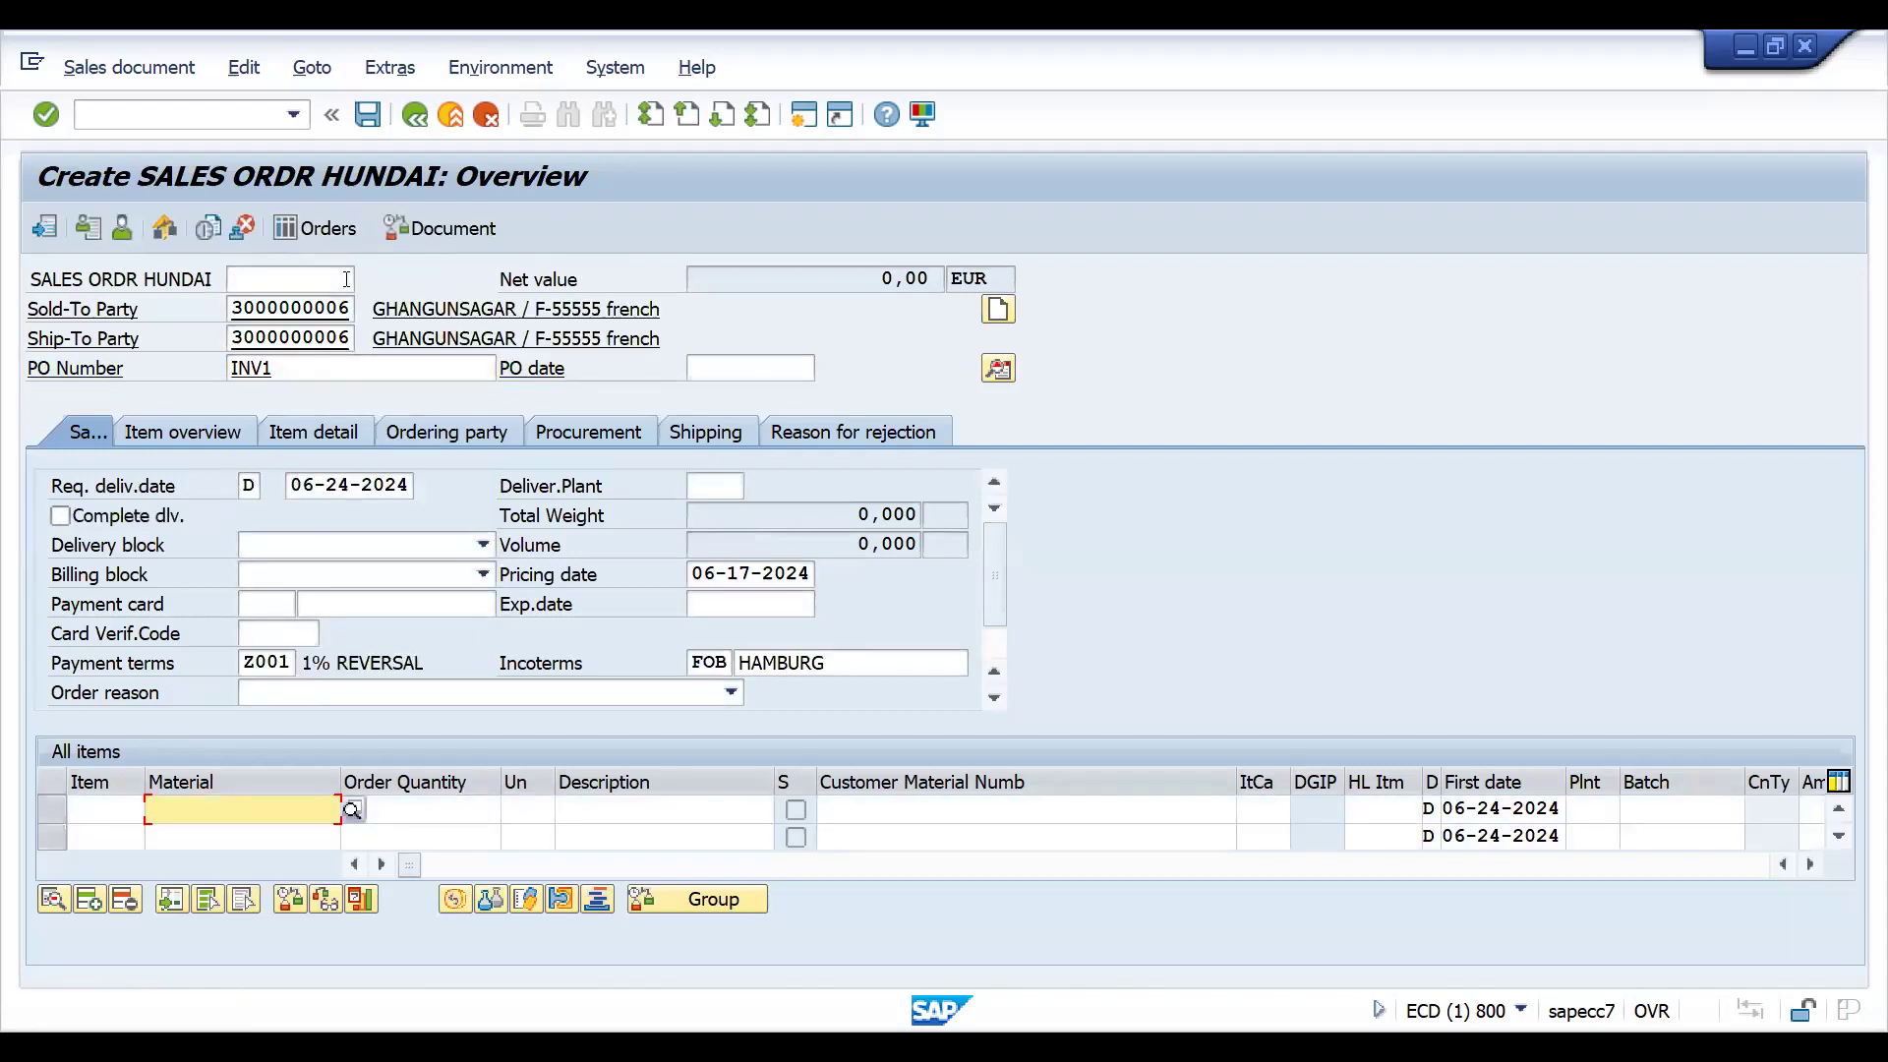
# Add material 50065771 quantity 1, check its pricing conditions, and save the order.
pyautogui.press('Down')
pyautogui.press('Tab')
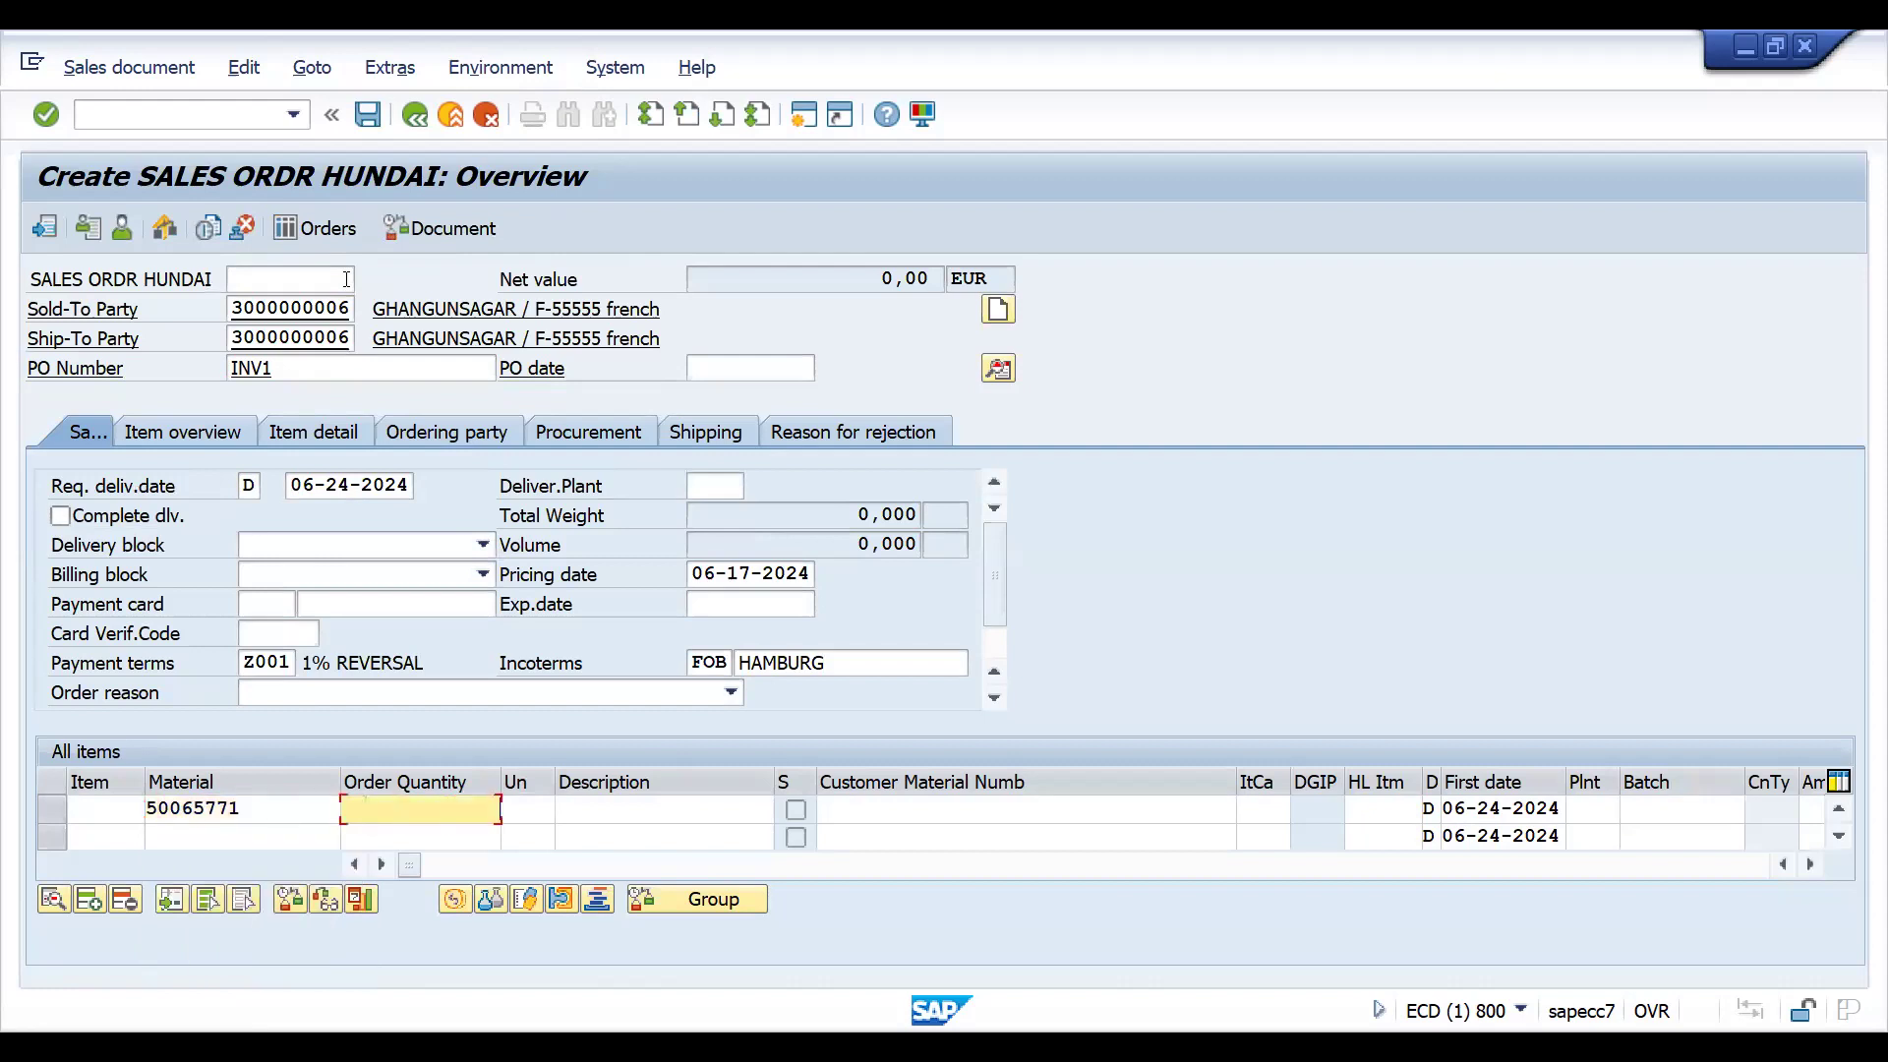
pyautogui.write('1')
pyautogui.press('Return')
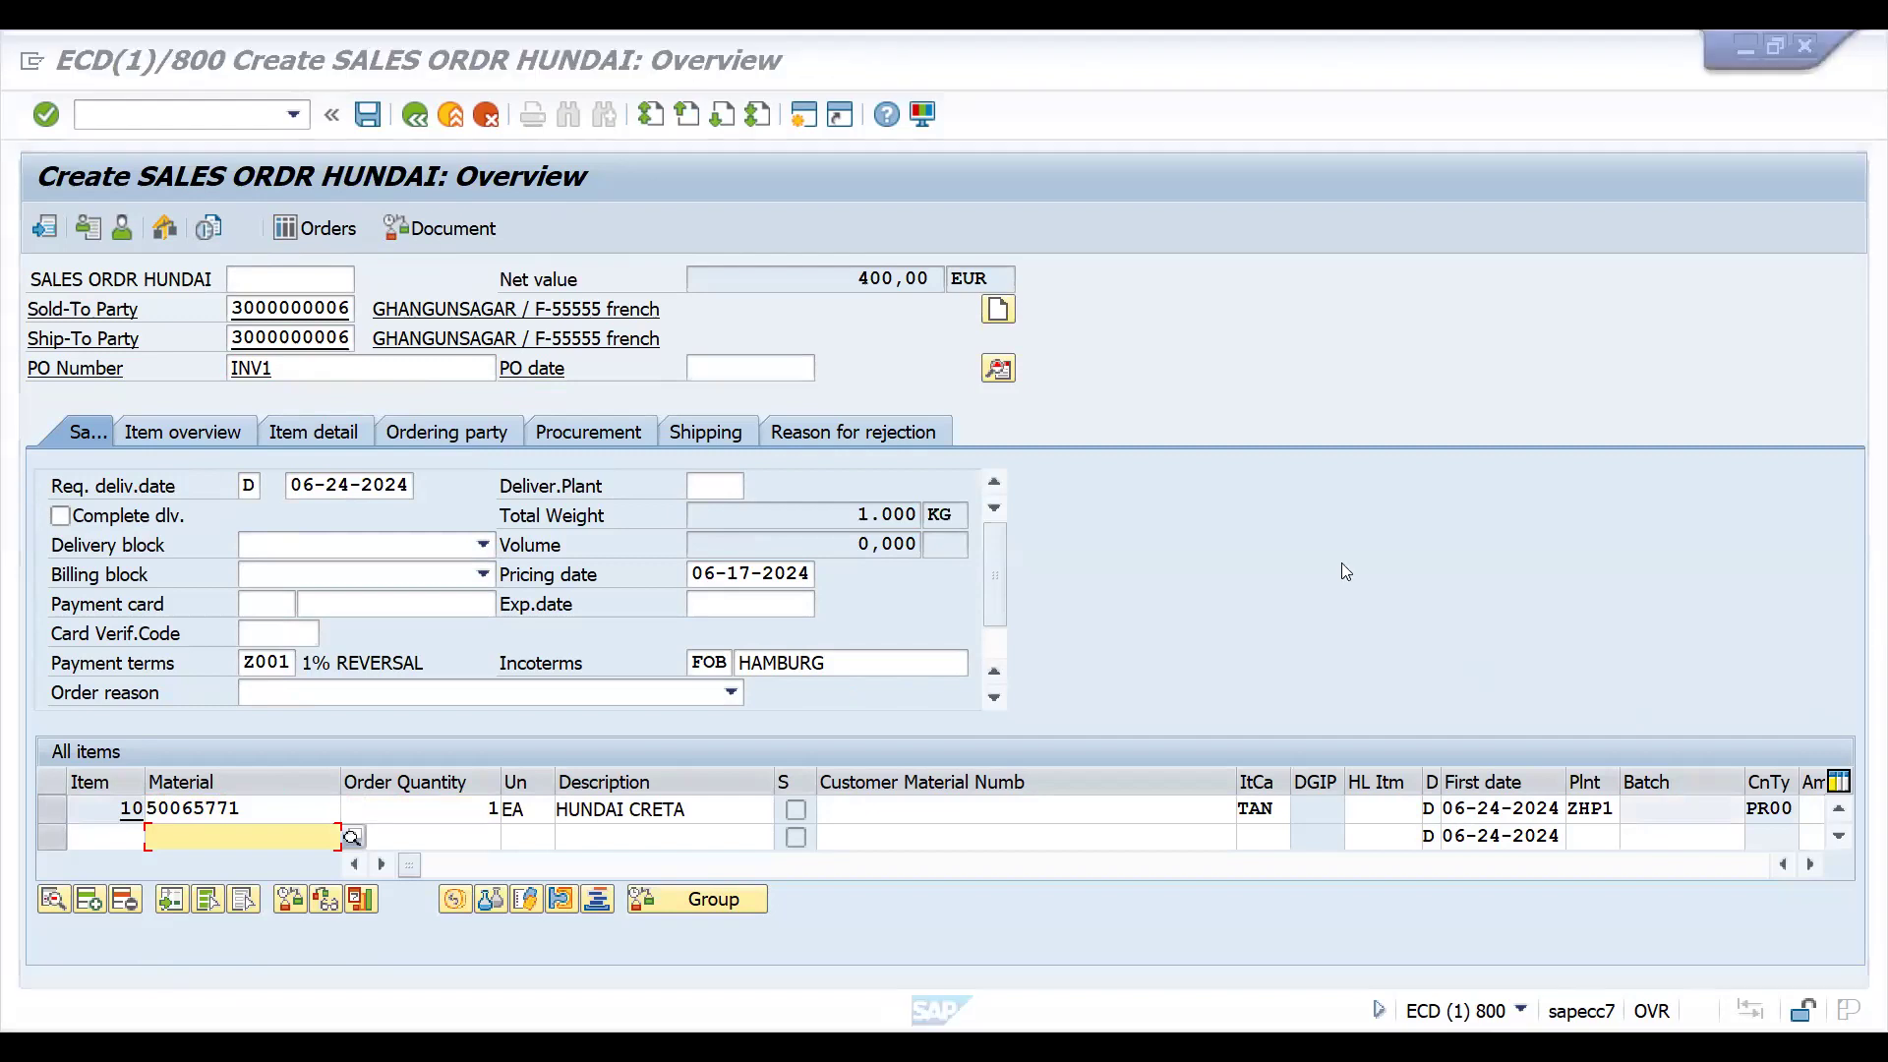
pyautogui.click(870, 823)
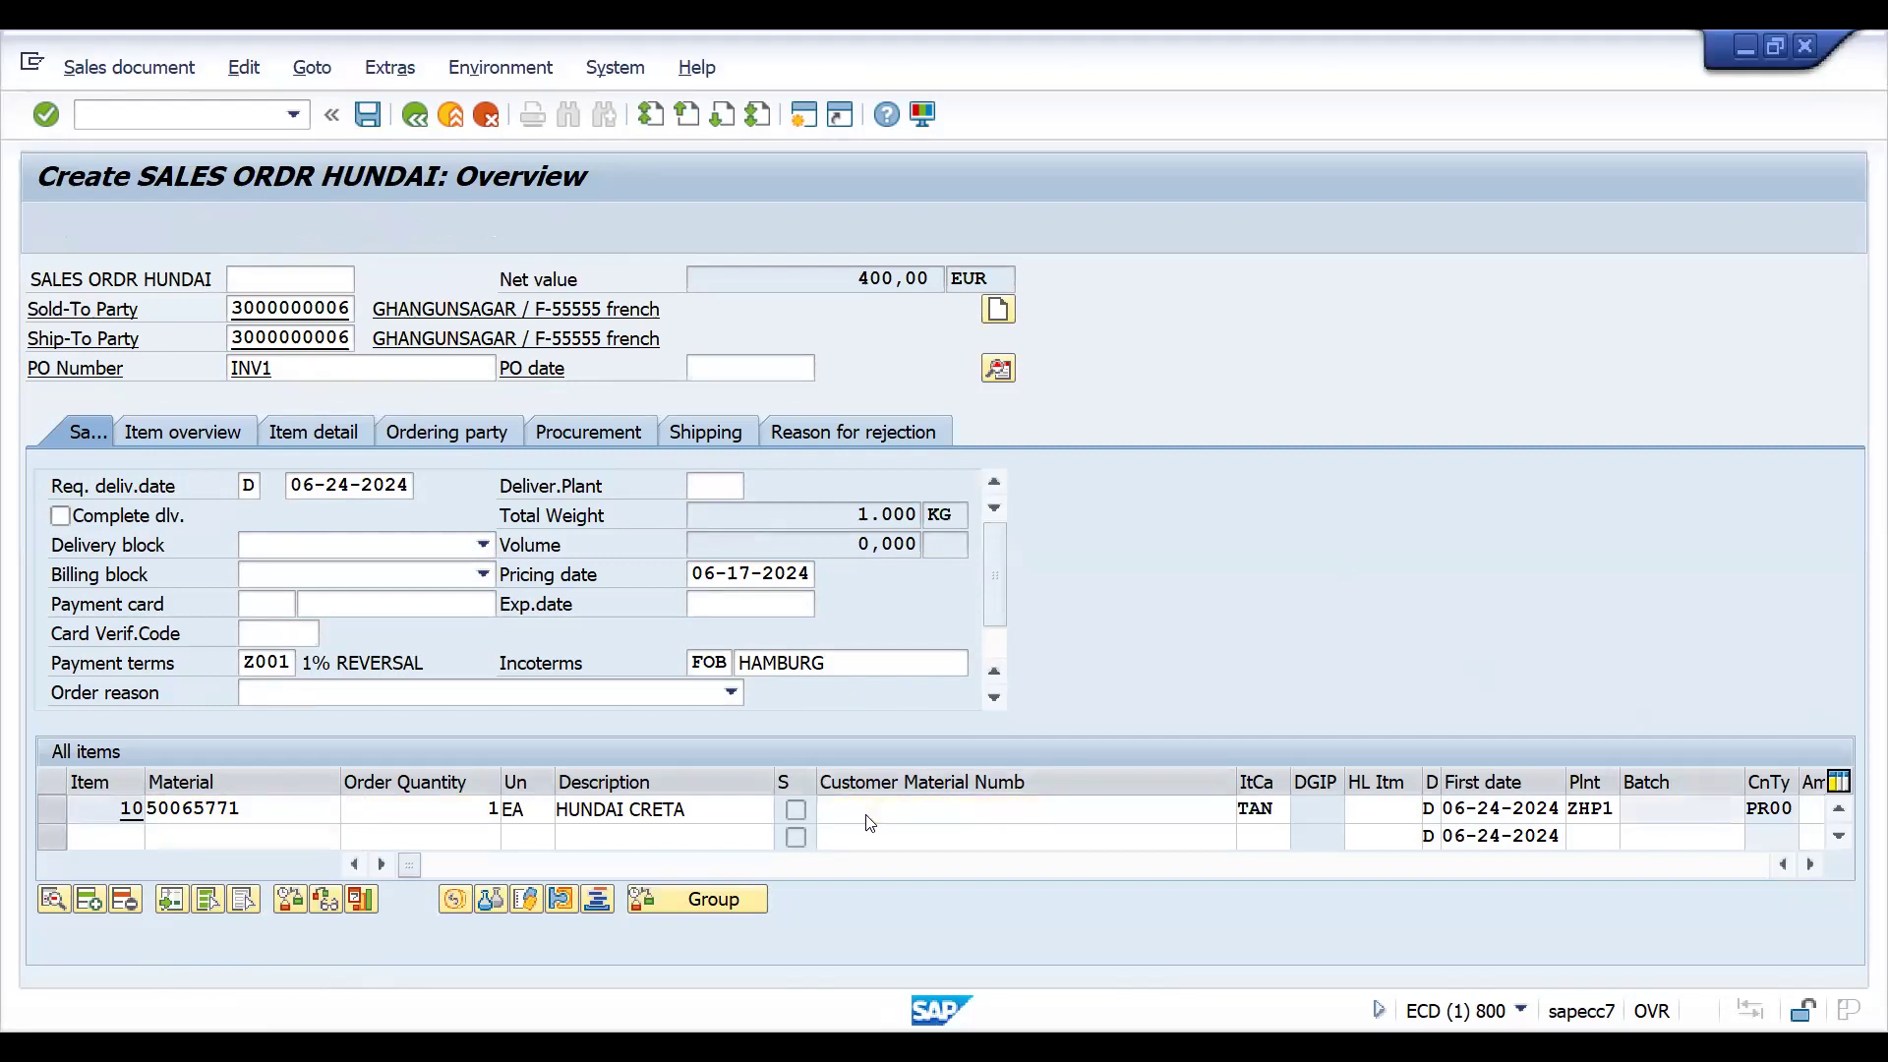
pyautogui.doubleClick(869, 822)
pyautogui.click(535, 375)
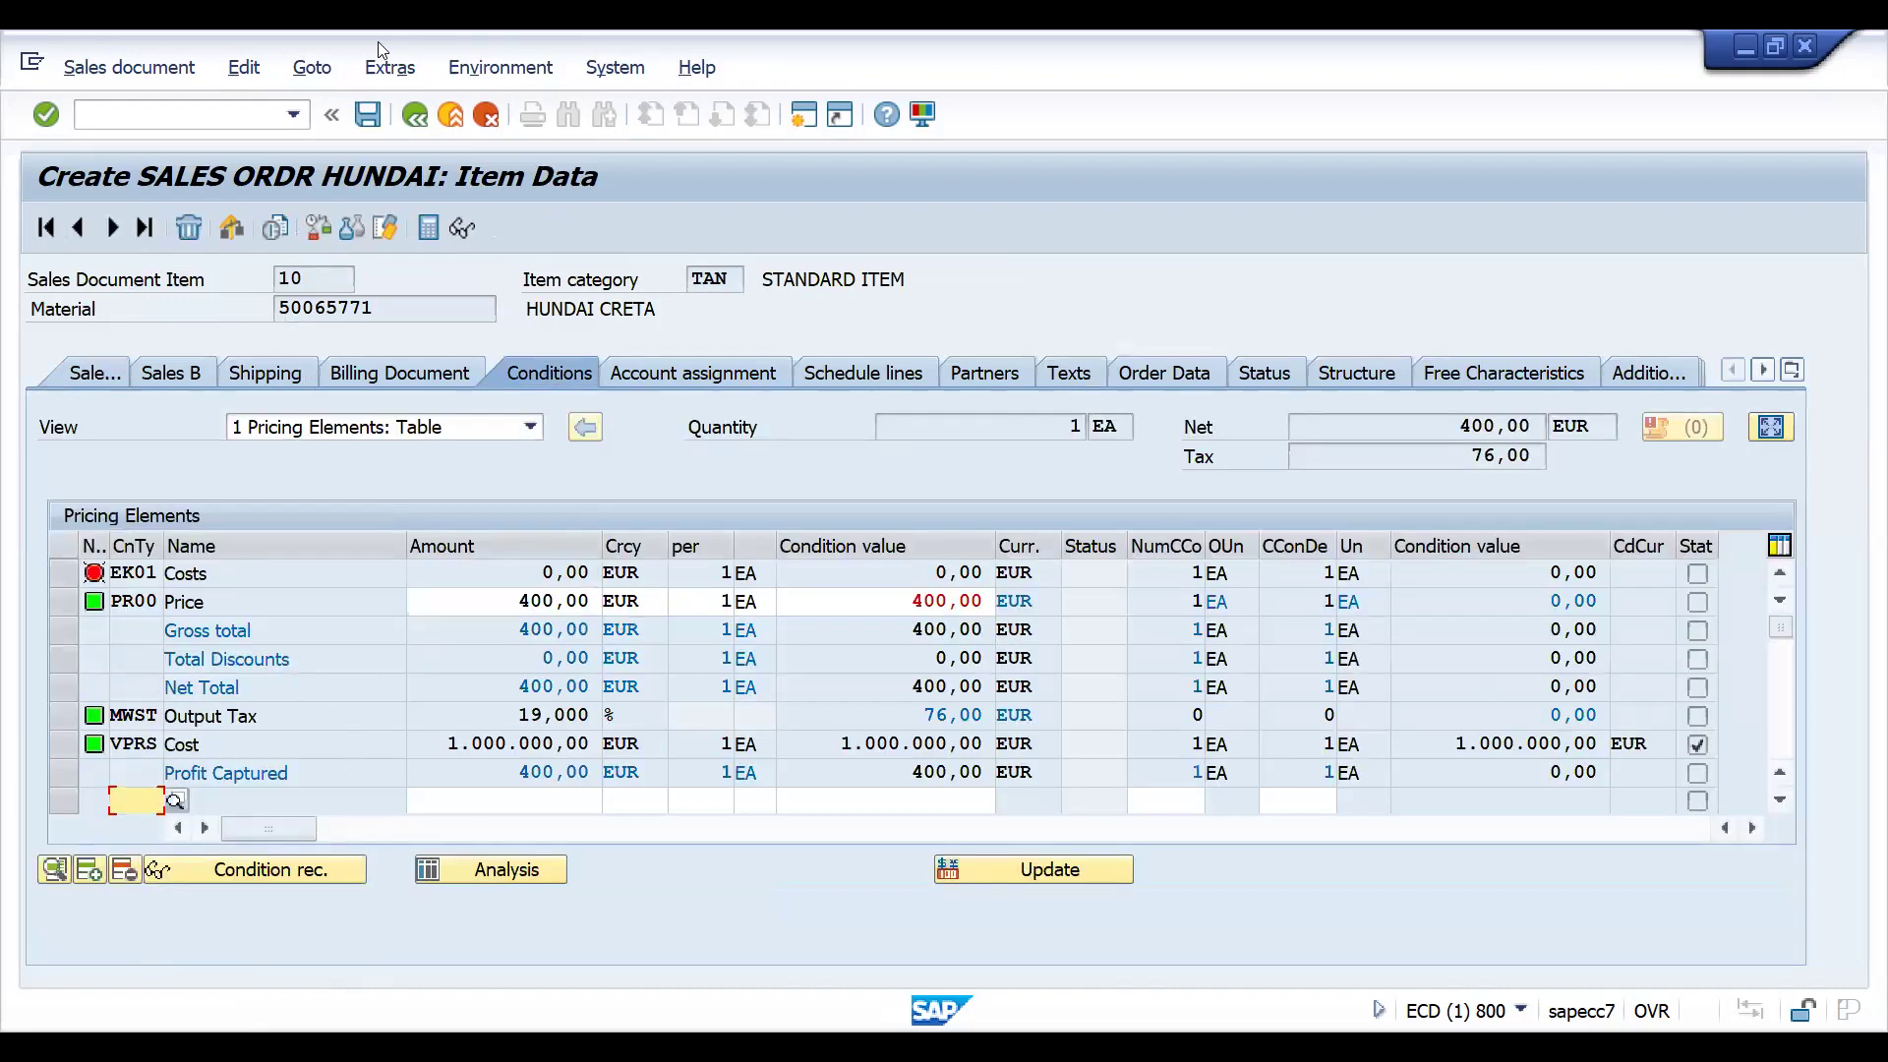
pyautogui.press('Return')
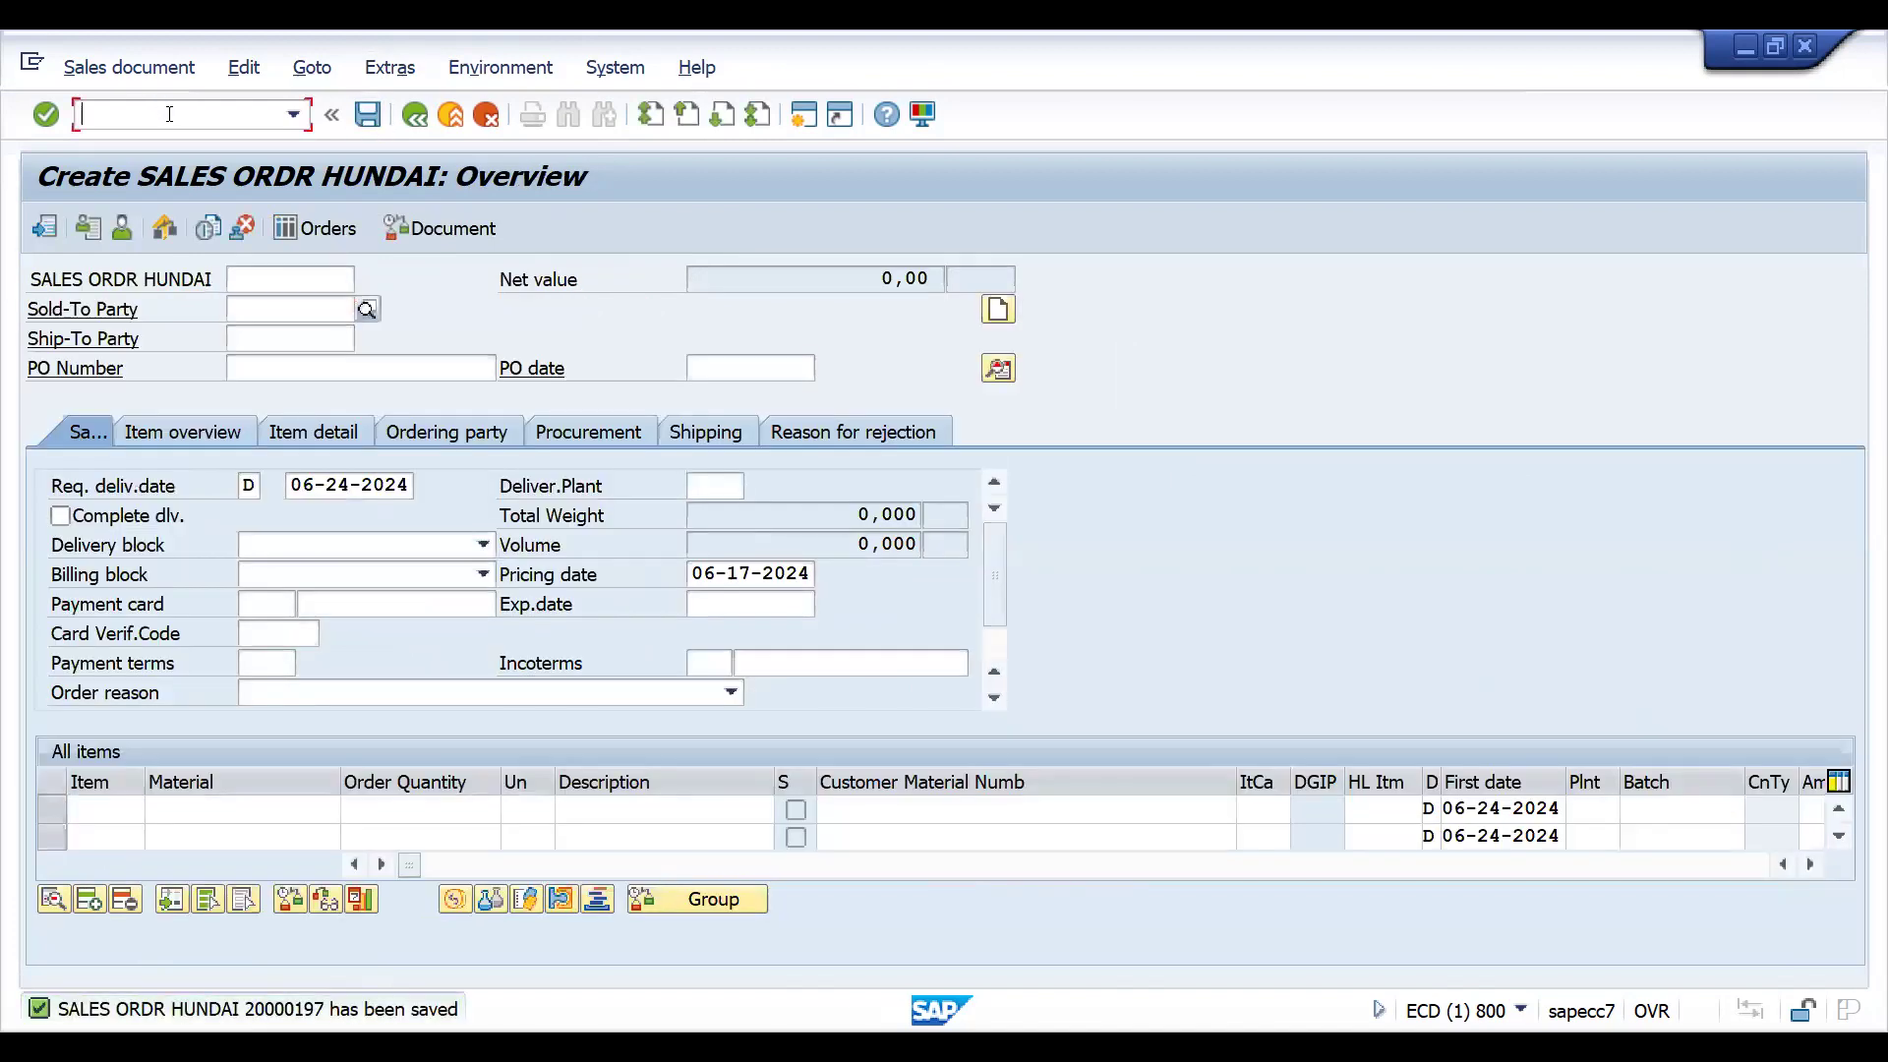
# Create an outbound delivery from shipping point ZHS1 with selection date 06-27-2024.
pyautogui.write('/NVL01N')
pyautogui.press('Return')
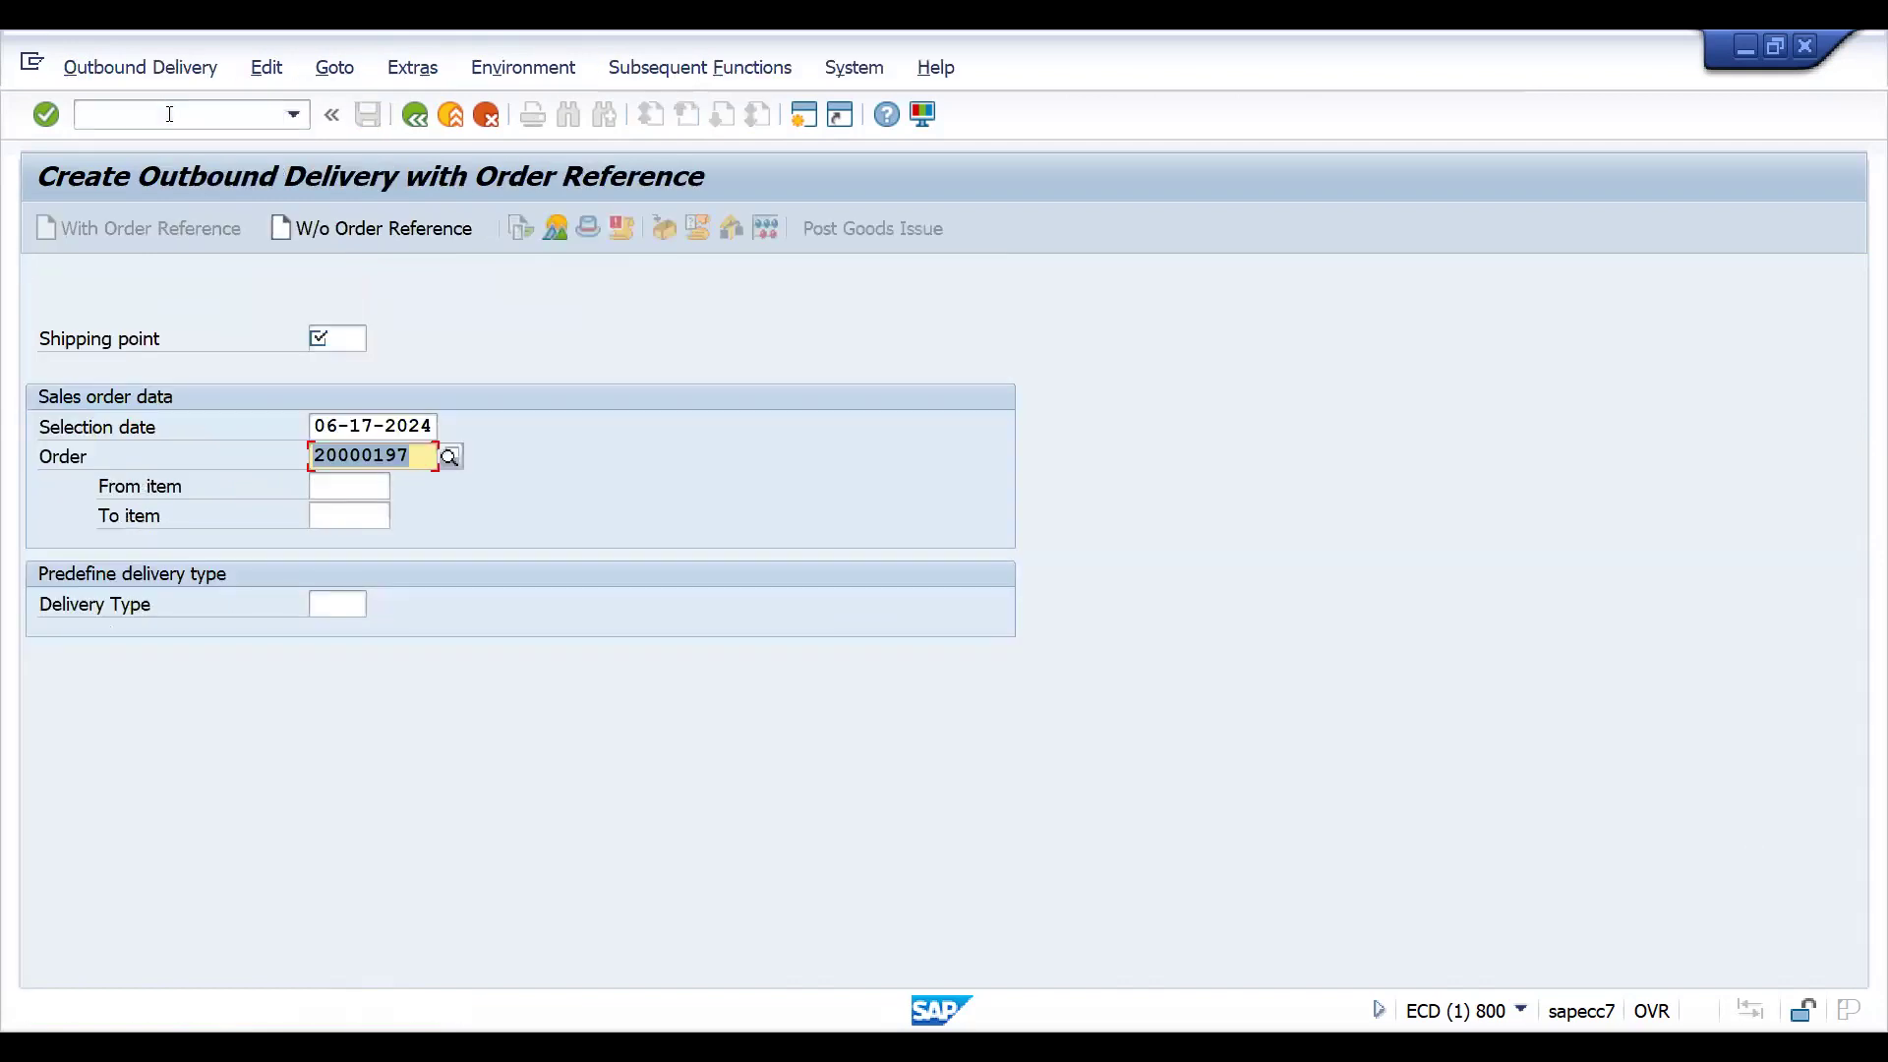
pyautogui.press('Return')
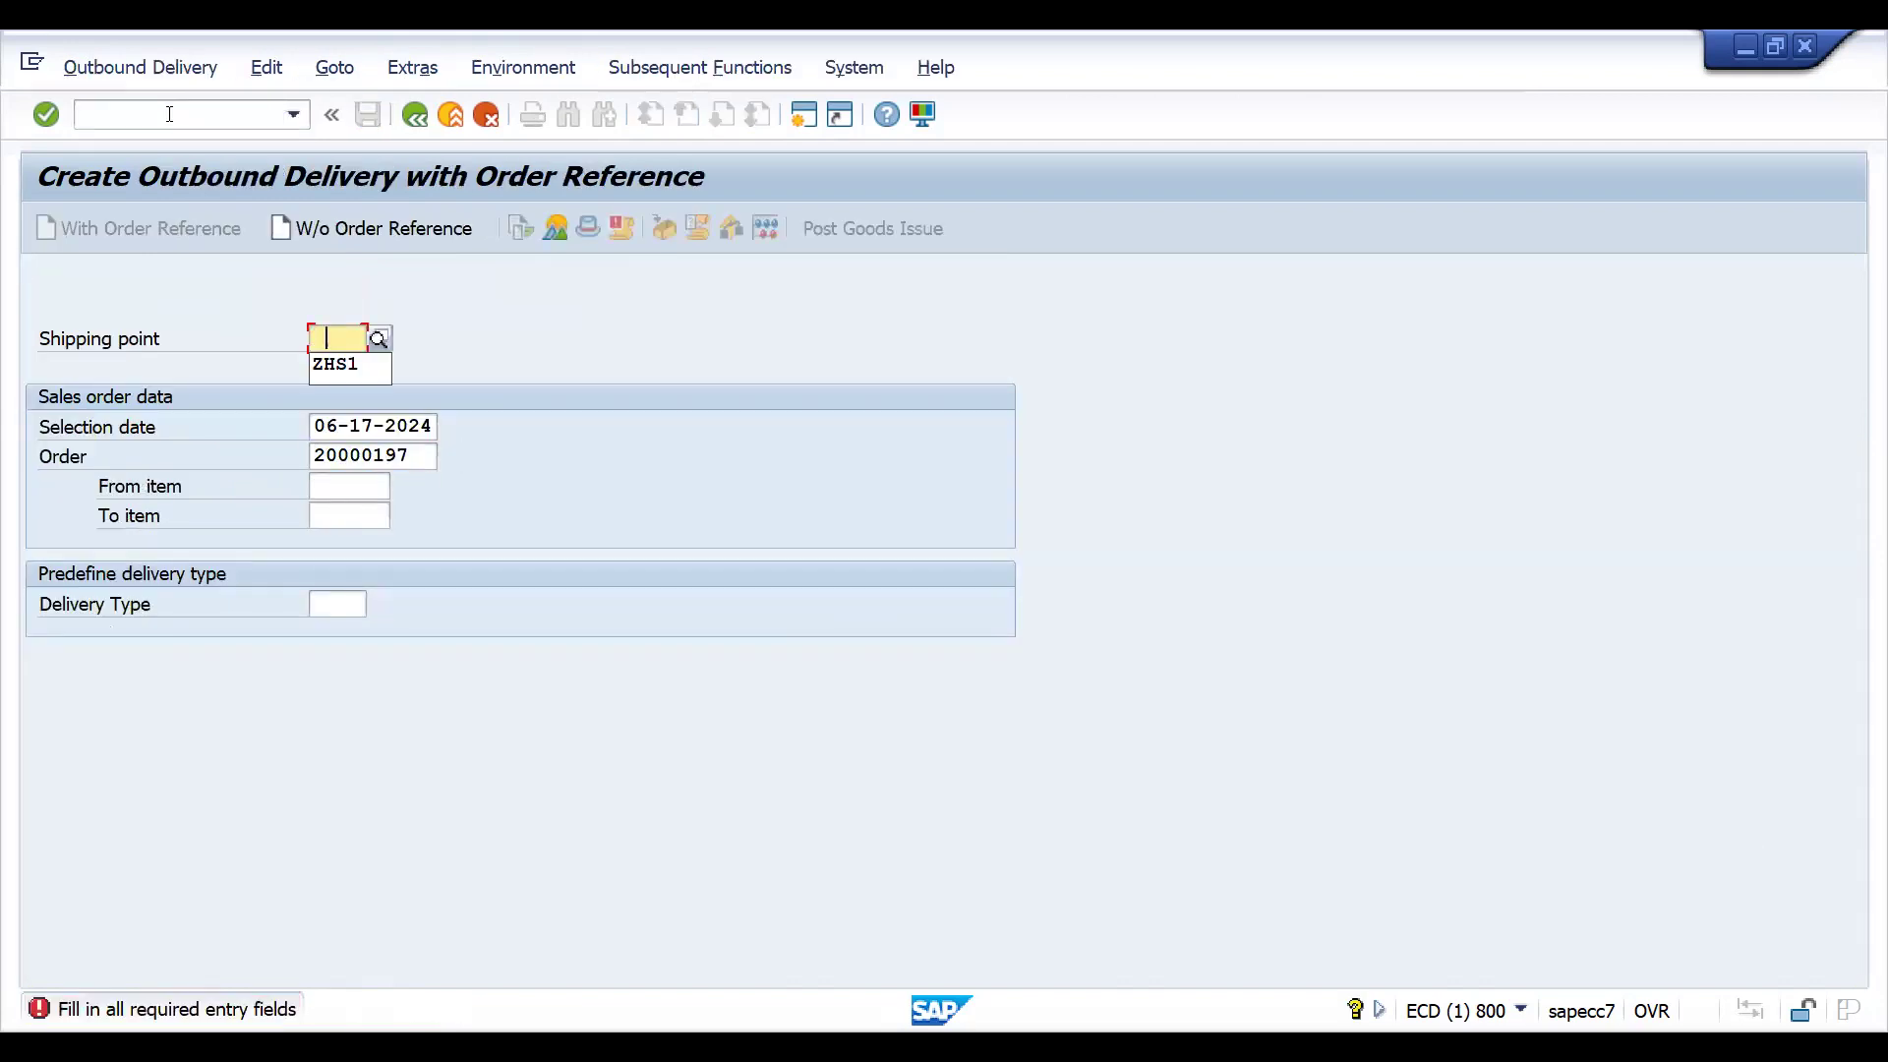
pyautogui.press('Down')
pyautogui.press('Return')
pyautogui.press('Tab')
pyautogui.press('Down')
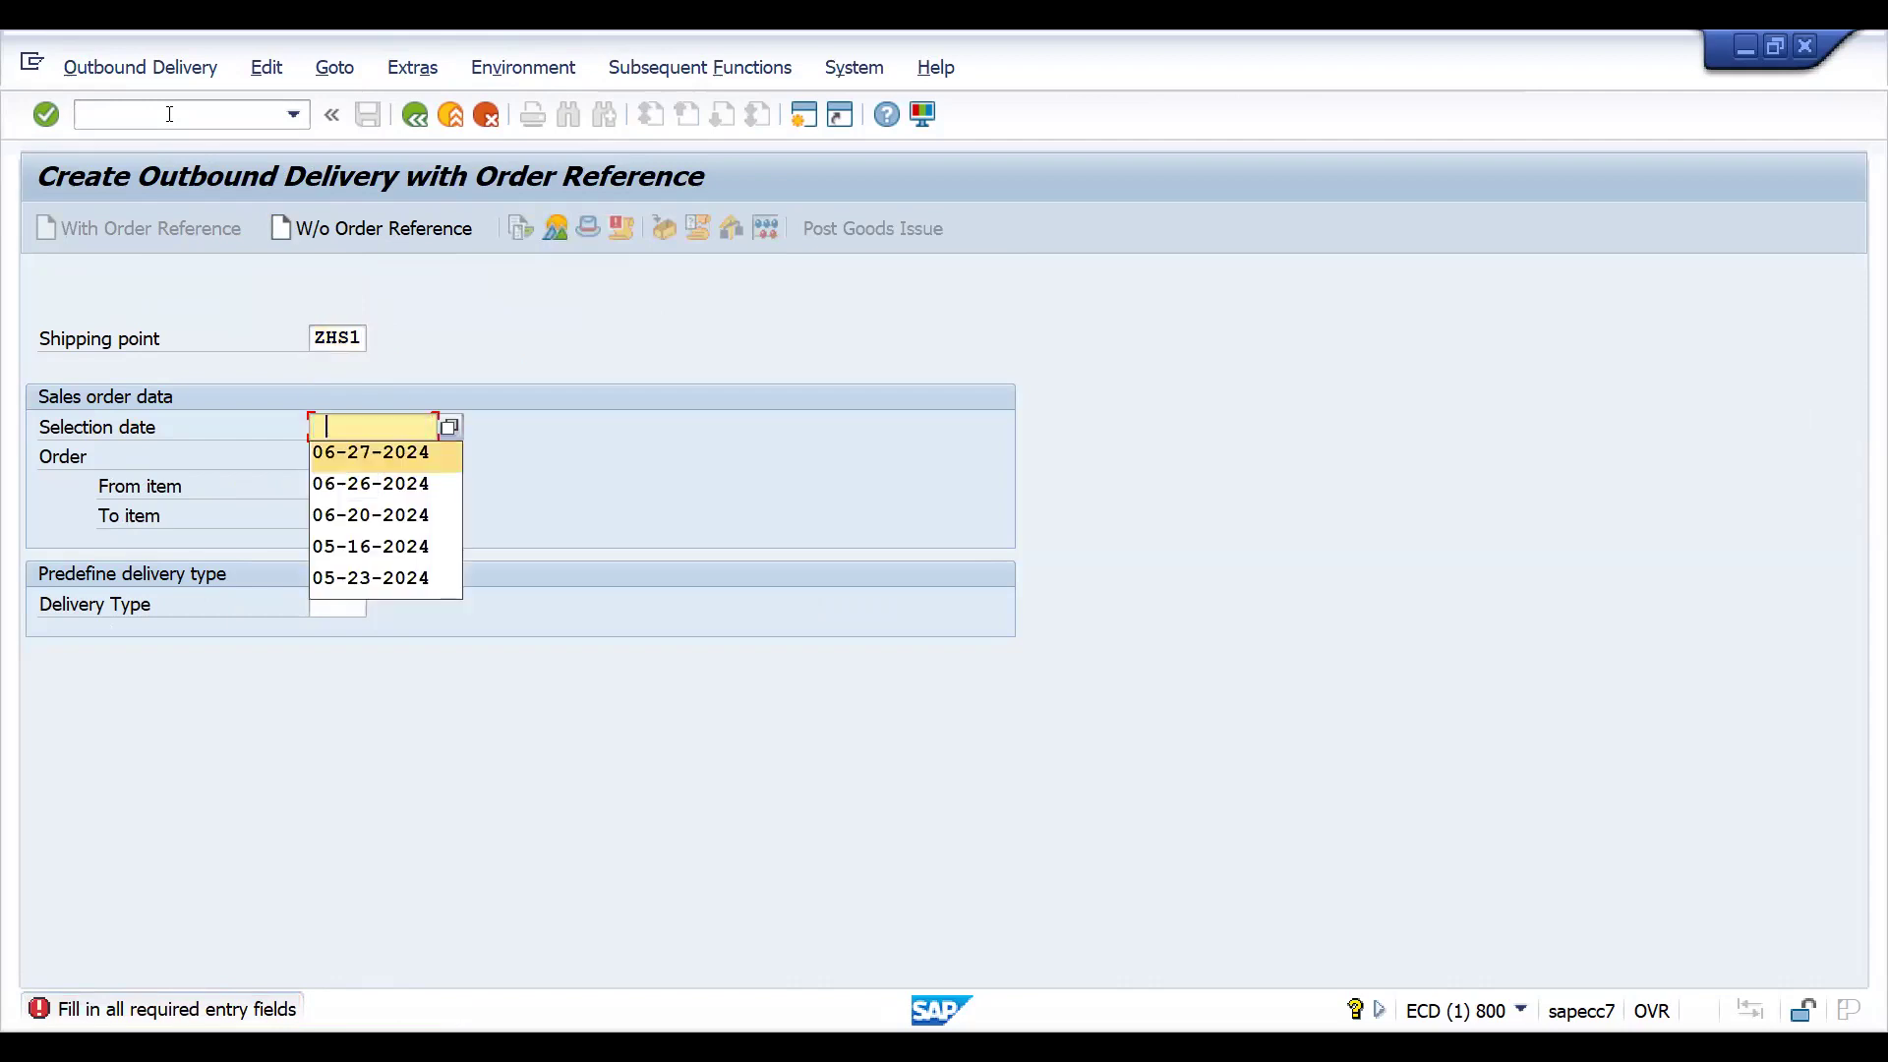
pyautogui.press('Return')
pyautogui.press('Return')
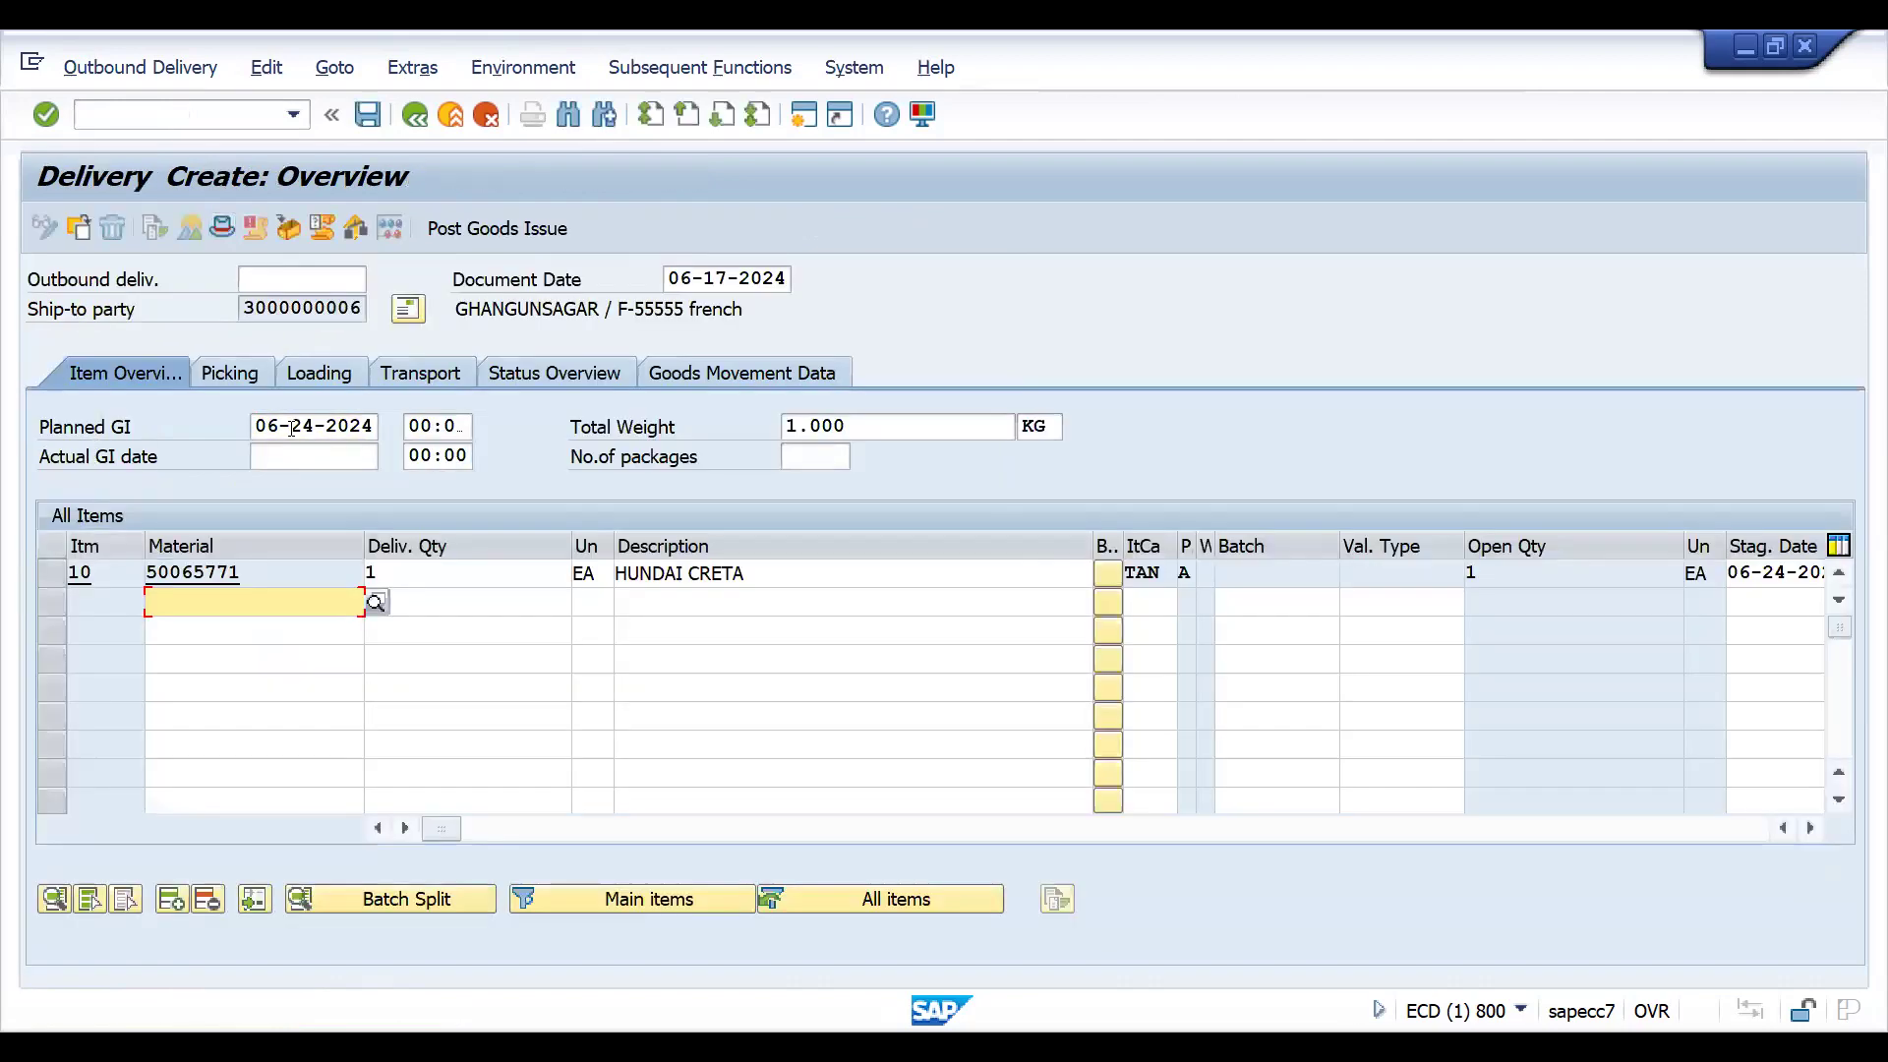
# Pick quantity 1 from storage location 0001, post goods issue, and save the delivery.
pyautogui.click(217, 362)
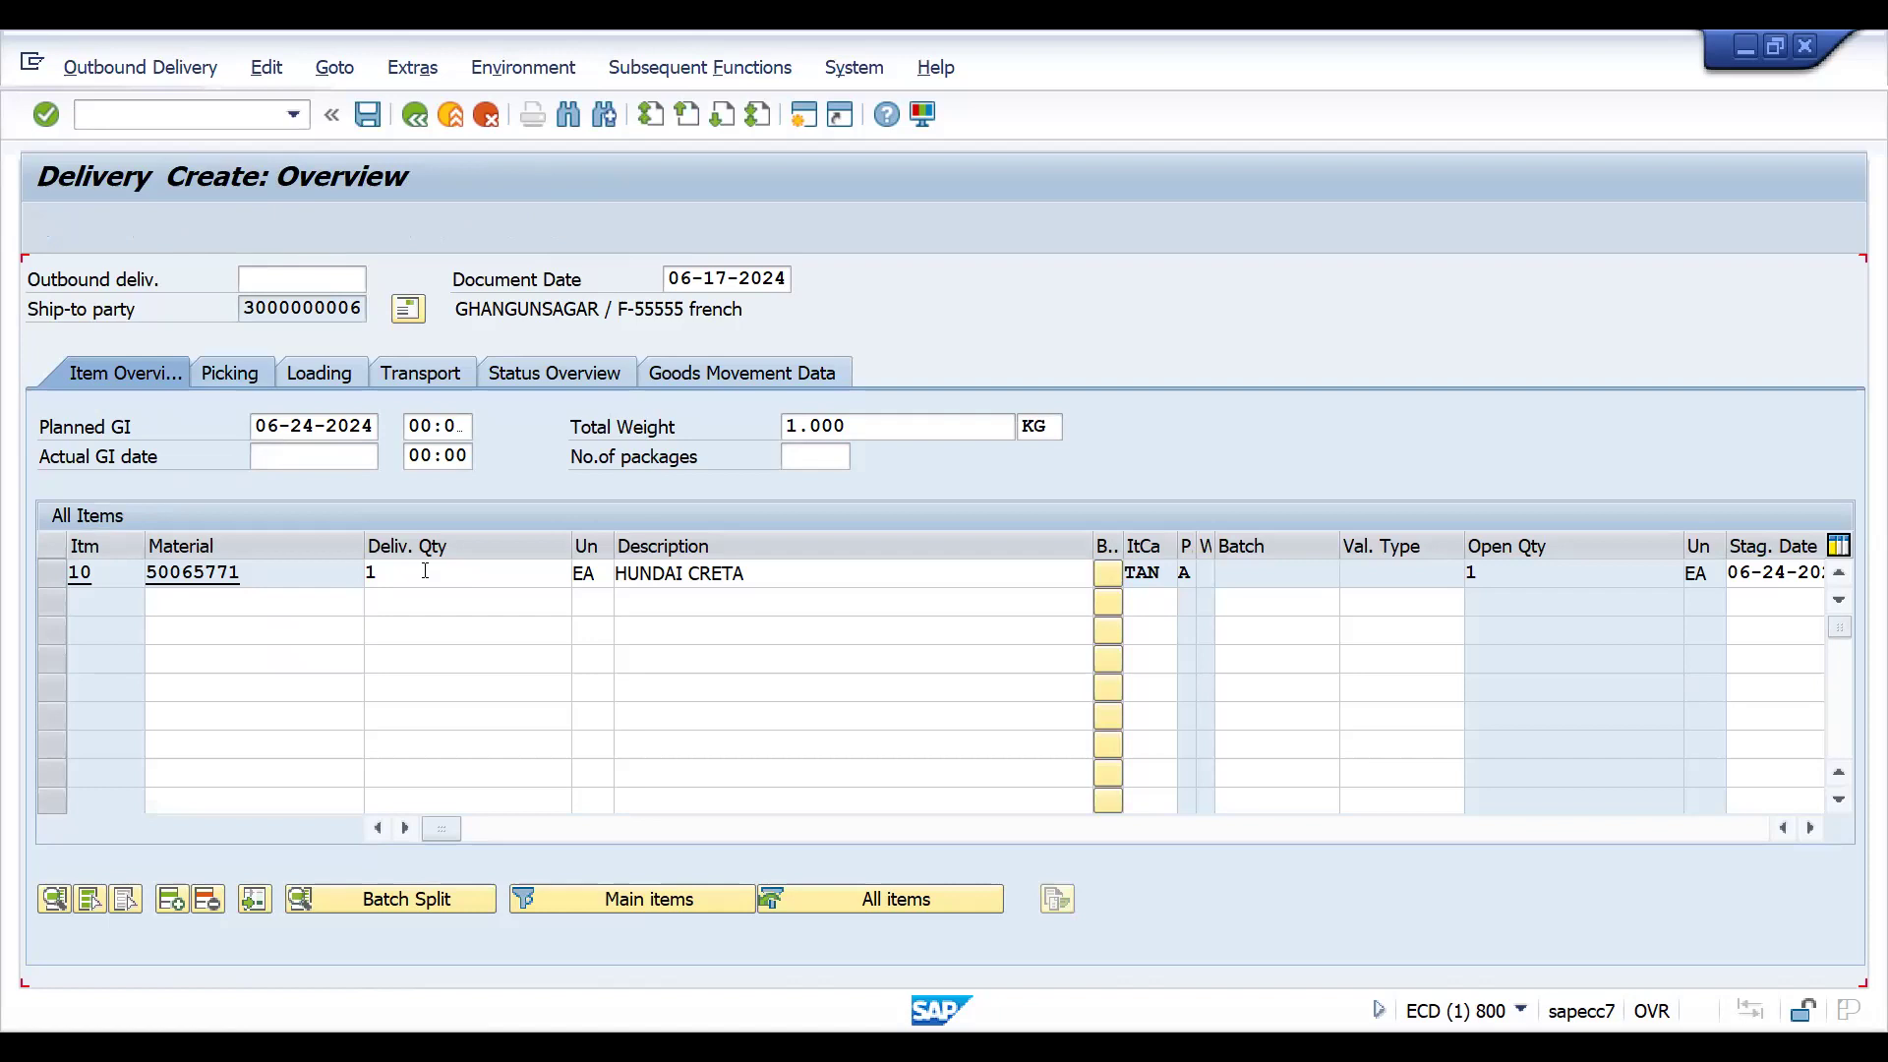
pyautogui.click(454, 572)
pyautogui.press('Down')
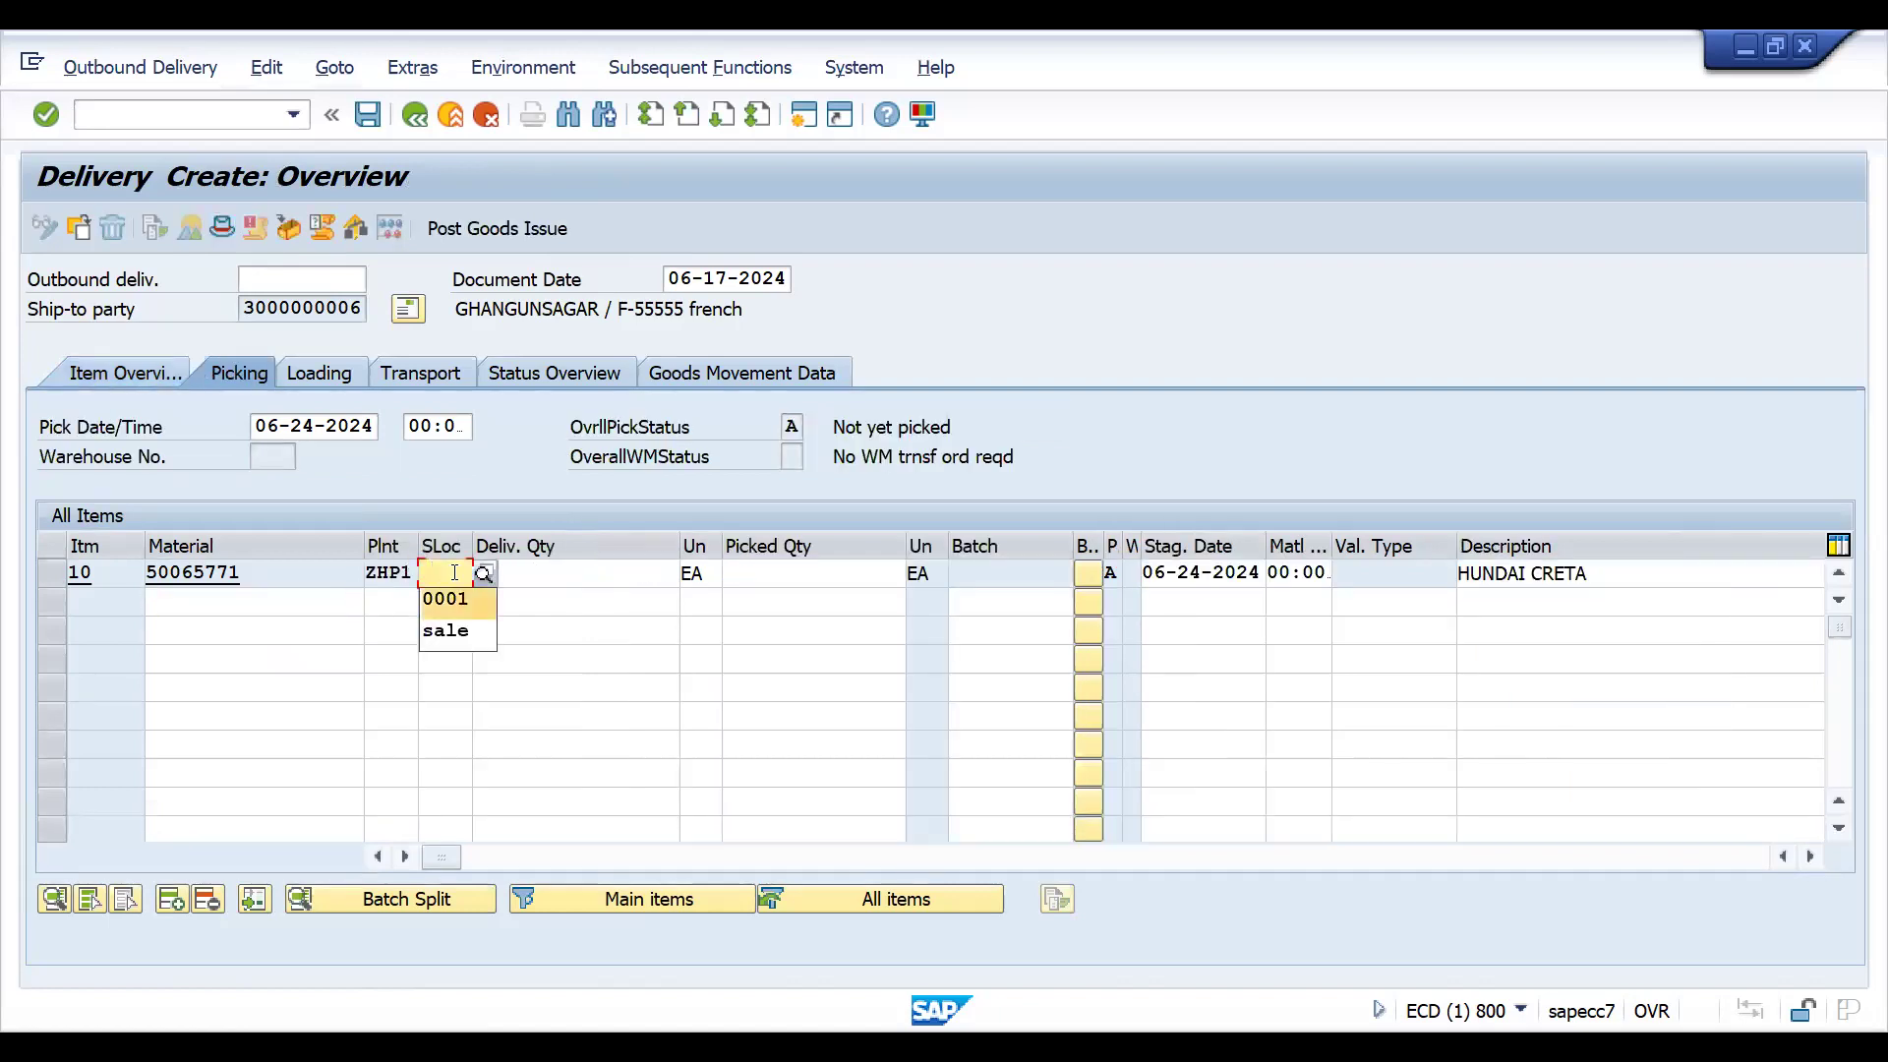
pyautogui.press('Return')
pyautogui.press('Tab')
pyautogui.press('Tab')
pyautogui.press('Tab')
pyautogui.write('1')
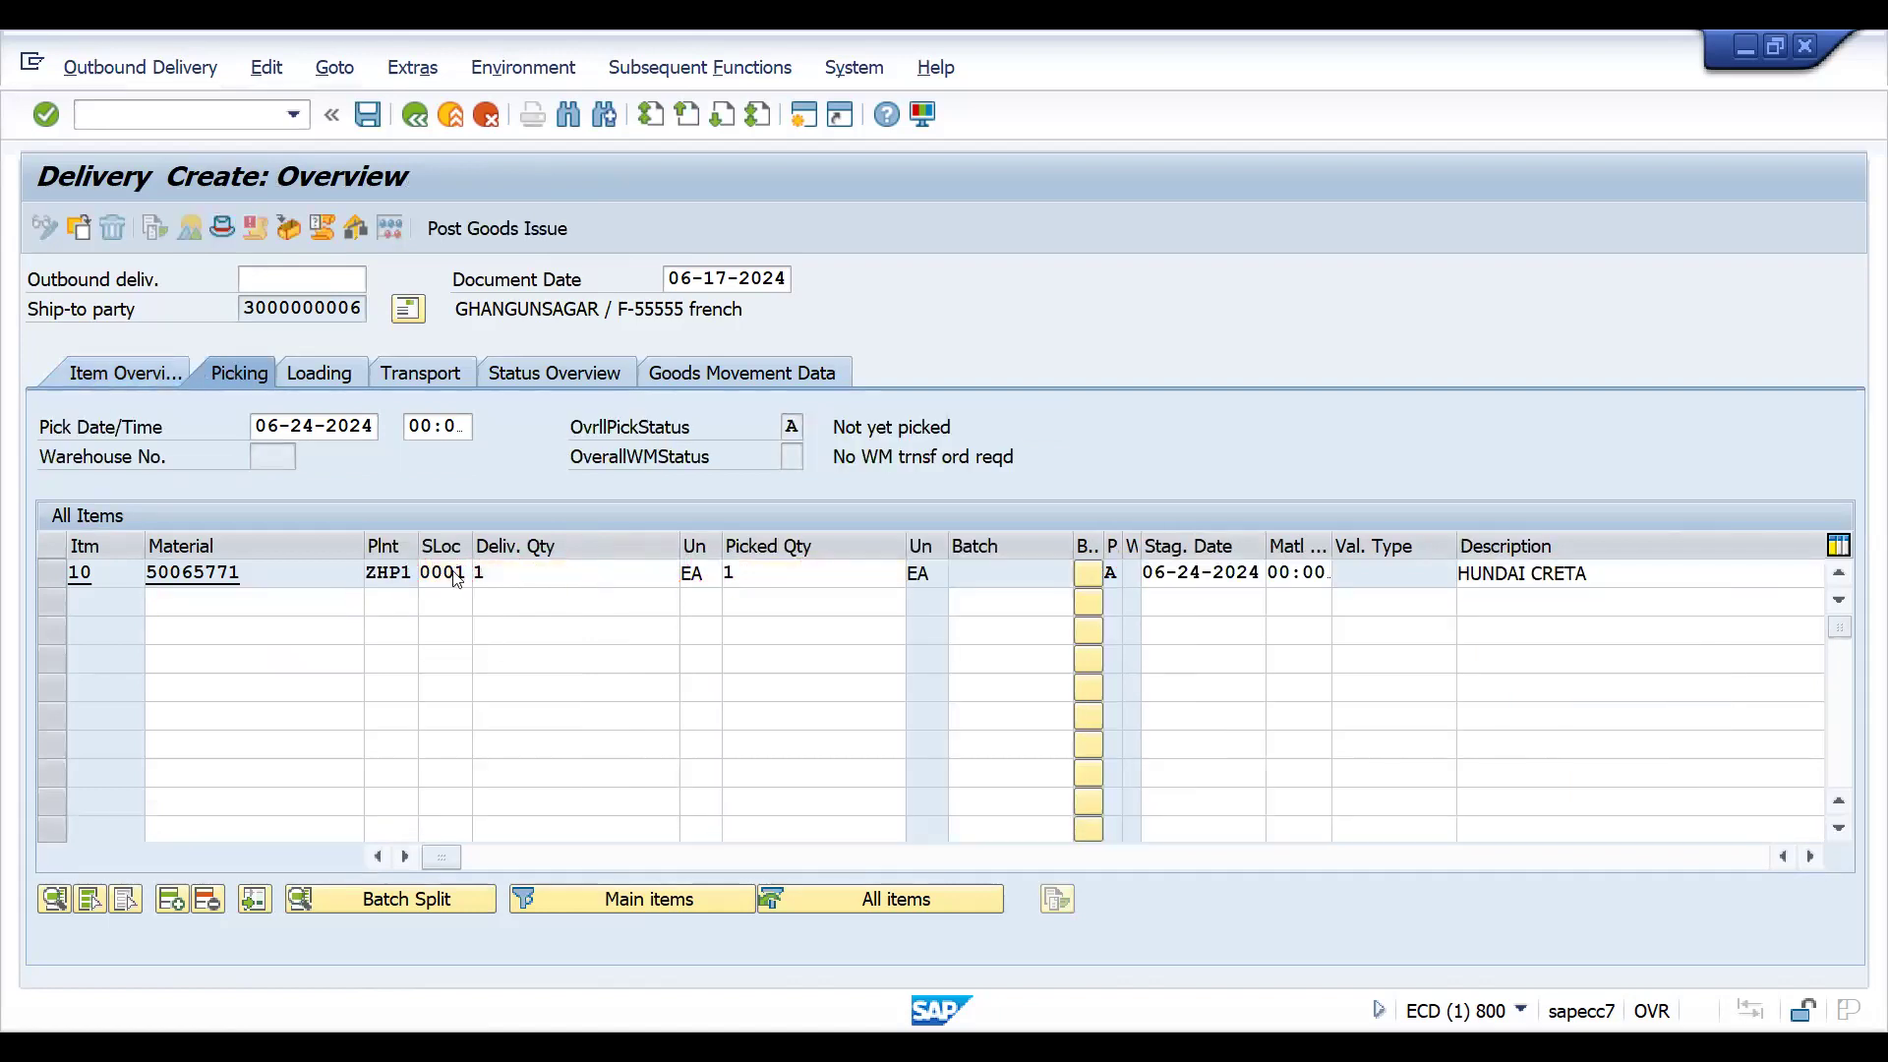
pyautogui.press('Return')
pyautogui.click(487, 233)
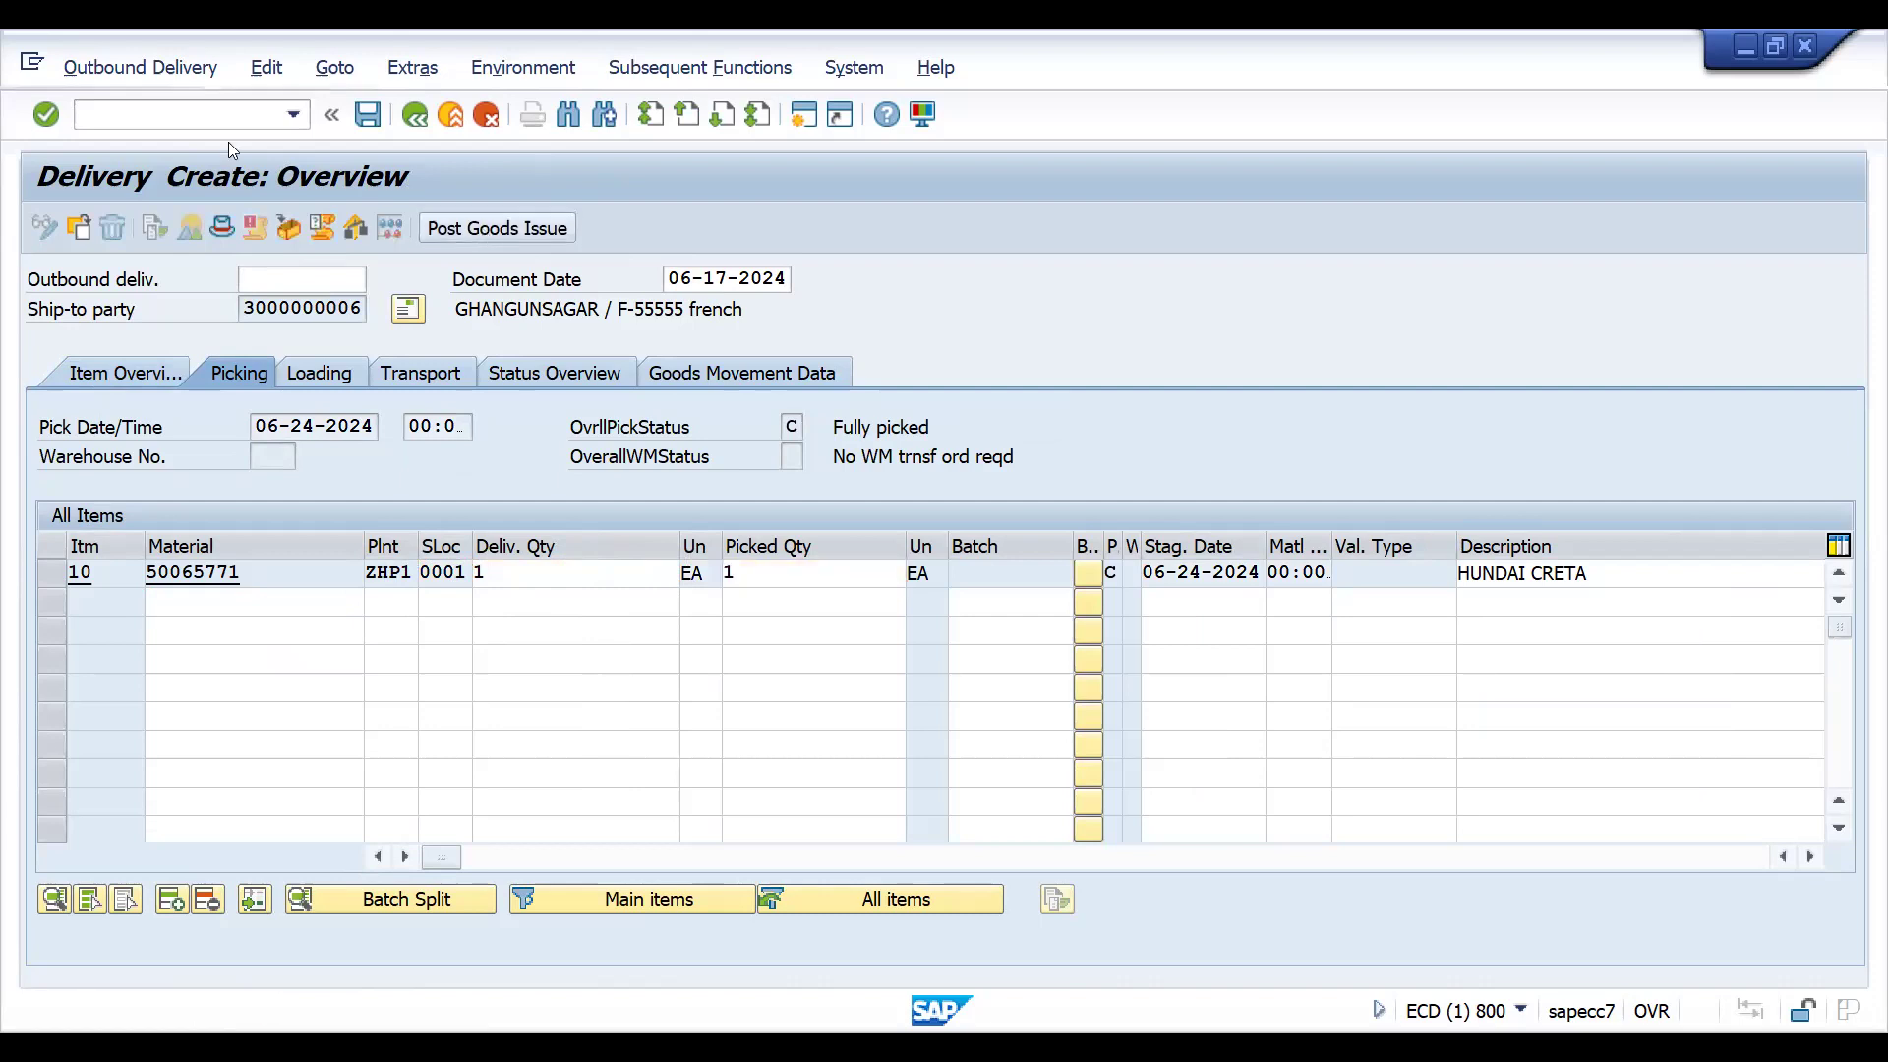
pyautogui.hotkey('ctrl', 's')
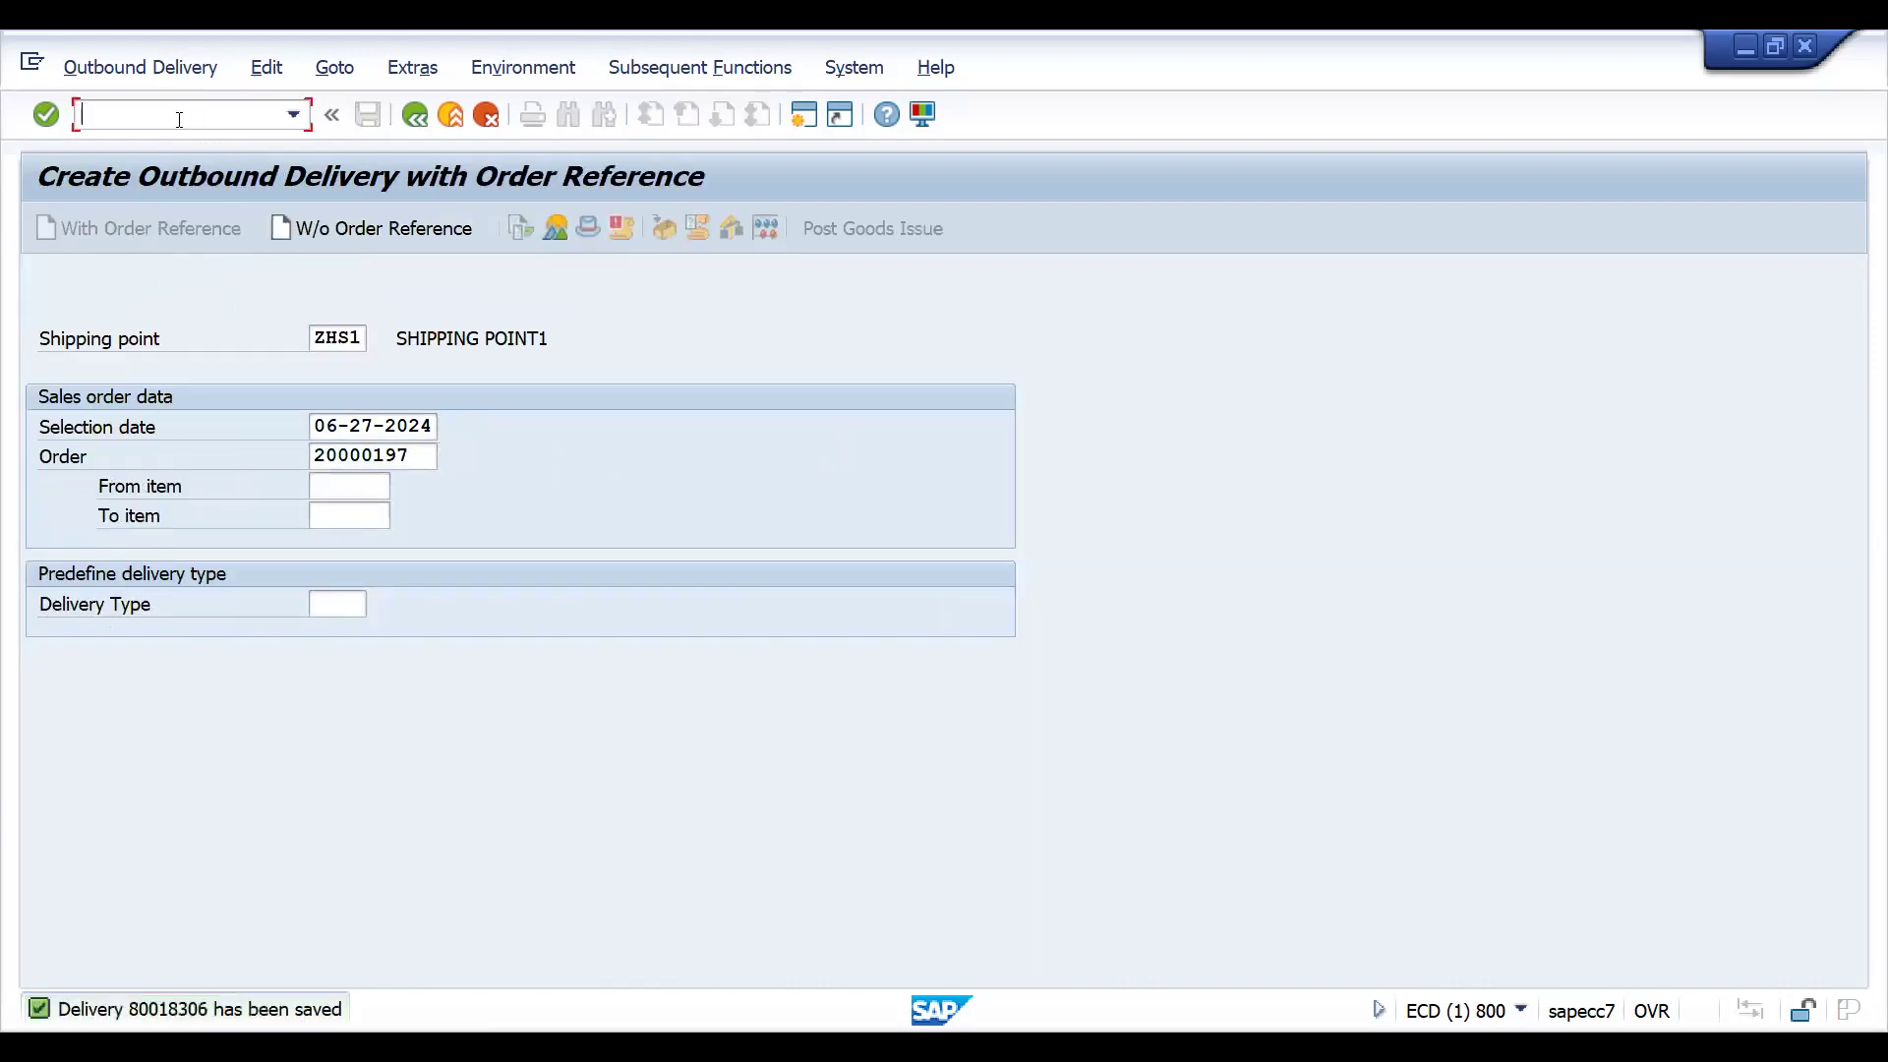
pyautogui.write('/N')
pyautogui.hotkey('ctrl', 'p')
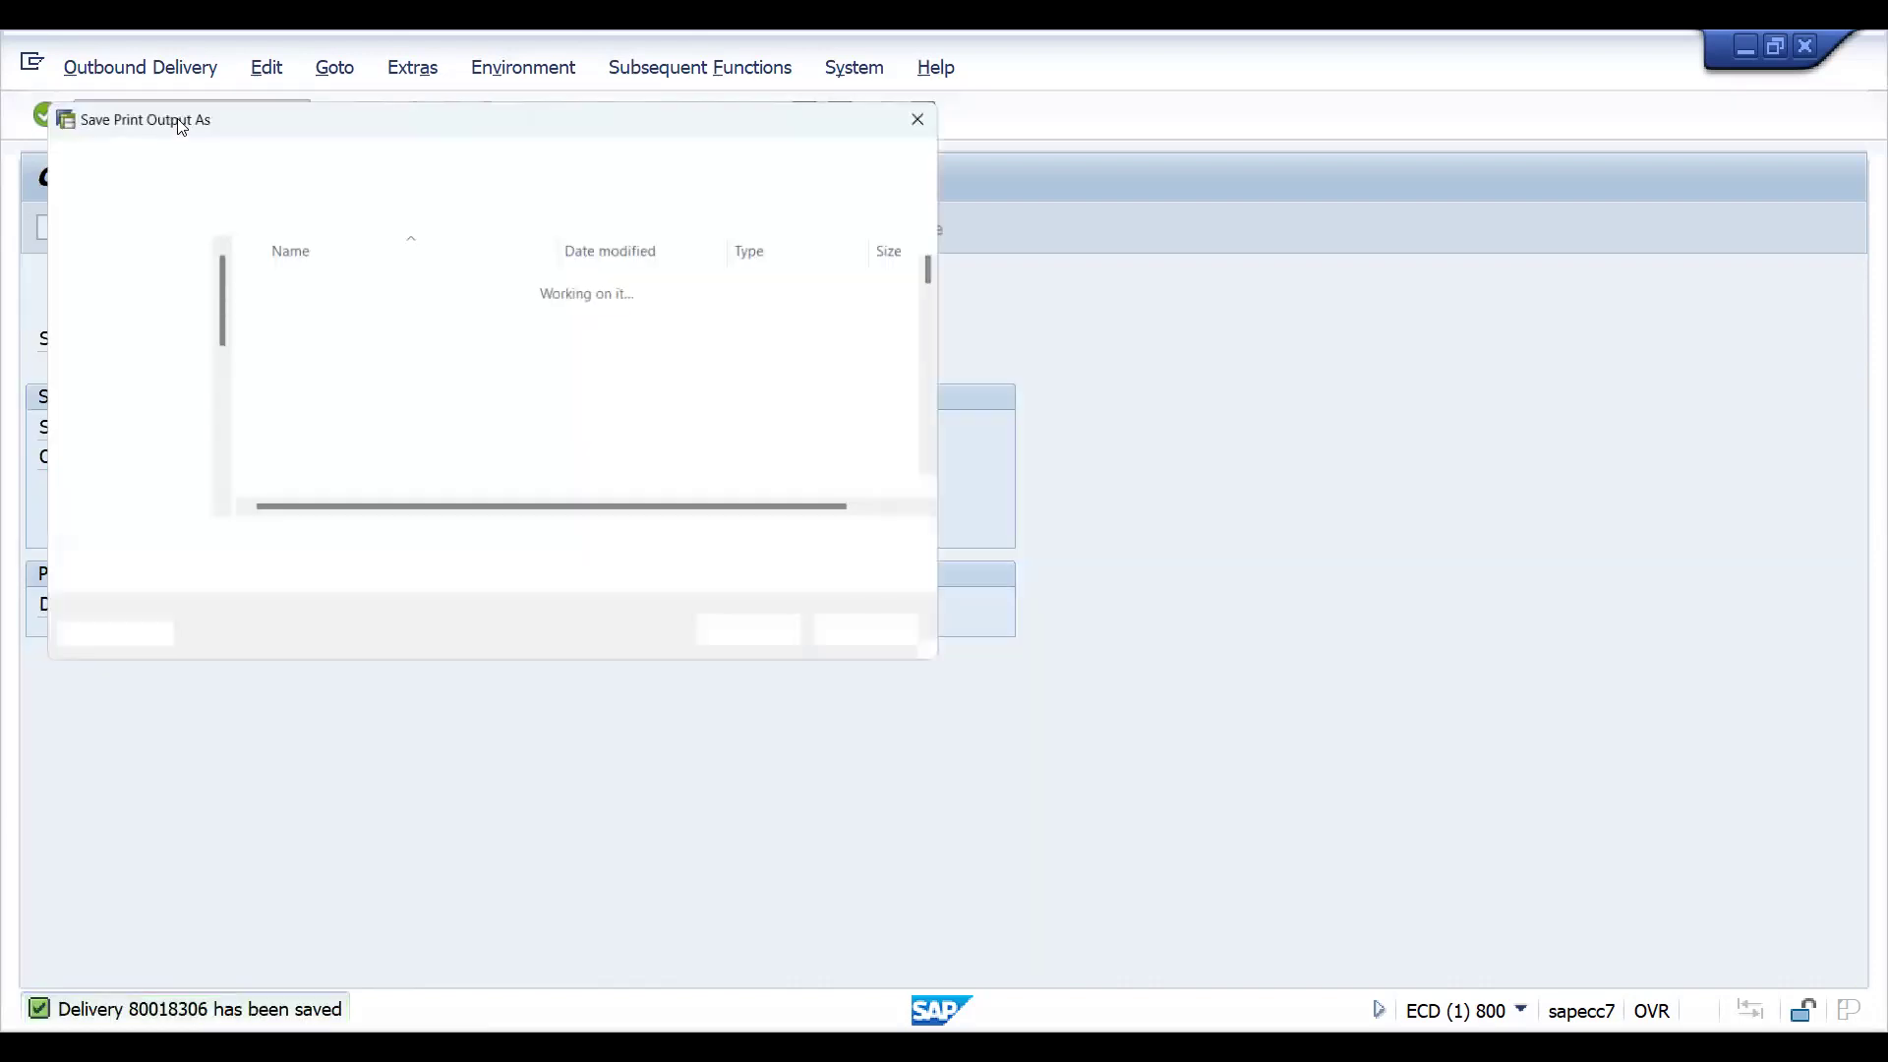
pyautogui.press('Escape')
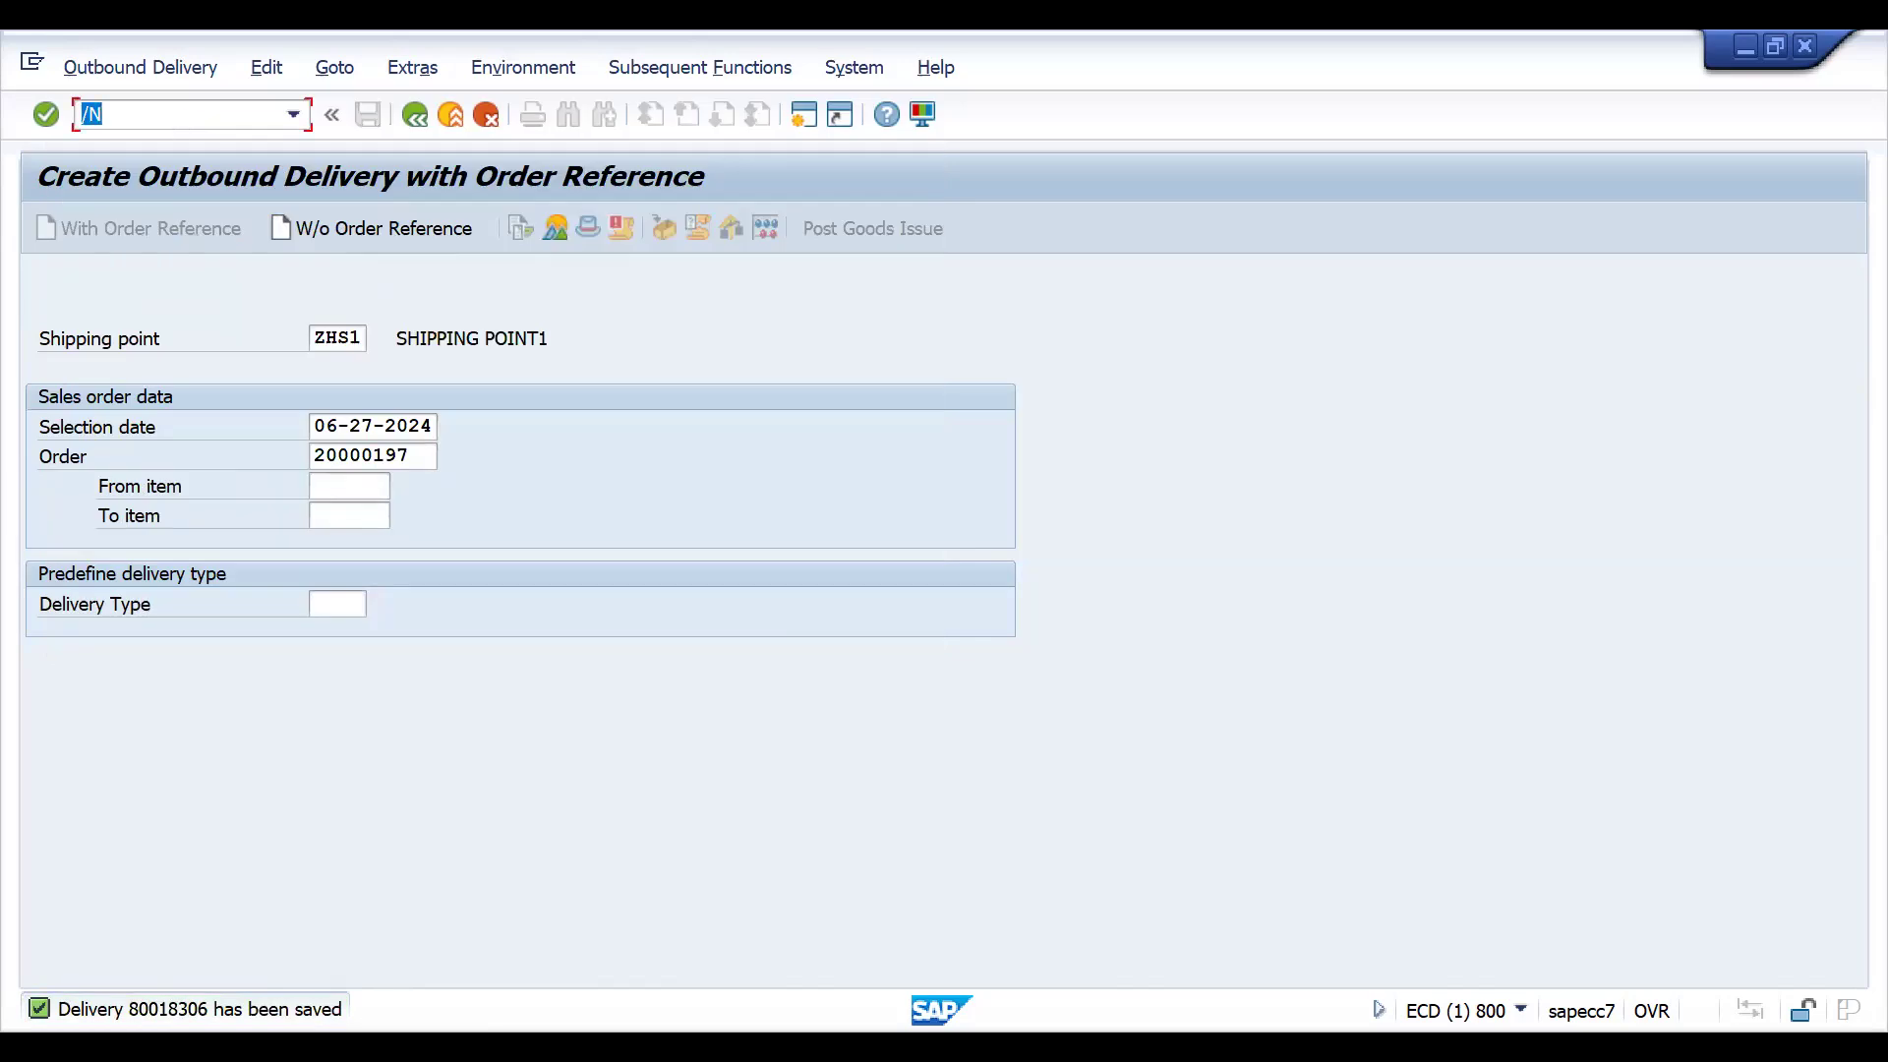
# Create and save invoice 89000028 from the delivery, skipping the PDF print output.
pyautogui.press('BackSpace')
pyautogui.write('/NVF01')
pyautogui.press('Return')
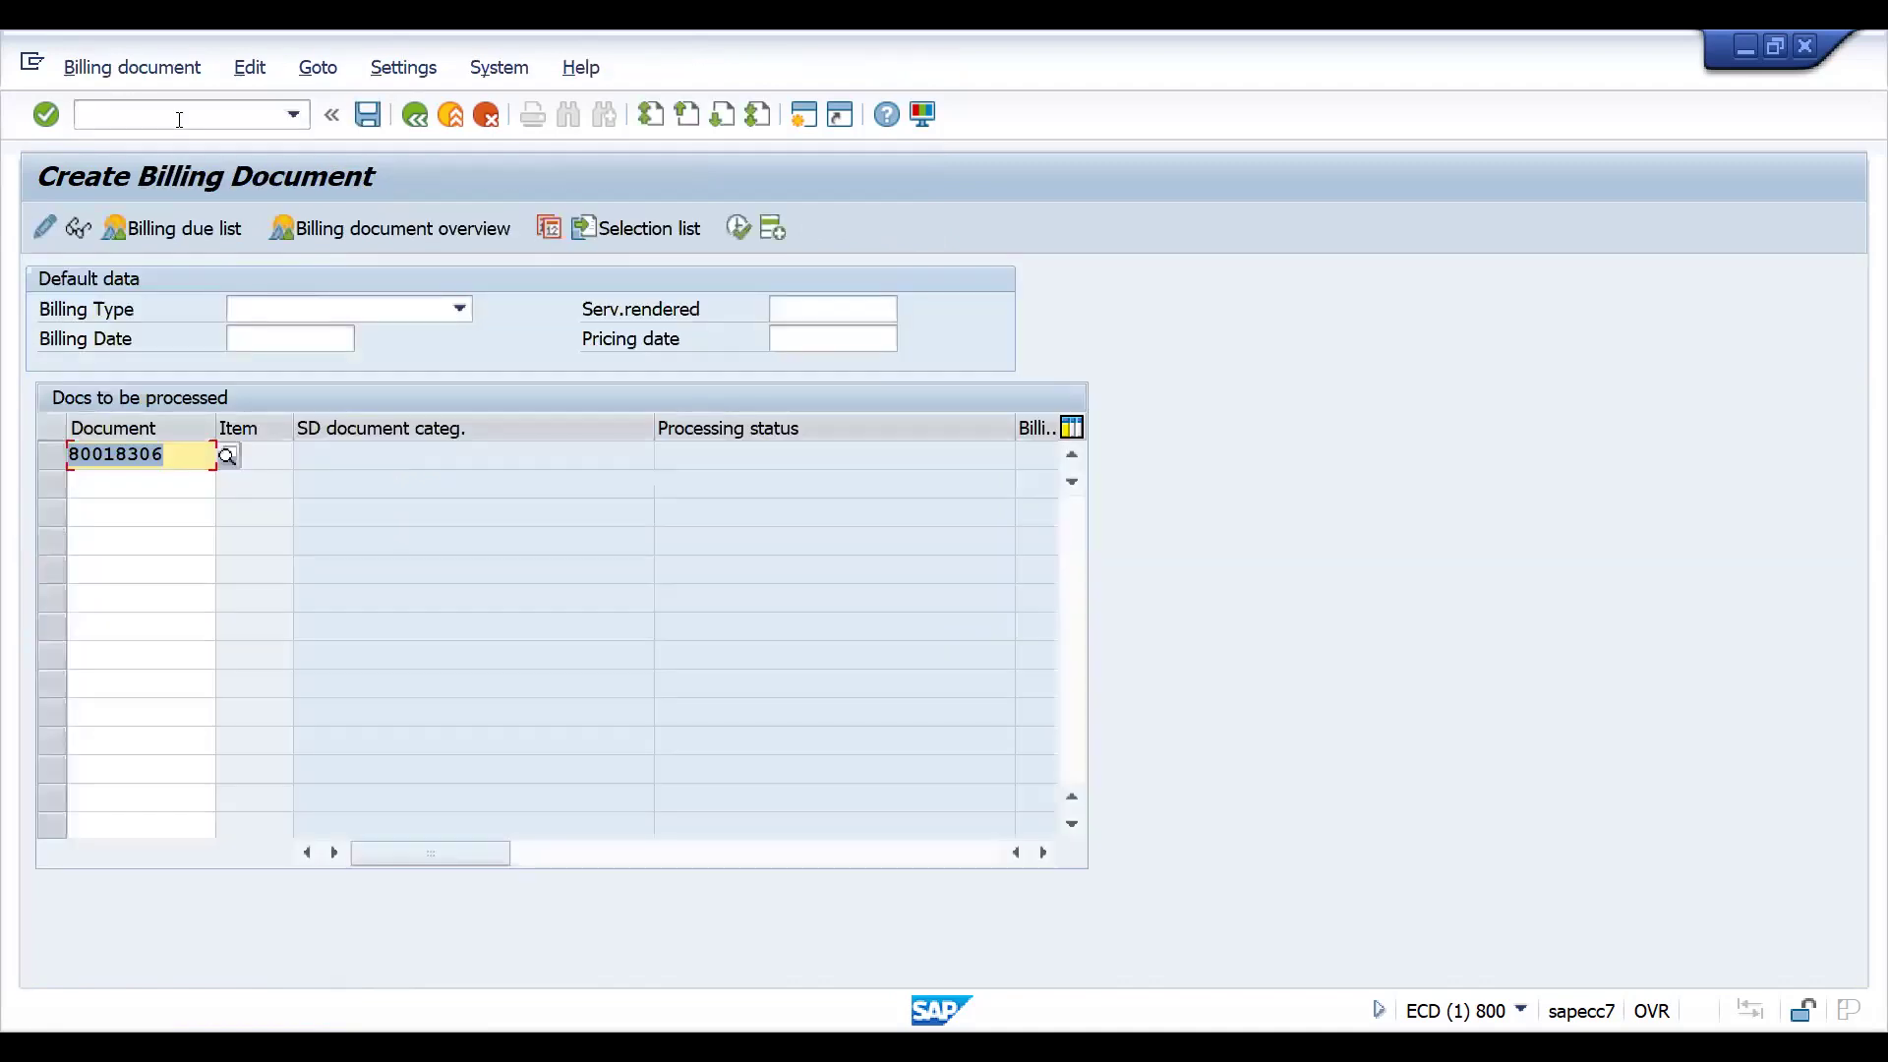
pyautogui.press('Return')
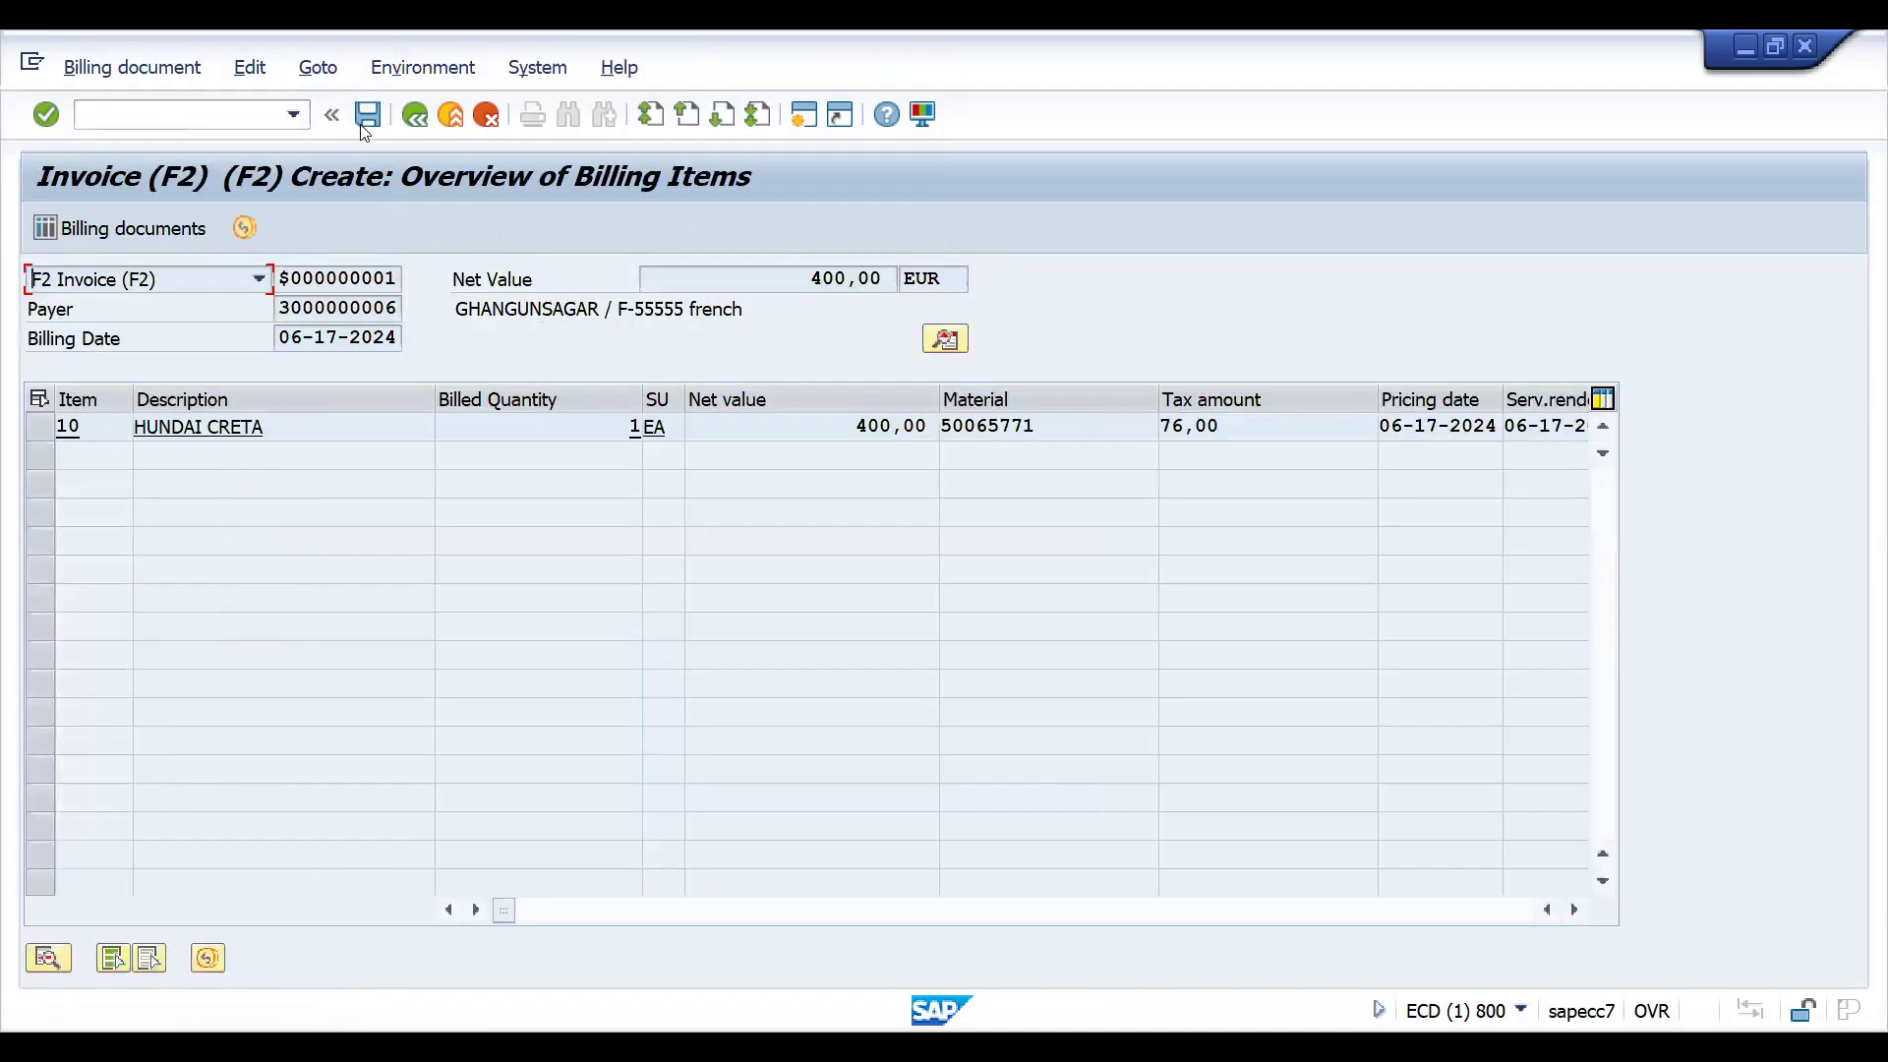
pyautogui.click(362, 115)
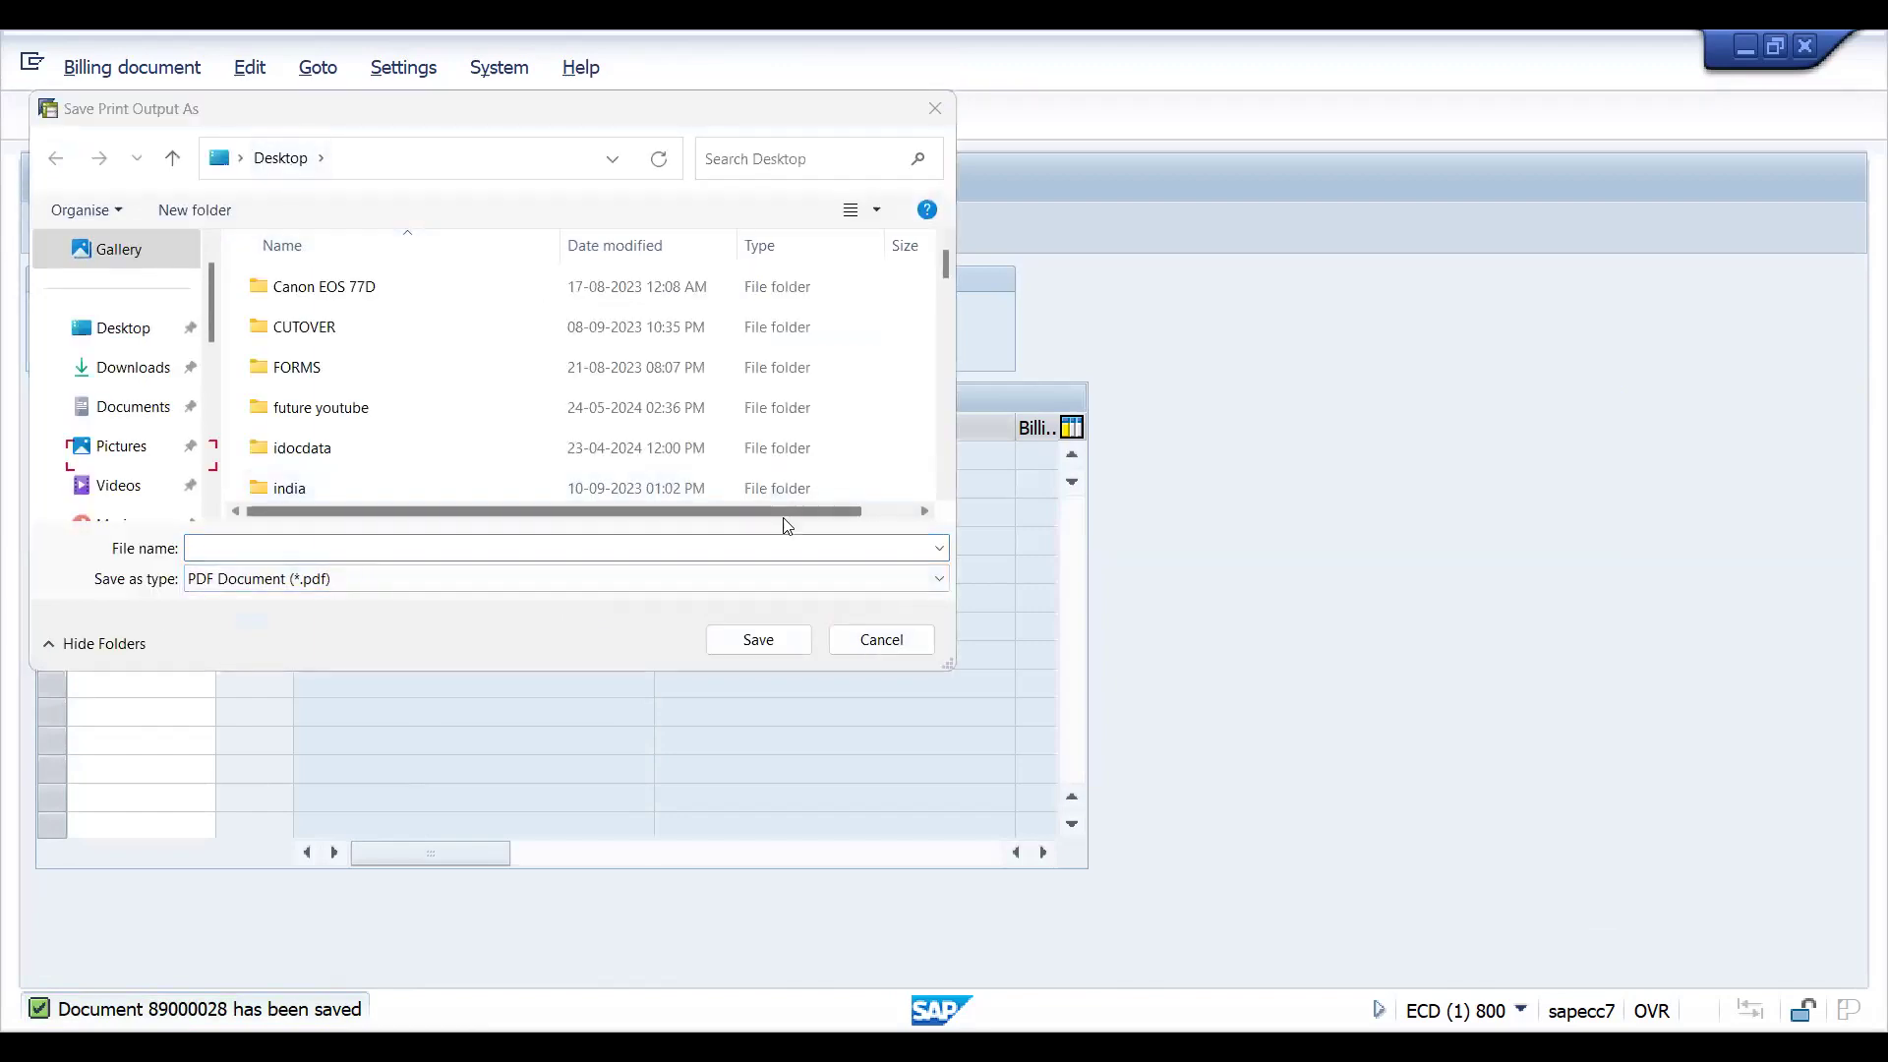
pyautogui.click(870, 641)
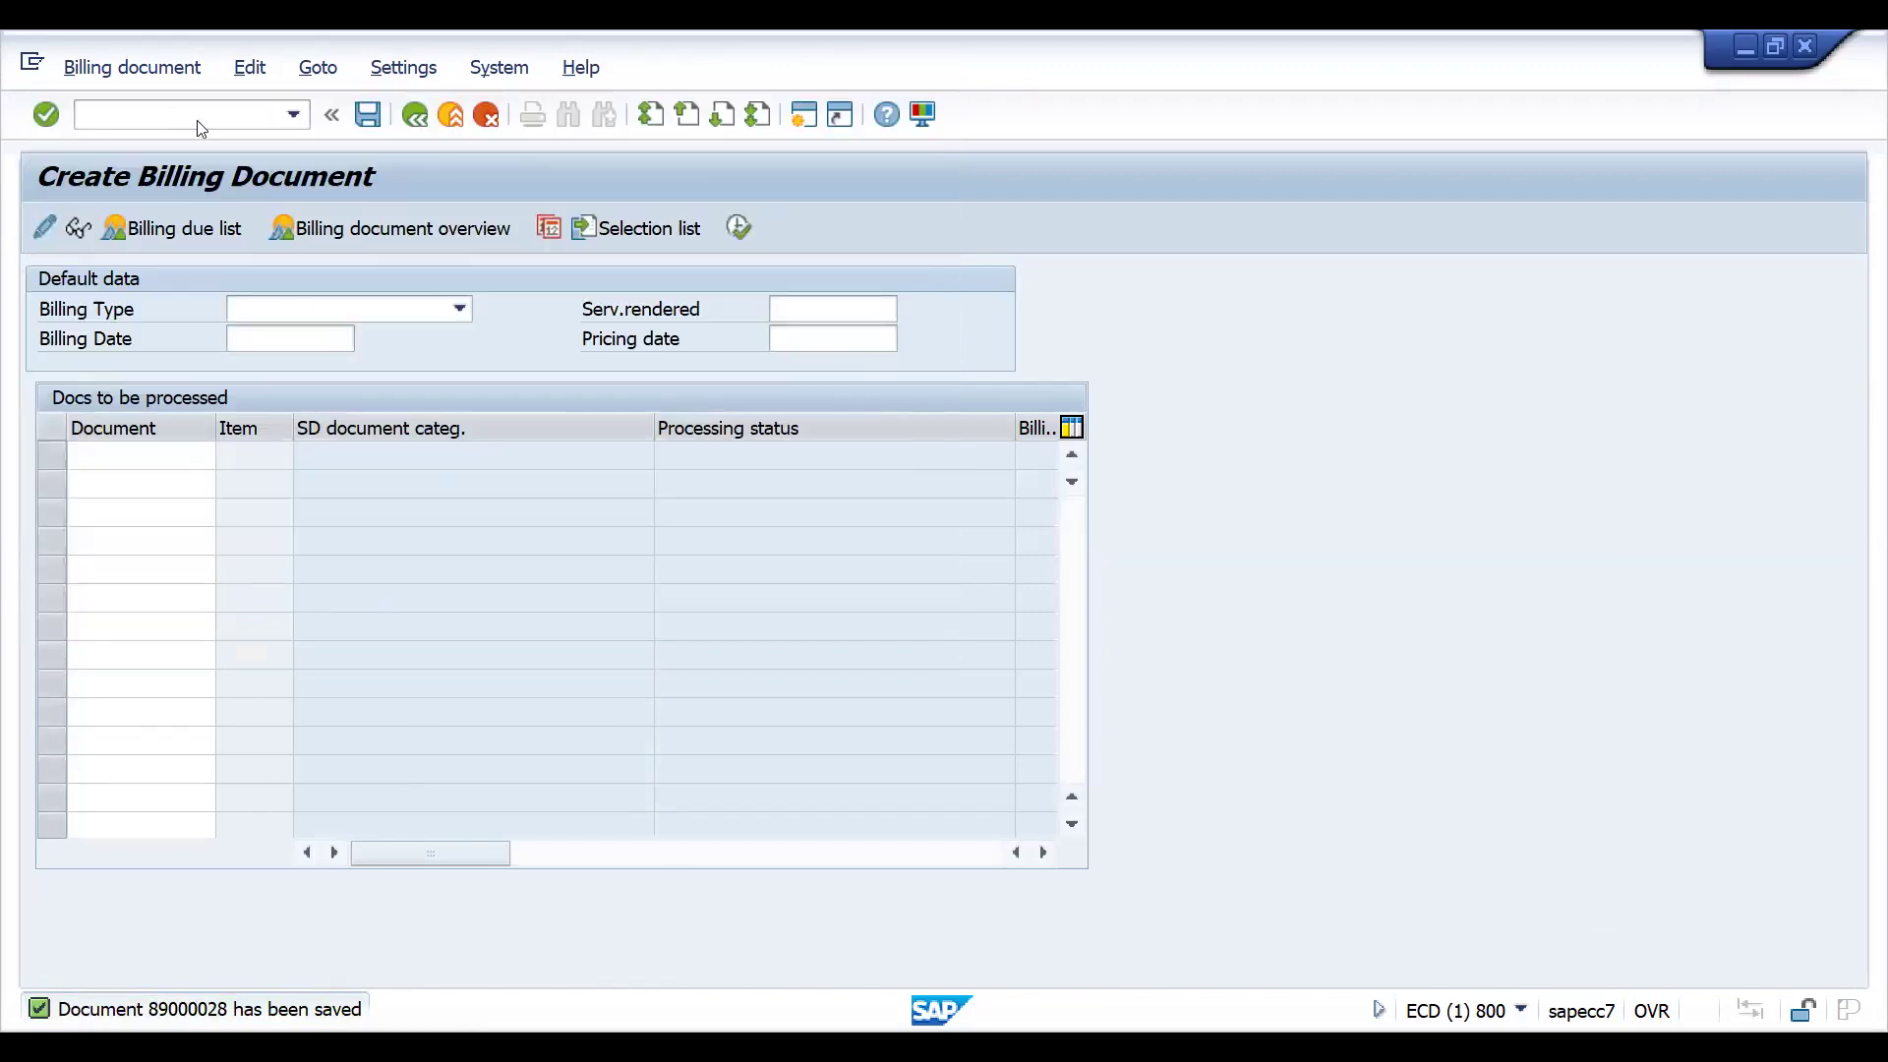
pyautogui.write('/NVA01')
# Review invoice 89000028 item 10 conditions: RL00 4,00- EUR and MW15 0,76- EUR.
pyautogui.press('Return')
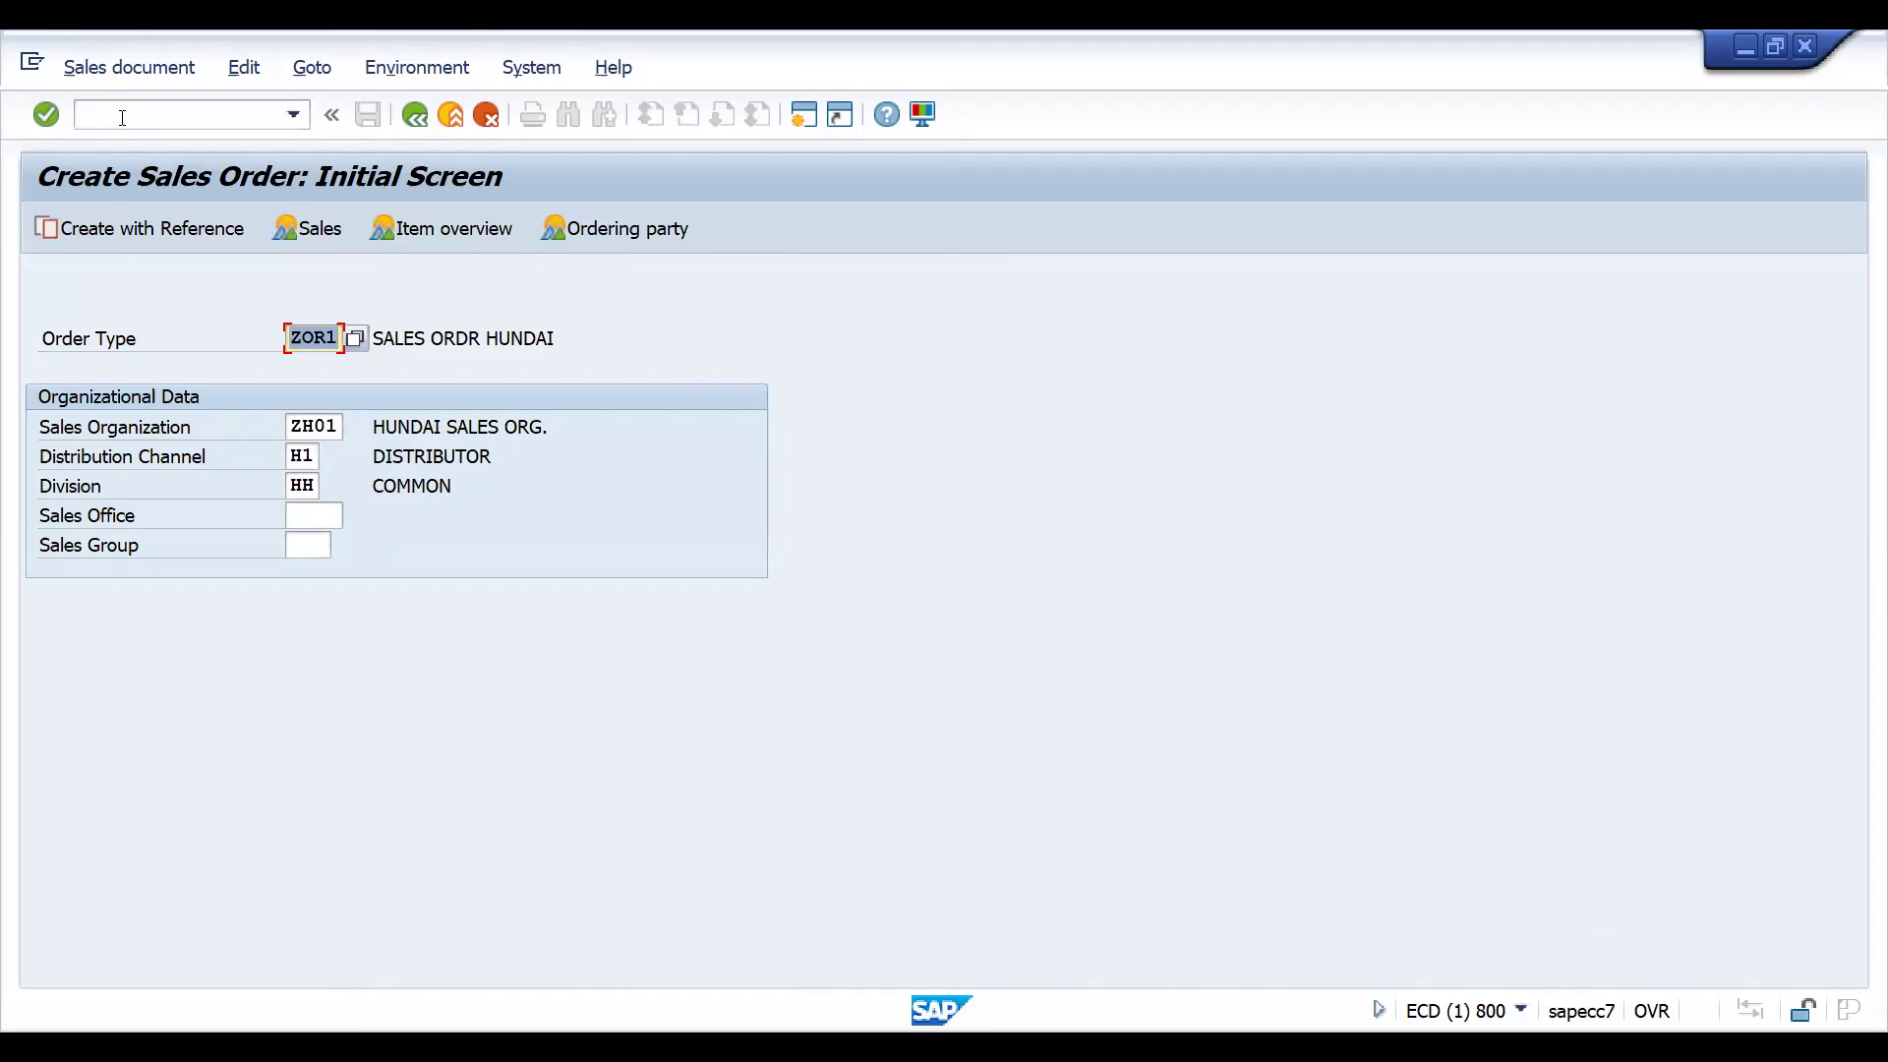
pyautogui.click(122, 118)
pyautogui.write('/NVF02')
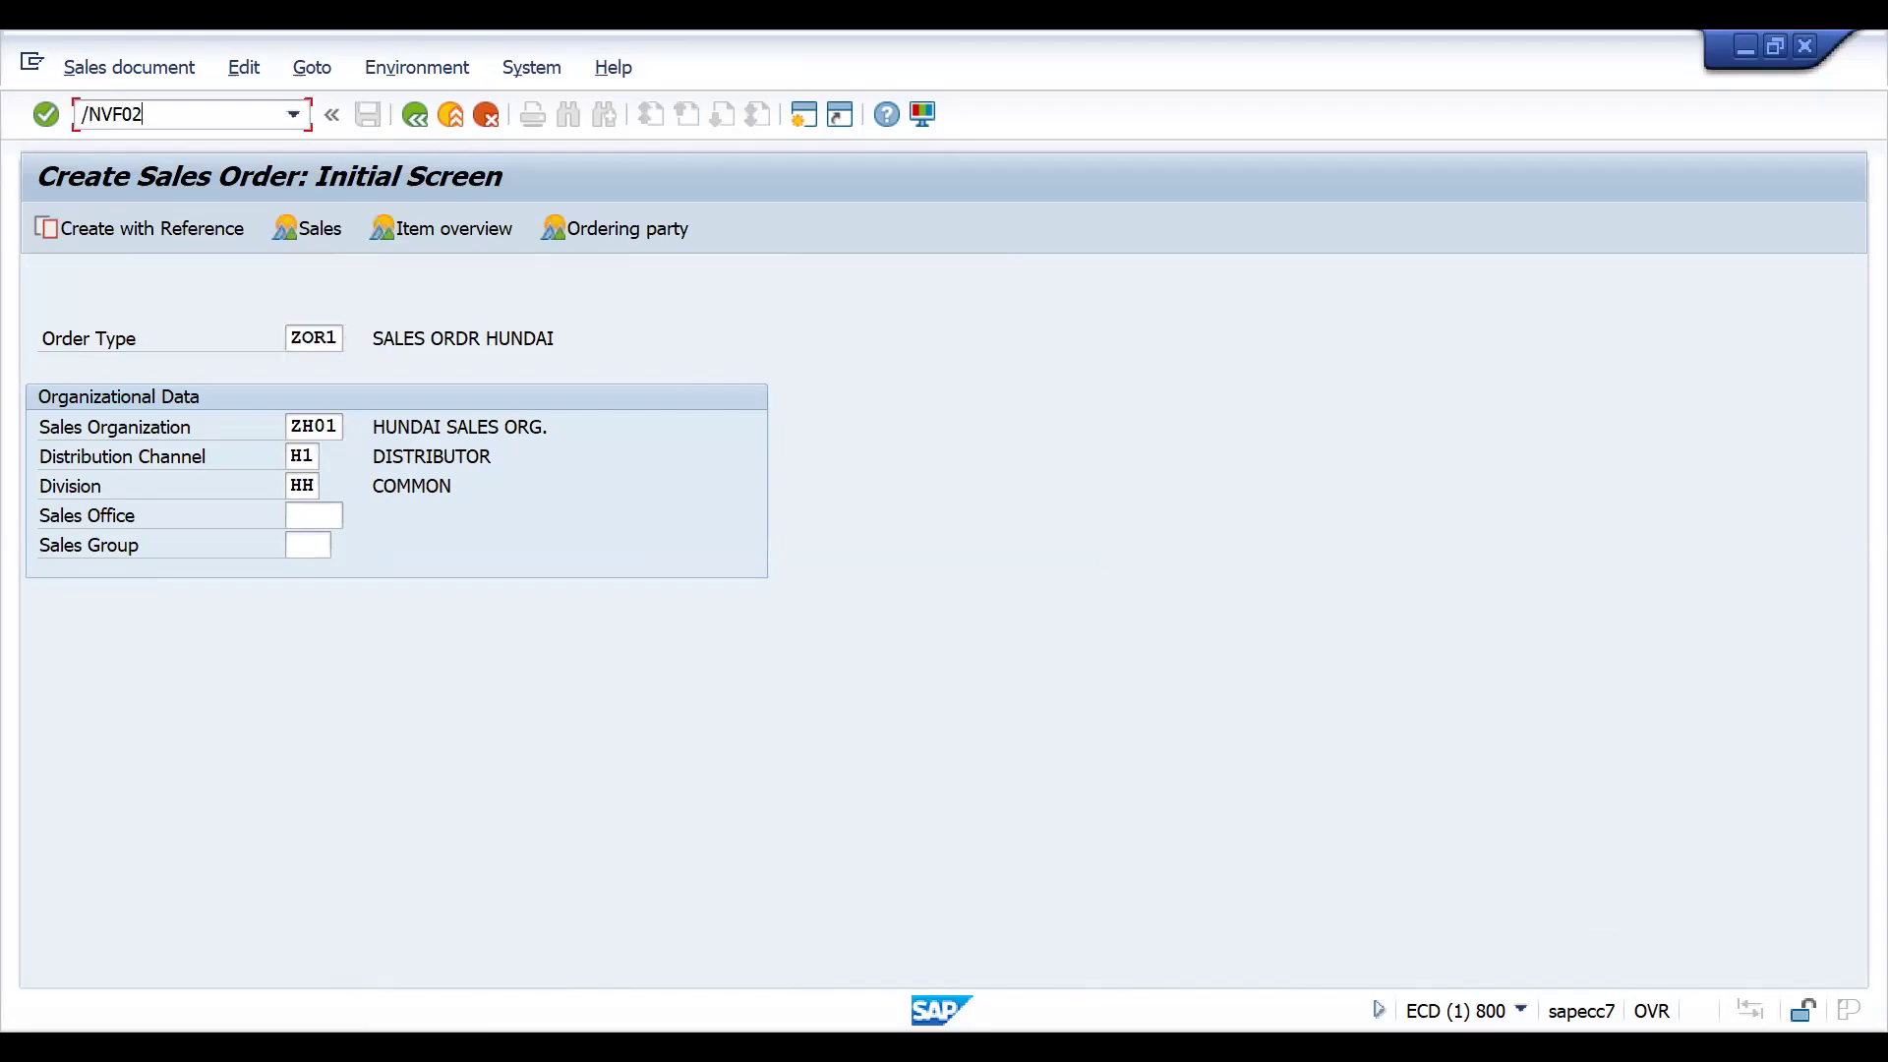
pyautogui.press('Return')
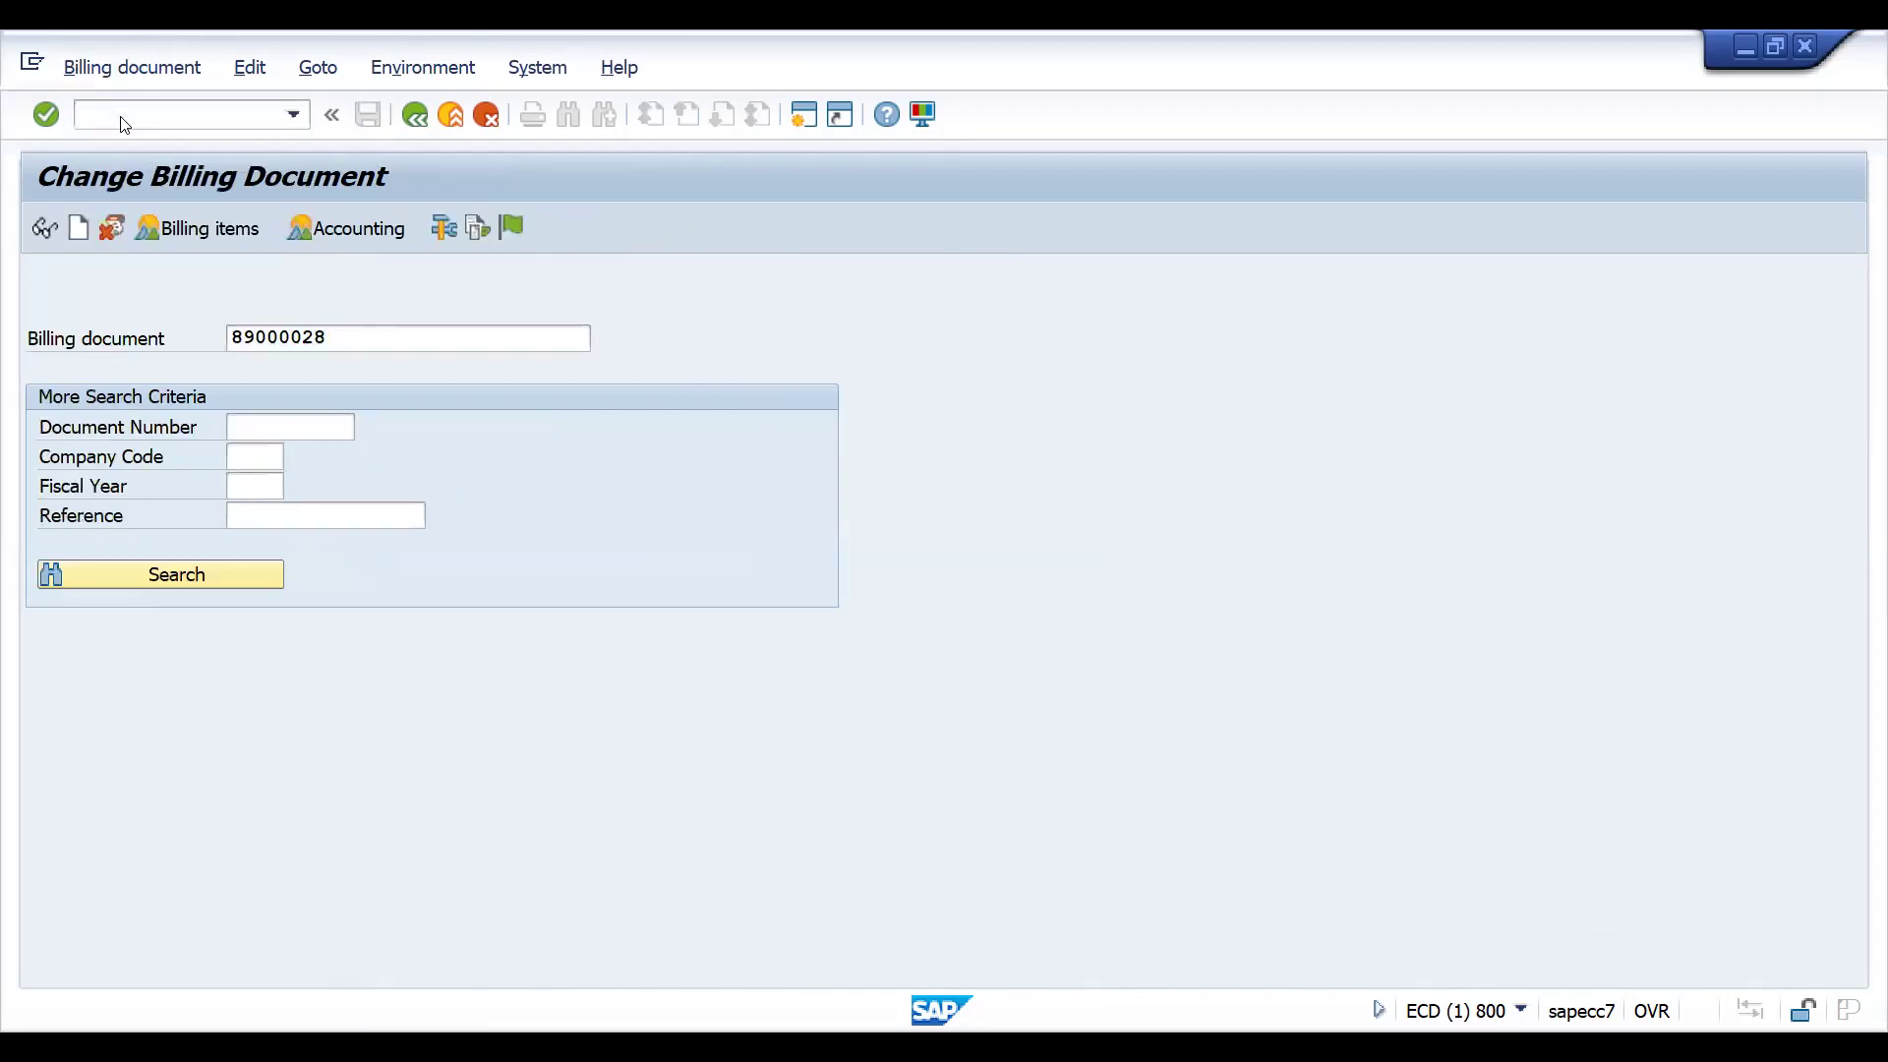
pyautogui.press('Return')
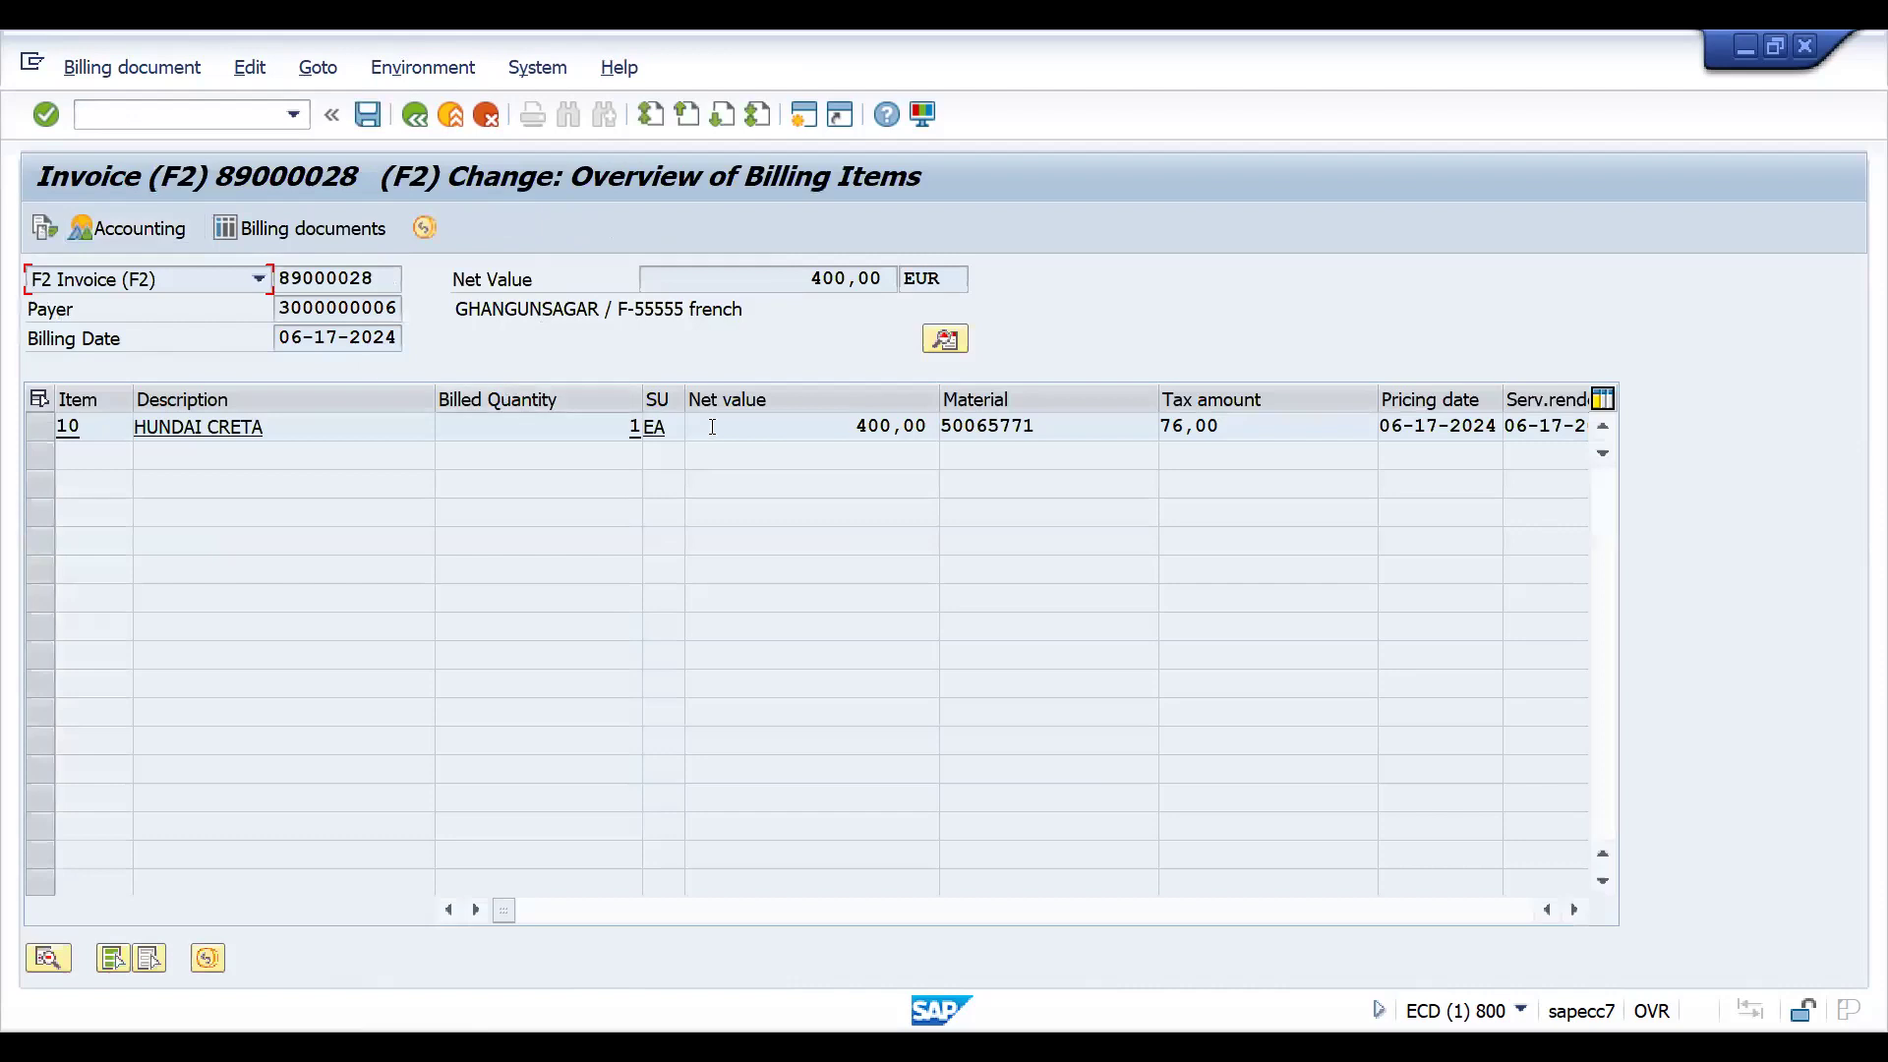
pyautogui.doubleClick(710, 427)
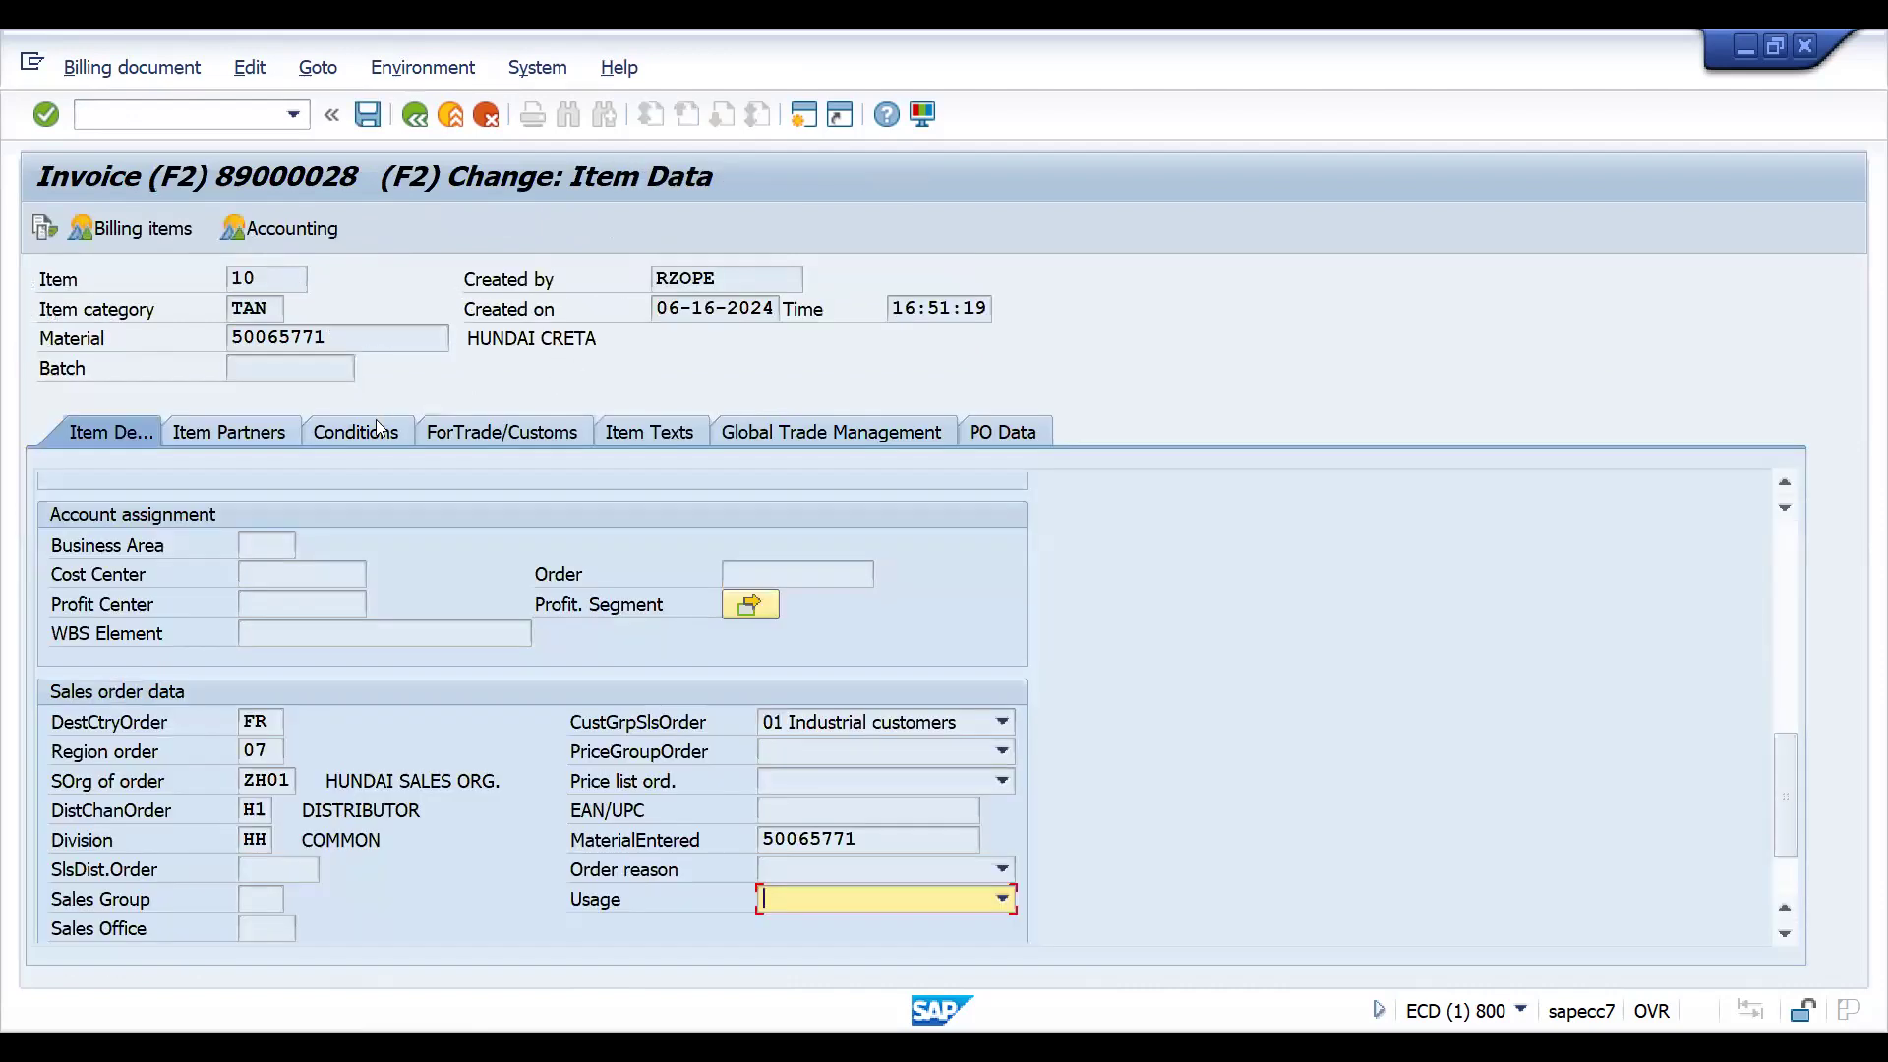
pyautogui.click(375, 429)
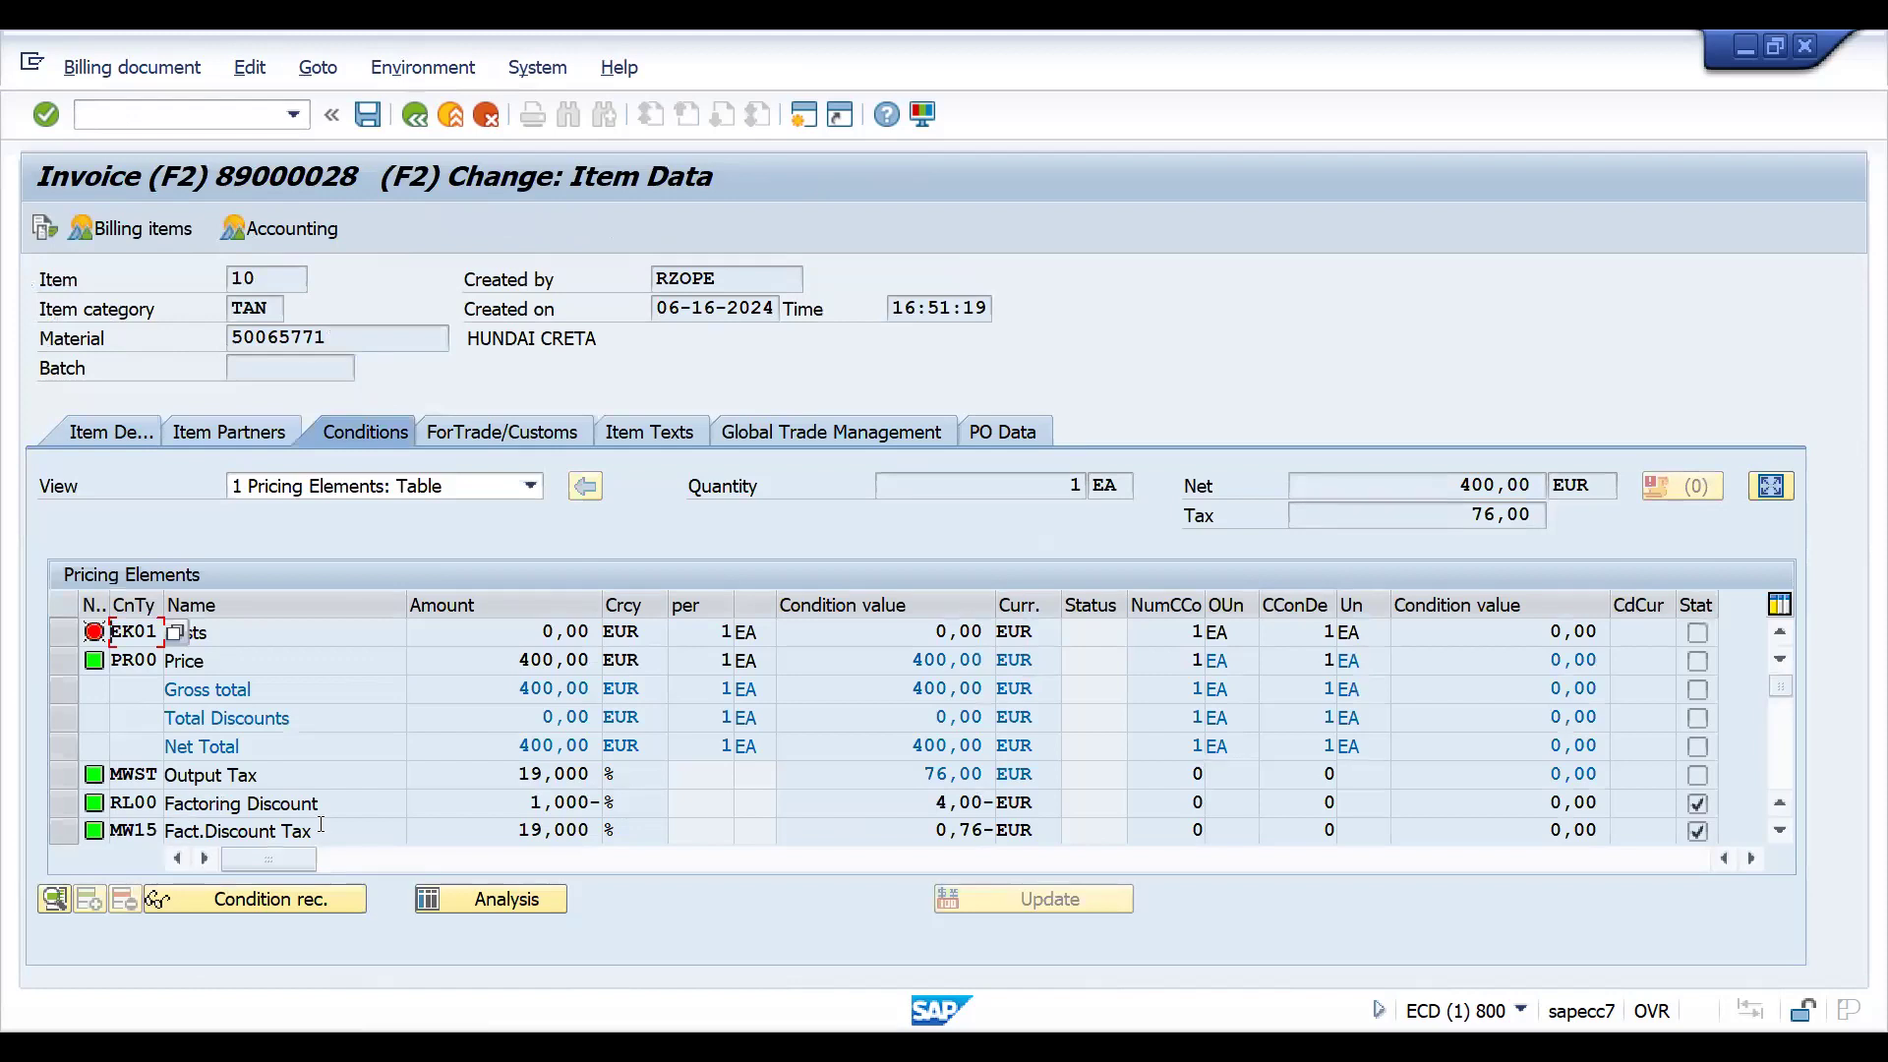
pyautogui.click(143, 110)
pyautogui.write('/NVA0')
pyautogui.press('Return')
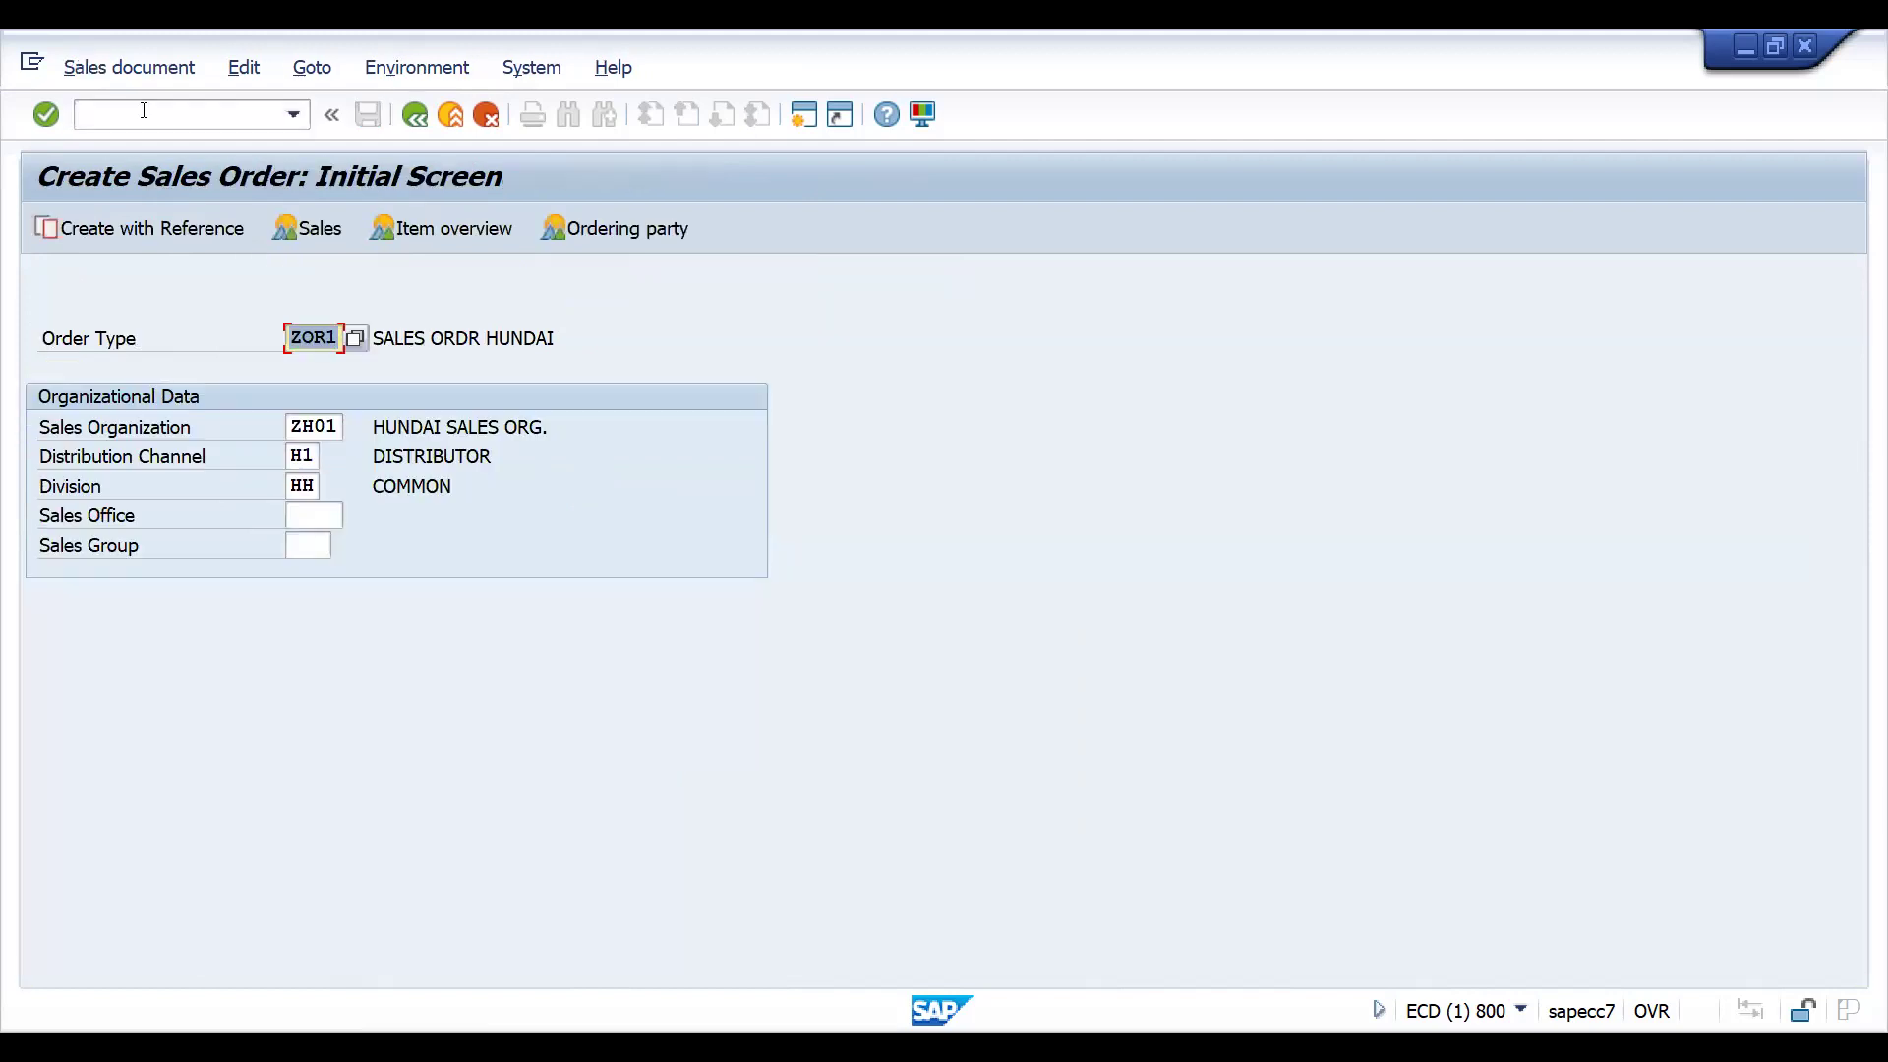
# Pick the sold-to party from history and enter PO number INV1 for the new order.
pyautogui.press('Return')
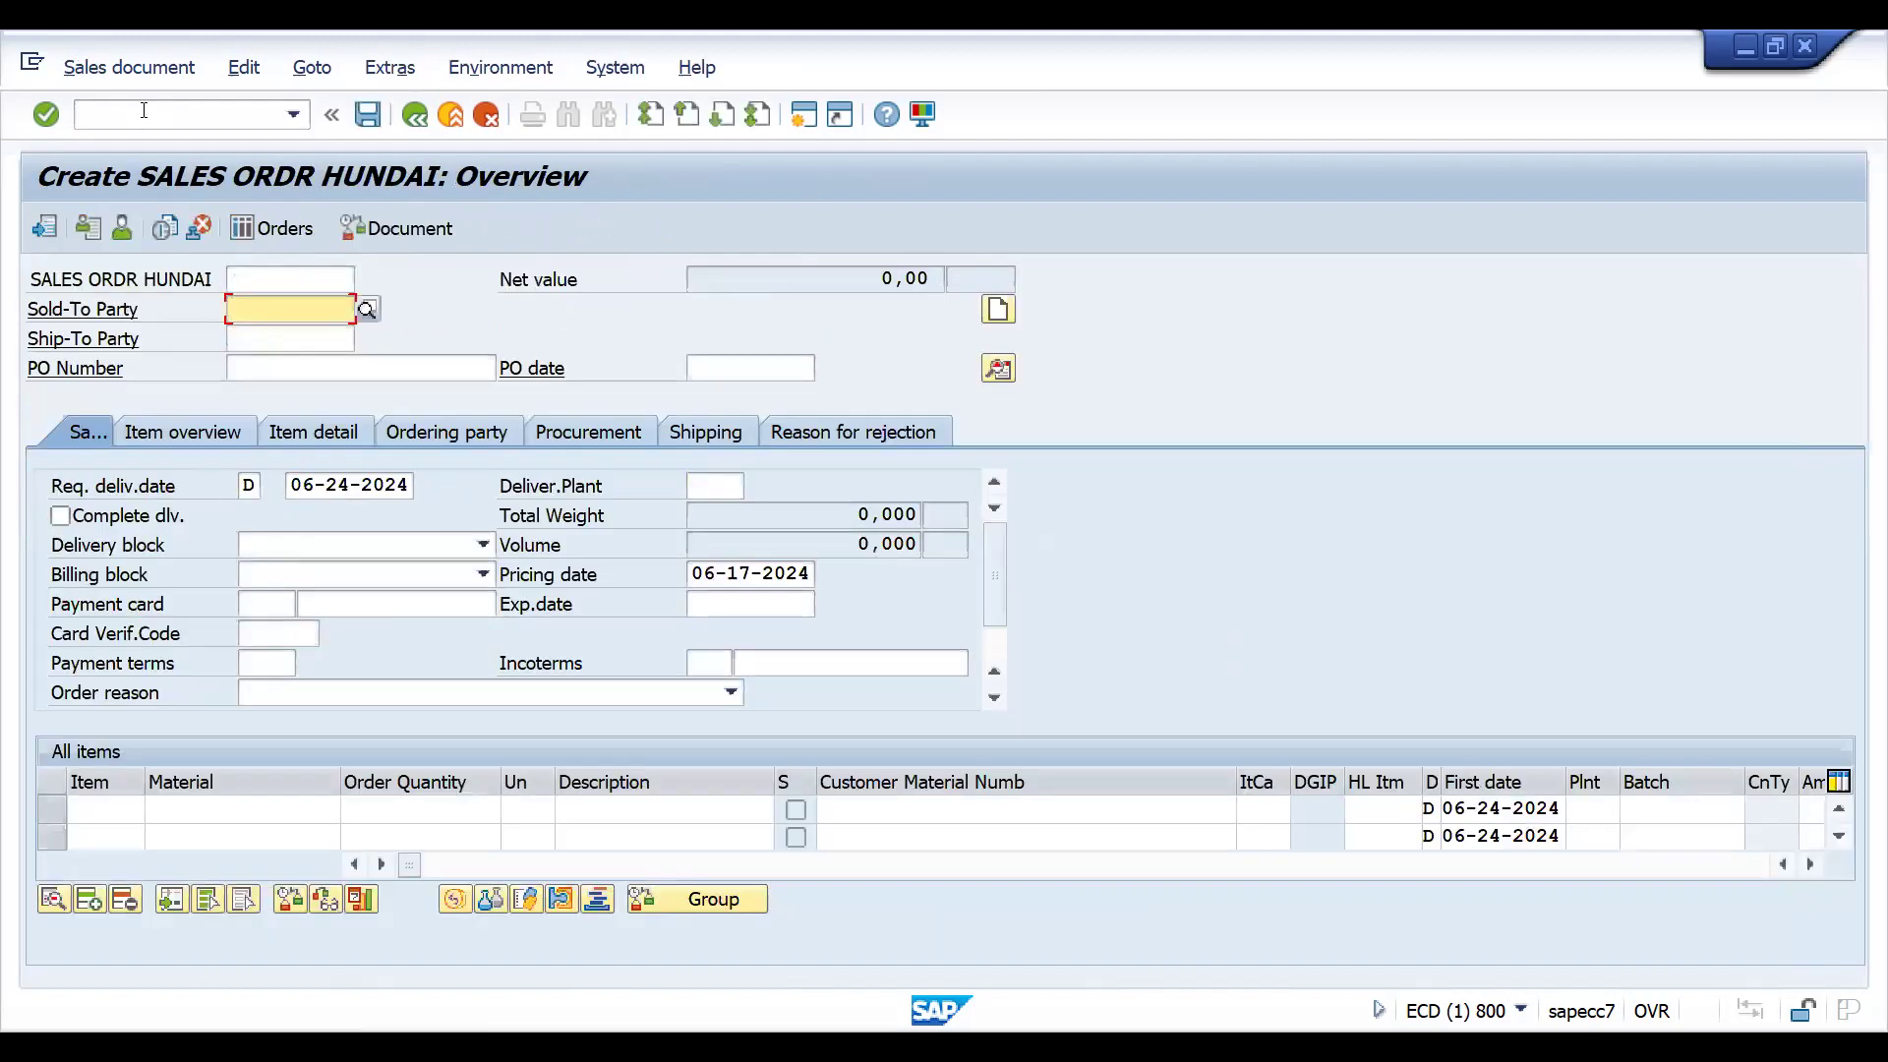
pyautogui.press('Return')
pyautogui.press('Return')
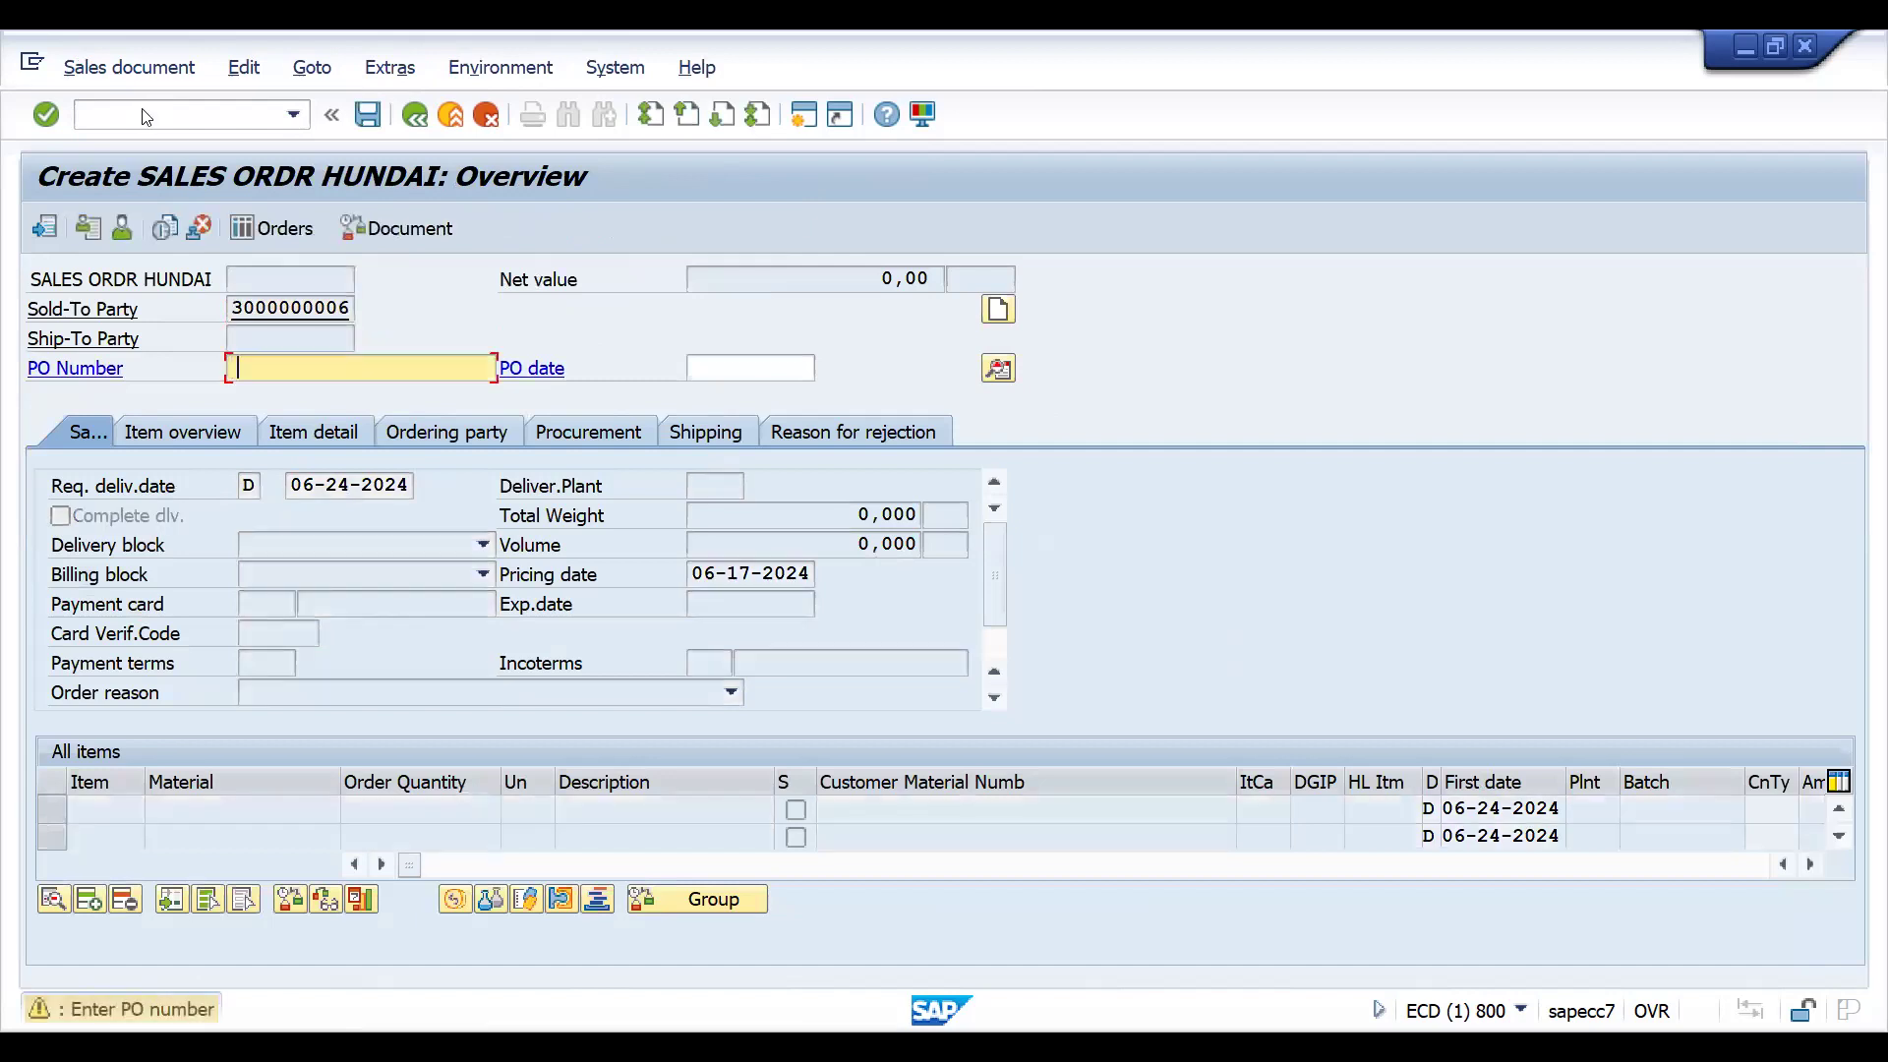
pyautogui.write('INV1')
pyautogui.press('Return')
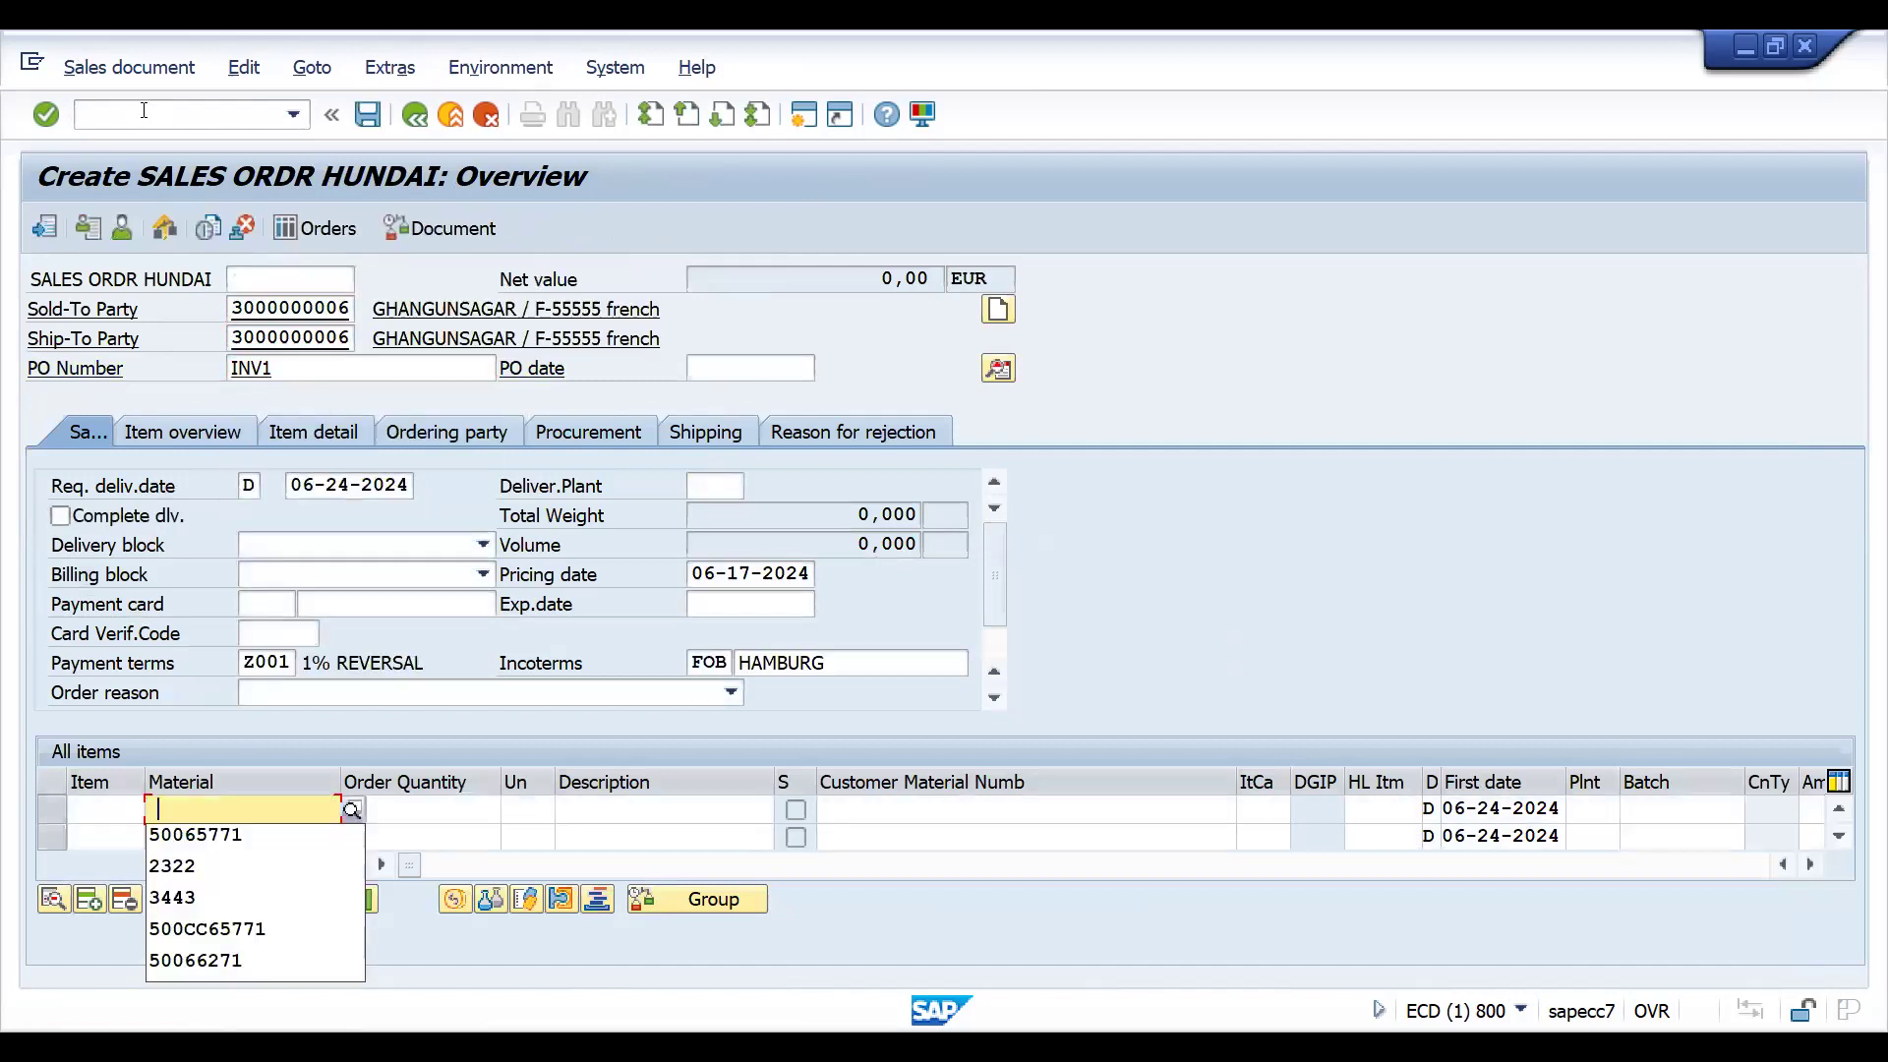
pyautogui.press('Down')
pyautogui.press('Return')
# Add material 50065771 twice with quantity 1 each and save the sales order.
pyautogui.press('Tab')
pyautogui.write('1')
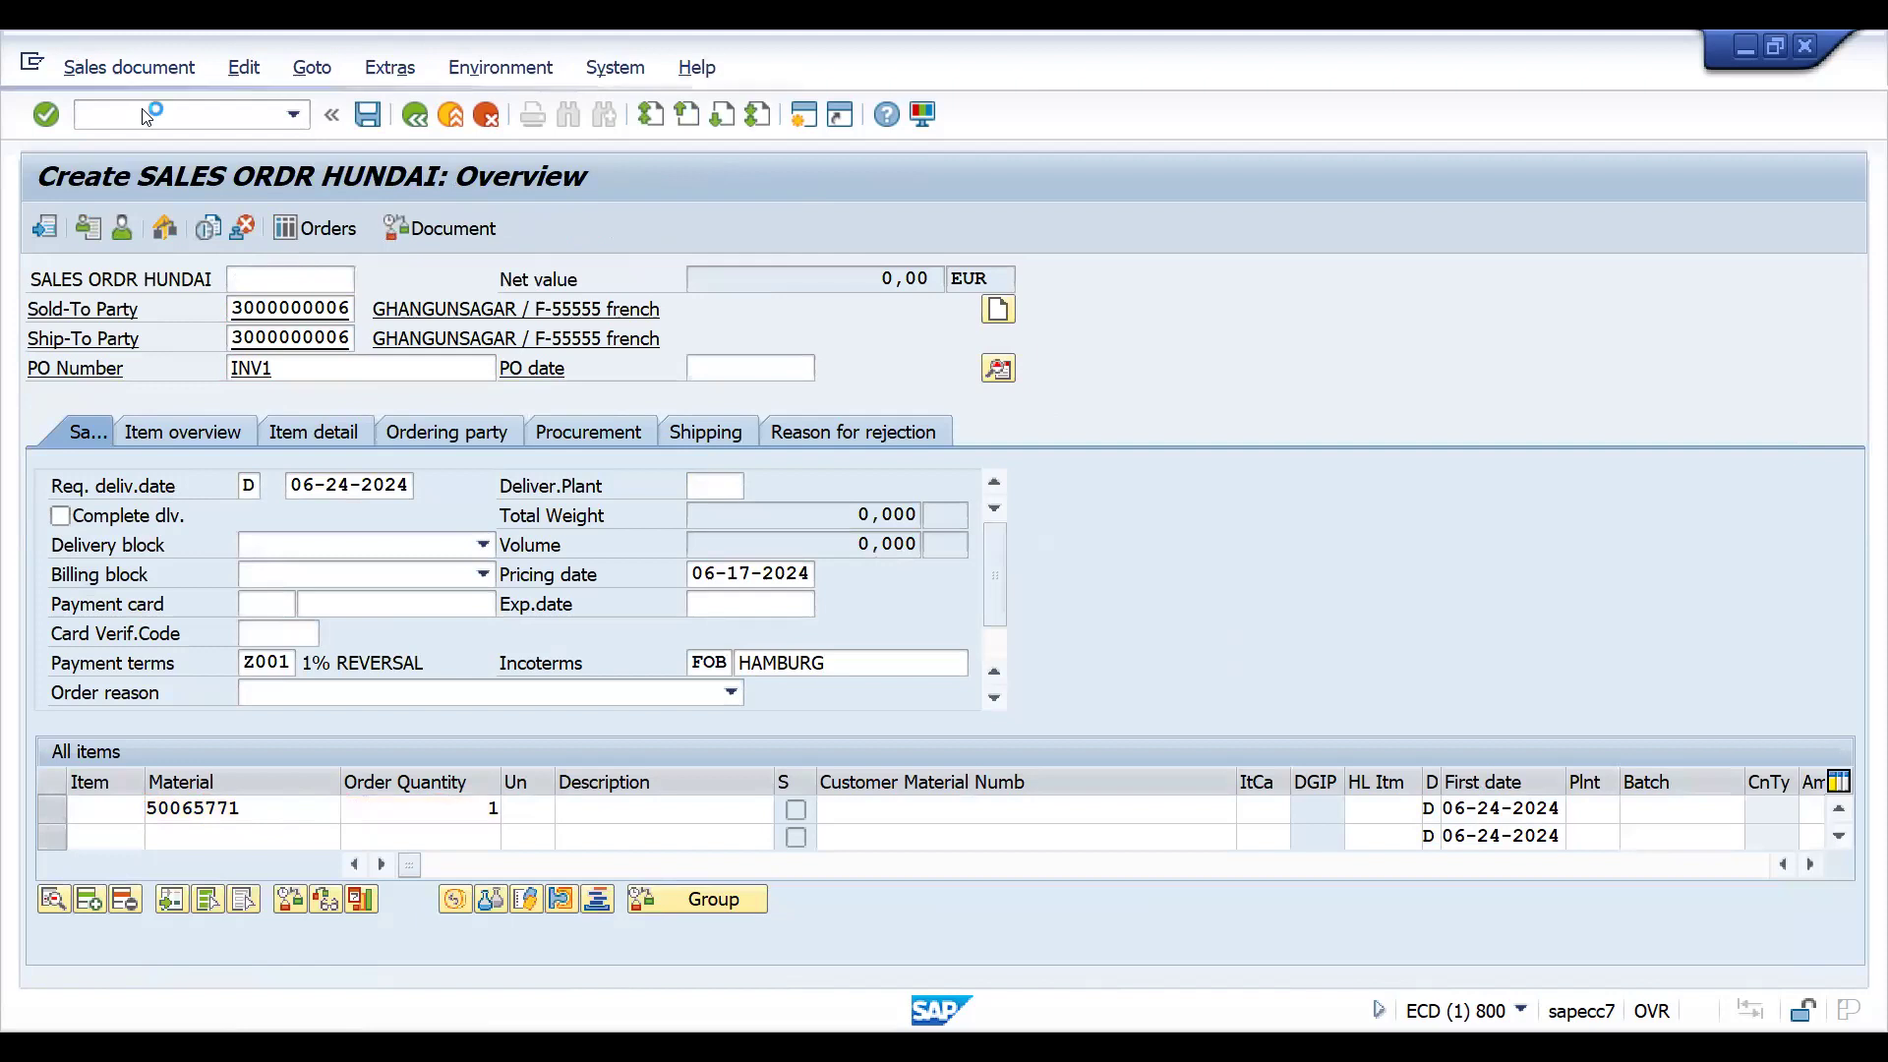
pyautogui.press('Return')
pyautogui.press('Down')
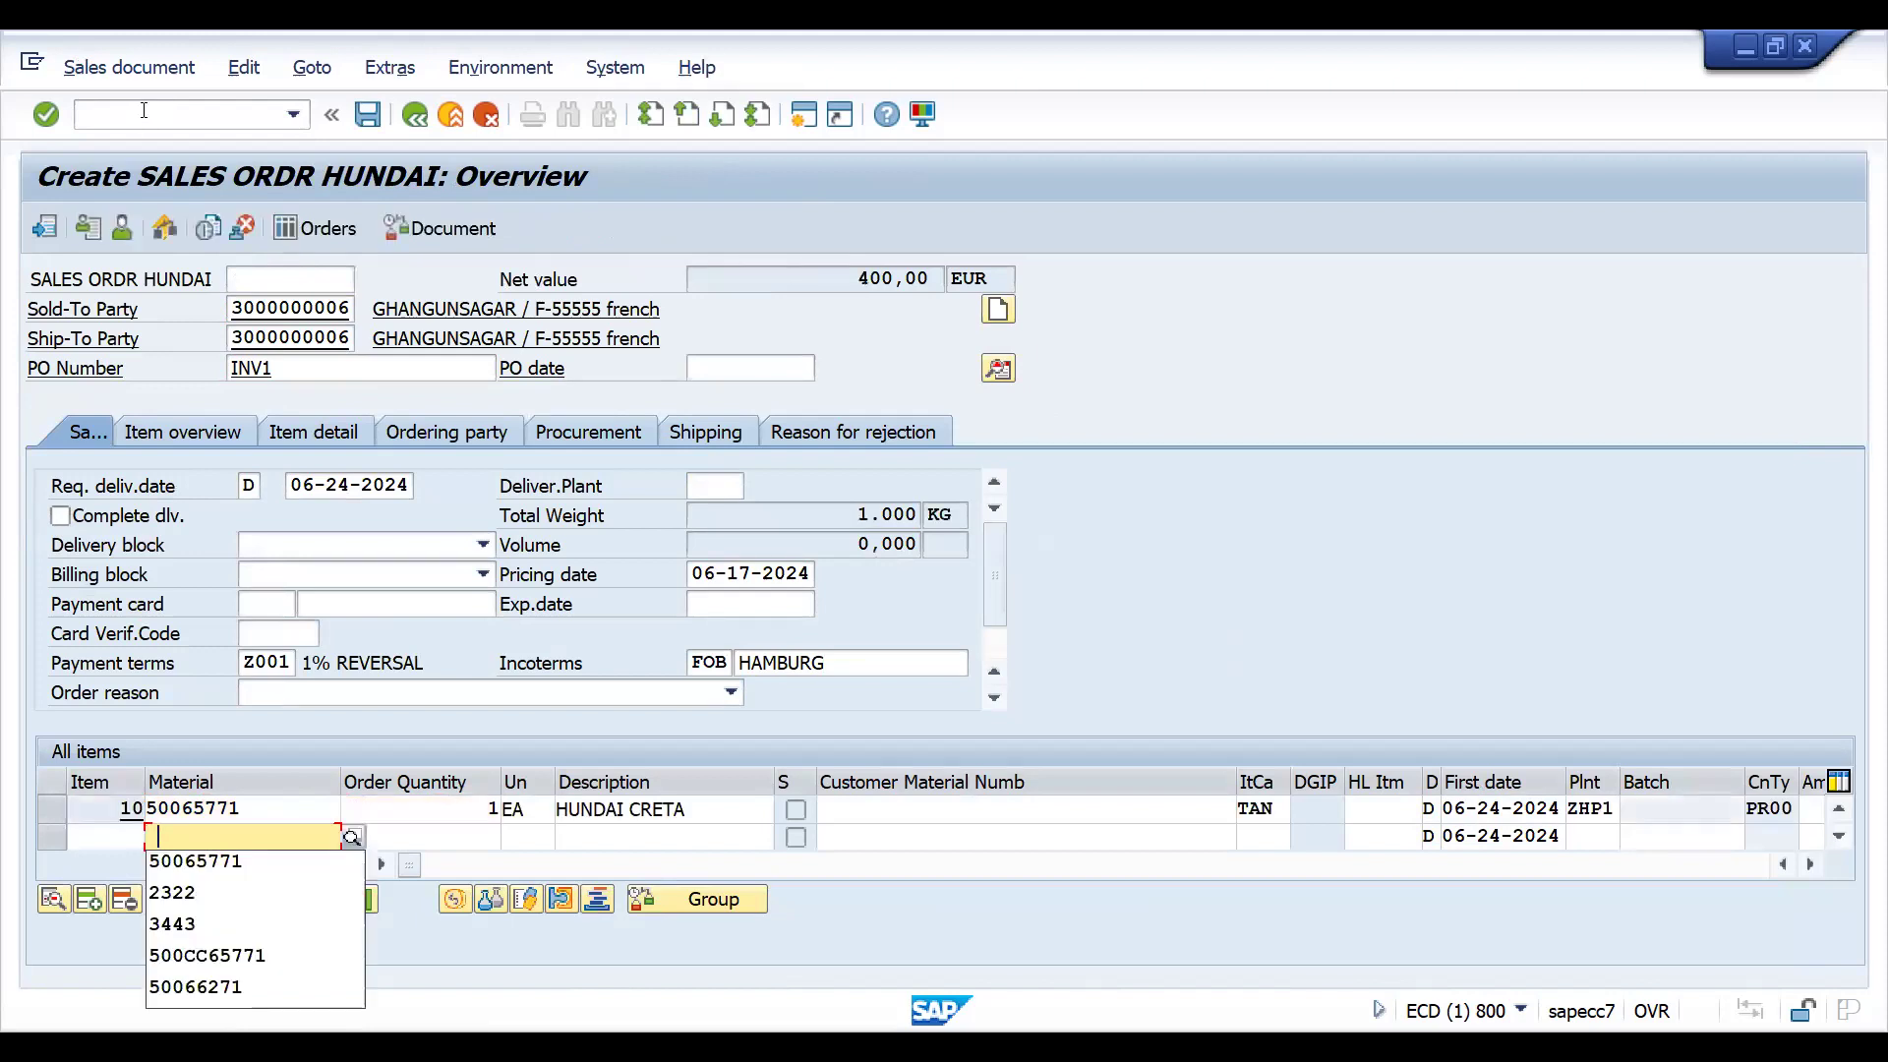
pyautogui.press('Return')
pyautogui.press('Tab')
pyautogui.write('1')
pyautogui.press('Return')
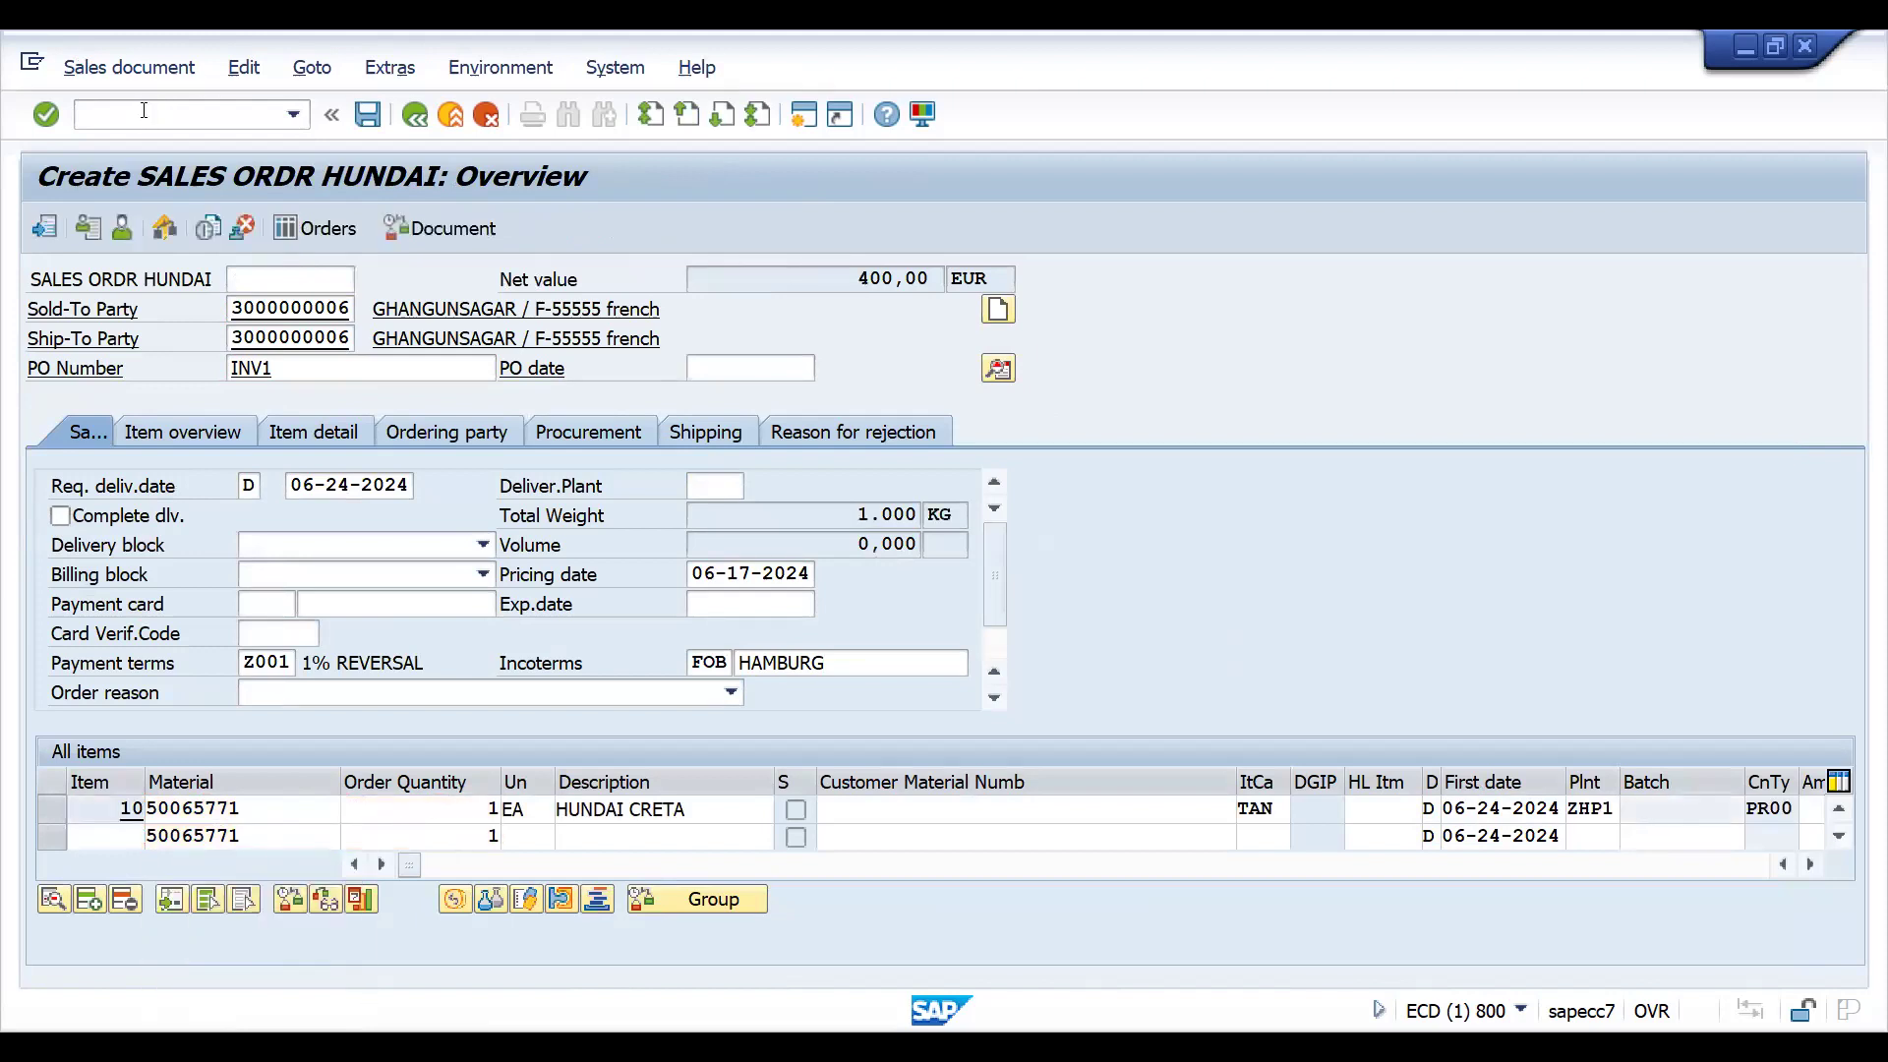
pyautogui.click(368, 114)
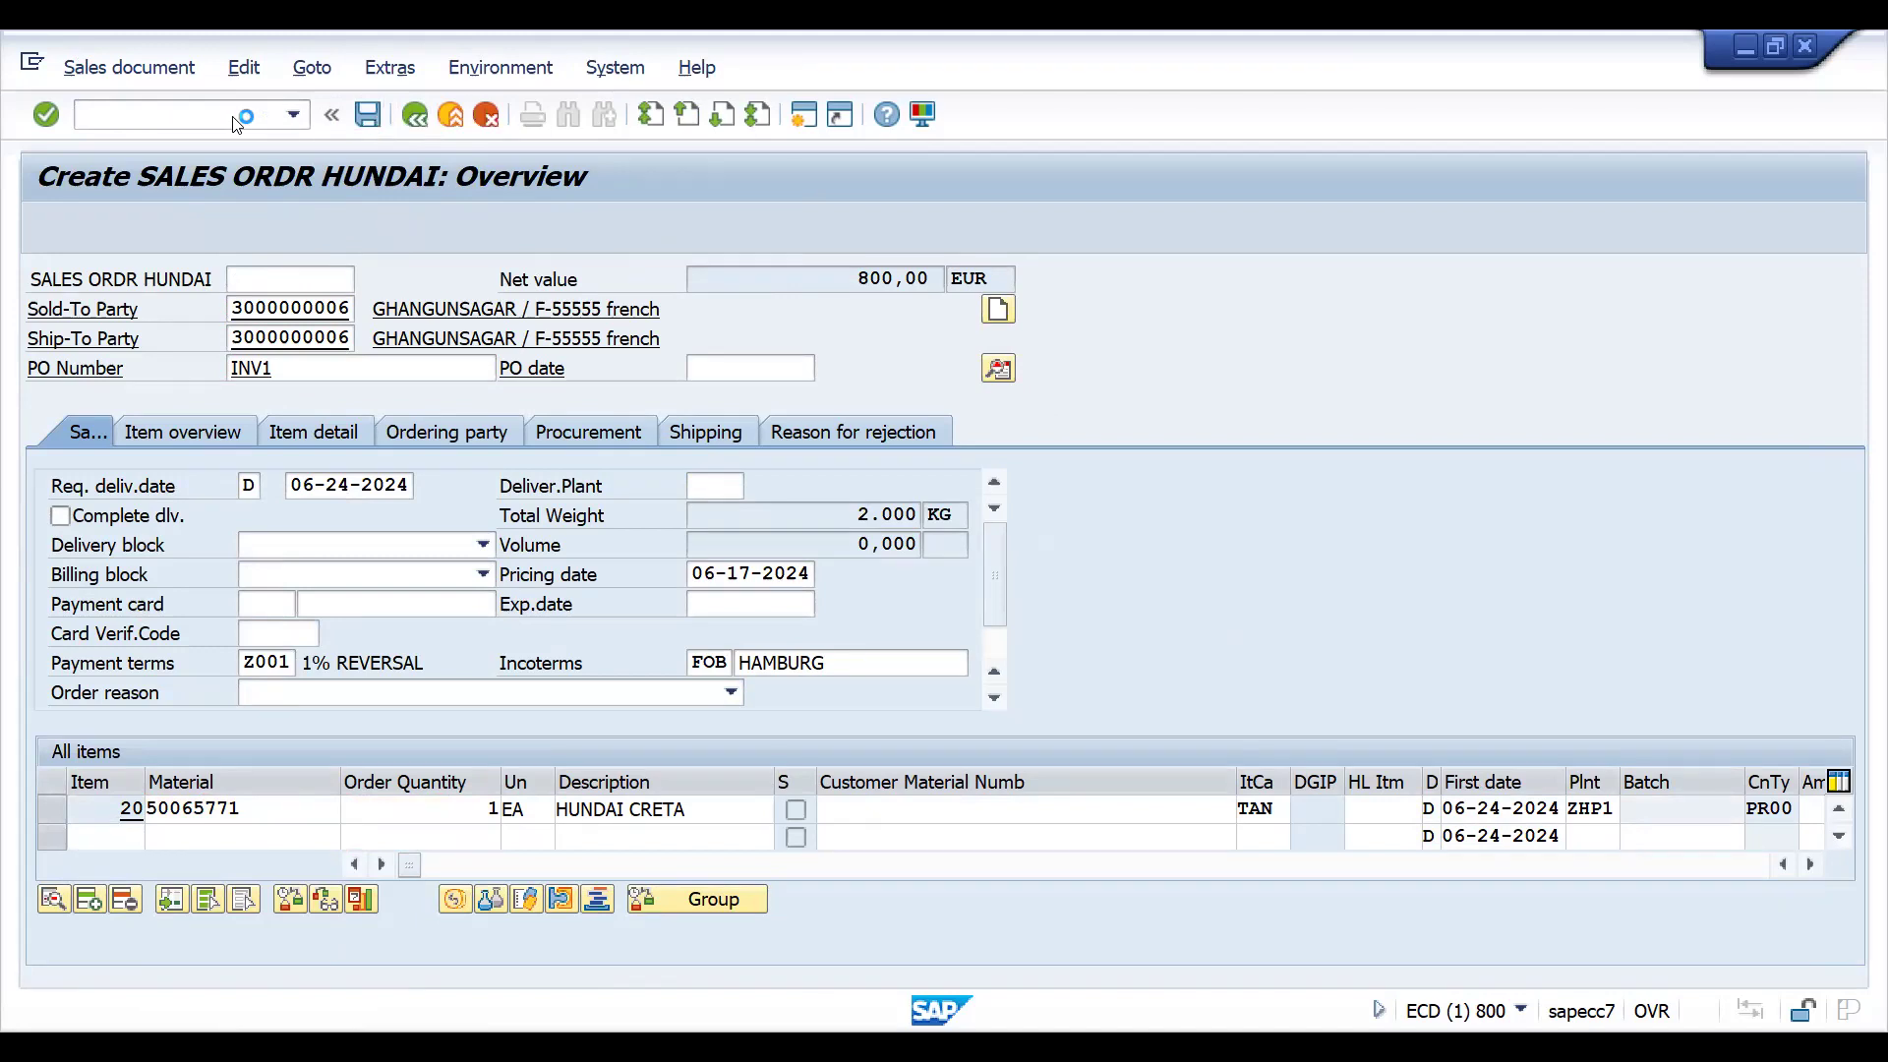
pyautogui.click(224, 115)
# Create the delivery for the saved order with storage location 0001 on items 10 and 20.
pyautogui.write('/nva03')
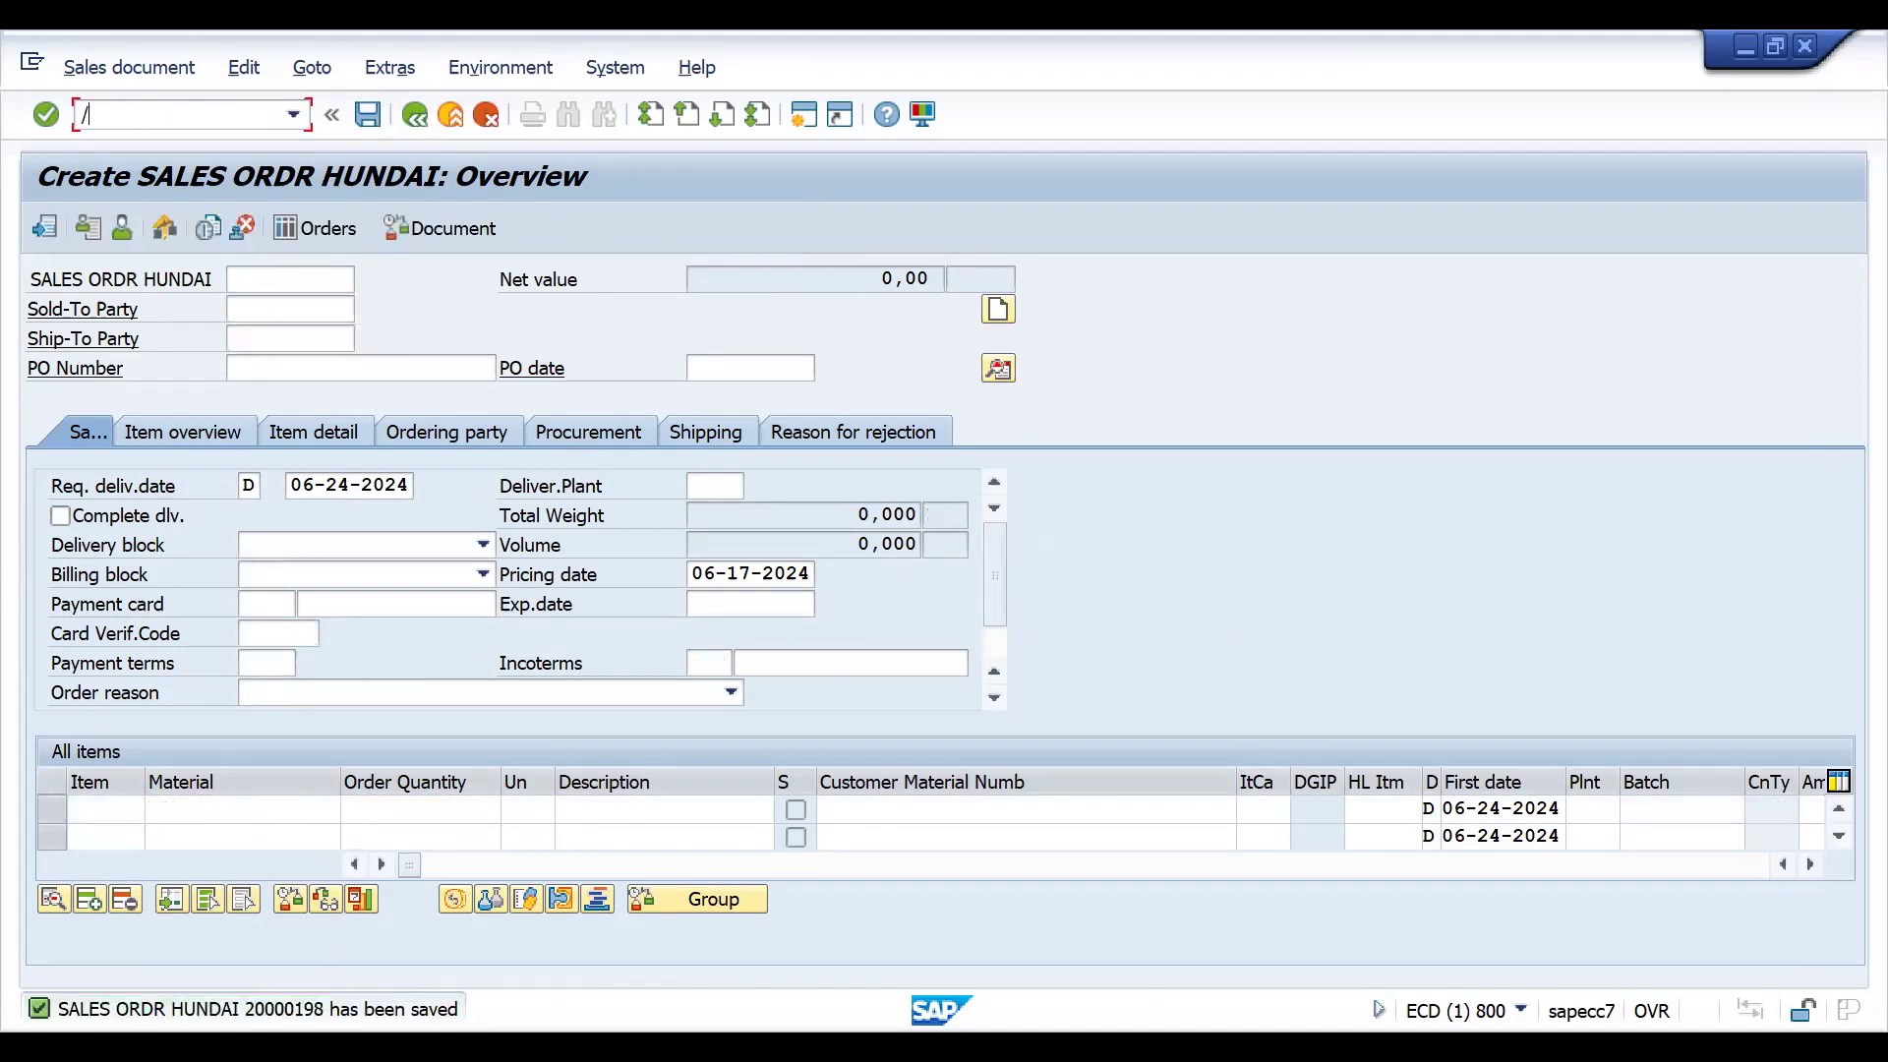
pyautogui.press('Return')
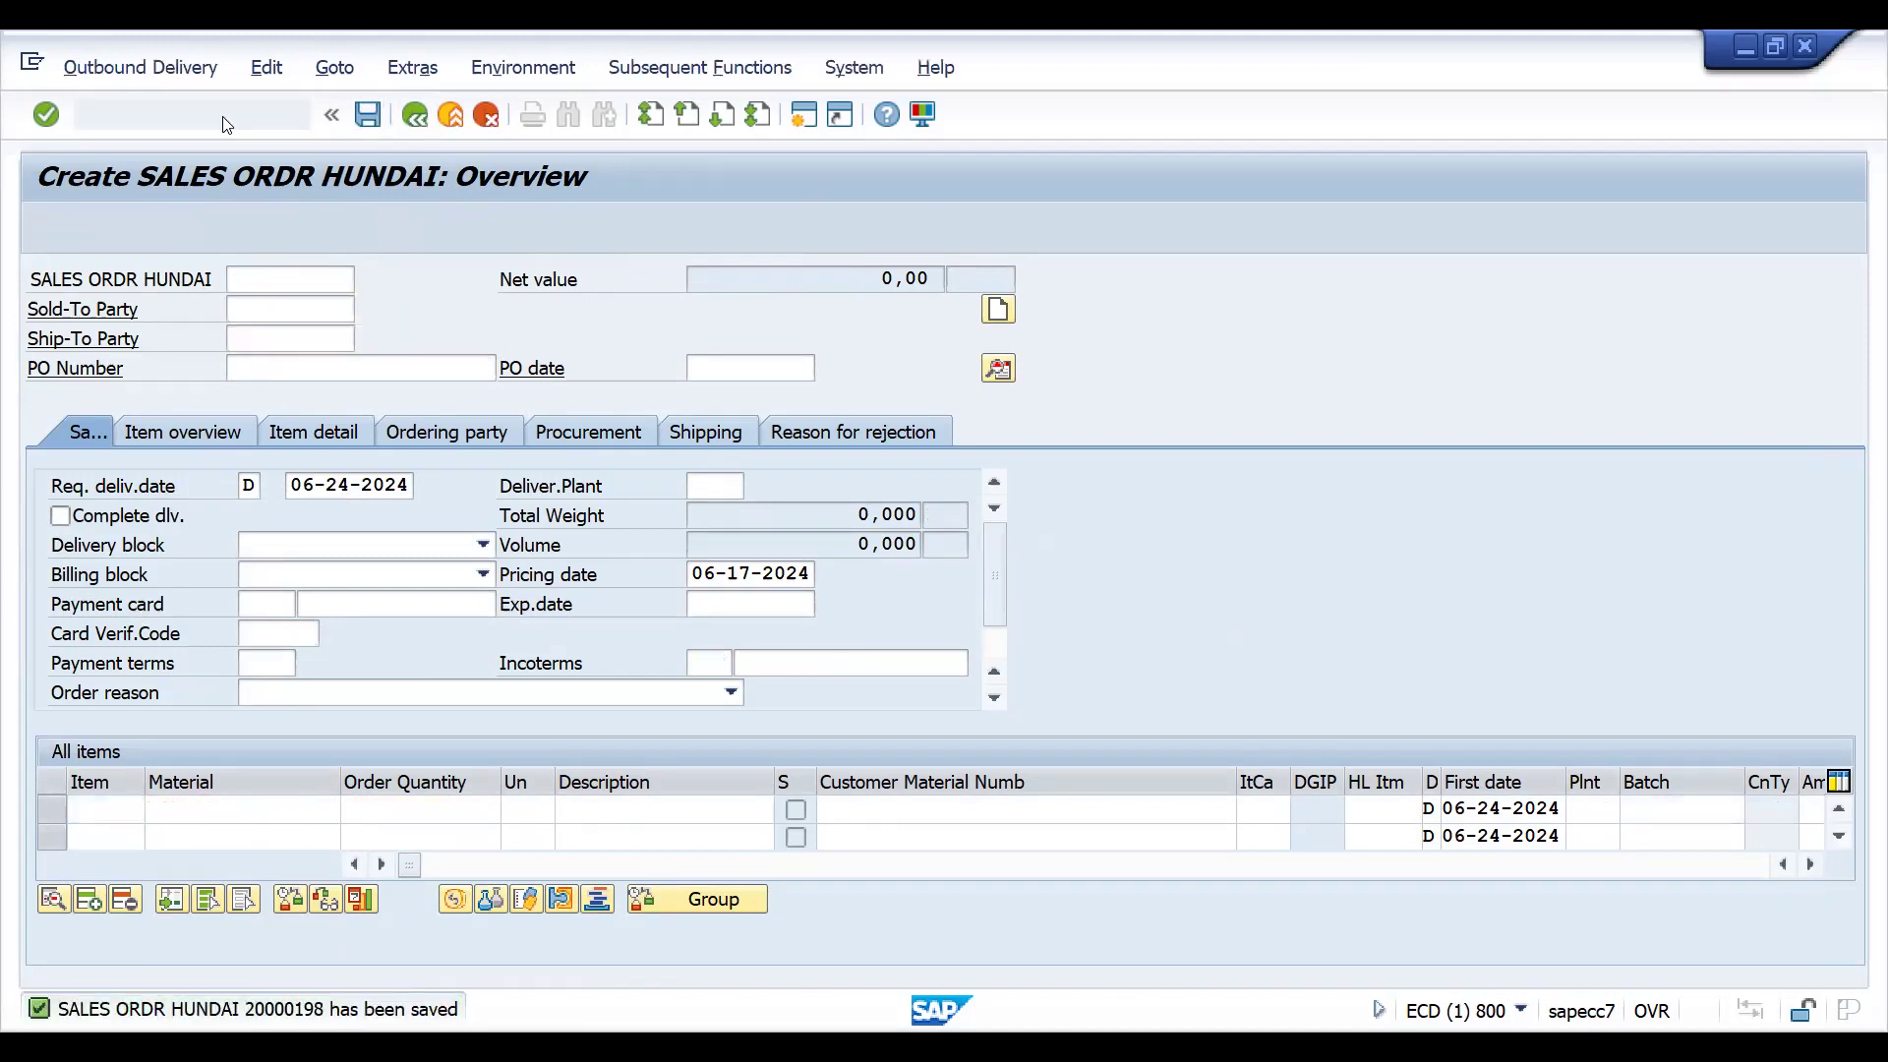
pyautogui.press('Return')
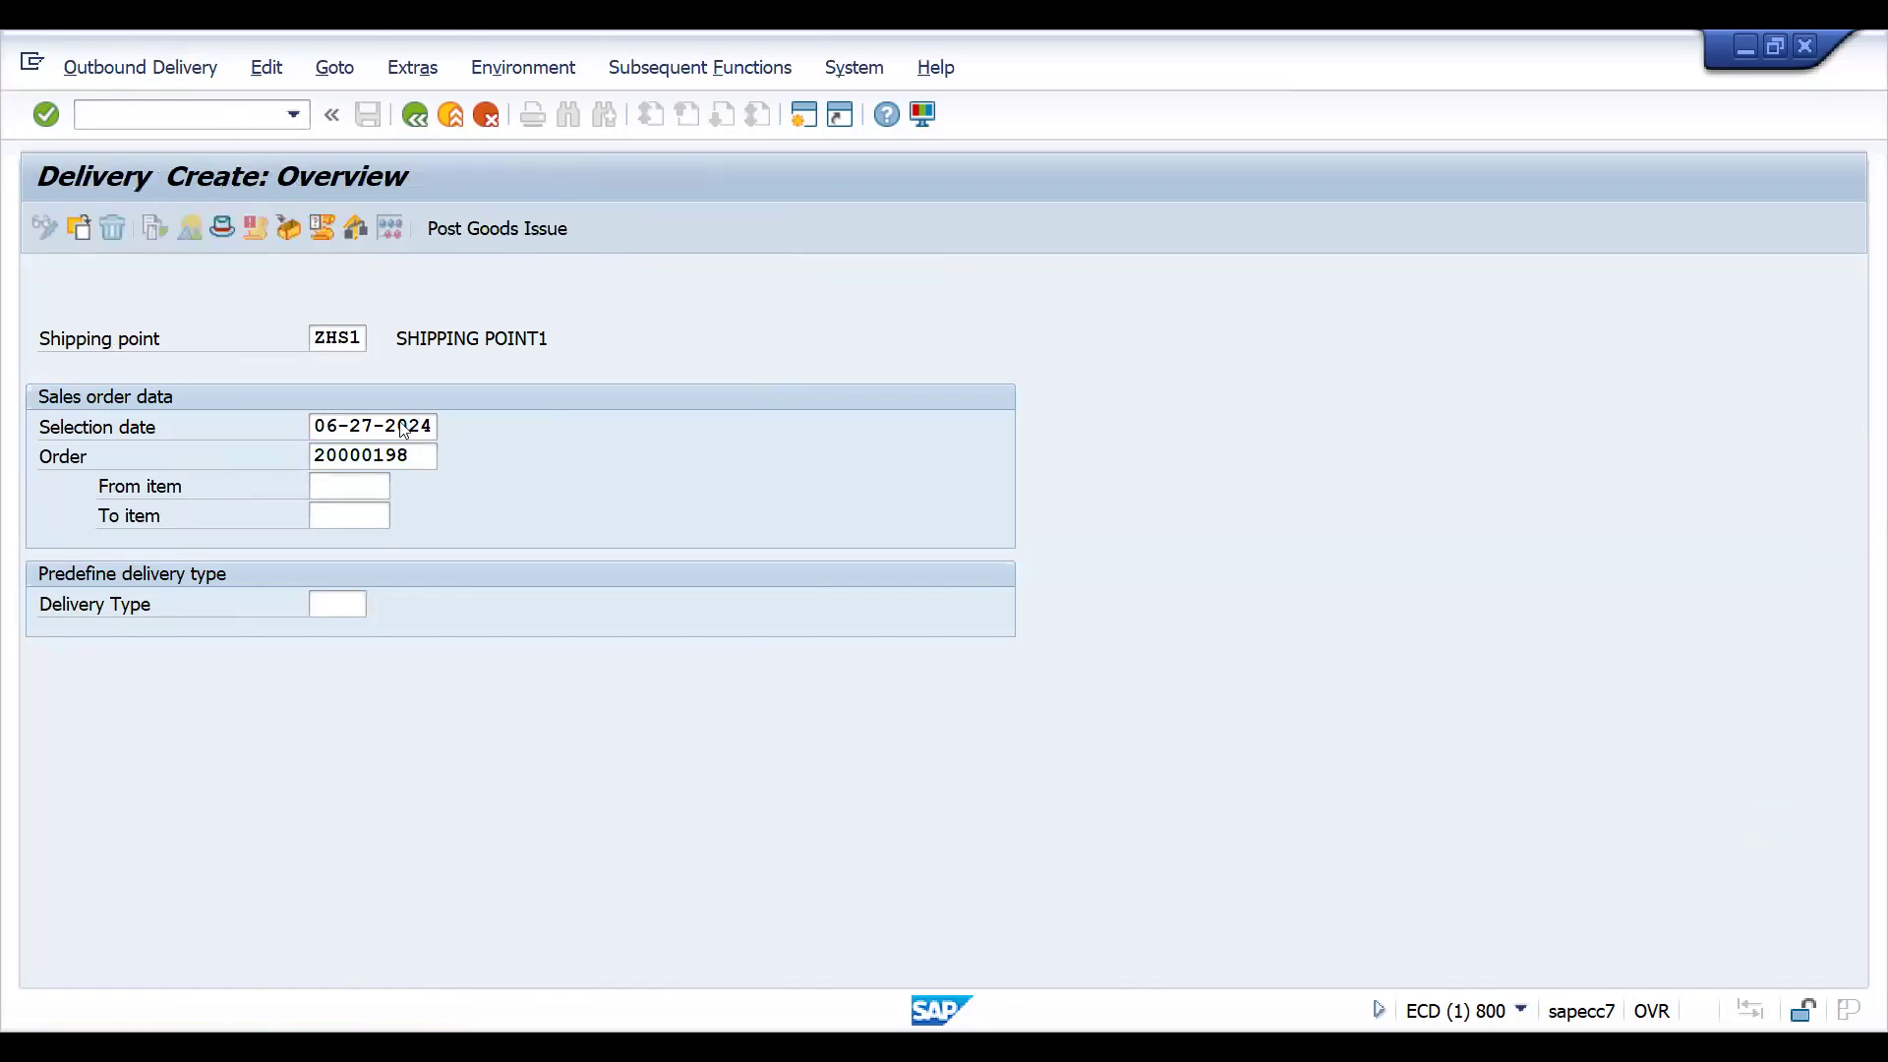
pyautogui.click(454, 571)
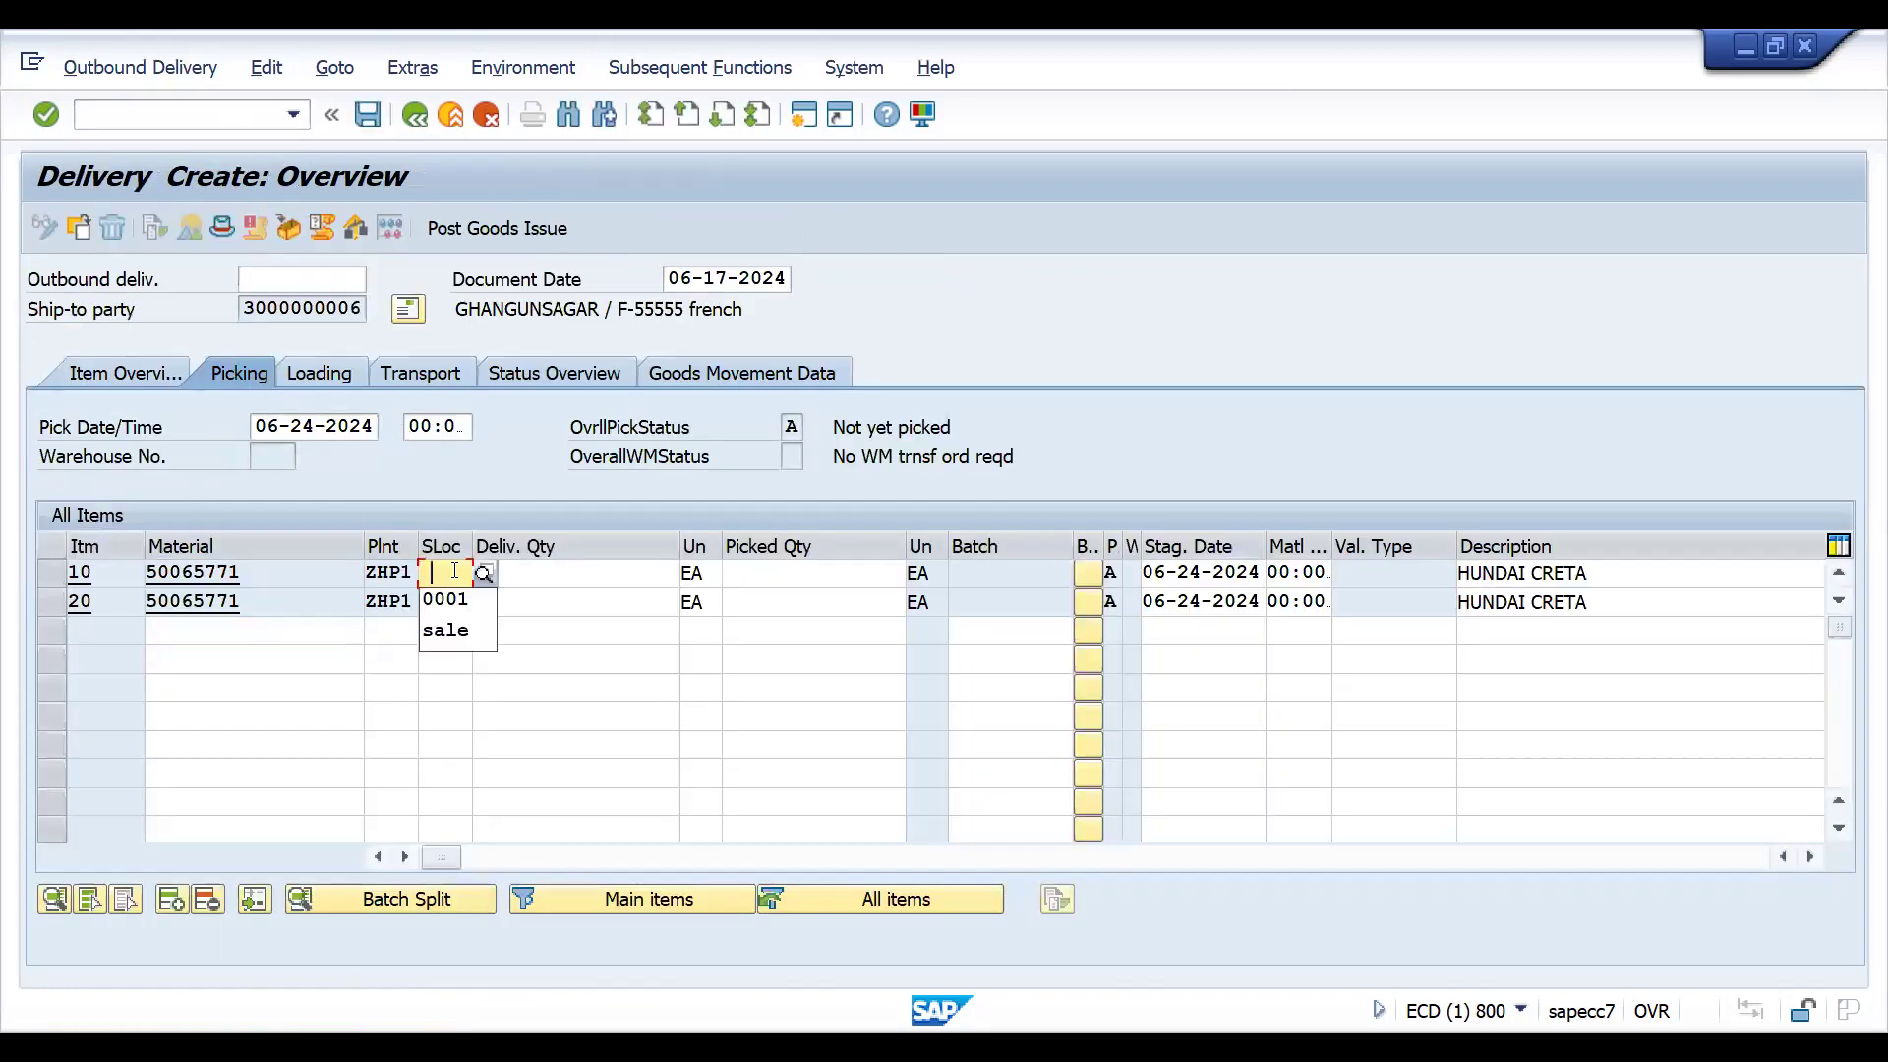
pyautogui.press('Down')
pyautogui.press('Return')
pyautogui.press('Down')
pyautogui.press('Return')
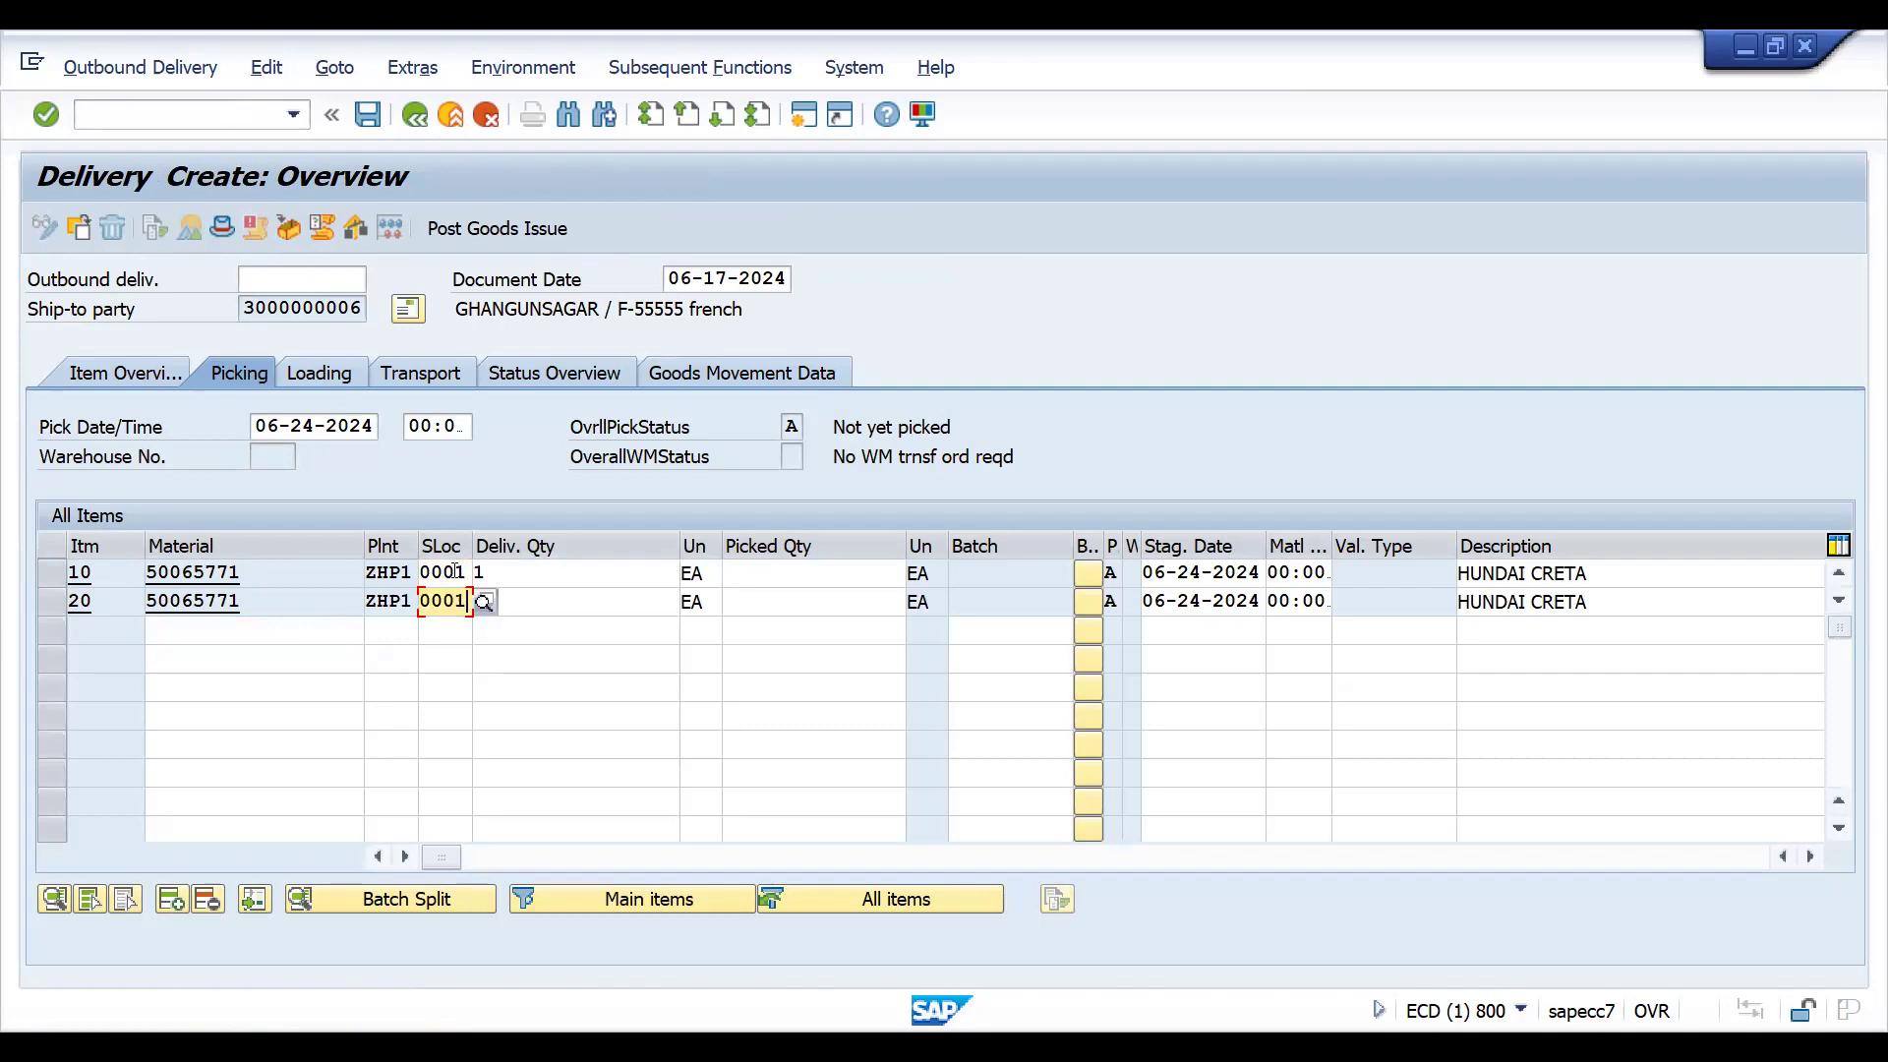
# Enter picked quantity 1 for both items and post the goods issue.
pyautogui.click(730, 575)
pyautogui.write('1')
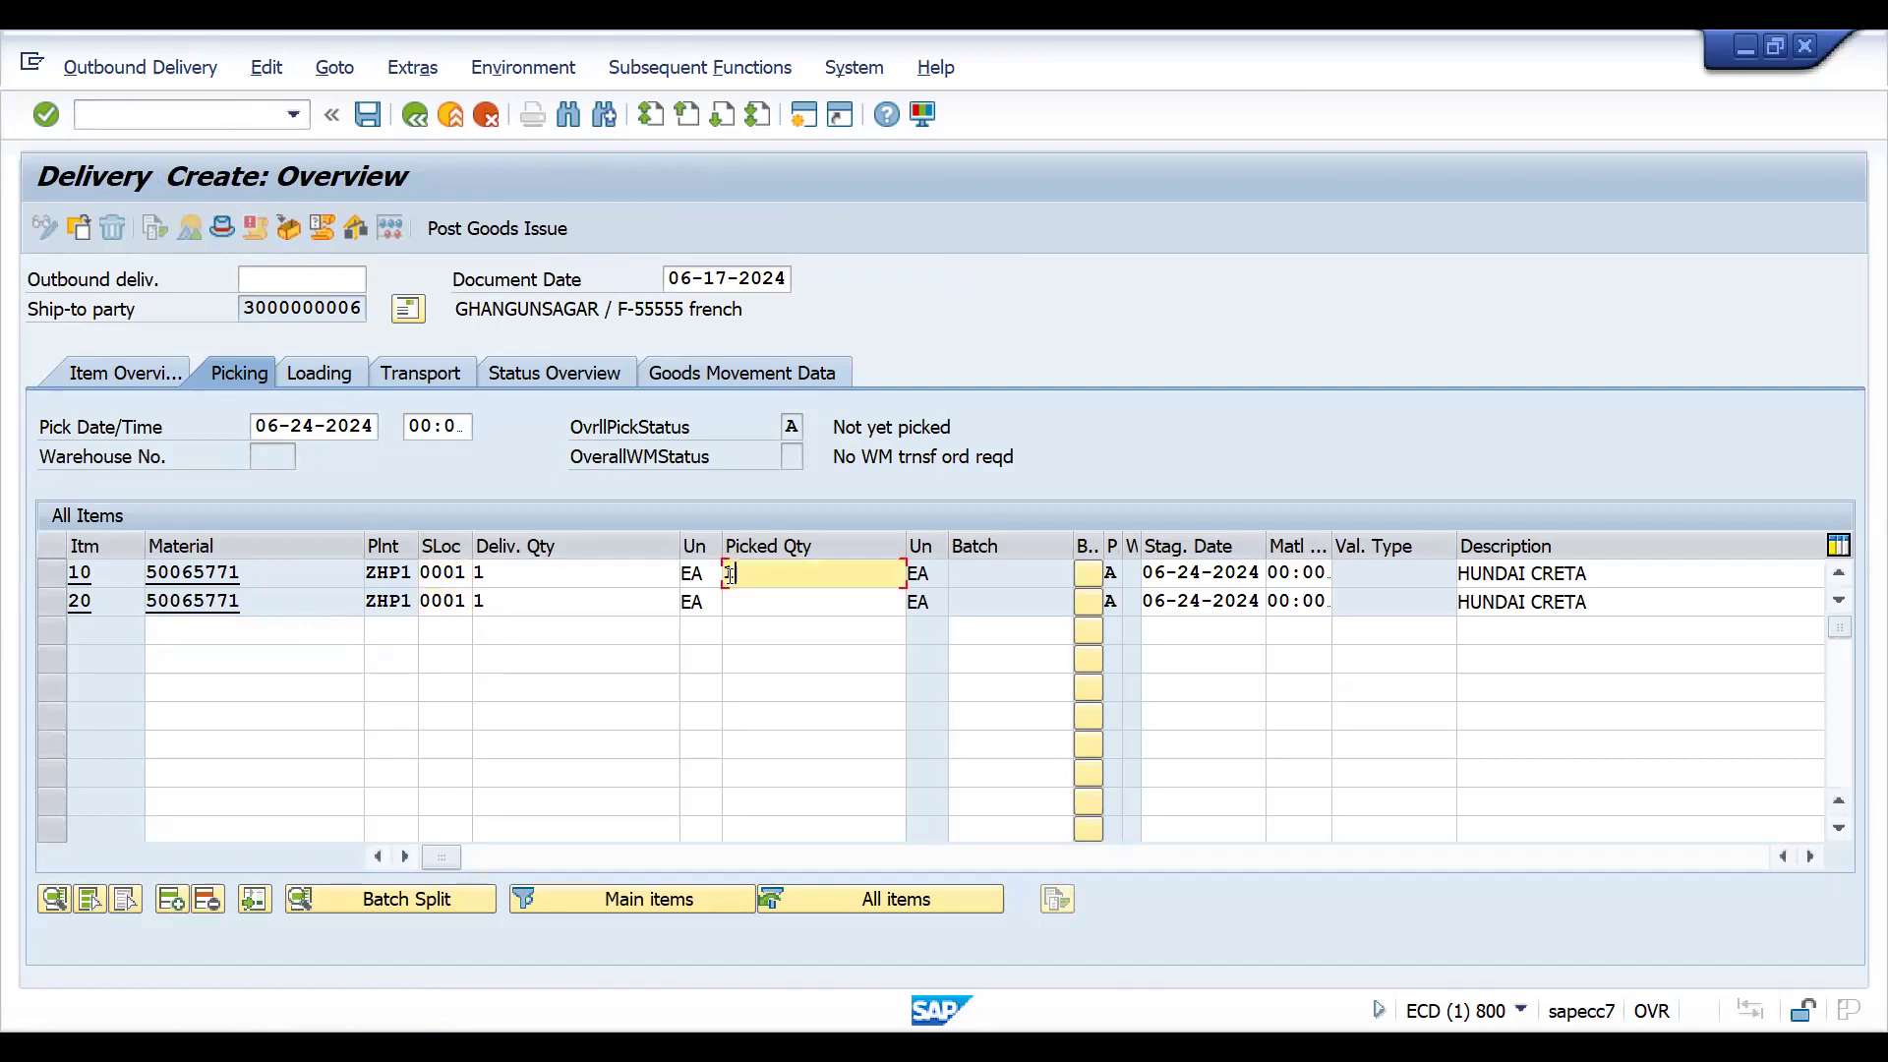
pyautogui.click(759, 602)
pyautogui.press('Return')
pyautogui.write('1')
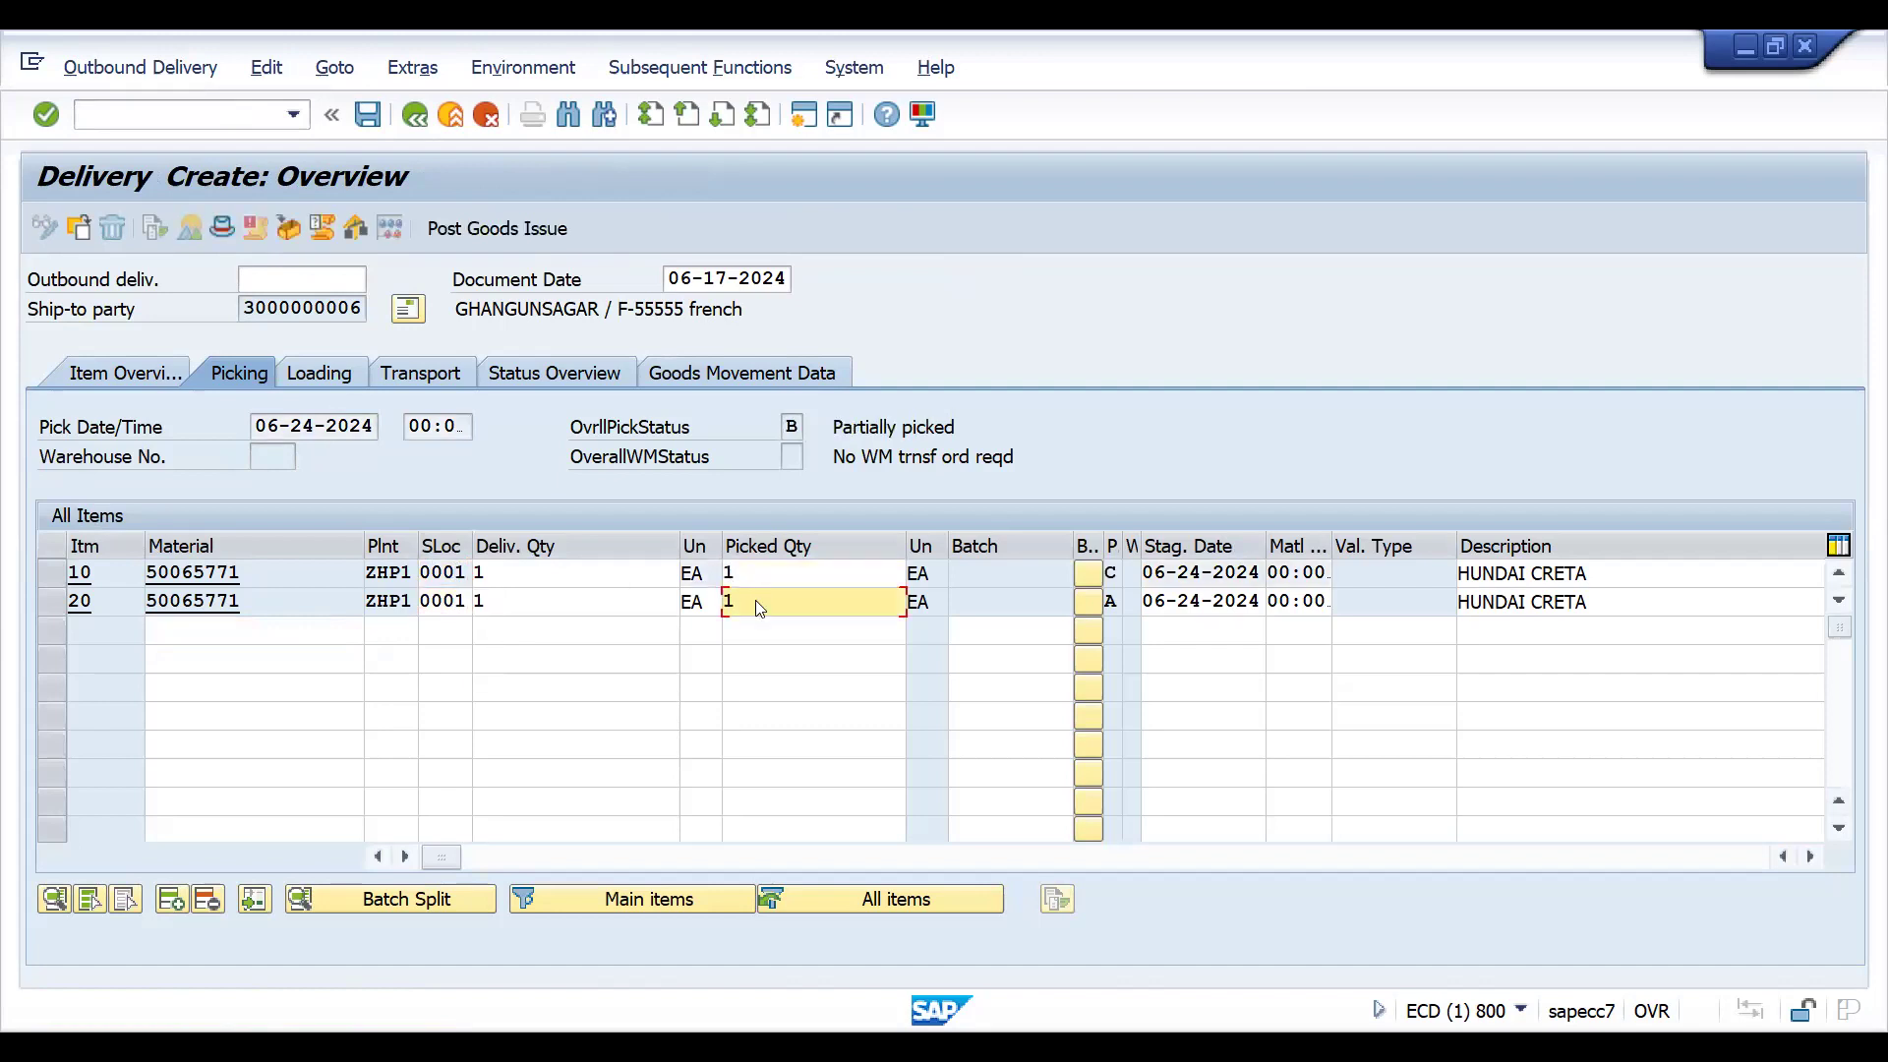
pyautogui.press('Return')
pyautogui.click(470, 234)
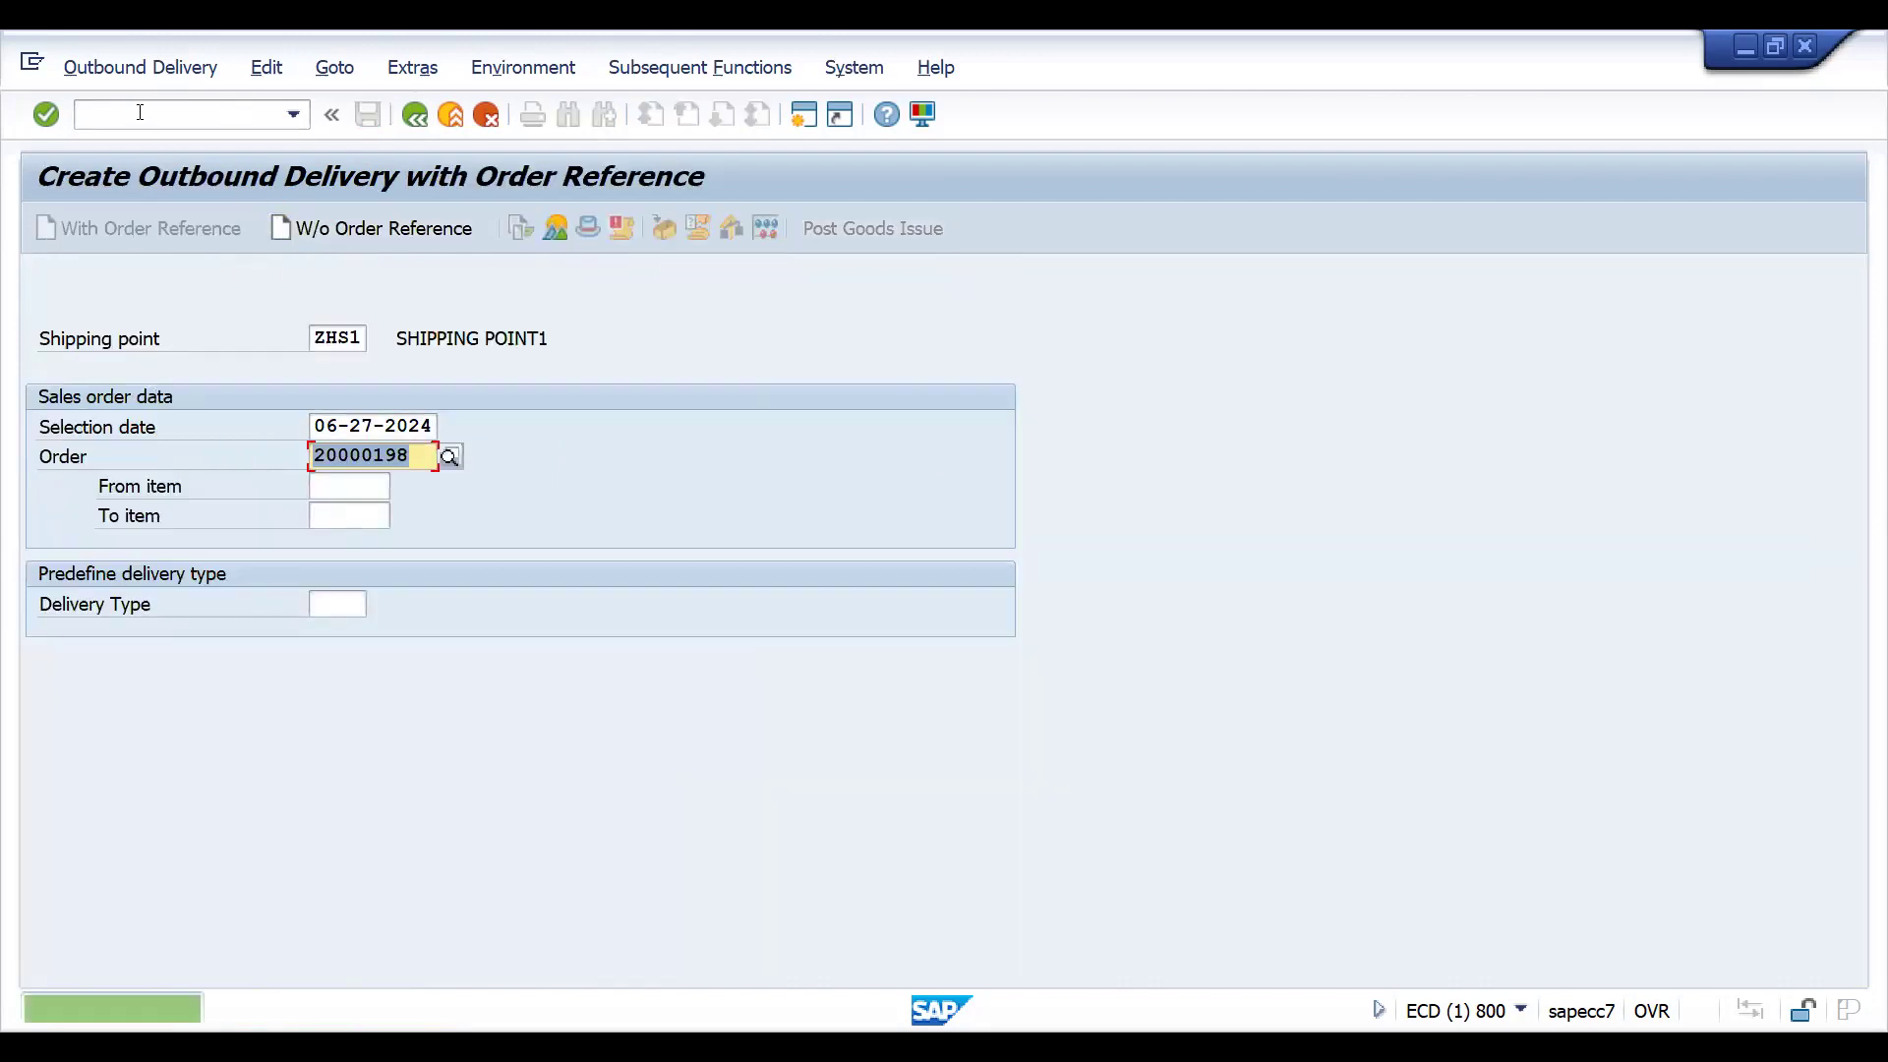
pyautogui.click(142, 119)
pyautogui.write('/')
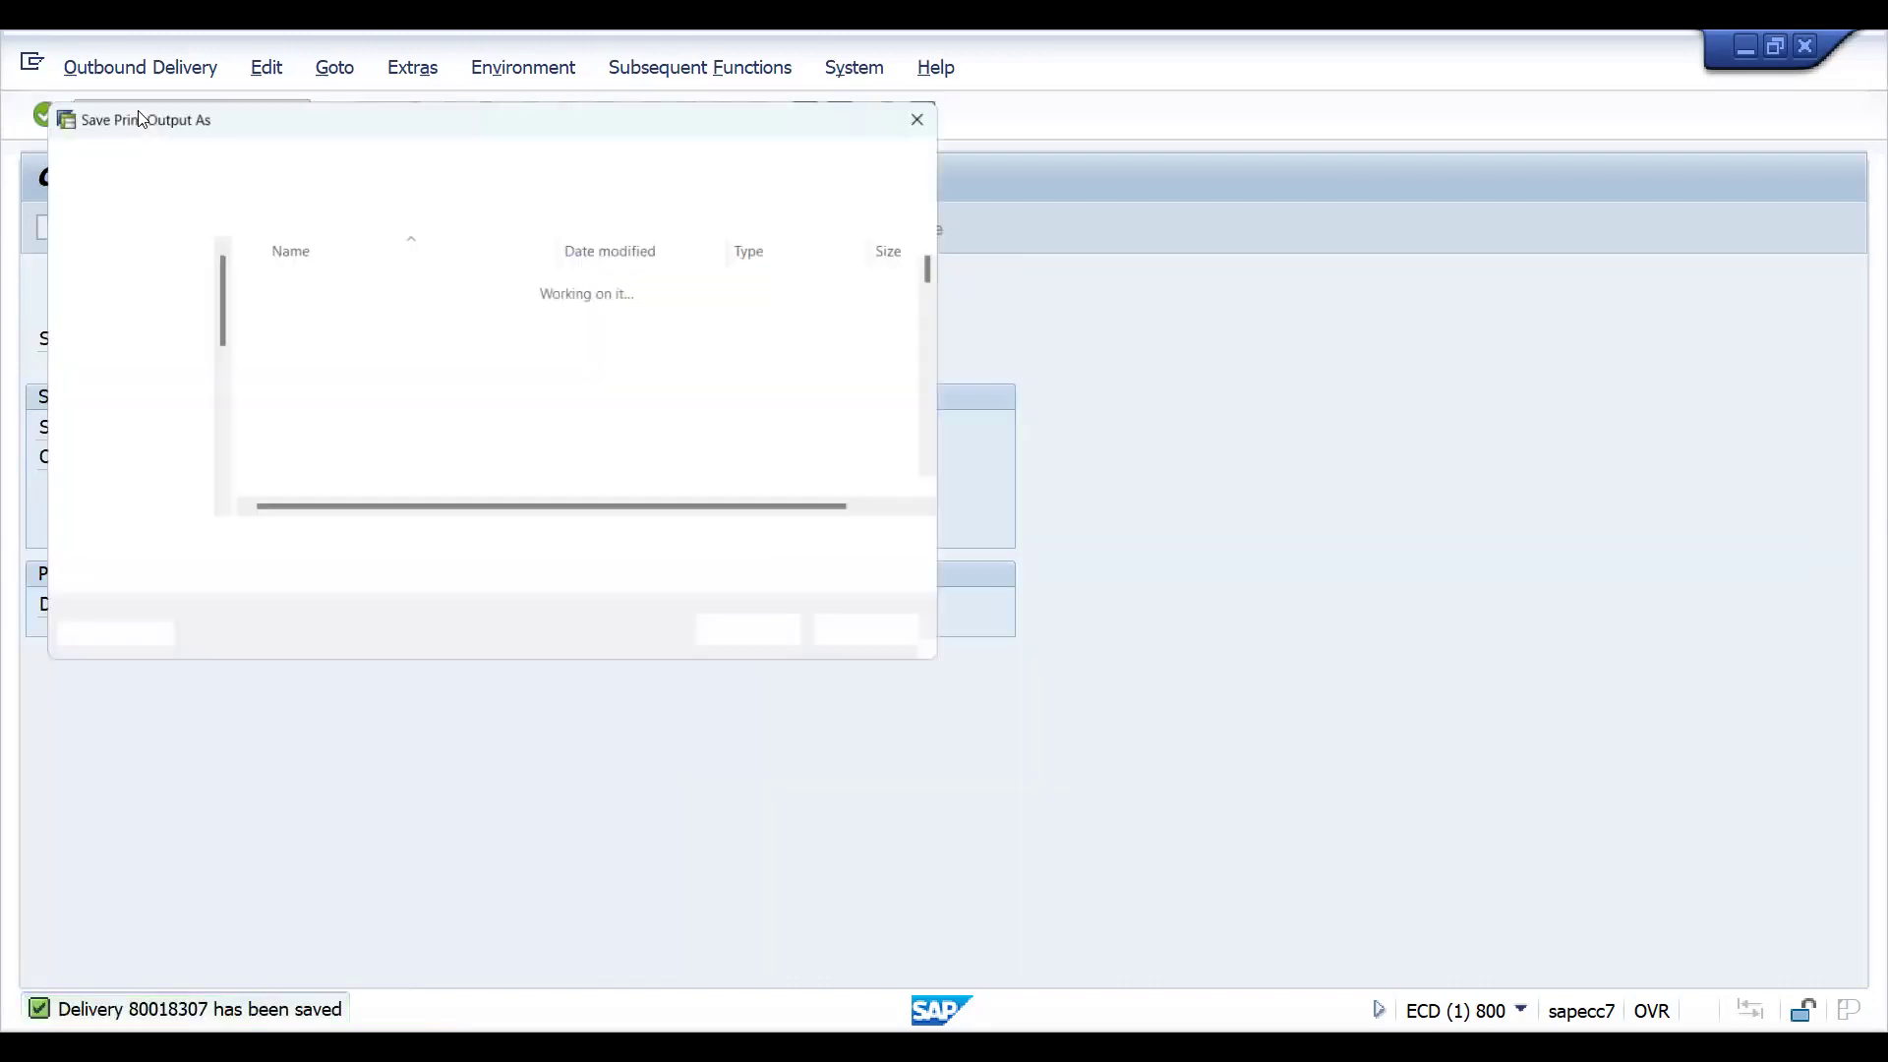
pyautogui.press('Escape')
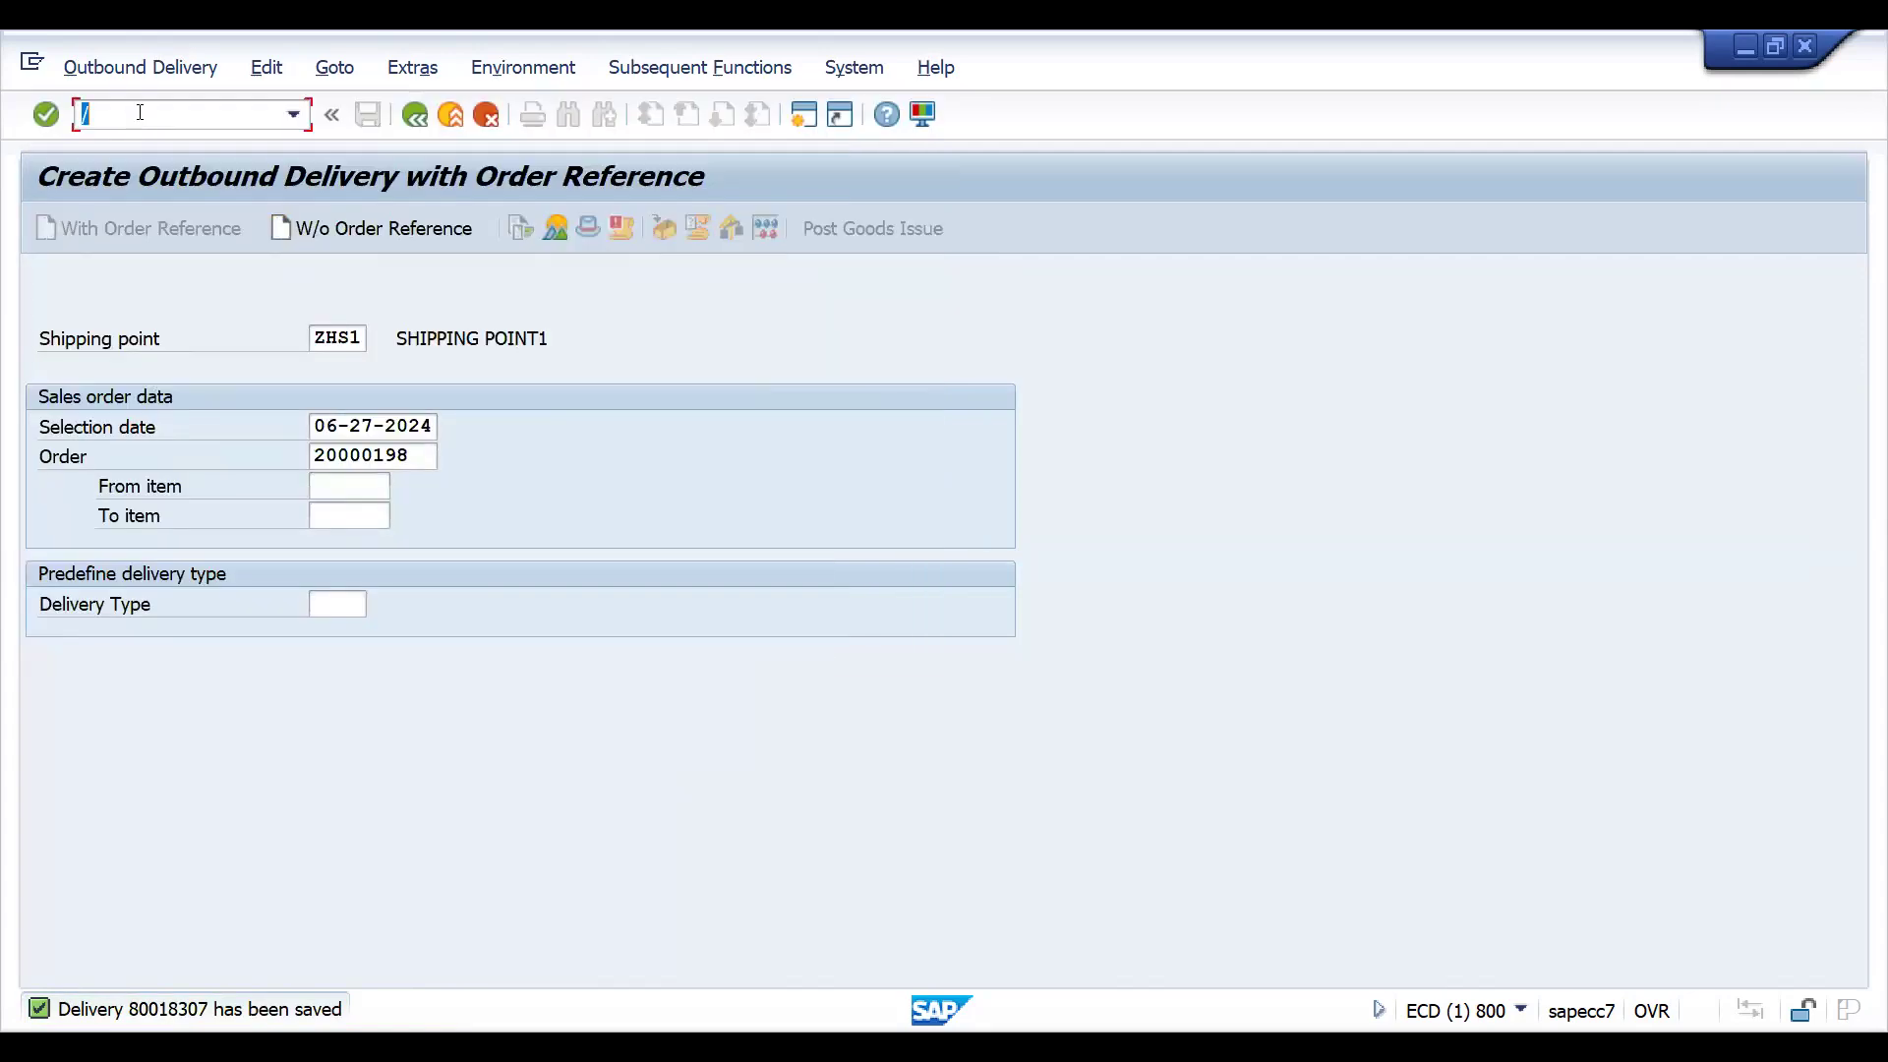
# Create the F2 invoice from the delivery via /NVF01 and save it as 89000029.
pyautogui.write('/NVF01')
pyautogui.press('Return')
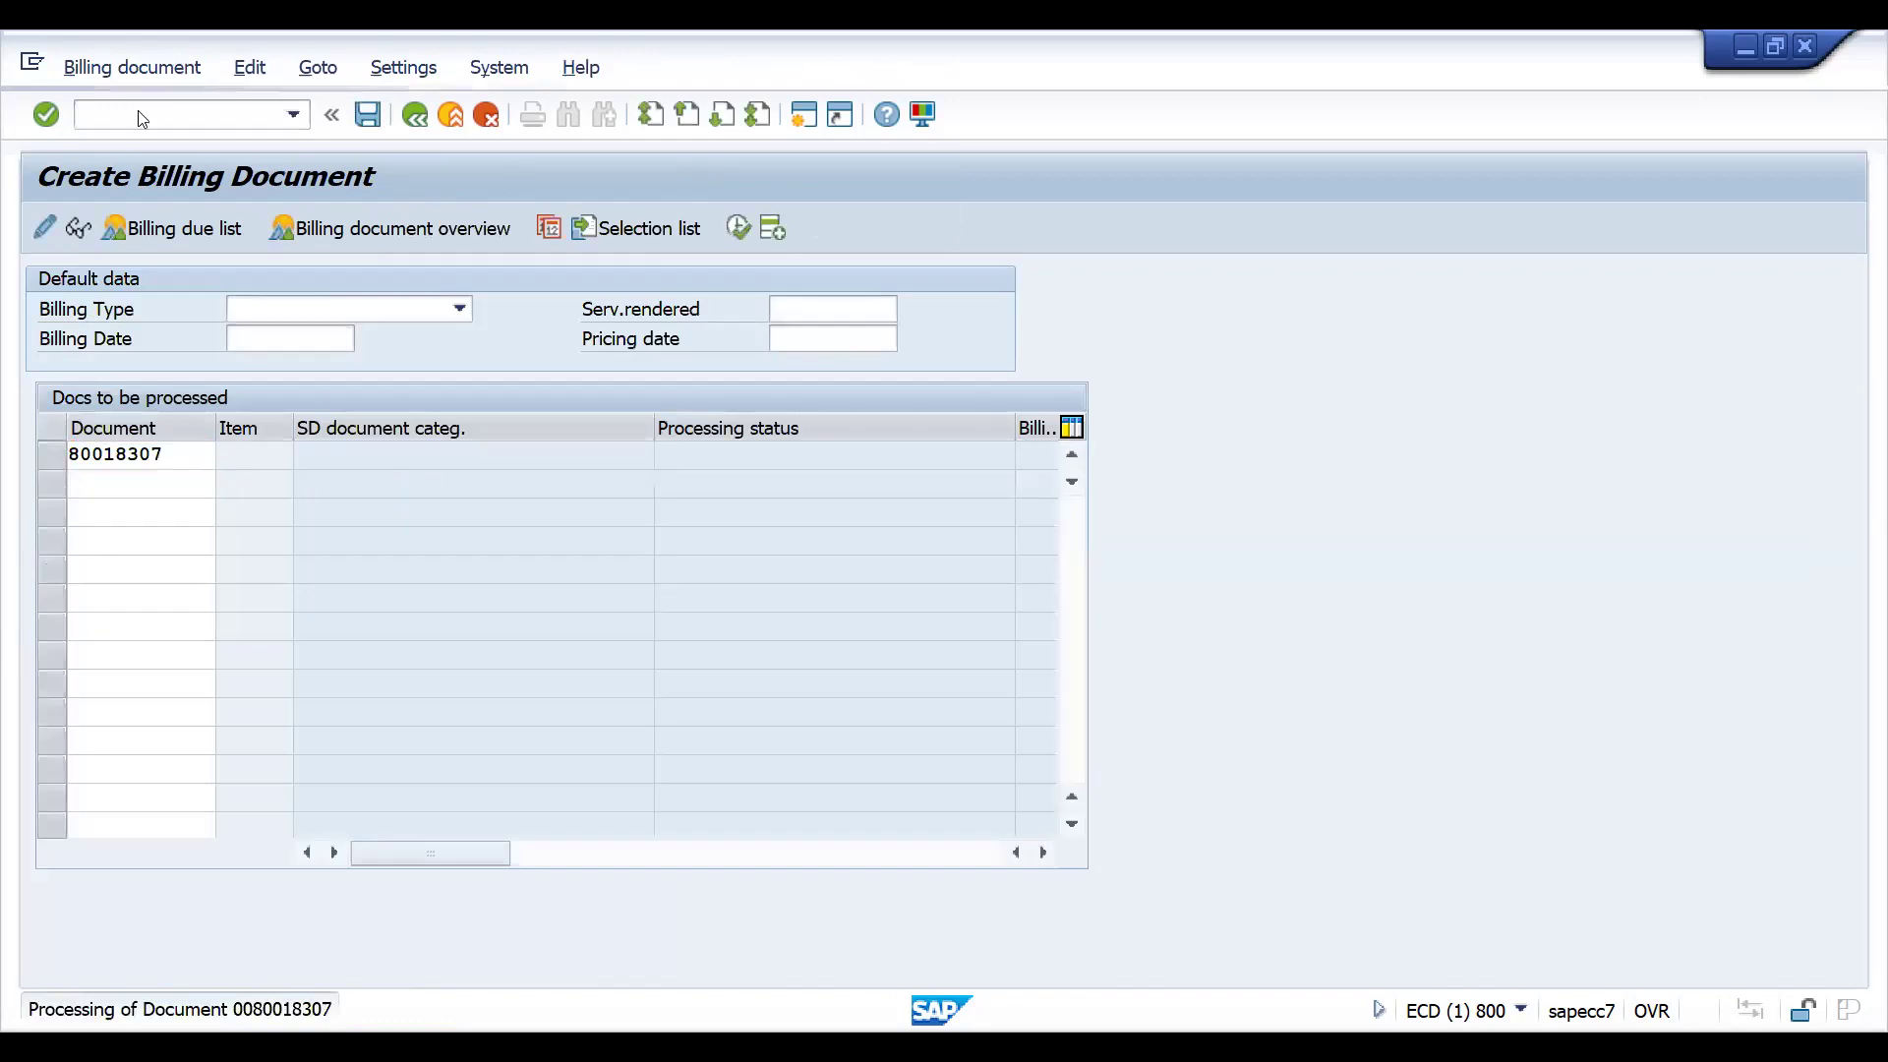
pyautogui.press('Return')
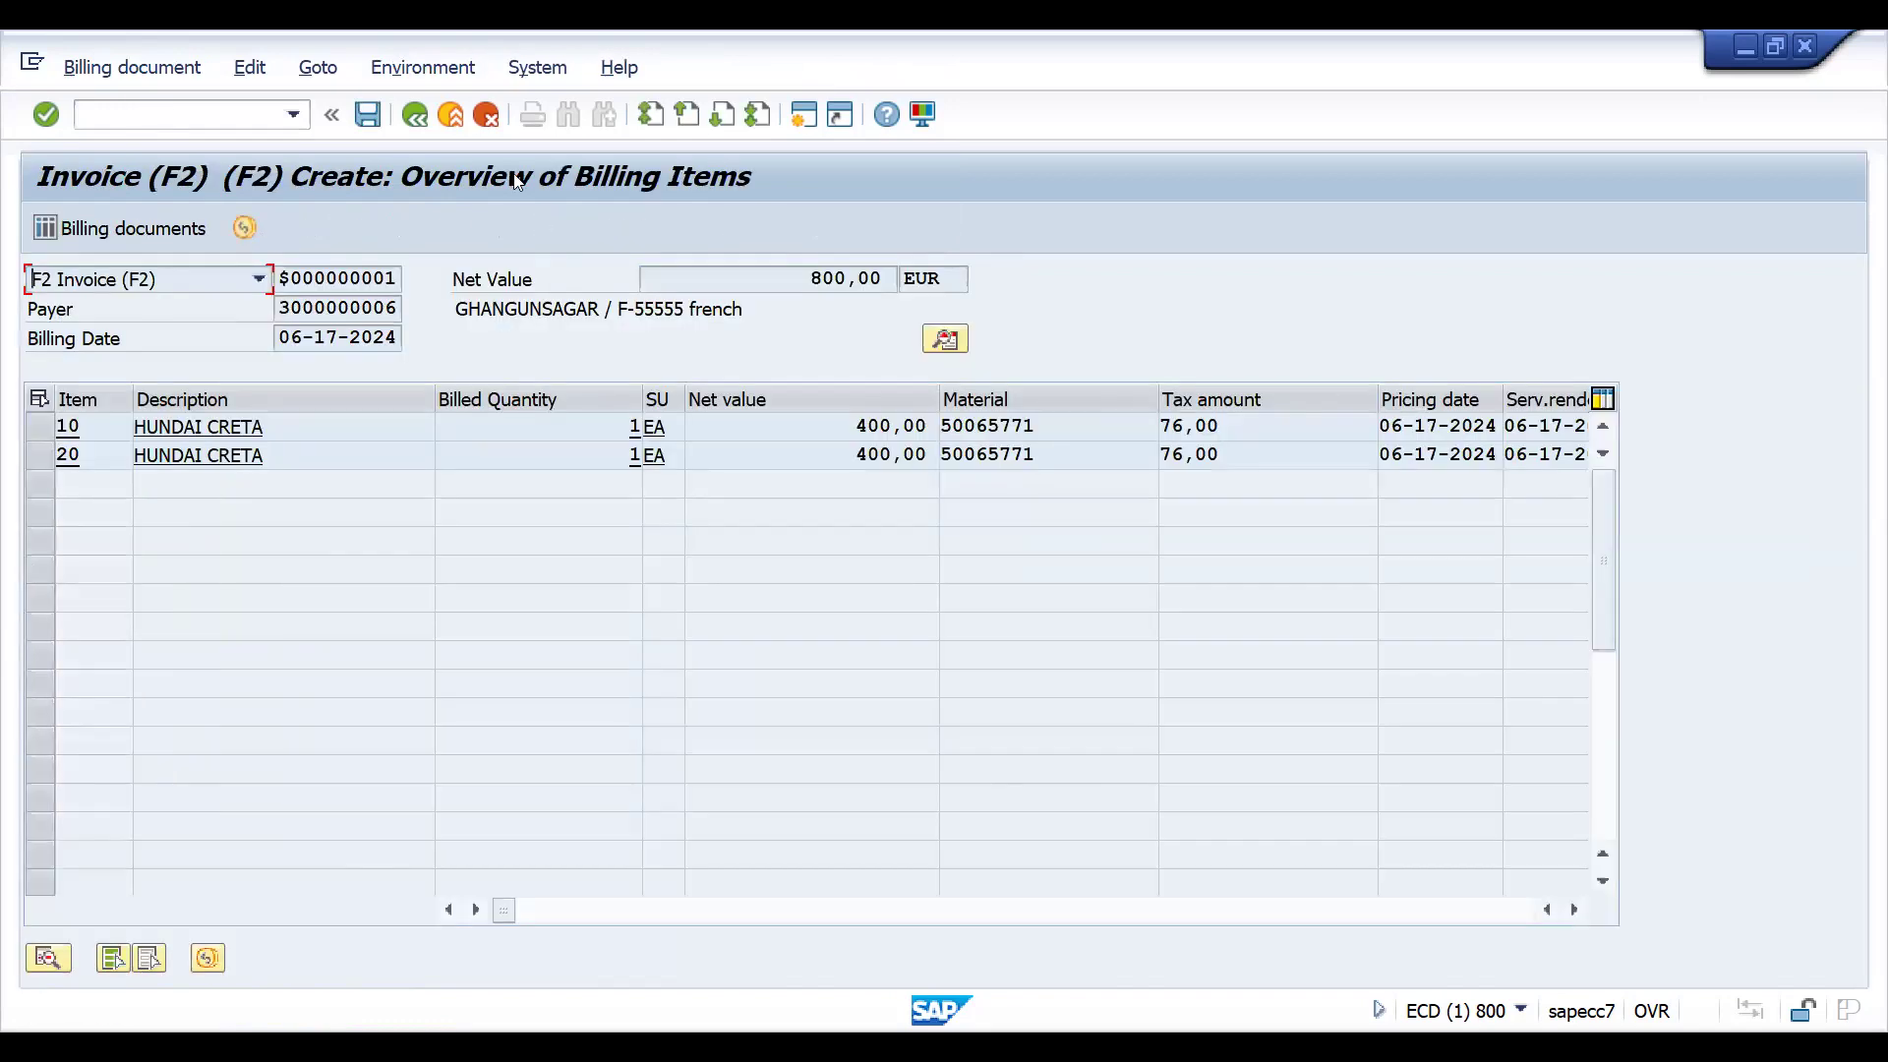
pyautogui.click(367, 114)
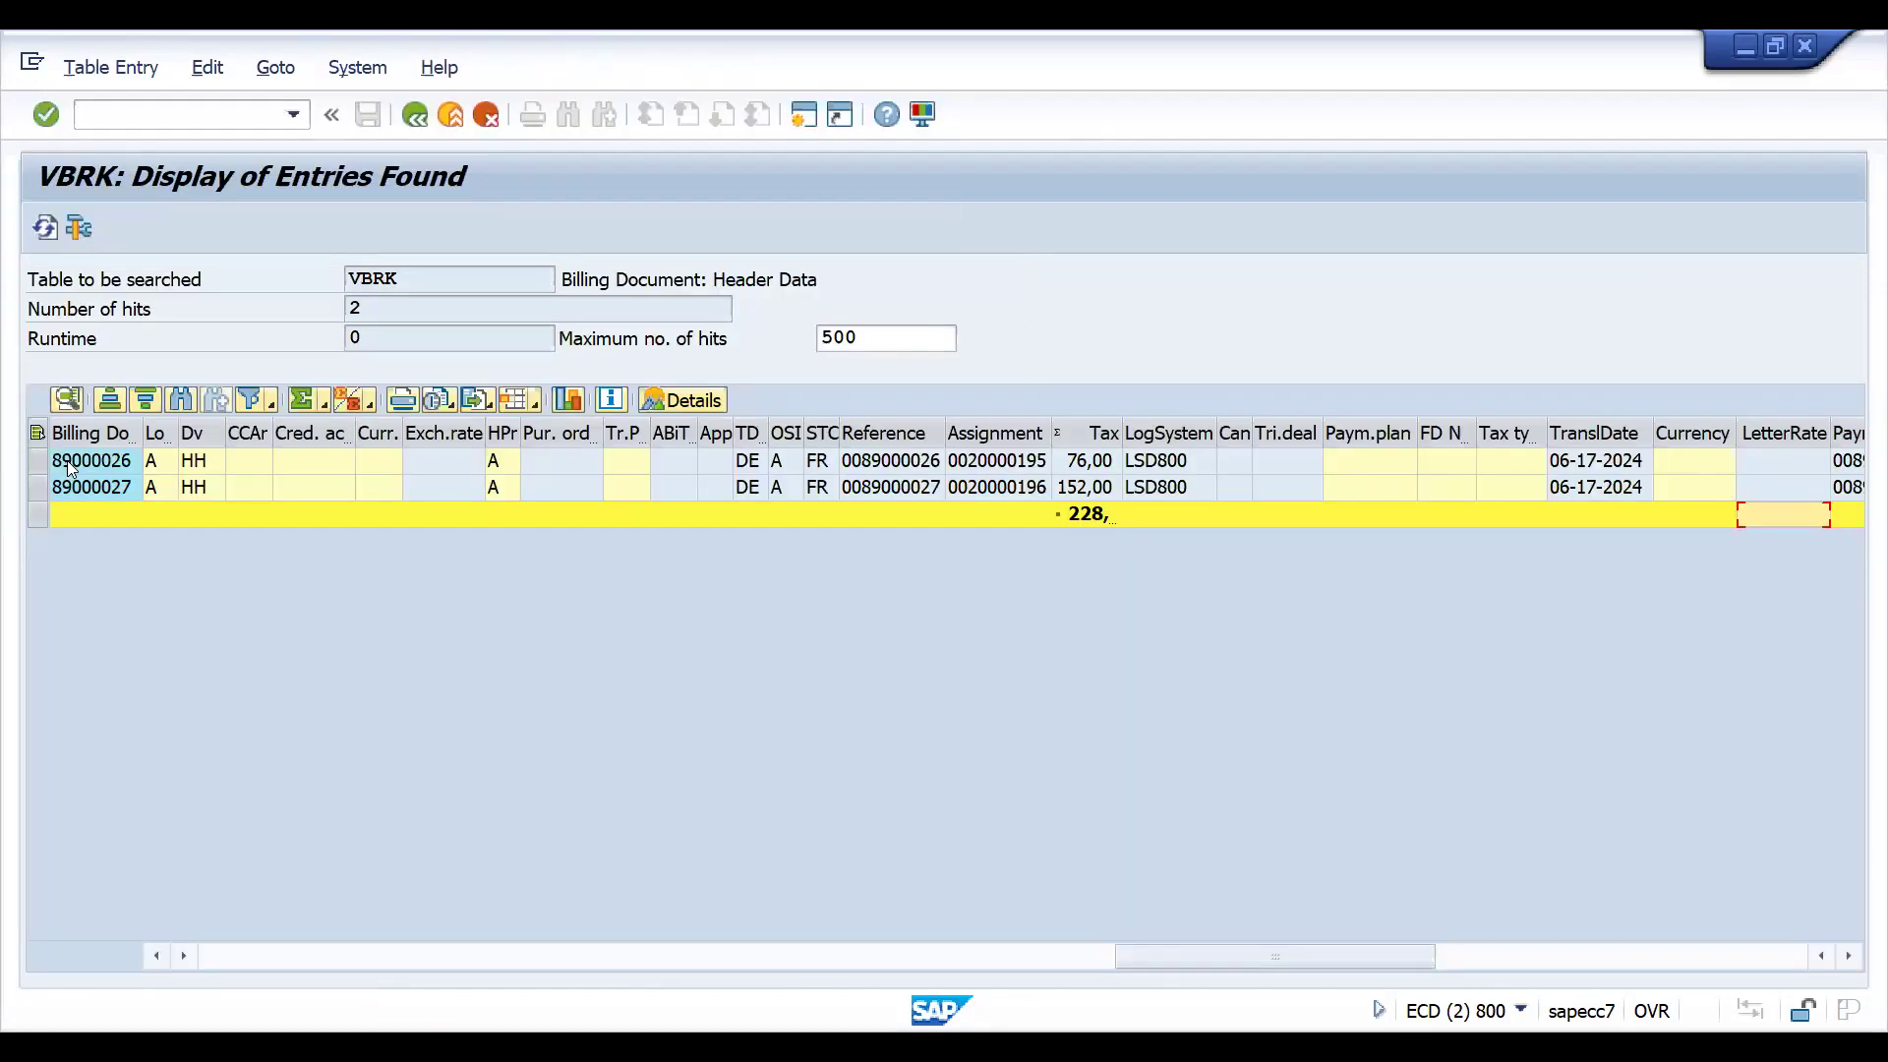
pyautogui.click(72, 462)
# Filter the VBRK table on billing documents 89000028 and 89000029 and run the lookup.
pyautogui.press('BackSpace')
pyautogui.press('BackSpace')
pyautogui.click(415, 117)
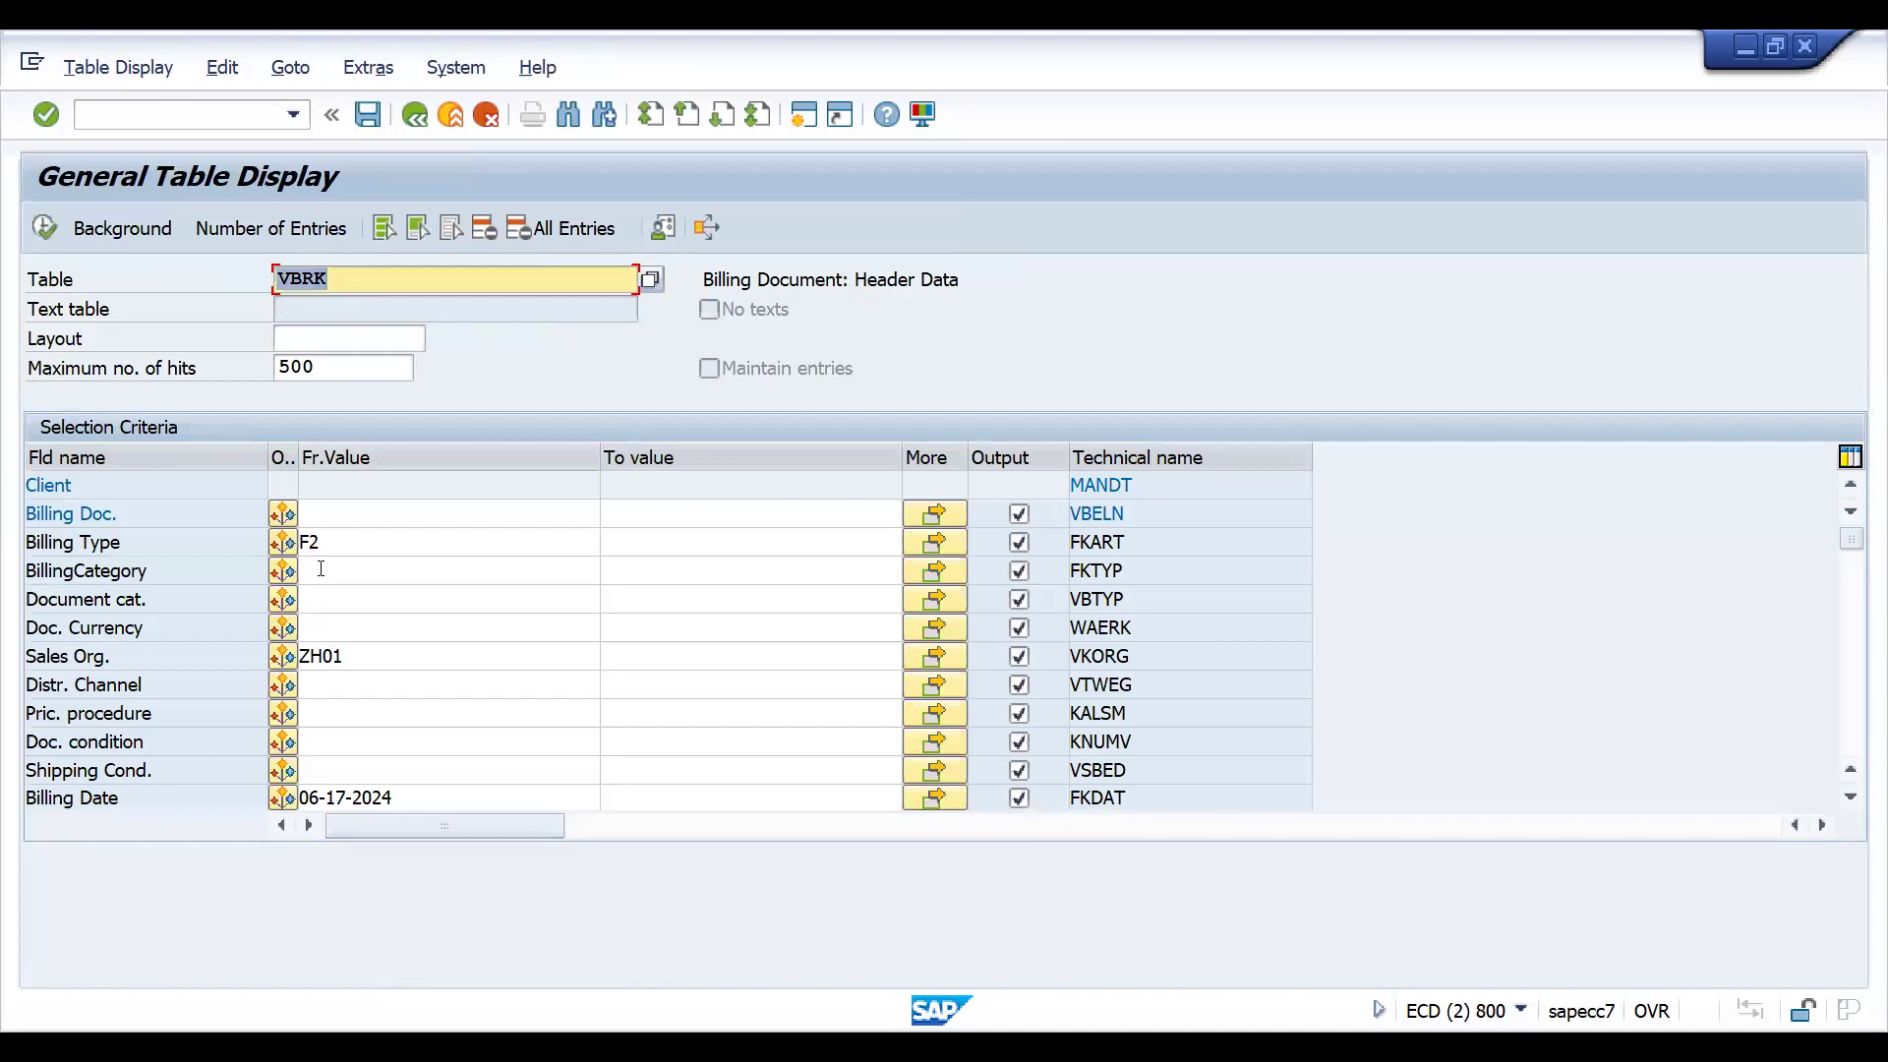
pyautogui.click(341, 513)
pyautogui.write('89000026')
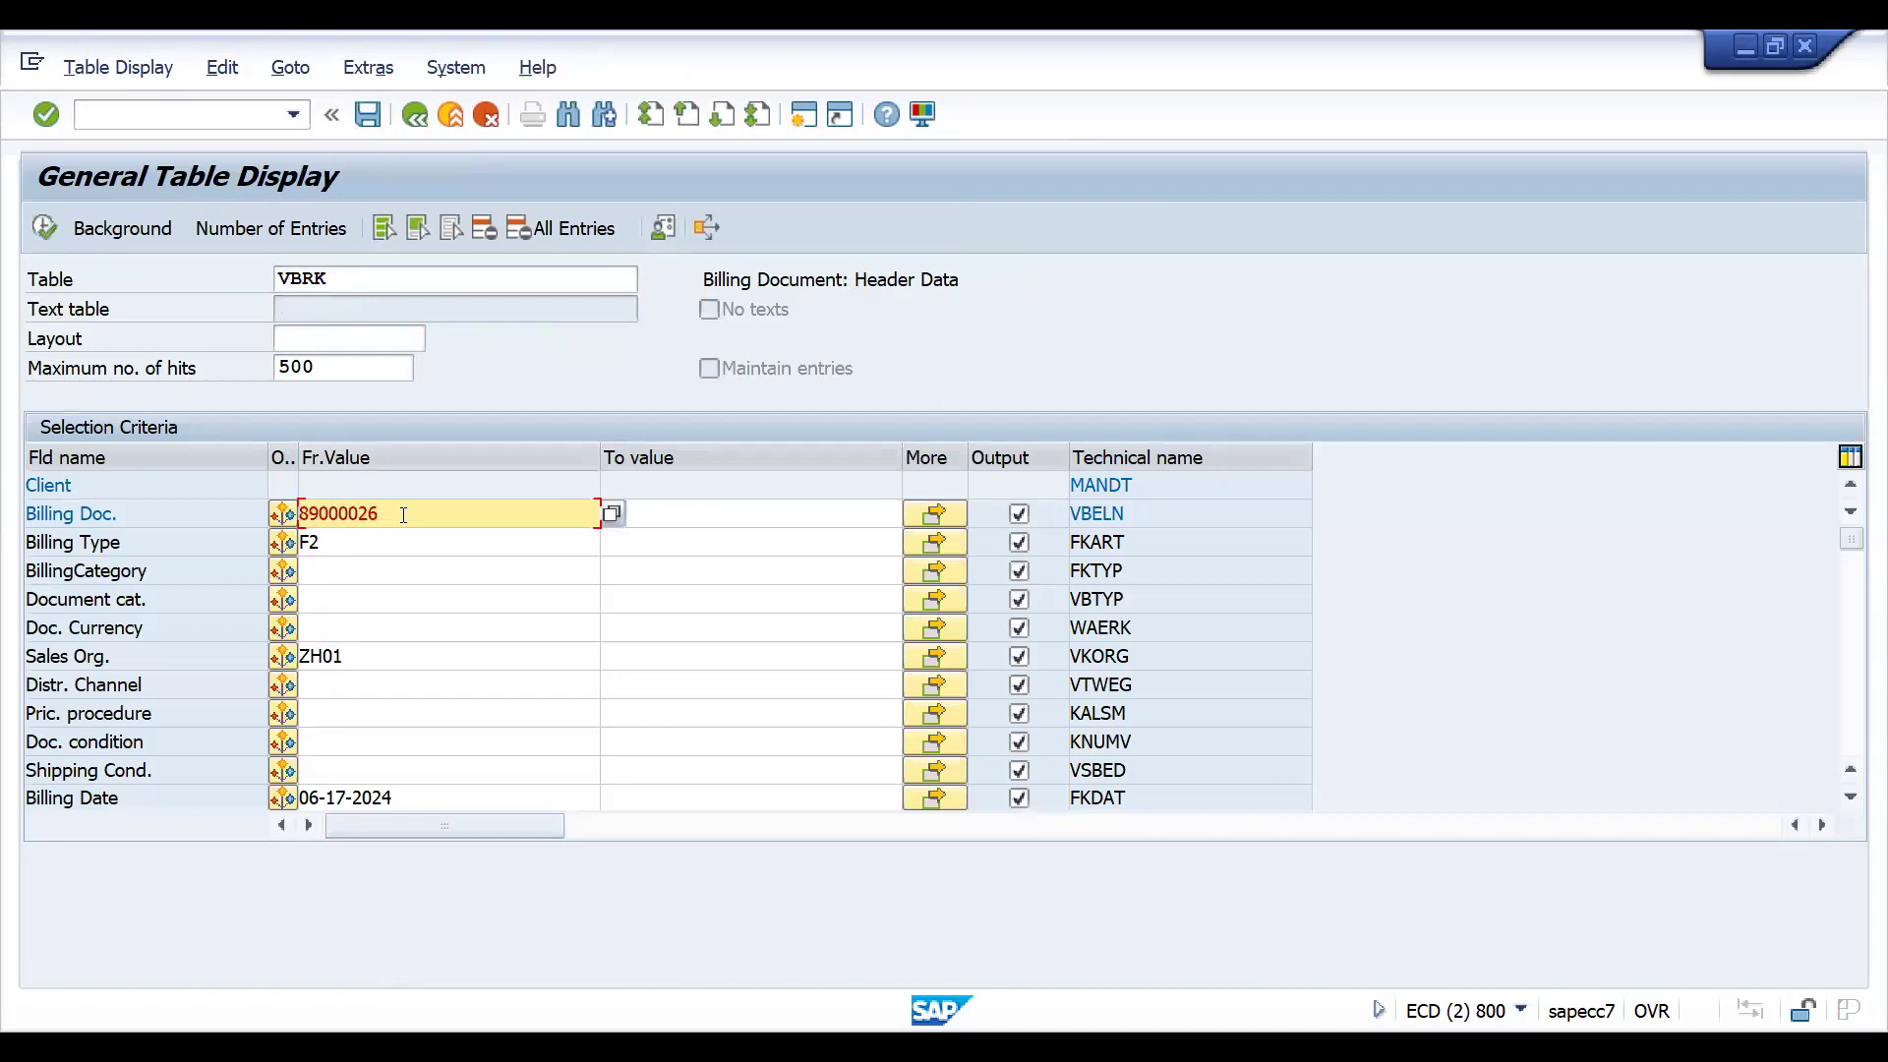
pyautogui.press('BackSpace')
pyautogui.write('8')
pyautogui.click(944, 515)
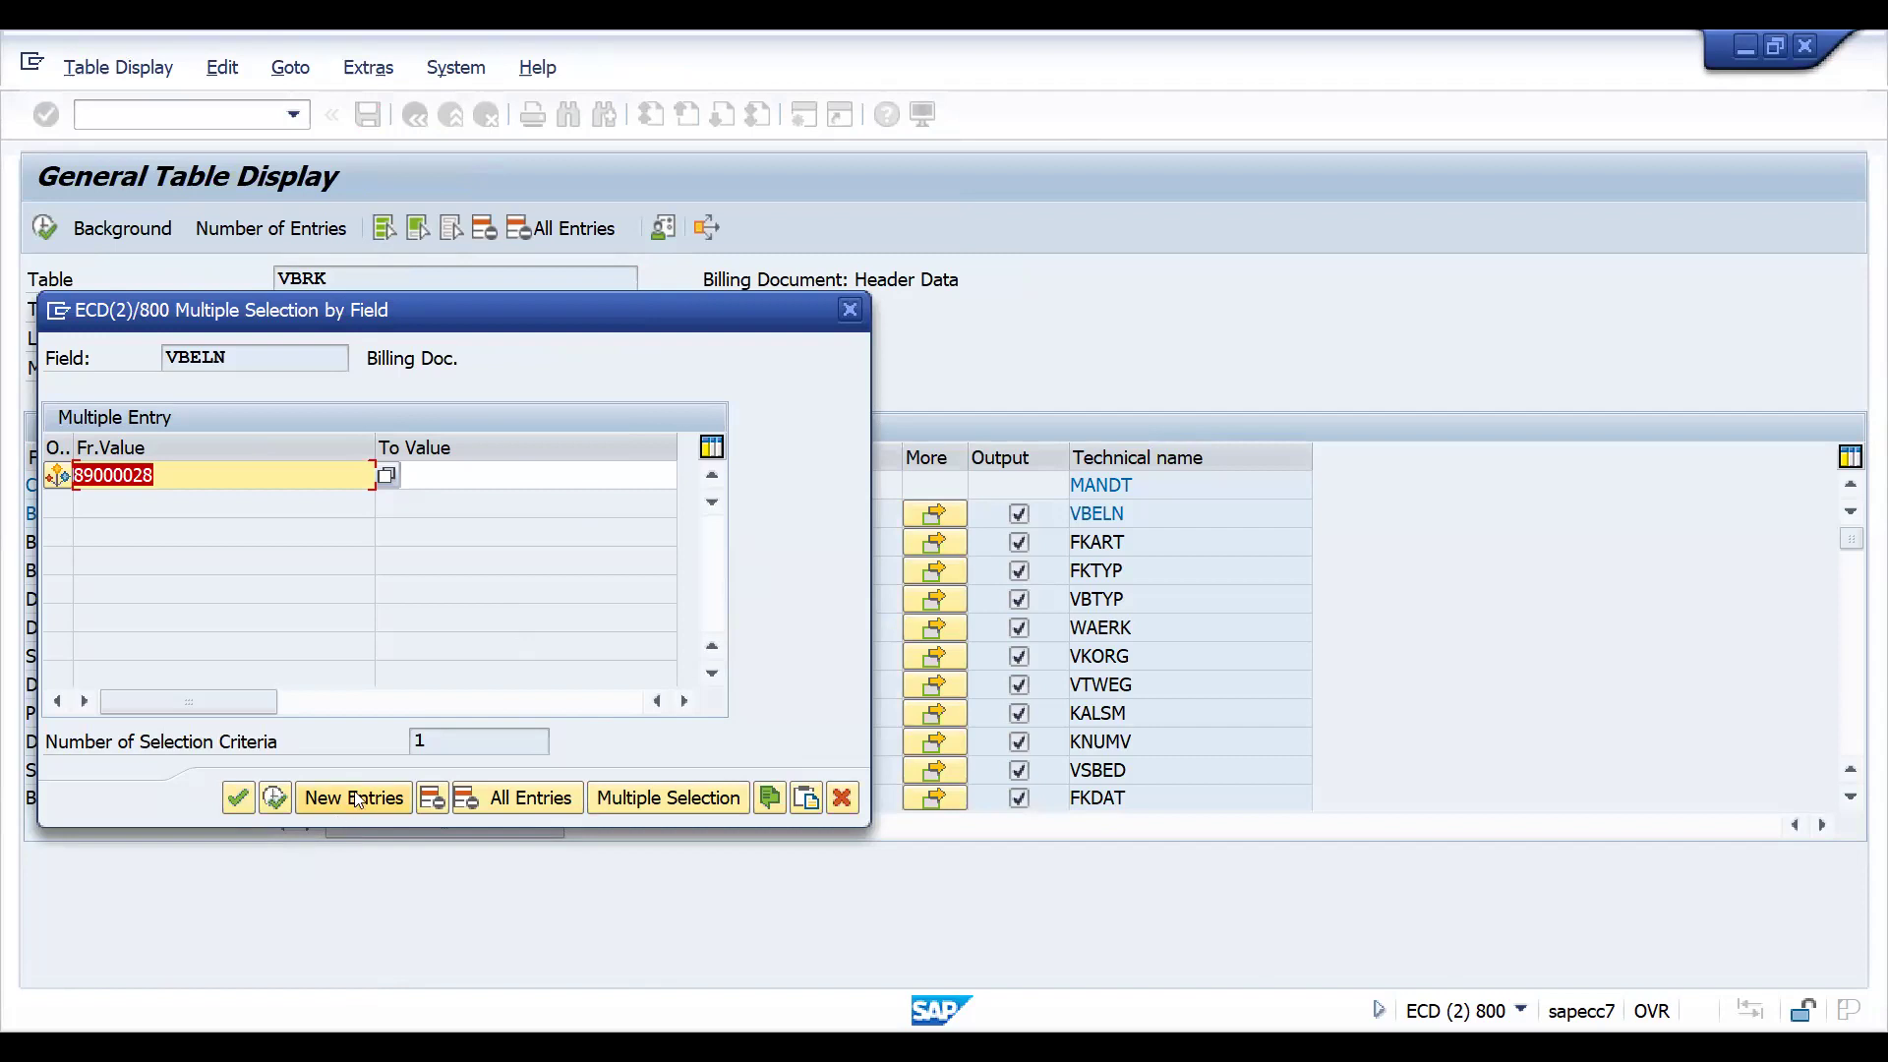
pyautogui.click(132, 511)
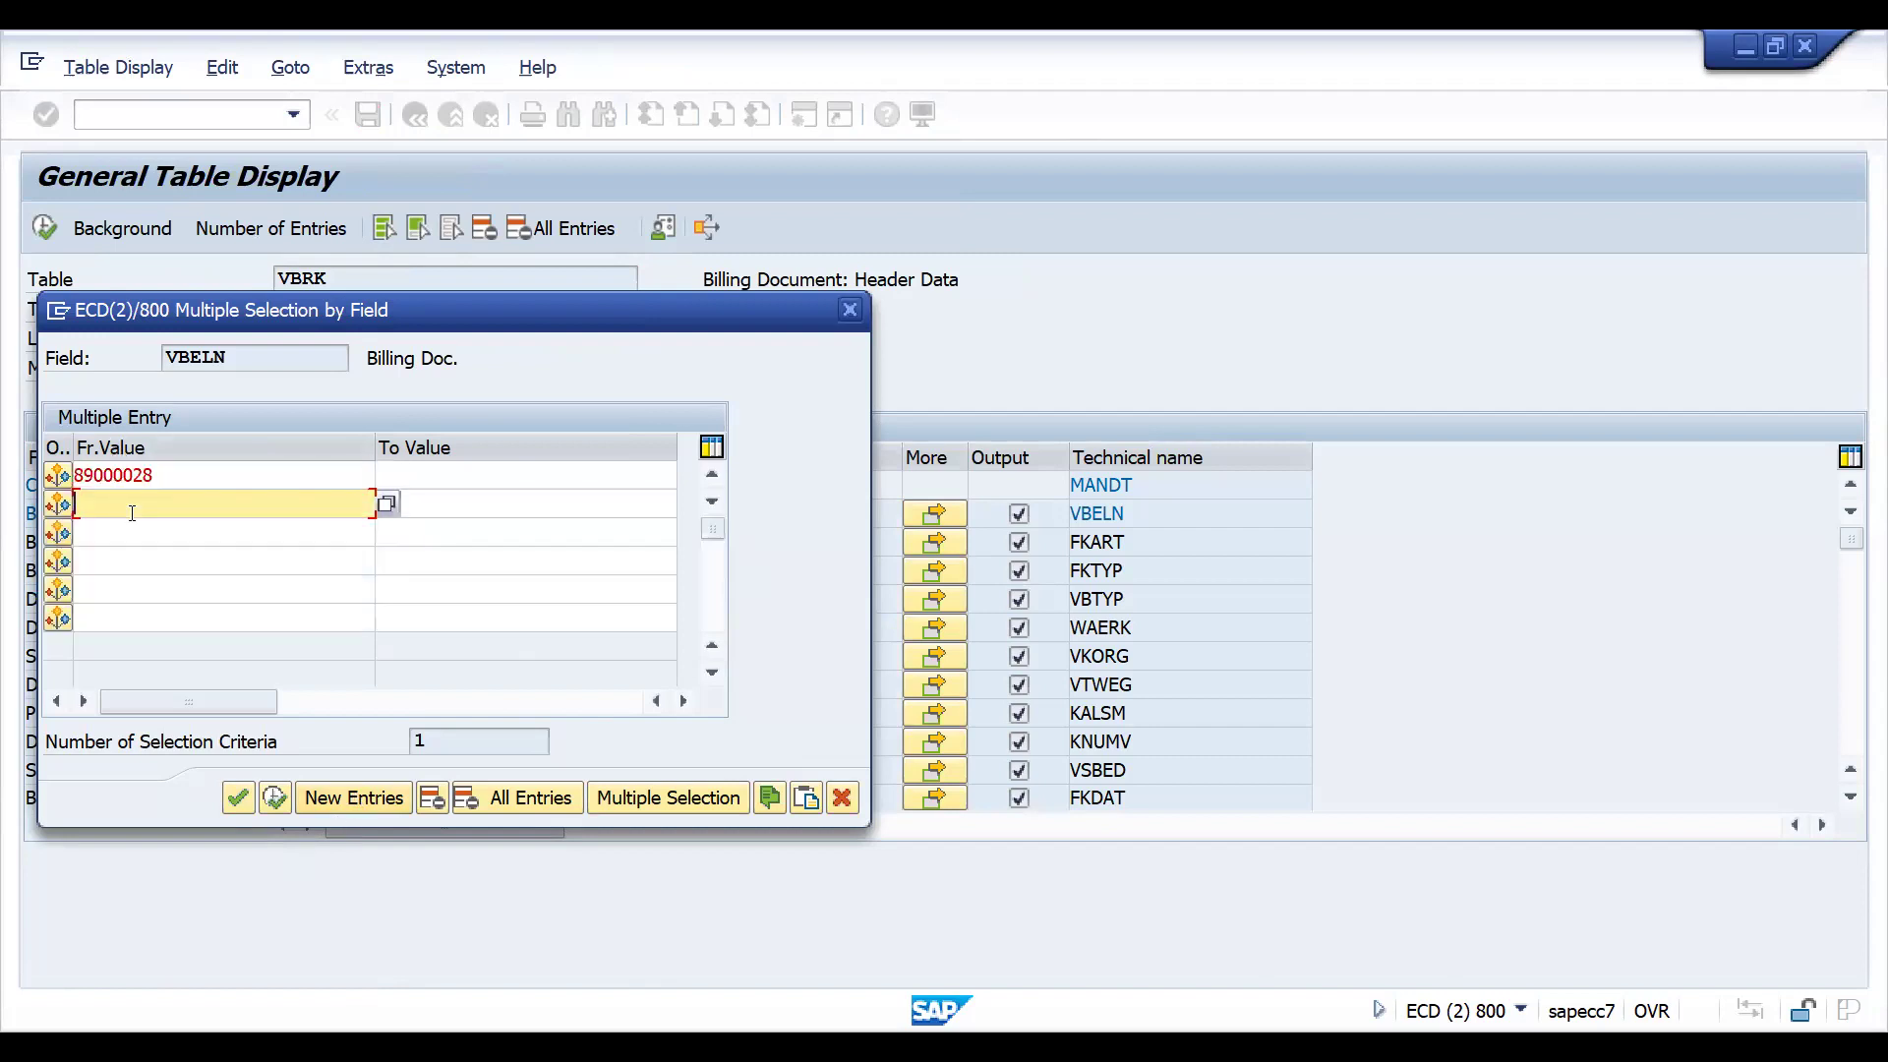
pyautogui.write('89000026')
pyautogui.write('9')
pyautogui.click(276, 809)
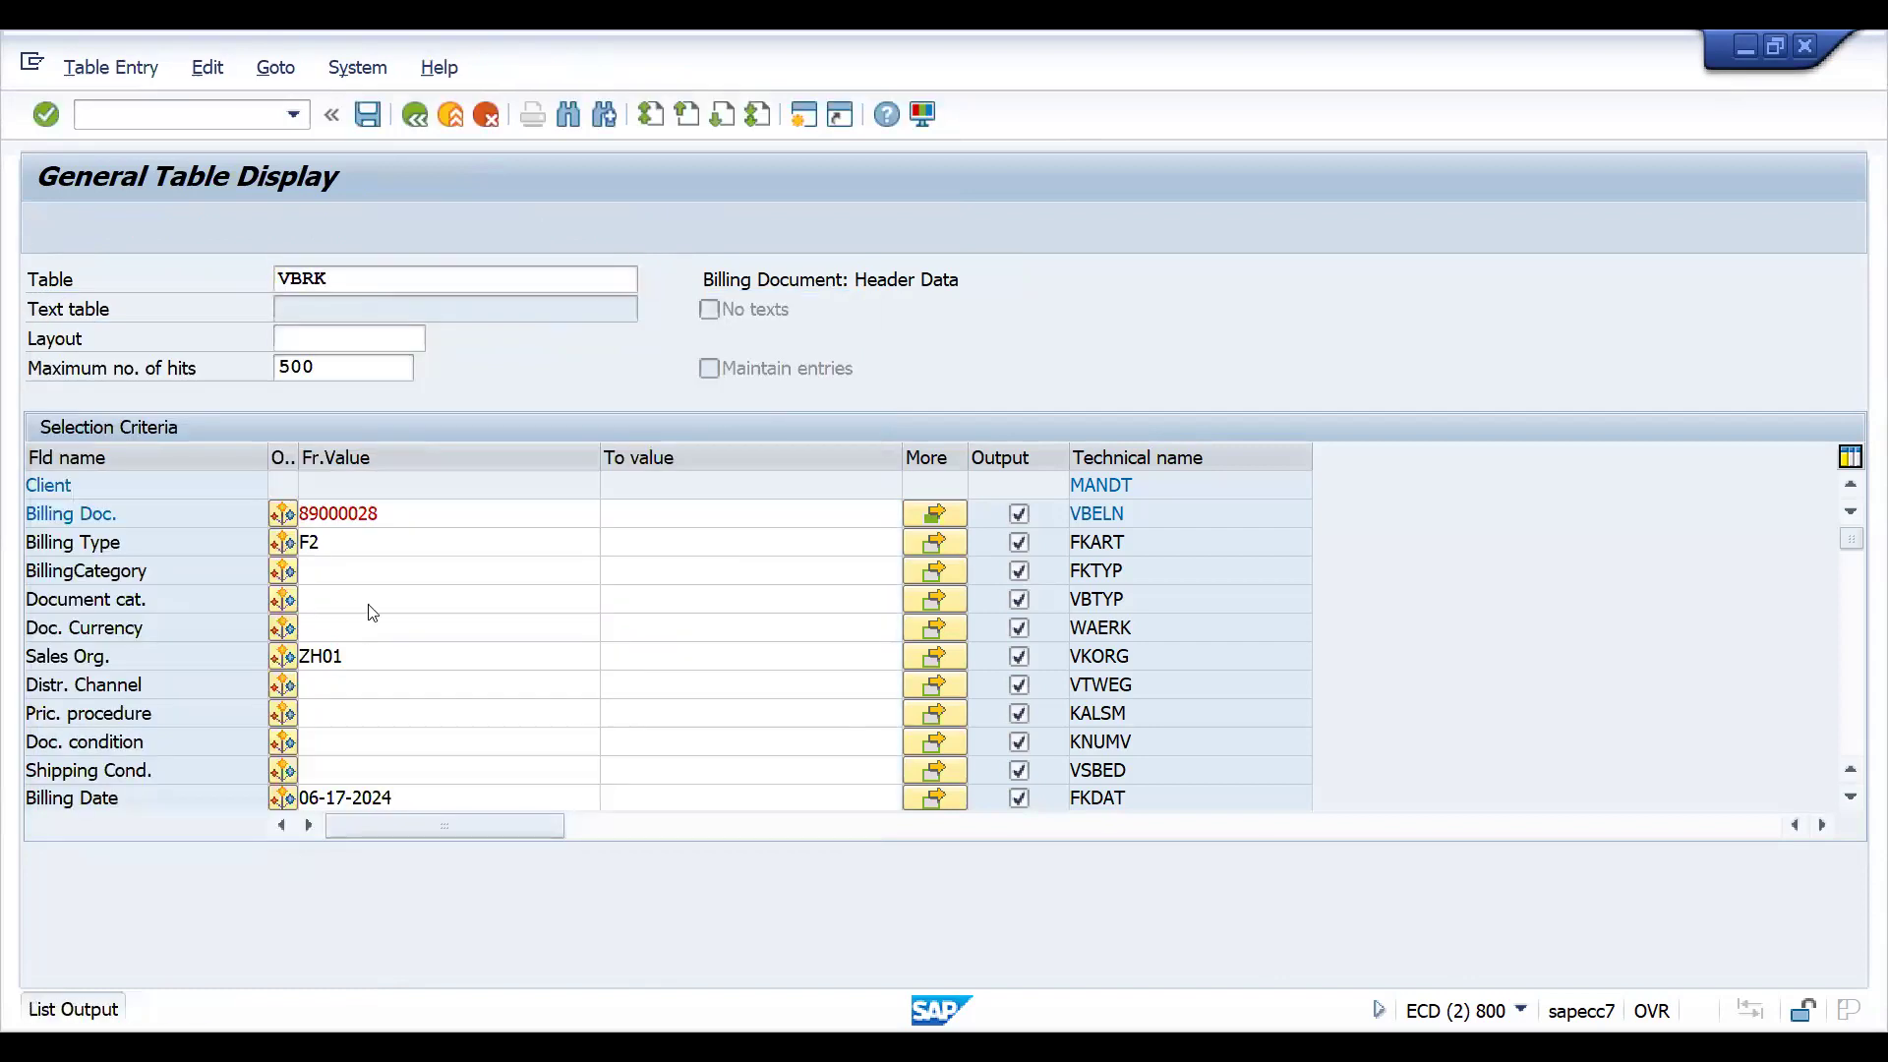
pyautogui.press('F8')
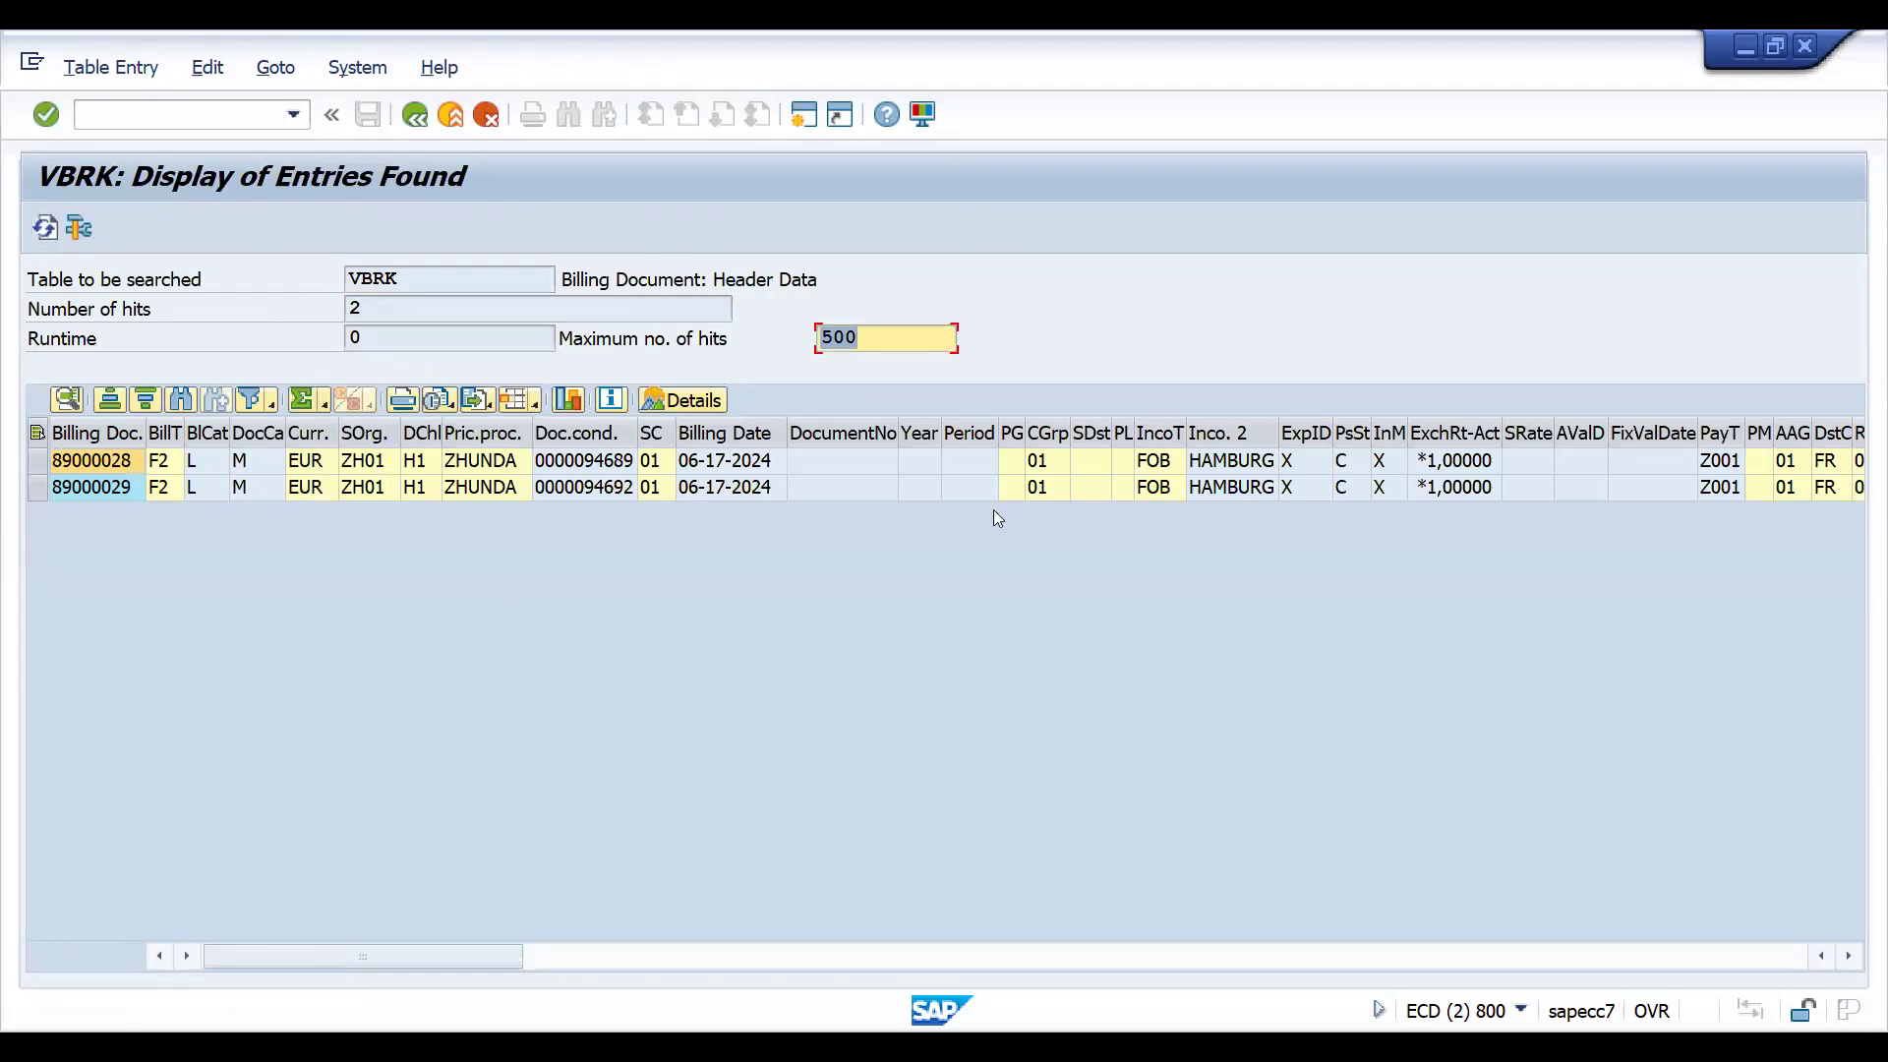
# Total the Net Value column to 1.200,00 and widen it to show the total.
pyautogui.click(1118, 472)
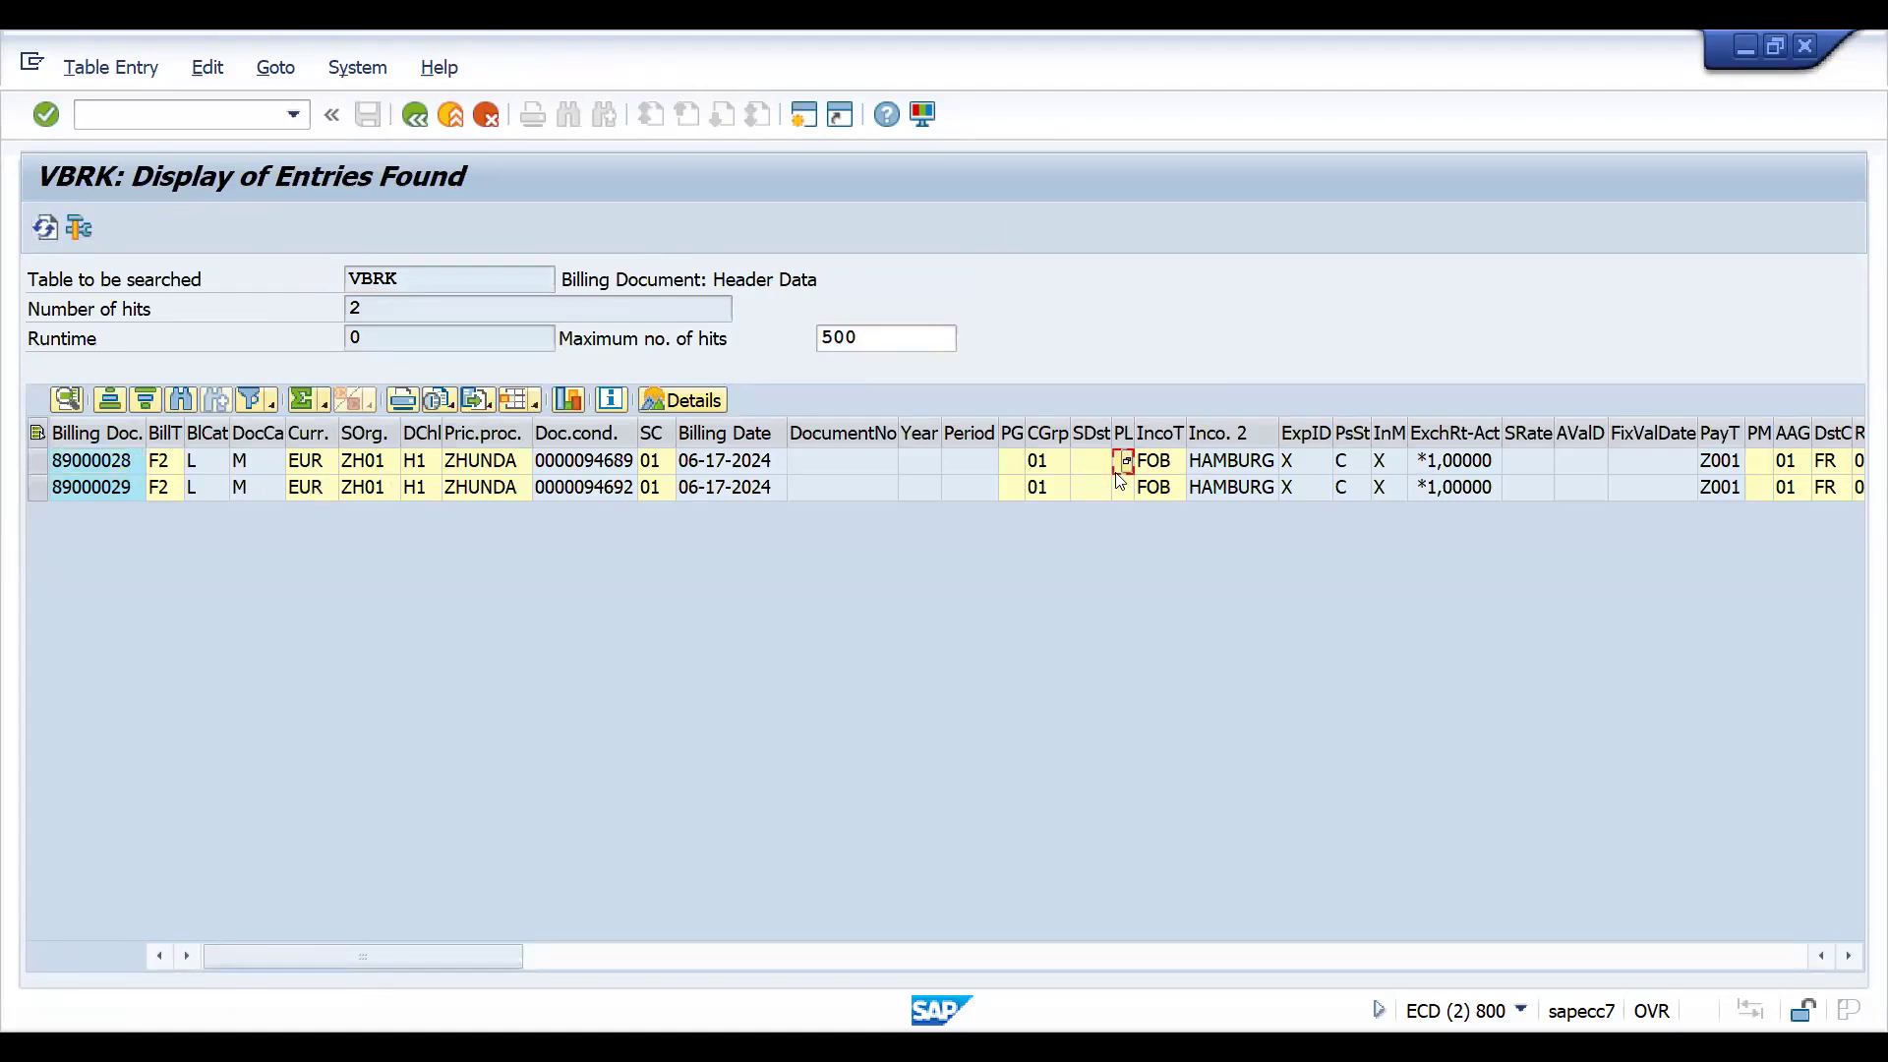
pyautogui.press('Tab')
pyautogui.press('Tab')
pyautogui.press('Tab')
pyautogui.press('Tab')
pyautogui.press('Tab')
pyautogui.press('Tab')
pyautogui.press('Tab')
pyautogui.press('Tab')
pyautogui.press('Tab')
pyautogui.press('Tab')
pyautogui.press('Tab')
pyautogui.press('Tab')
pyautogui.press('Tab')
pyautogui.press('Tab')
pyautogui.press('Tab')
pyautogui.press('Tab')
pyautogui.press('Tab')
pyautogui.press('Tab')
pyautogui.press('Tab')
pyautogui.press('Tab')
pyautogui.press('Tab')
pyautogui.press('Tab')
pyautogui.press('Tab')
pyautogui.press('Tab')
pyautogui.press('Tab')
pyautogui.press('Tab')
pyautogui.press('Tab')
pyautogui.press('Tab')
pyautogui.press('Tab')
pyautogui.press('Tab')
pyautogui.press('Tab')
pyautogui.press('Tab')
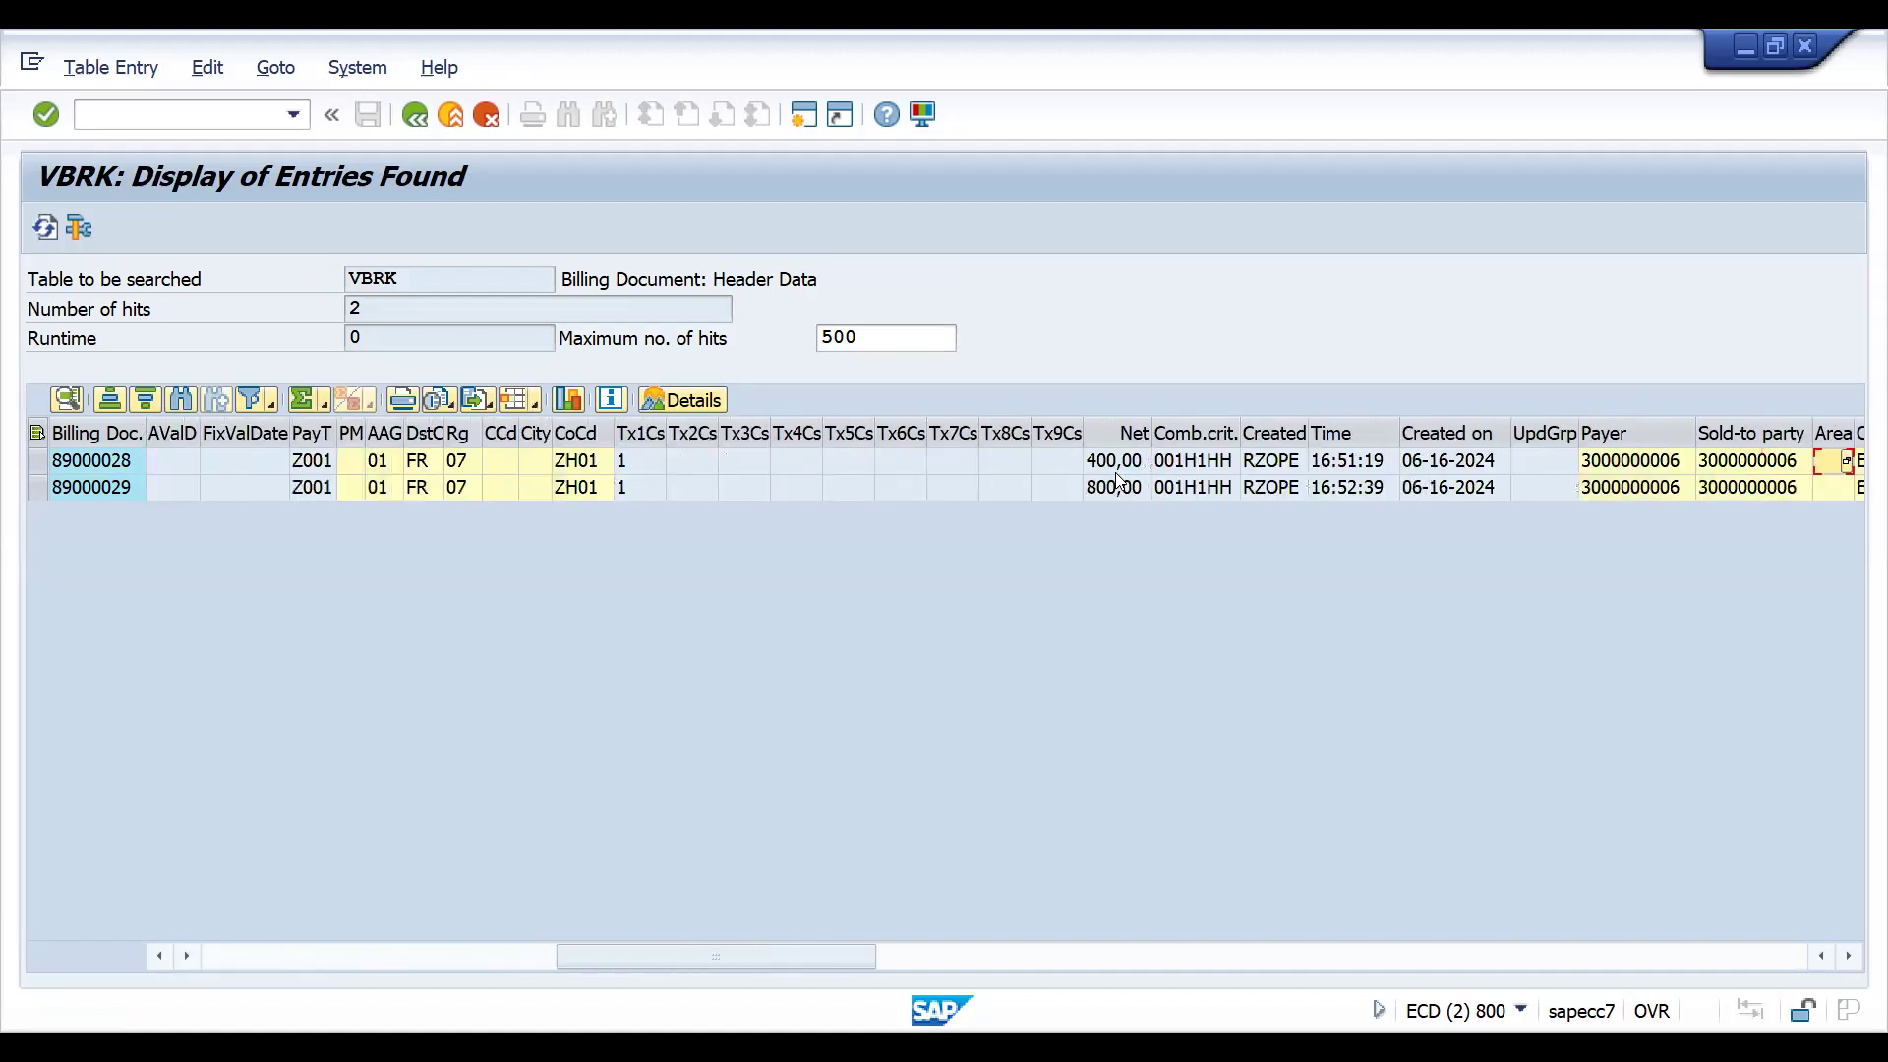
pyautogui.click(1121, 433)
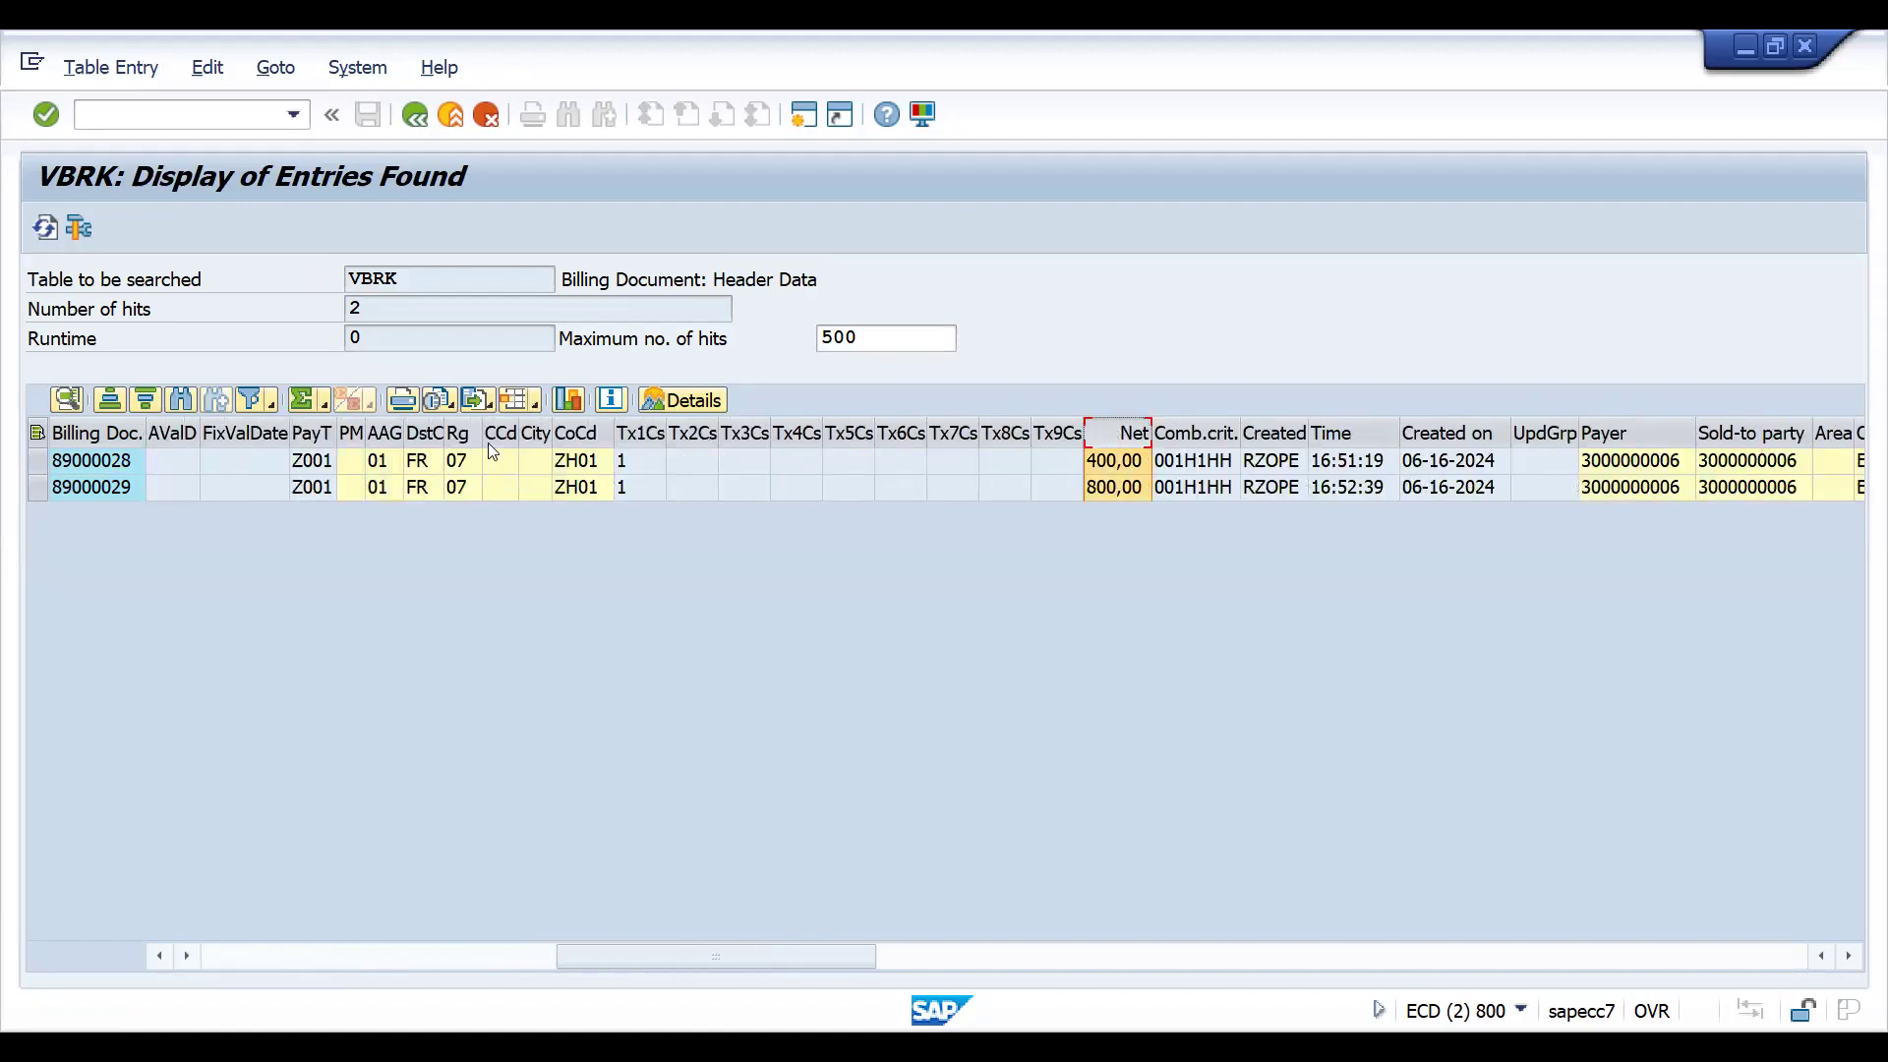
pyautogui.click(300, 399)
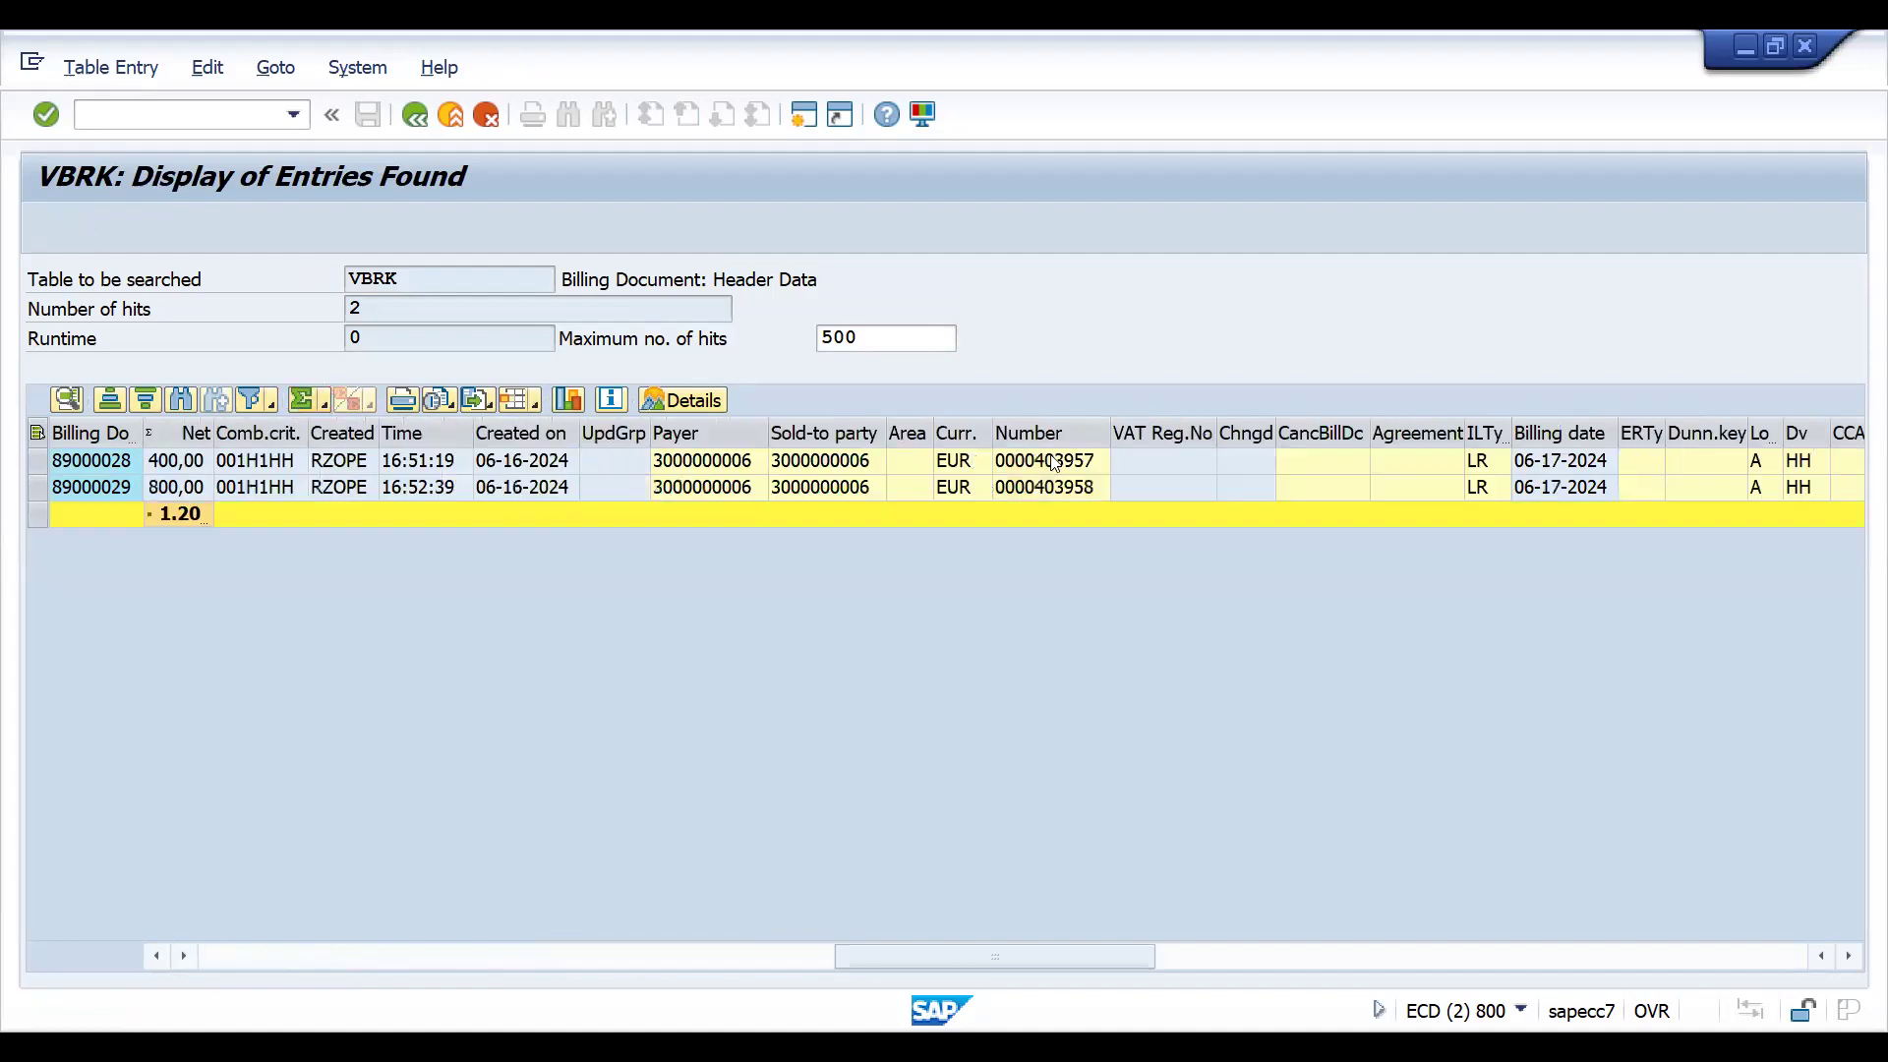
pyautogui.click(1134, 464)
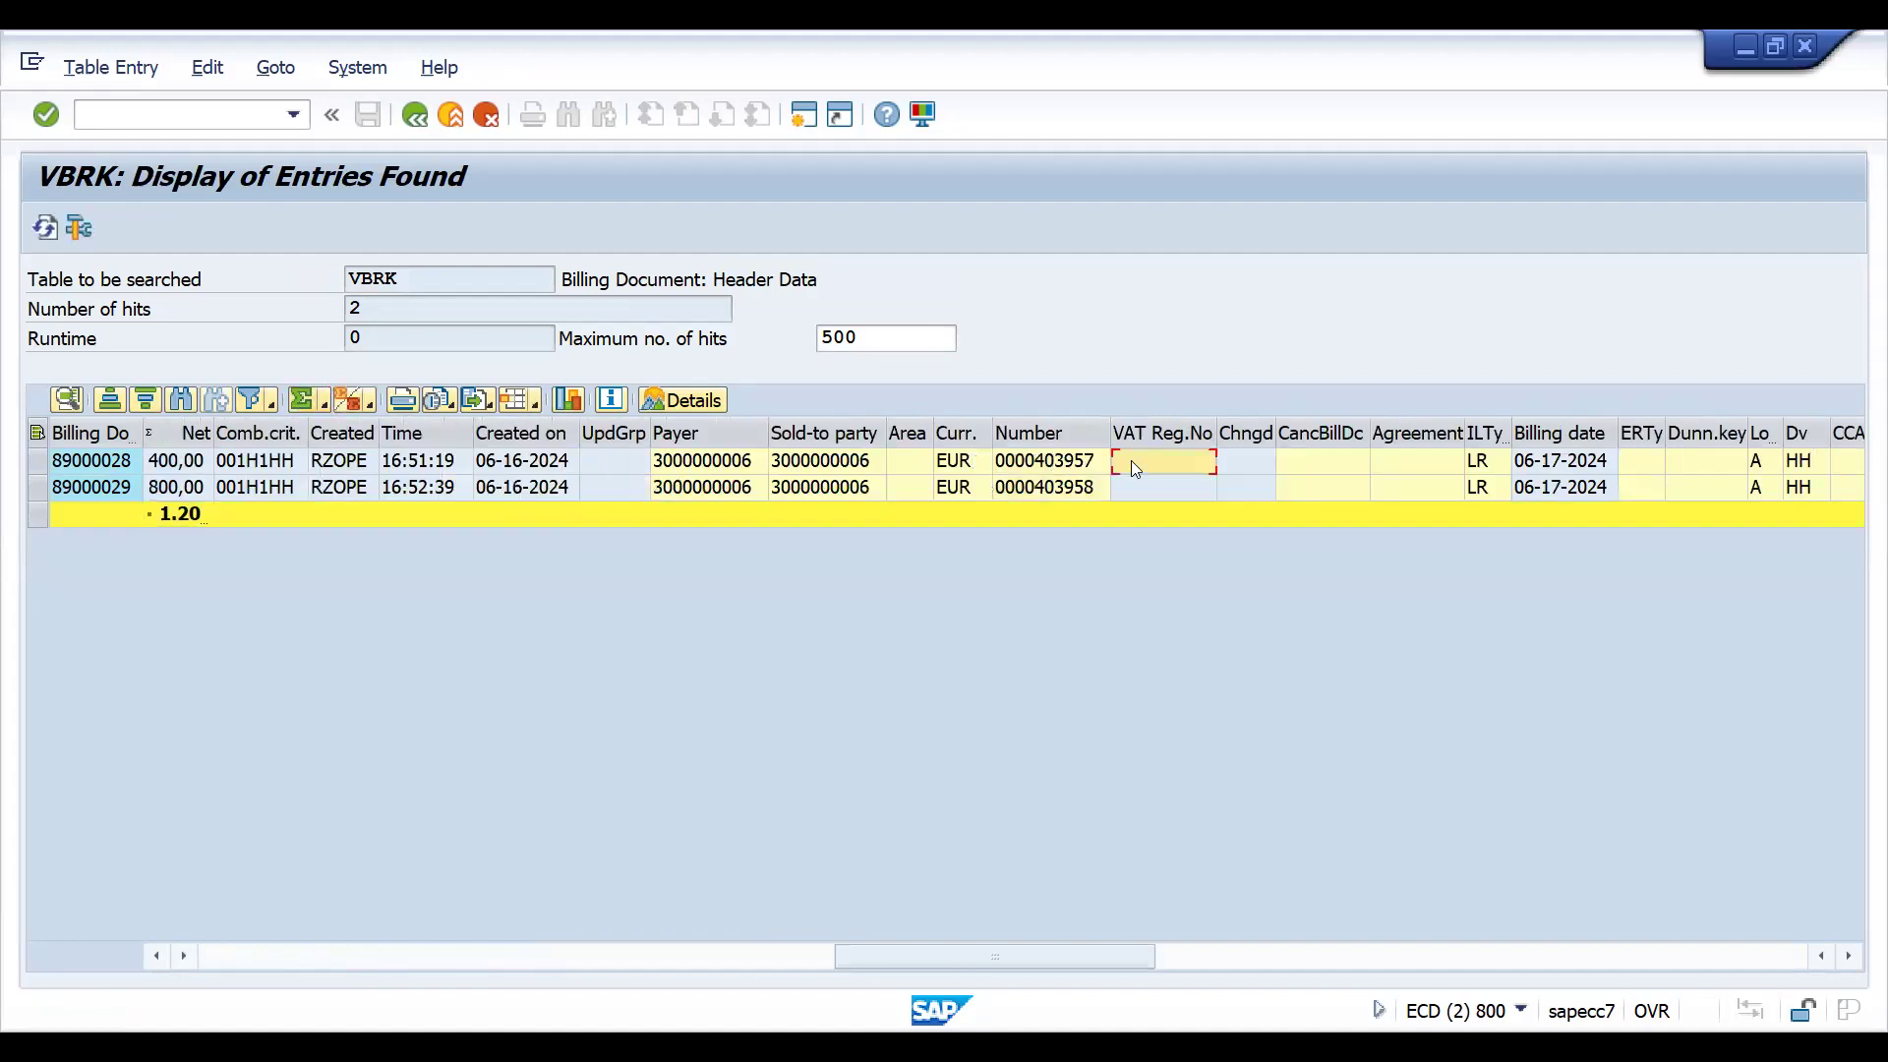
pyautogui.doubleClick(214, 433)
pyautogui.click(529, 466)
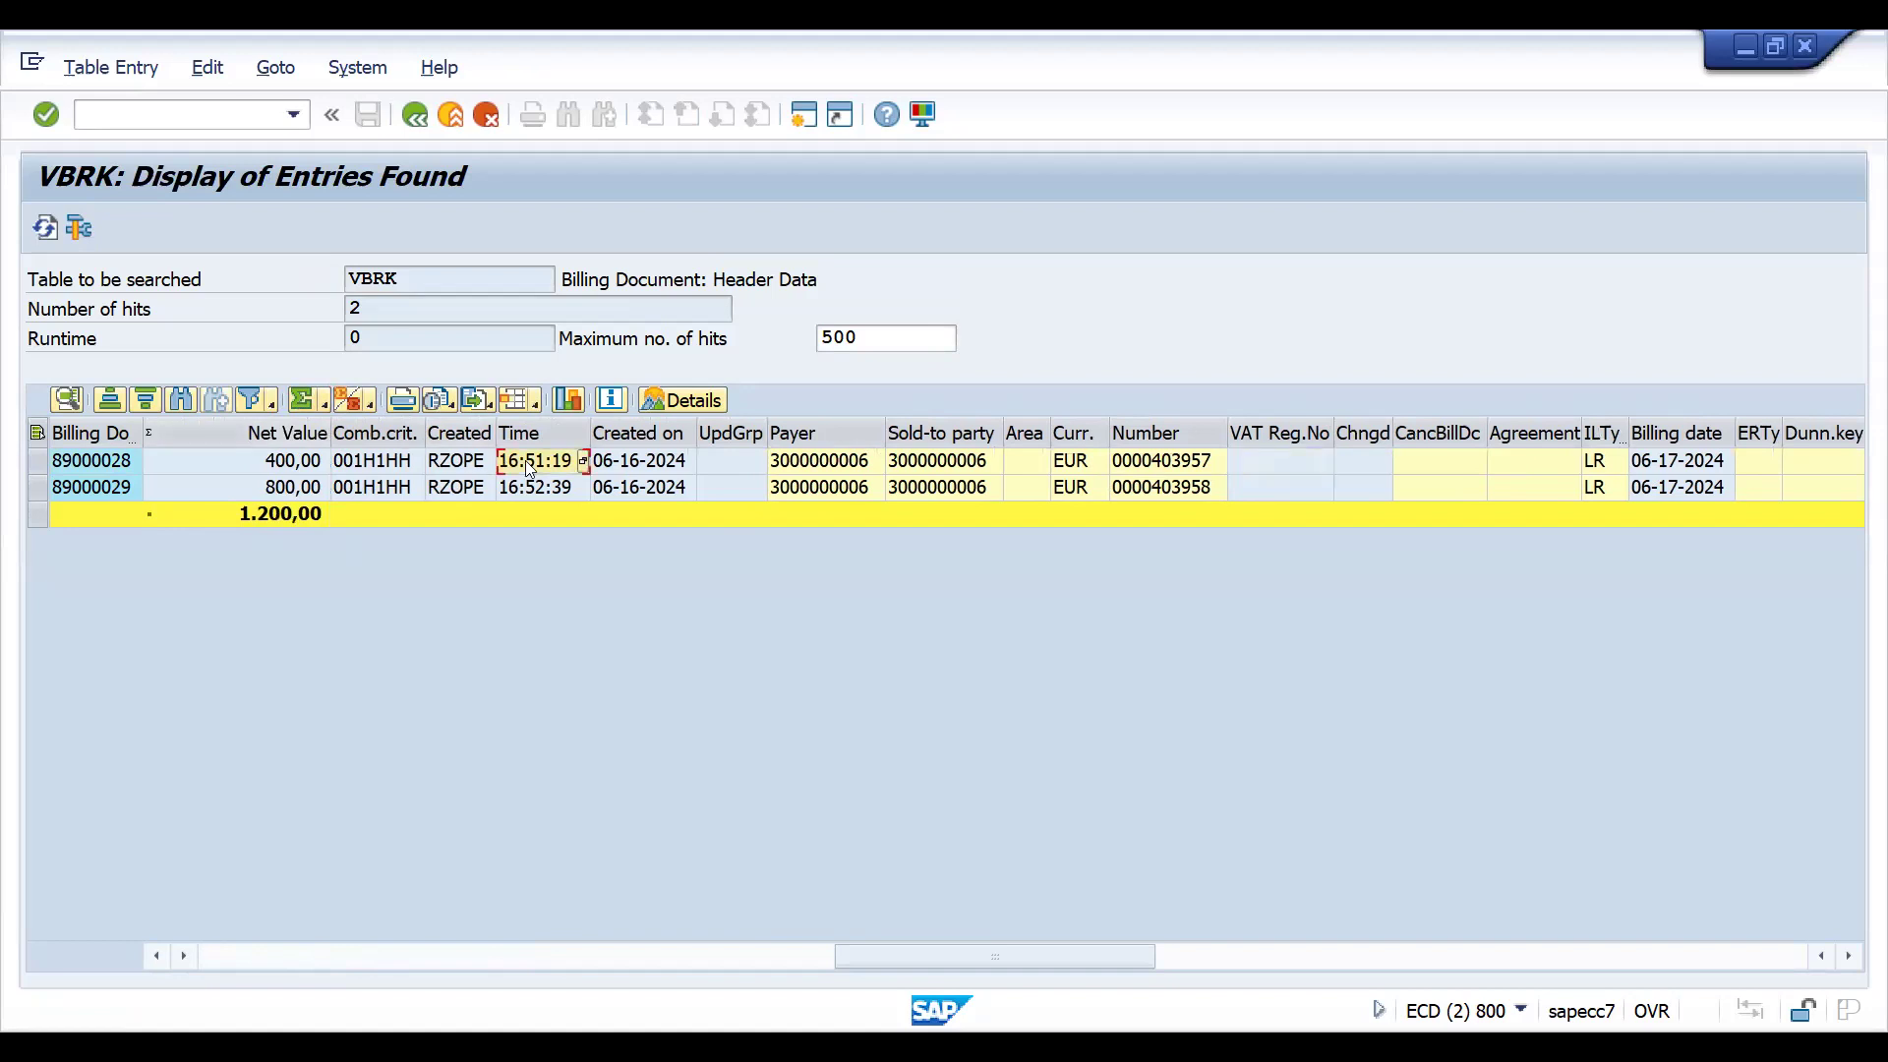
pyautogui.press('Right')
pyautogui.press('Right')
pyautogui.press('Right')
pyautogui.press('Right')
pyautogui.press('Right')
pyautogui.press('Right')
pyautogui.press('Right')
pyautogui.press('Right')
pyautogui.press('Right')
pyautogui.press('Right')
pyautogui.press('Right')
pyautogui.press('Right')
pyautogui.press('Right')
pyautogui.press('Right')
pyautogui.press('Right')
pyautogui.press('Right')
pyautogui.press('Right')
pyautogui.press('Right')
pyautogui.press('Right')
pyautogui.press('Right')
pyautogui.press('Right')
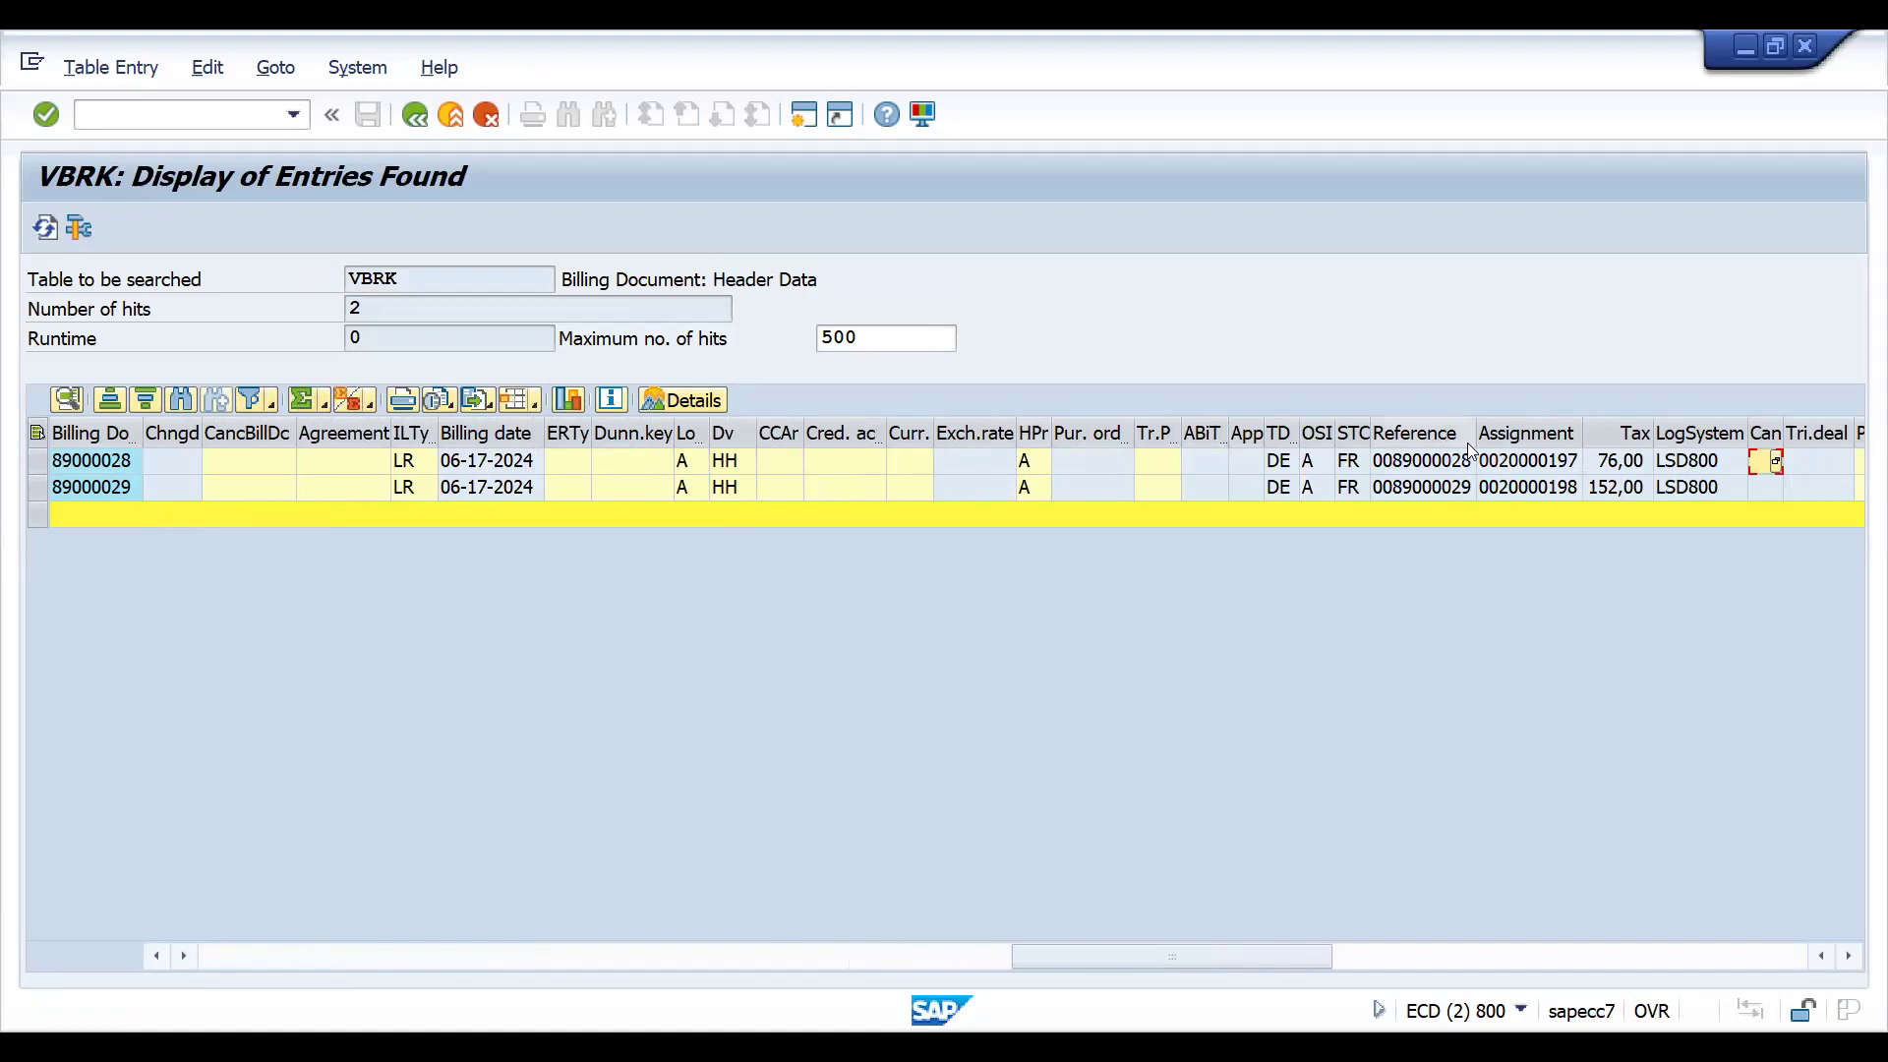
# Total the Tax column to 228,00 and widen it to read the total.
pyautogui.click(1622, 433)
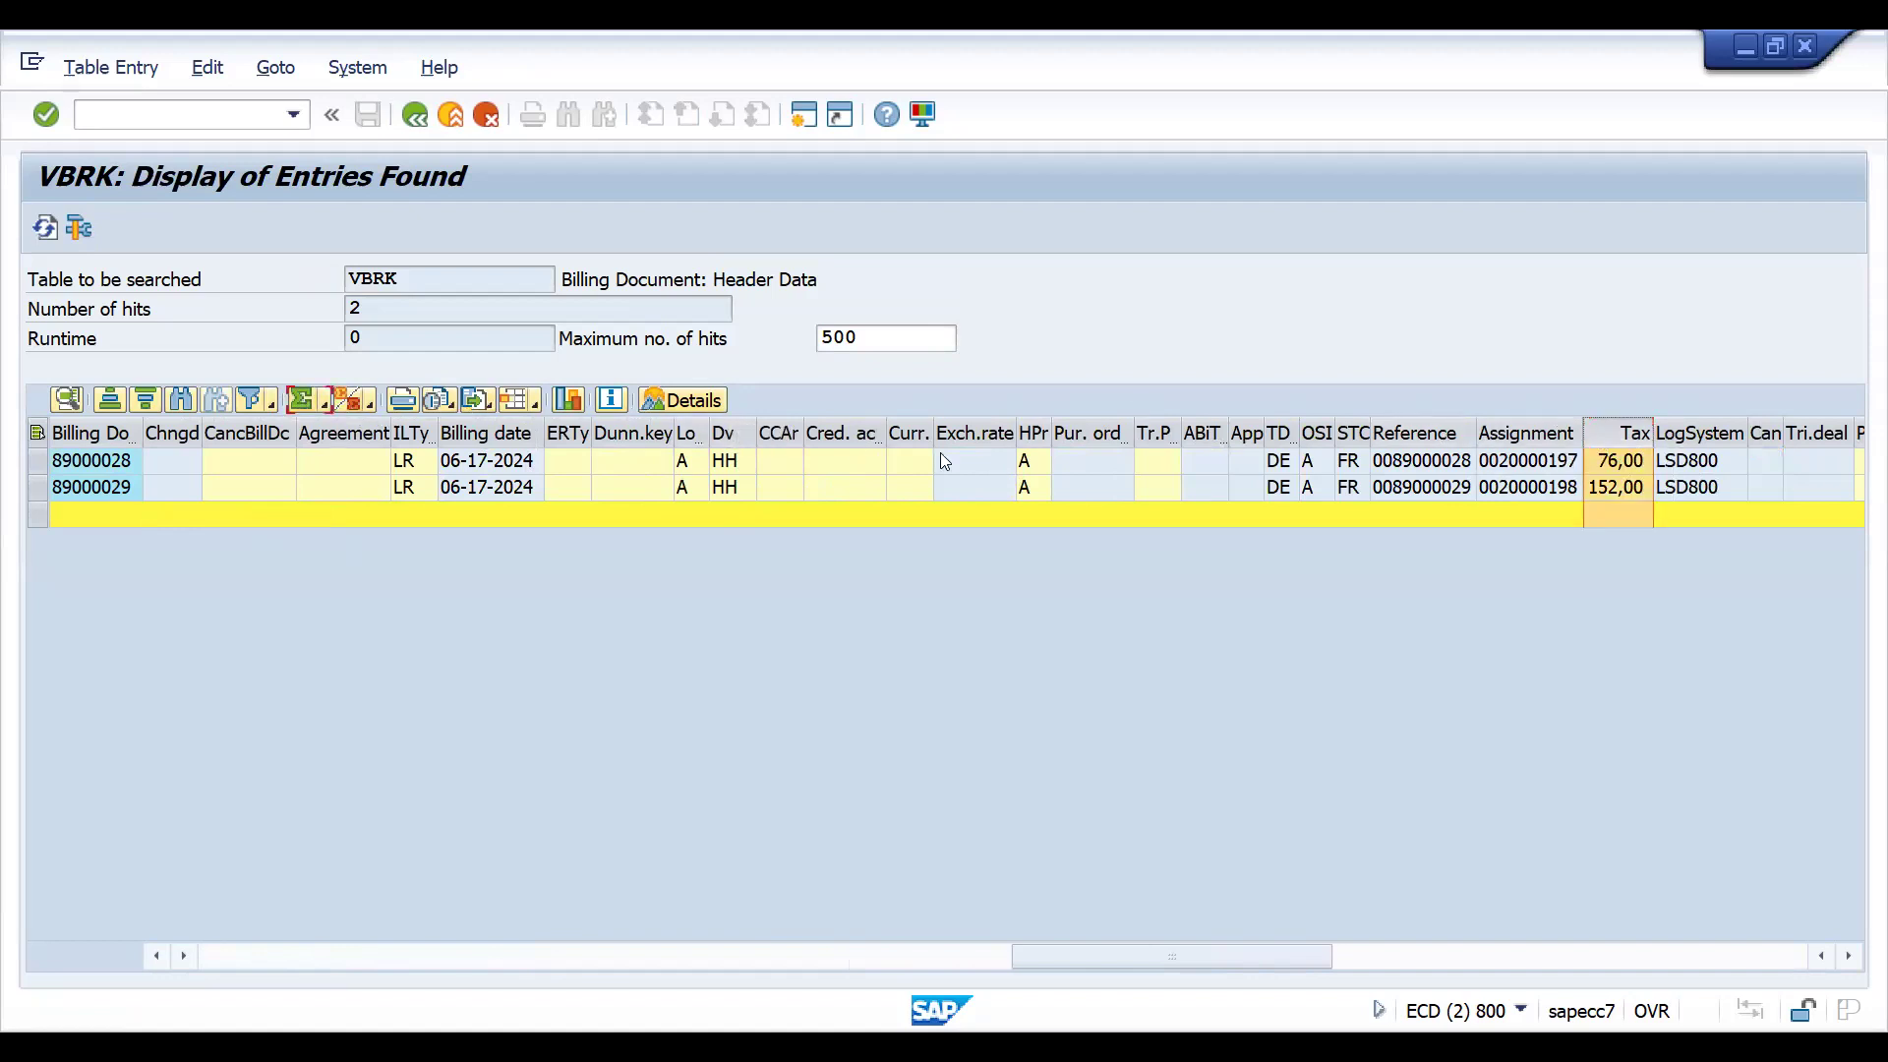
pyautogui.click(1192, 521)
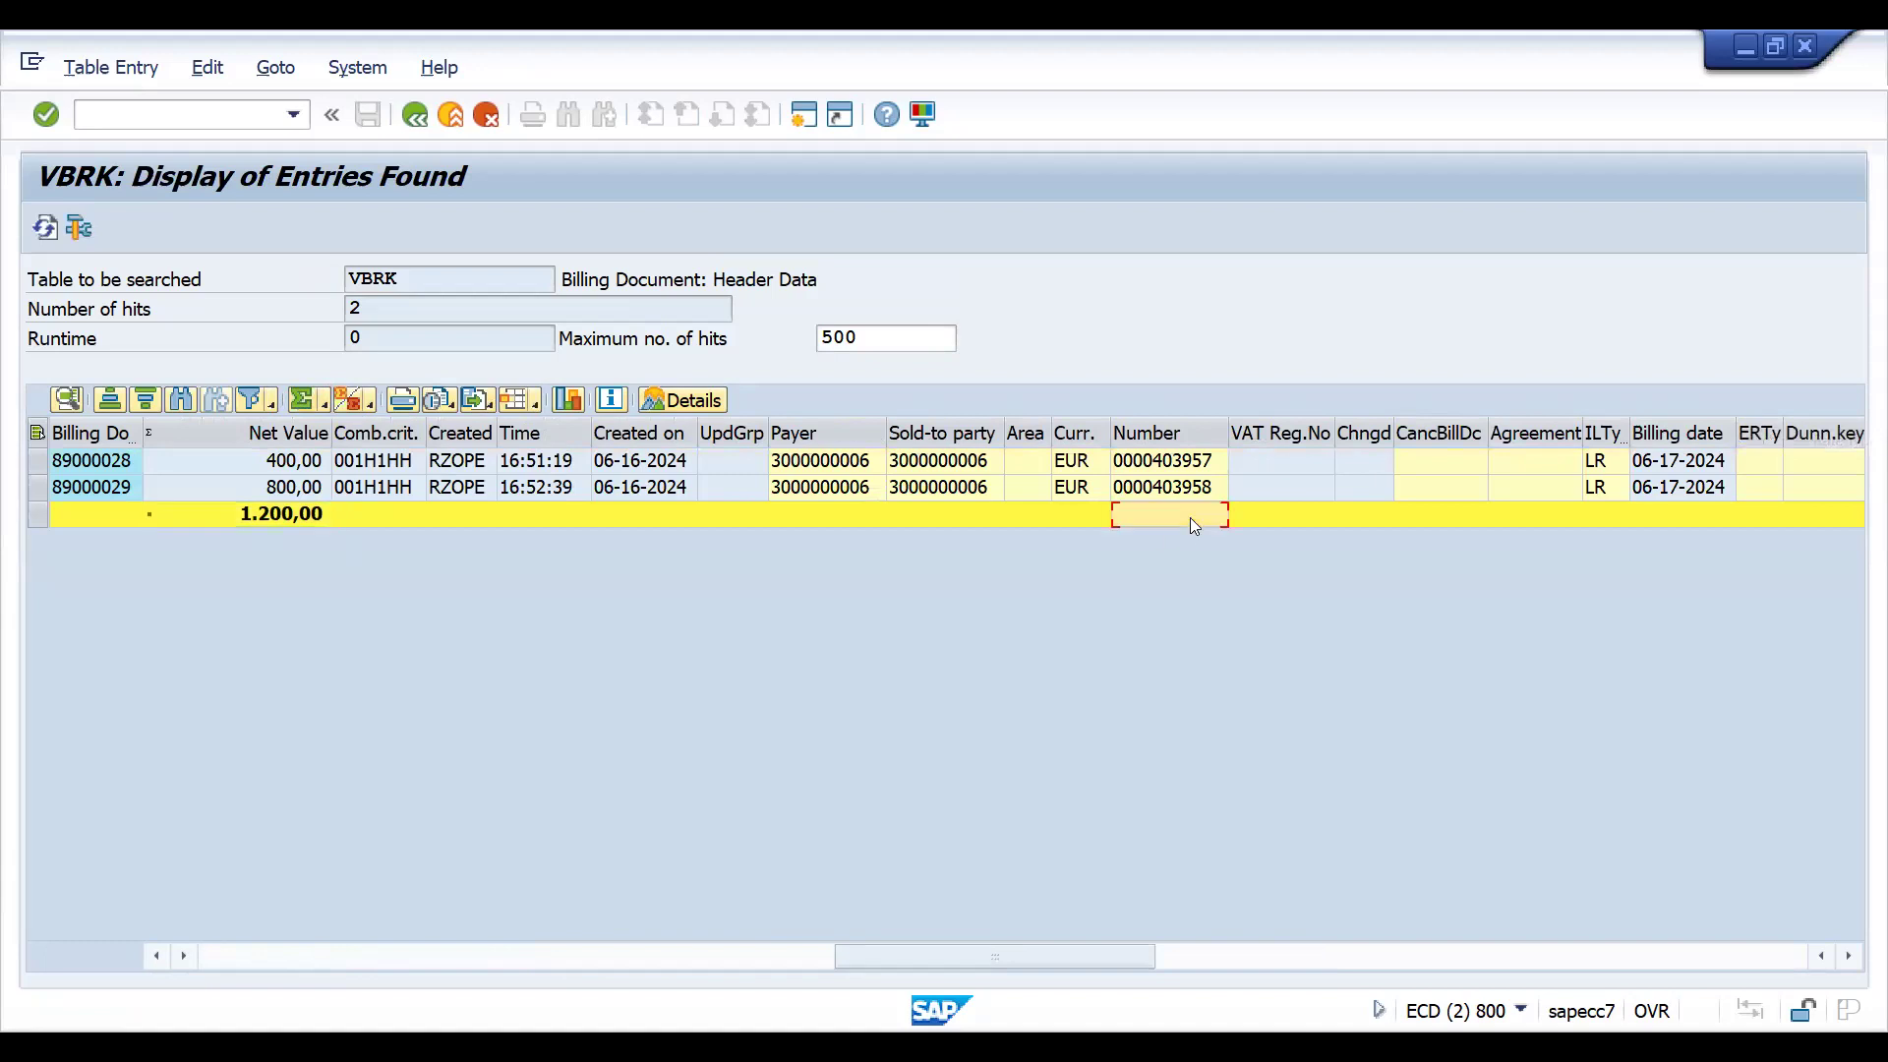
pyautogui.hscroll(5, 1190, 517)
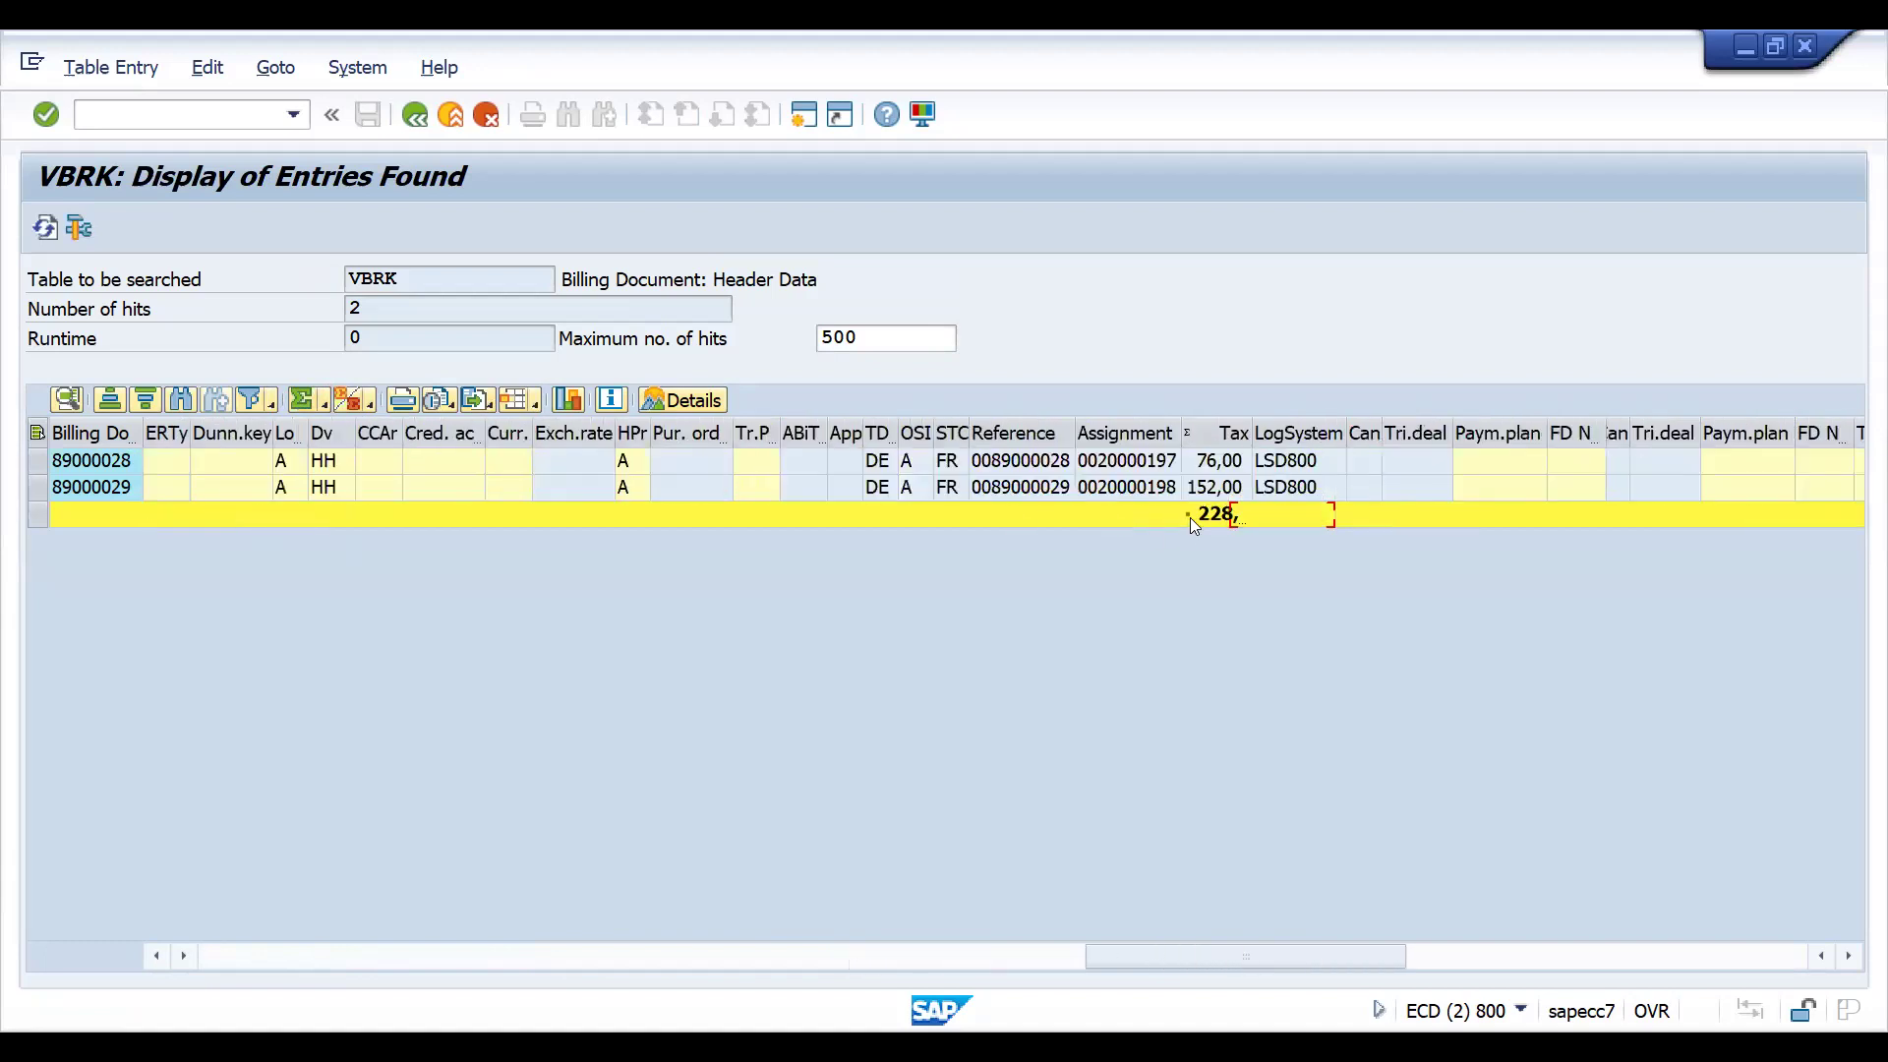
pyautogui.hscroll(5, 1190, 517)
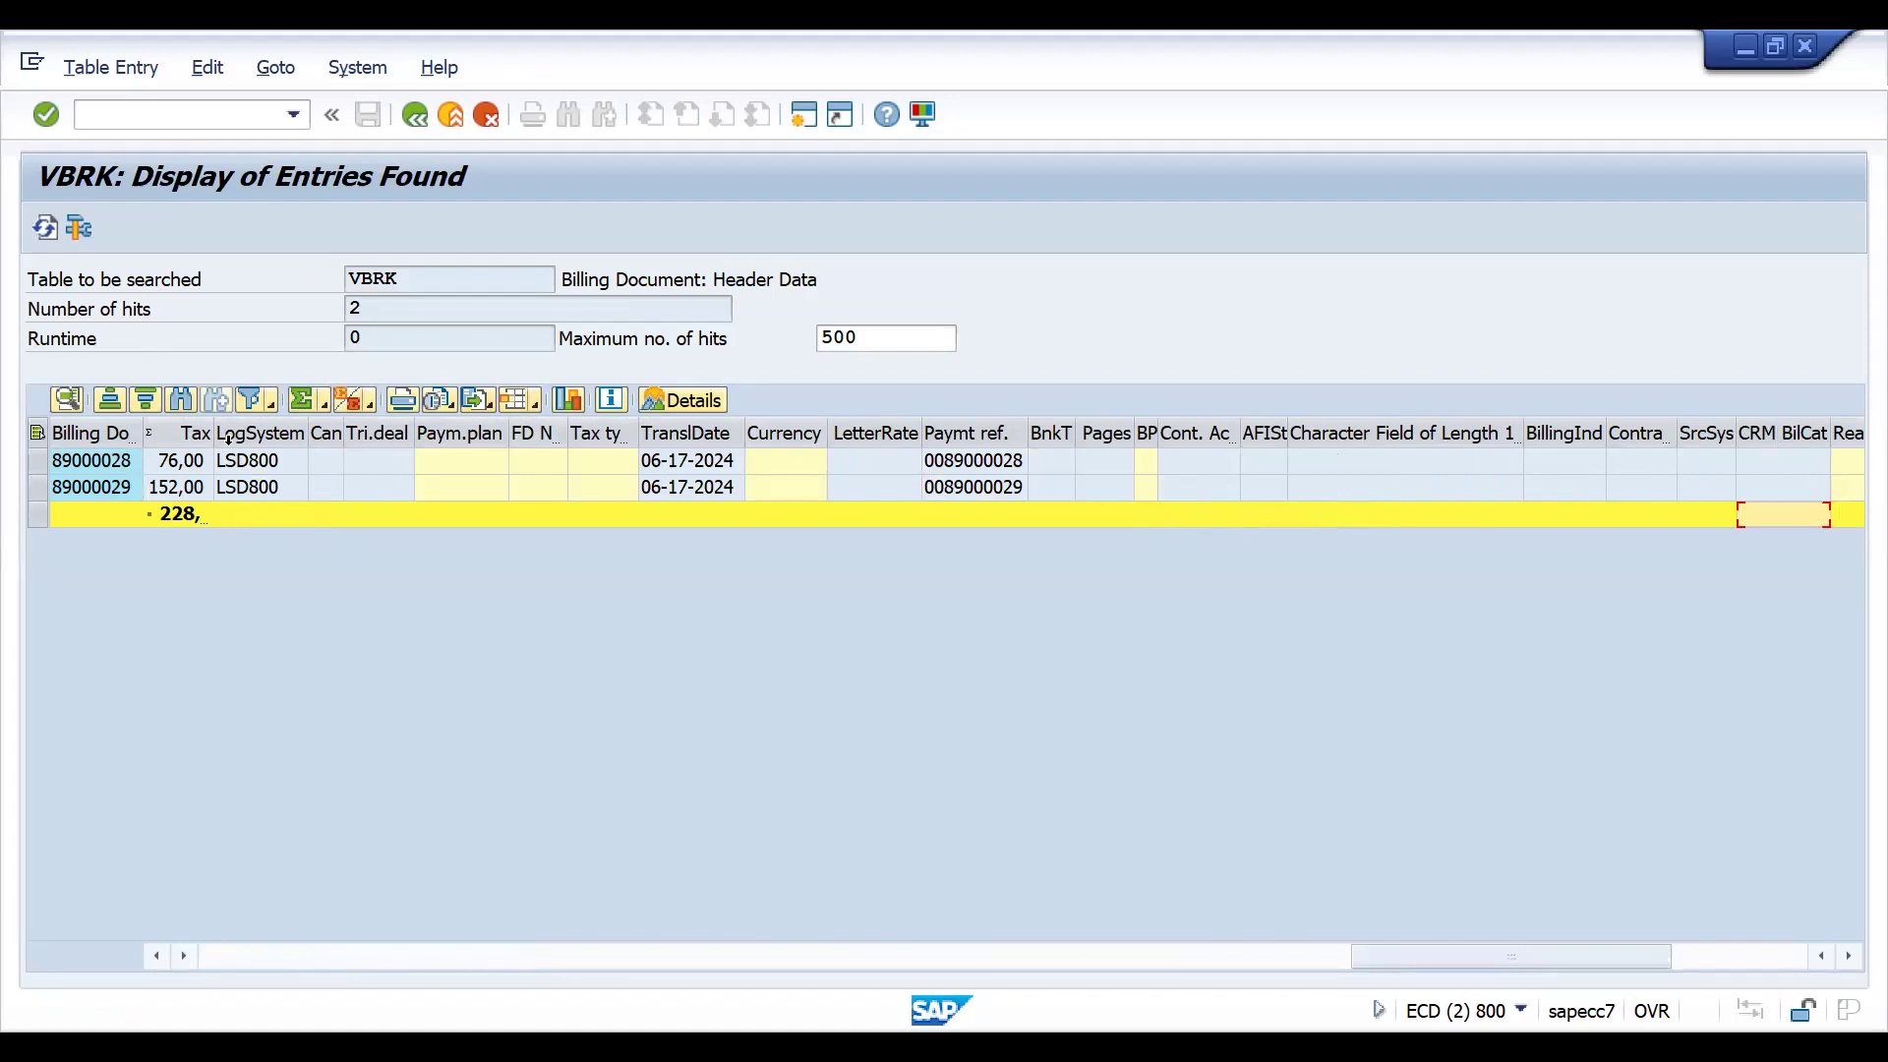
pyautogui.moveTo(213, 433); pyautogui.dragTo(381, 433)
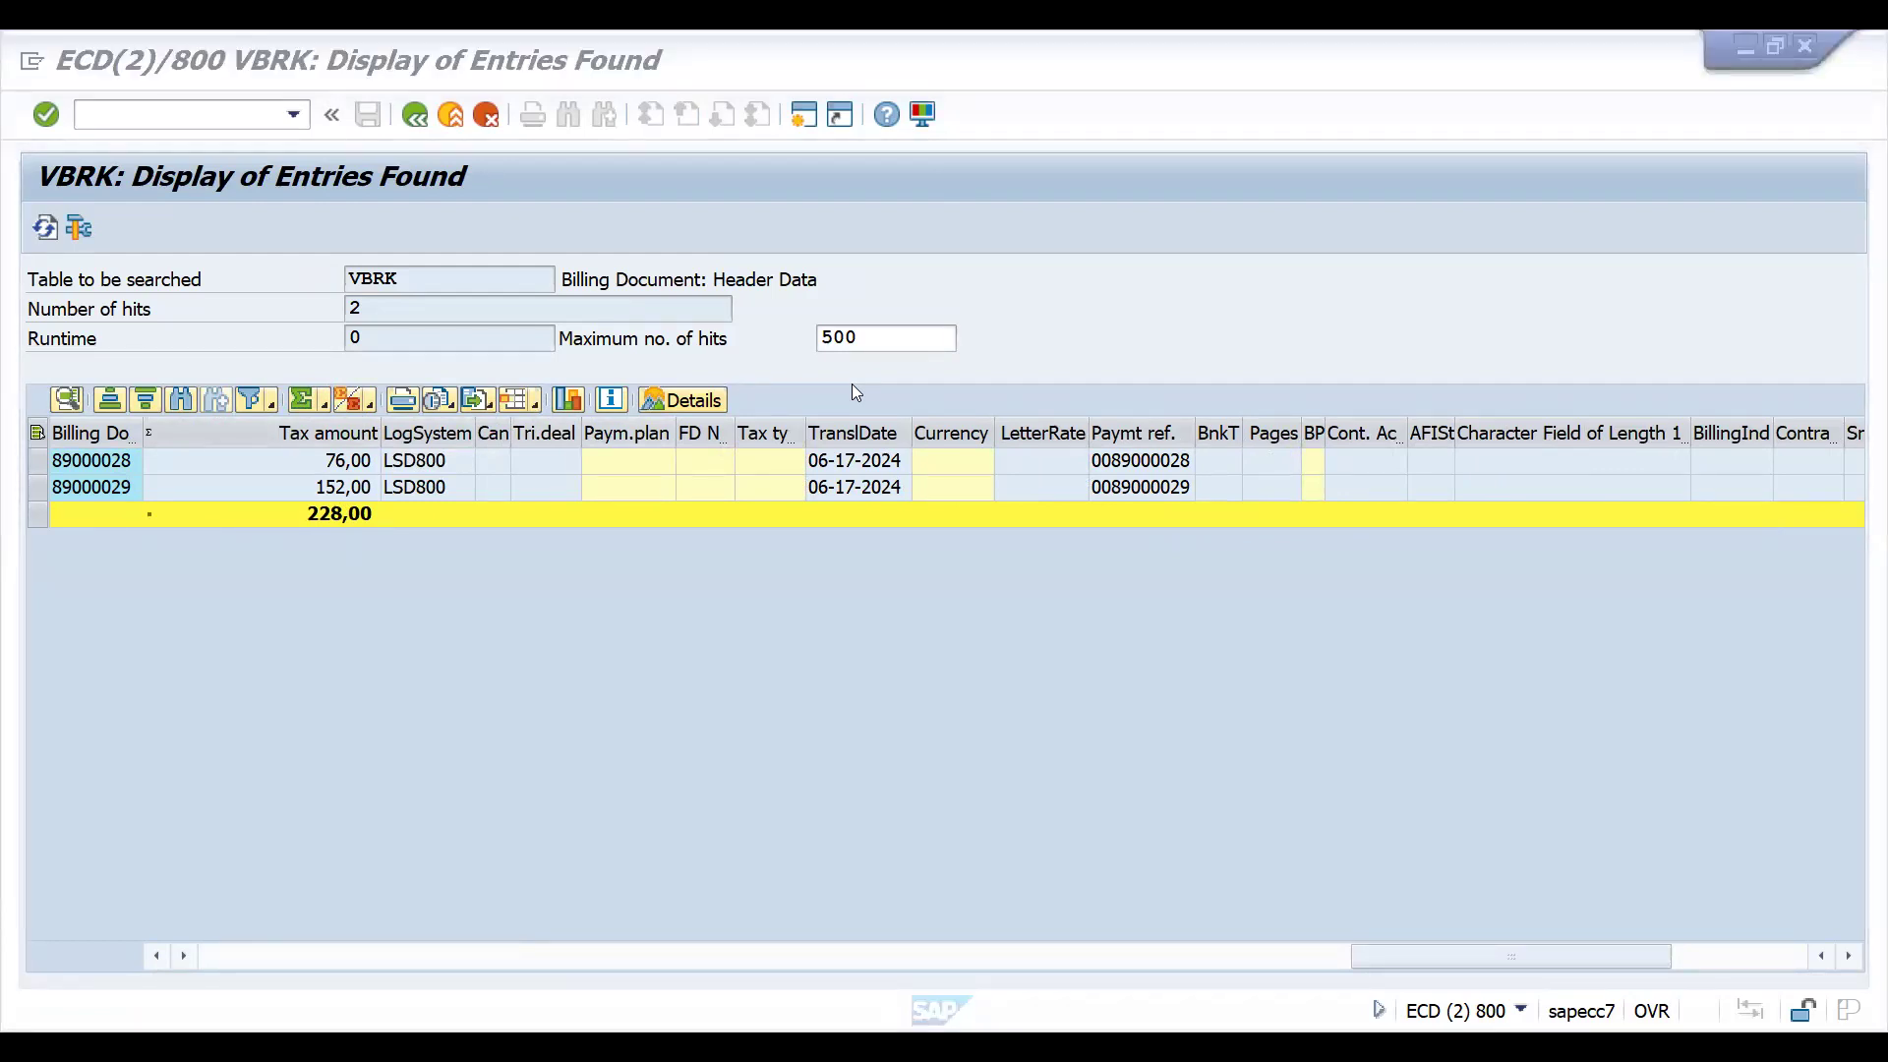
pyautogui.hotkey('alt', 'Tab')
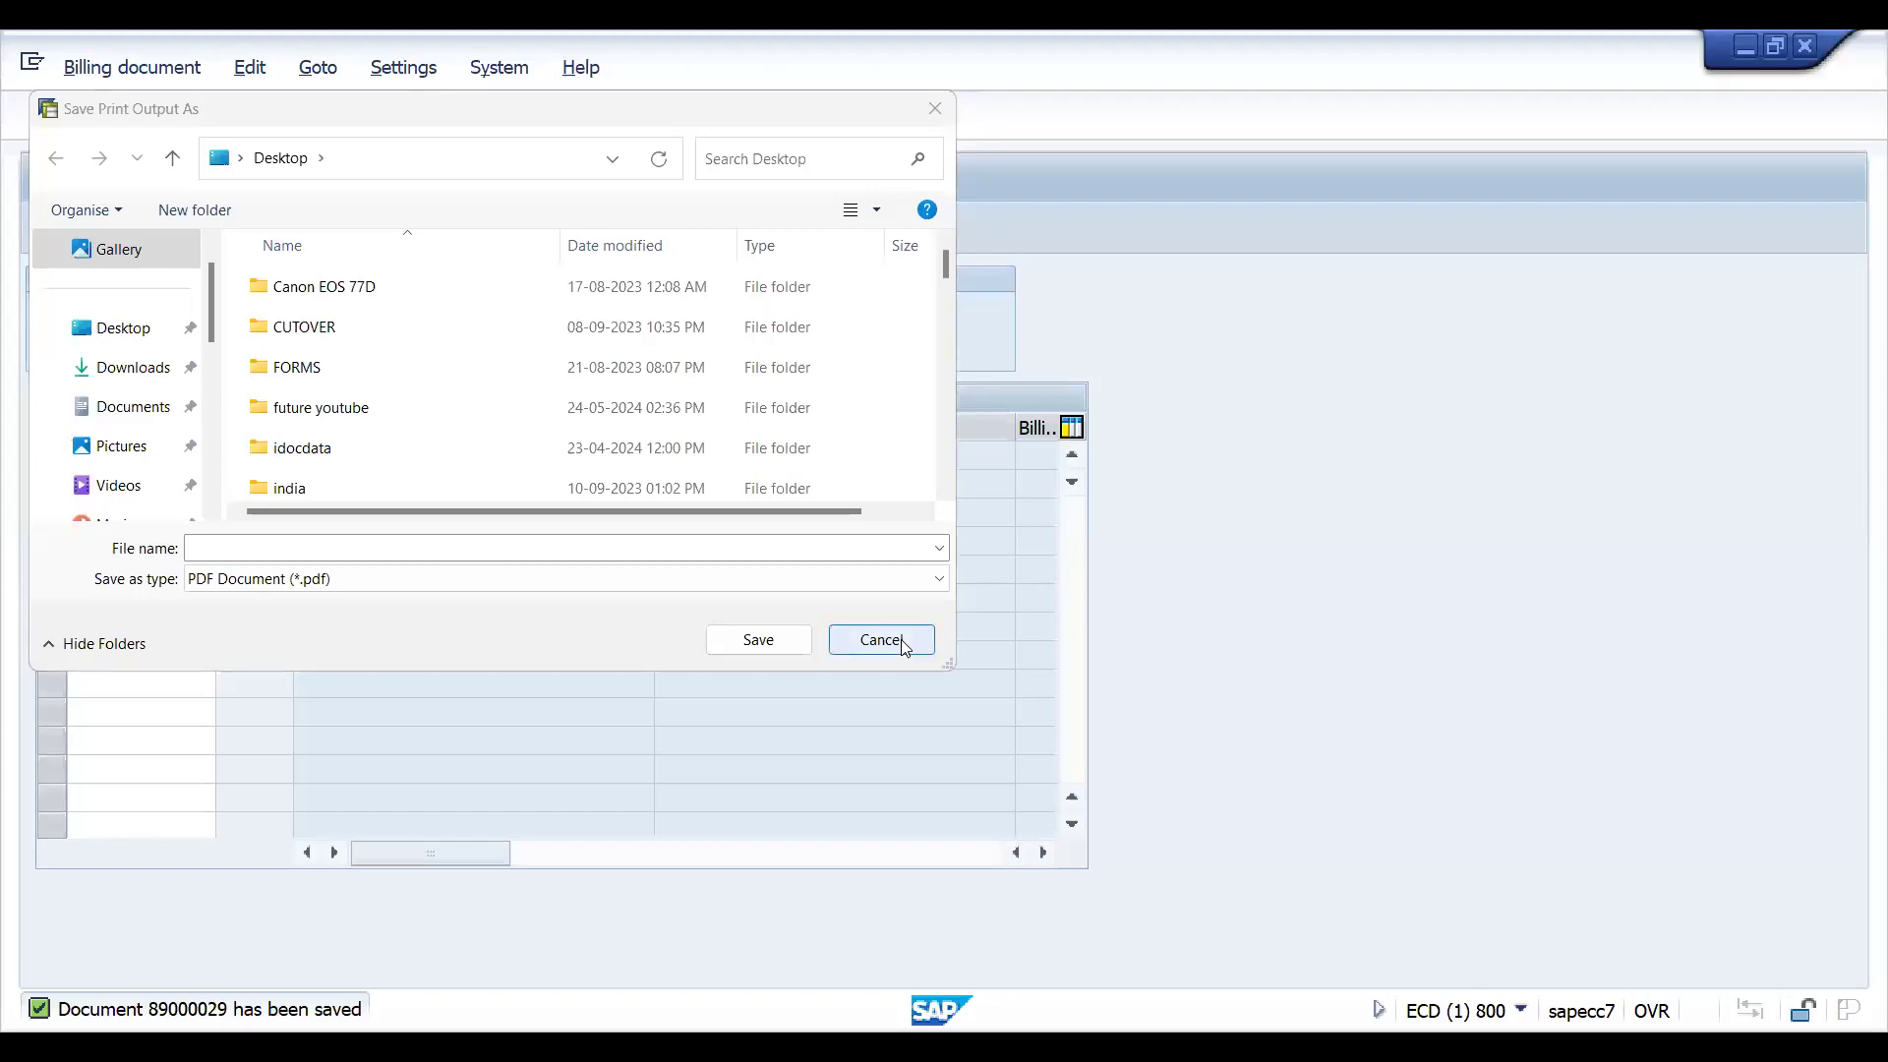
# Run /NVF21 and create an invoice list from billing documents 89000029 and 89000028.
pyautogui.click(901, 639)
pyautogui.write('/NVF')
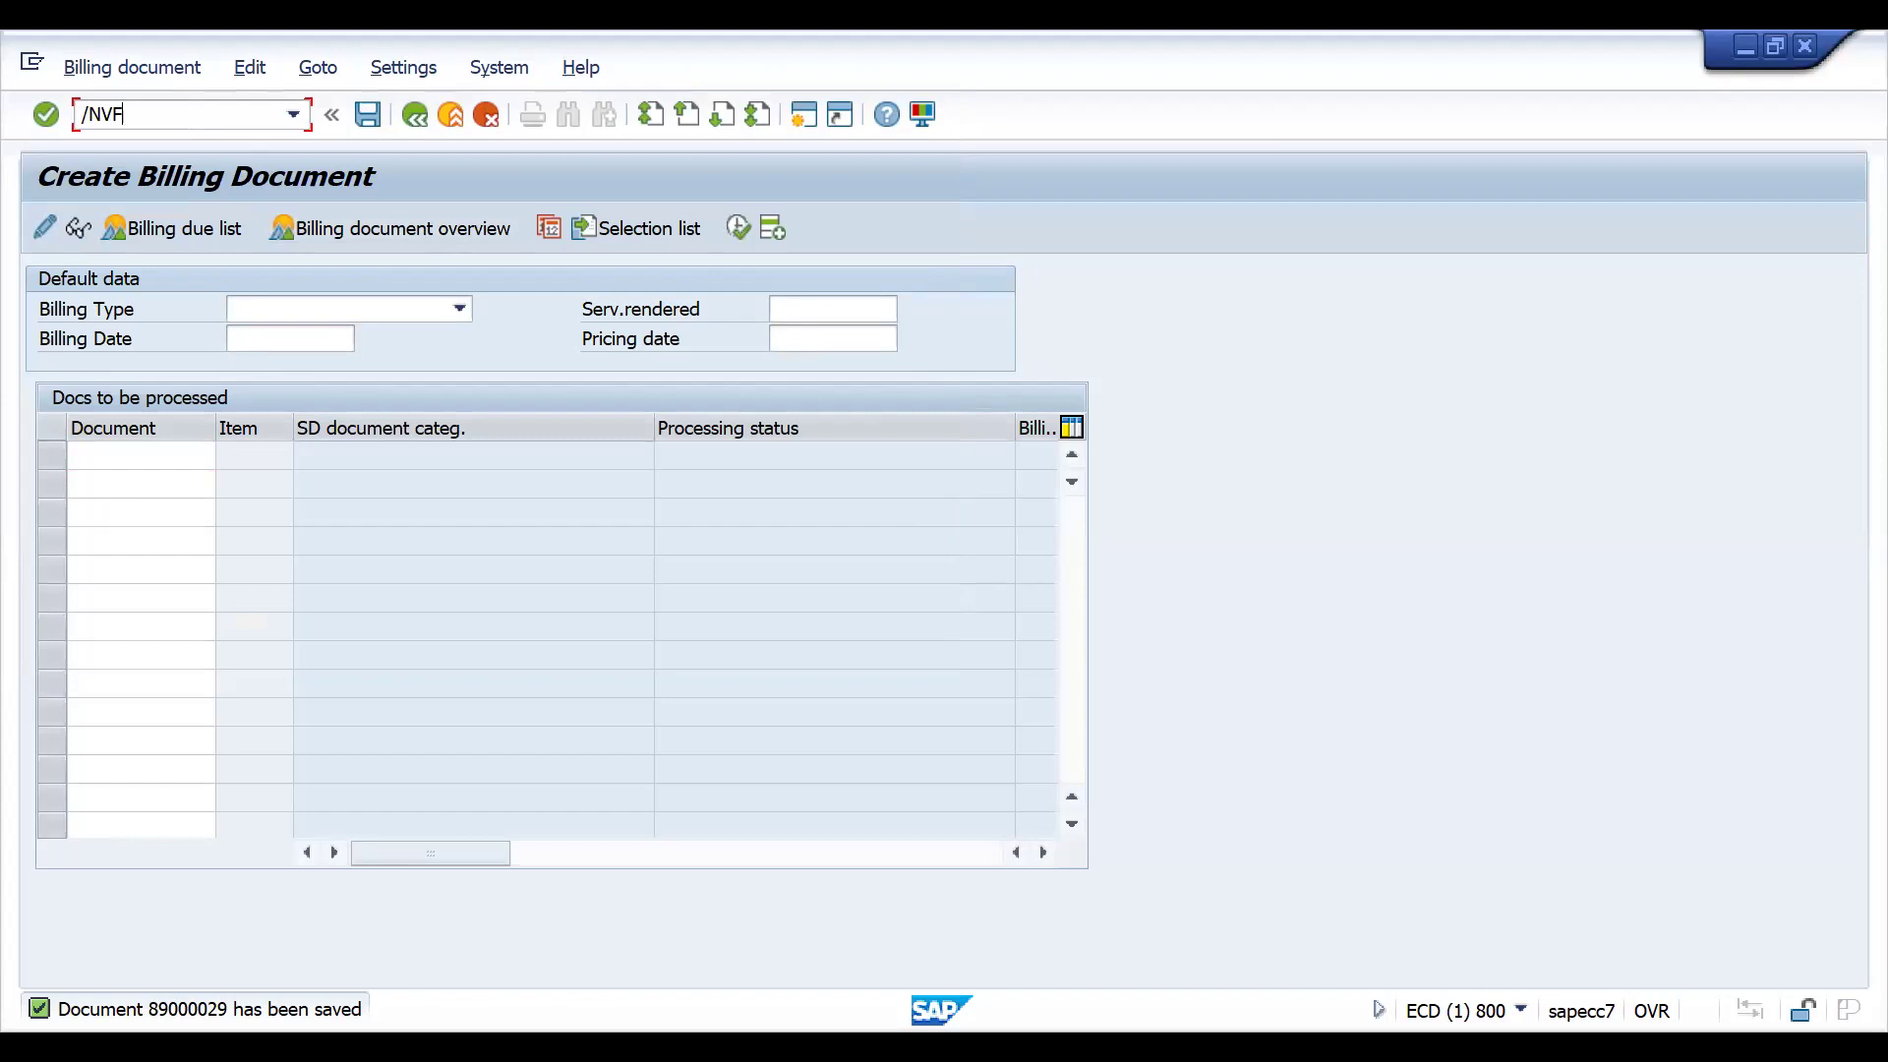
pyautogui.write('21')
pyautogui.press('Return')
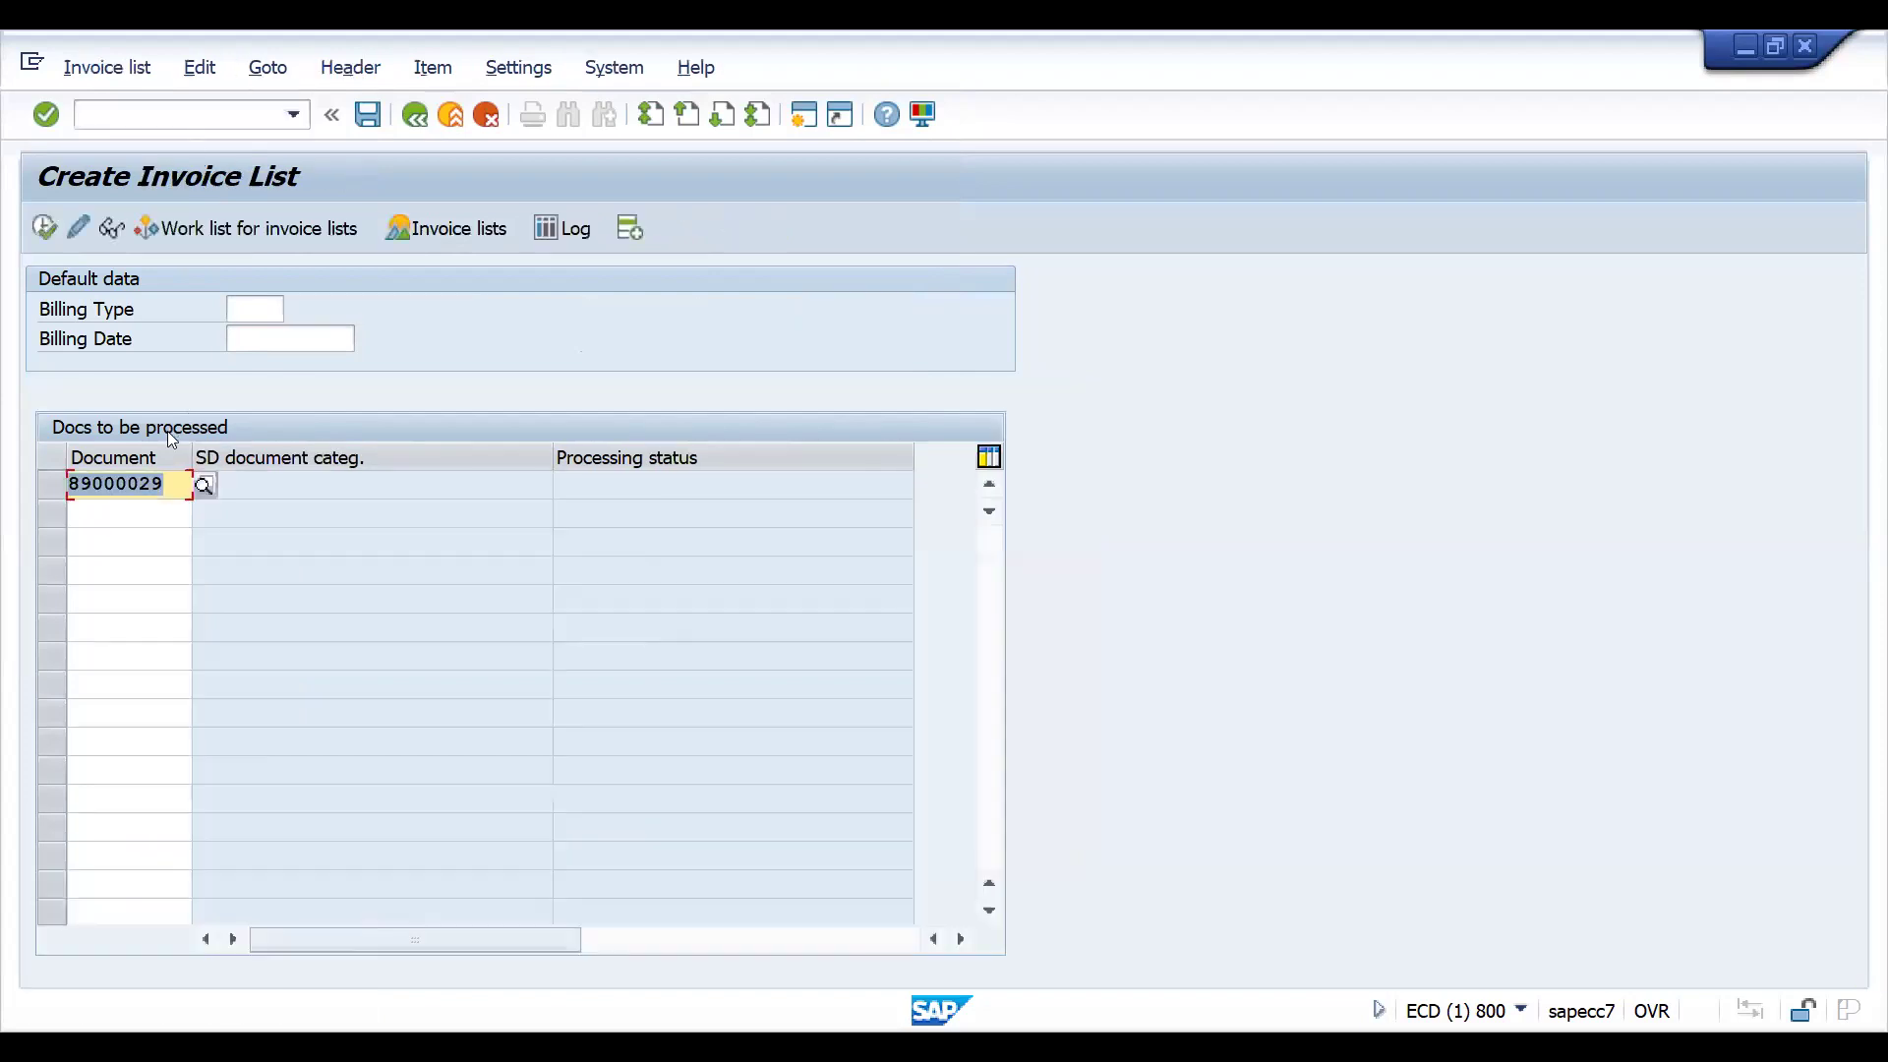
pyautogui.click(168, 513)
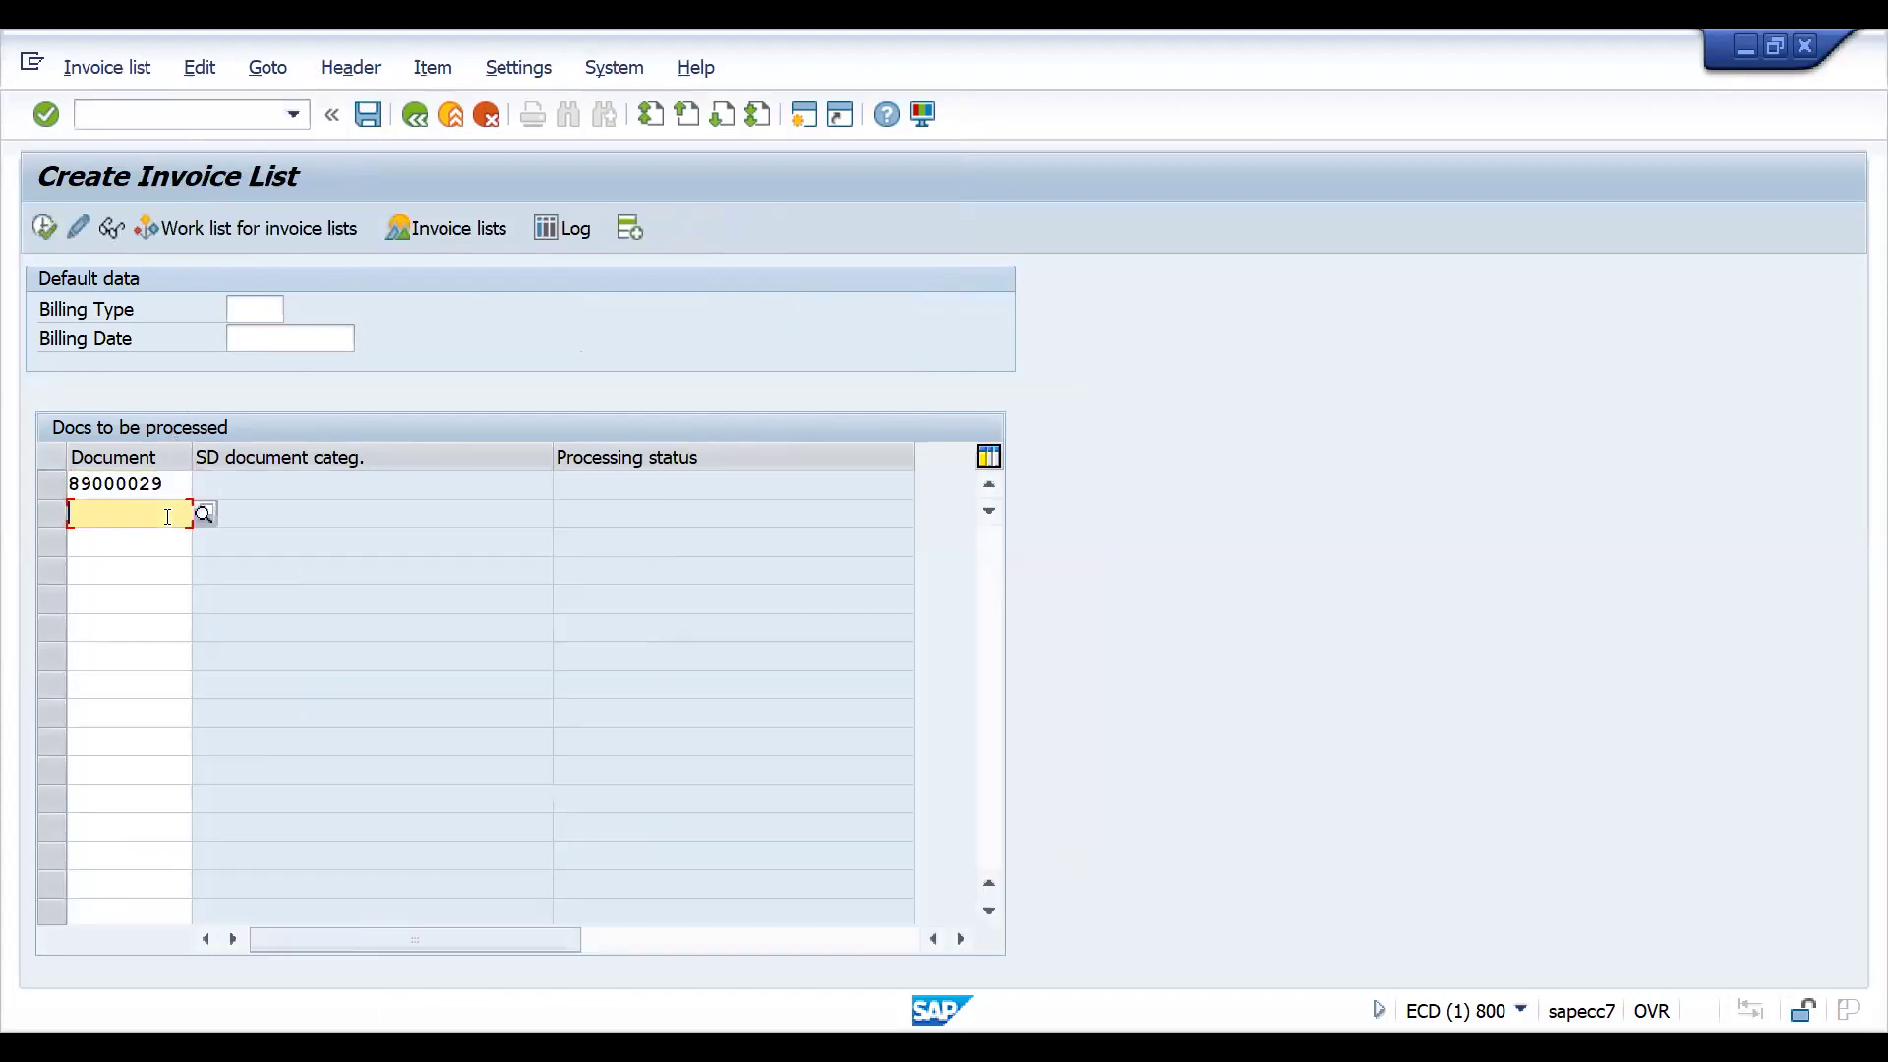
pyautogui.write('89000026')
pyautogui.press('BackSpace')
pyautogui.write('8')
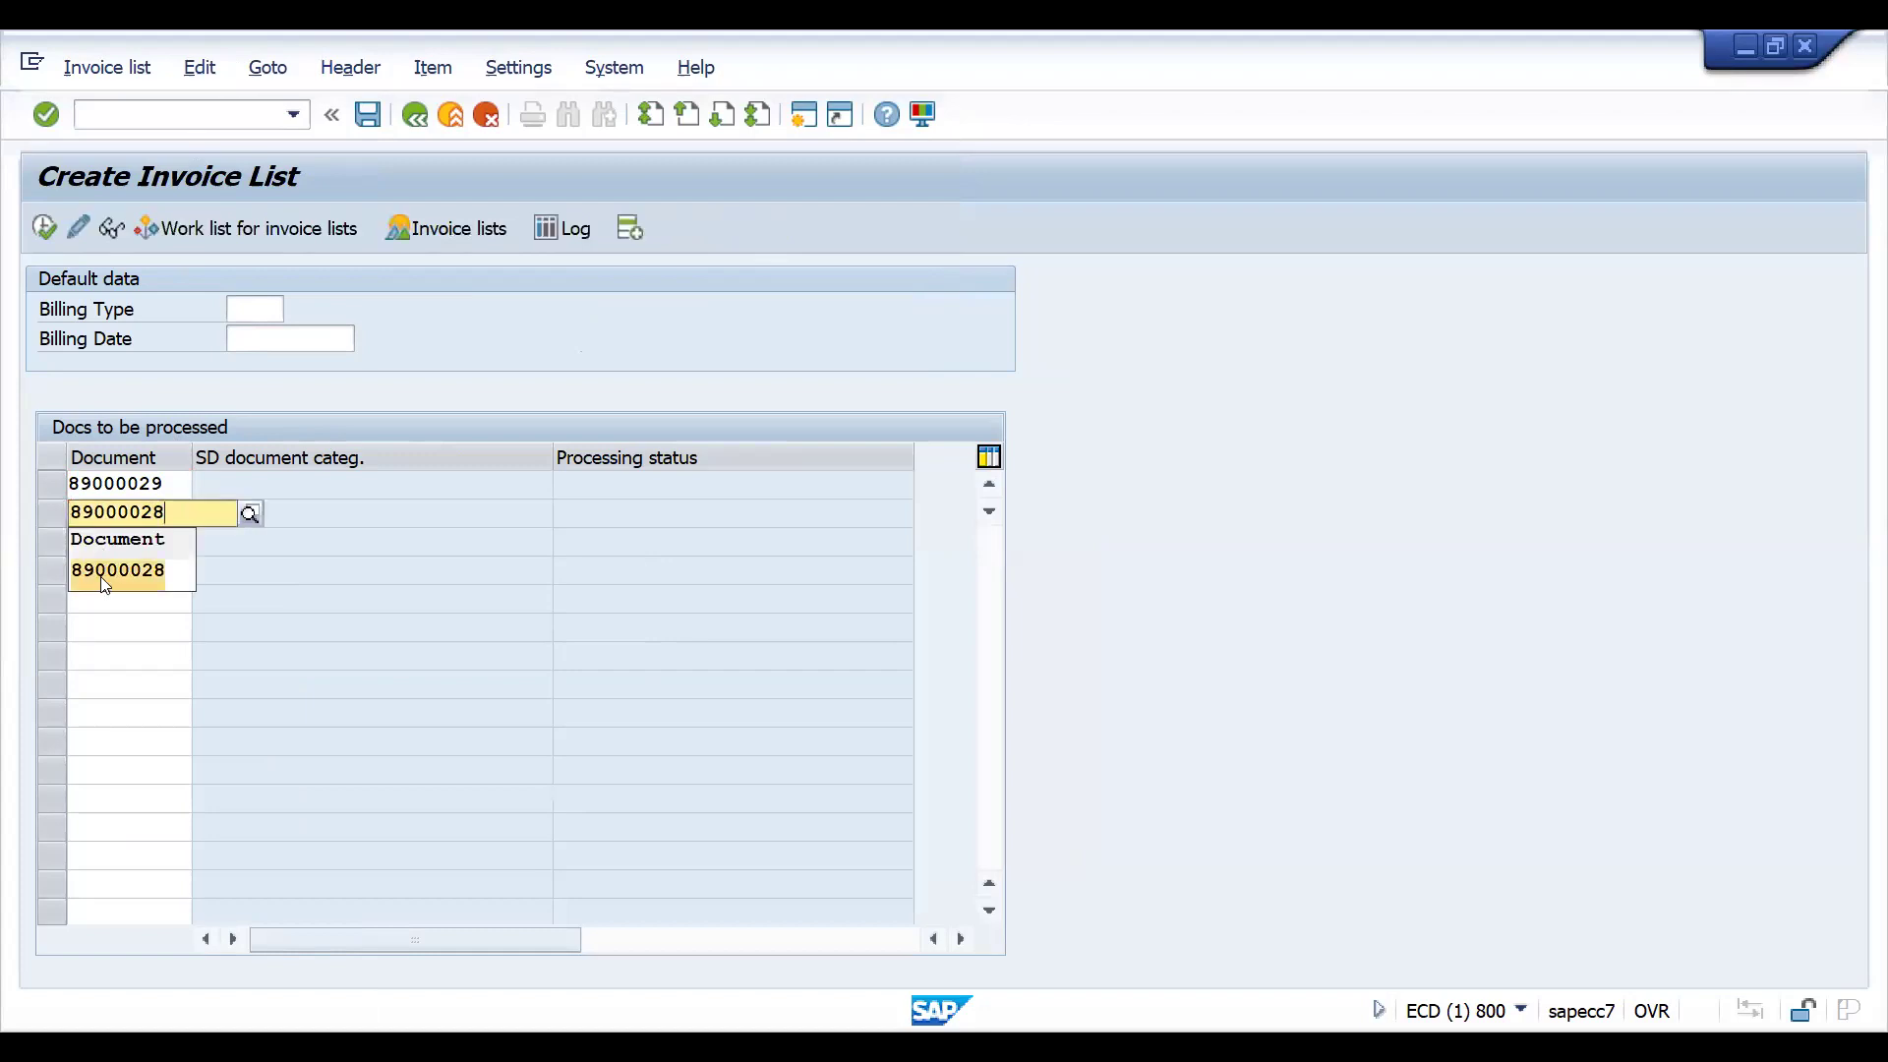
pyautogui.click(105, 584)
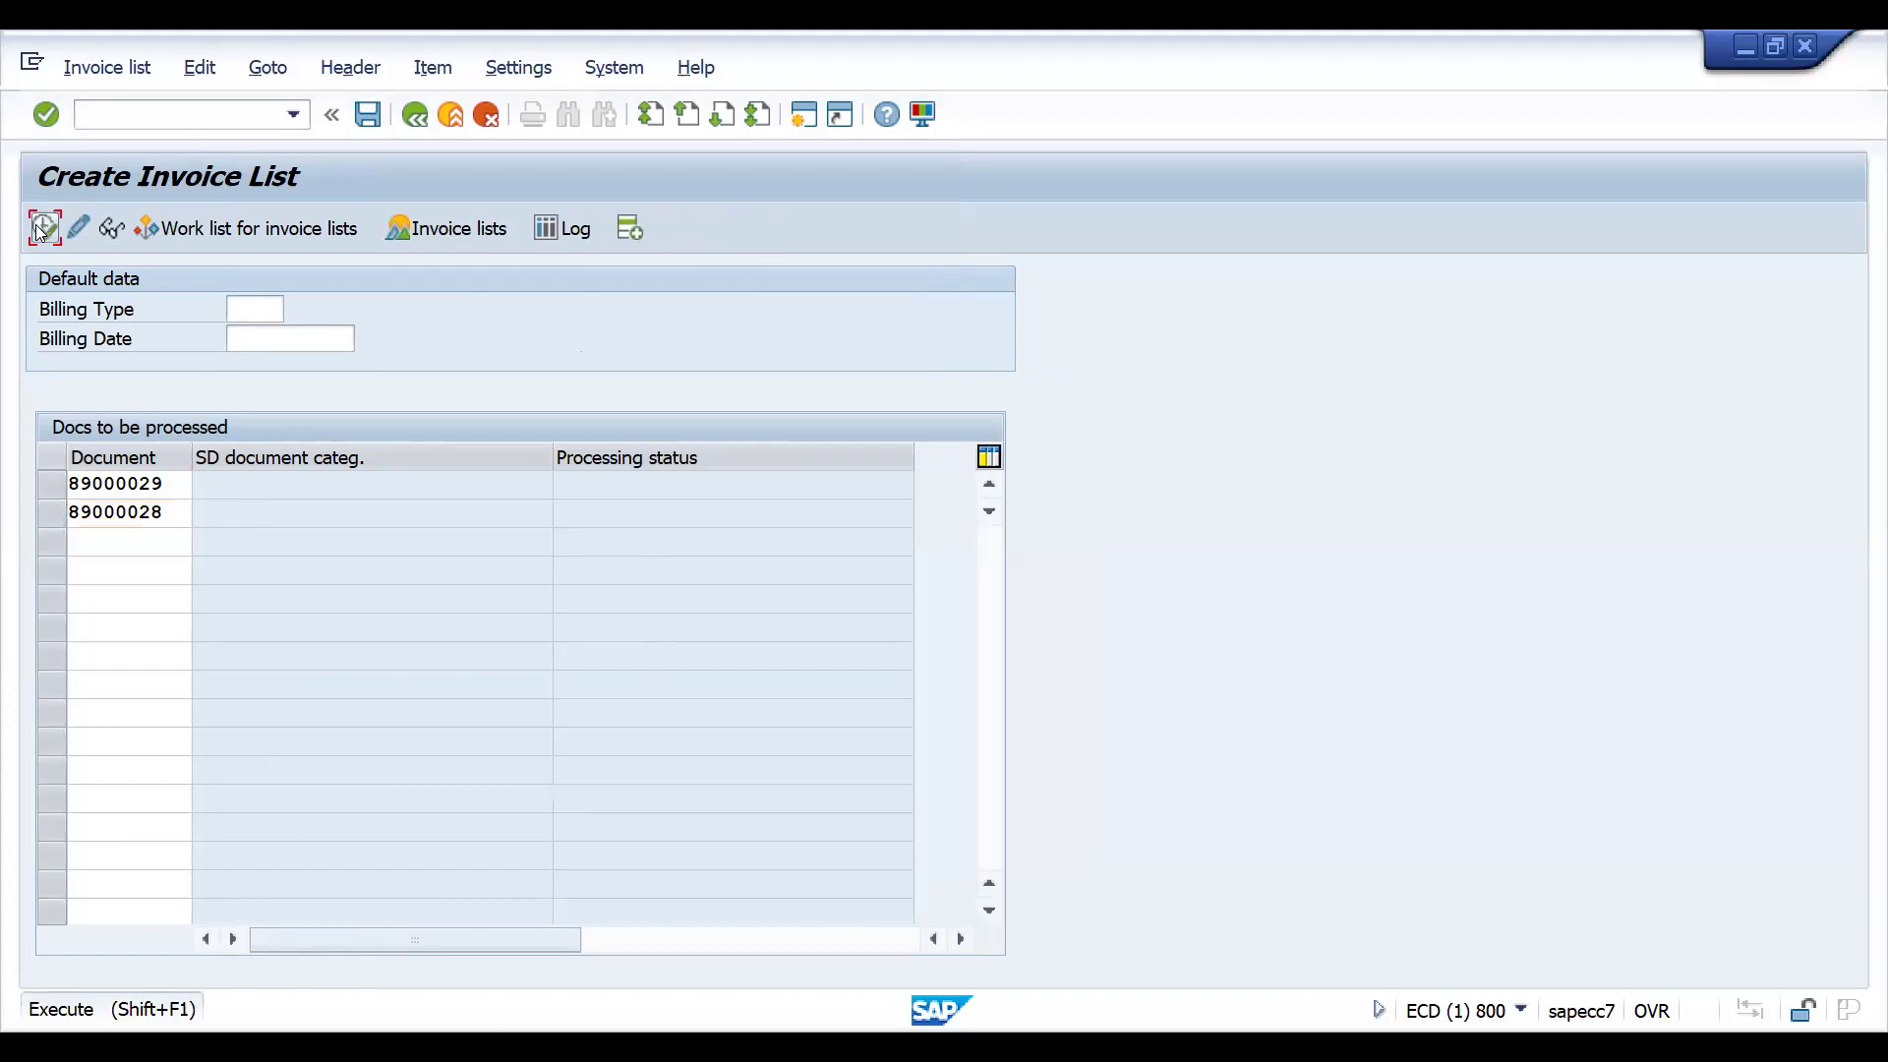
pyautogui.click(44, 227)
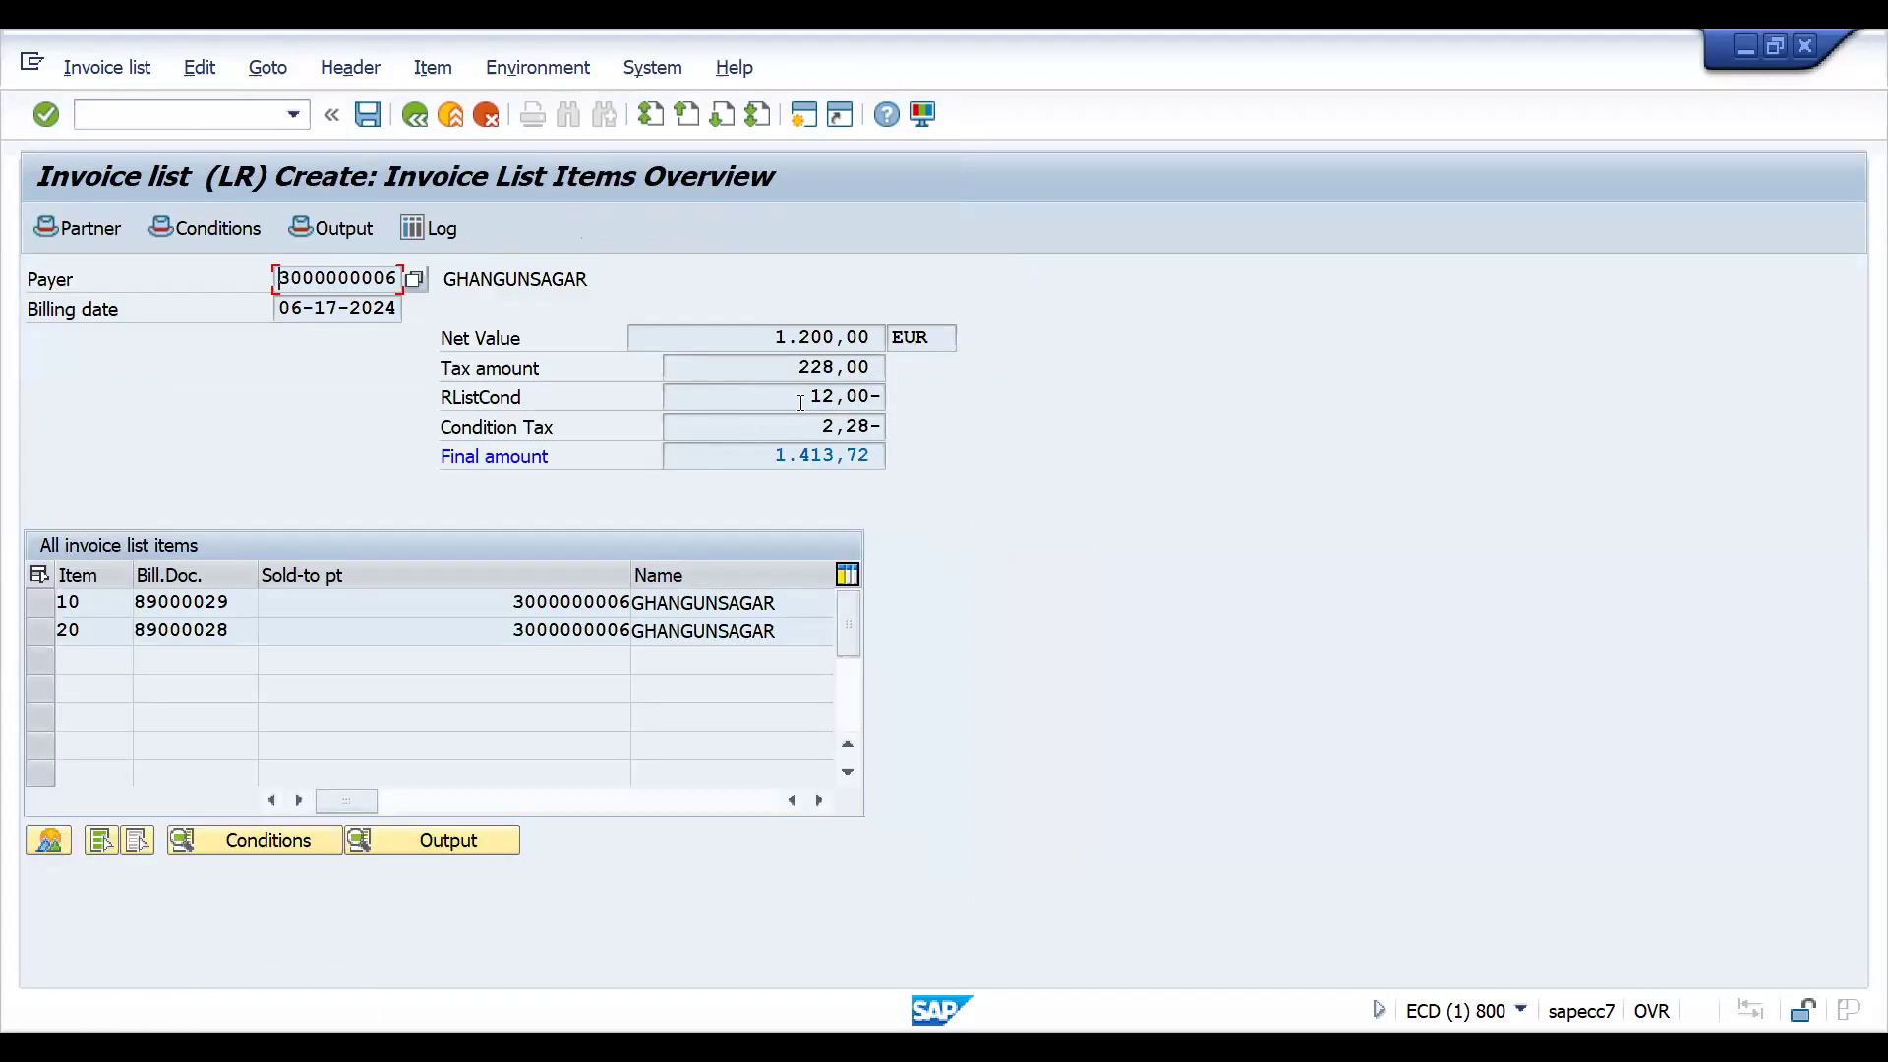
pyautogui.moveTo(801, 403); pyautogui.dragTo(889, 403)
pyautogui.click(889, 404)
pyautogui.moveTo(773, 337); pyautogui.dragTo(881, 318)
pyautogui.click(881, 319)
pyautogui.moveTo(807, 395); pyautogui.dragTo(895, 395)
pyautogui.click(895, 393)
pyautogui.moveTo(819, 431); pyautogui.dragTo(897, 425)
pyautogui.click(907, 424)
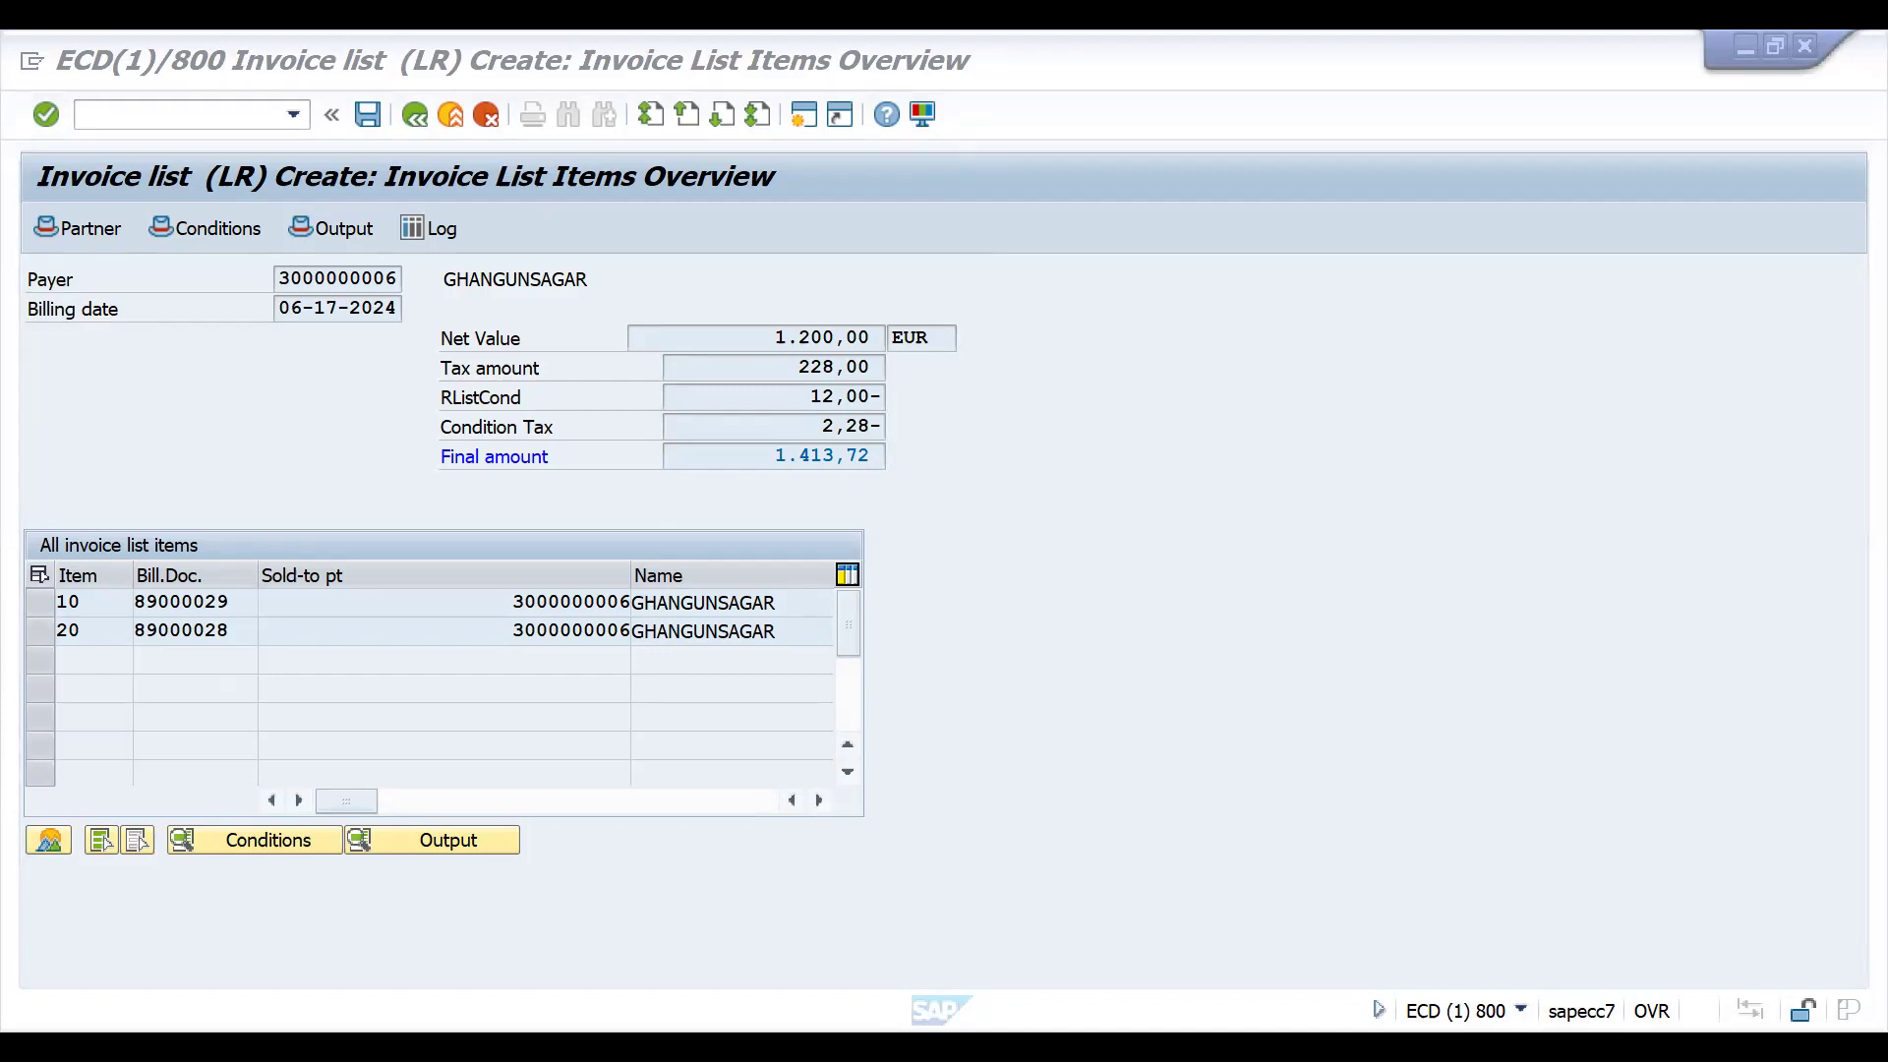
# Bring SAP to the front and highlight the 2,28- condition tax in the header conditions.
pyautogui.click(1348, 682)
pyautogui.click(1348, 681)
pyautogui.click(765, 452)
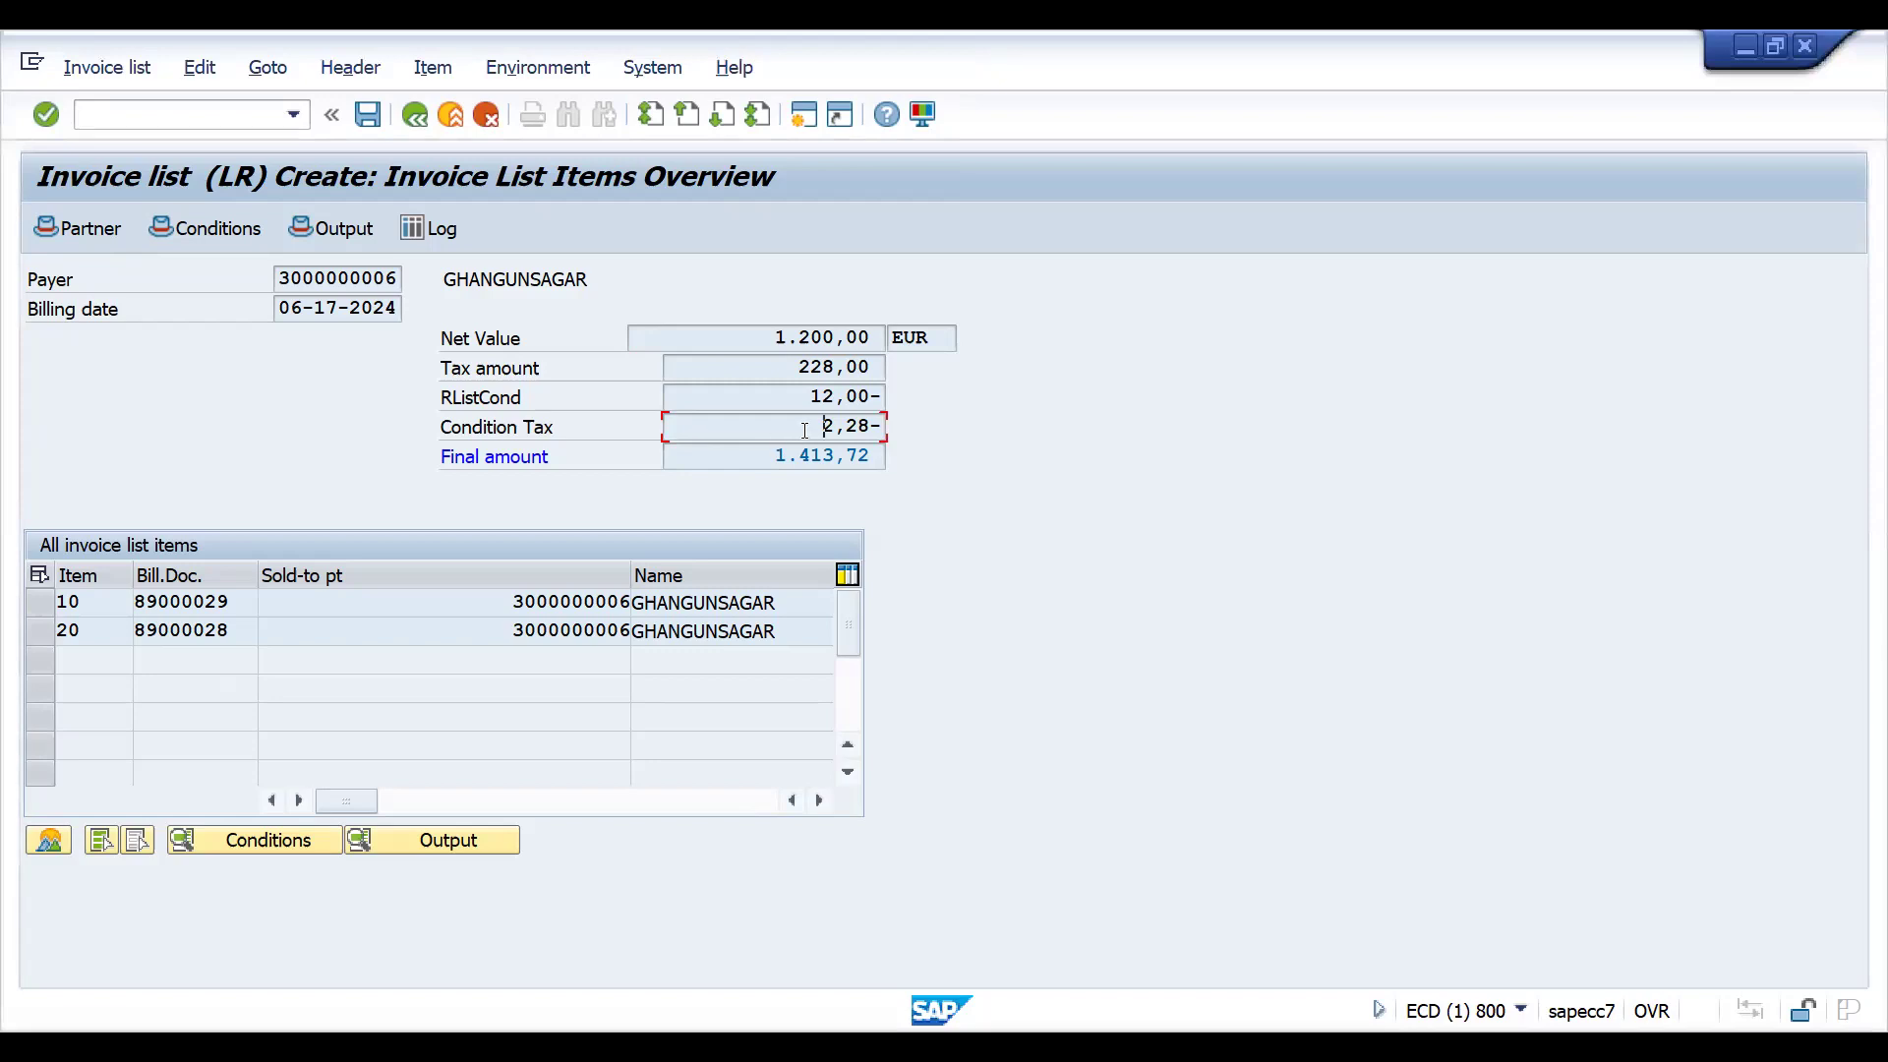
pyautogui.moveTo(804, 430); pyautogui.dragTo(886, 427)
pyautogui.click(886, 431)
# Open the header conditions and check the 19 % rate on the MW15 discount tax.
pyautogui.click(207, 238)
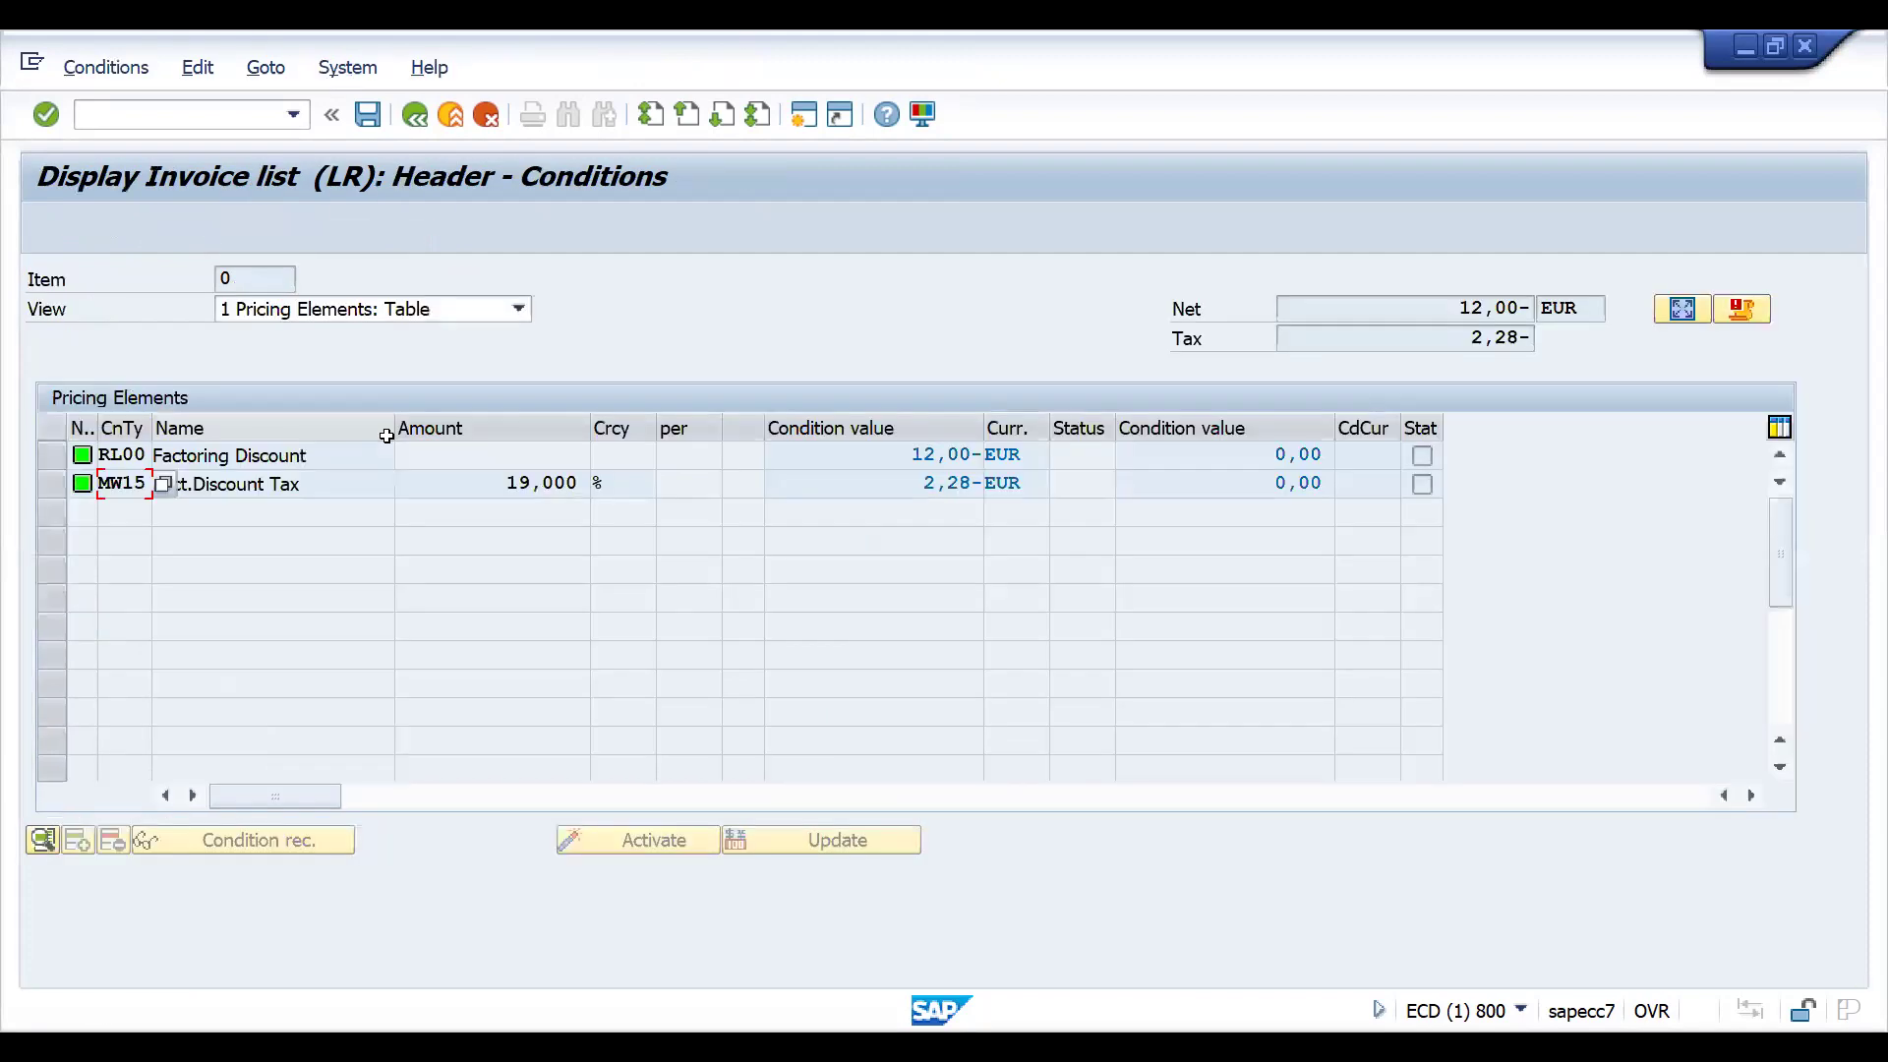
pyautogui.moveTo(506, 484); pyautogui.dragTo(624, 486)
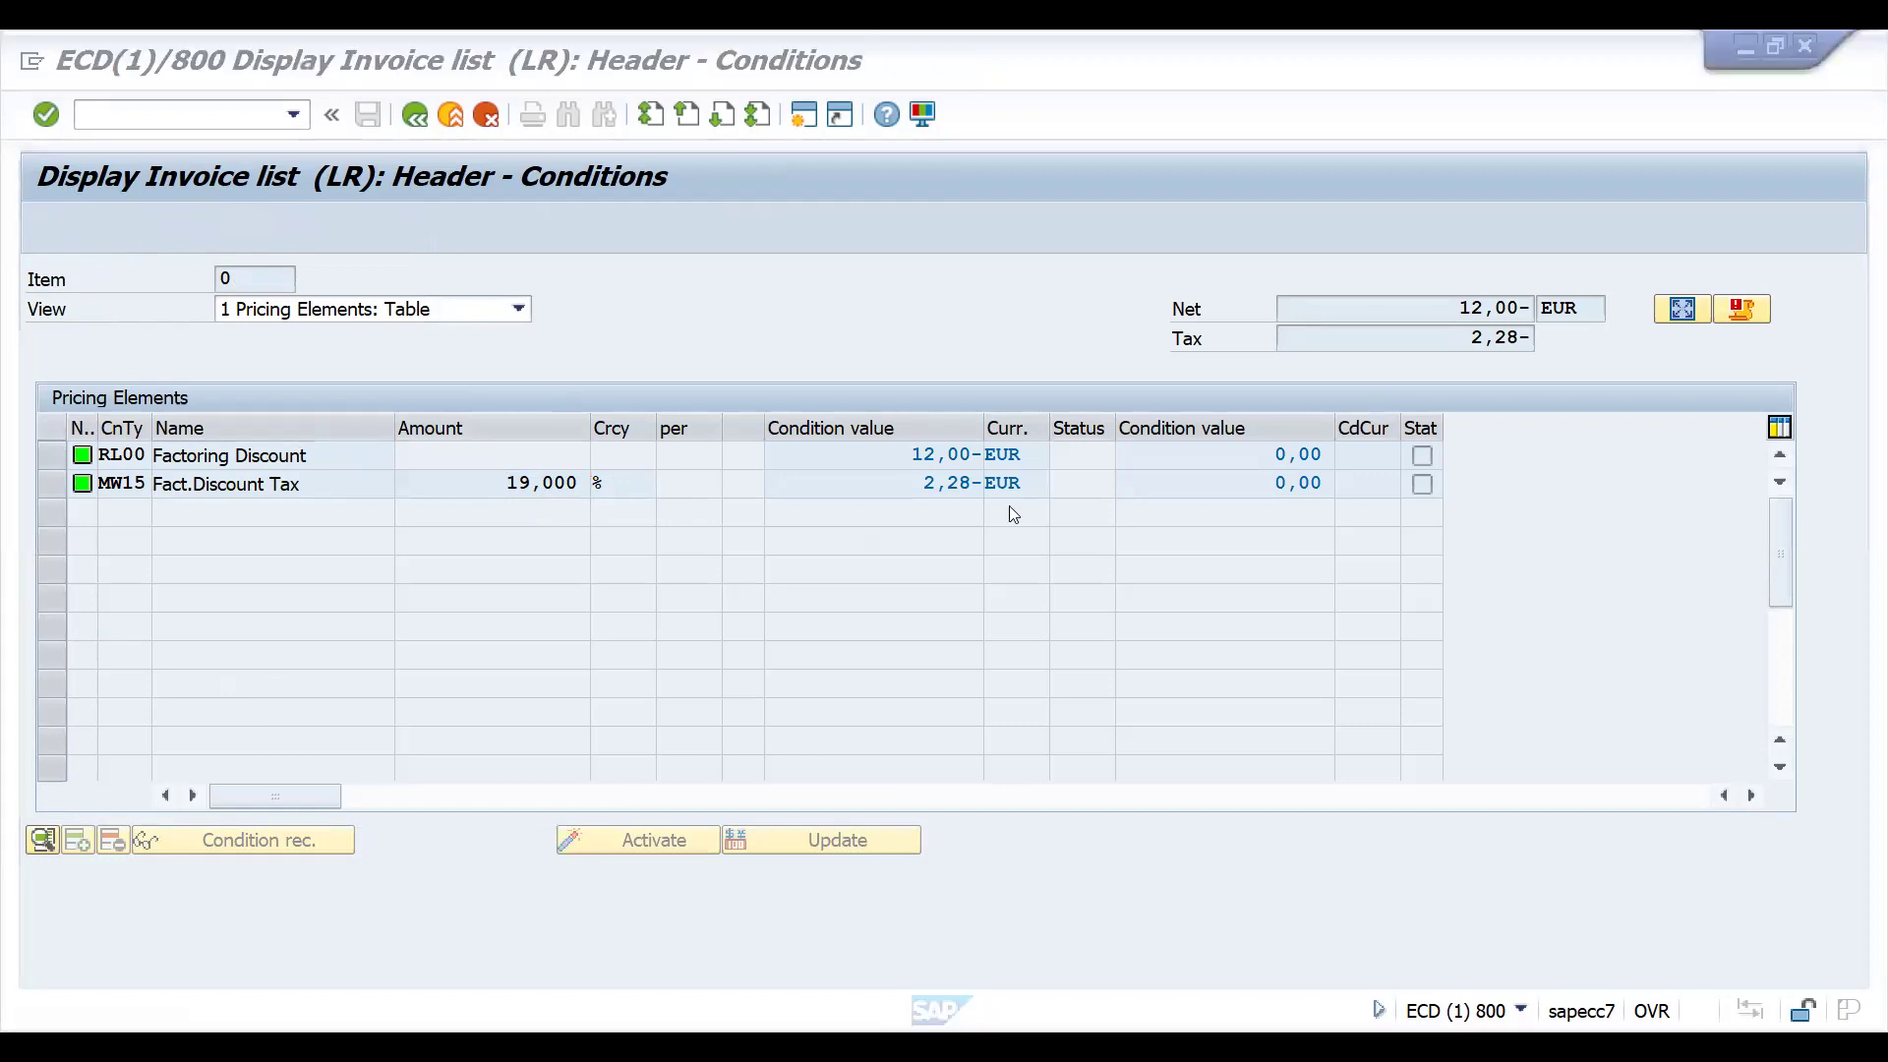
pyautogui.hotkey('alt', 'Tab')
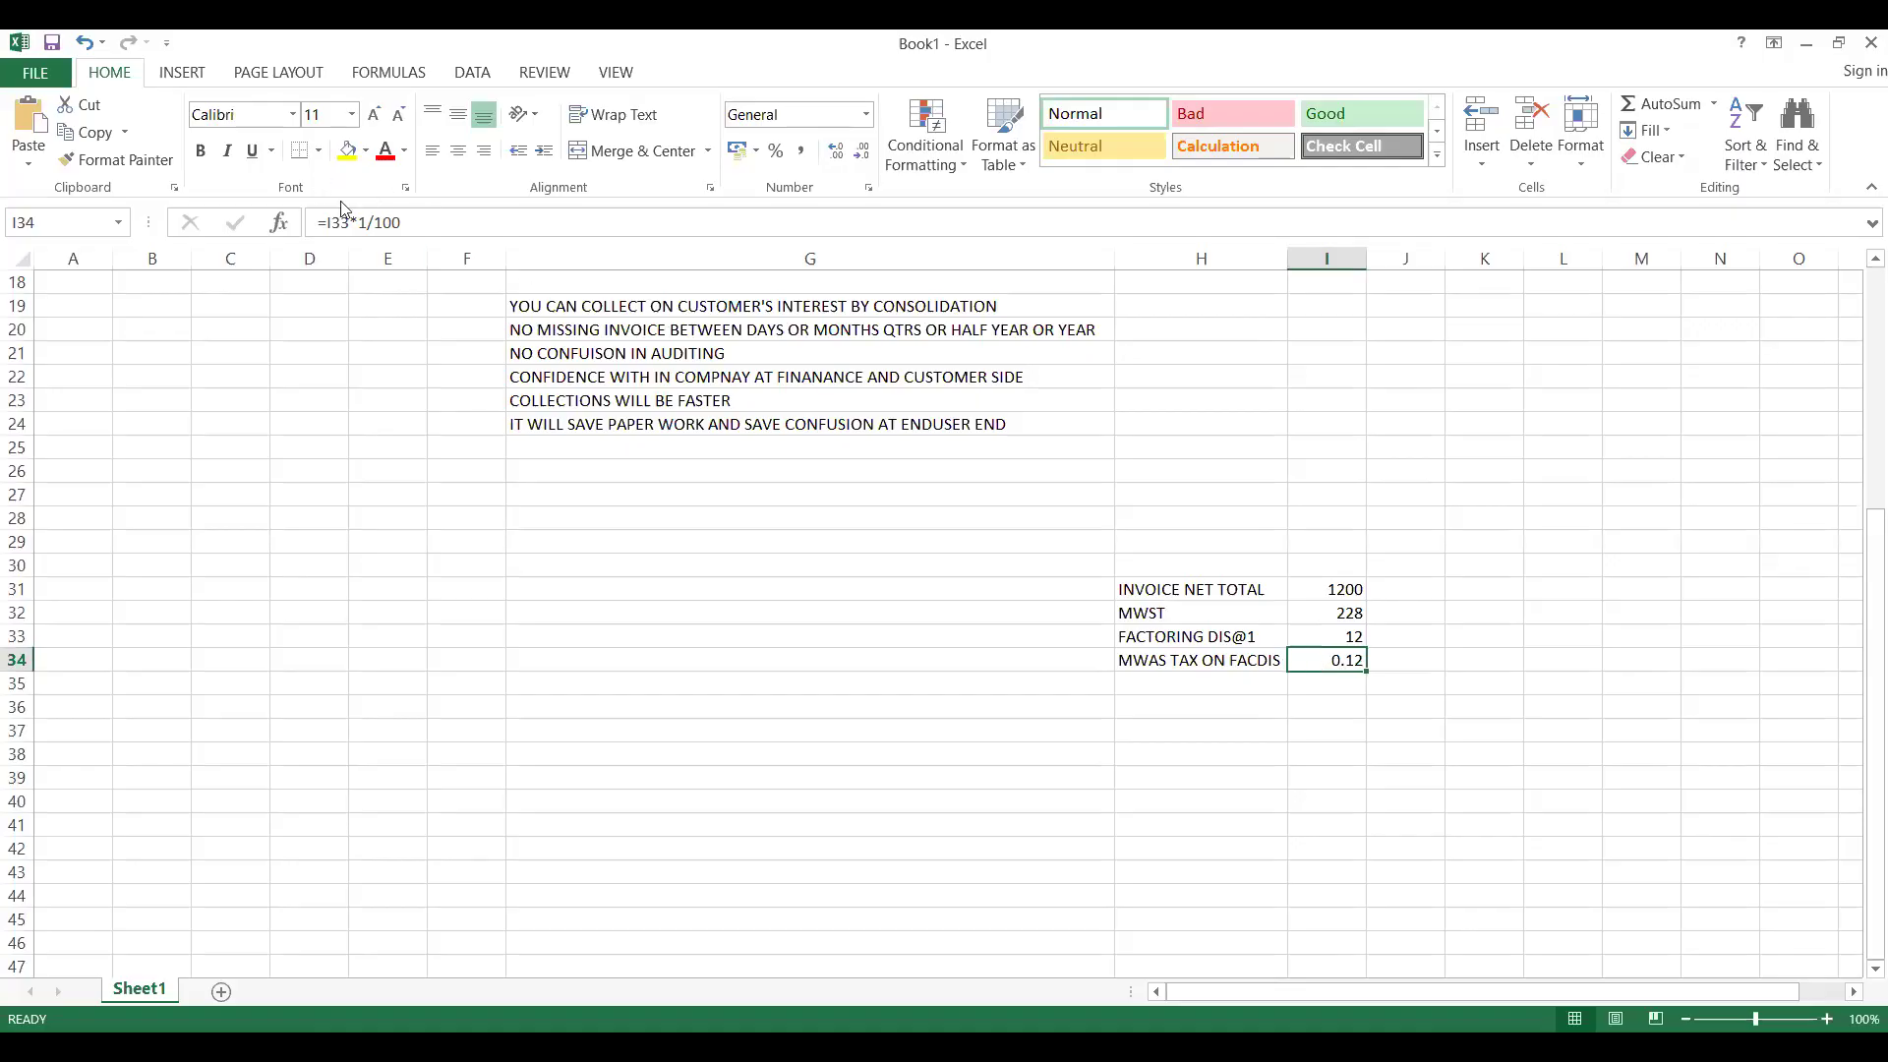
# Change the I34 formula to =I33*19/100 so it yields 2.28.
pyautogui.click(364, 222)
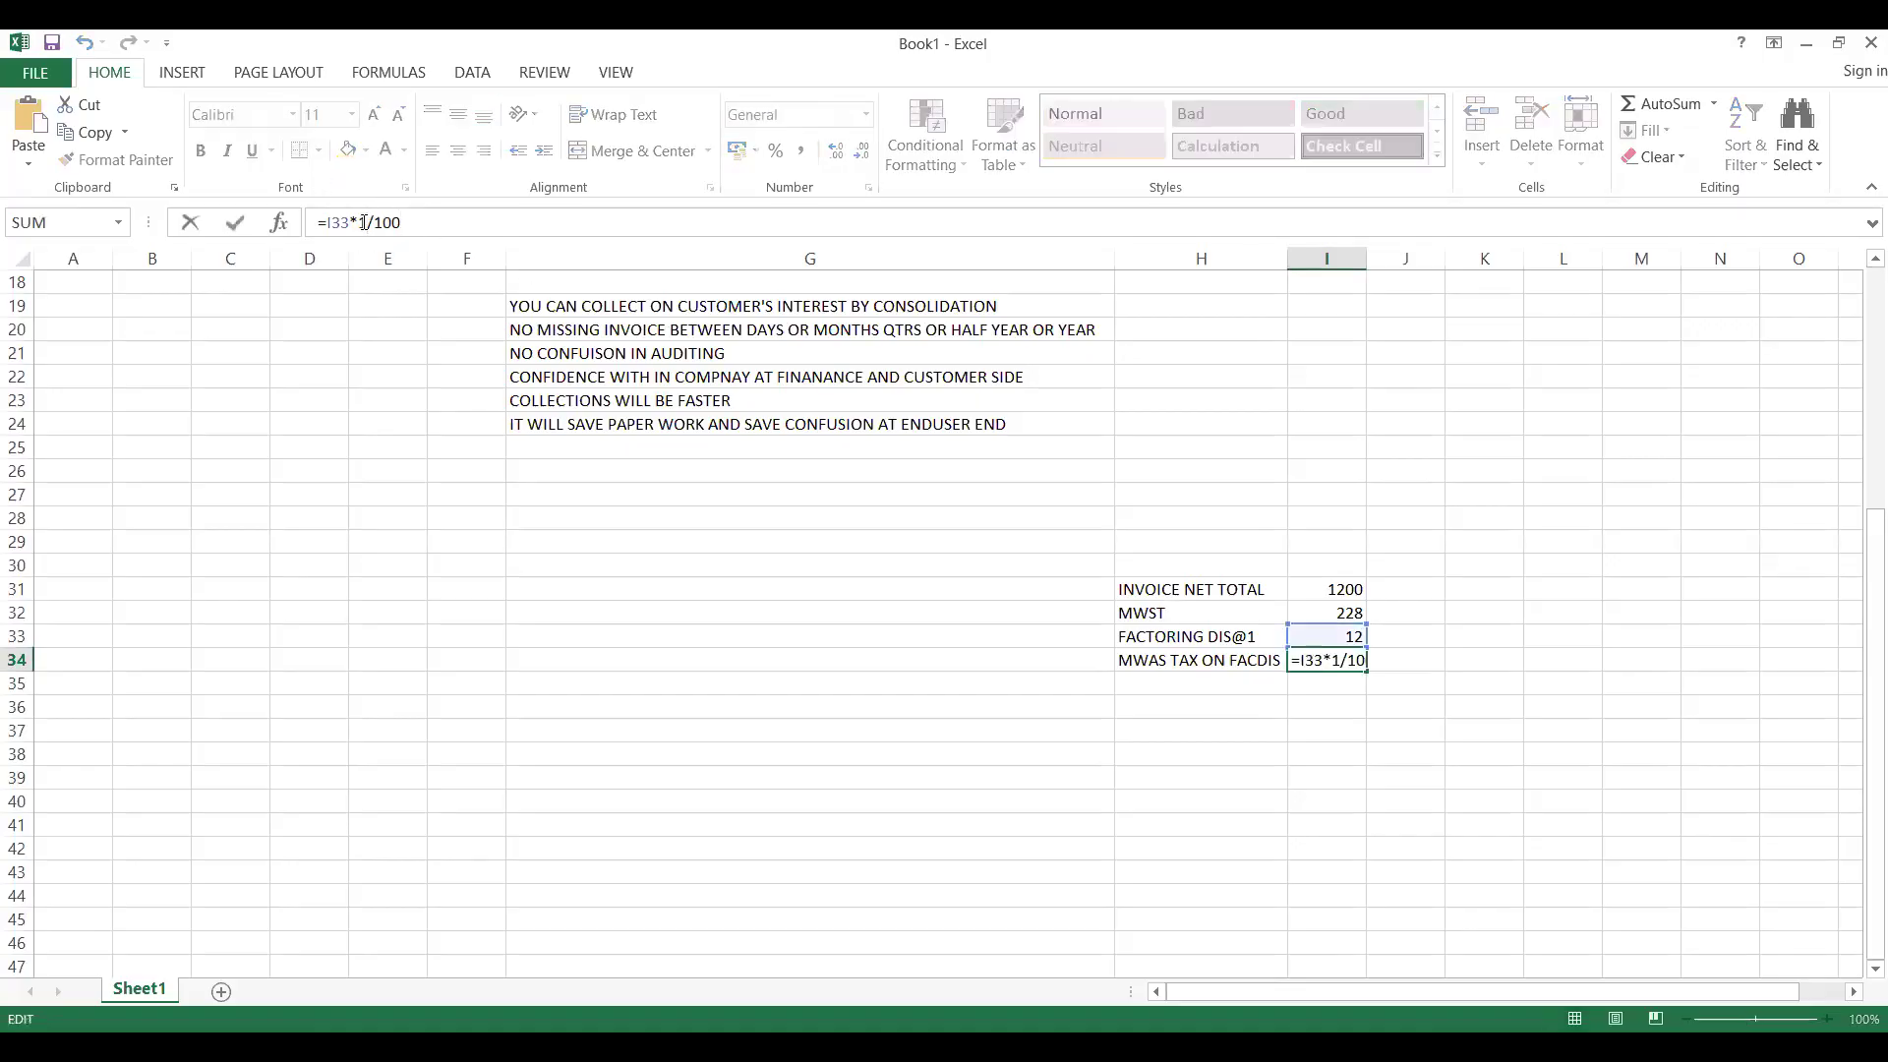
pyautogui.write('9')
pyautogui.press('Return')
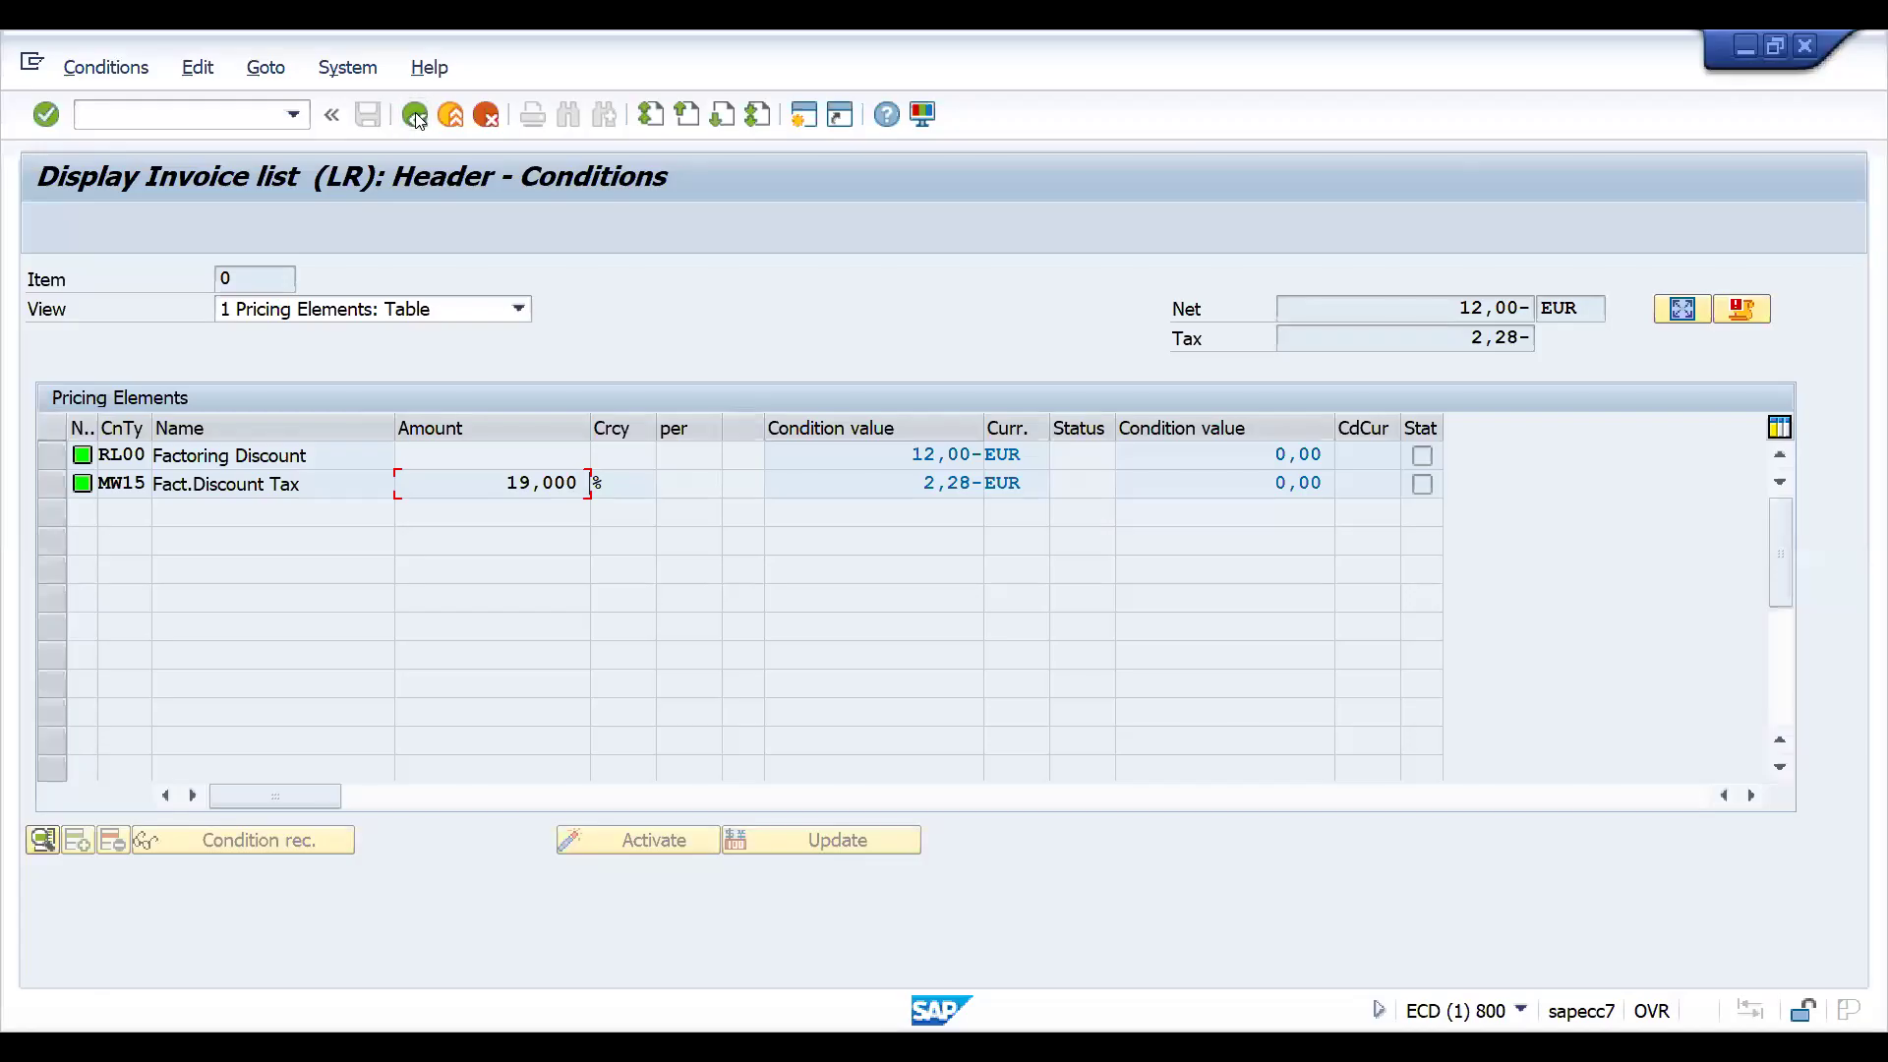
pyautogui.click(417, 117)
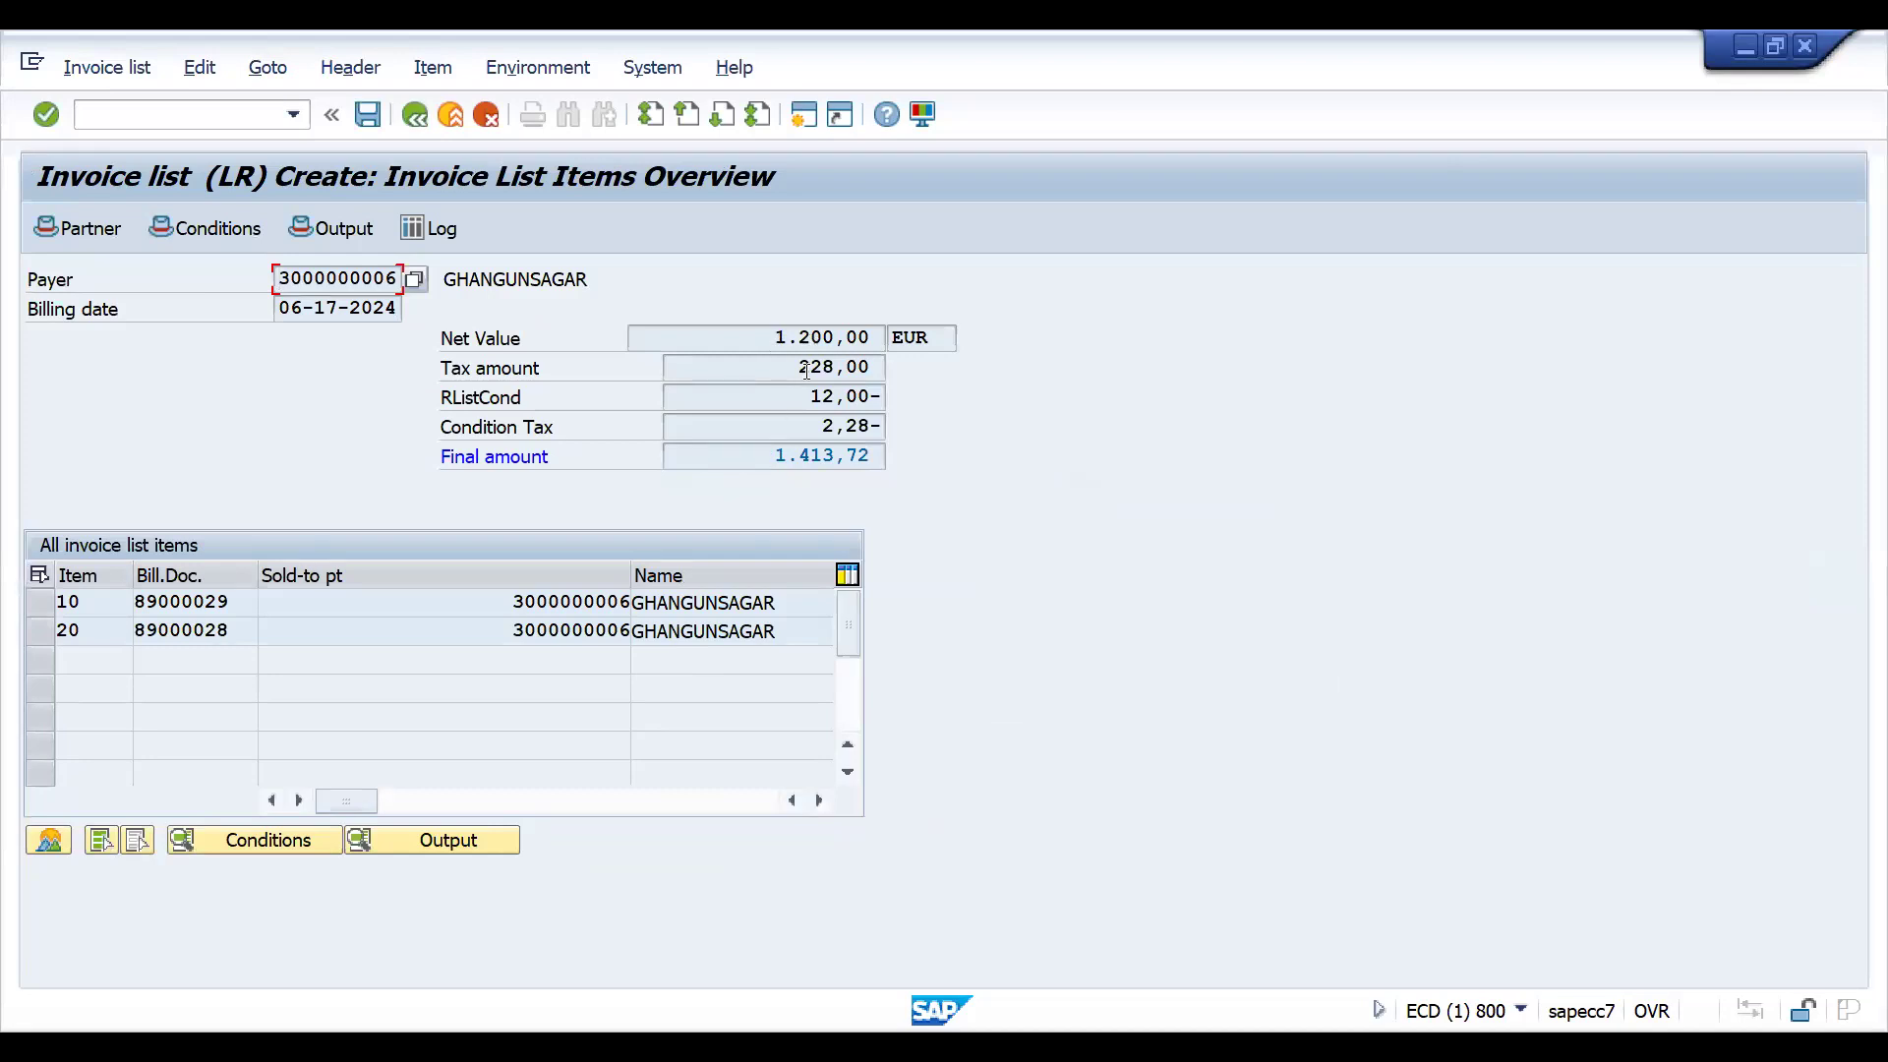
# Open the invoice list's empty Output screen and type /NVV31 as the next command.
pyautogui.click(772, 456)
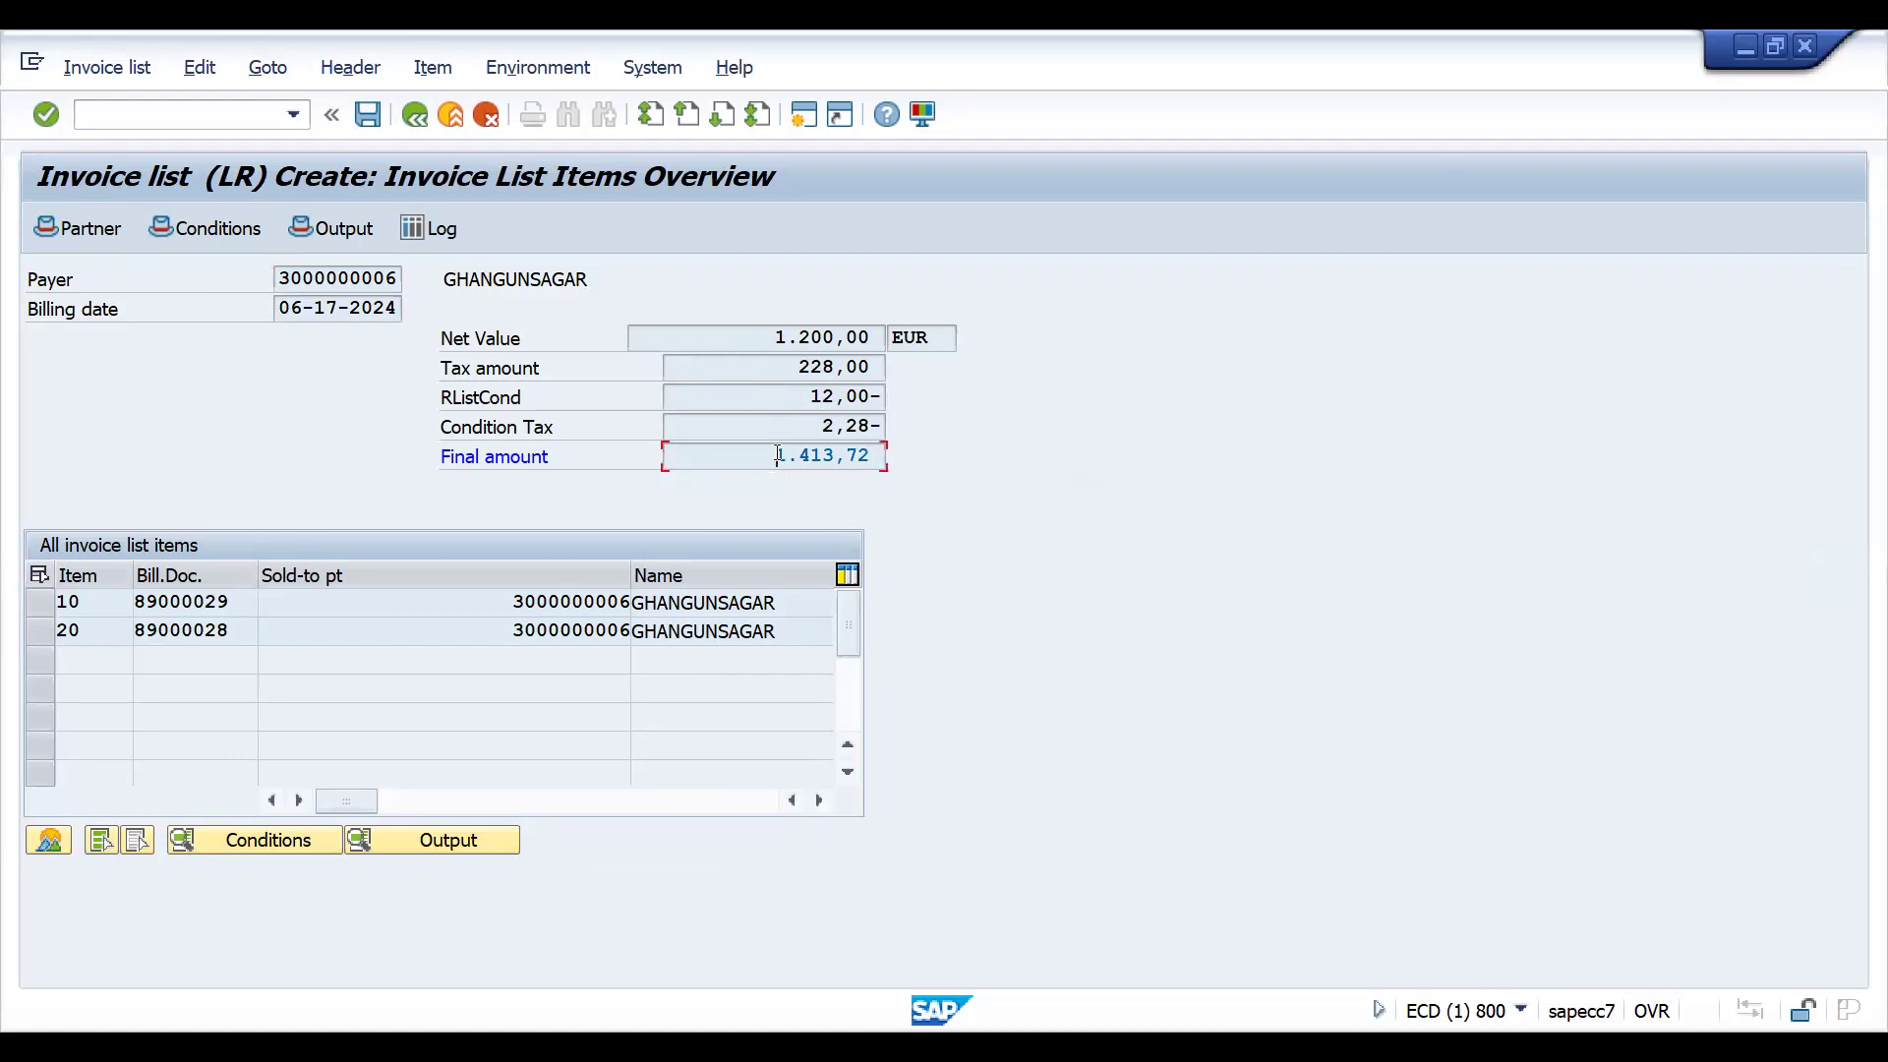
pyautogui.click(308, 228)
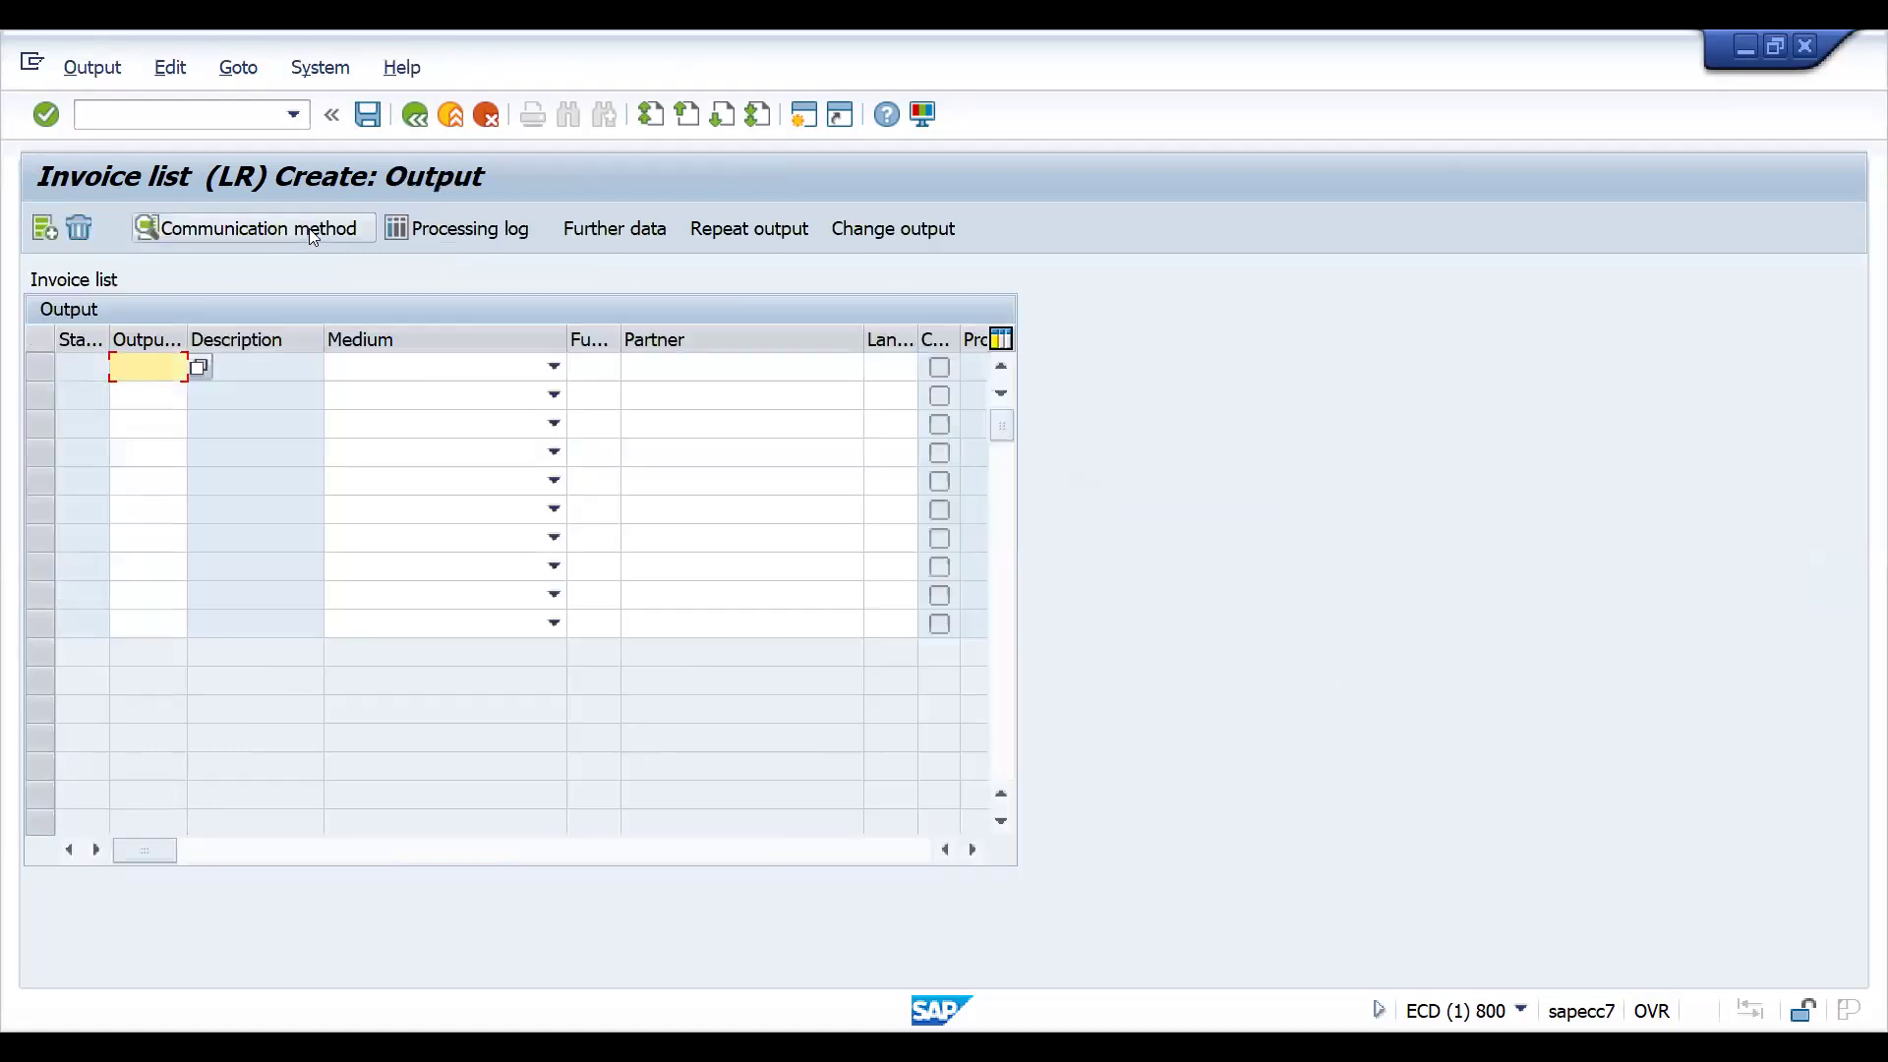
pyautogui.click(101, 122)
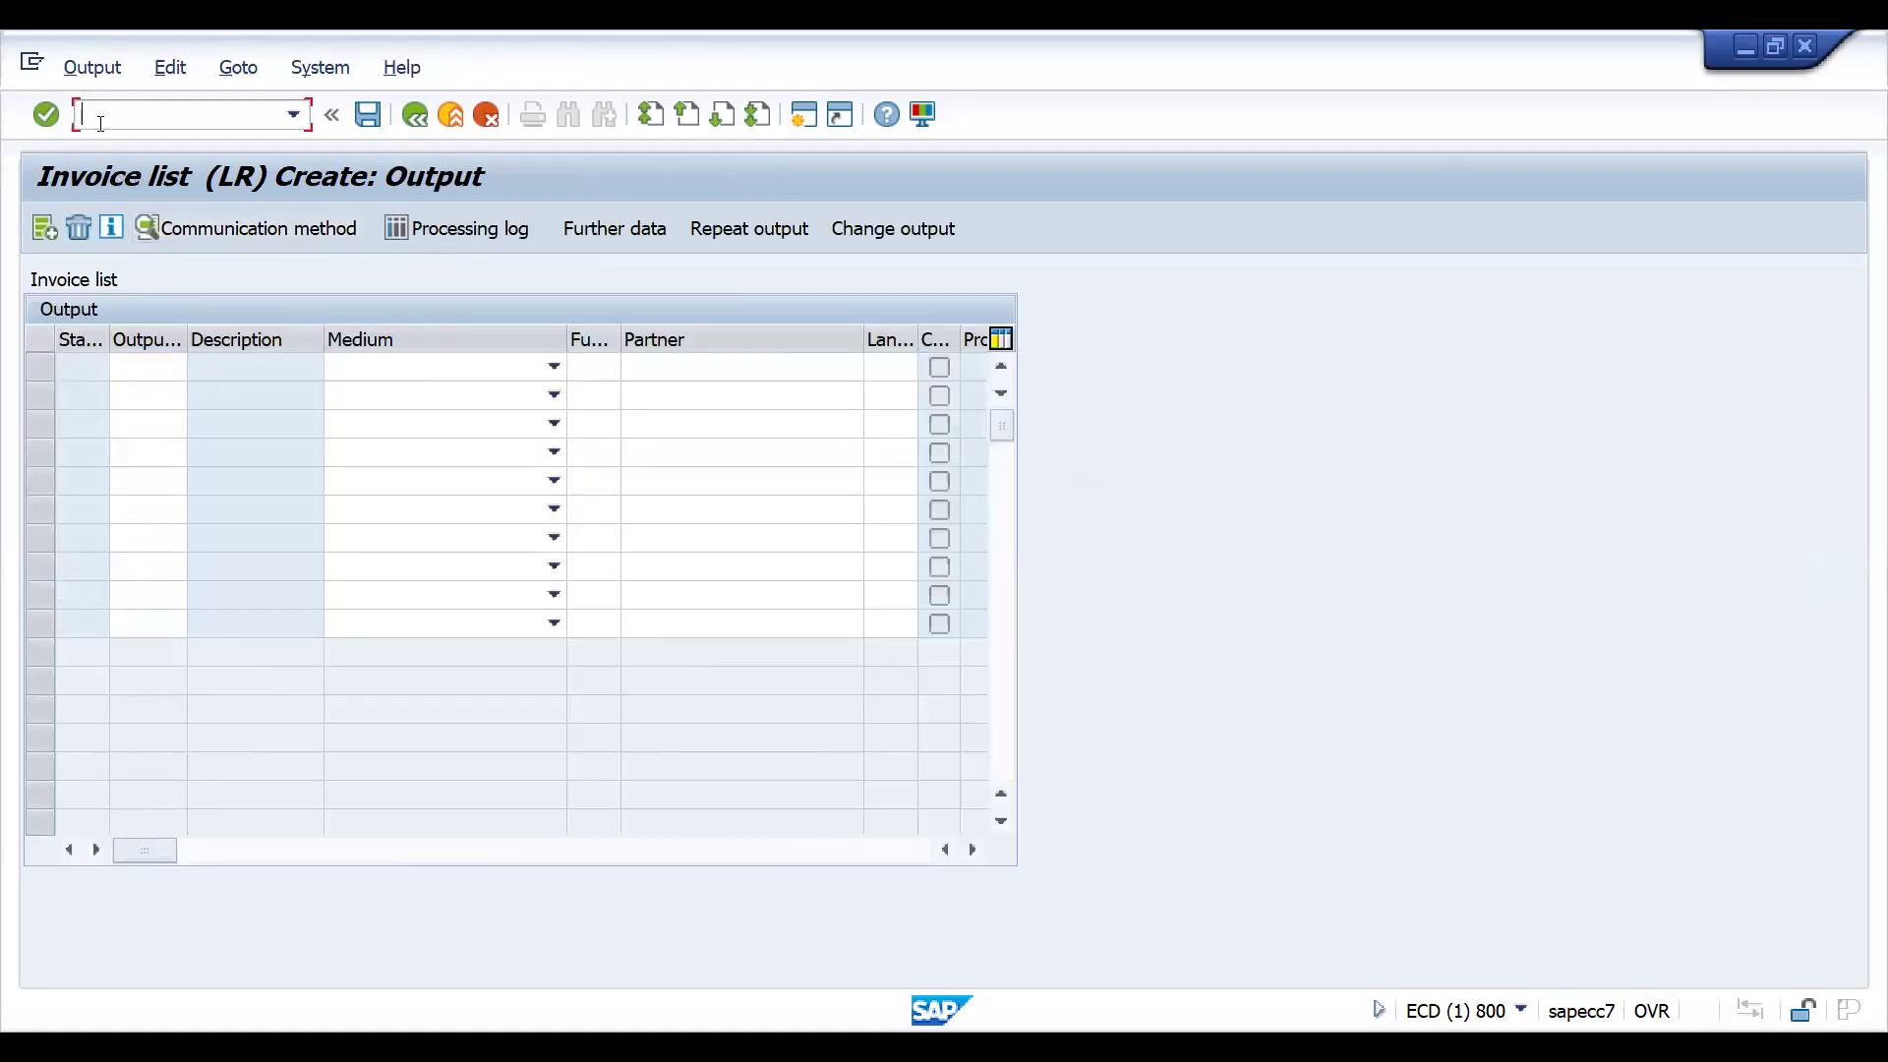
pyautogui.write('/NVV31')
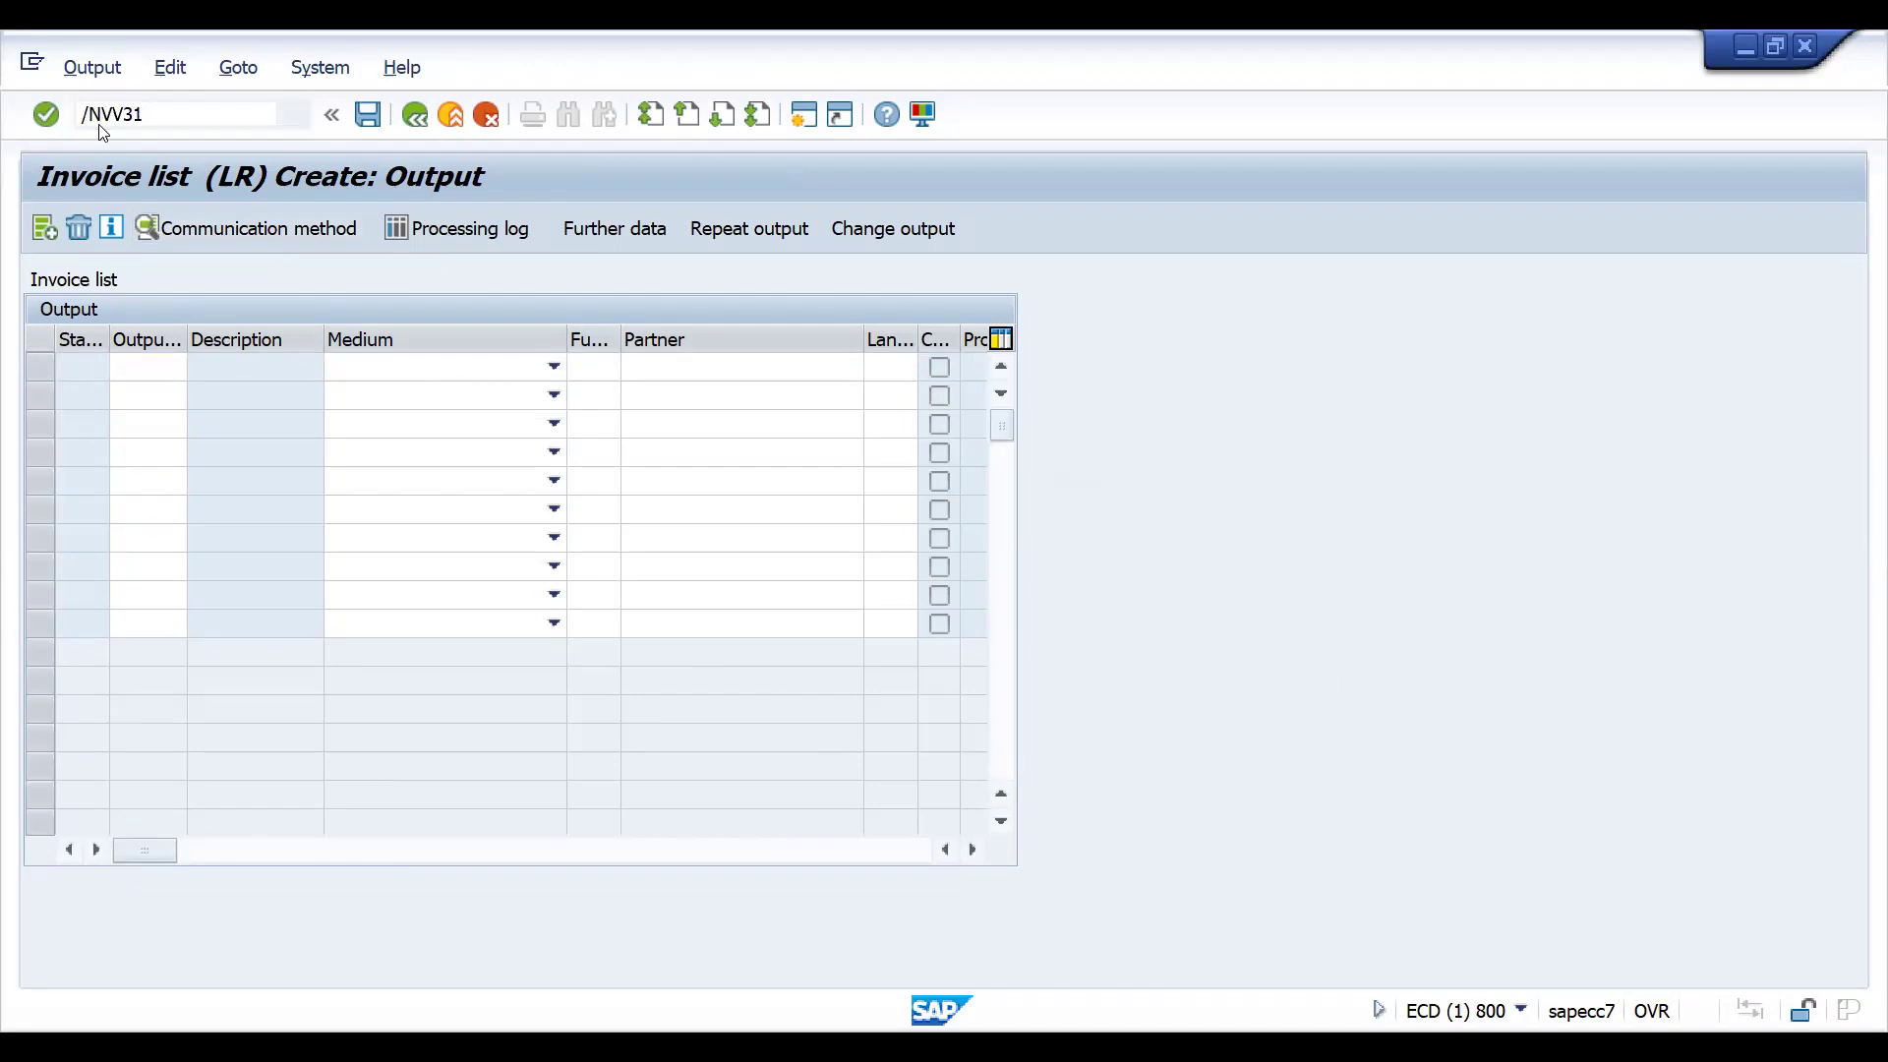
# Start a VV31 condition record for output type LR00 and pick the payer customer via lookup.
pyautogui.press('Return')
pyautogui.write('LR00')
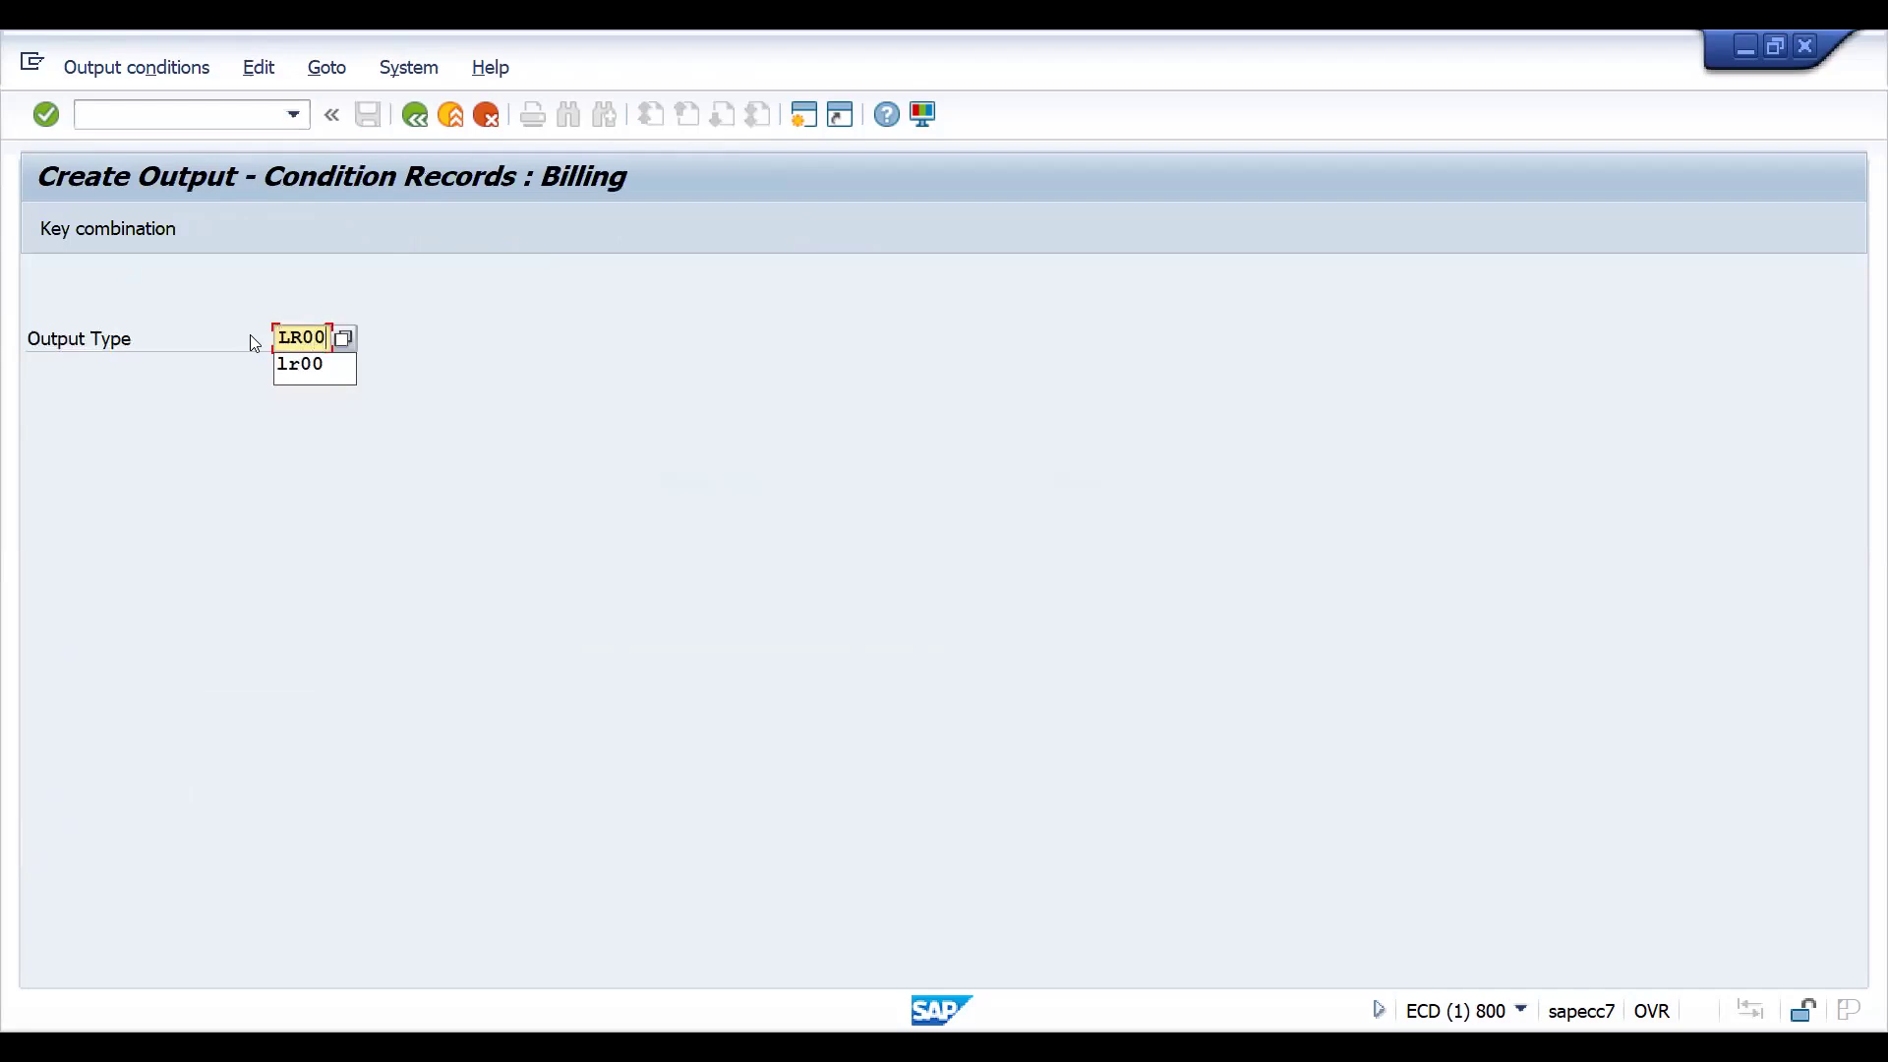
pyautogui.press('Return')
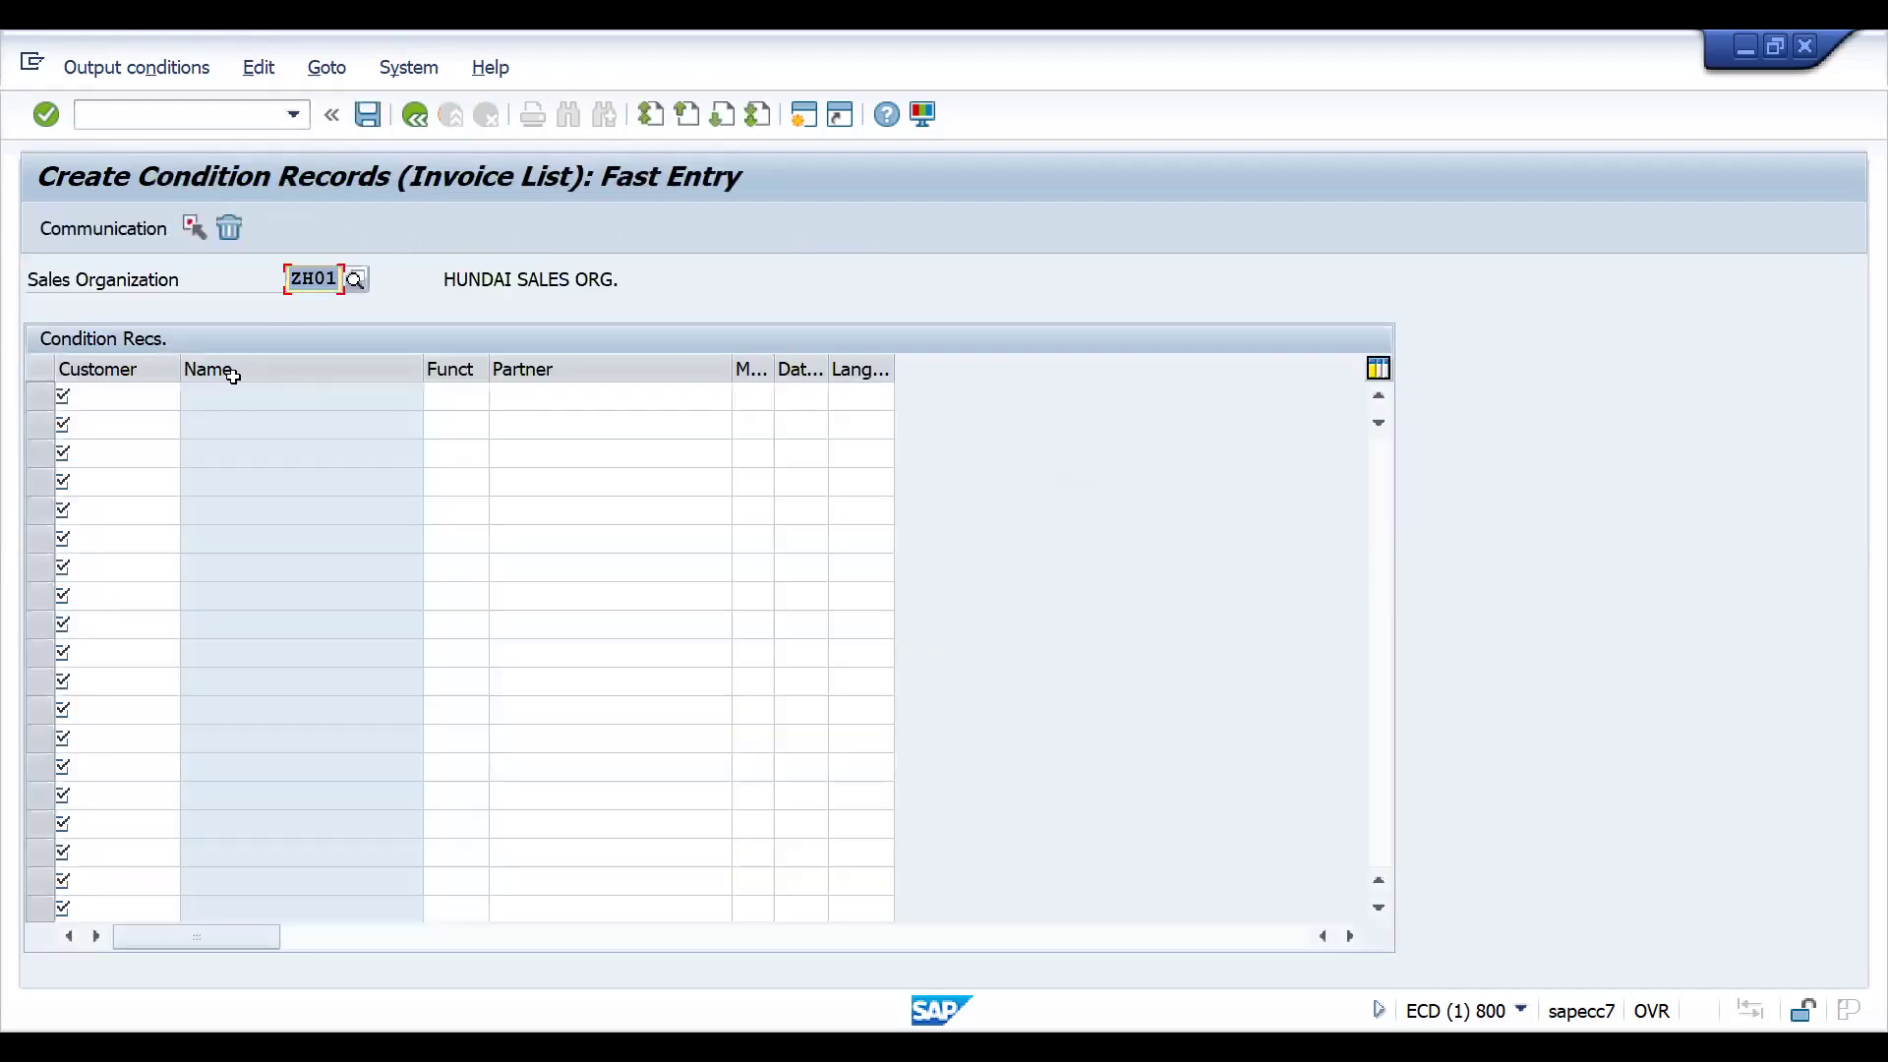
pyautogui.click(132, 396)
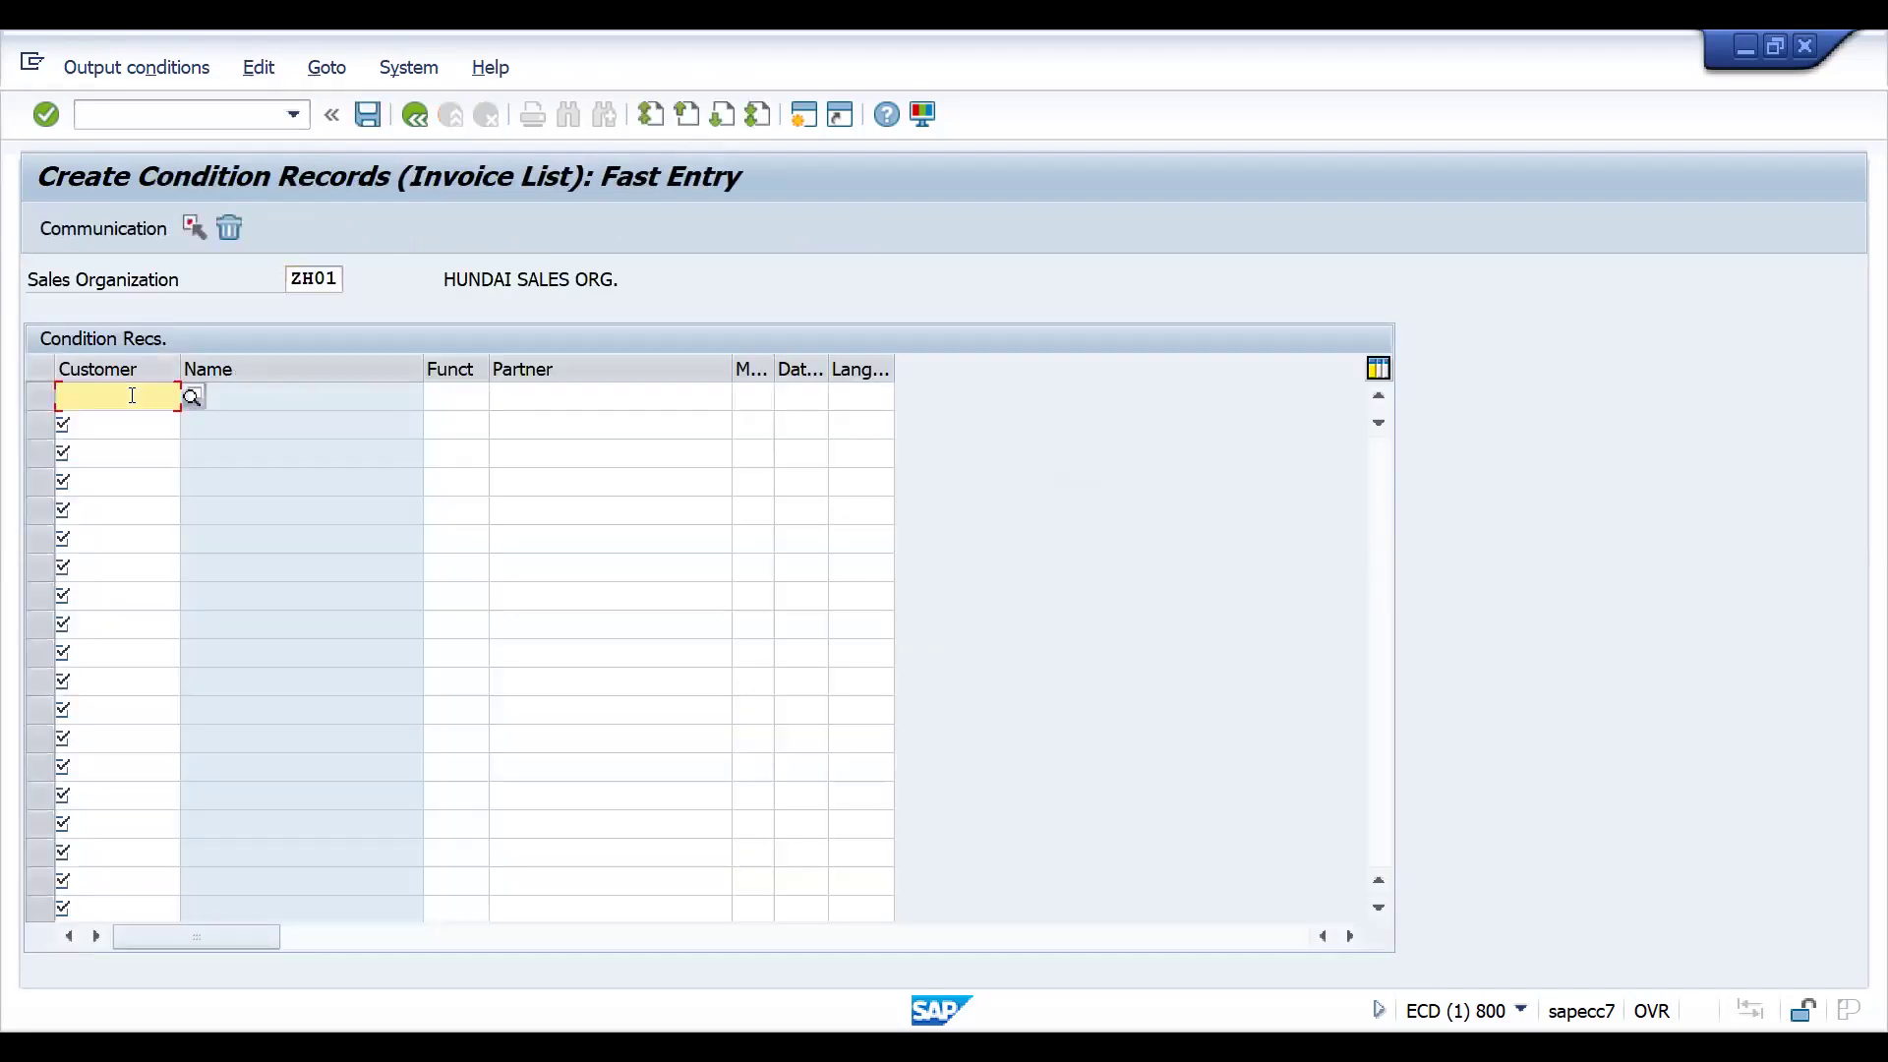
pyautogui.click(192, 397)
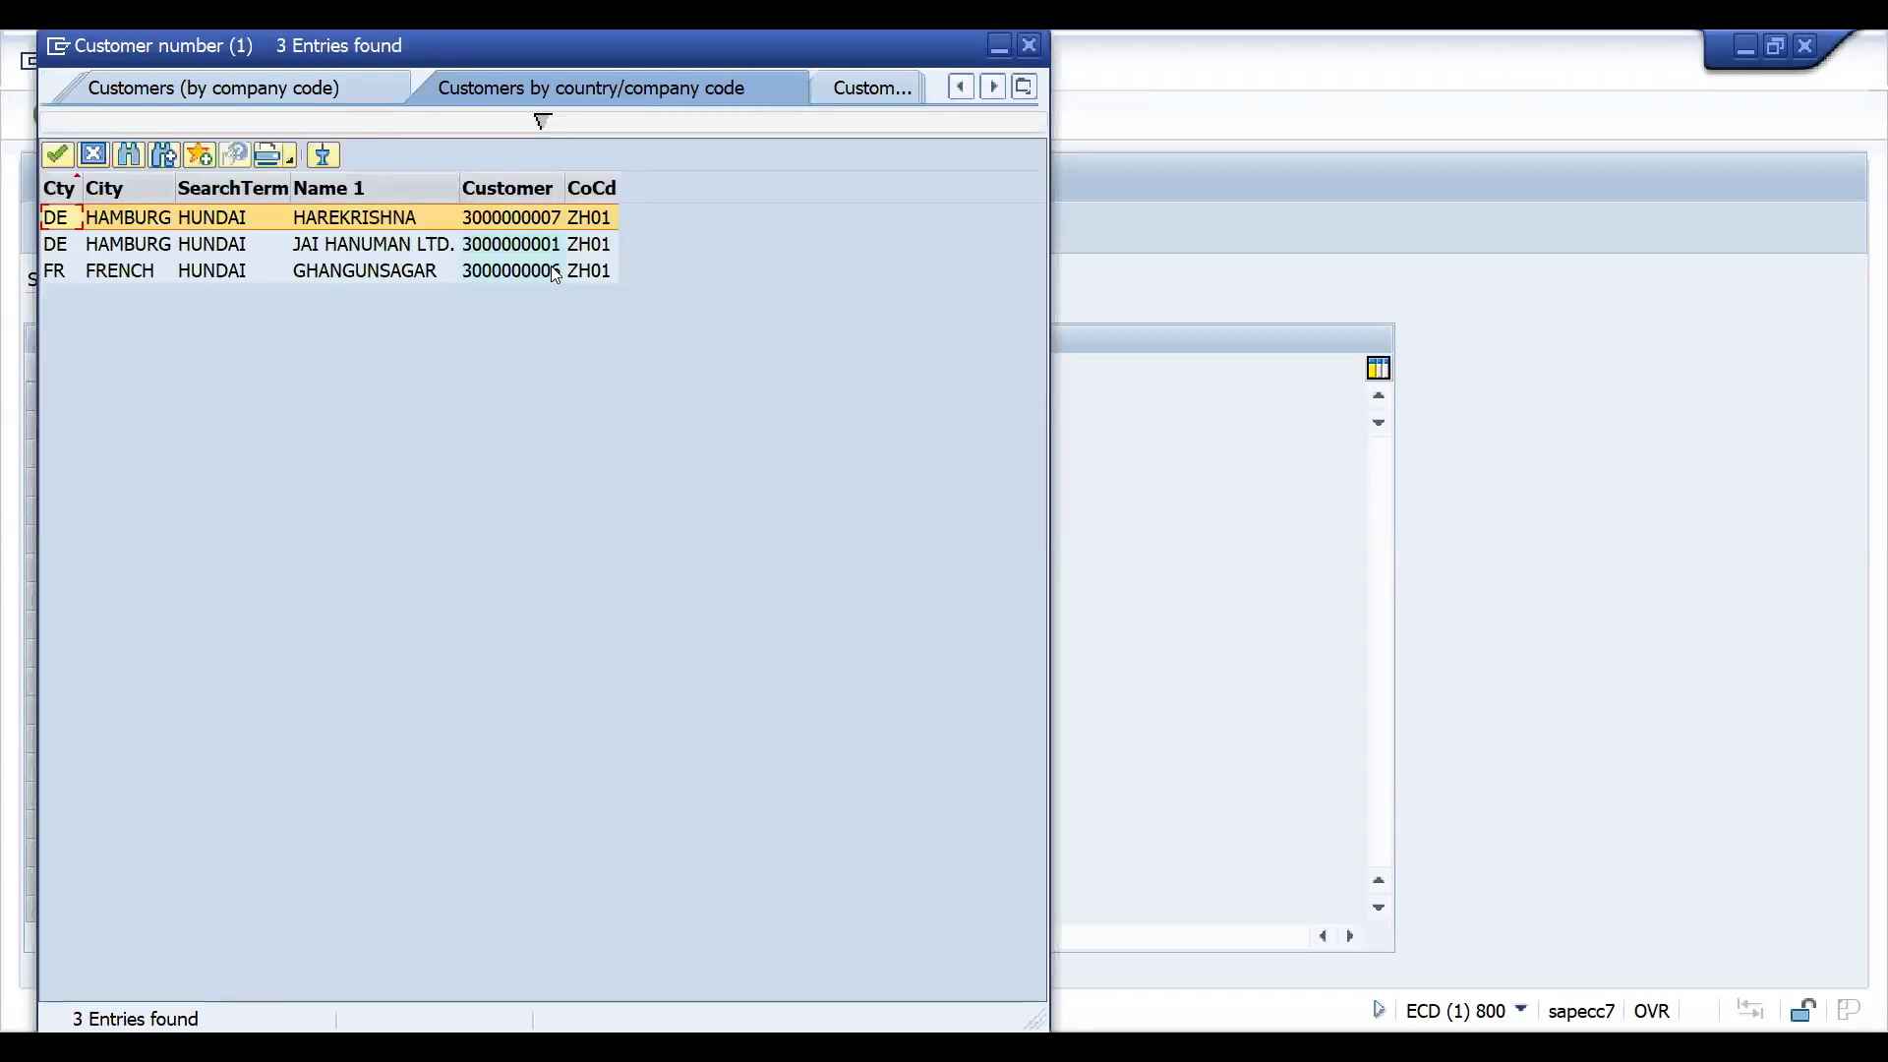
pyautogui.click(548, 270)
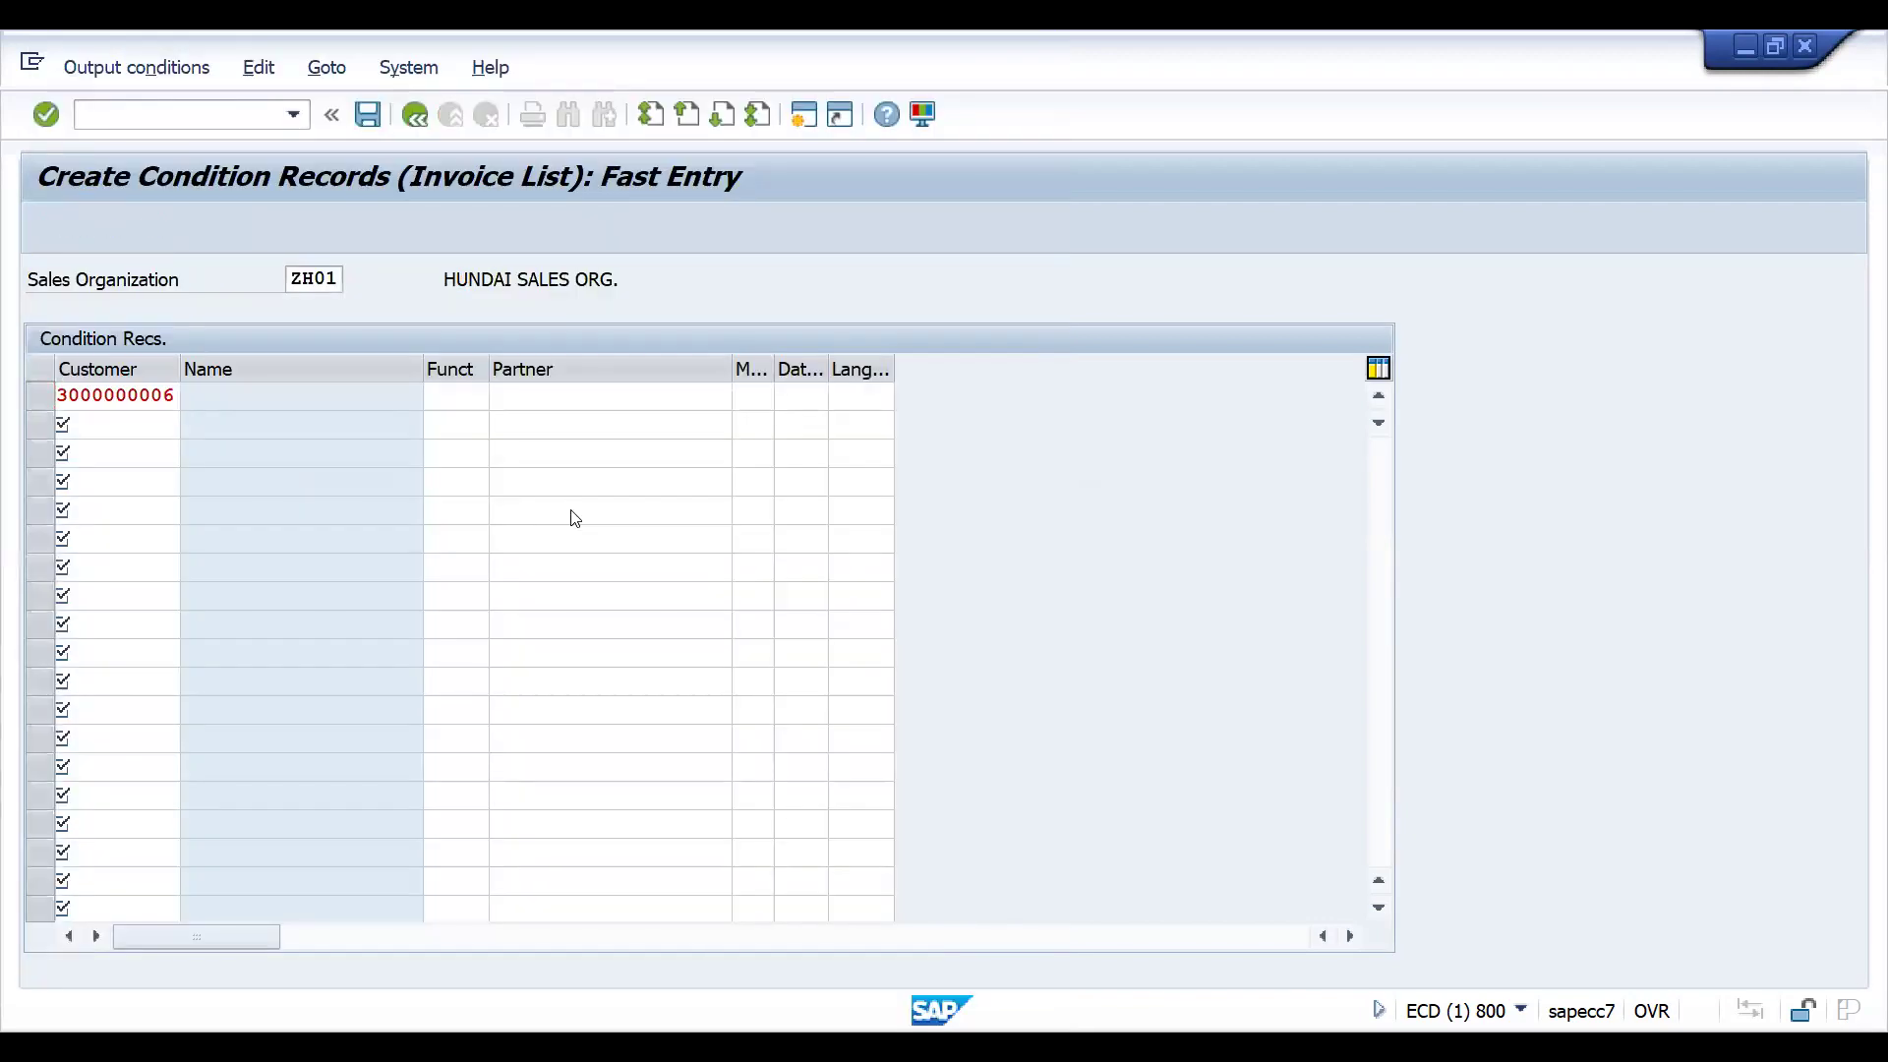
pyautogui.press('Return')
# Set medium 1, timing 1 and language EN on the customer's record.
pyautogui.click(757, 397)
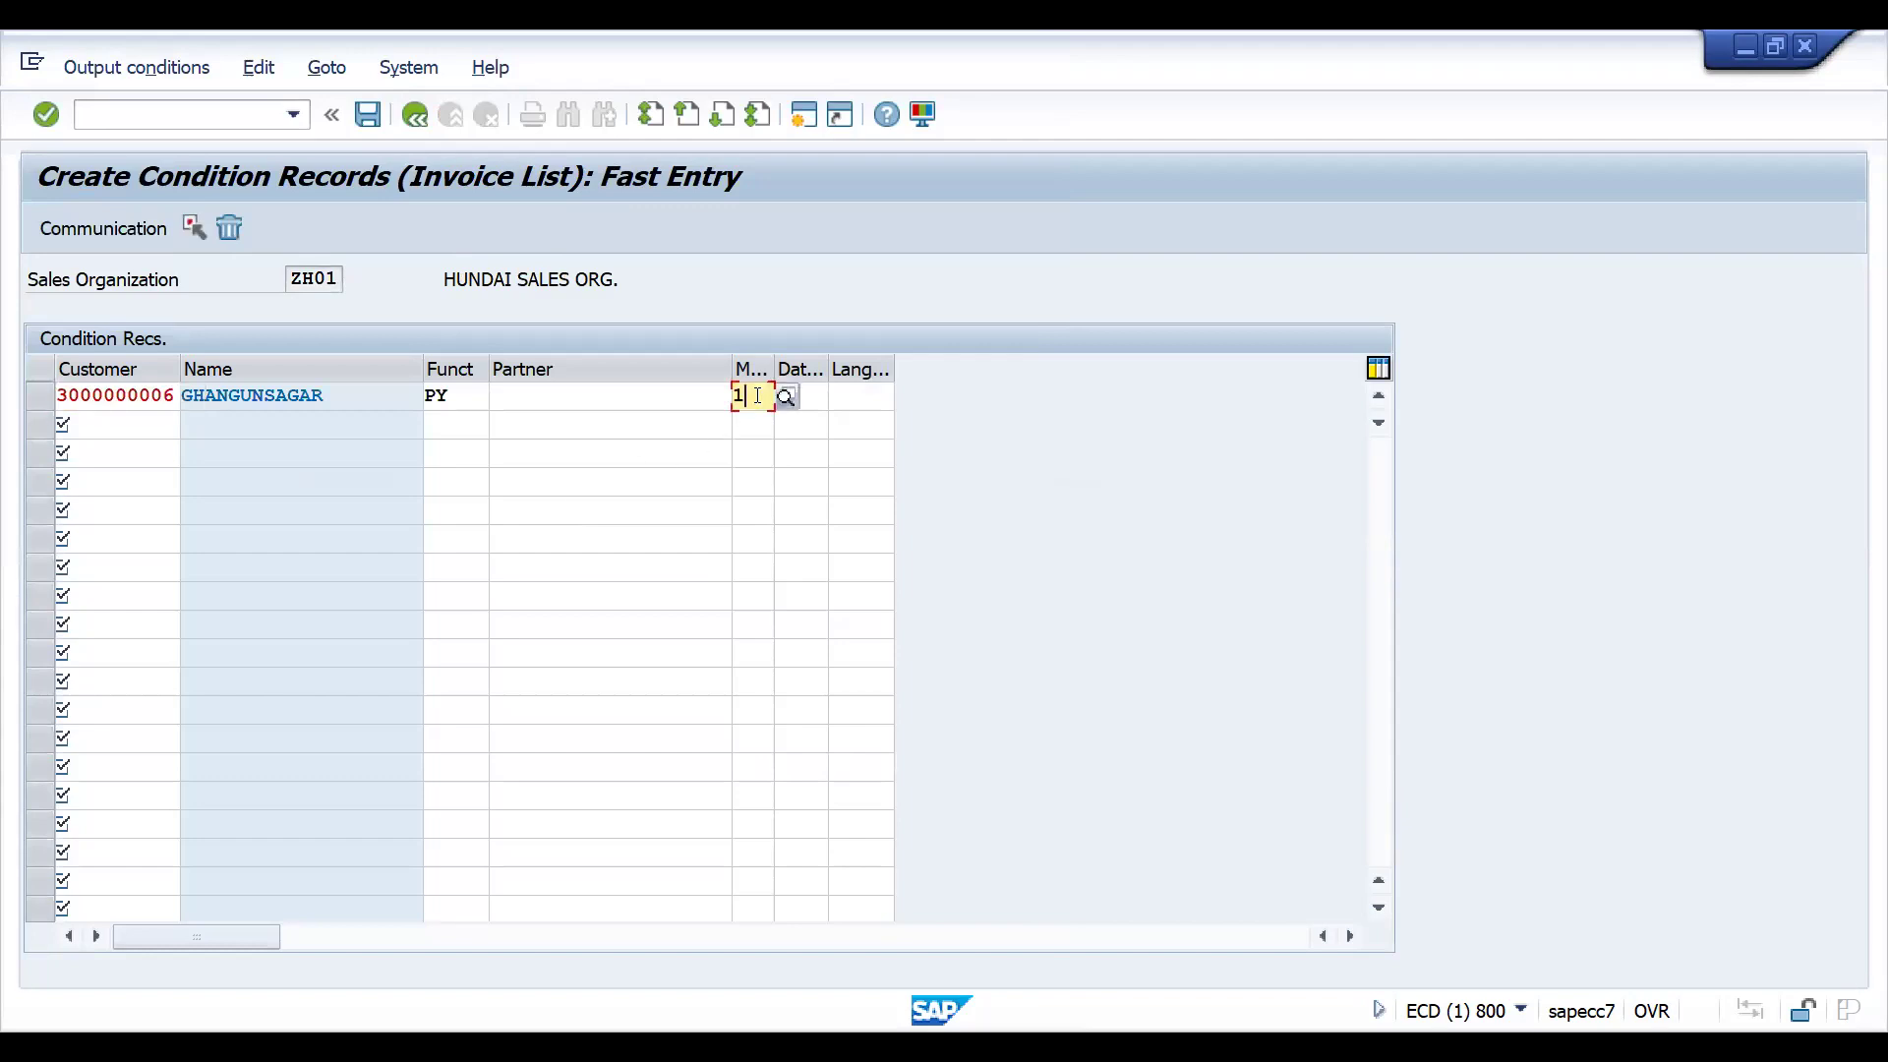
pyautogui.click(851, 389)
pyautogui.write('EN')
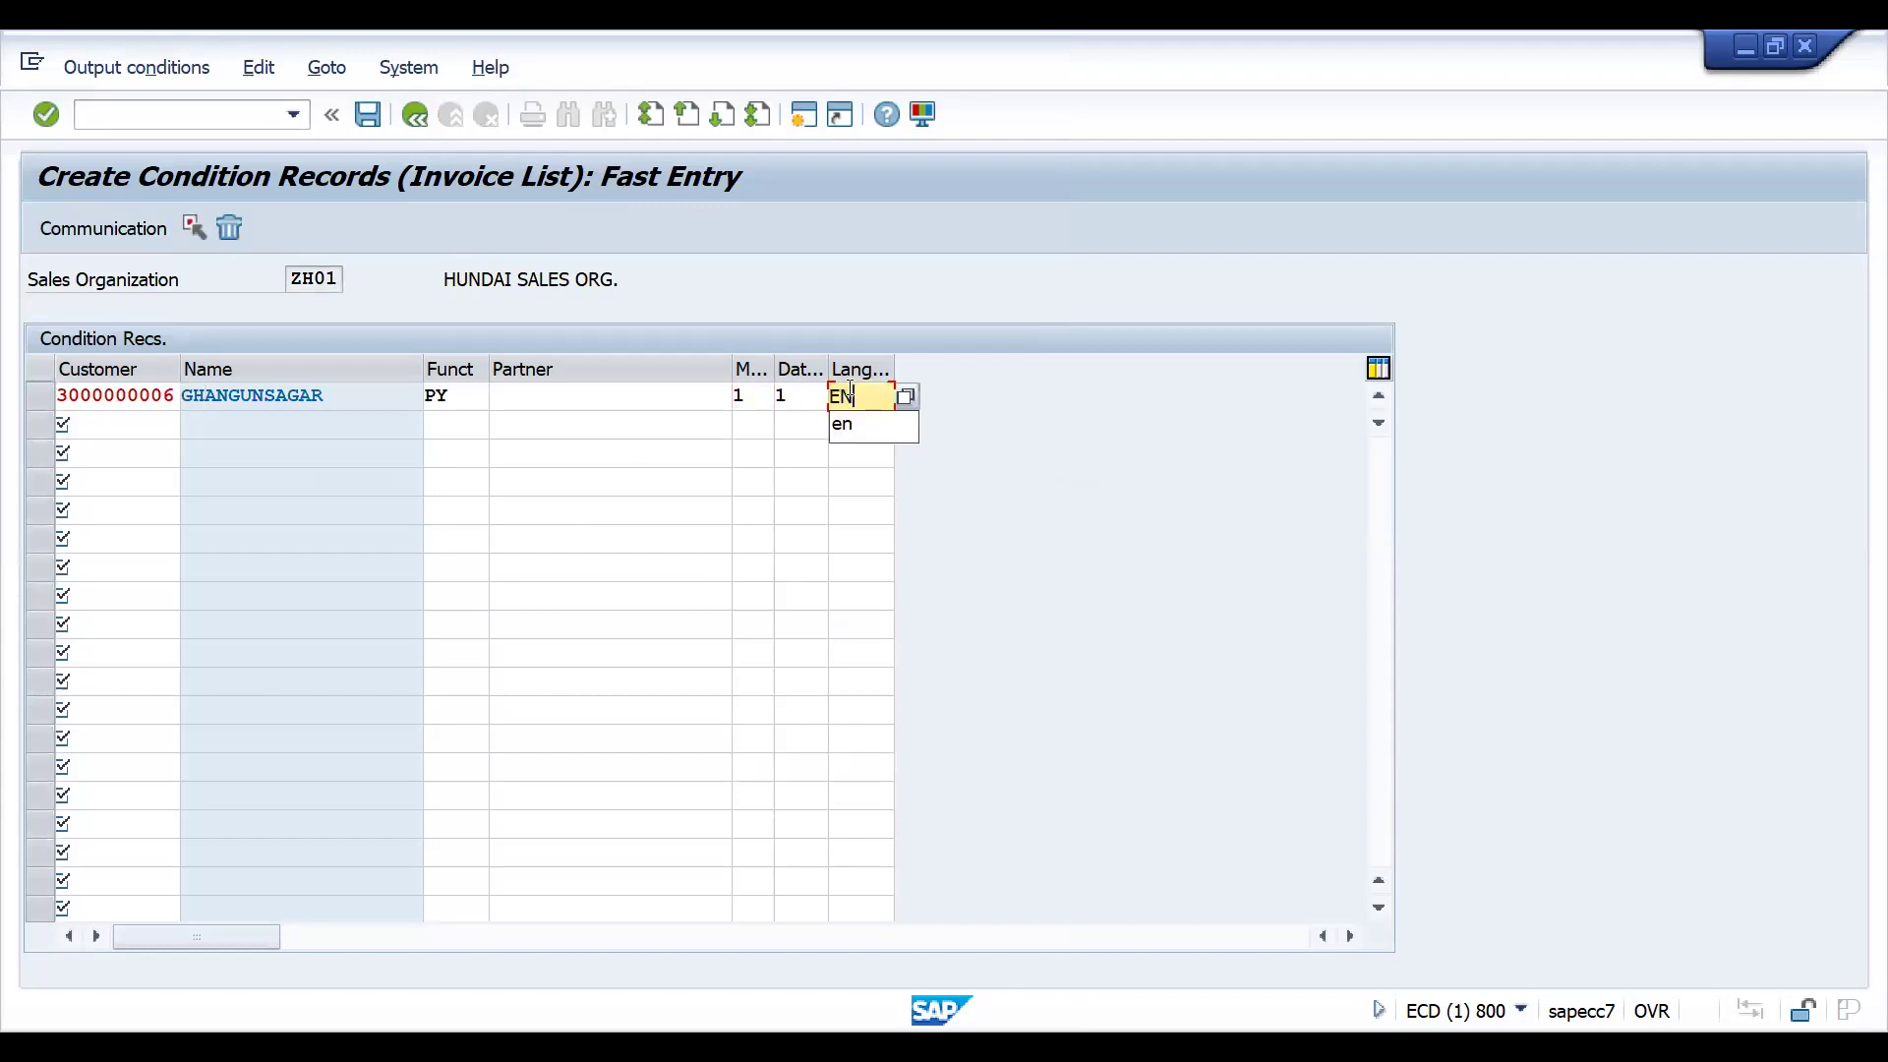
pyautogui.press('Return')
pyautogui.click(315, 395)
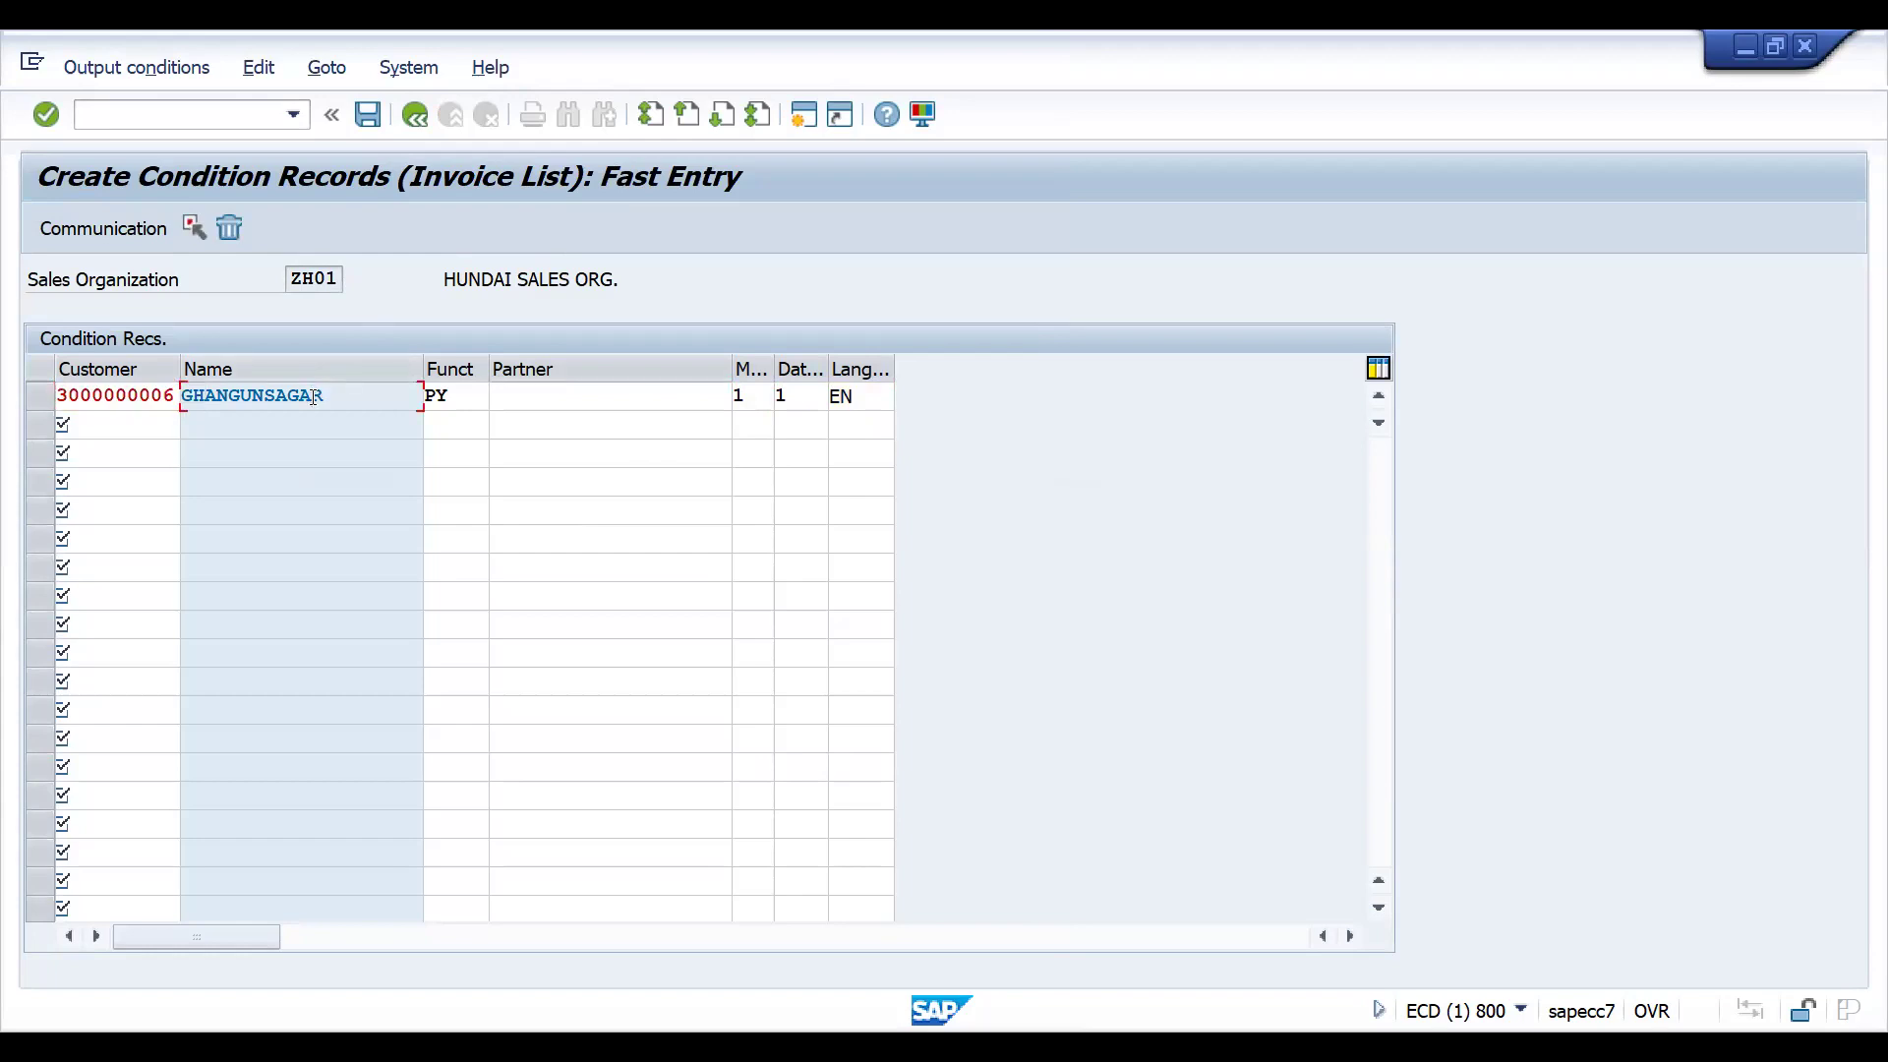
# Set the record's communication to output device LOCL, print immediately, and 1 message.
pyautogui.click(106, 228)
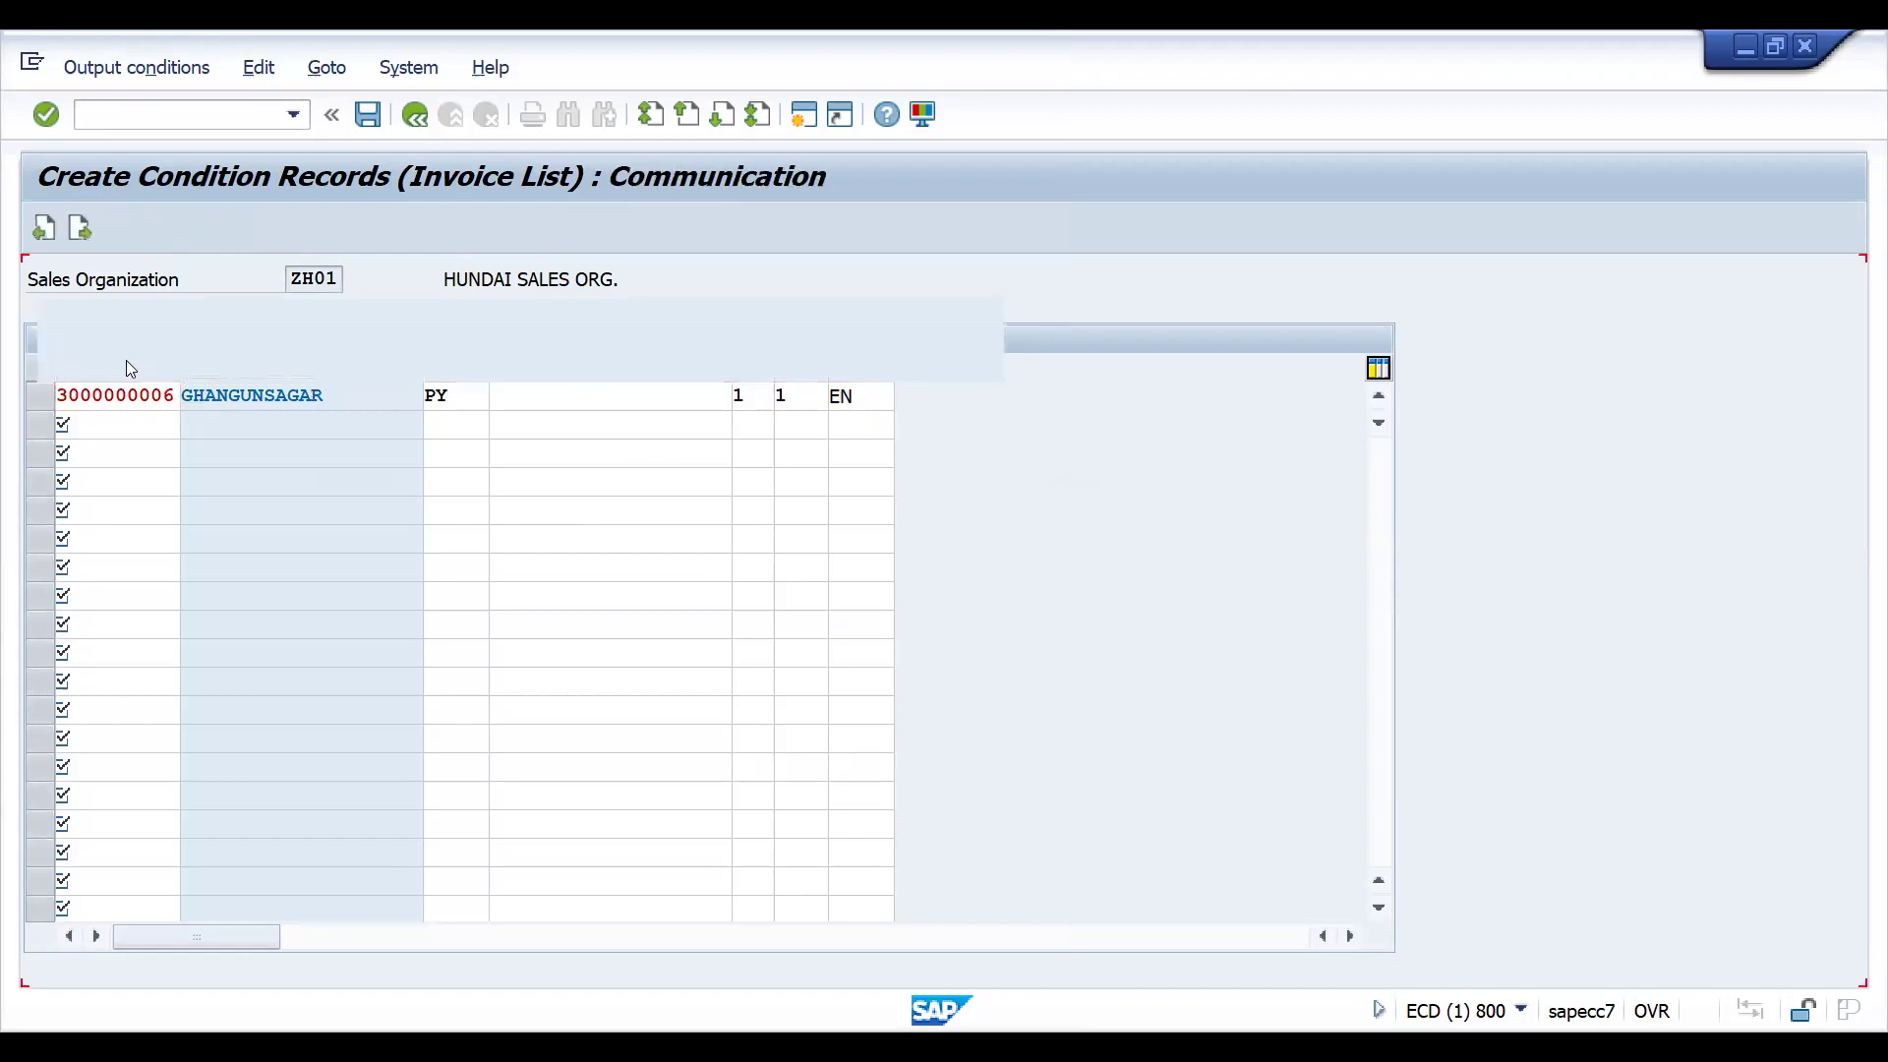
pyautogui.click(311, 443)
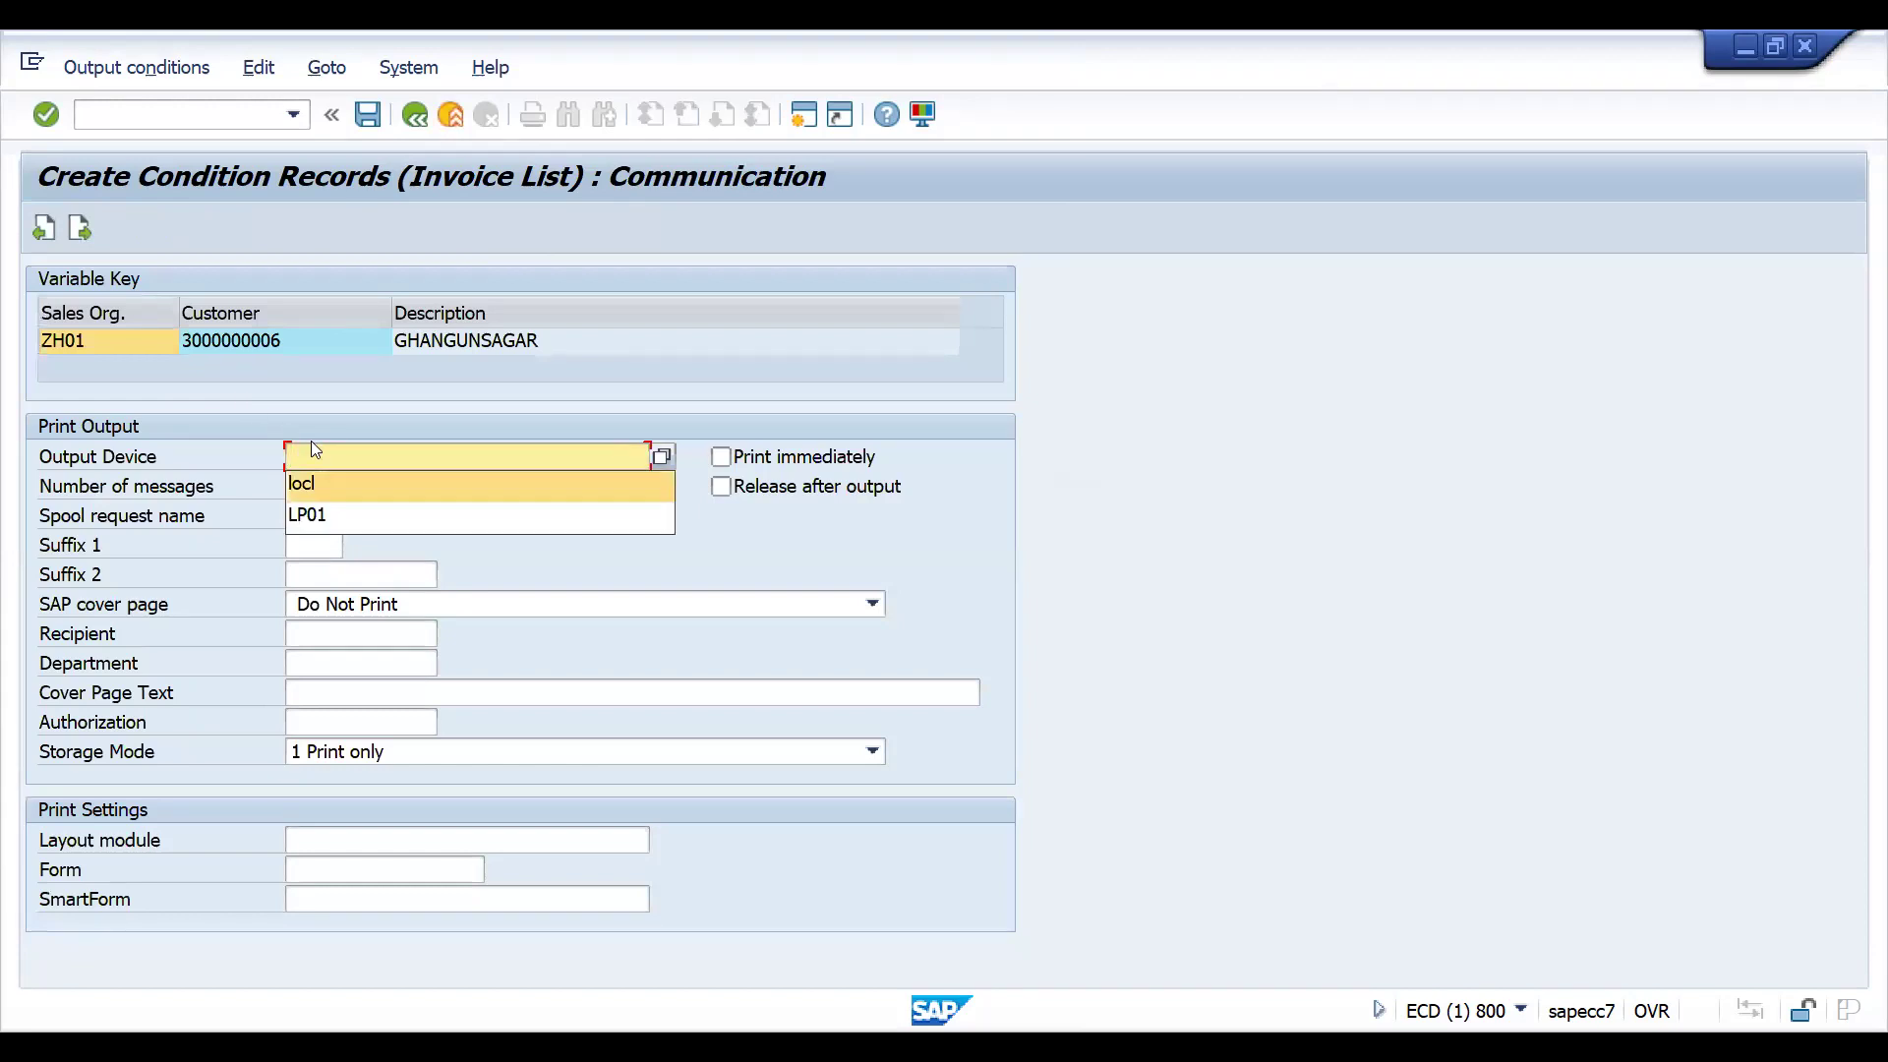
pyautogui.press('Return')
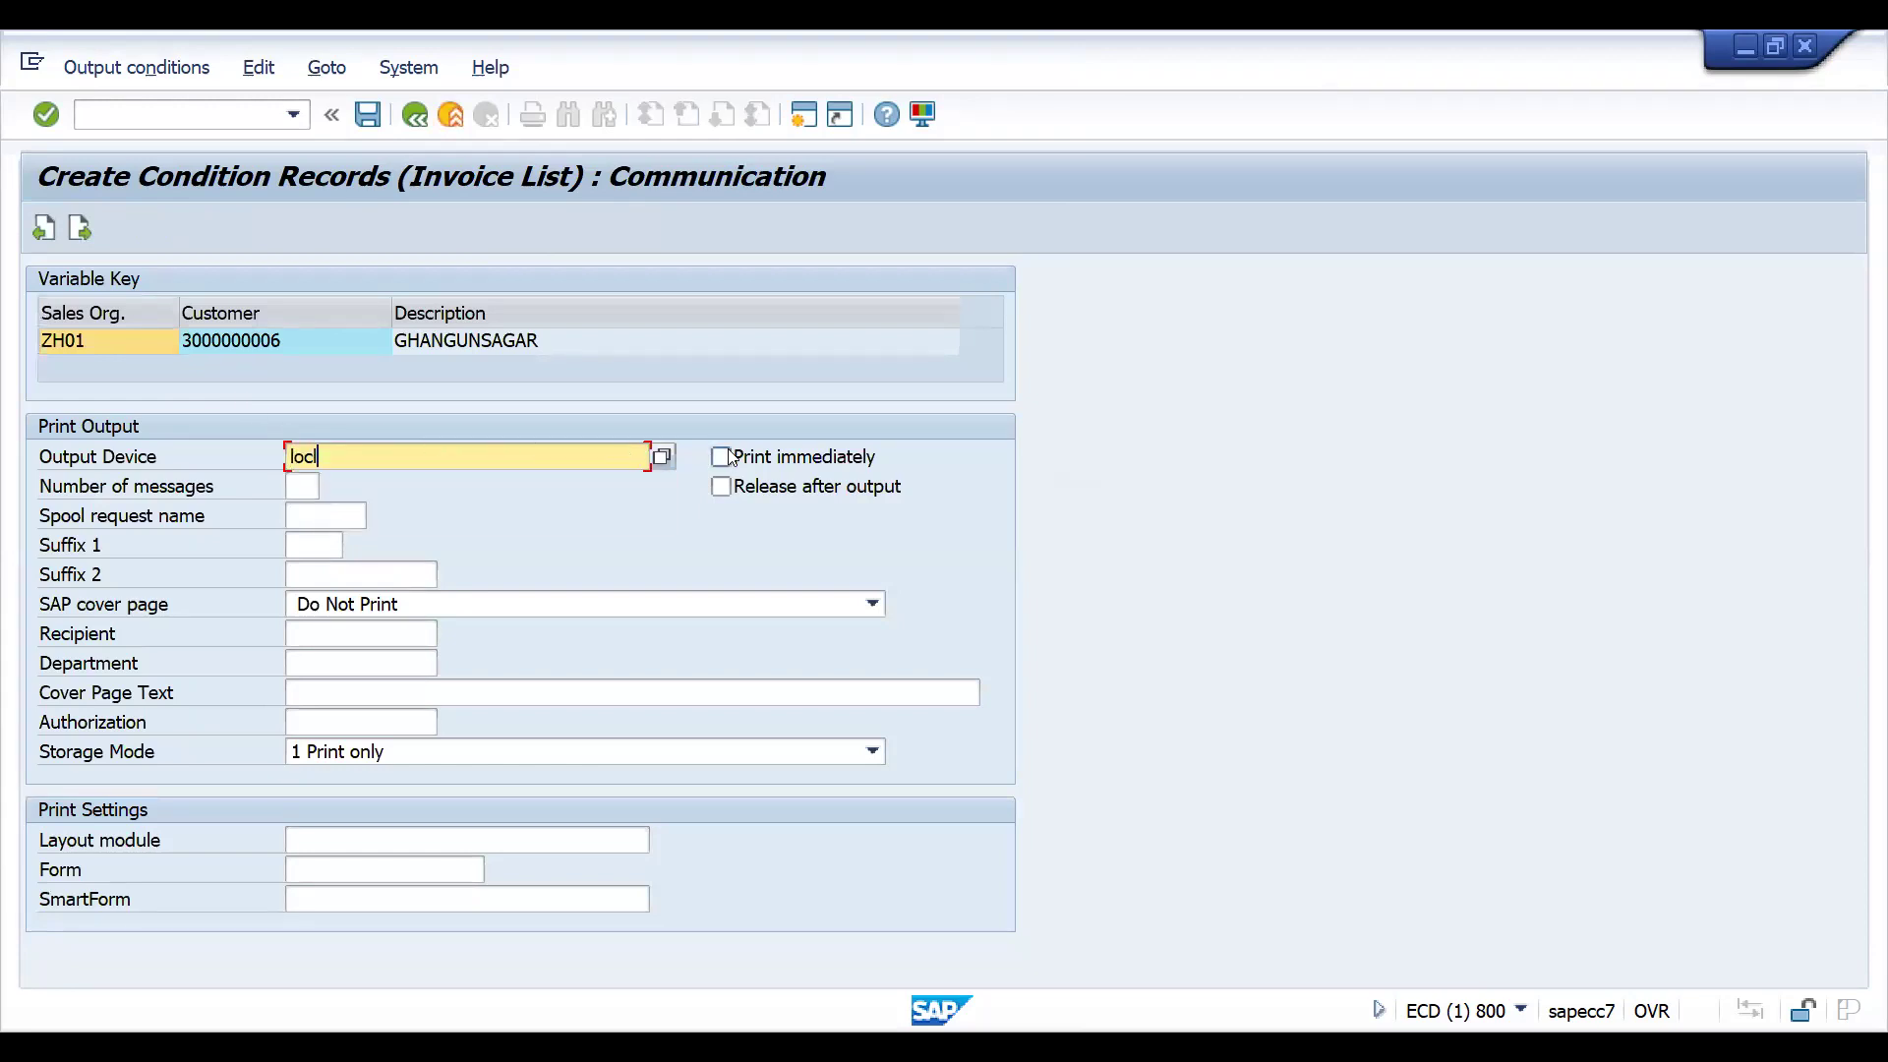
pyautogui.click(724, 457)
pyautogui.click(731, 455)
pyautogui.click(301, 486)
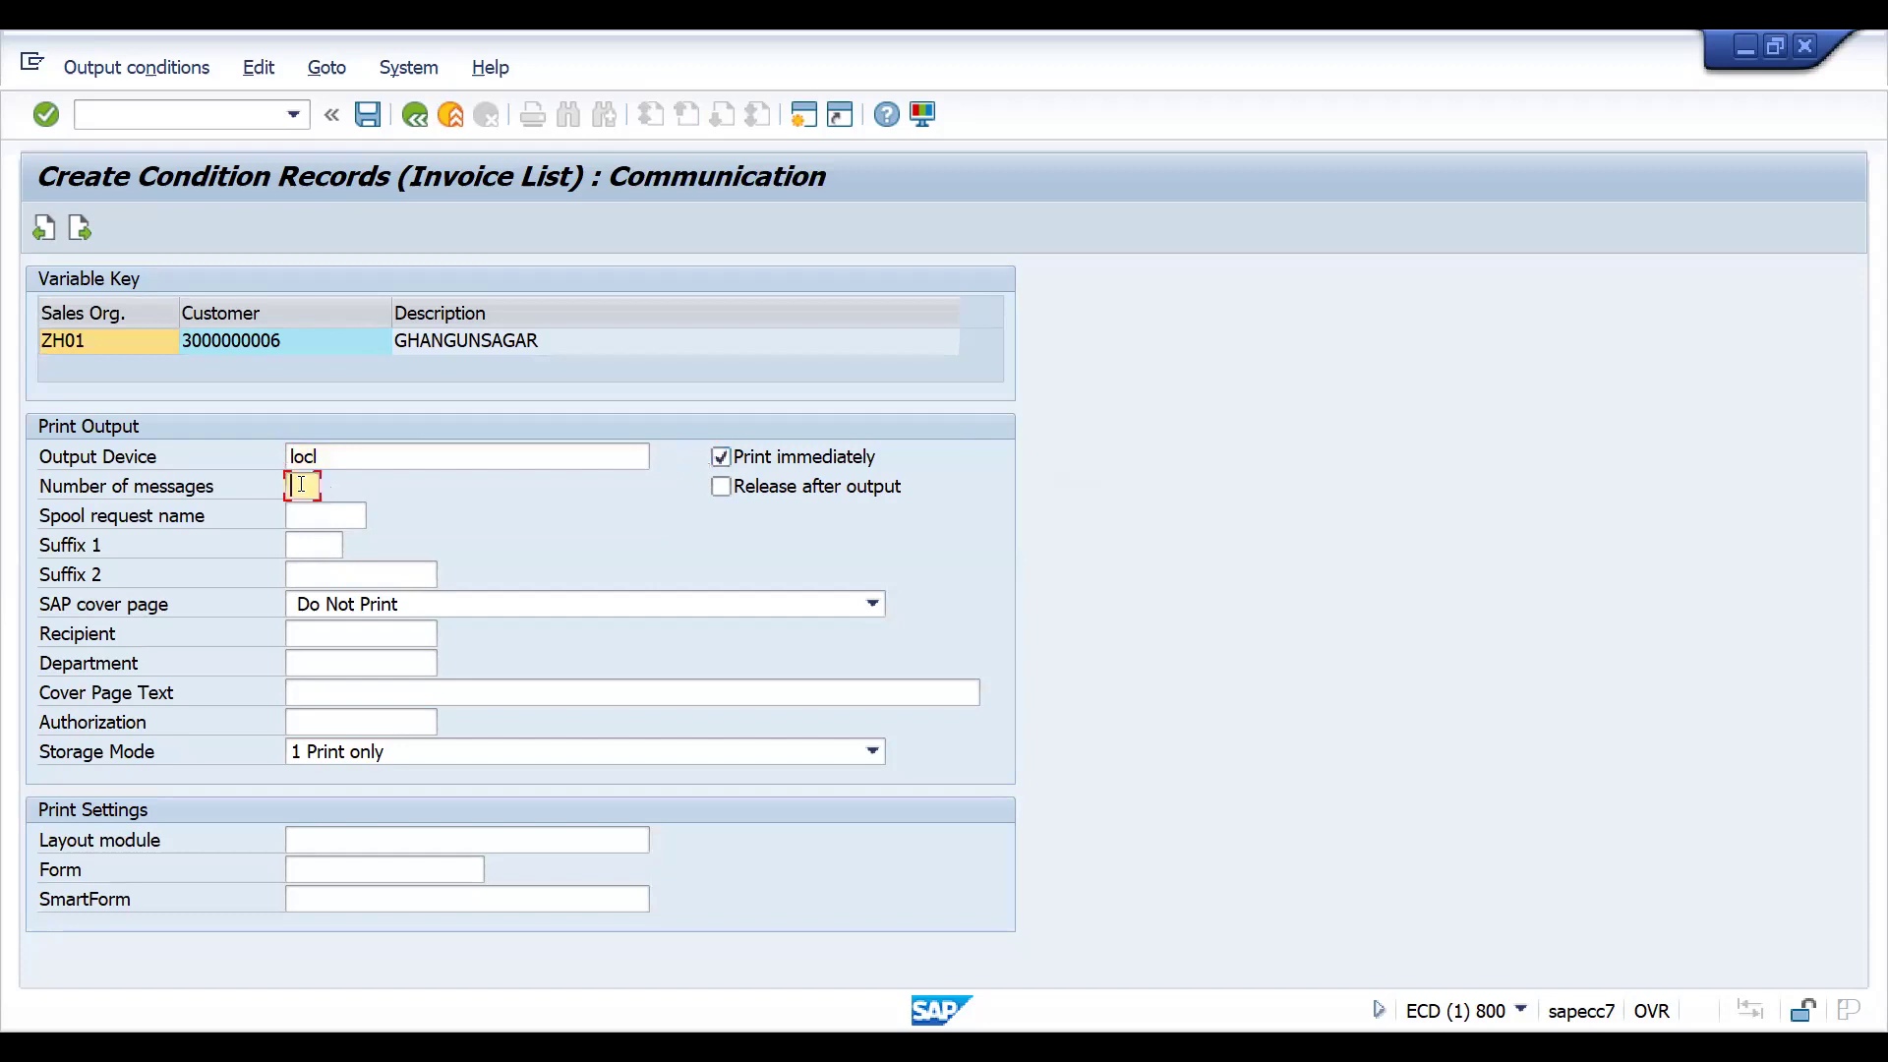
pyautogui.write('1')
pyautogui.press('Return')
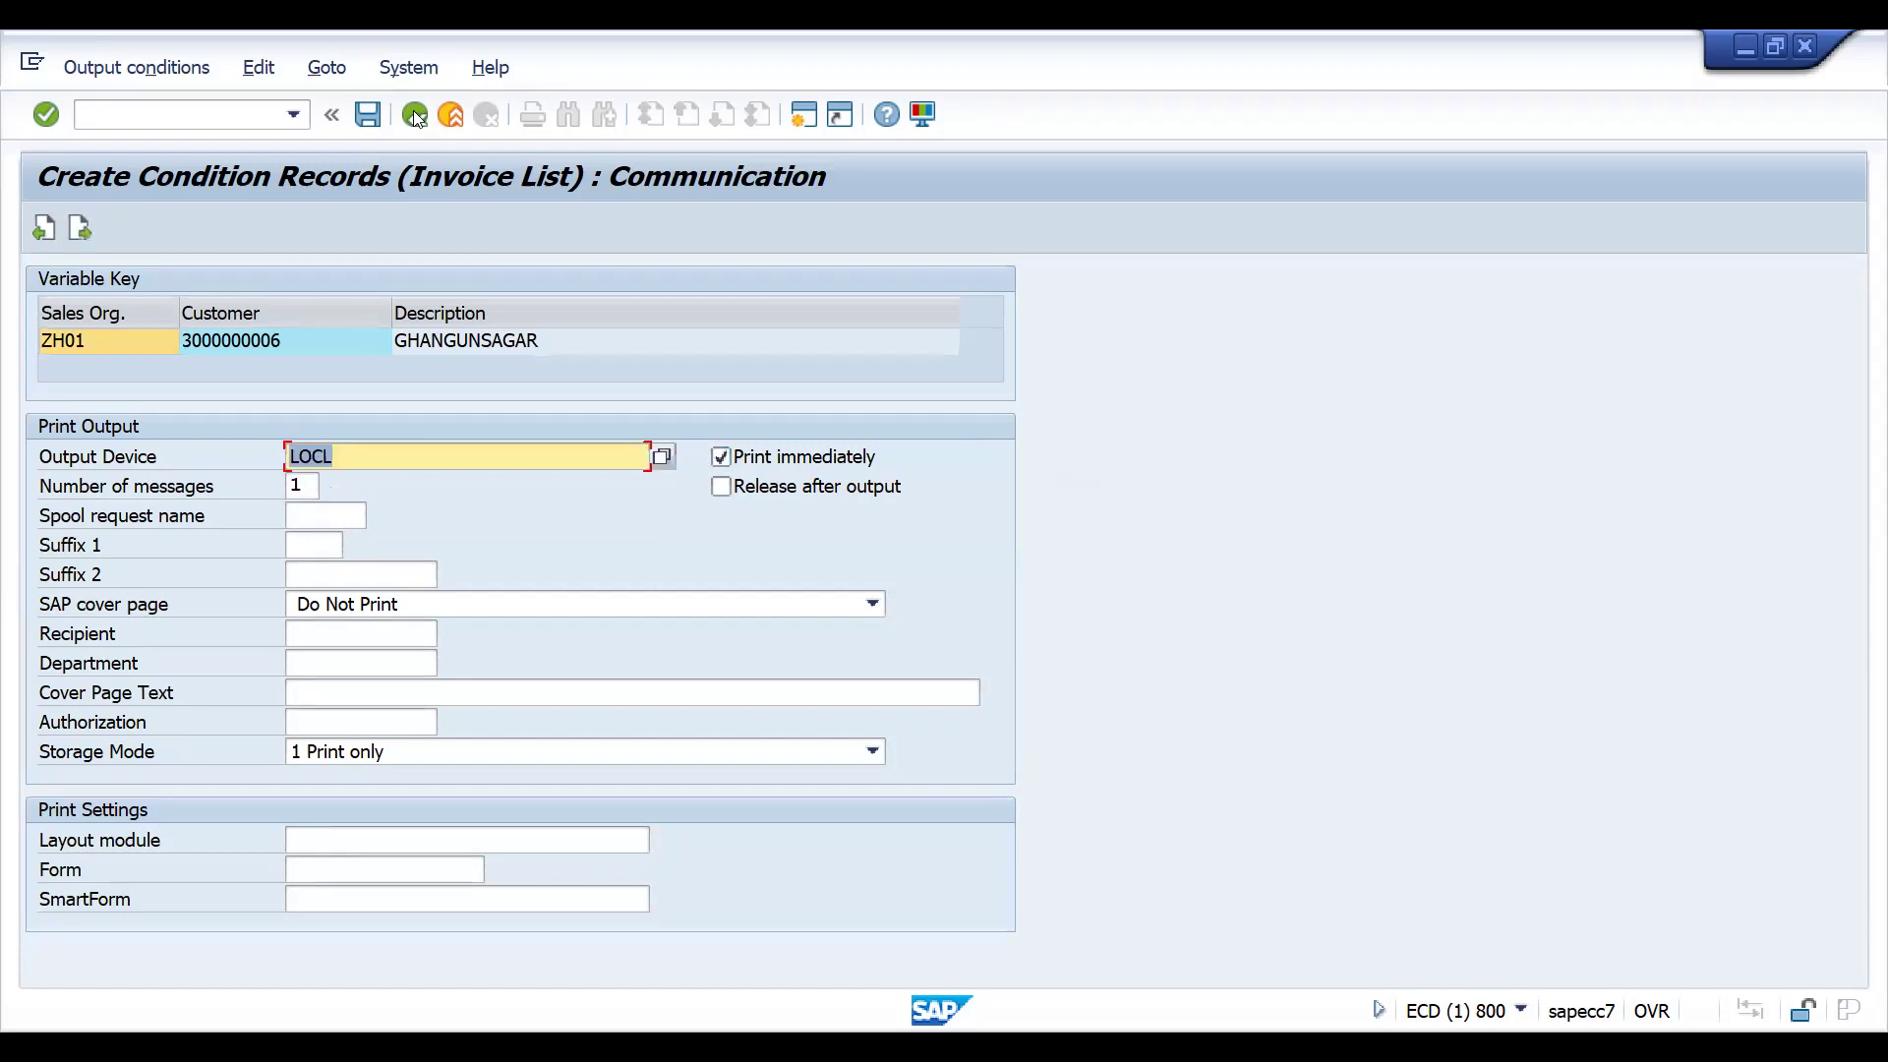
pyautogui.click(415, 116)
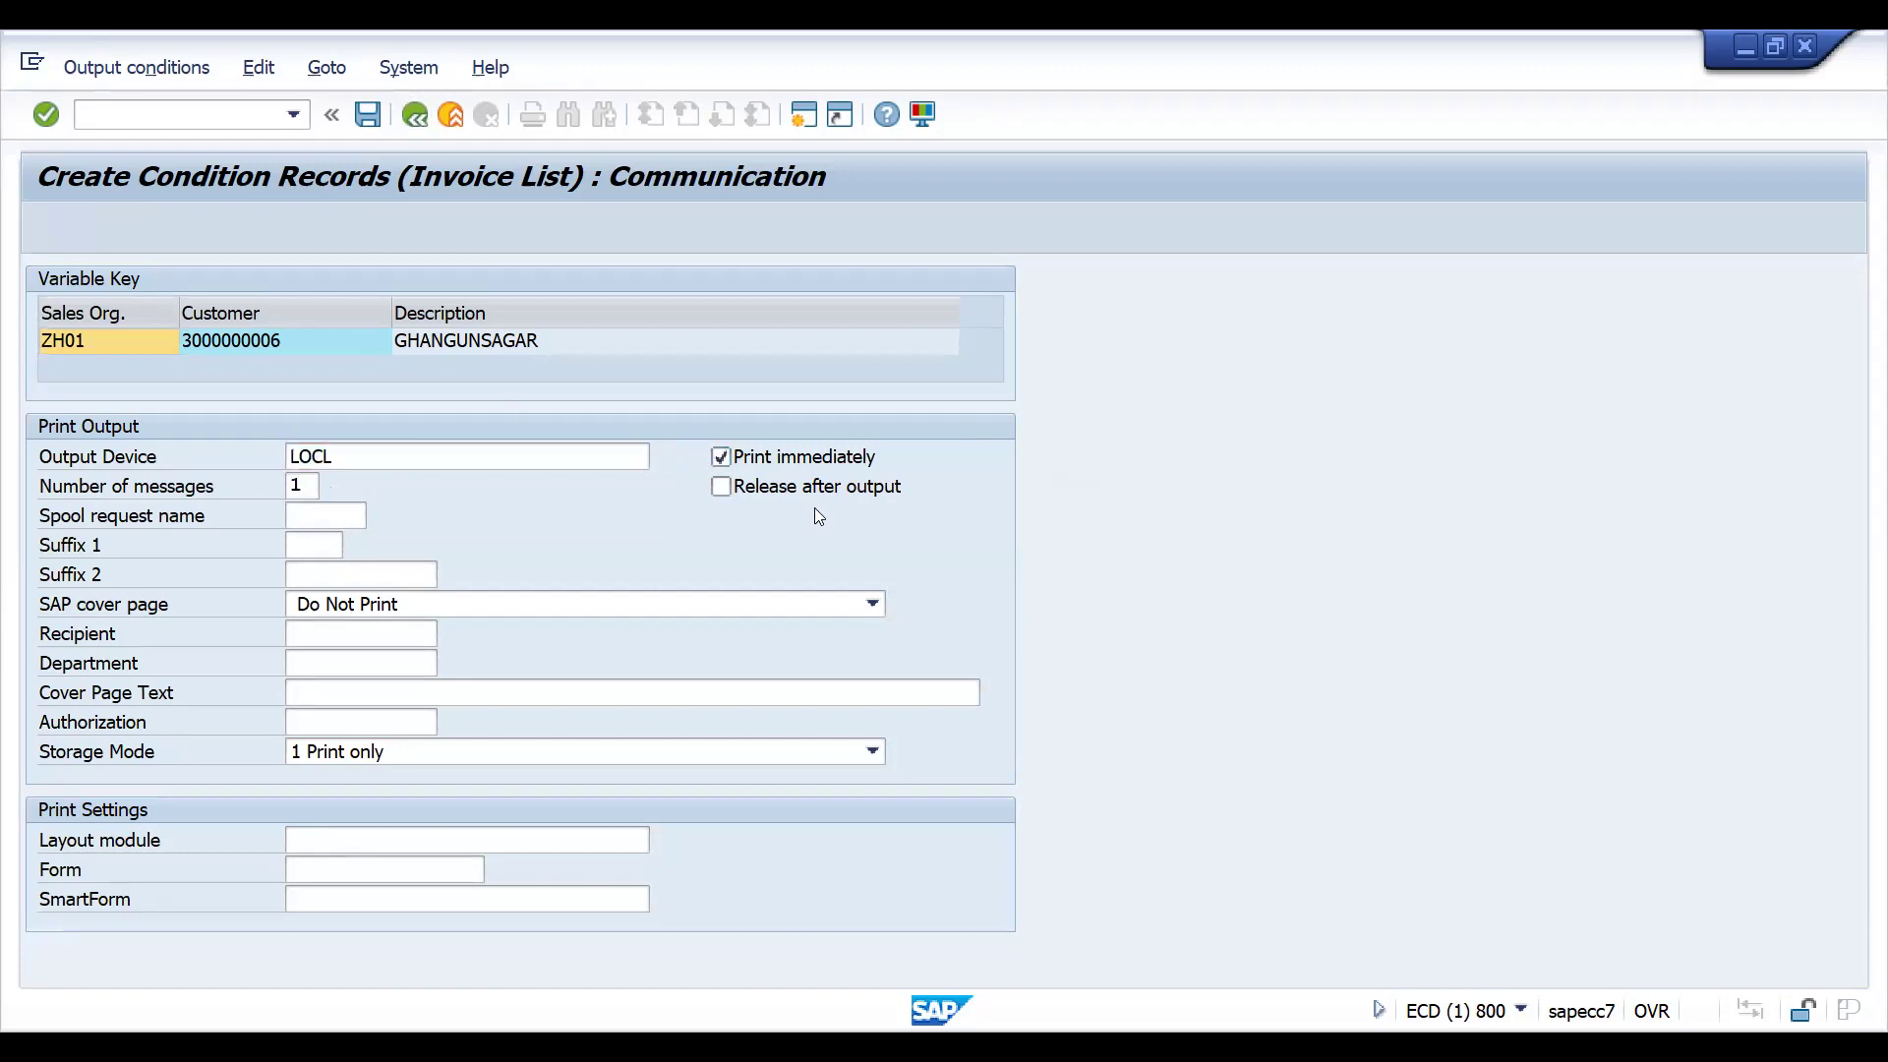
# Give the ZH01 condition record dispatch time 4 and save it.
pyautogui.click(799, 394)
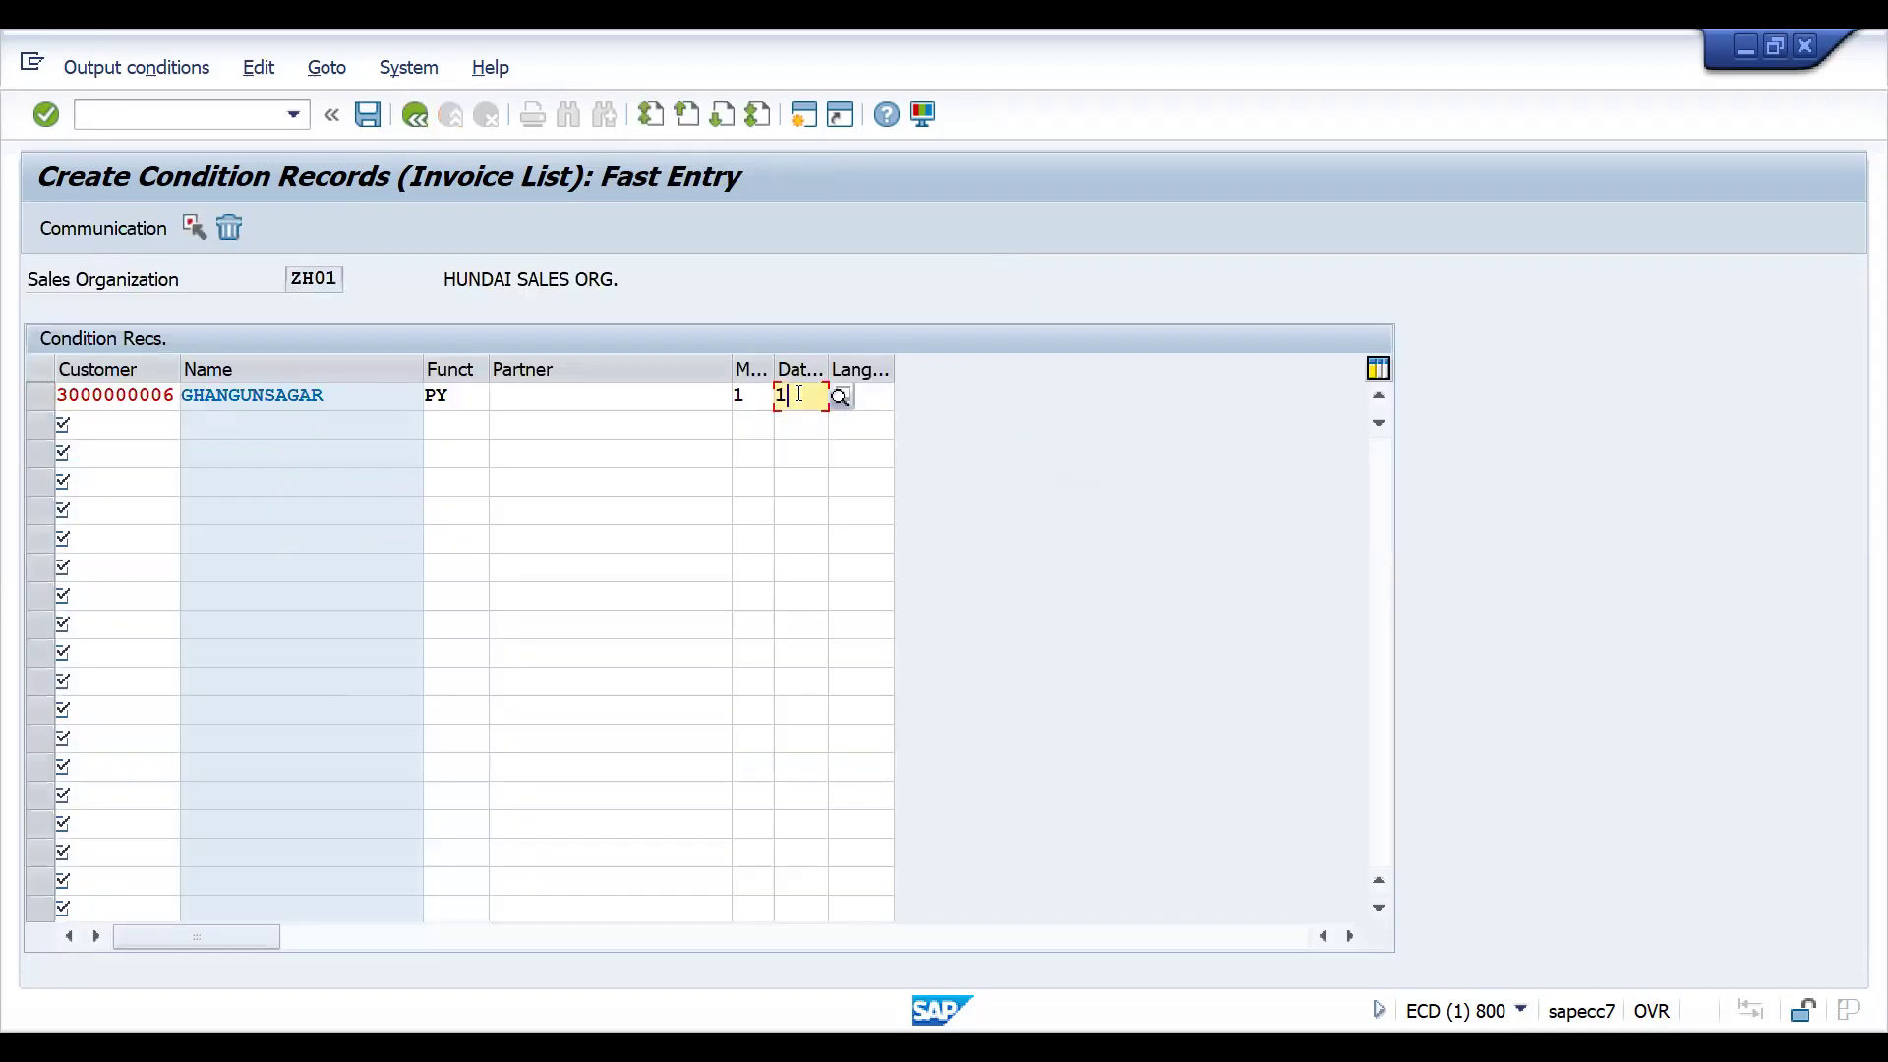
pyautogui.press('Return')
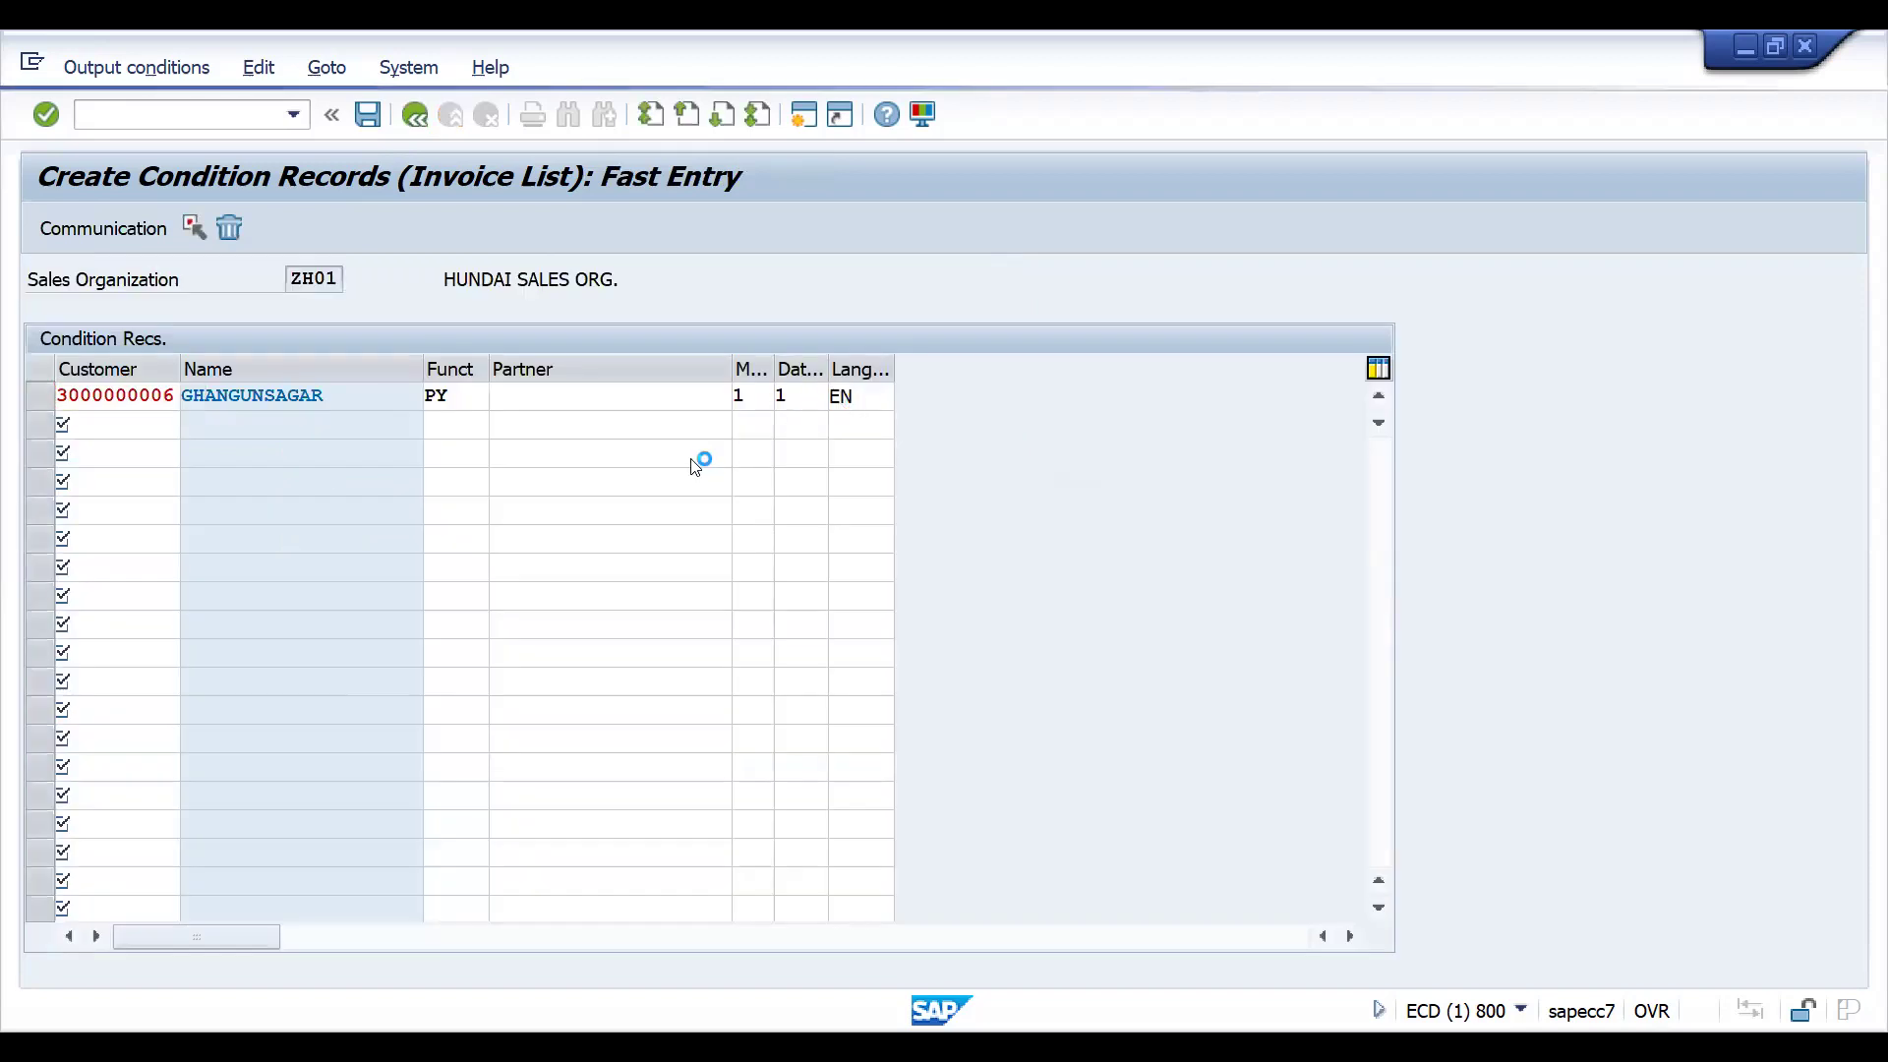
pyautogui.press('F4')
pyautogui.click(187, 453)
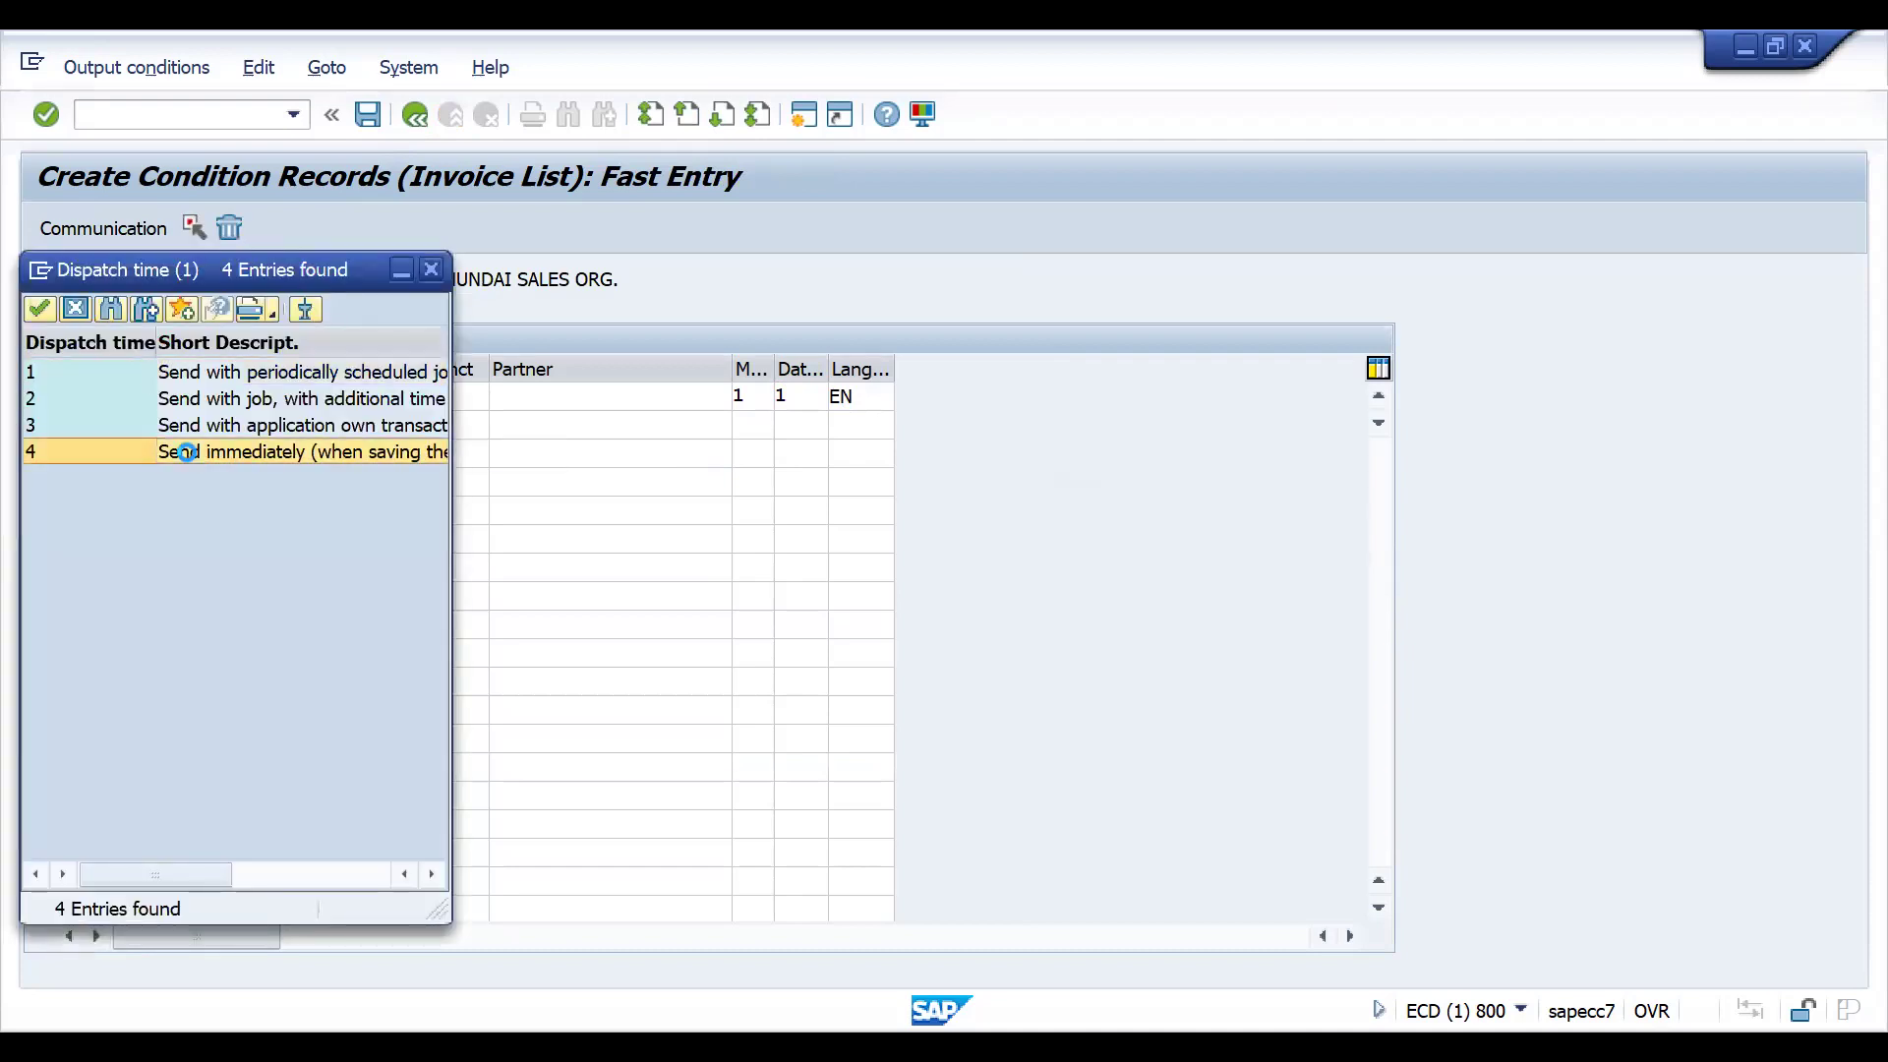
pyautogui.click(187, 453)
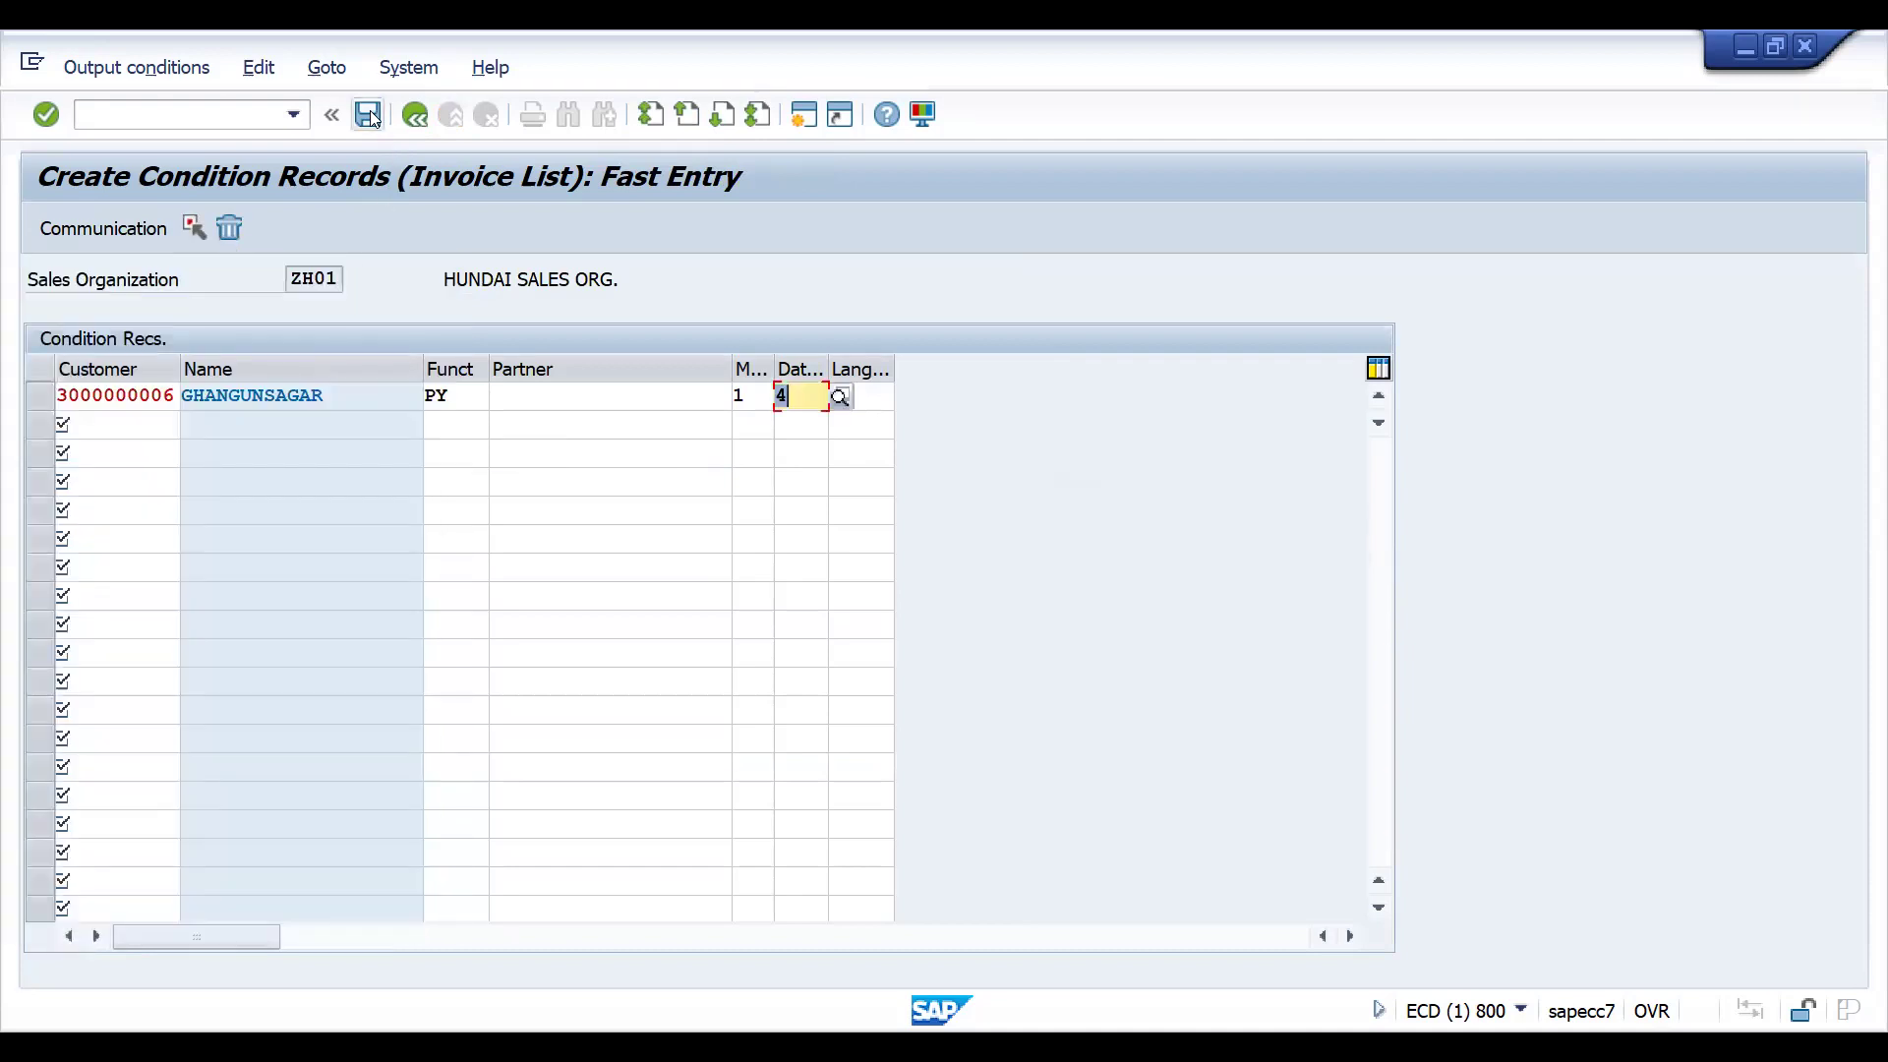
pyautogui.click(370, 116)
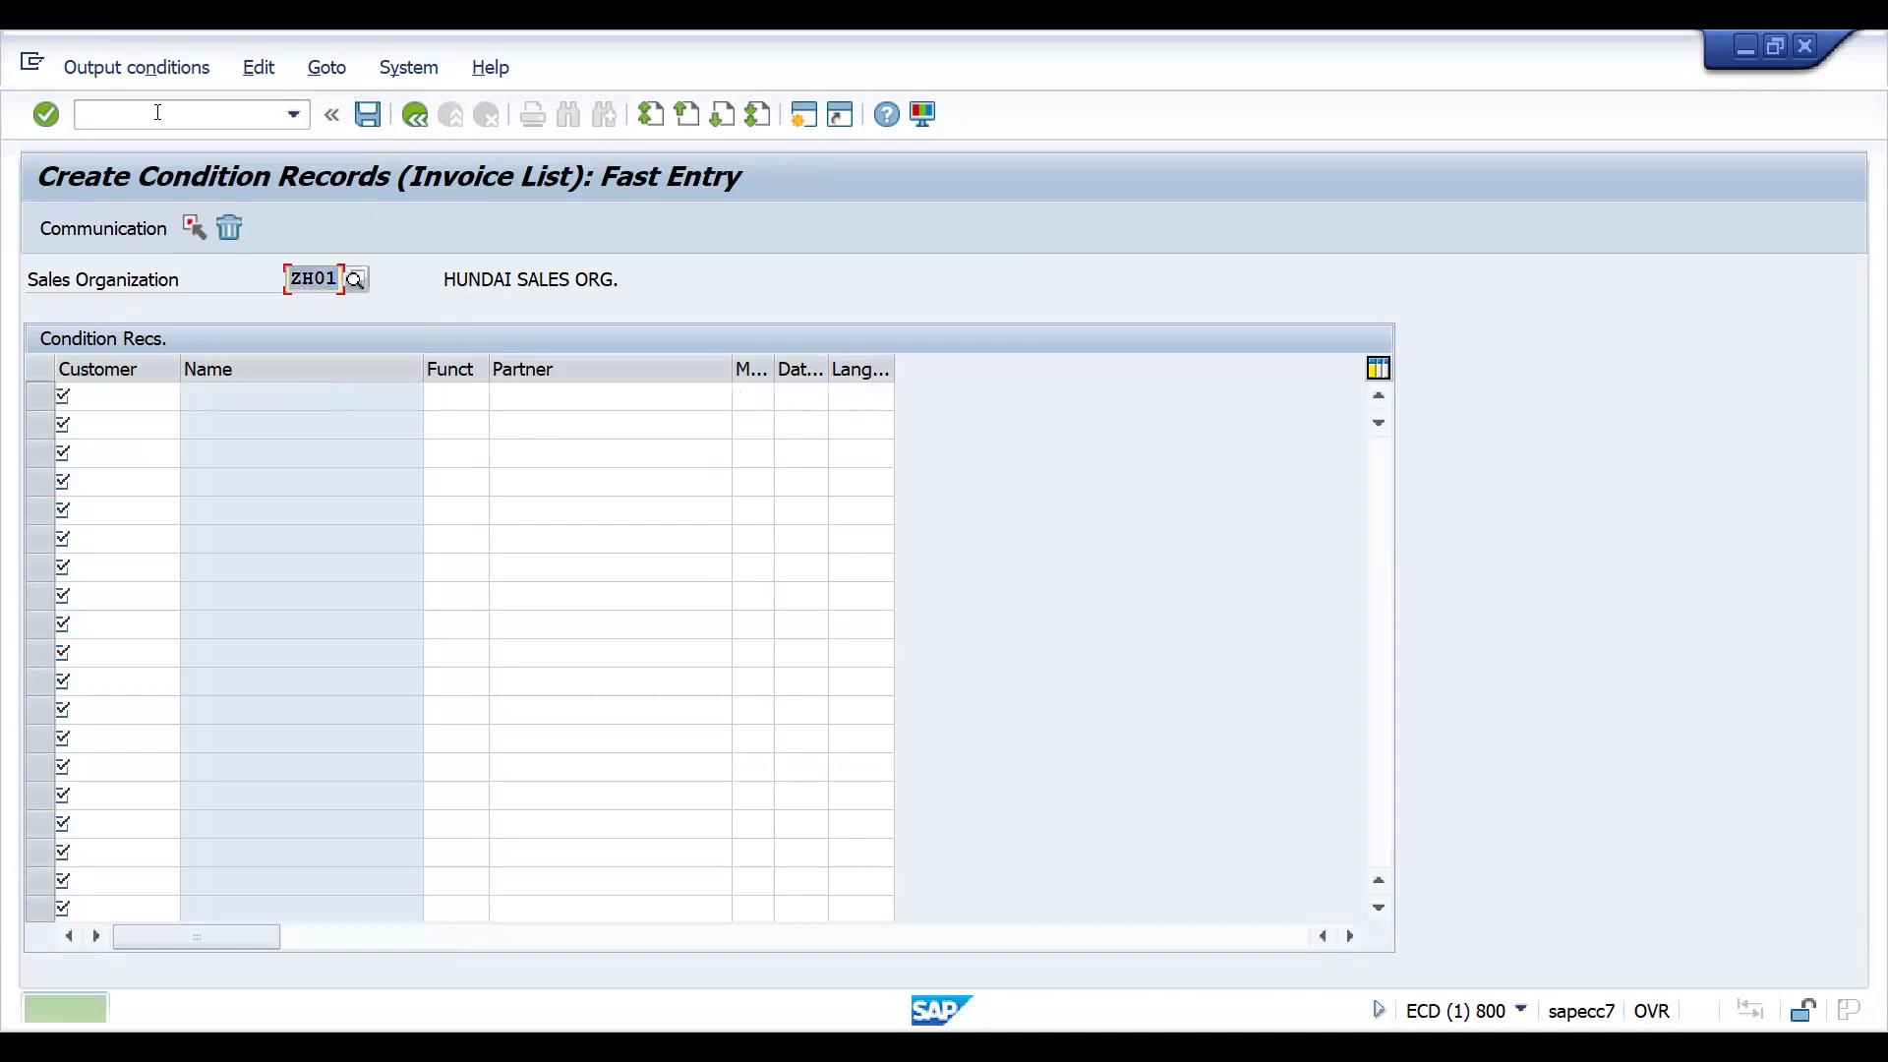
# Run /NVF2 with billing documents 89000029 and 89000028 to create the invoice list.
pyautogui.write('/NVF2')
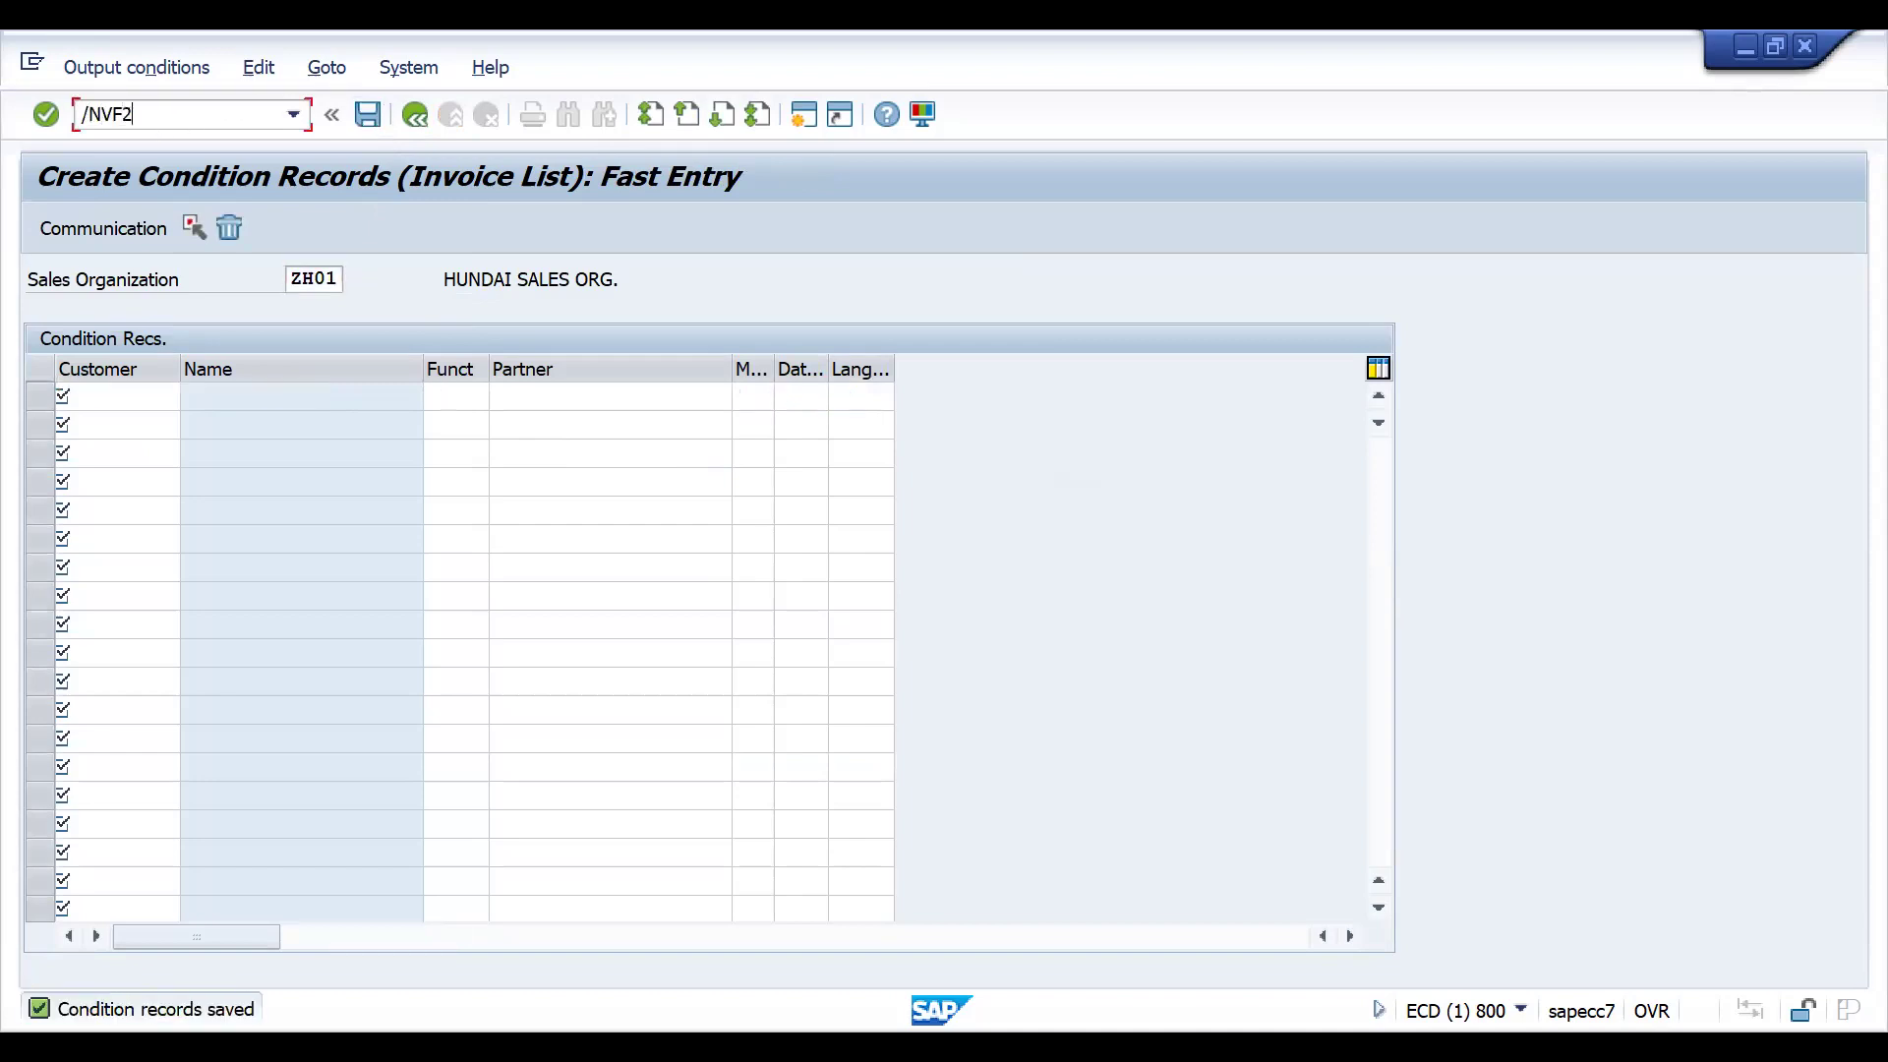
pyautogui.press('Return')
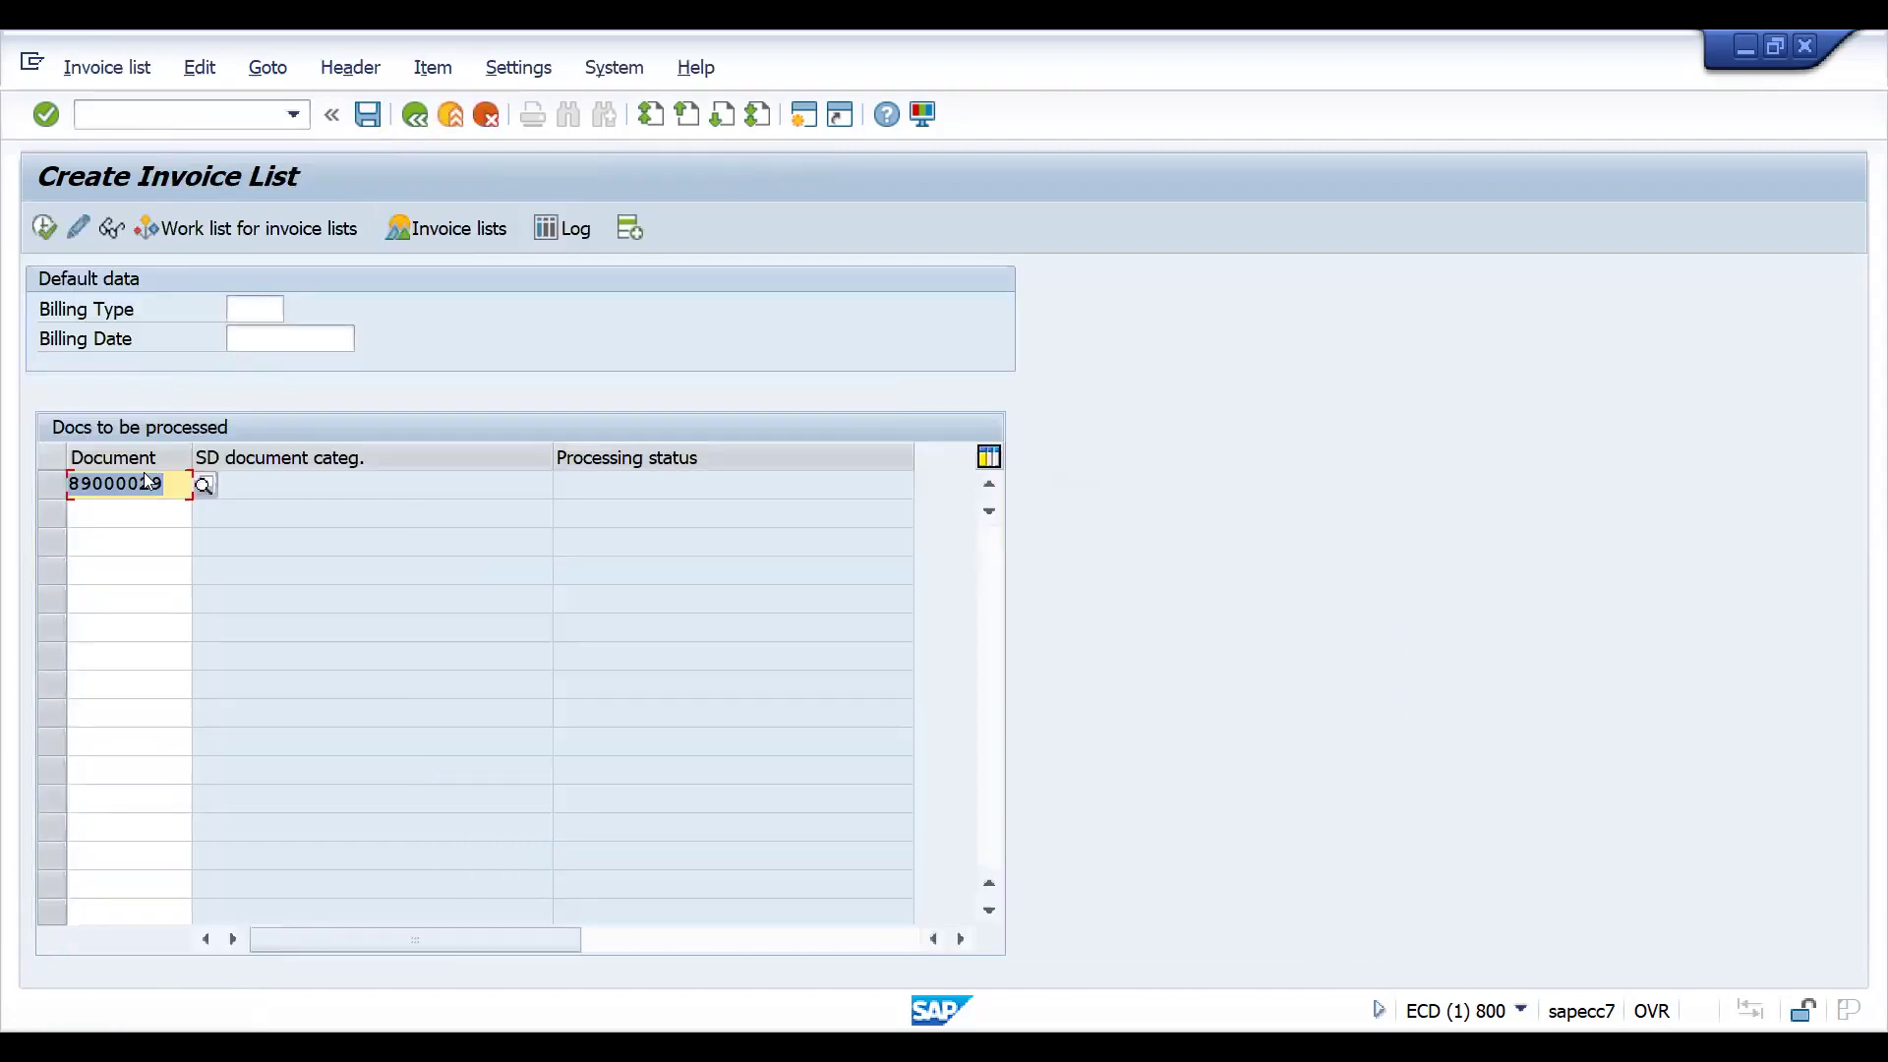
pyautogui.click(112, 522)
pyautogui.press('BackSpace')
pyautogui.press('Down')
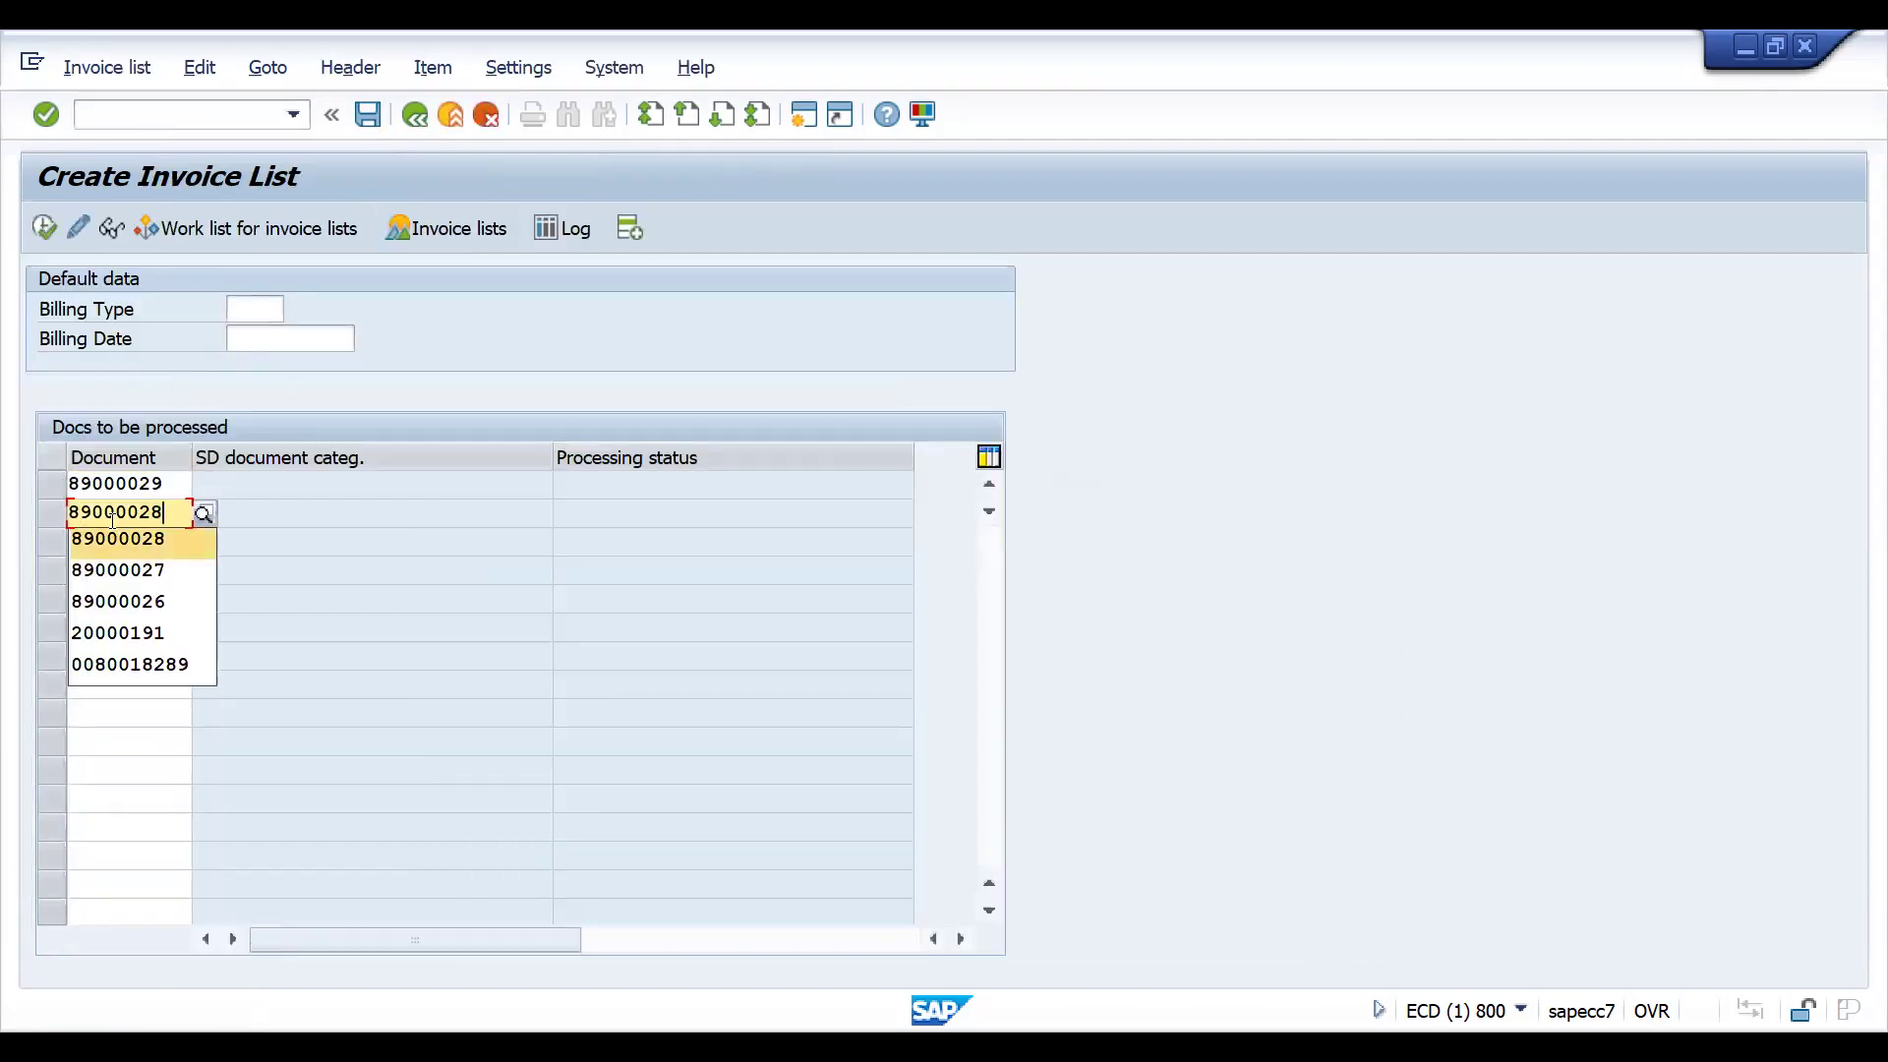
pyautogui.press('Return')
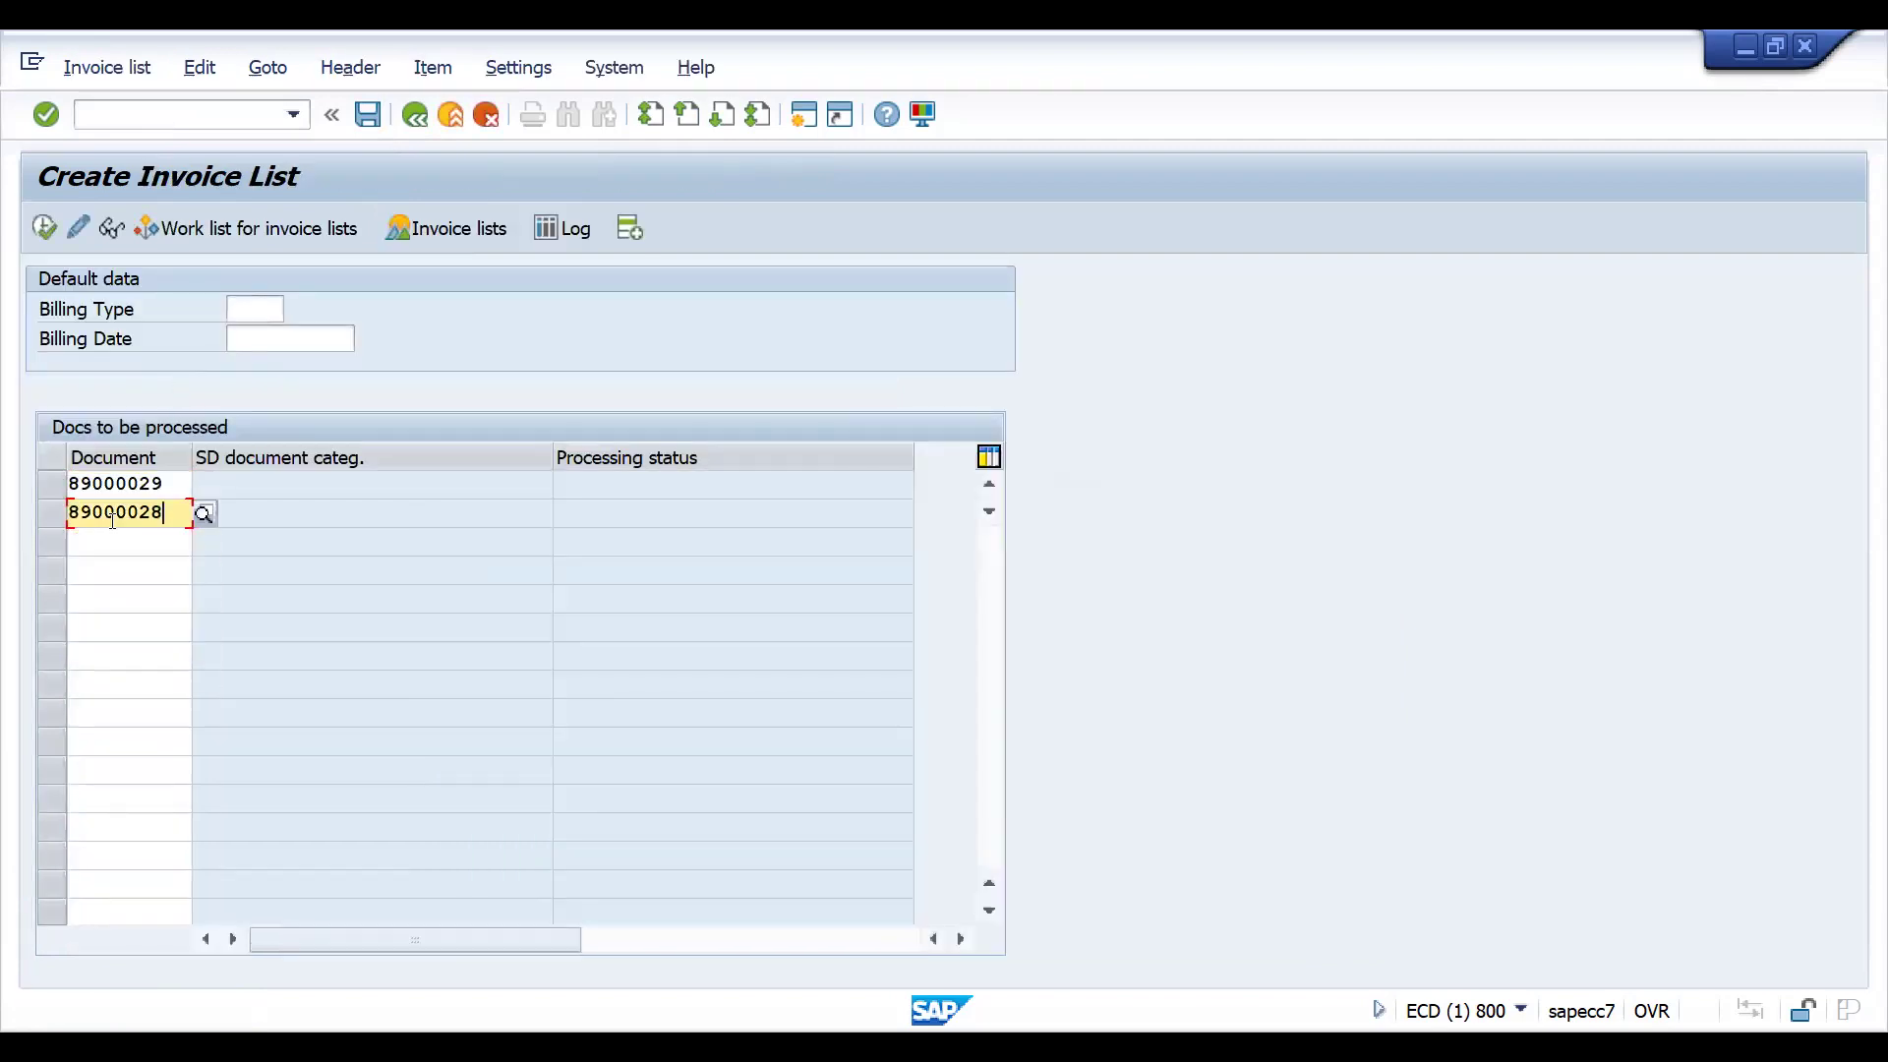
pyautogui.click(255, 306)
pyautogui.click(45, 234)
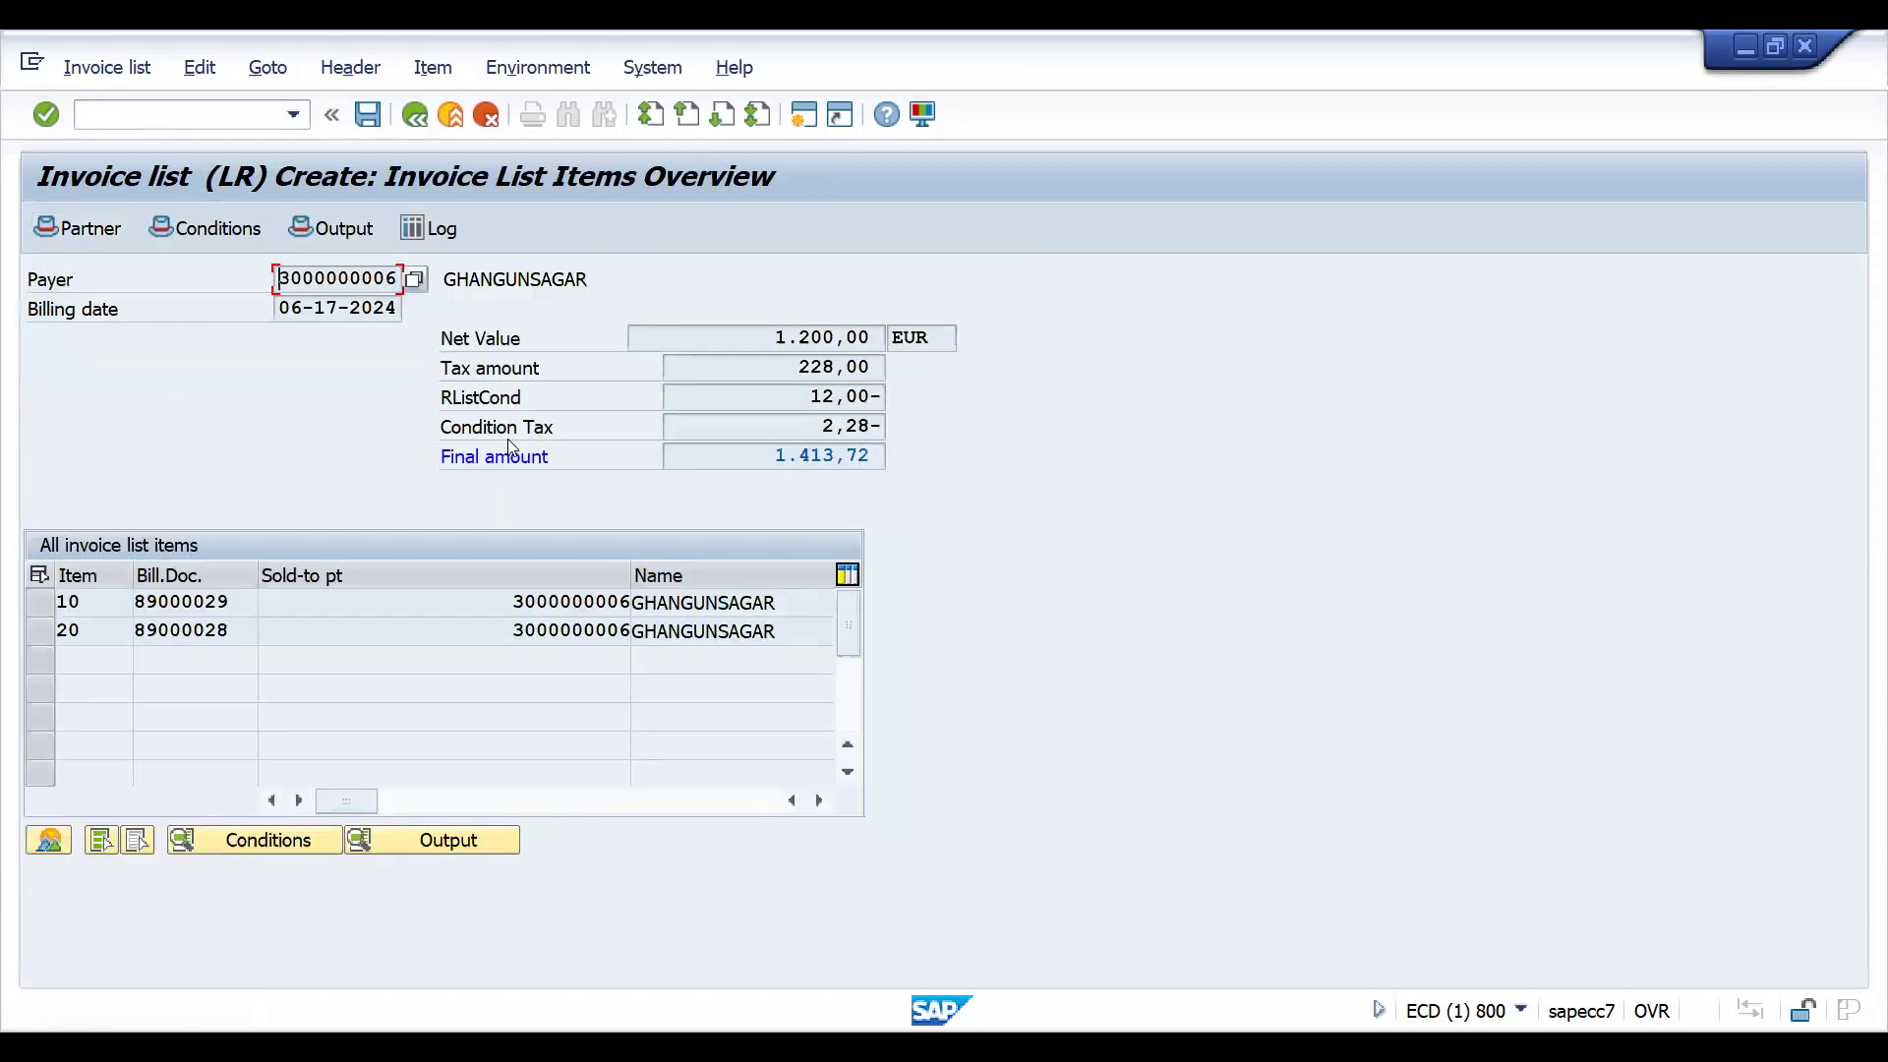
pyautogui.click(331, 232)
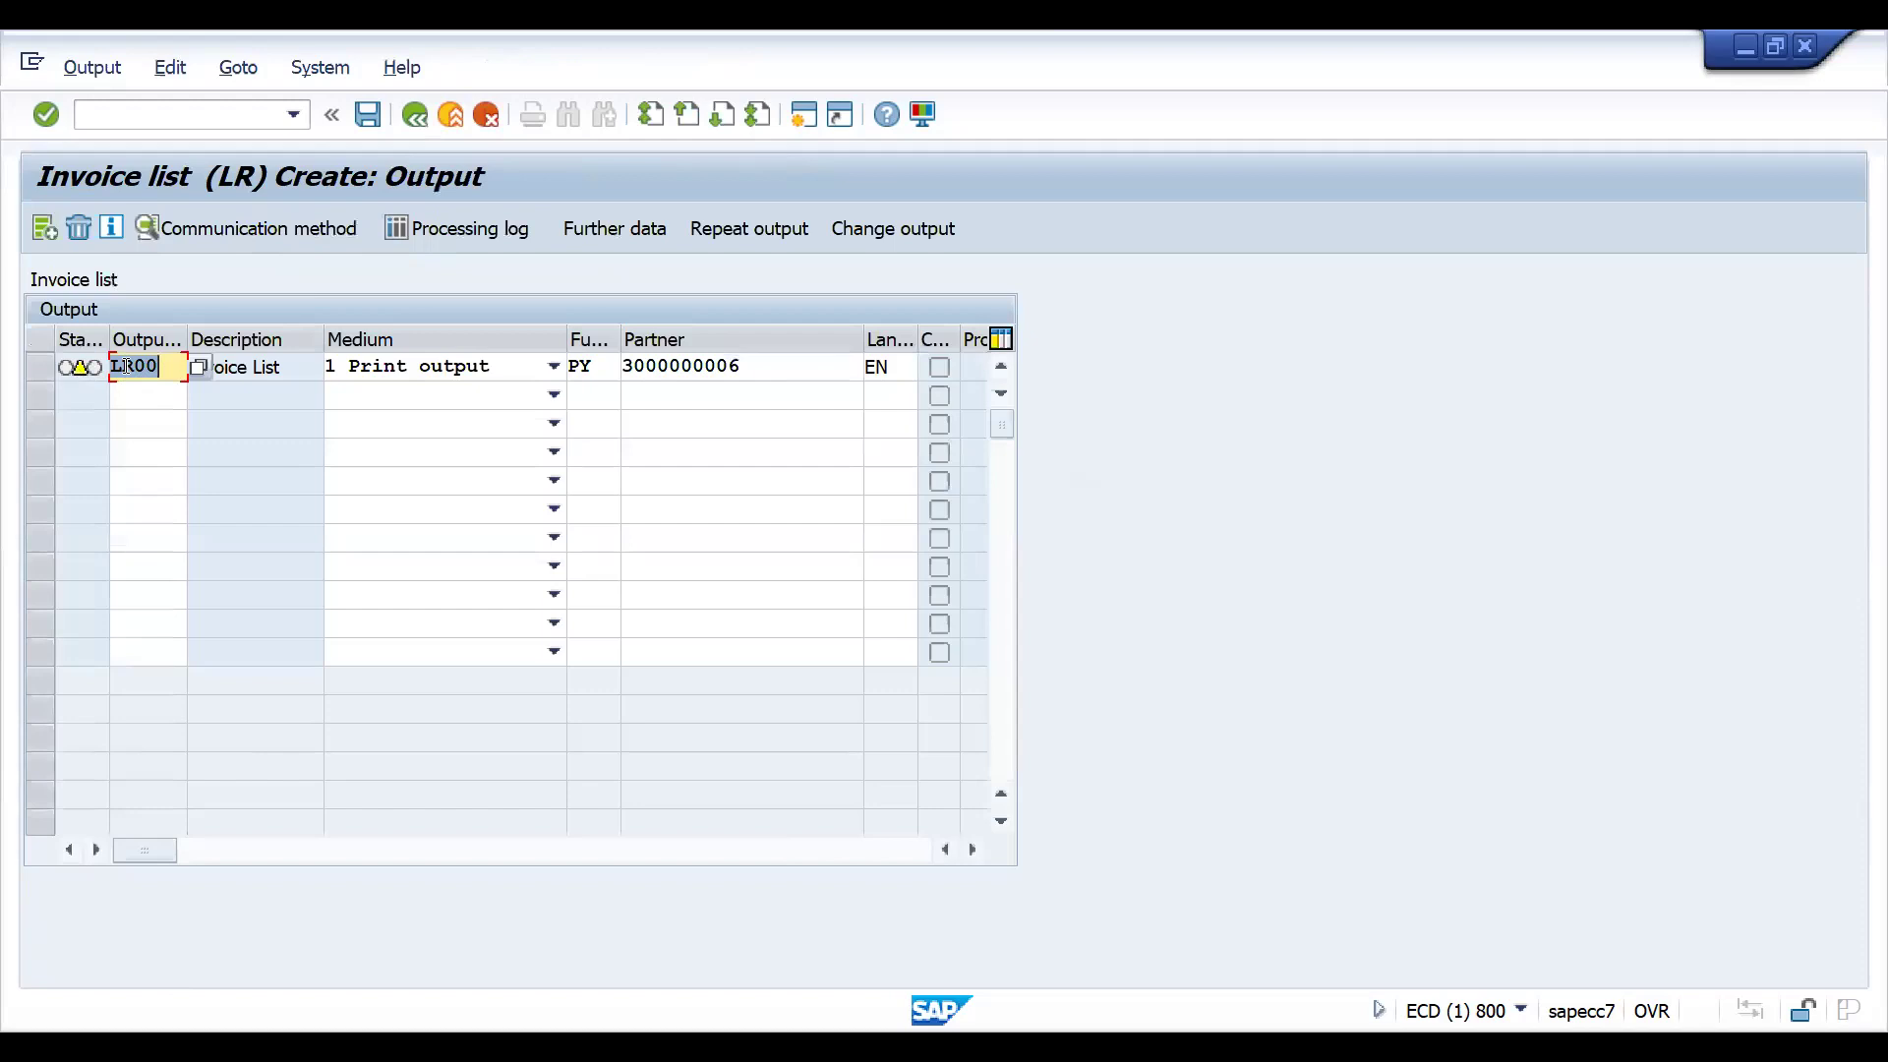
pyautogui.doubleClick(293, 366)
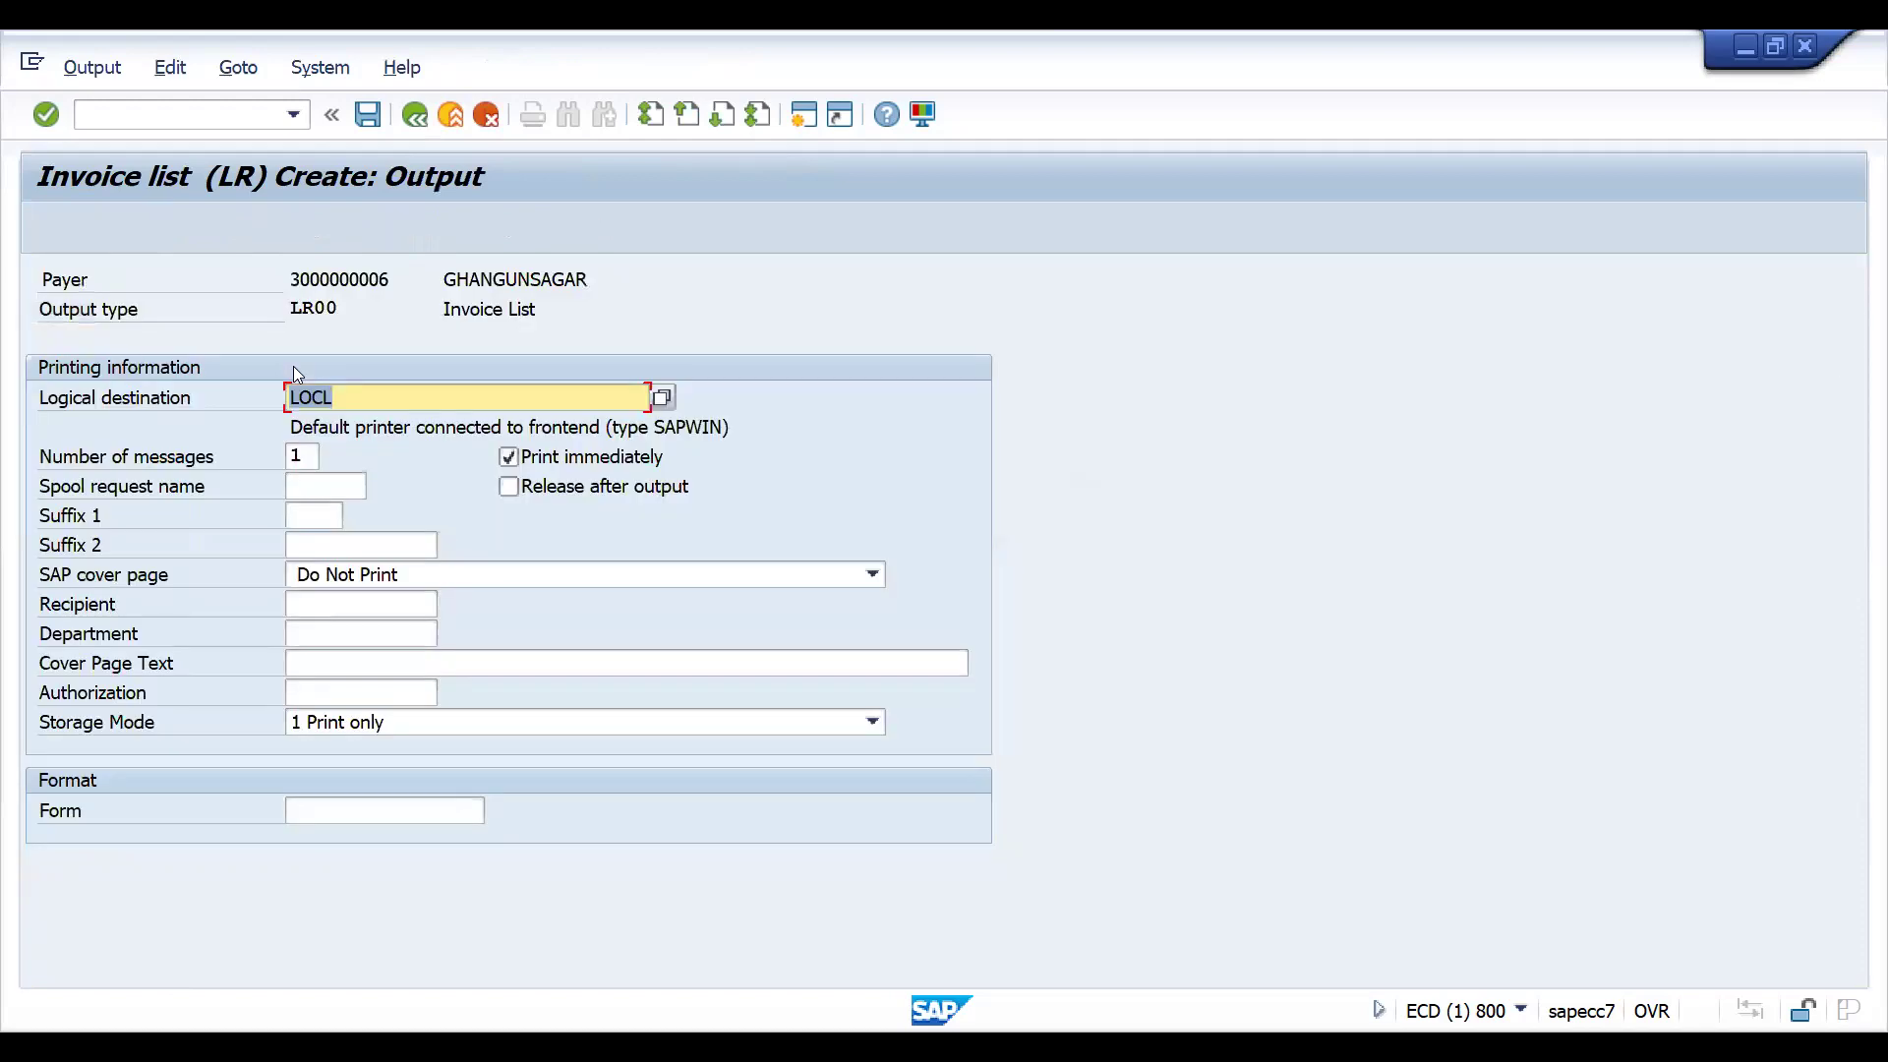
pyautogui.click(411, 114)
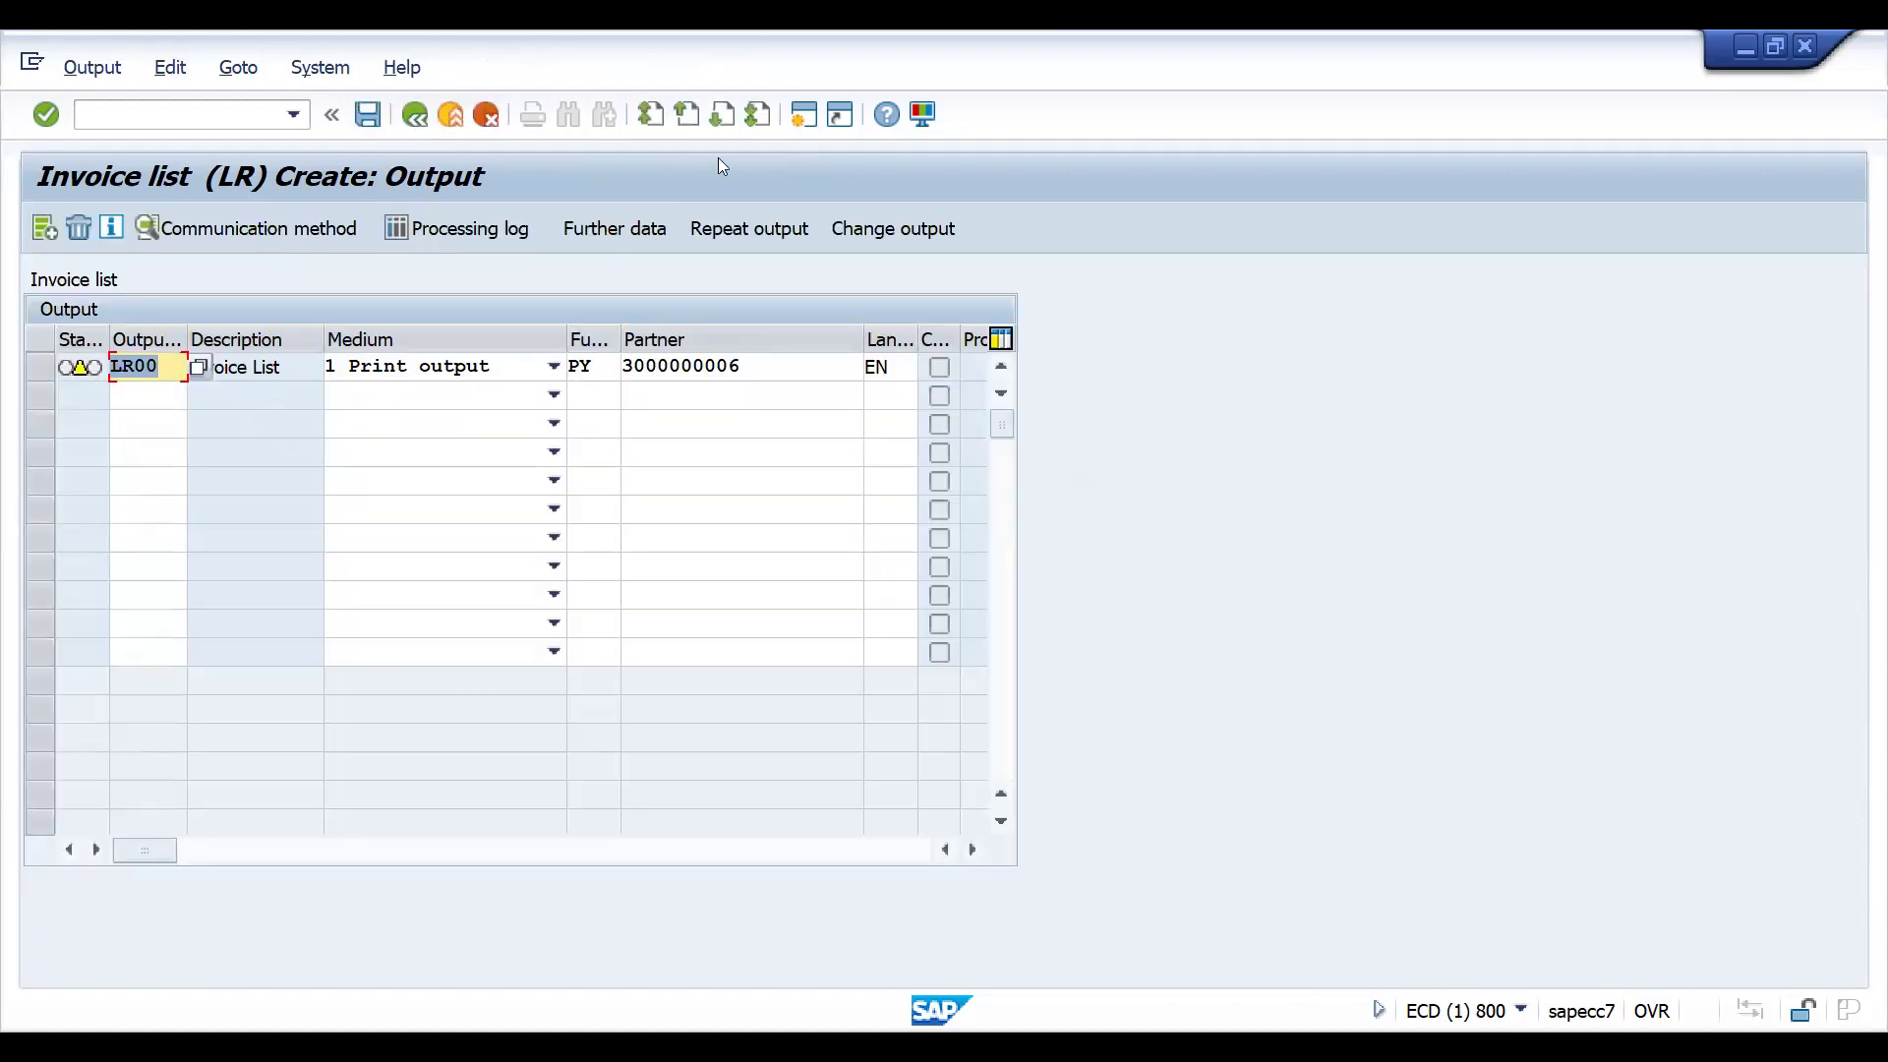
pyautogui.click(417, 114)
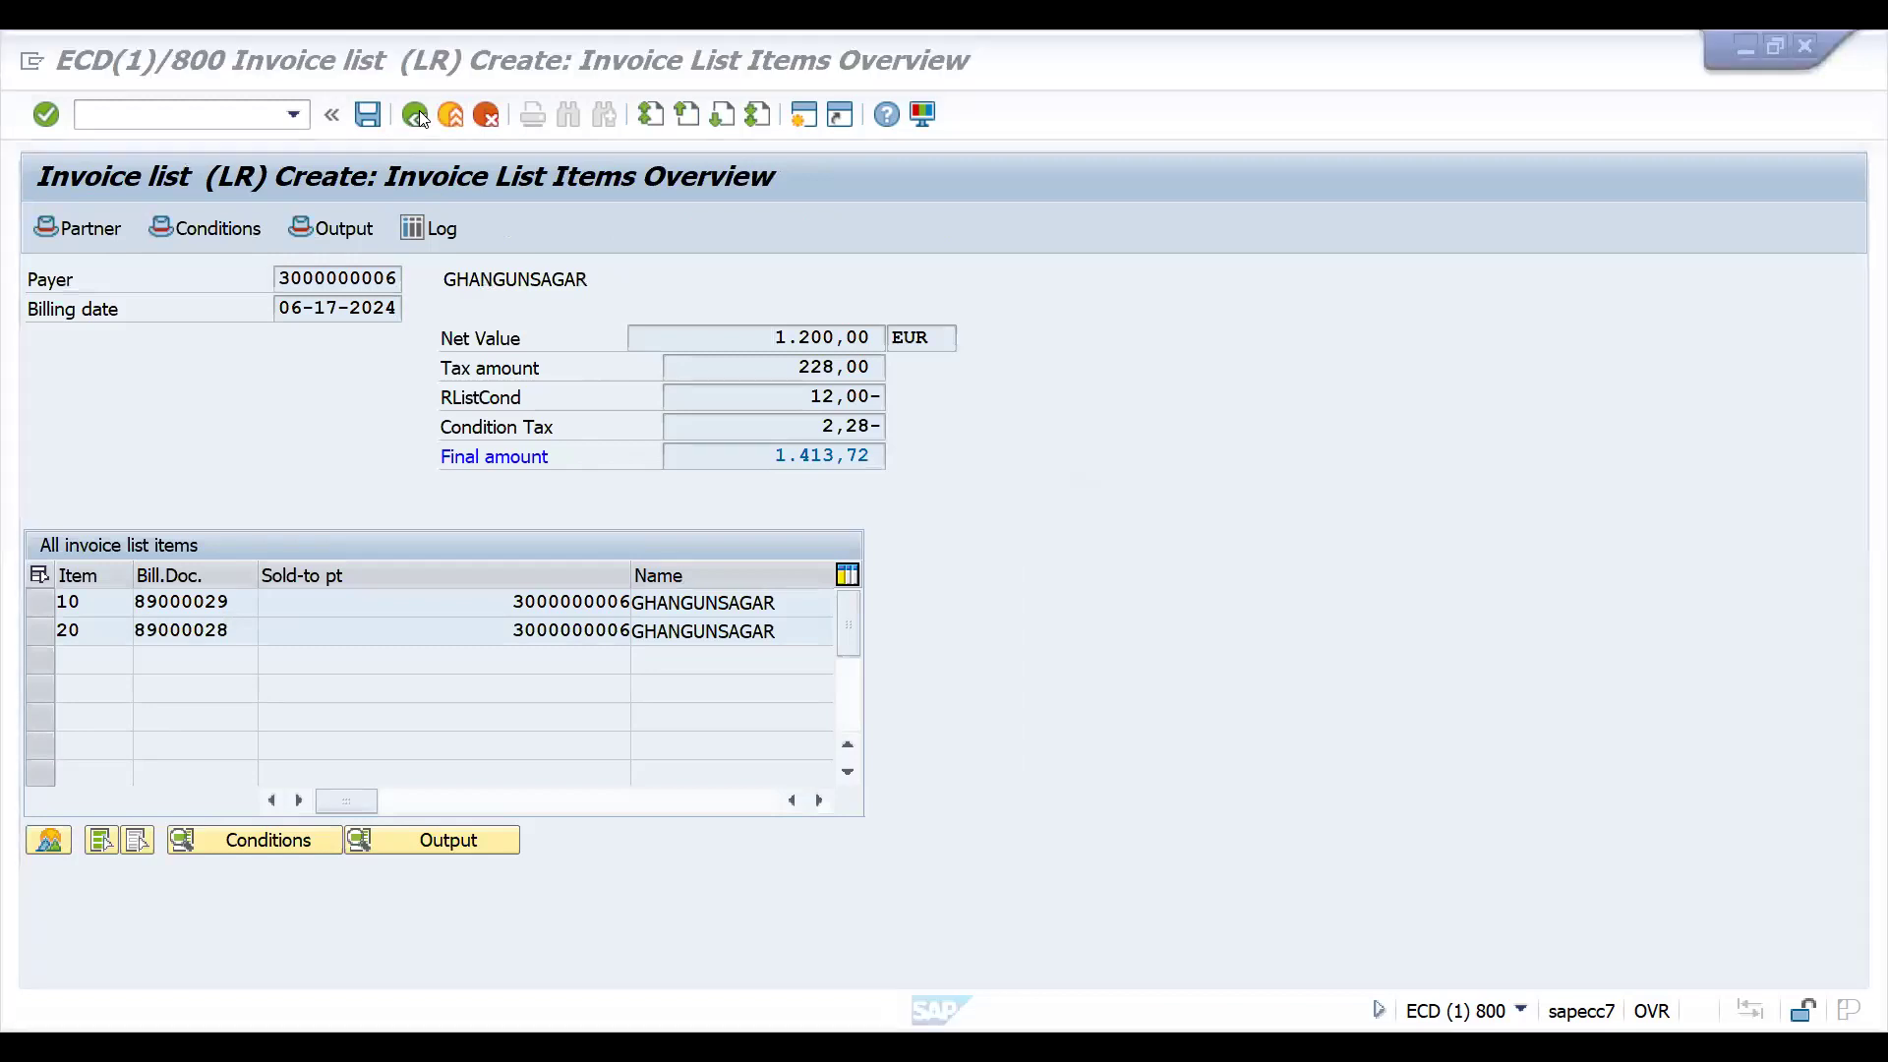
pyautogui.hotkey('alt', 'Tab')
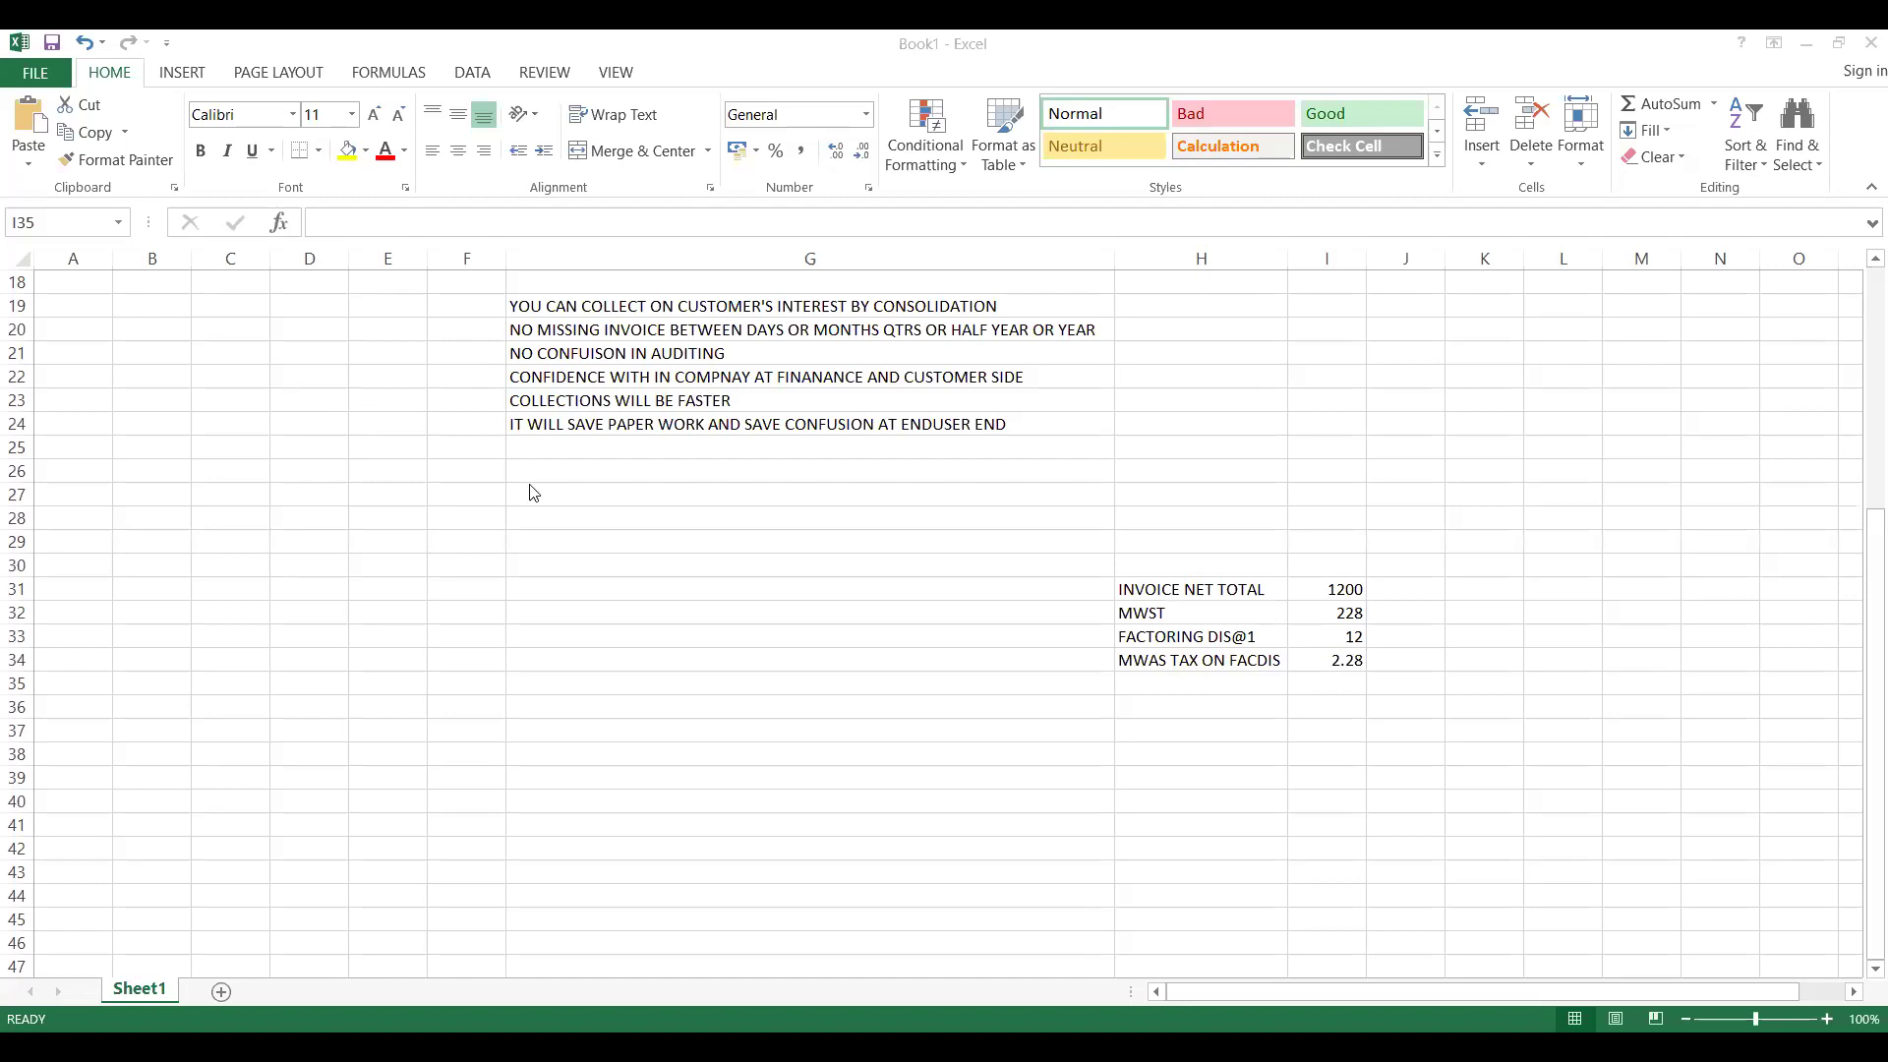
# Switch to the browser and bring up the instructor's Udemy profile with its 22 courses.
pyautogui.hotkey('alt', 'Tab')
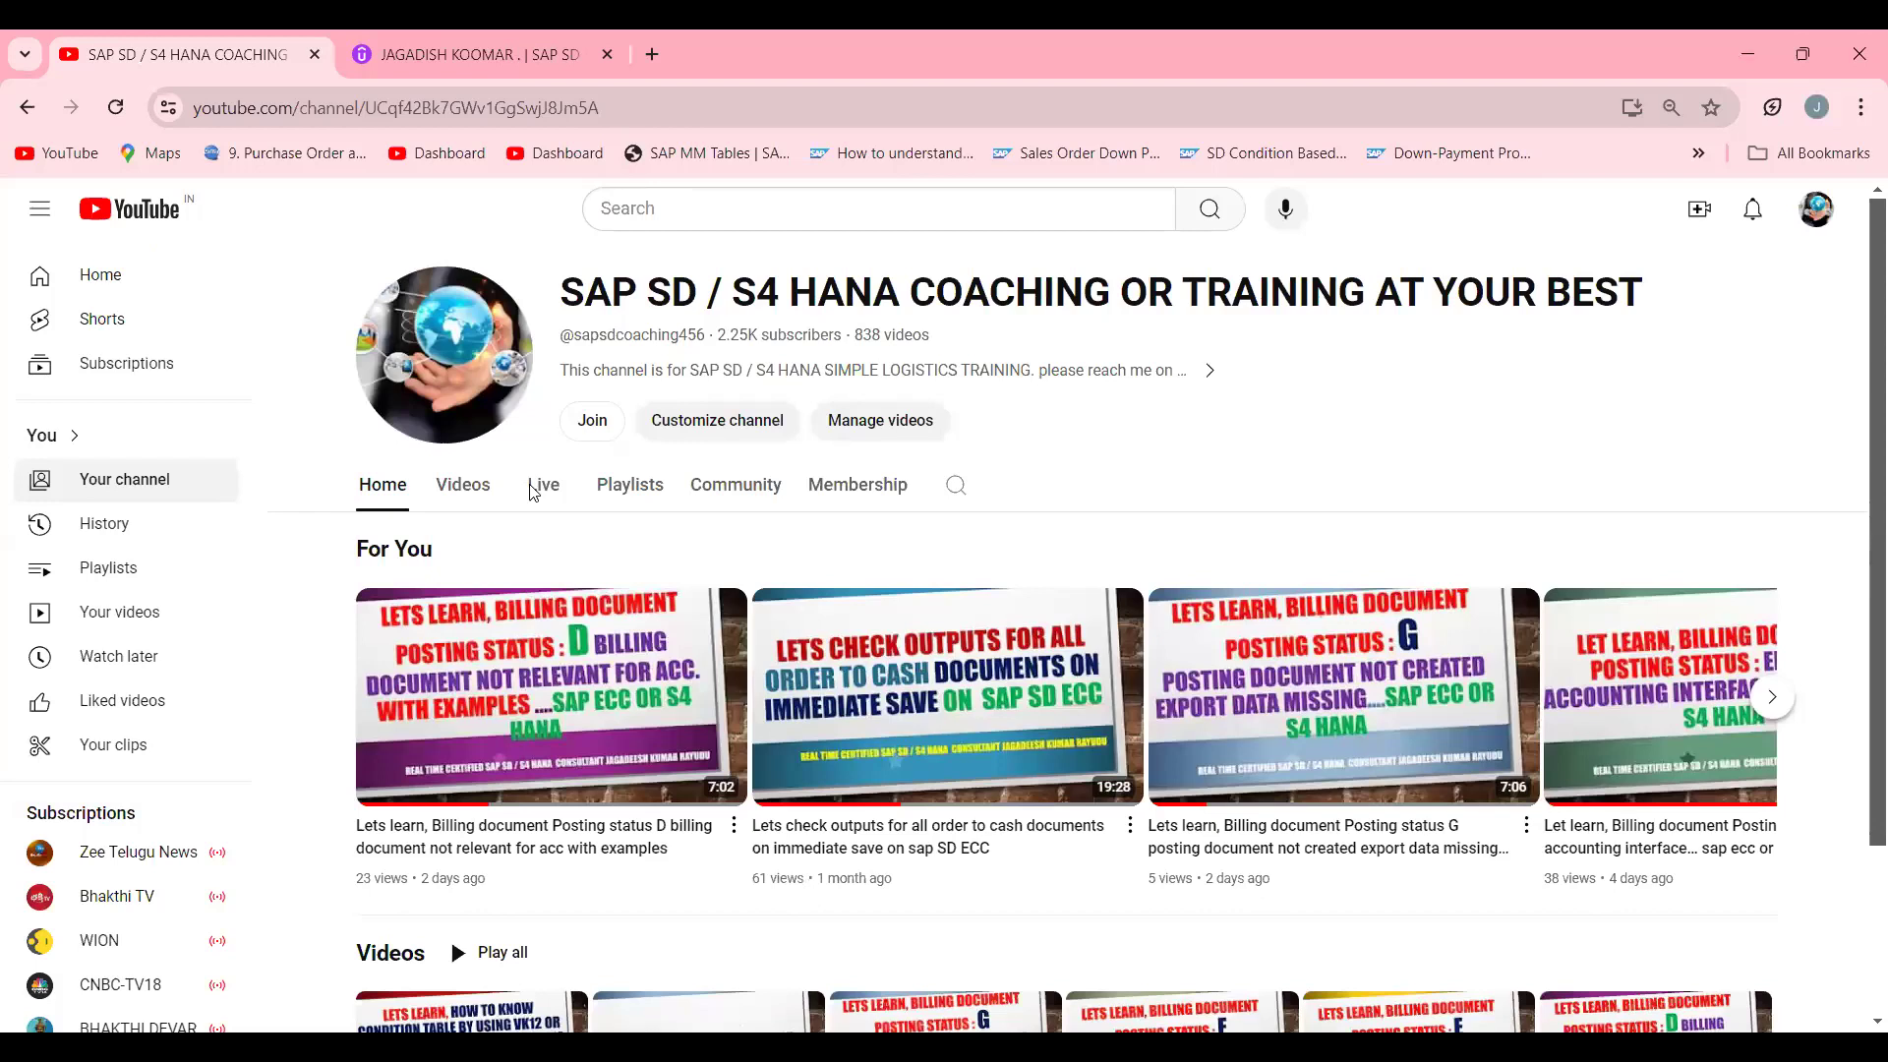
pyautogui.click(476, 44)
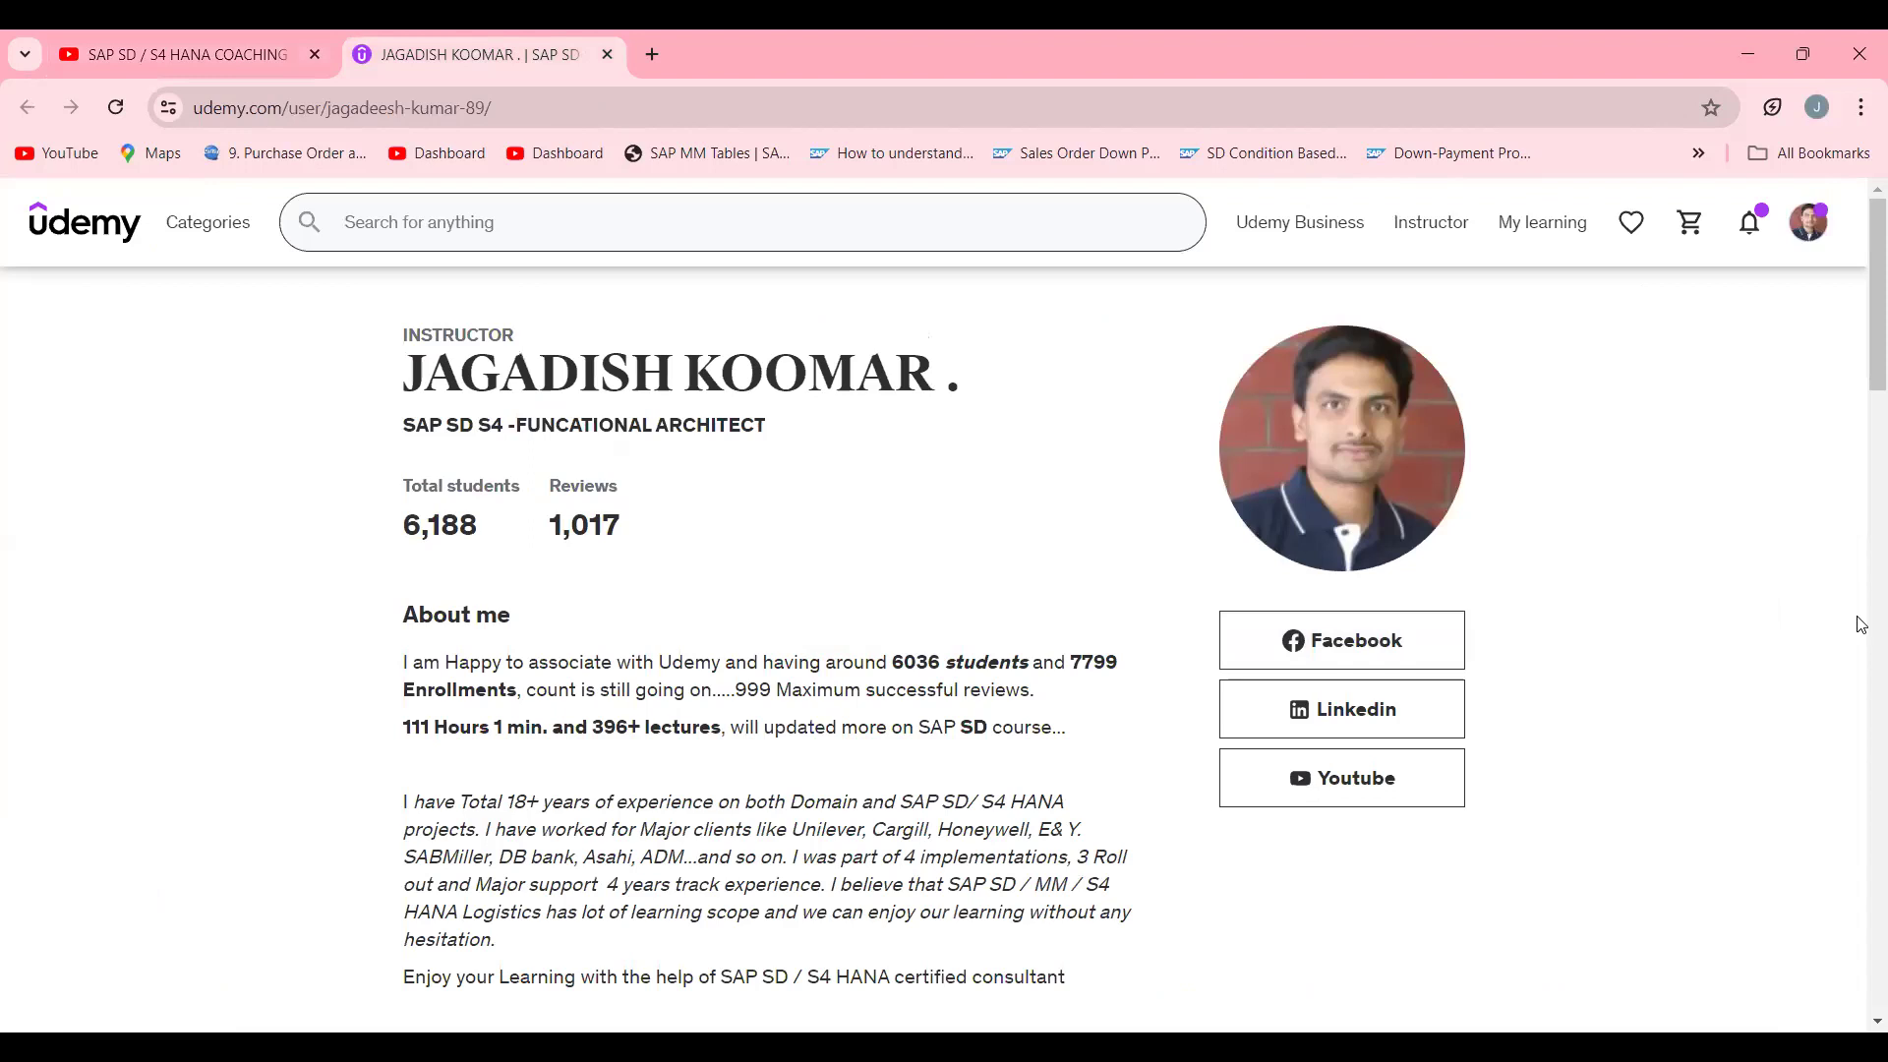
pyautogui.click(1862, 423)
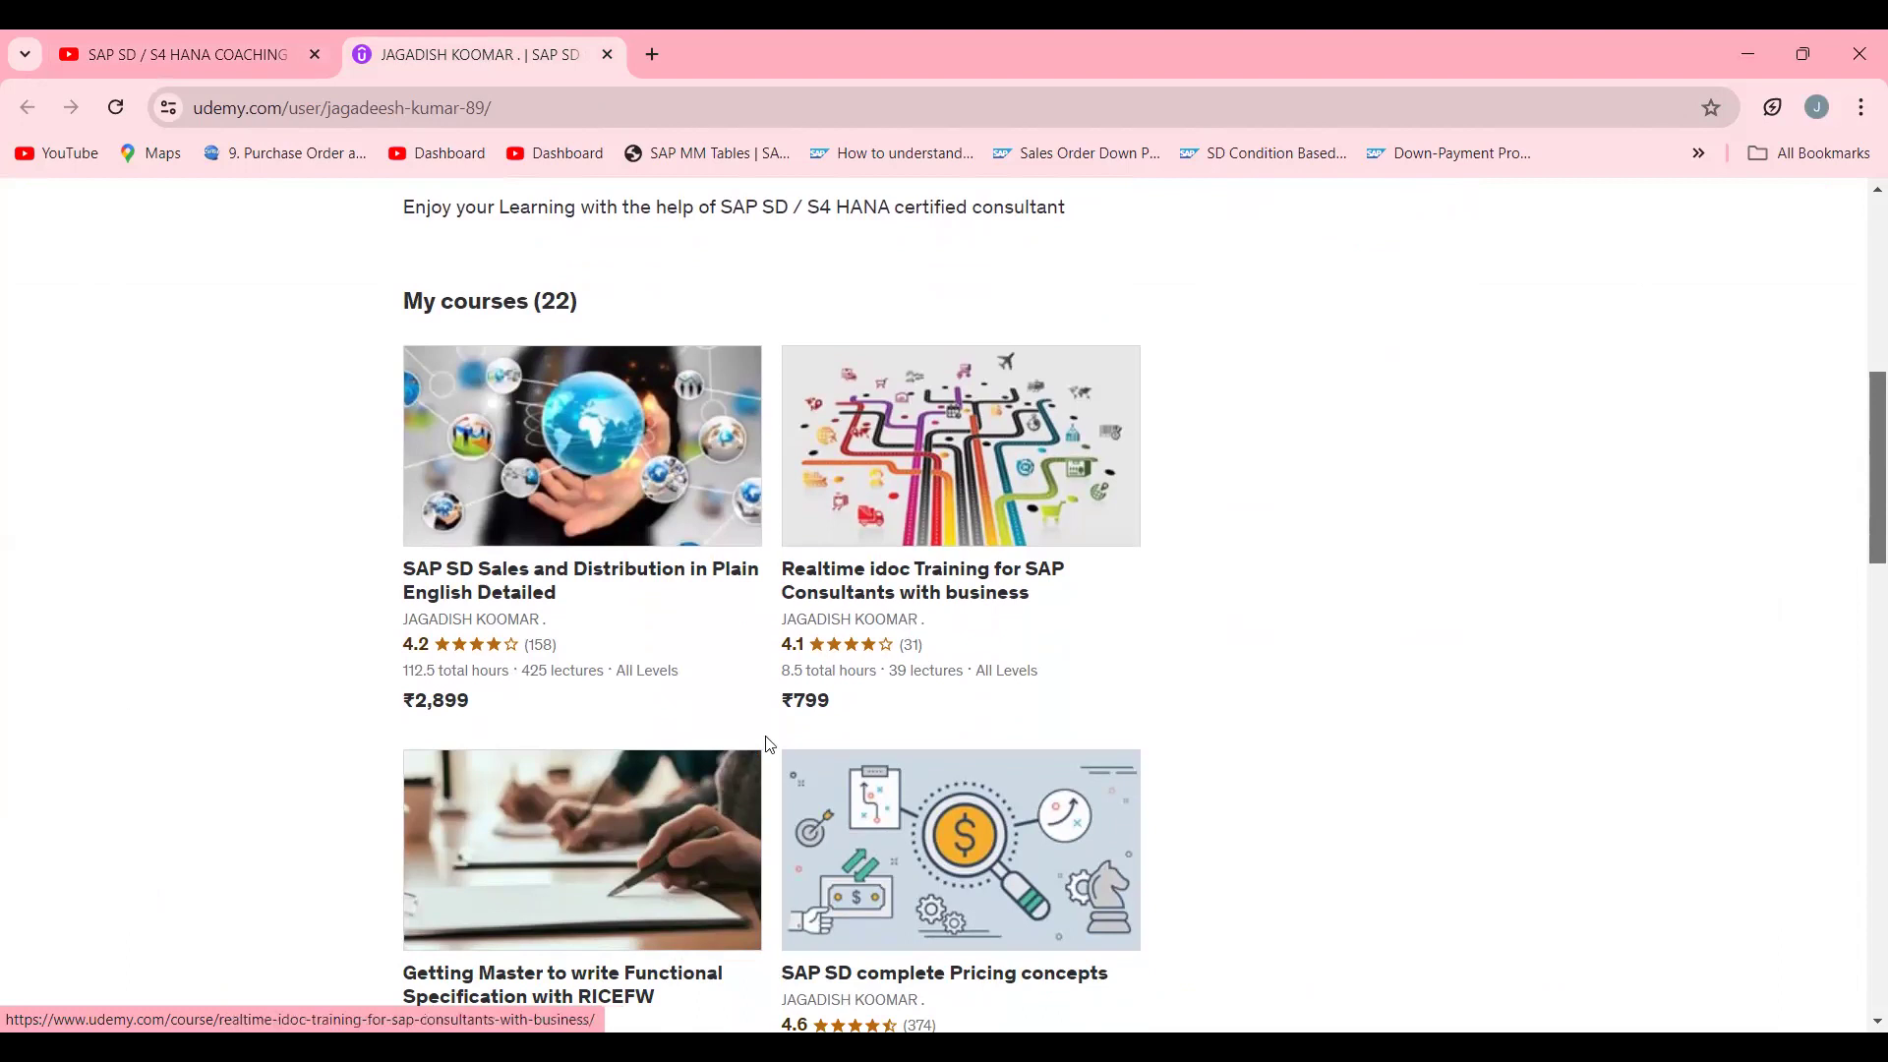
pyautogui.scroll(-2, 1862, 472)
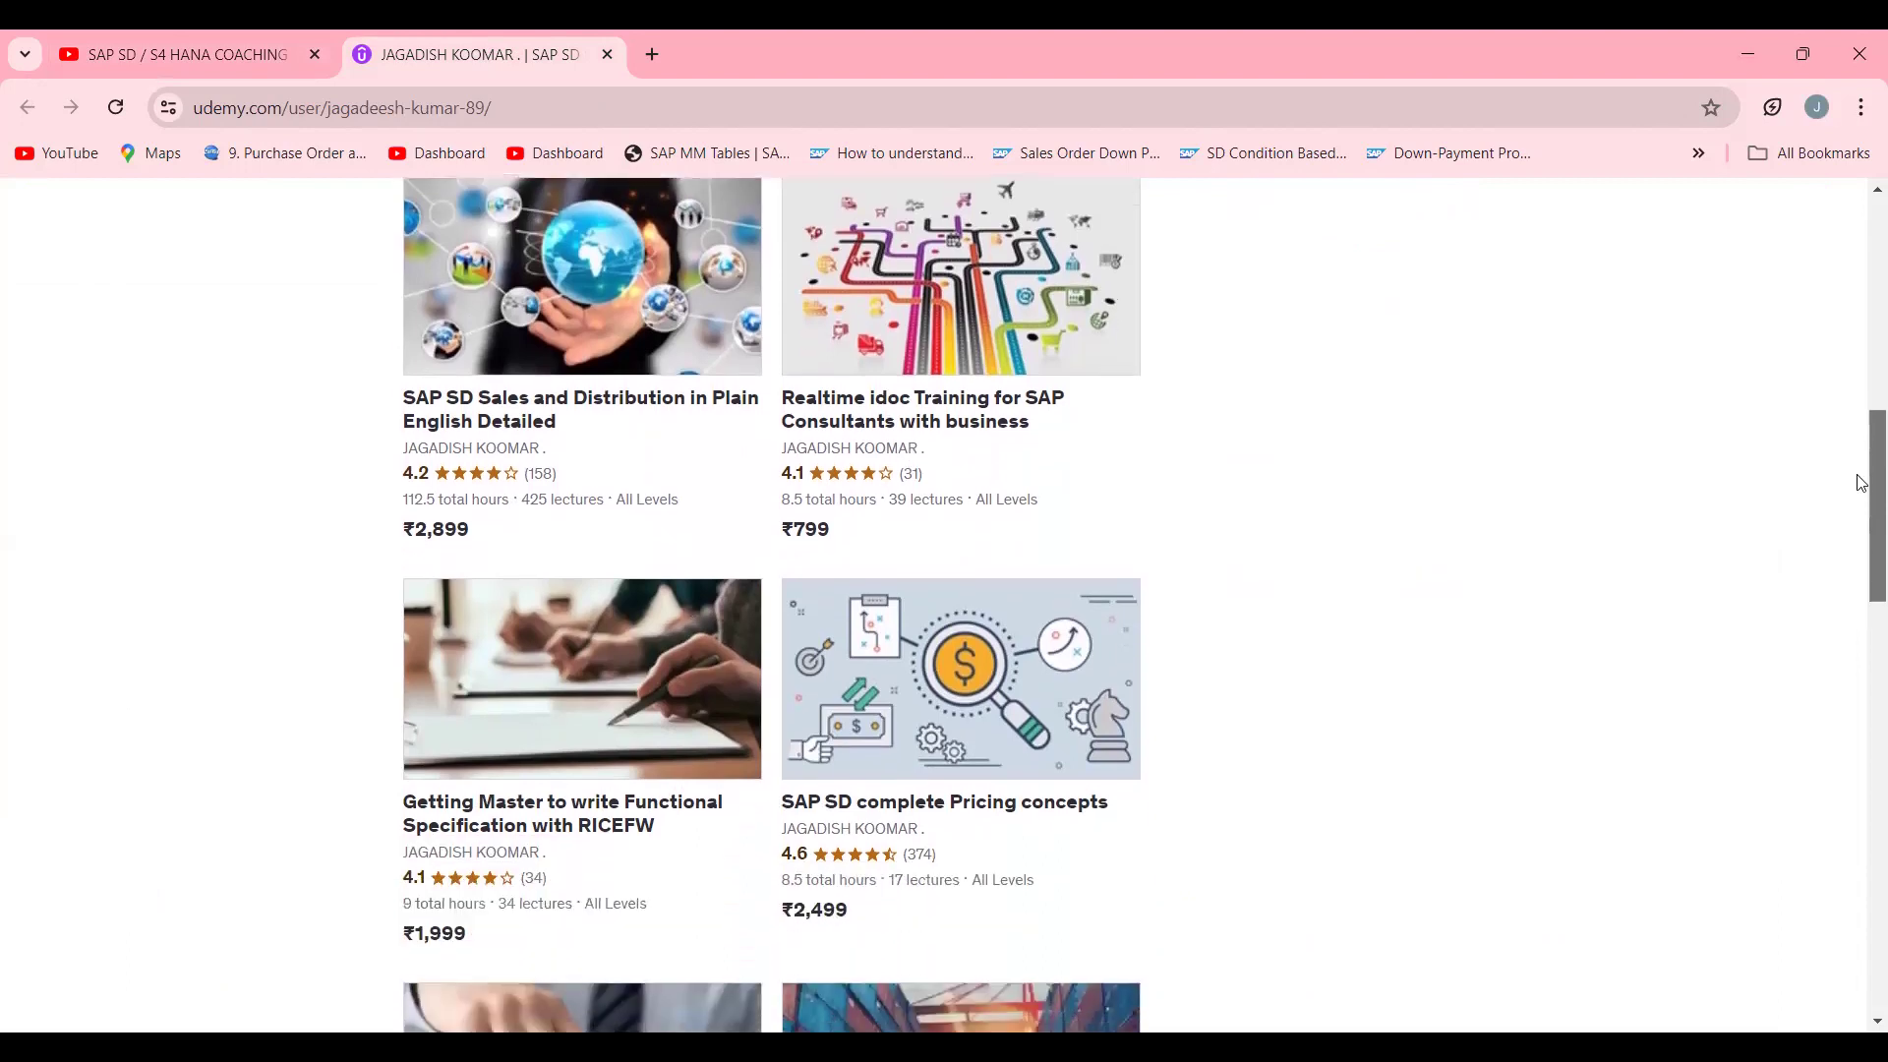
pyautogui.scroll(1, 1861, 474)
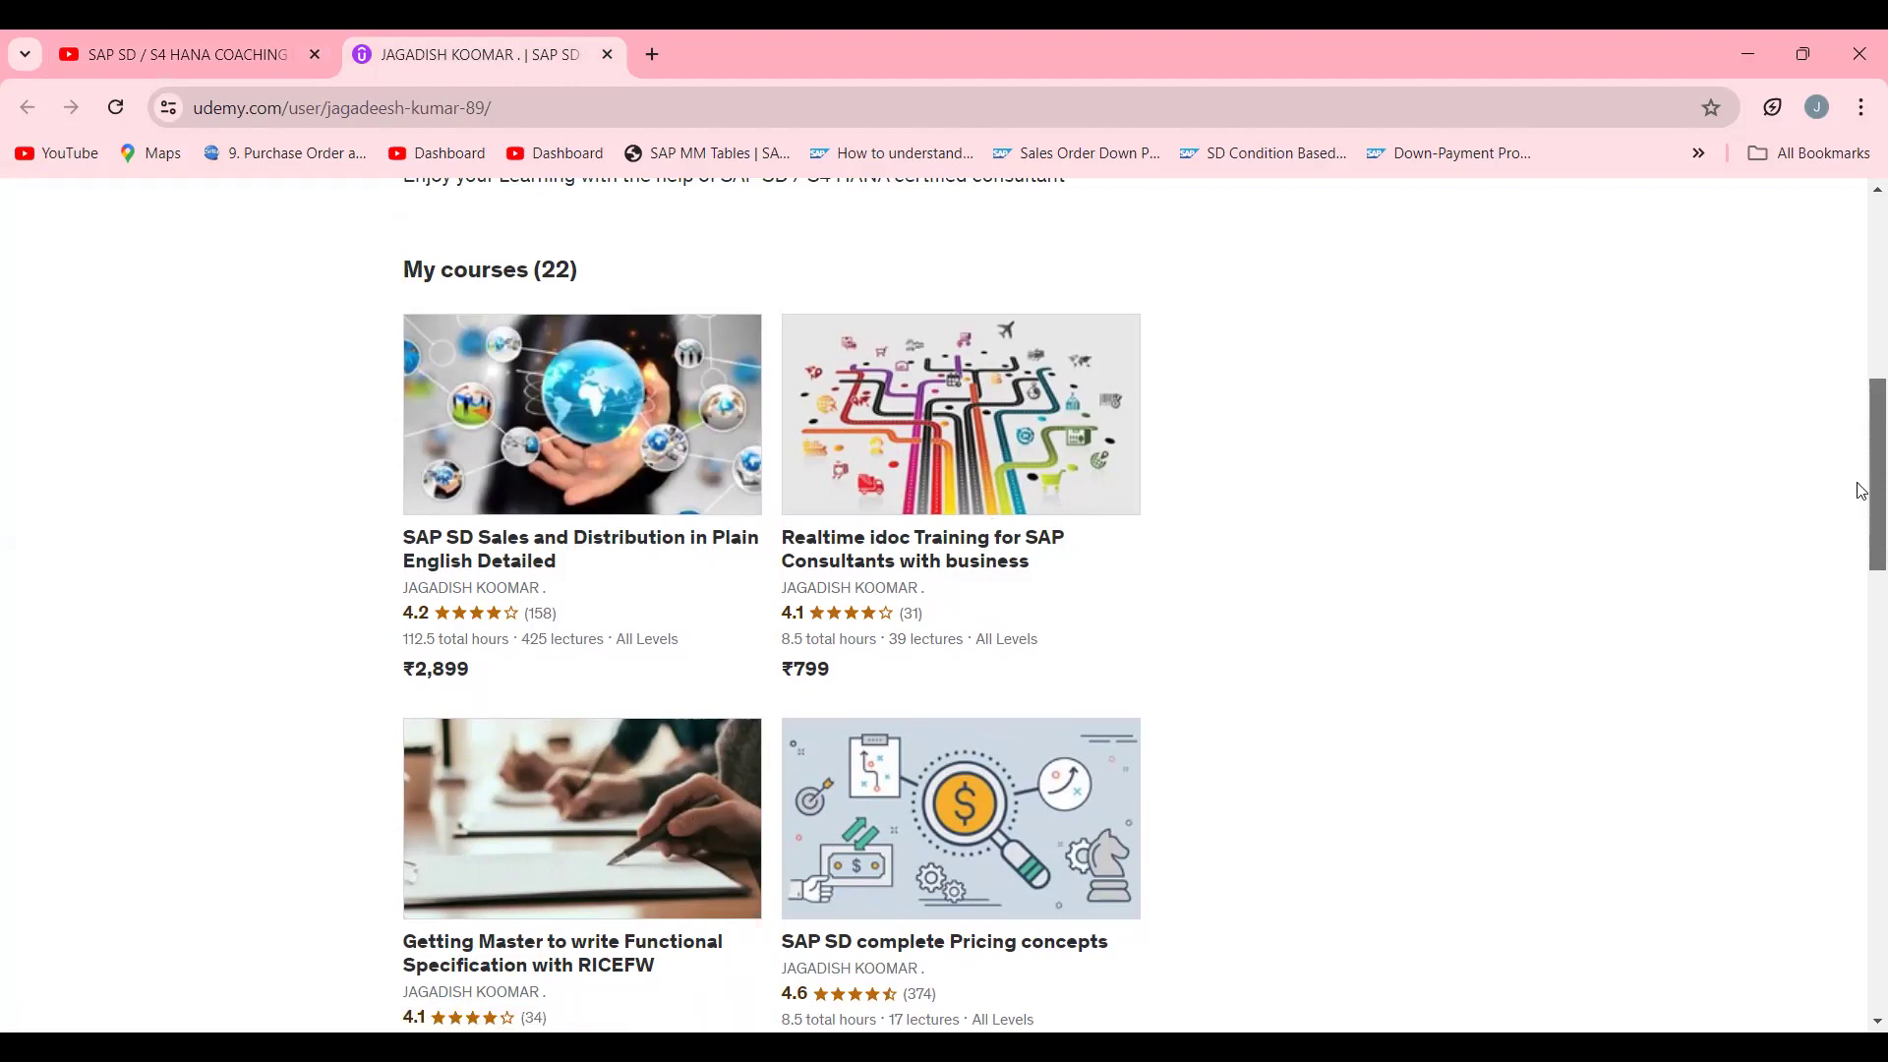
# Scroll the Udemy course list down to the footer and back, then return to the YouTube channel.
pyautogui.moveTo(1861, 484); pyautogui.dragTo(1862, 588)
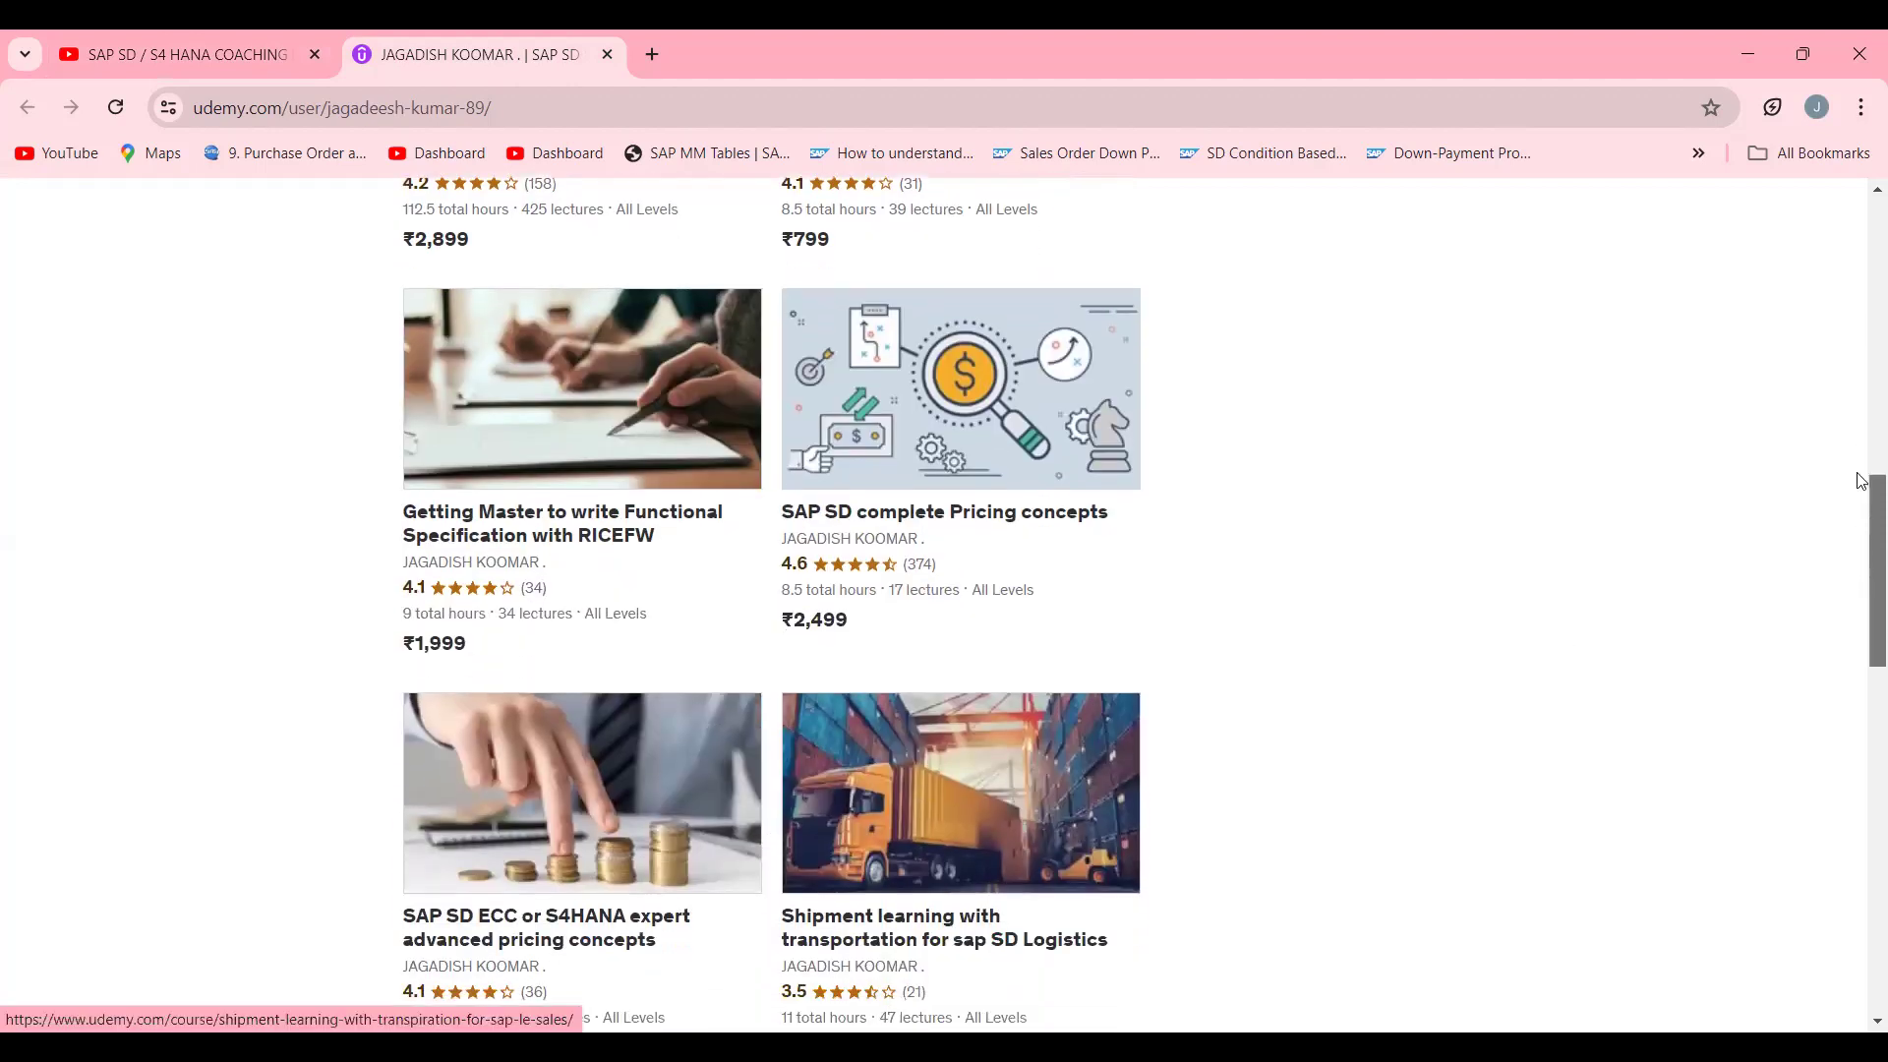
pyautogui.scroll(-7, 1862, 629)
pyautogui.scroll(-2, 1861, 714)
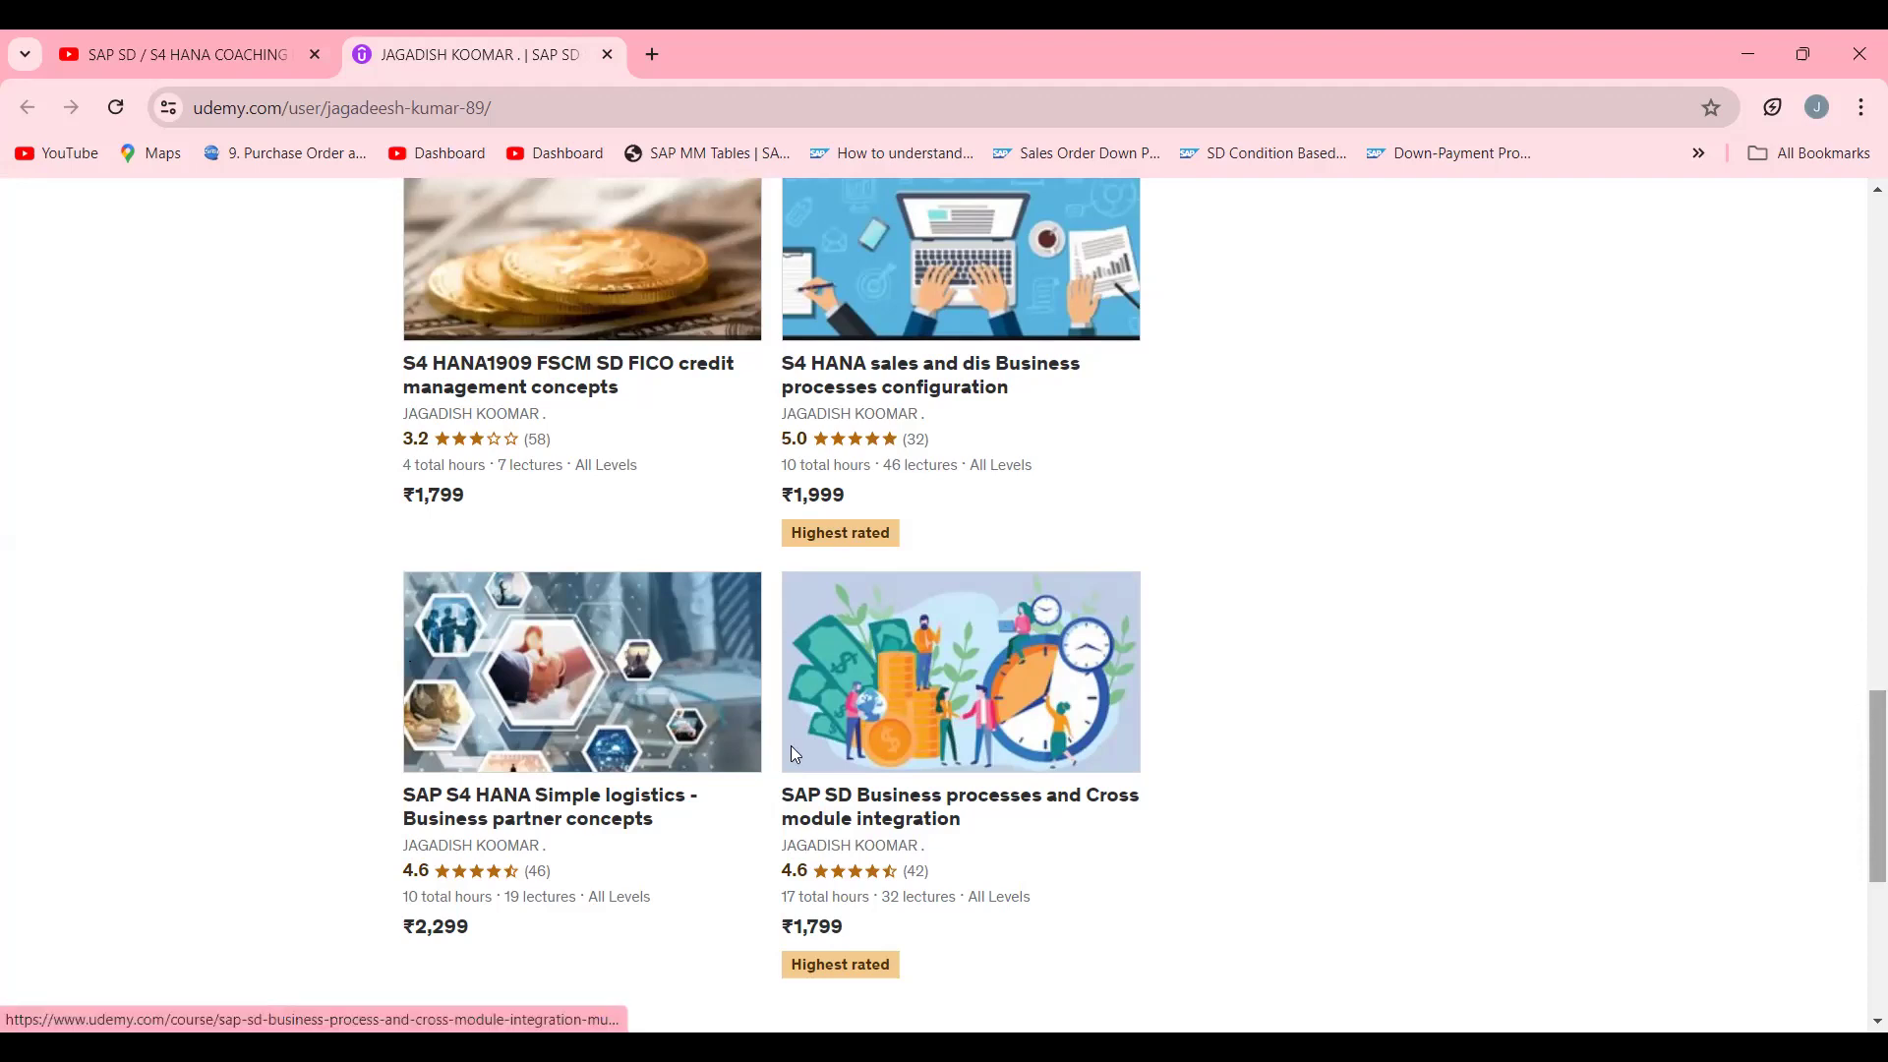
pyautogui.scroll(-5, 794, 754)
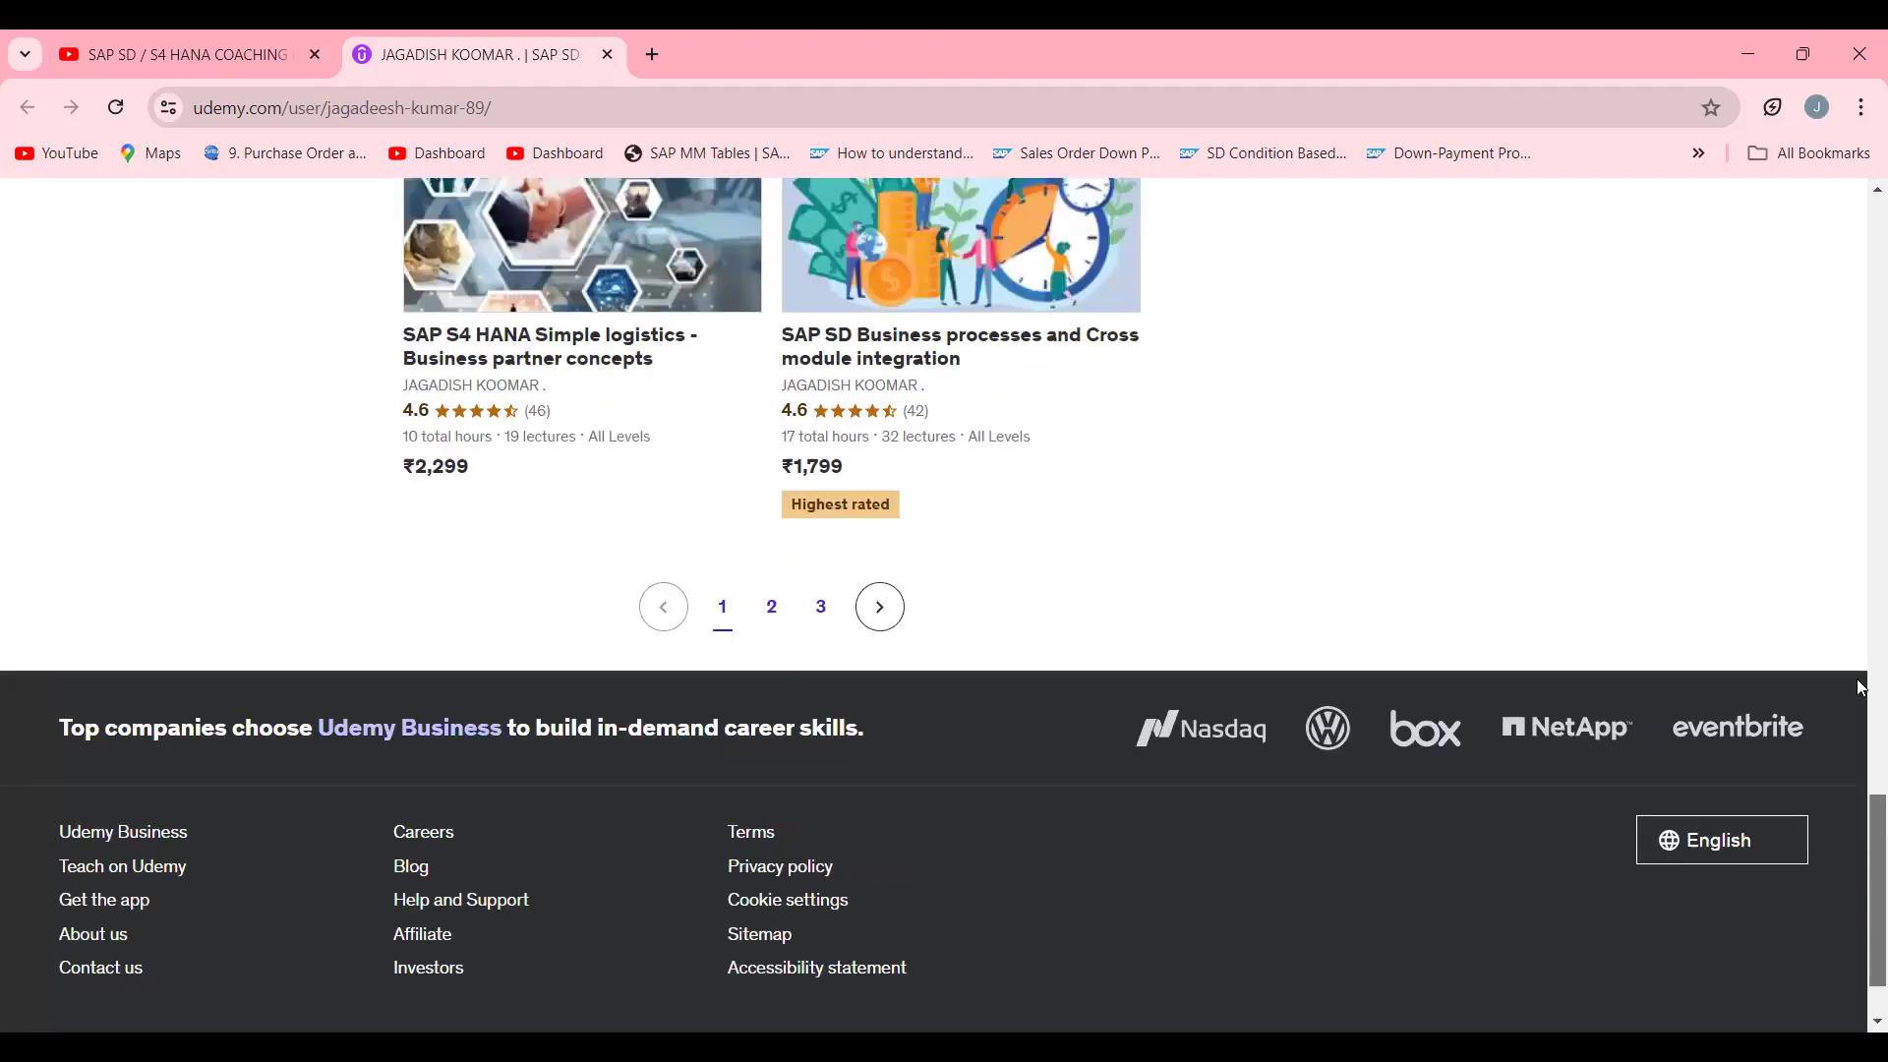
pyautogui.scroll(15, 1861, 340)
pyautogui.scroll(10, 1862, 295)
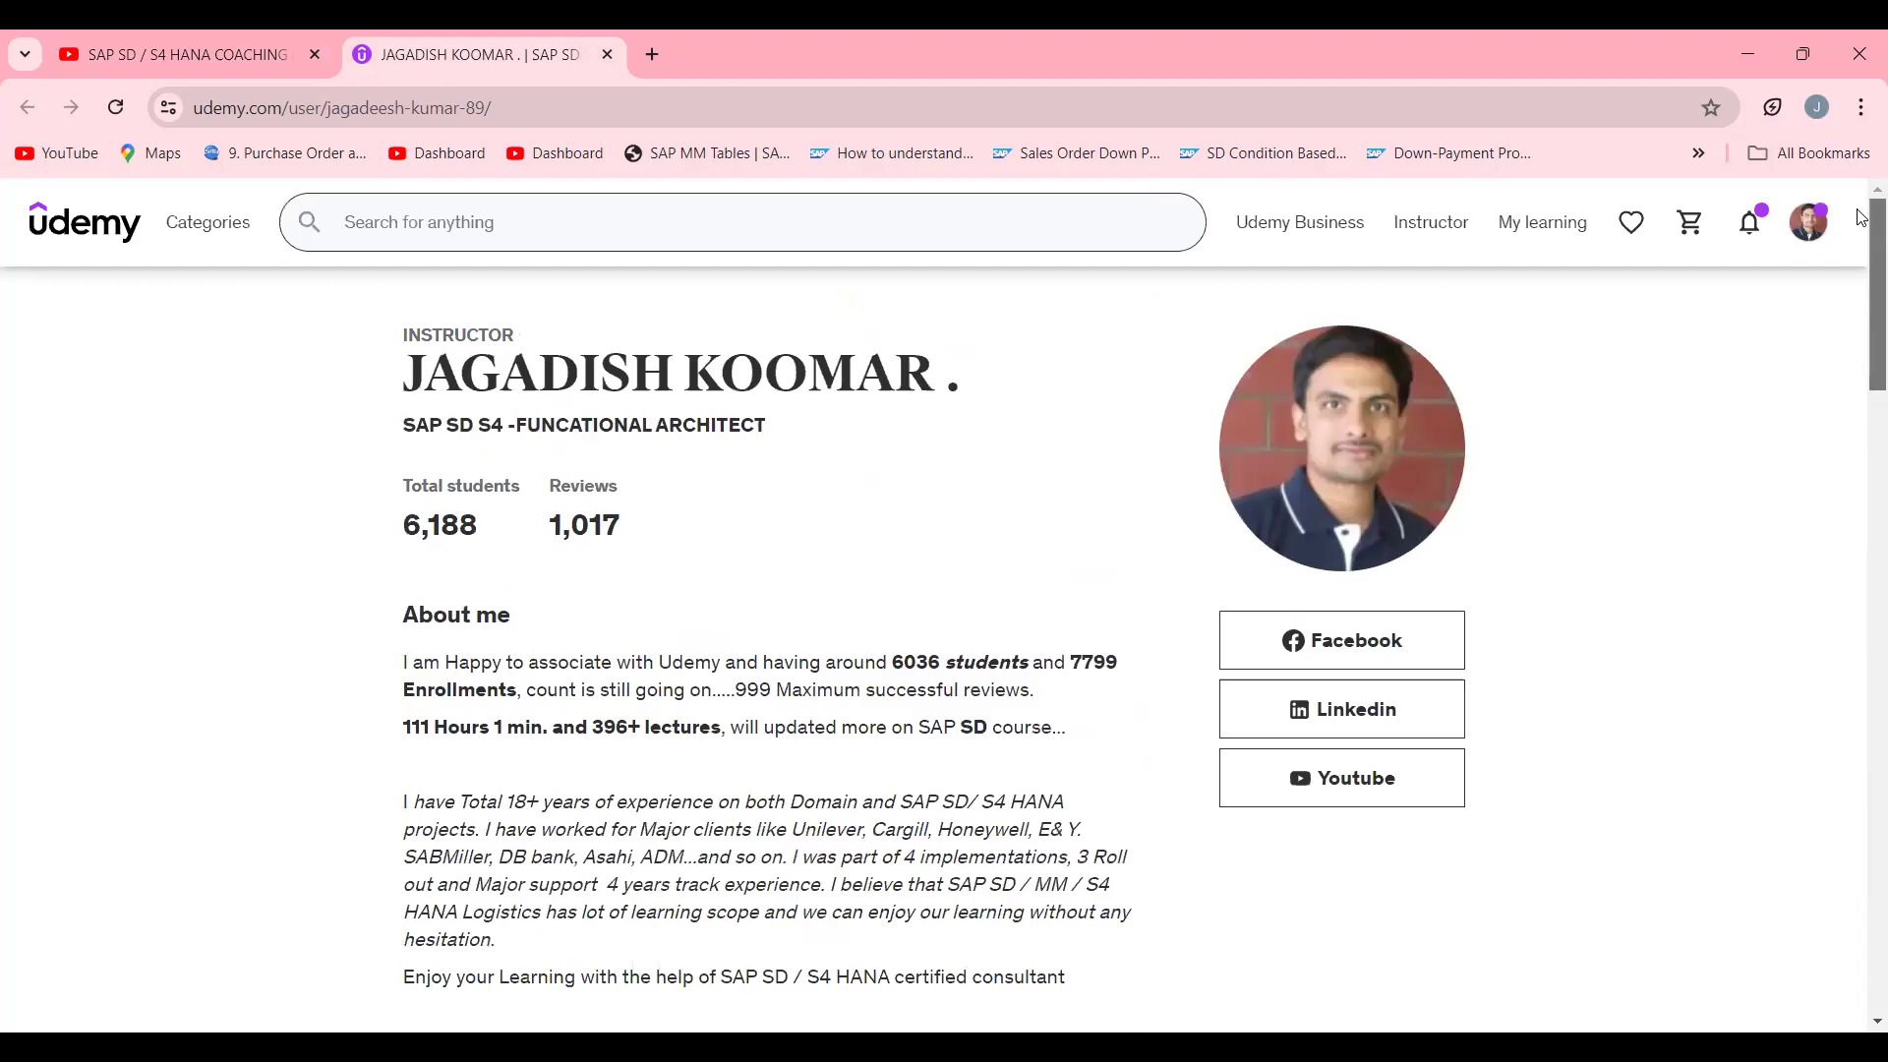
pyautogui.click(252, 47)
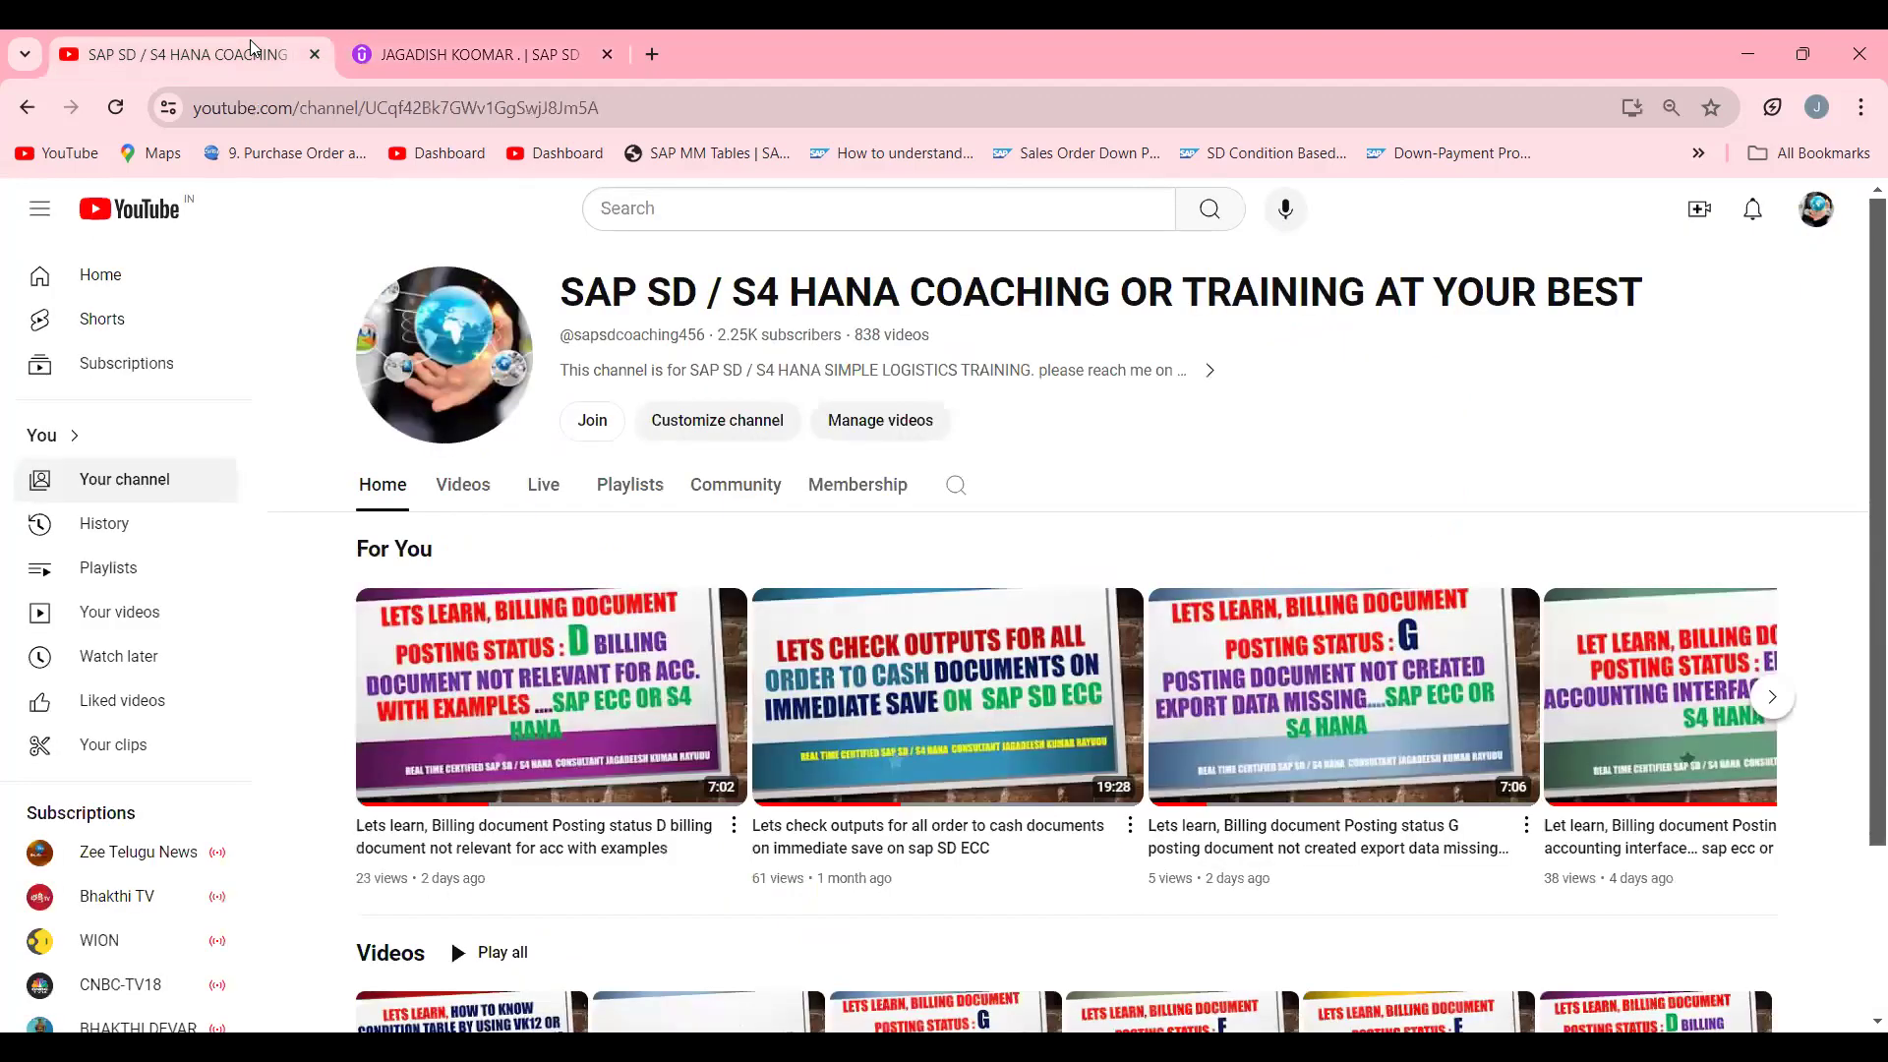